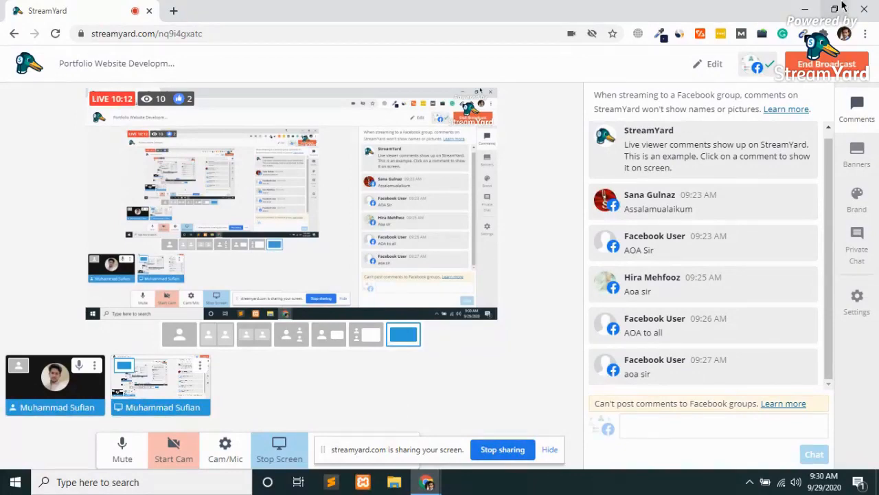
left_click(803, 12)
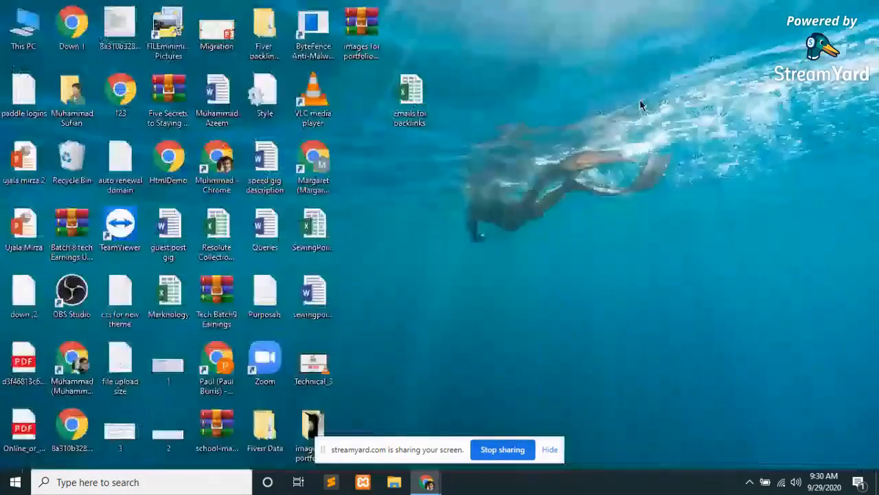
right_click(539, 182)
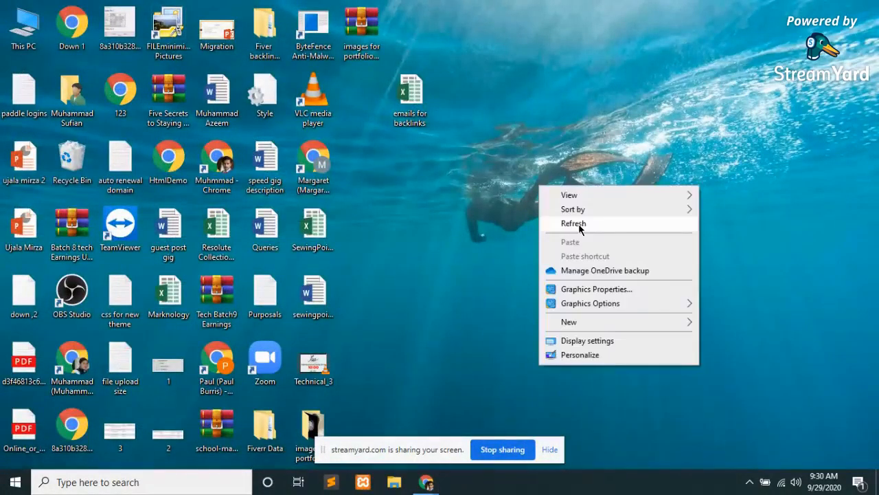
left_click(579, 223)
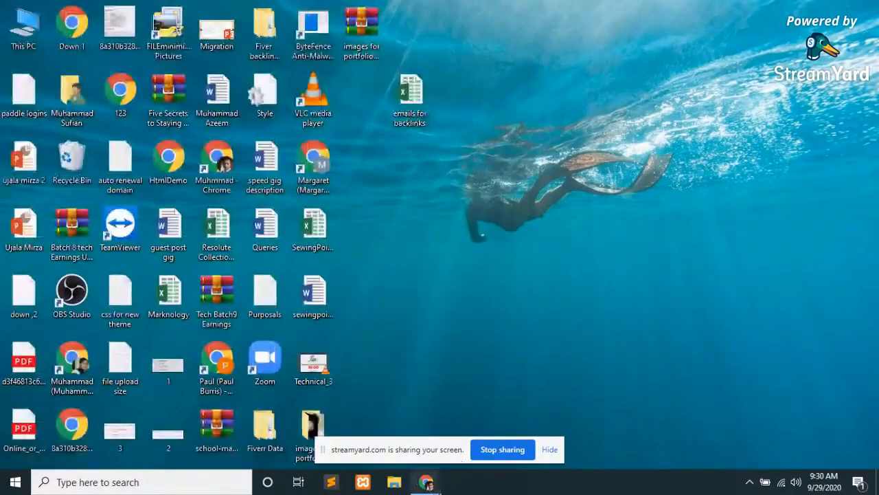
mouse_move(426, 482)
left_click(374, 417)
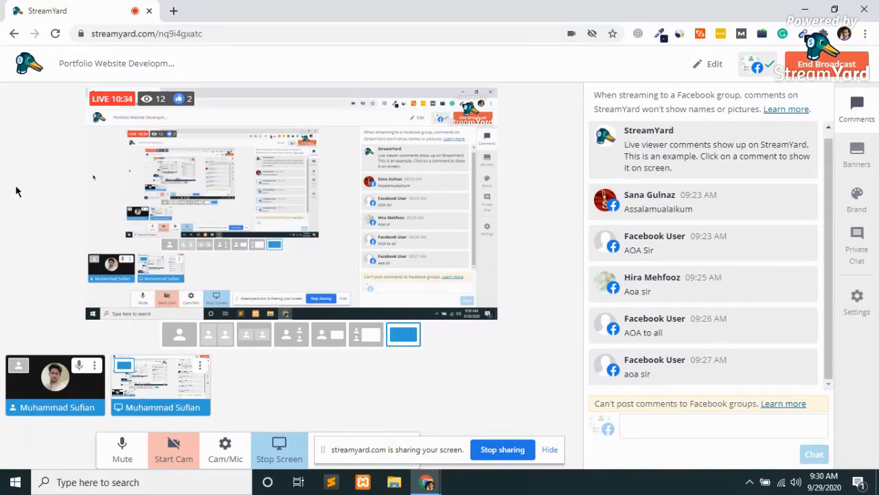
Open seogrowth.tools in a new browser tab and hide the screen-sharing notice.
left_click(174, 11)
type("se")
key("End")
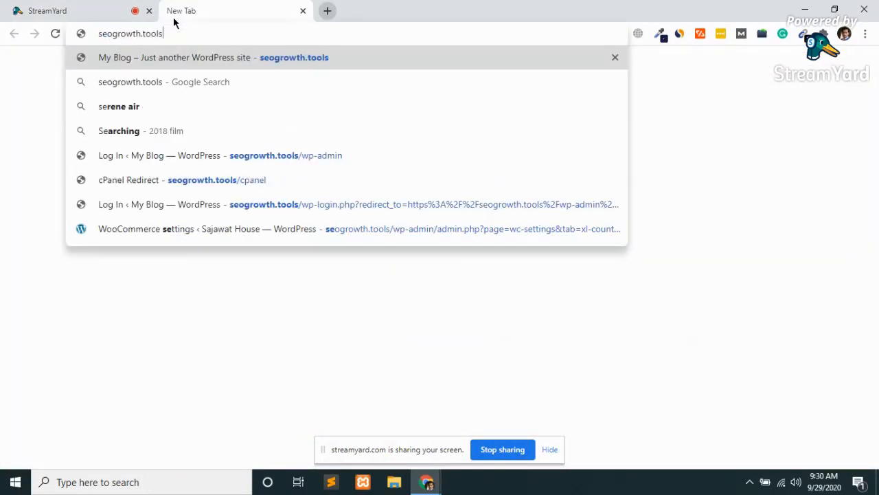
key("Return")
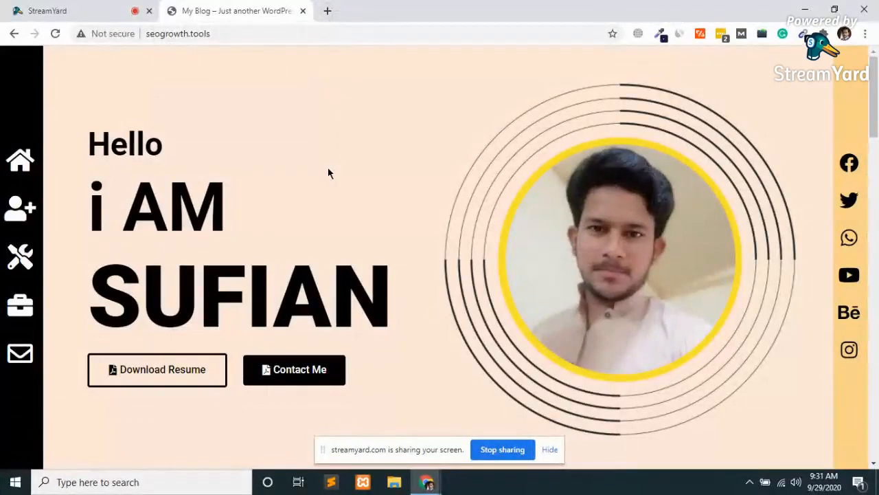
left_click(550, 449)
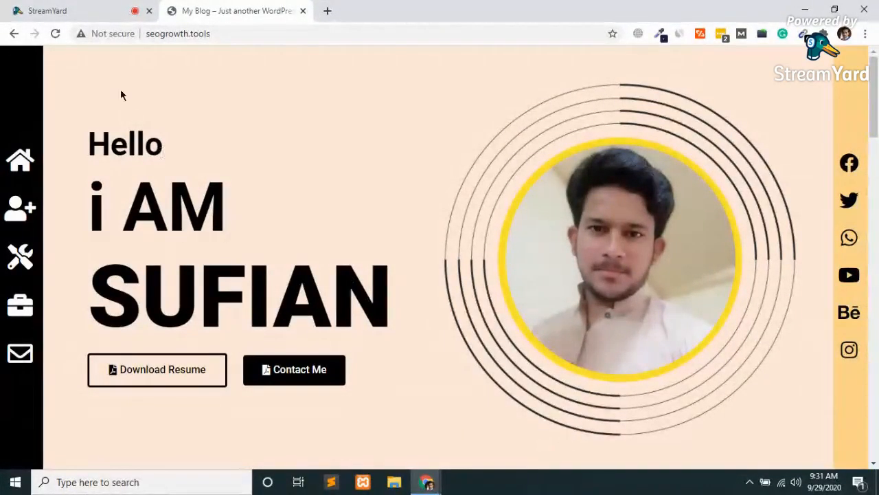
Reload the portfolio page and review its sections from the hero through More About Me and My Skills to the empty coloured sections.
left_click(57, 33)
scroll(781, 335, "down", 4)
scroll(781, 330, "down", 3)
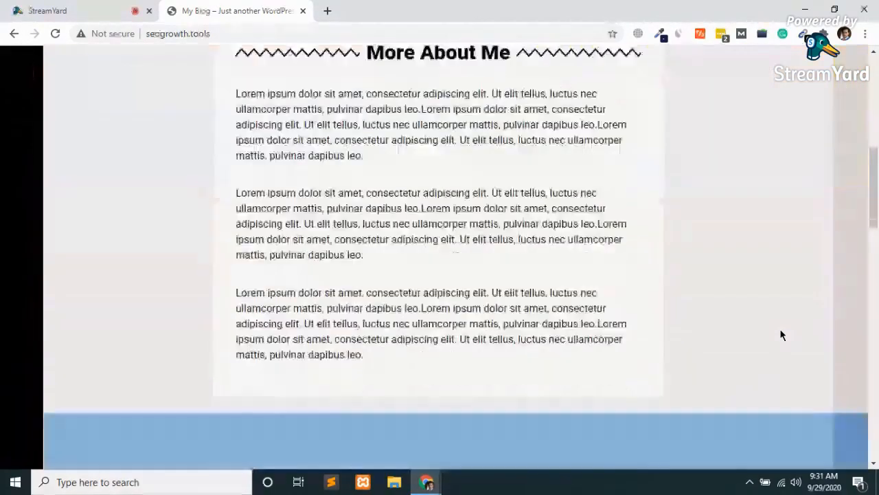
scroll(566, 254, "down", 3)
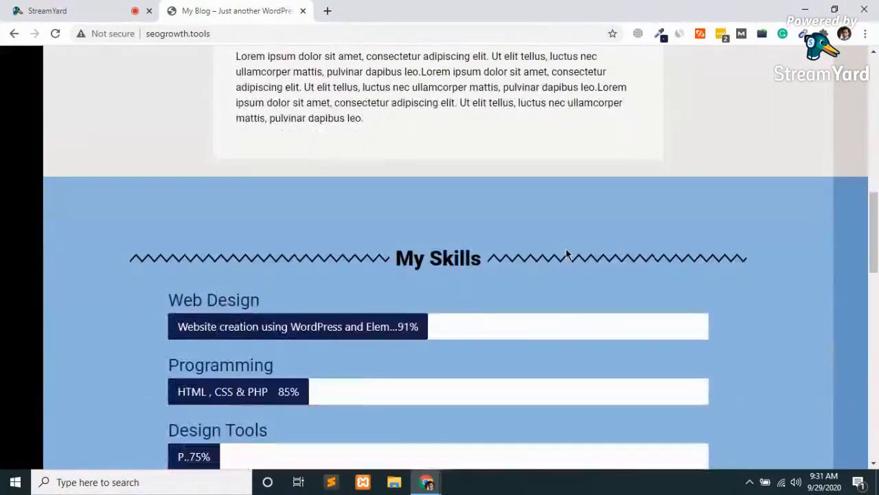
scroll(566, 254, "down", 1)
scroll(566, 254, "down", 2)
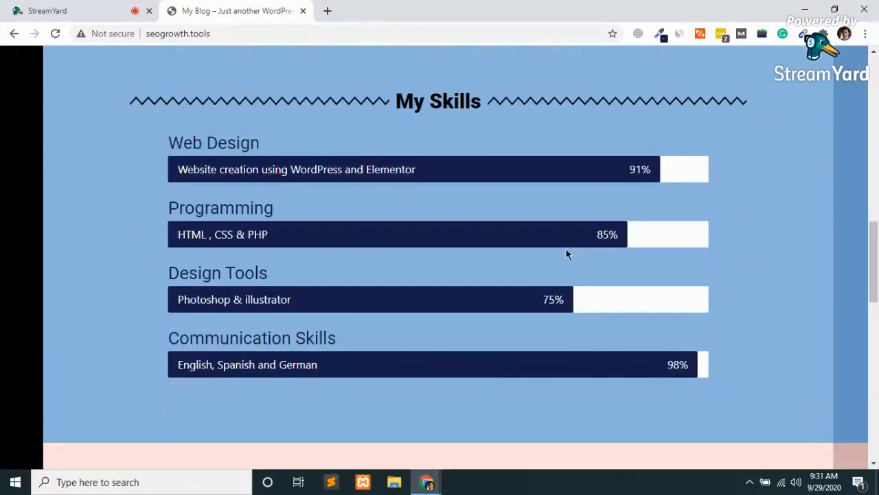
scroll(566, 254, "down", 5)
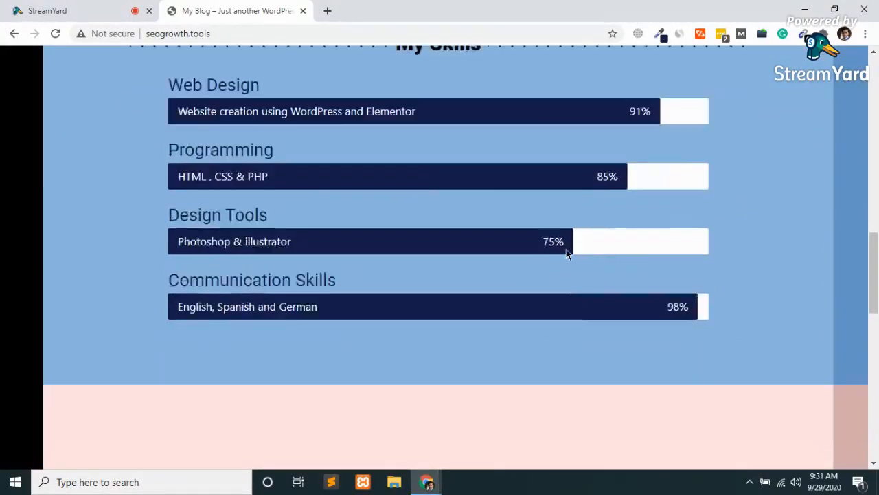
scroll(567, 255, "down", 4)
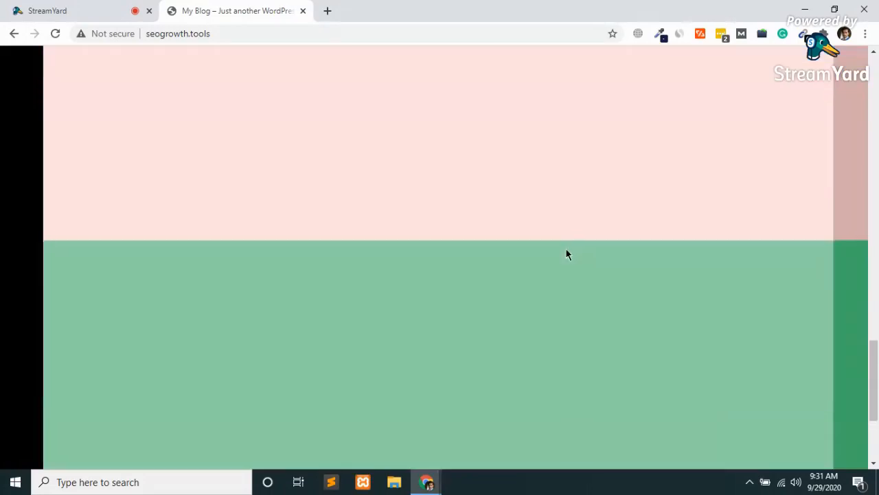
scroll(567, 254, "up", 20)
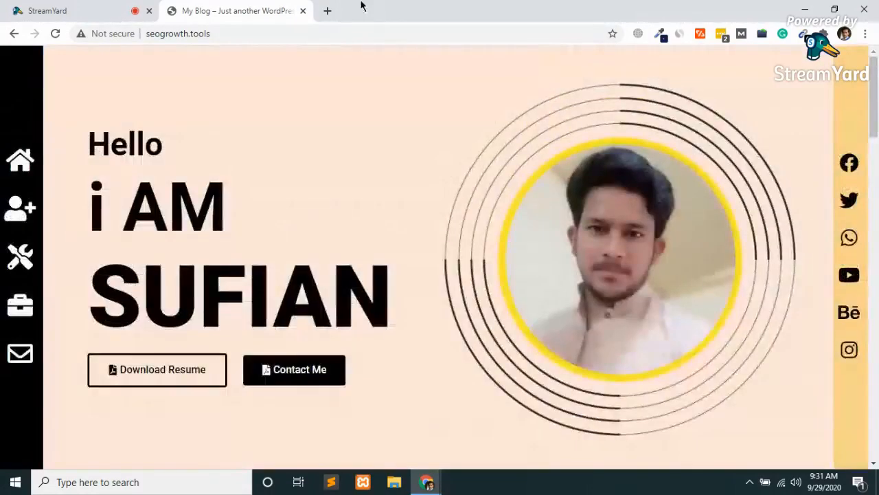
Open the reference portfolio site cracksking.com in a new tab and look through its page down to My Skills.
left_click(327, 9)
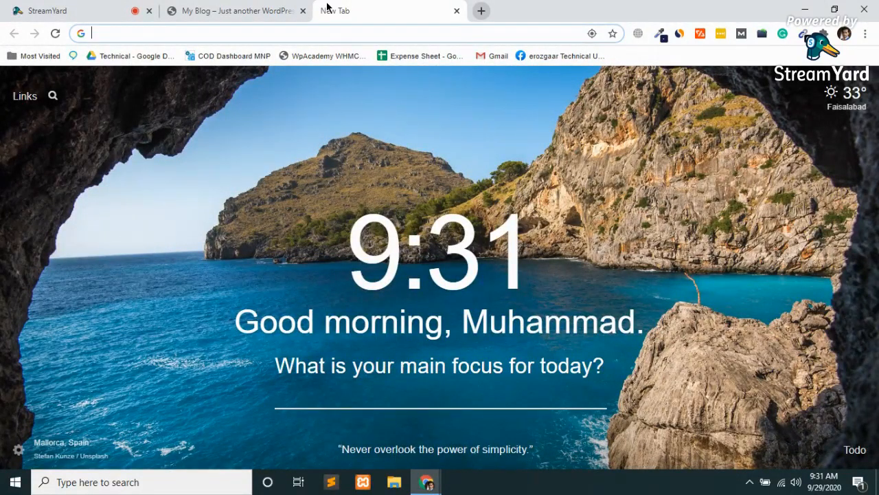
type("cracksking.com")
key("Return")
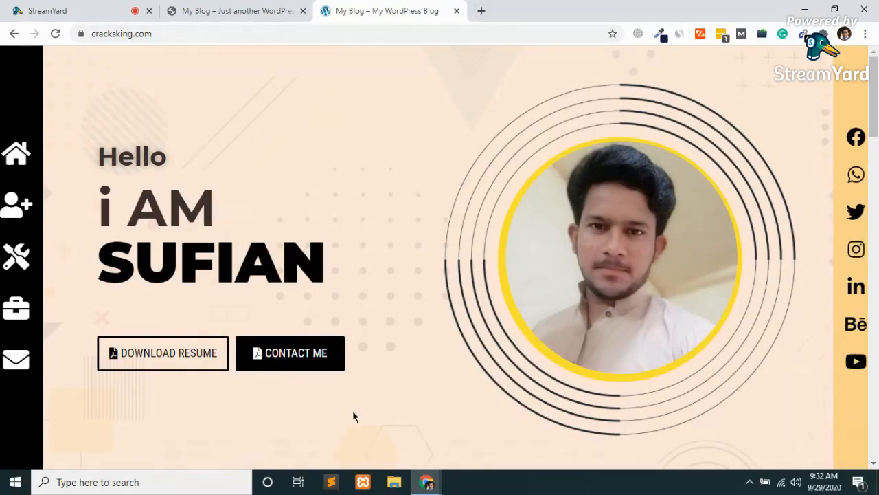
scroll(353, 410, "down", 6)
scroll(353, 415, "down", 6)
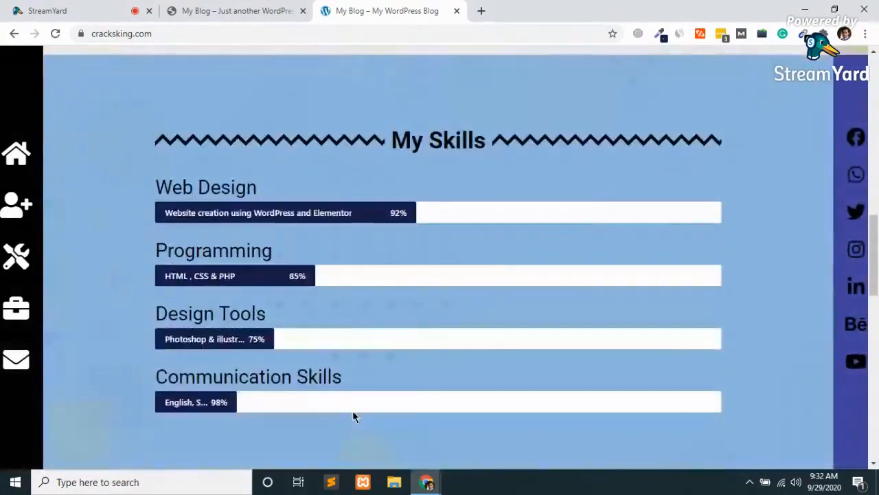
scroll(354, 415, "up", 12)
Return to the seogrowth.tools page and examine its hero, My Skills and empty sections against the reference site.
left_click(274, 11)
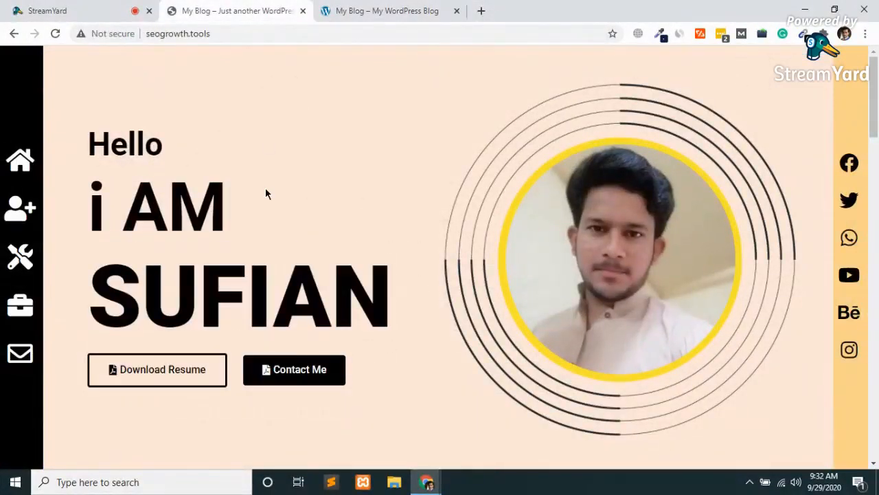
scroll(266, 193, "down", 3)
scroll(266, 194, "down", 15)
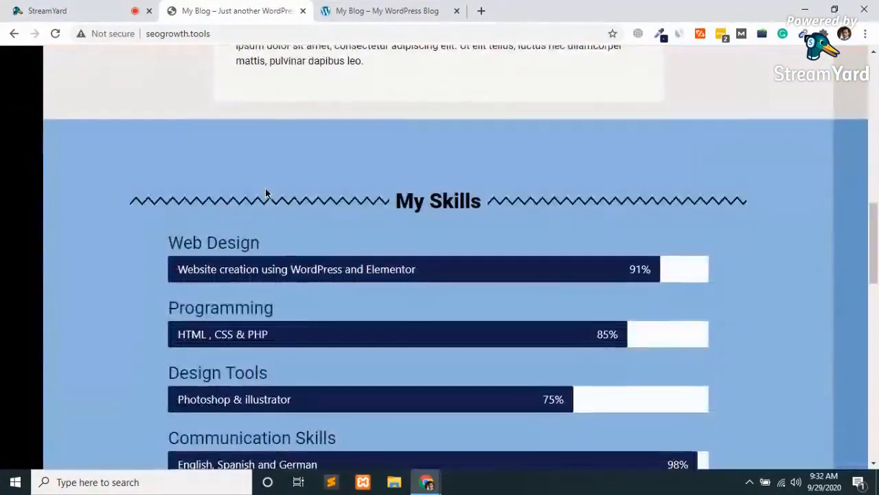
scroll(267, 193, "up", 8)
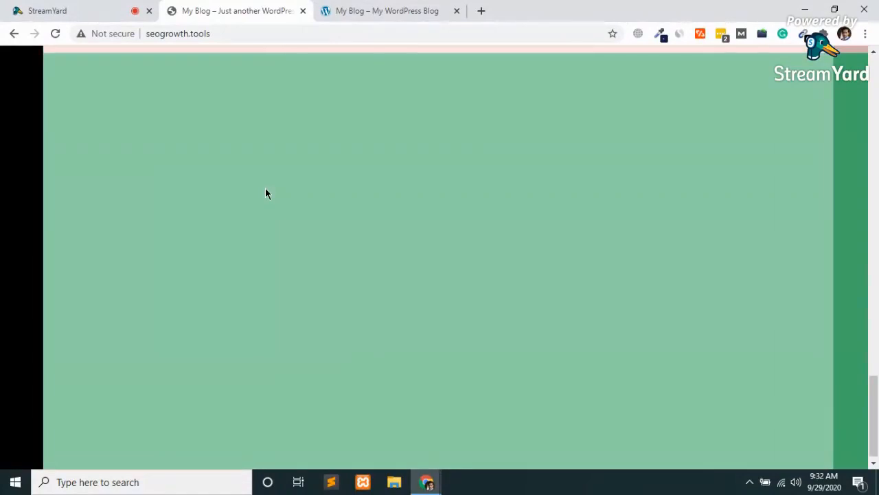
scroll(266, 193, "up", 10)
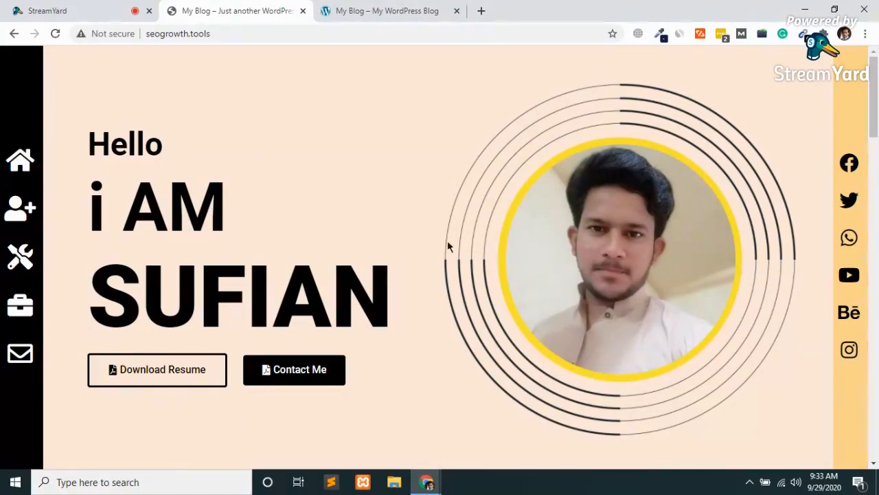
scroll(589, 234, "down", 1)
scroll(590, 233, "down", 5)
scroll(589, 233, "up", 4)
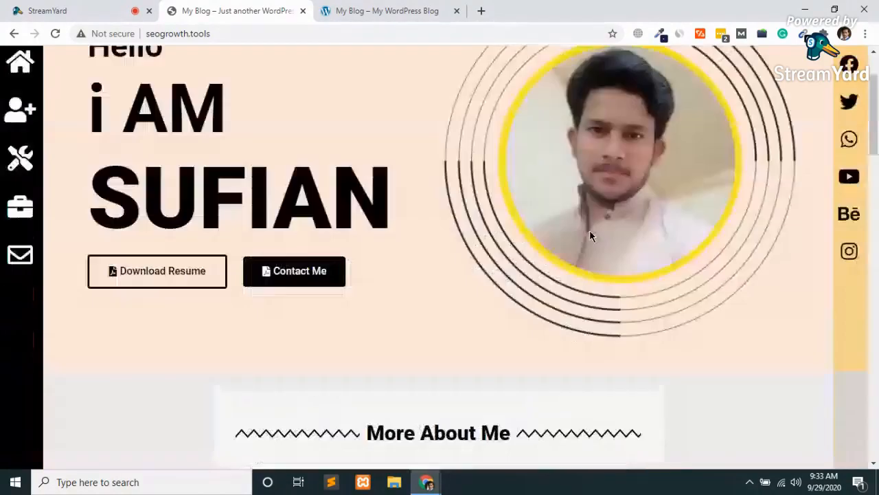
scroll(590, 233, "up", 2)
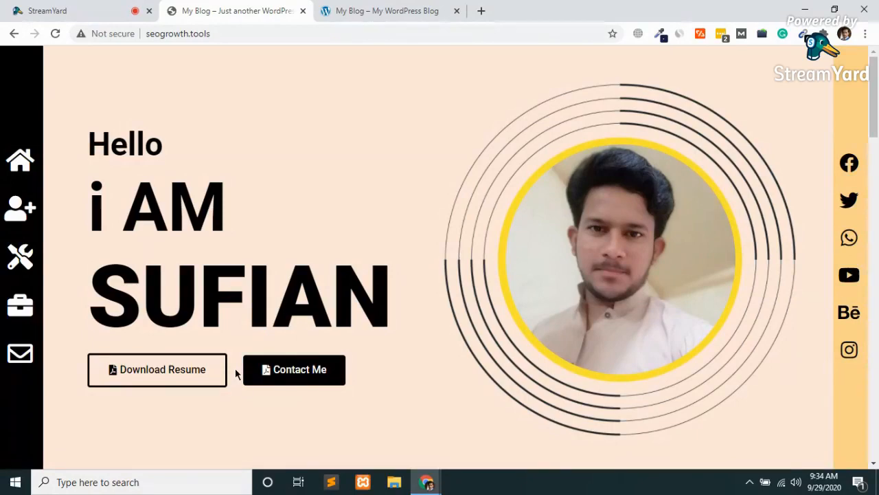
scroll(236, 373, "down", 5)
scroll(236, 373, "up", 5)
Open the WordPress admin dashboard of the site at seogrowth.tools/wp-admin.
left_click(242, 26)
left_click(243, 26)
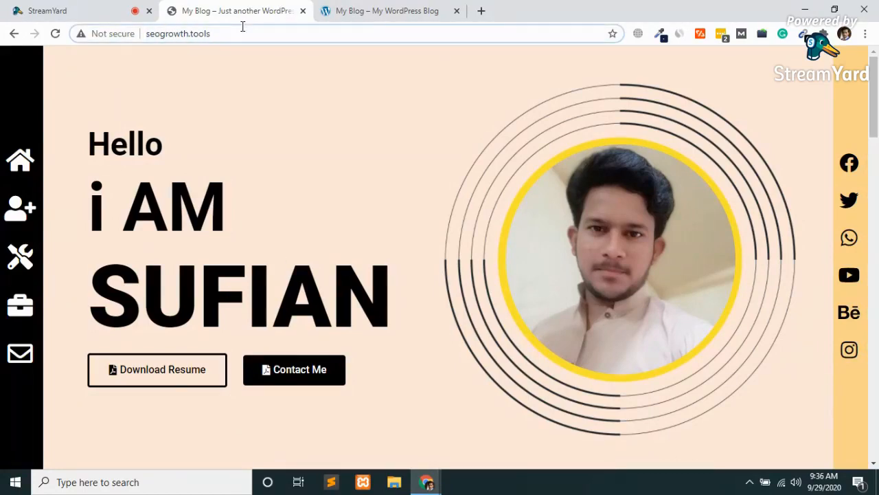
type("/wp-admin")
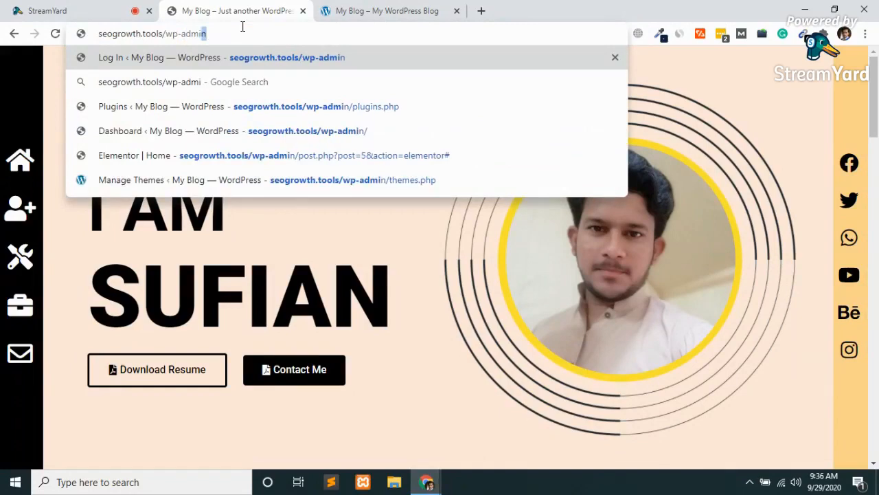
key("Return")
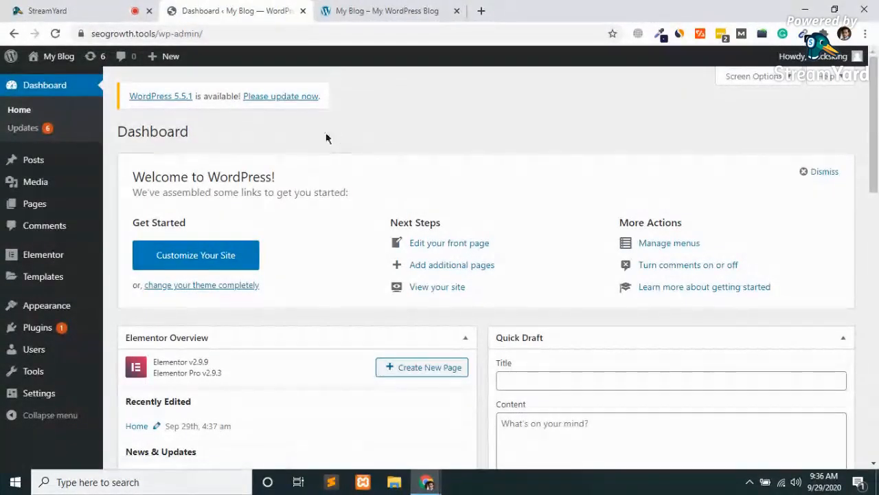
Open the Home page from the site's page list in the Elementor editor, checking the reference site while it loads.
left_click(35, 212)
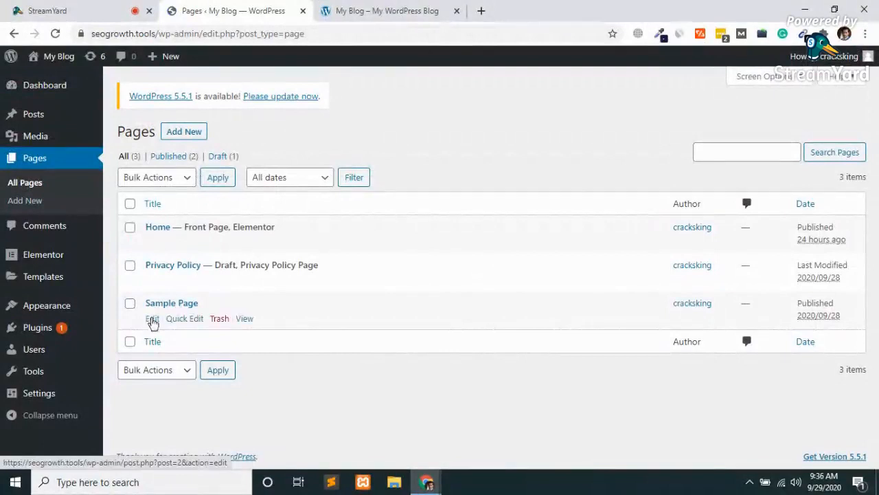
left_click(284, 242)
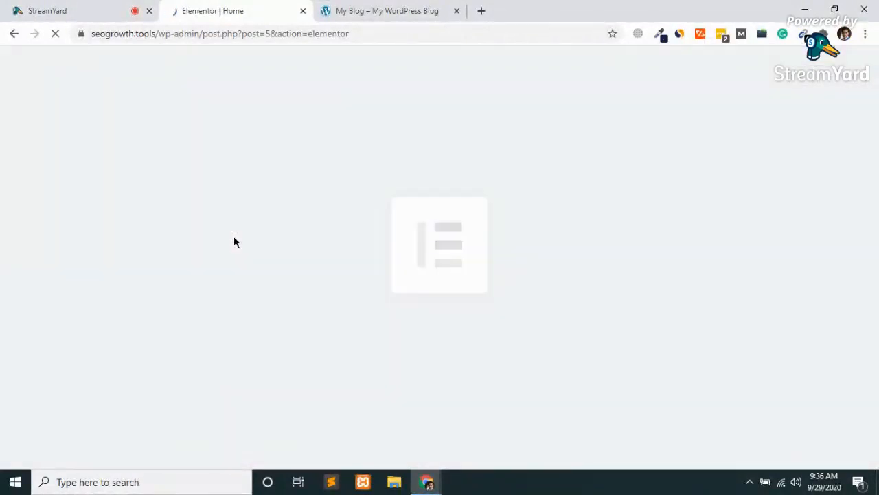
left_click(393, 7)
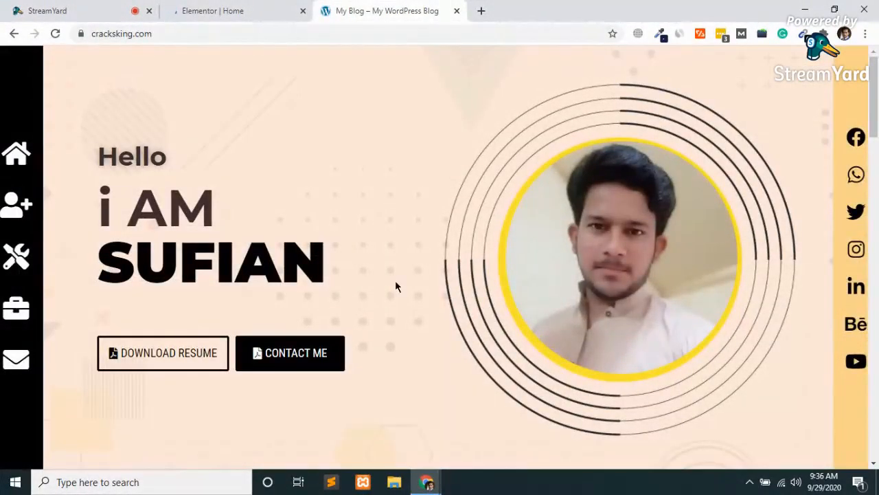
left_click(281, 7)
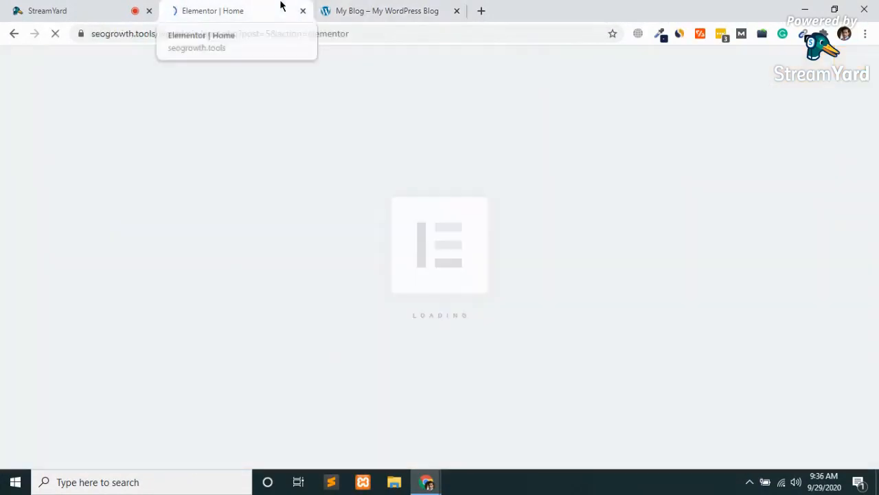
Open the live seogrowth.tools site in a new tab placed directly after the Elementor tab, and return to the editor.
left_click(479, 10)
type("seogrowth.tools")
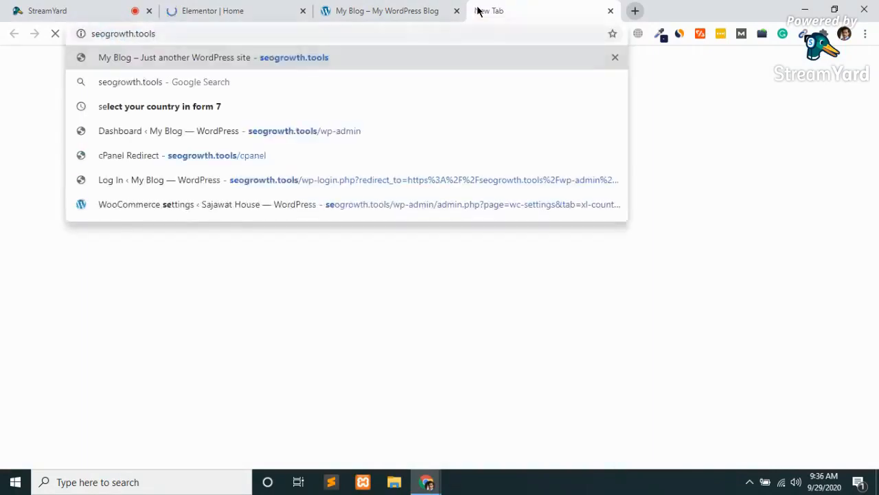
key("Return")
left_click_drag(479, 11, 342, 12)
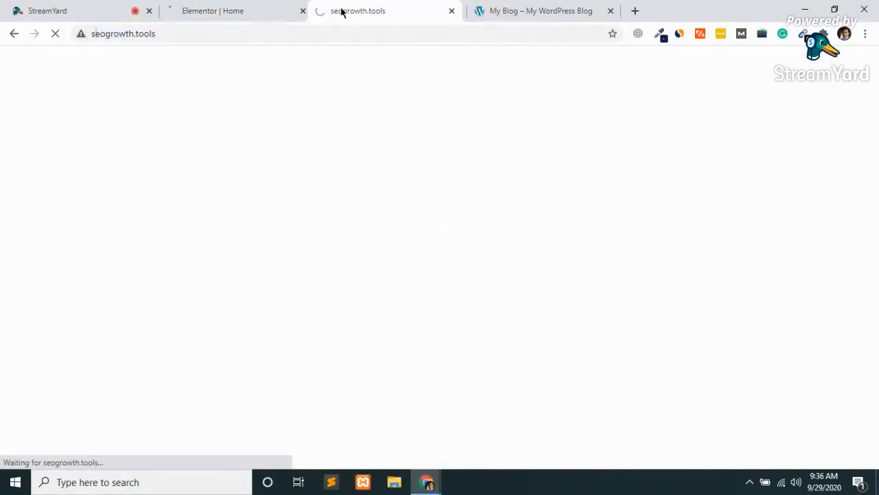
left_click(284, 6)
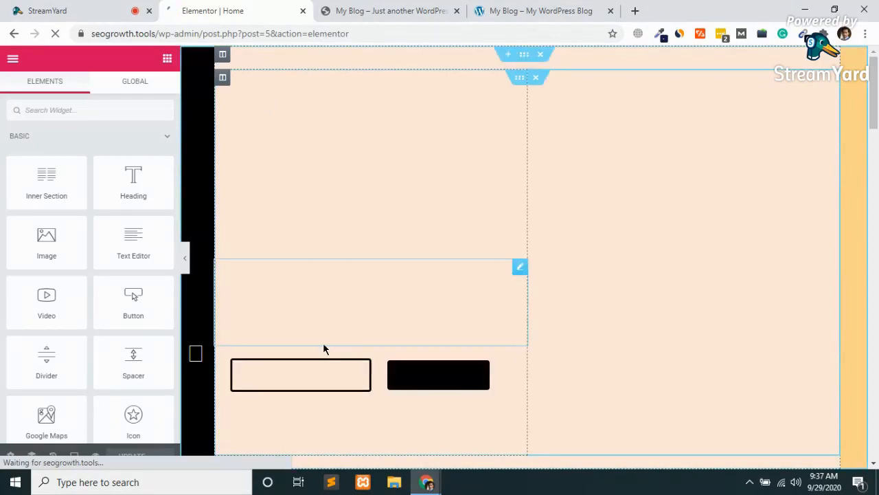
Try a uniform 29 px margin around the Contact Me button and clear it again.
left_click(409, 386)
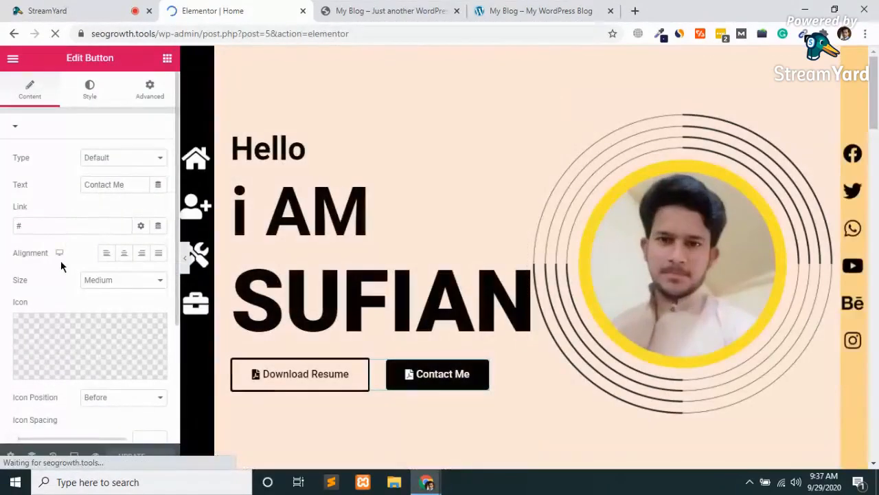
left_click(90, 92)
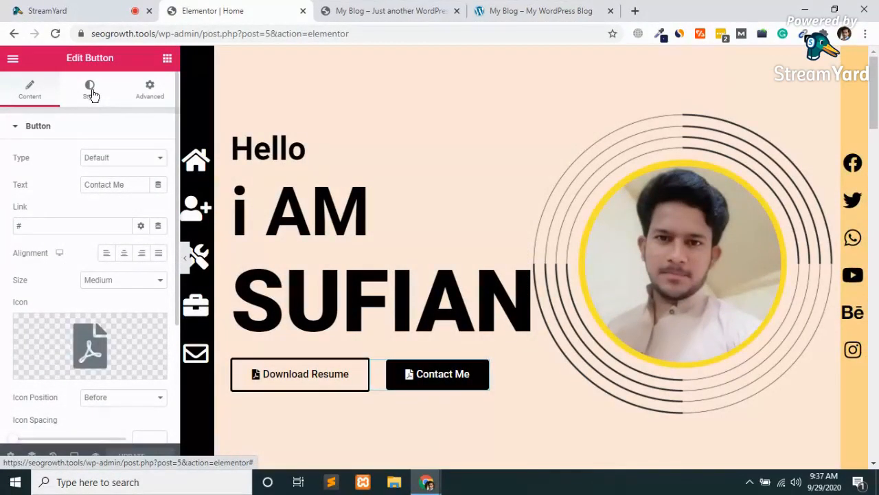
left_click(147, 96)
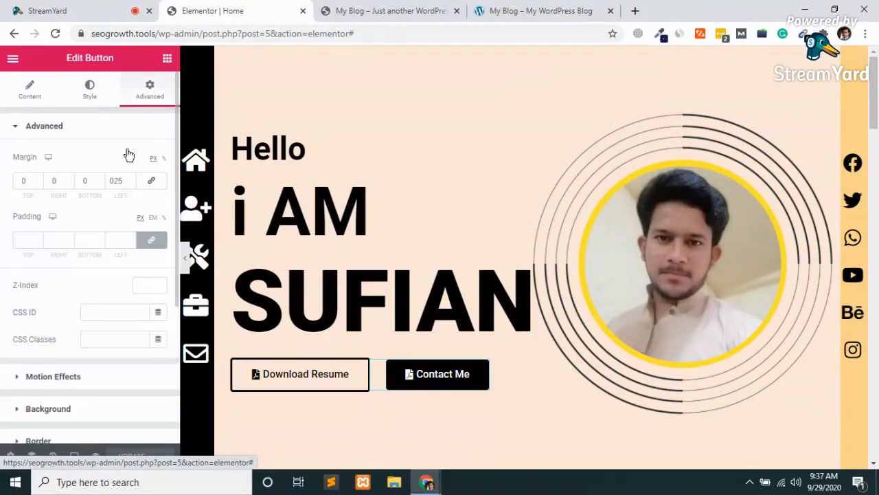
left_click(154, 181)
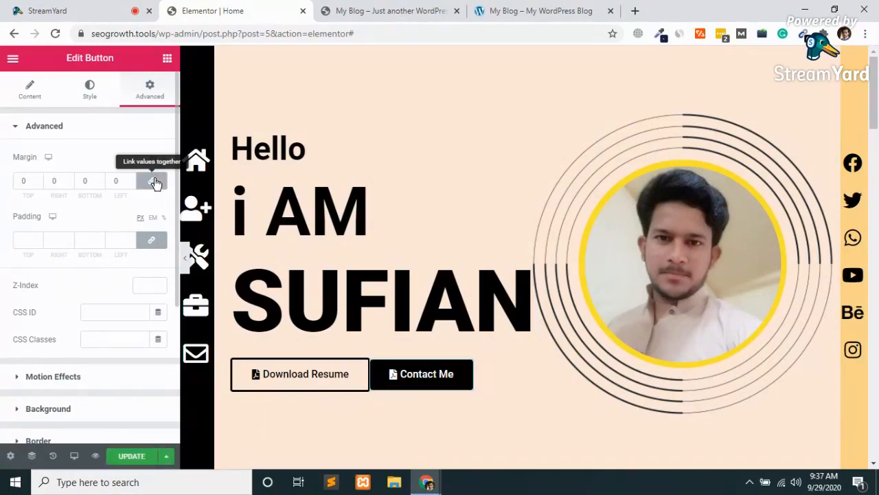
left_click(101, 179)
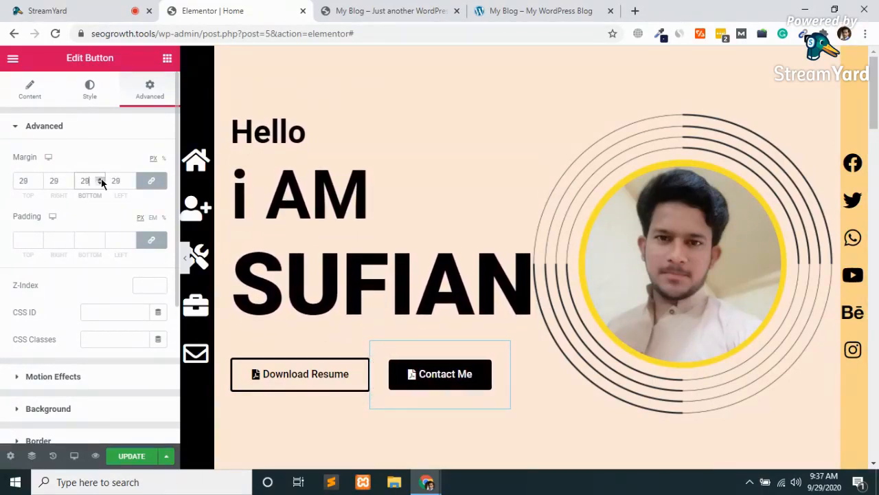
key("BackSpace")
key("BackSpace")
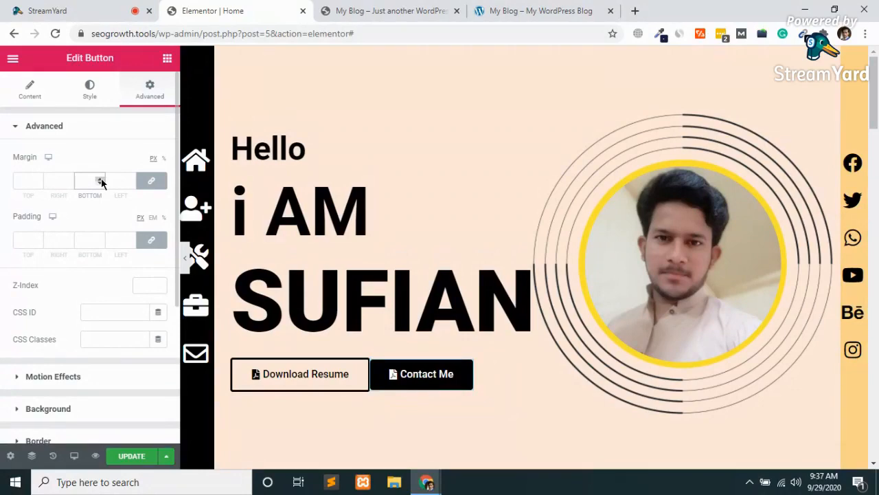
Unlink the Contact Me button's margin sides, try a 12 px bottom margin and reset it to 0.
left_click(153, 181)
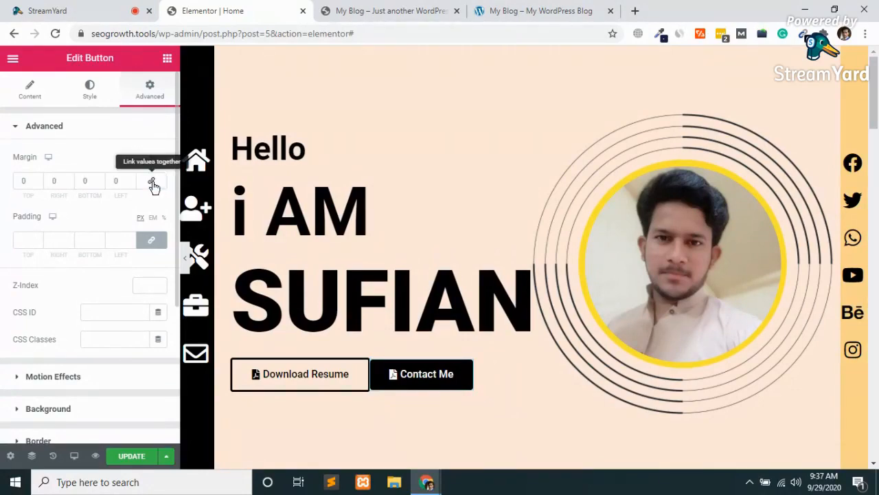
left_click(99, 180)
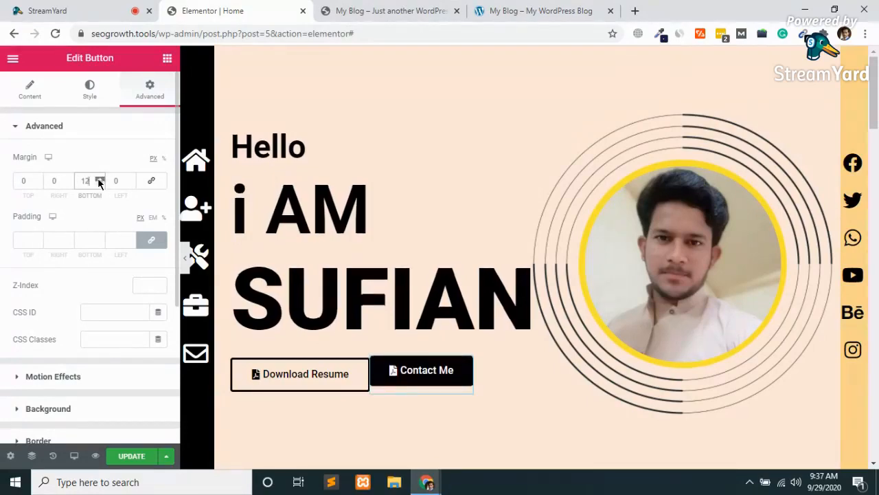
left_click_drag(99, 180, 99, 182)
key("BackSpace")
key("BackSpace")
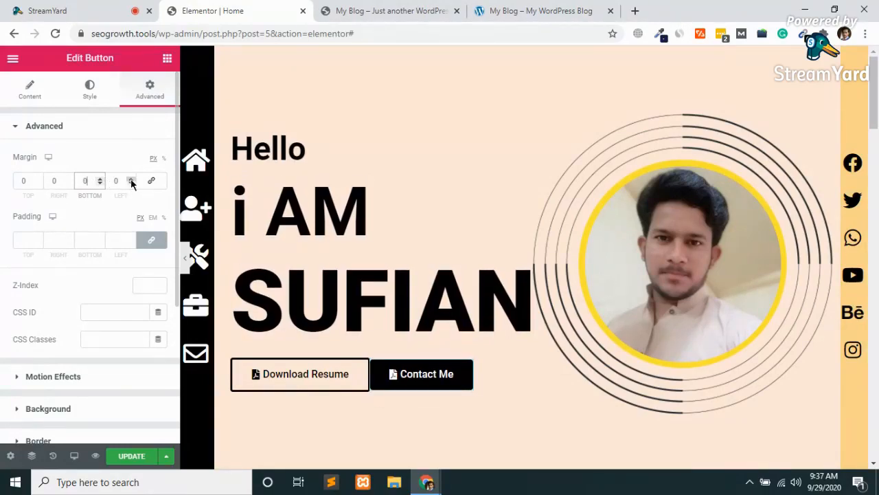
Set only the Contact Me button's left margin to 25 px and save the page.
left_click_drag(131, 178, 131, 182)
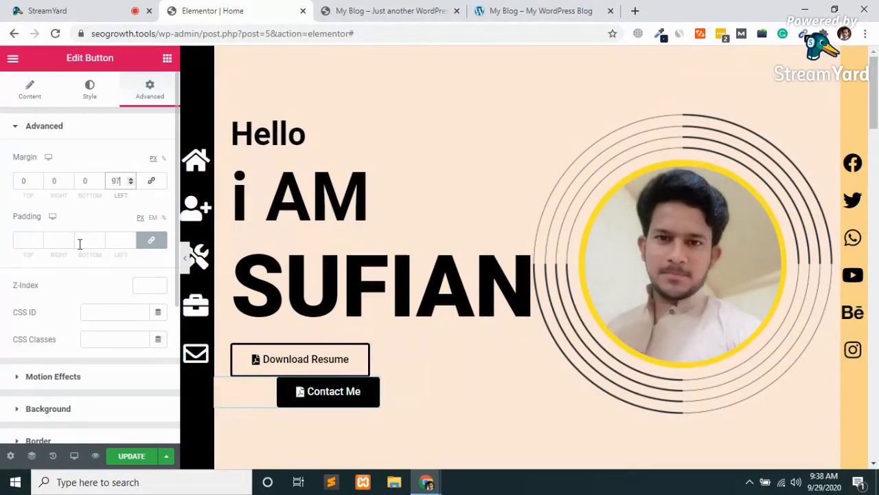
key("BackSpace")
key("BackSpace")
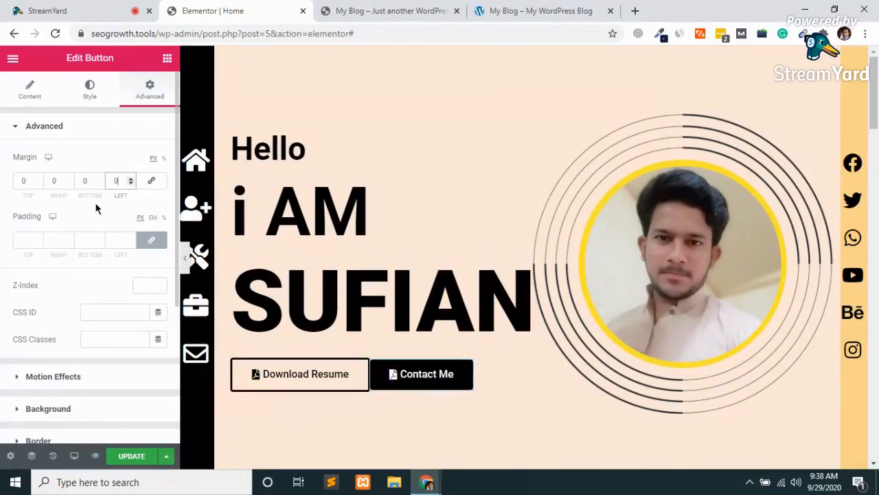
type("25")
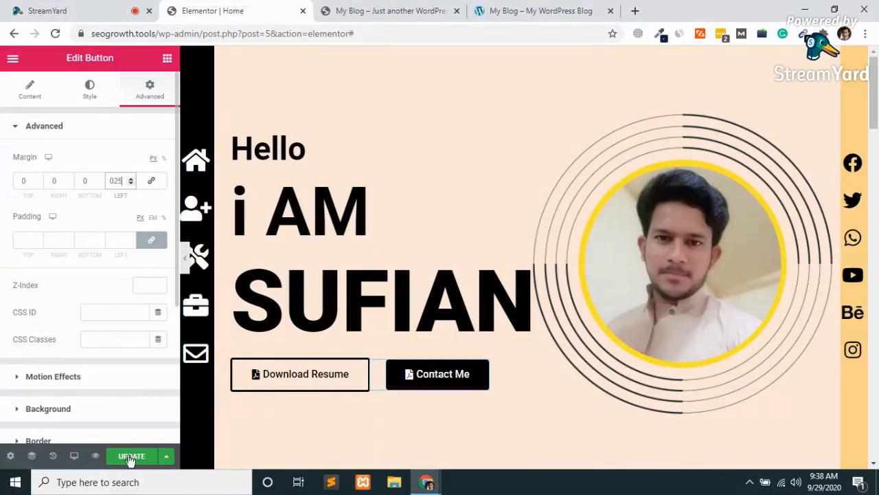
key("ctrl+s")
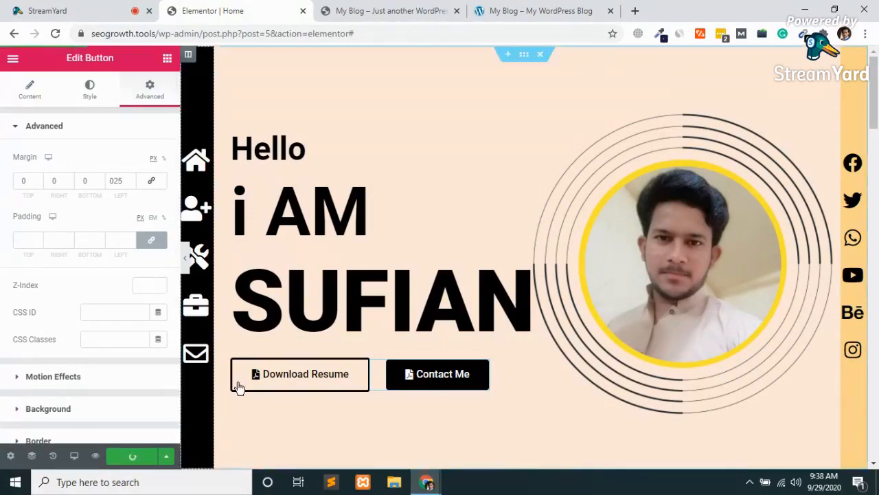
Try a uniform negative padding in the Download Resume button's advanced settings and clear it.
left_click(322, 382)
scroll(18, 350, "down", 3)
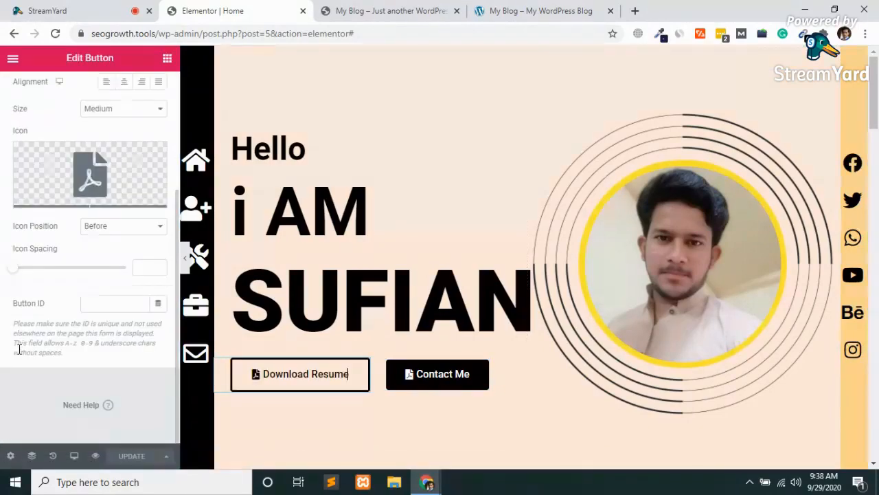
scroll(20, 351, "up", 3)
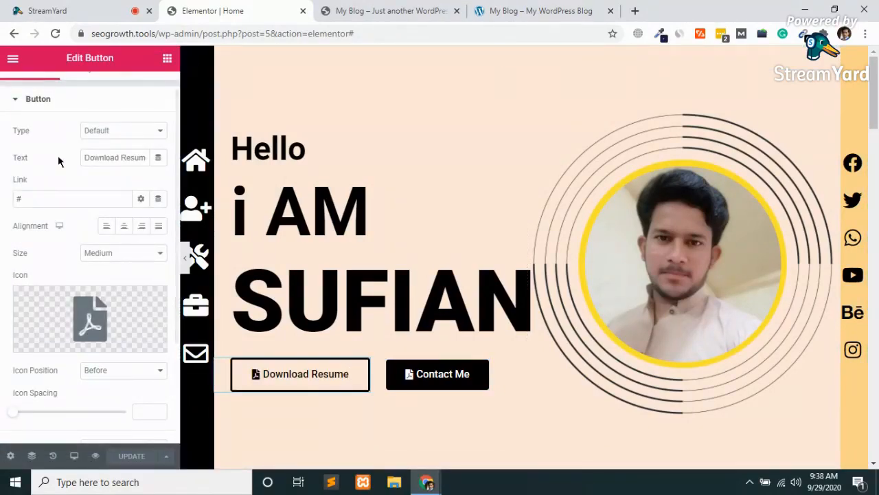
scroll(60, 161, "up", 1)
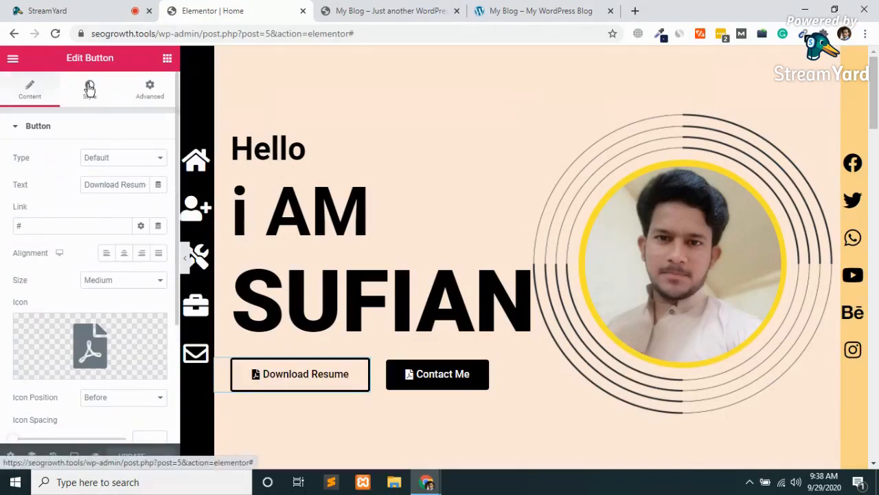
left_click(149, 90)
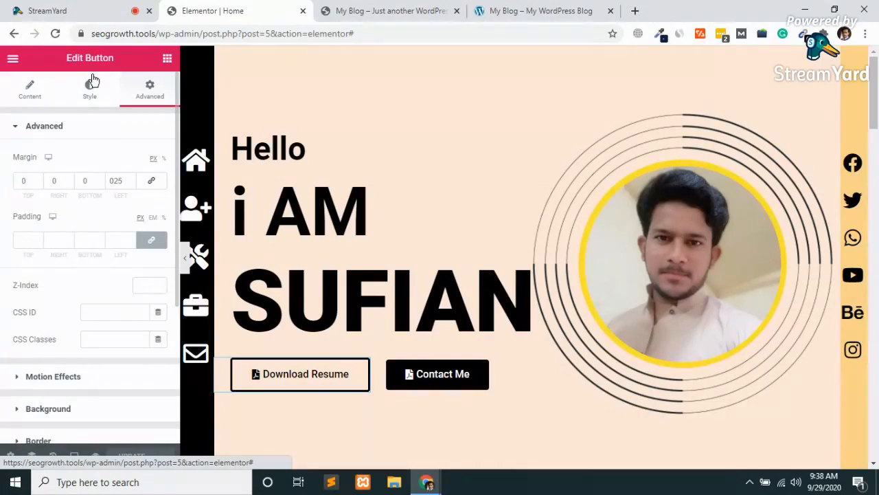
double_click(38, 243)
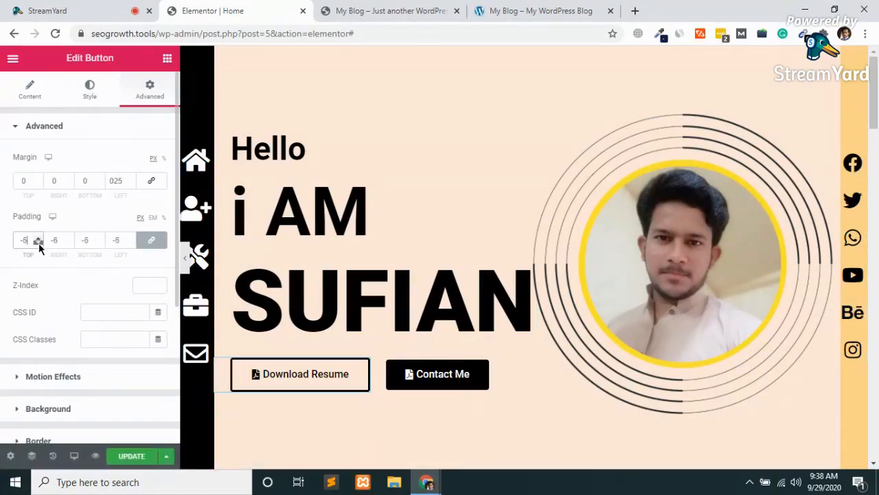
left_click(38, 242)
left_click(38, 245)
key("BackSpace")
key("BackSpace")
key("BackSpace")
Try lowering the Download Resume button's style padding to -32 px on all sides.
left_click(89, 98)
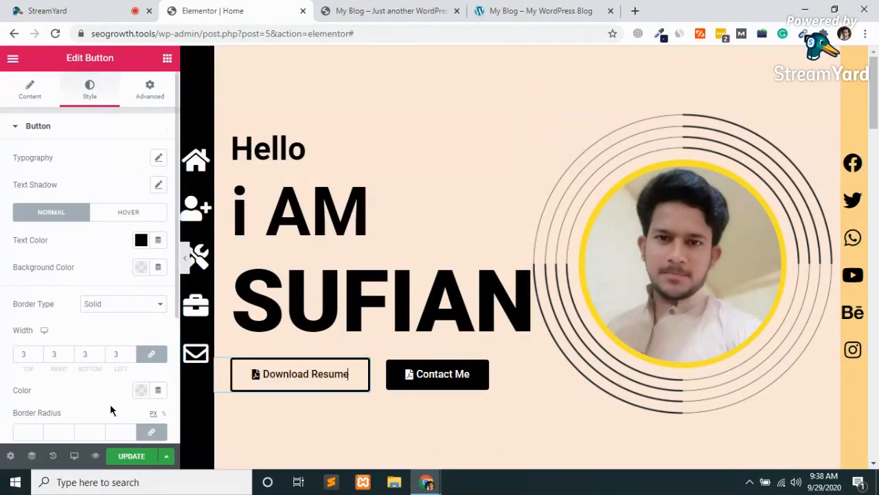
scroll(110, 405, "down", 2)
scroll(110, 406, "down", 1)
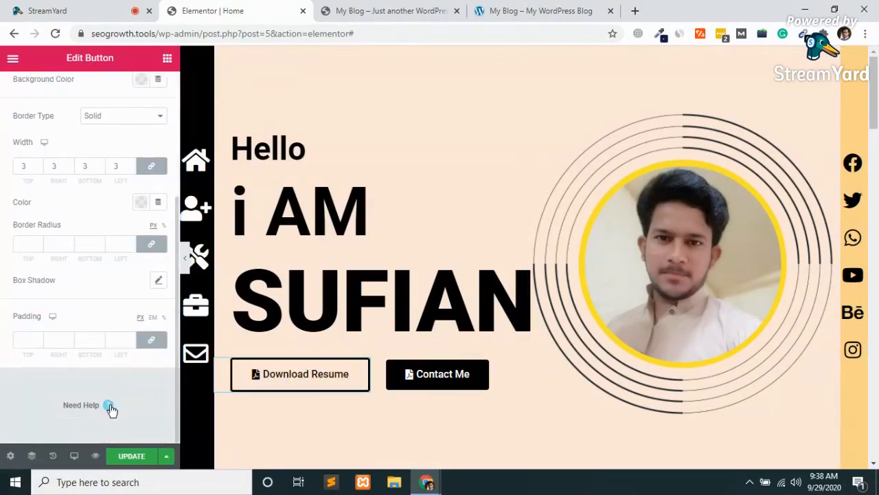
left_click(37, 344)
left_click(37, 344)
left_click(37, 344)
left_click(37, 343)
left_click(37, 343)
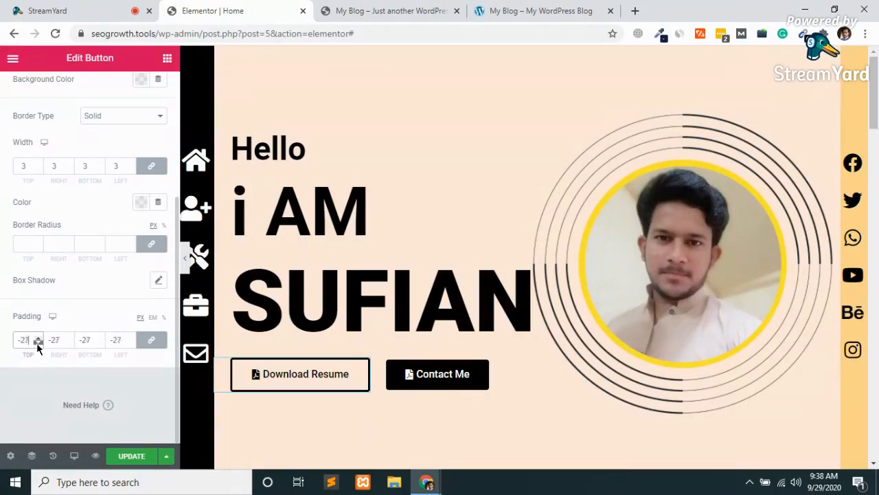
left_click(37, 343)
left_click(37, 344)
left_click(37, 343)
left_click(37, 343)
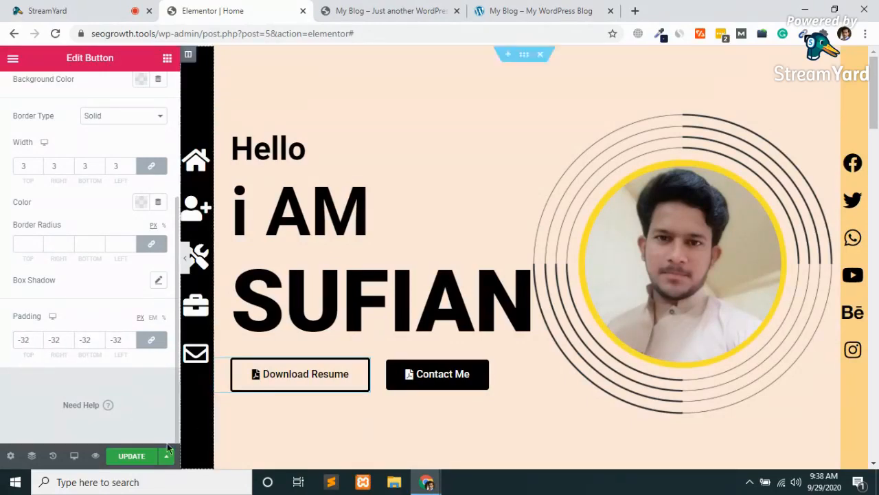
Unlink the Download Resume button's style padding, try a left padding of 0 and relink the sides.
left_click(152, 342)
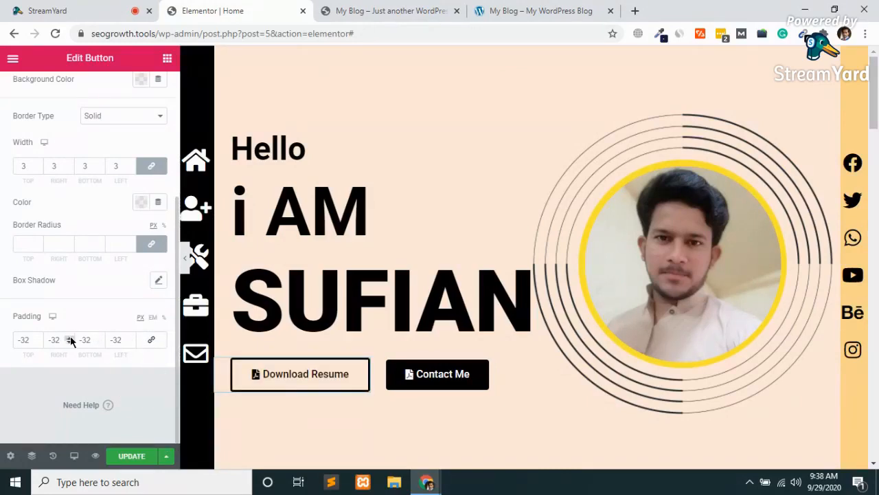
left_click(70, 338)
left_click(147, 343)
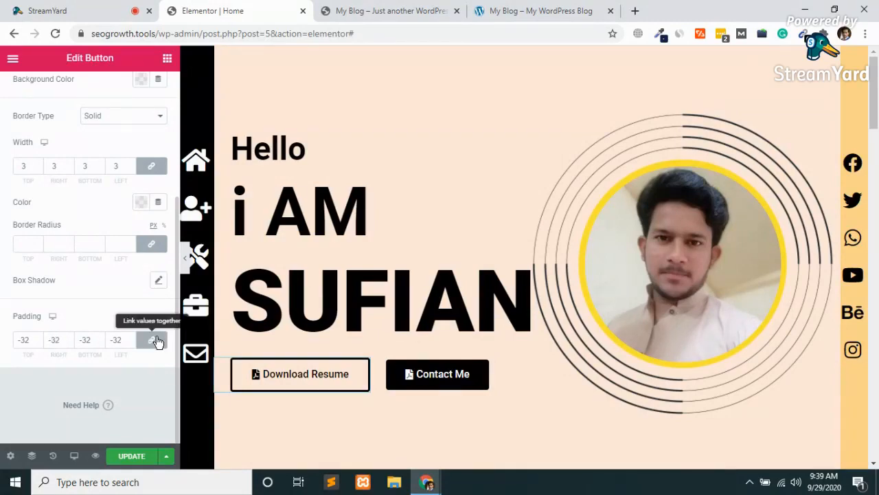
left_click(146, 344)
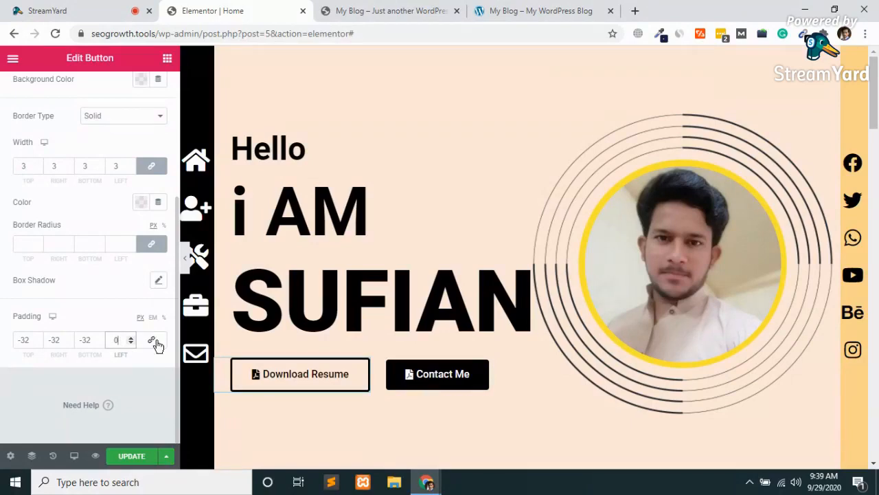
left_click(155, 342)
Set the Download Resume button's style padding to 12 px on all sides and update the page.
left_click(120, 341)
key("BackSpace")
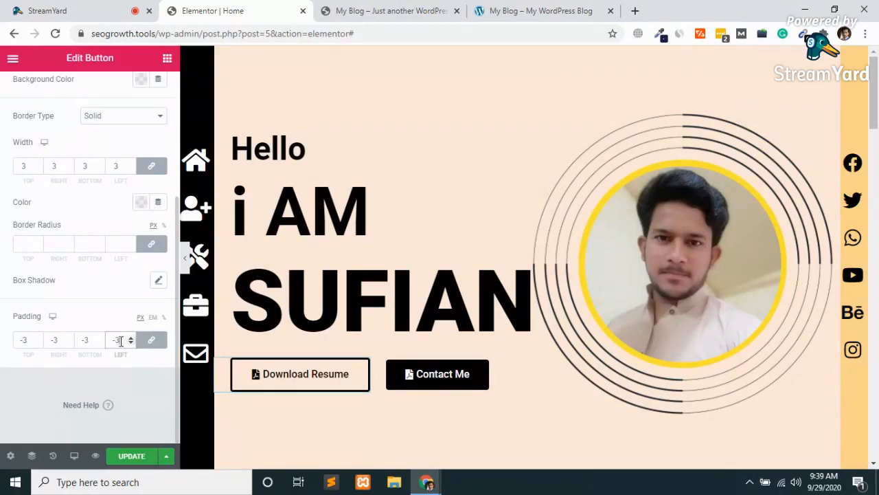
type("0")
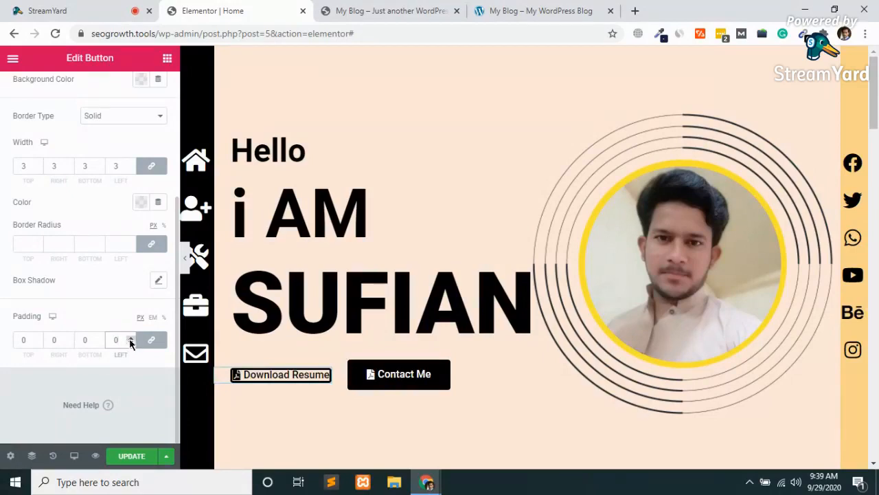
key("BackSpace")
type("12")
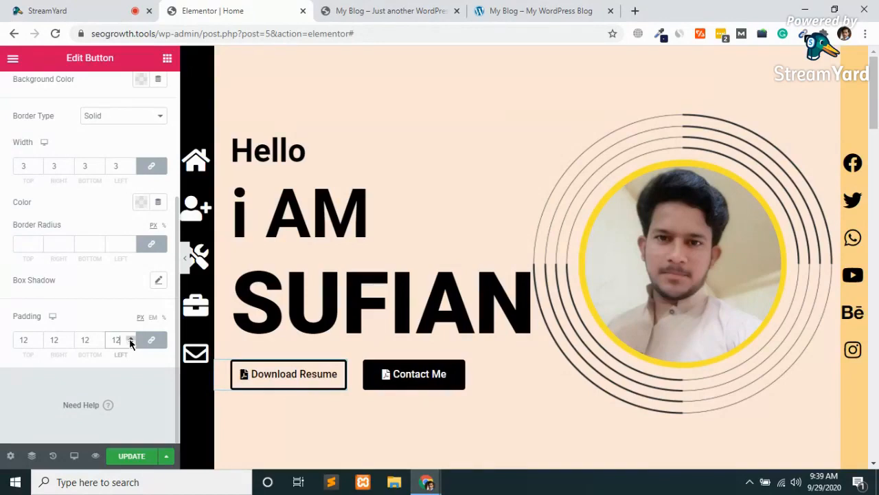
left_click(130, 342)
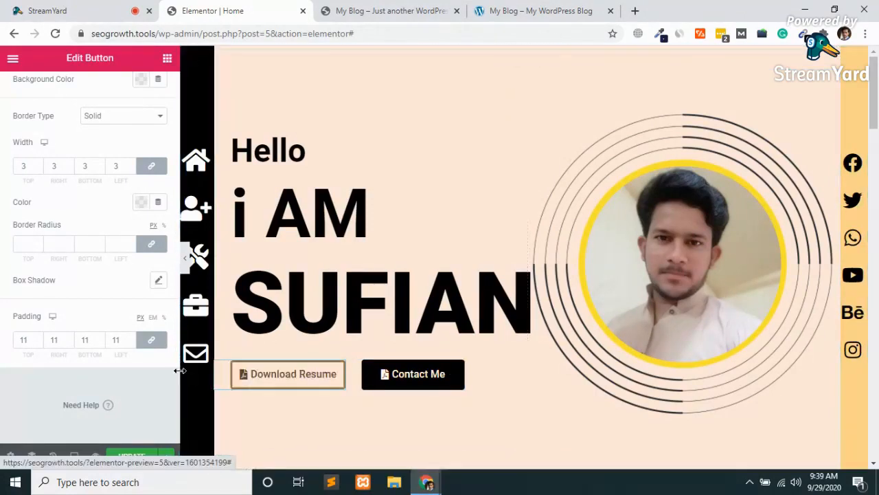
left_click(130, 336)
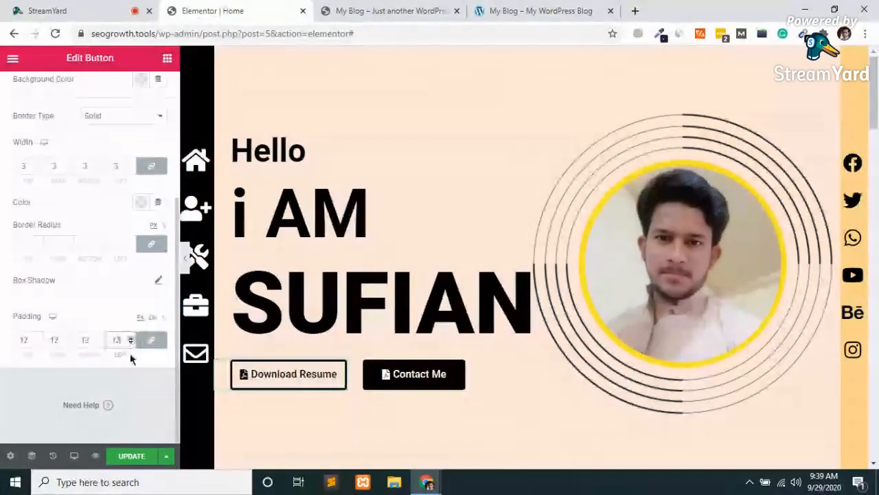
left_click(134, 456)
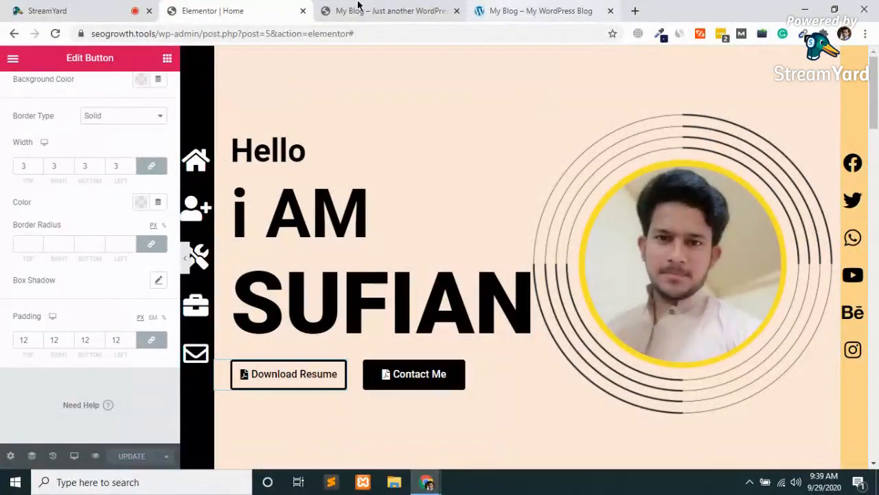
Reload the reference site and the live seogrowth.tools page, and compare the size and spacing of their hero buttons.
left_click(536, 10)
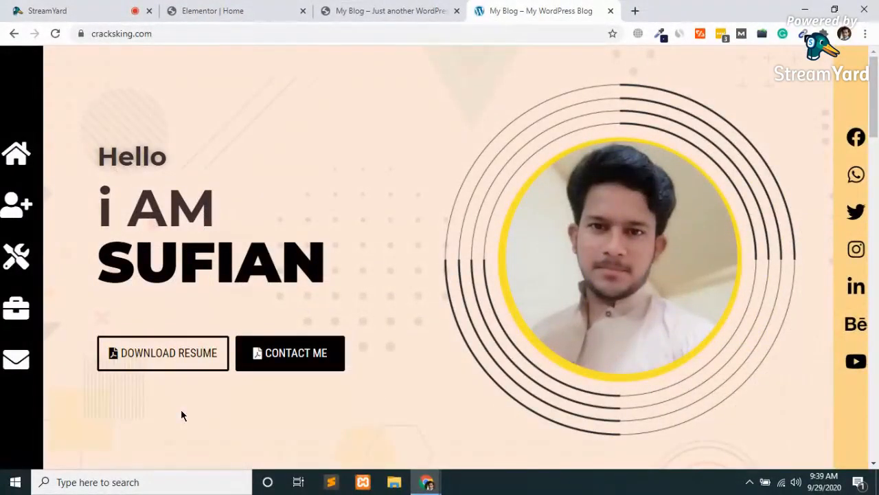
key("F5")
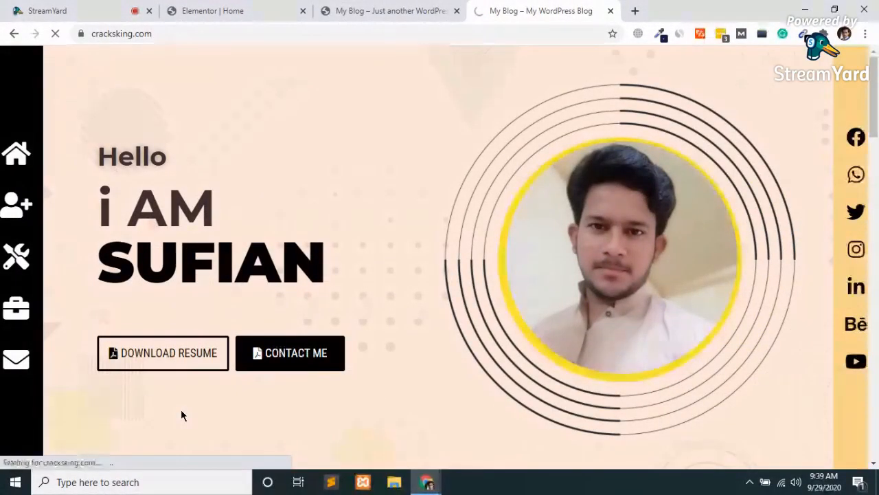
key("ctrl+shift+Tab")
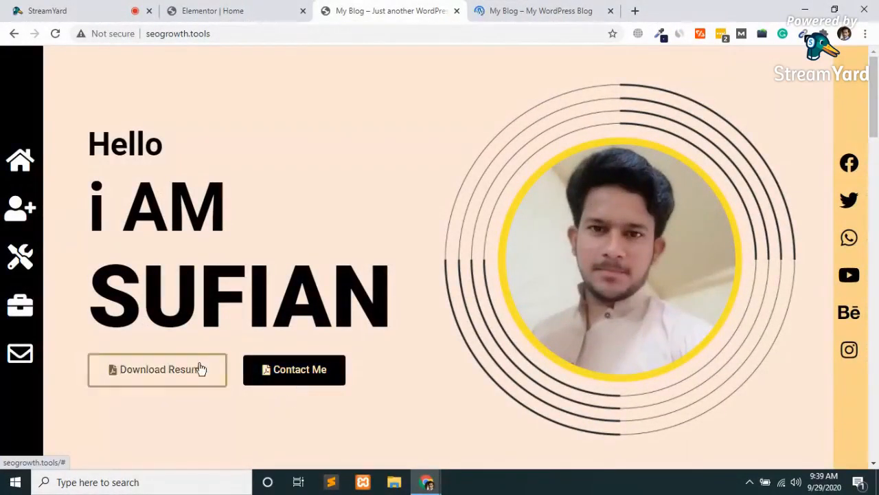
left_click(240, 35)
key("Return")
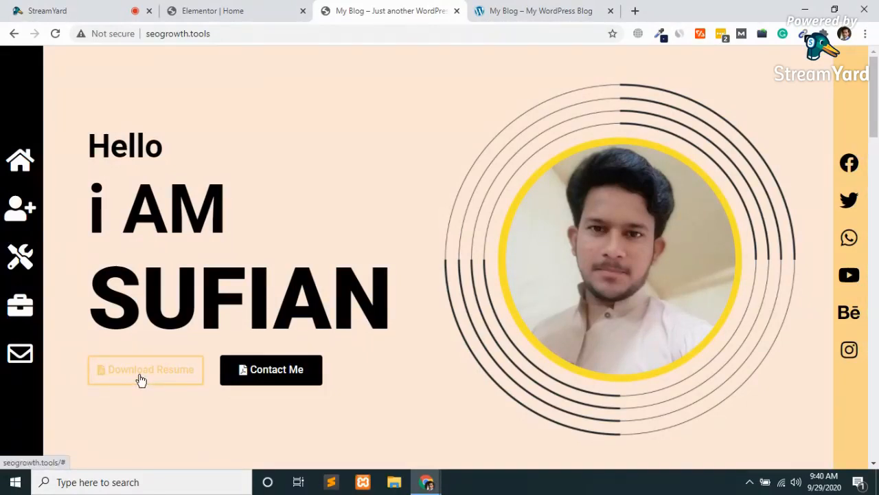
Return to the Elementor editor and darken the Download Resume button's hover text color to a brown of about #836736.
left_click(232, 8)
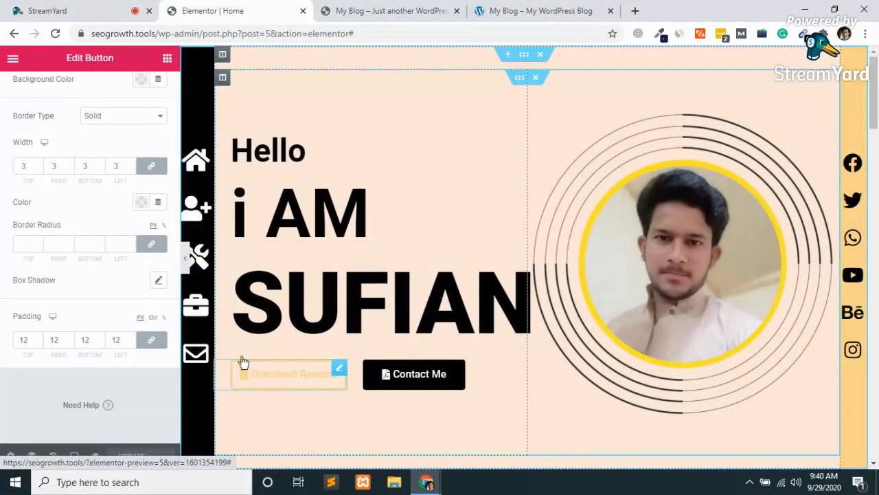
scroll(21, 236, "up", 3)
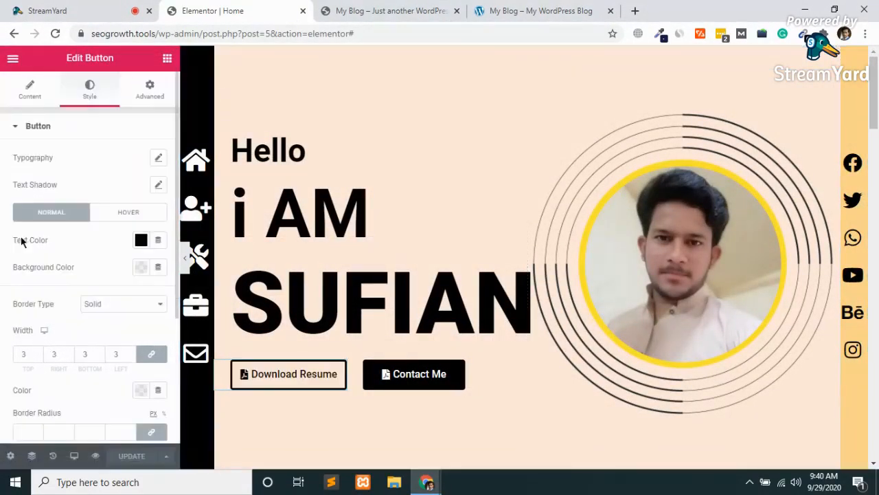
left_click(131, 215)
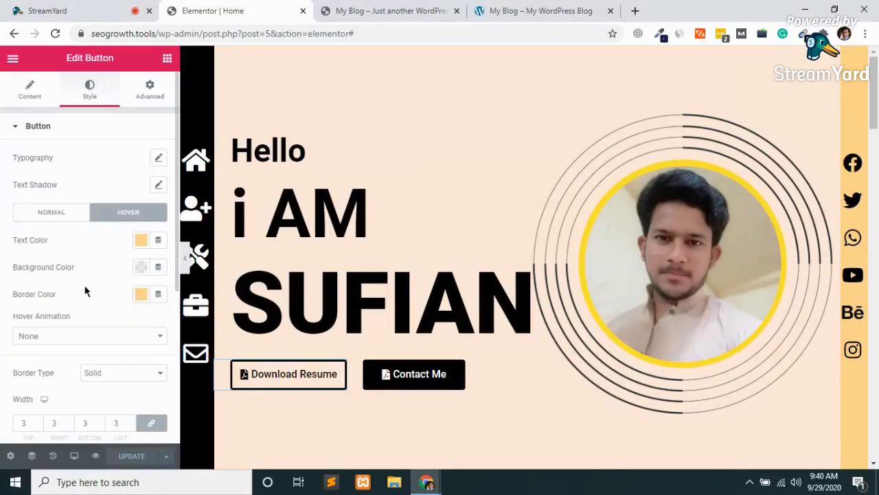
left_click(141, 242)
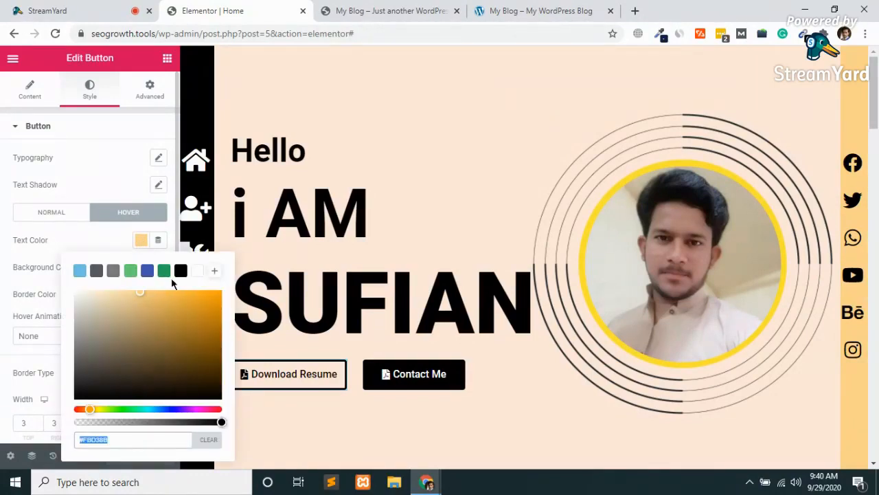
left_click_drag(141, 295, 121, 336)
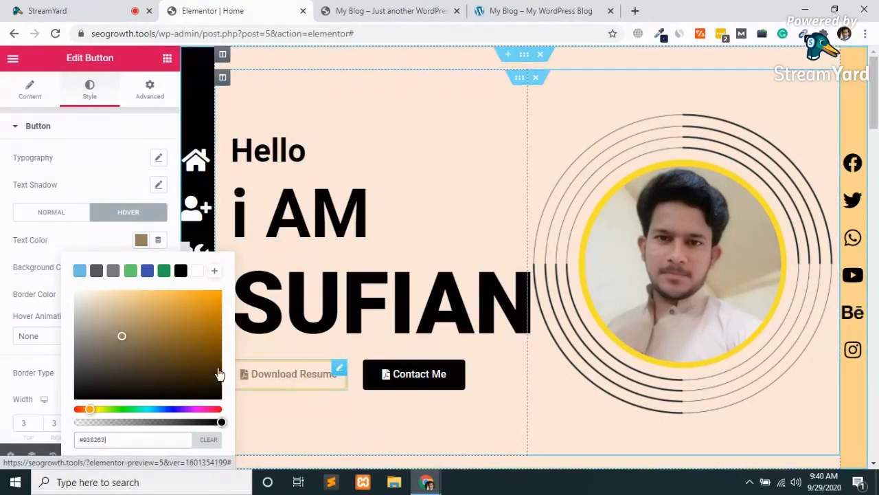
left_click_drag(130, 358, 137, 377)
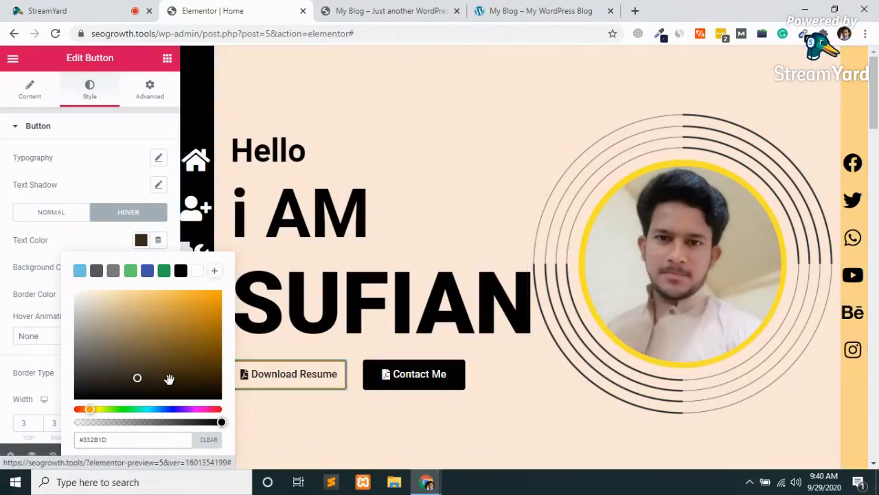
left_click_drag(138, 381, 161, 343)
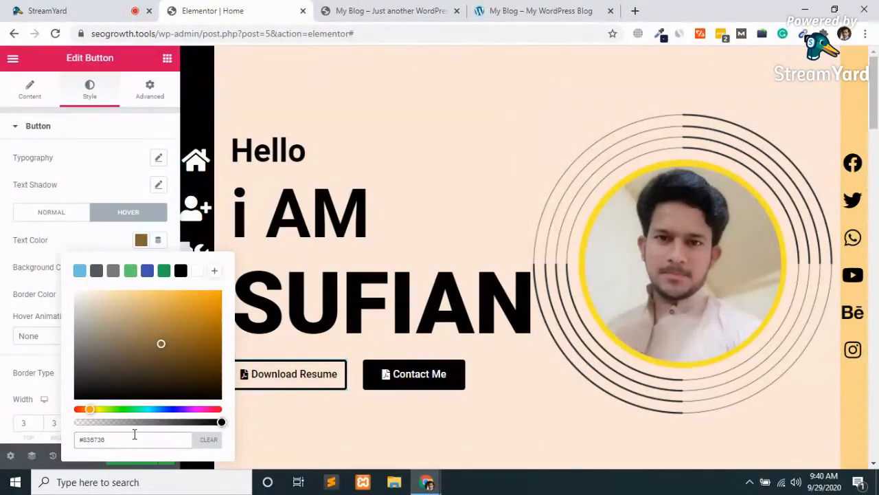
Adjust the hue, shade and opacity of the Download Resume button's hover text color, ending on a fully opaque #3C351E.
mouse_move(78, 410)
left_mouse_down()
mouse_move(130, 419)
mouse_move(136, 412)
mouse_move(75, 412)
mouse_move(92, 412)
left_mouse_up()
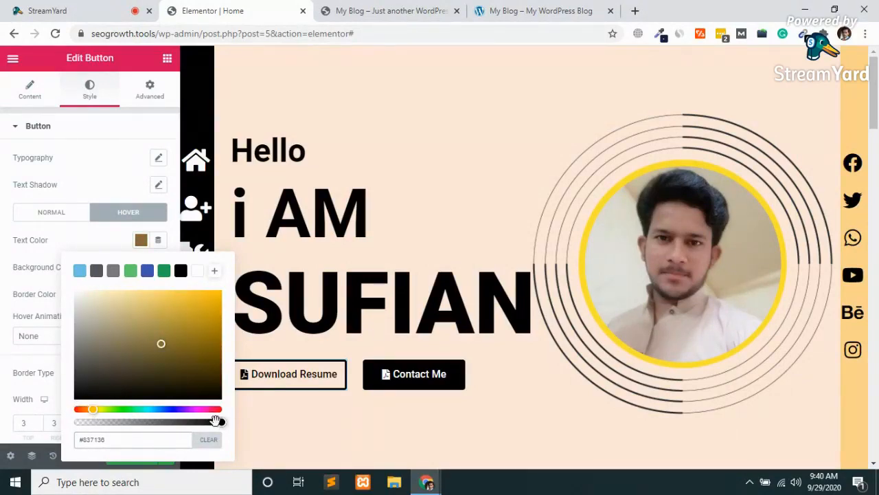
left_click_drag(221, 421, 200, 421)
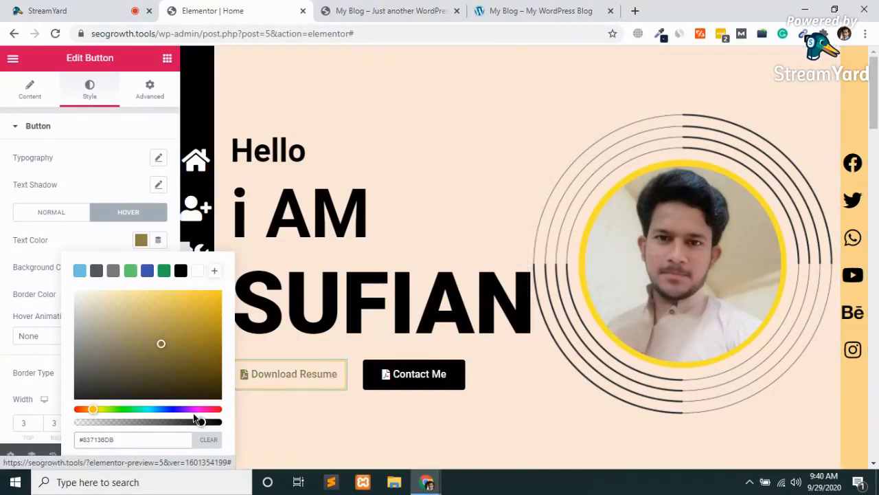
left_click_drag(200, 422, 221, 422)
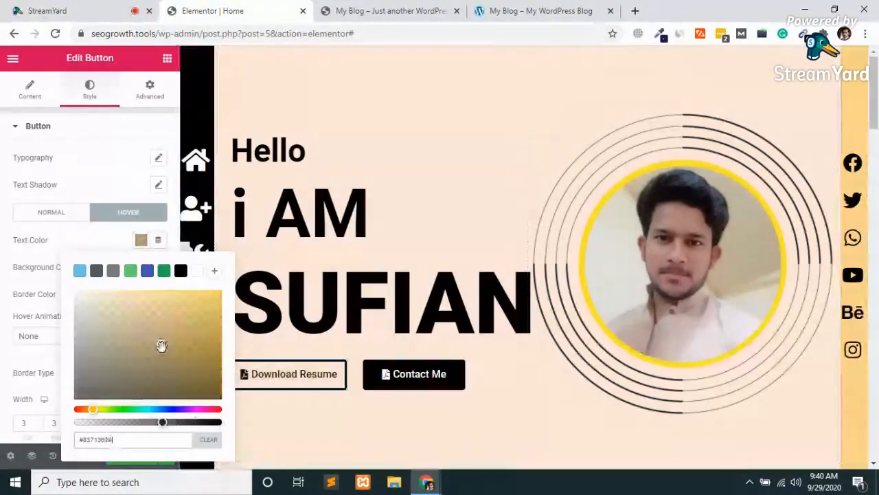
left_click_drag(161, 344, 147, 372)
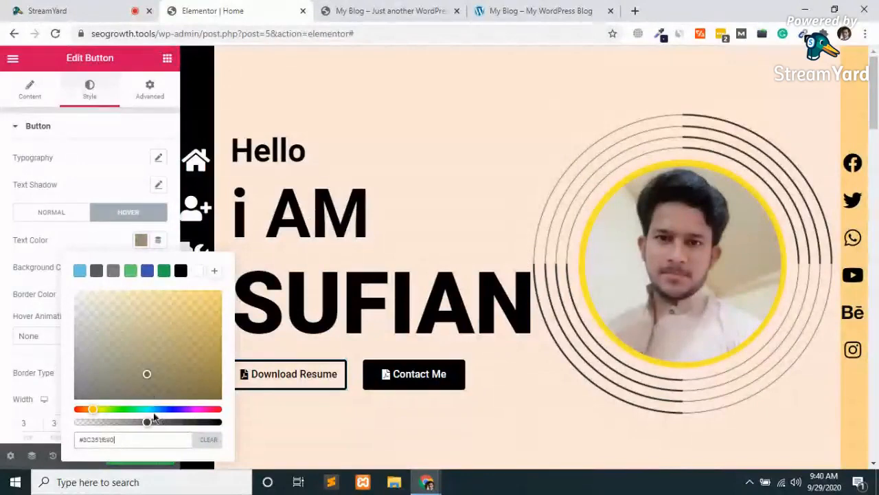
left_click_drag(147, 421, 224, 427)
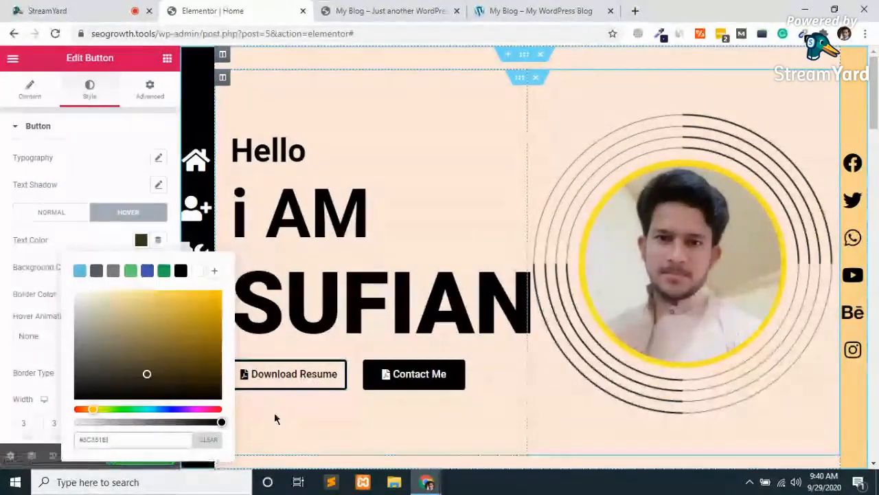
left_click(10, 357)
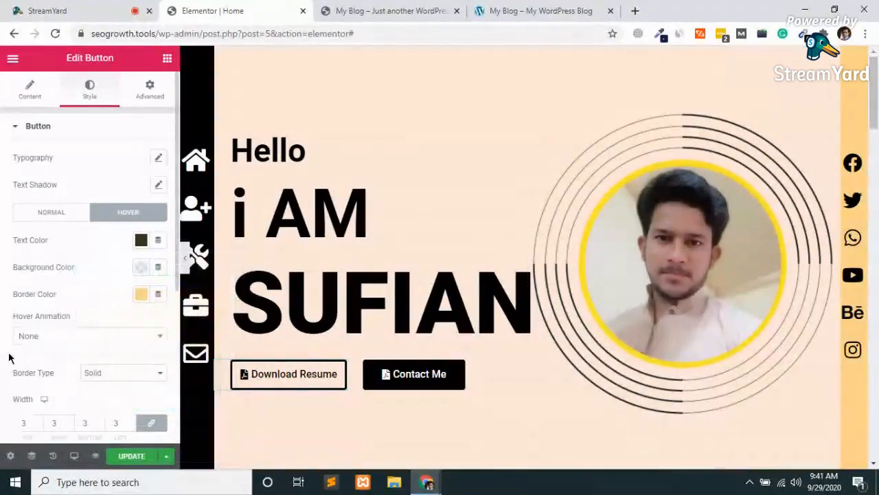
Set the Download Resume button's hover border color to dark brown #614E2C and update the page.
left_click(140, 294)
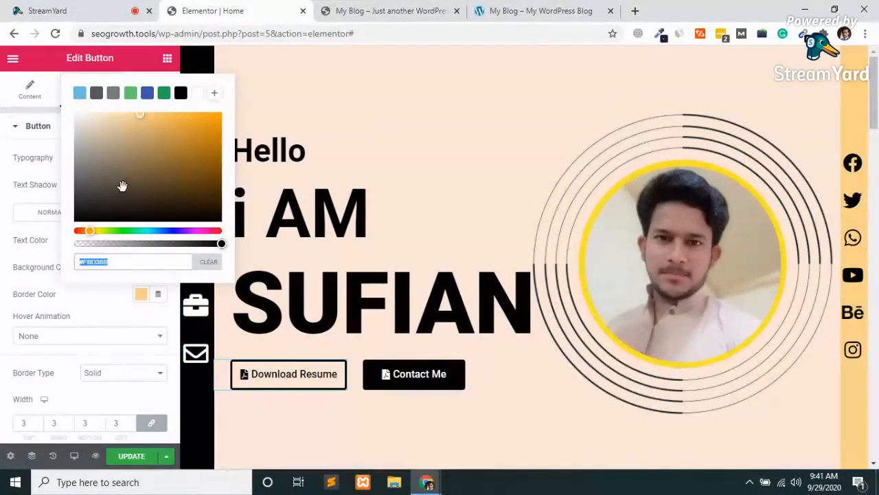
left_click_drag(137, 117, 155, 180)
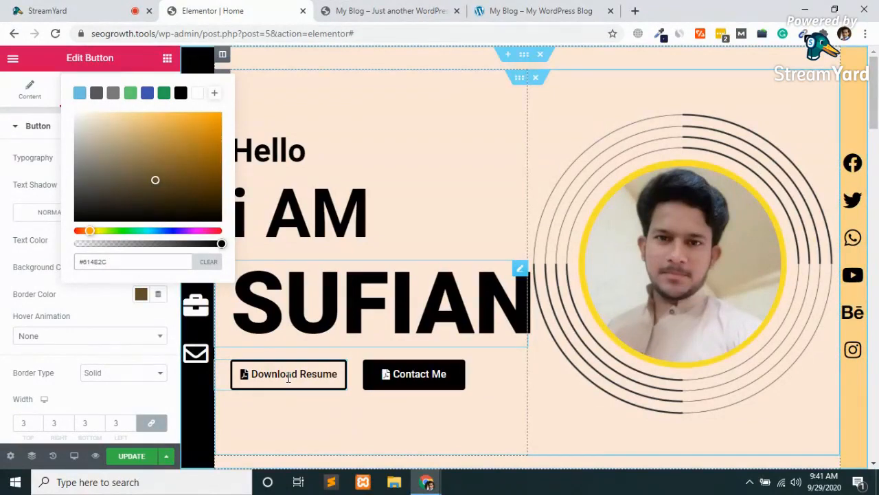
left_click(134, 455)
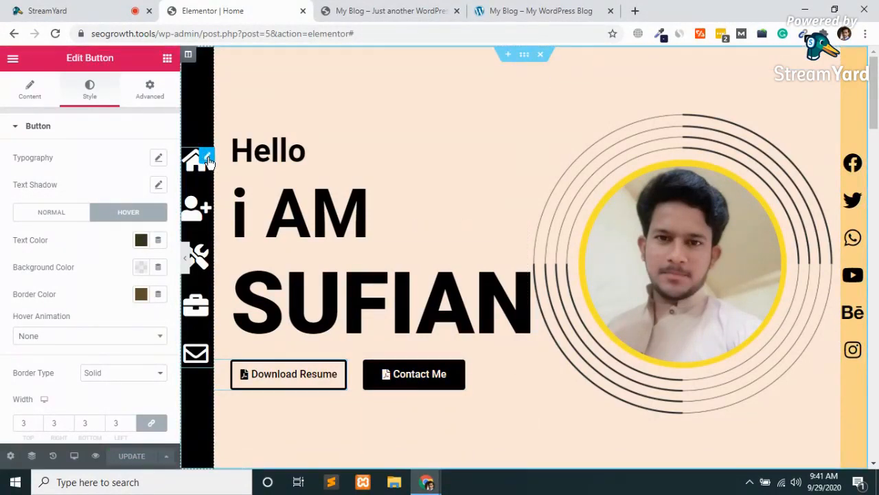
Try a spacing of 43 between the icons in the black navigation strip, reduce it to 36 and update the page.
left_click(208, 158)
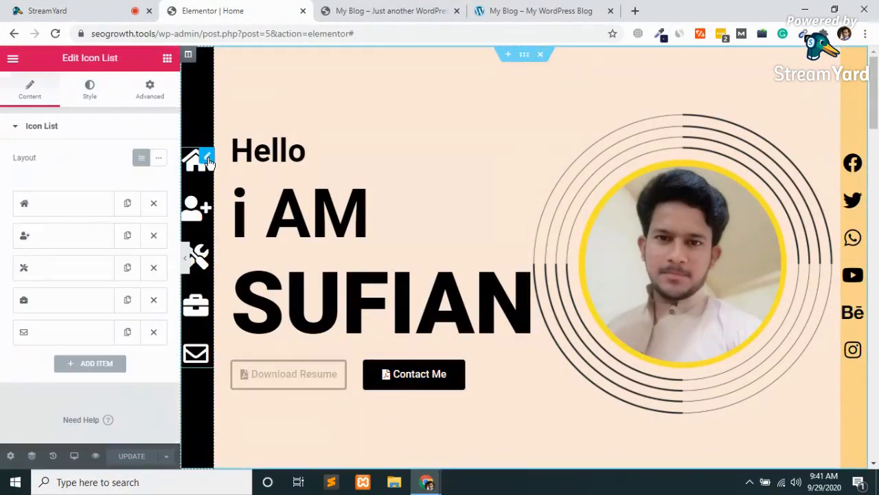
left_click(89, 91)
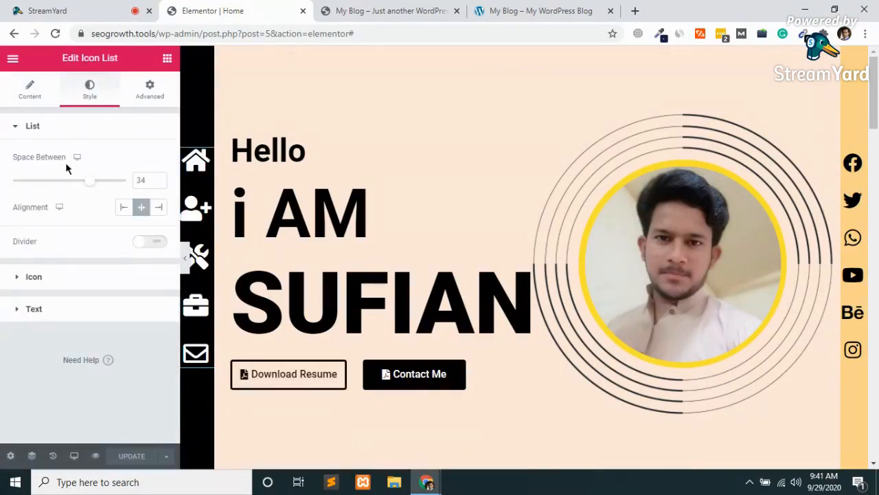
left_click_drag(93, 185, 113, 209)
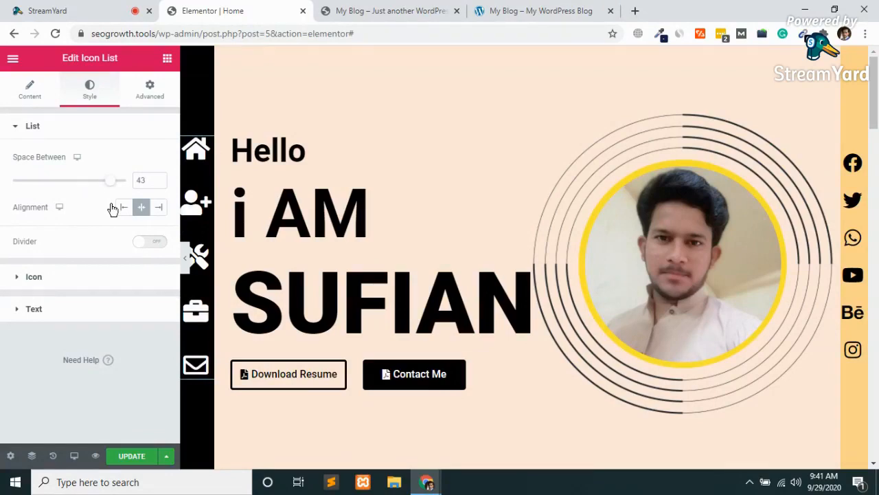
left_click(137, 459)
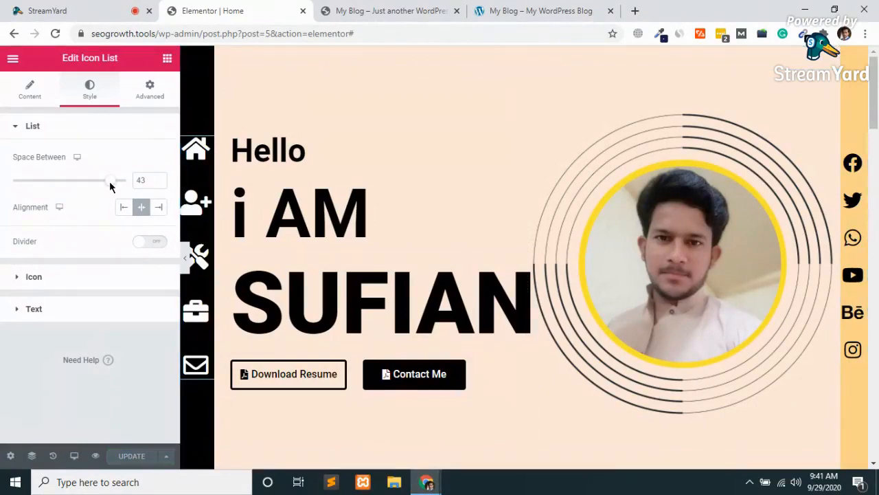
left_click_drag(109, 181, 94, 188)
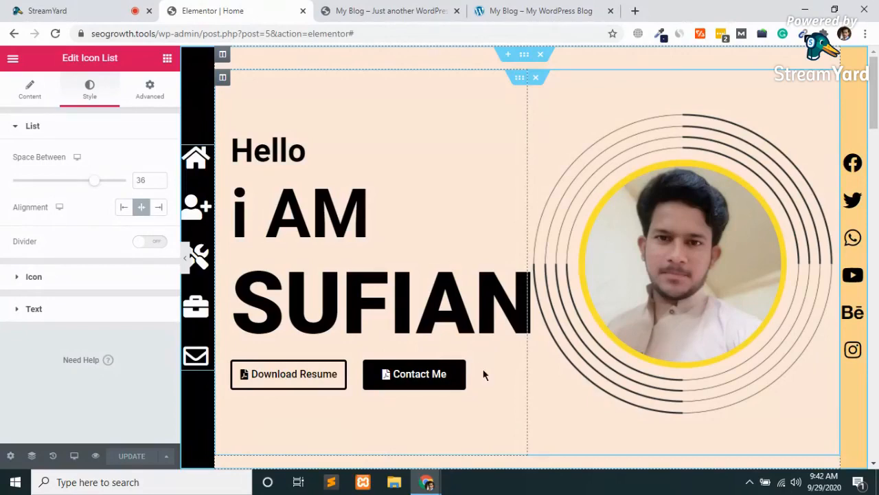
Set the margin of the column containing the More About Me section to 50 px on all sides.
scroll(483, 374, "down", 4)
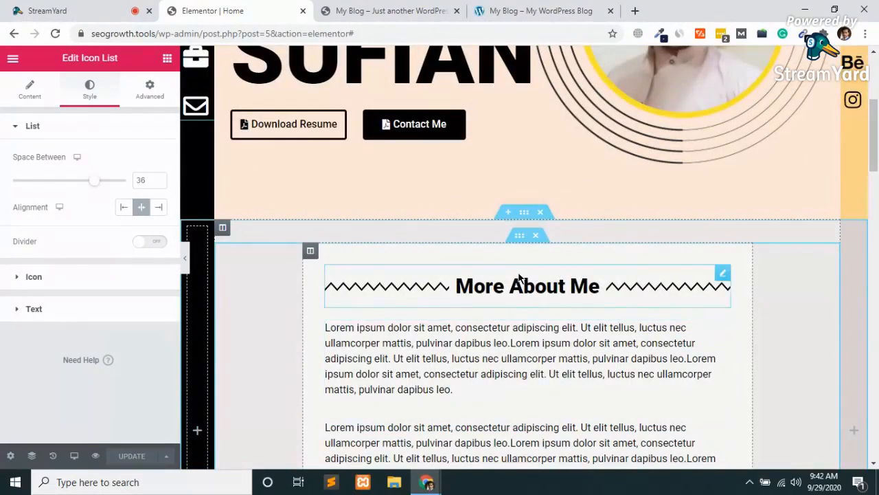
left_click(310, 251)
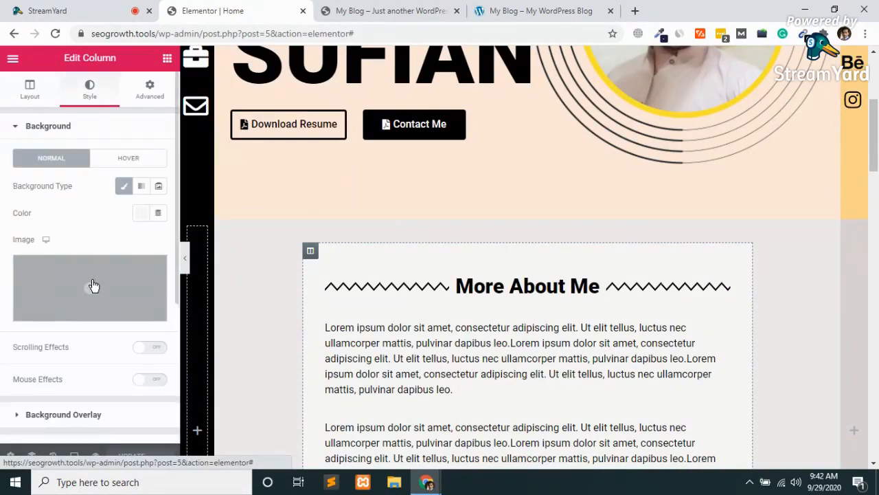
left_click(150, 92)
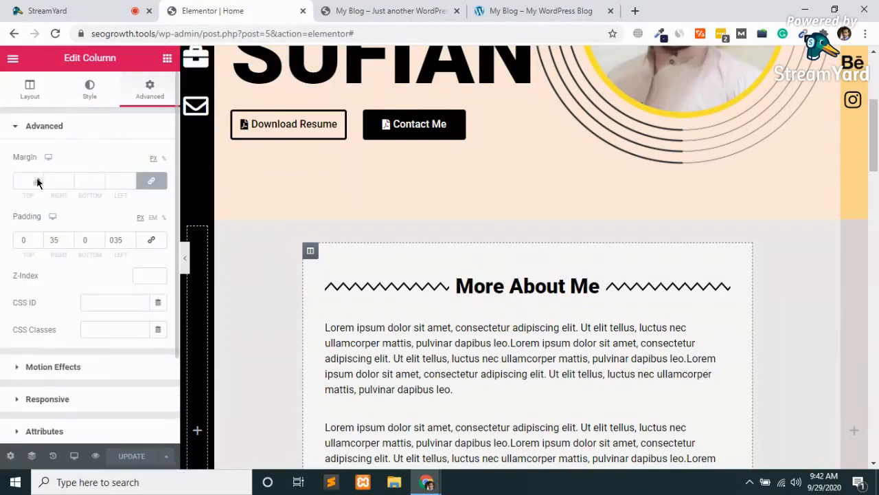
left_click(38, 178)
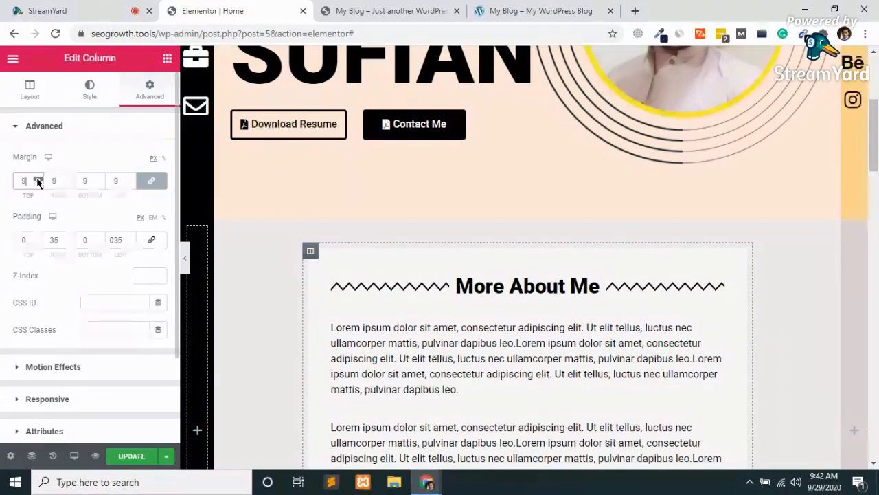
left_click_drag(38, 178, 38, 182)
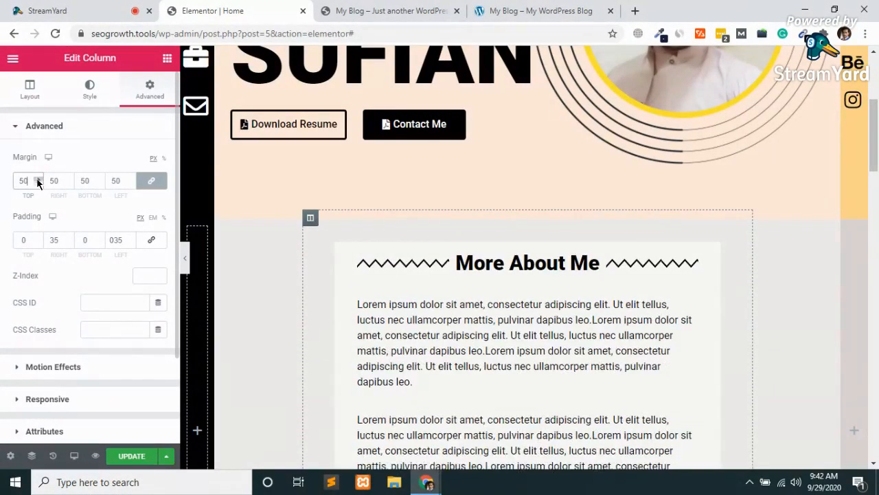
Unlink the More About Me column's margin sides and set its right and left margins to 0.
left_click(152, 185)
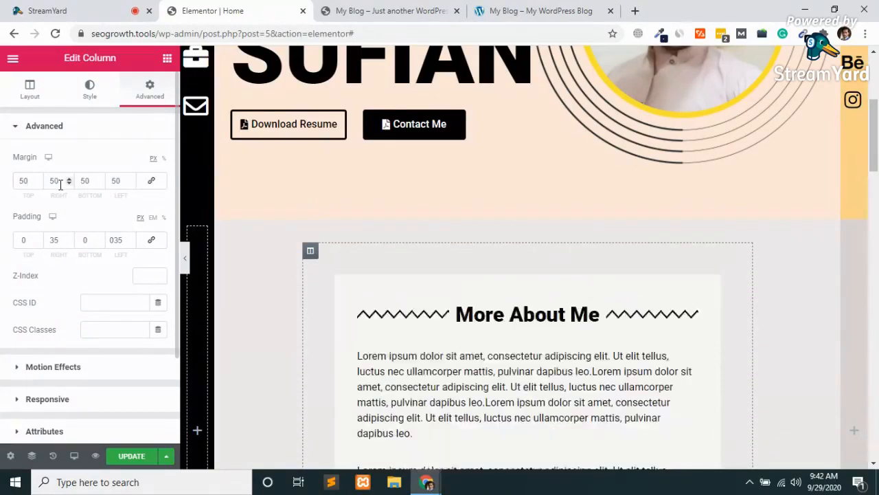
left_click(59, 184)
key("BackSpace")
key("BackSpace")
type("0")
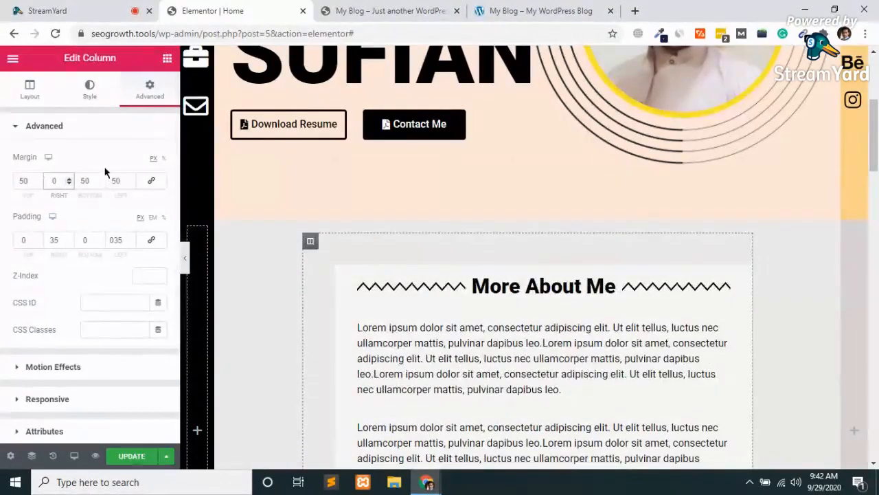
left_click(124, 179)
key("BackSpace")
key("BackSpace")
type("0")
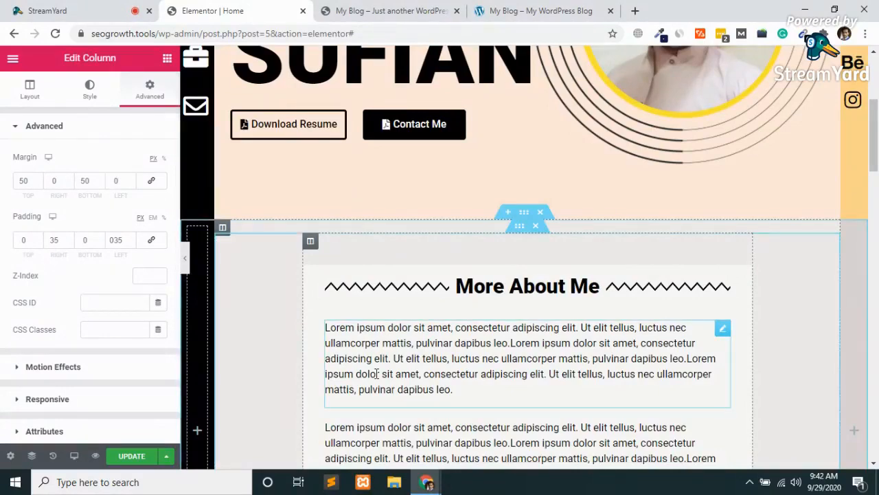
Check the spacing around the More About Me column and set its top margin to 75 px.
scroll(256, 353, "down", 4)
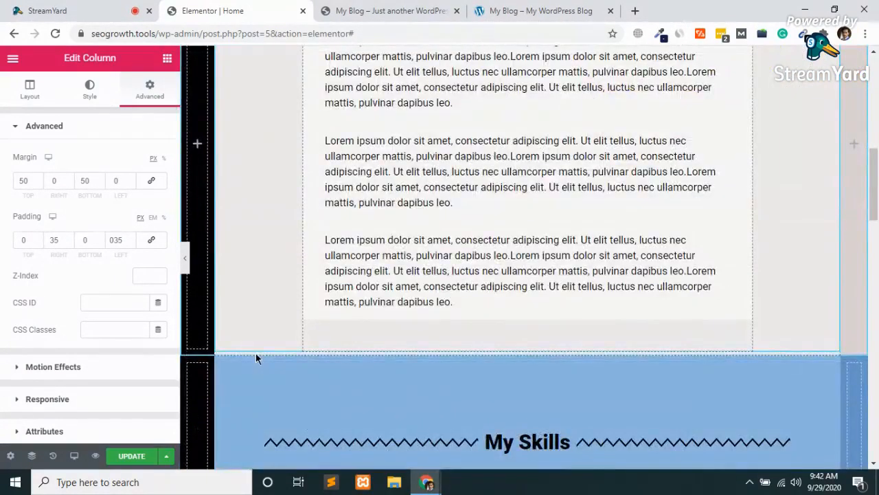
scroll(256, 353, "up", 2)
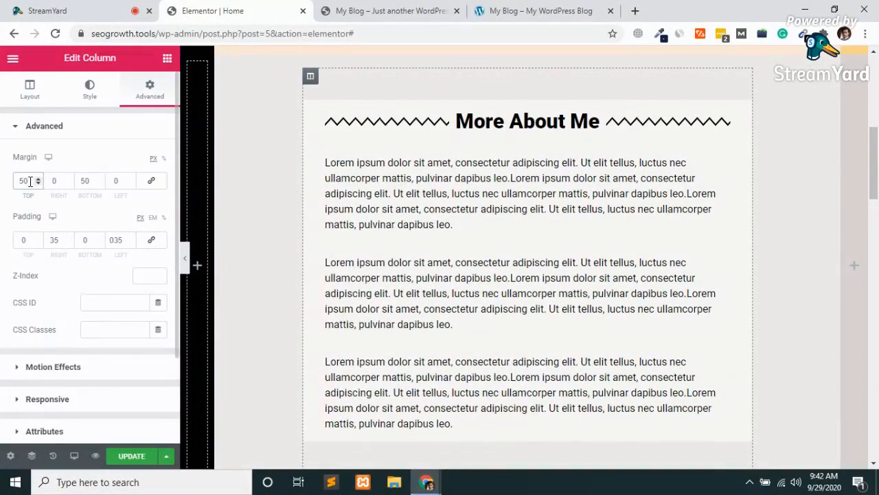
key("BackSpace")
key("BackSpace")
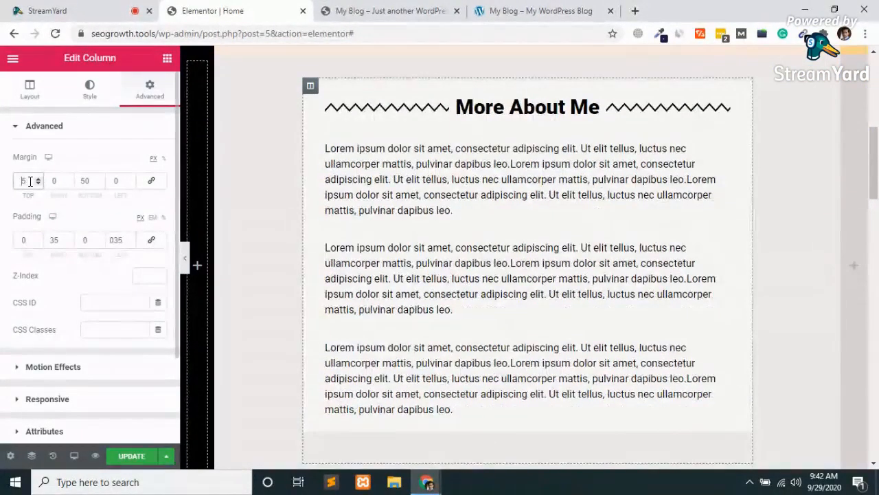
type("75")
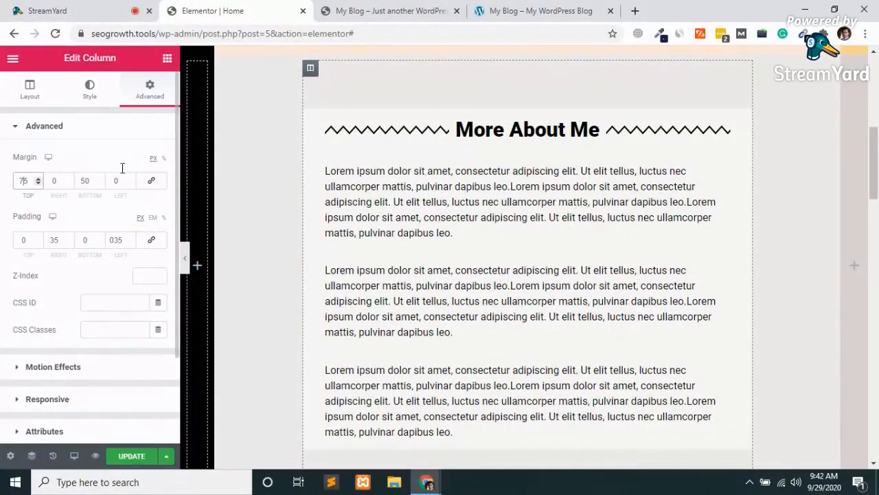
Set the bottom margin of the More About Me column to 75 px and update the page.
left_click(84, 177)
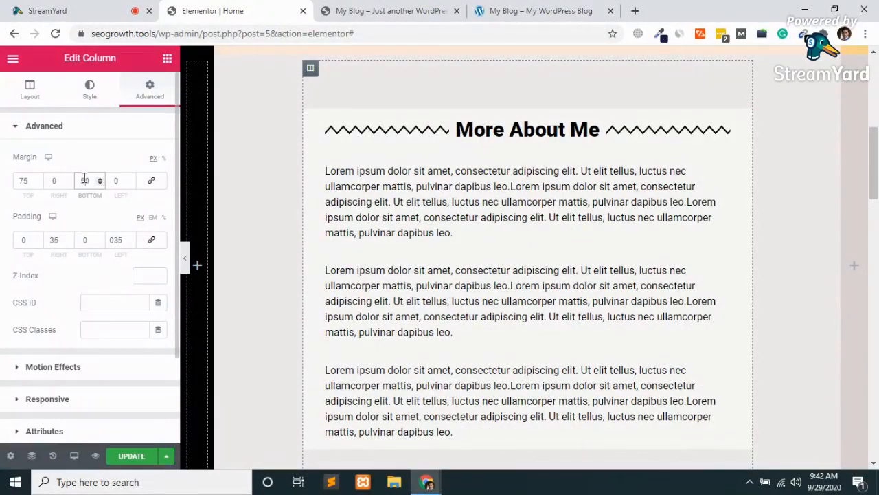
key("BackSpace")
key("BackSpace")
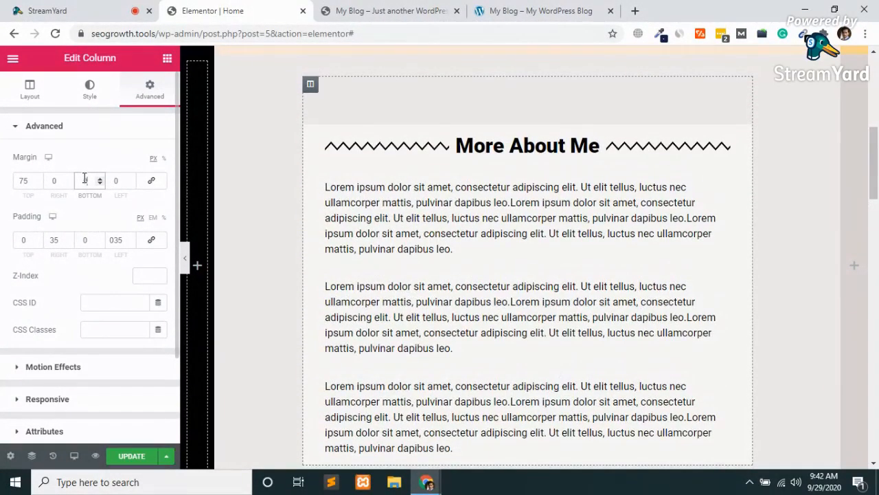
type("05")
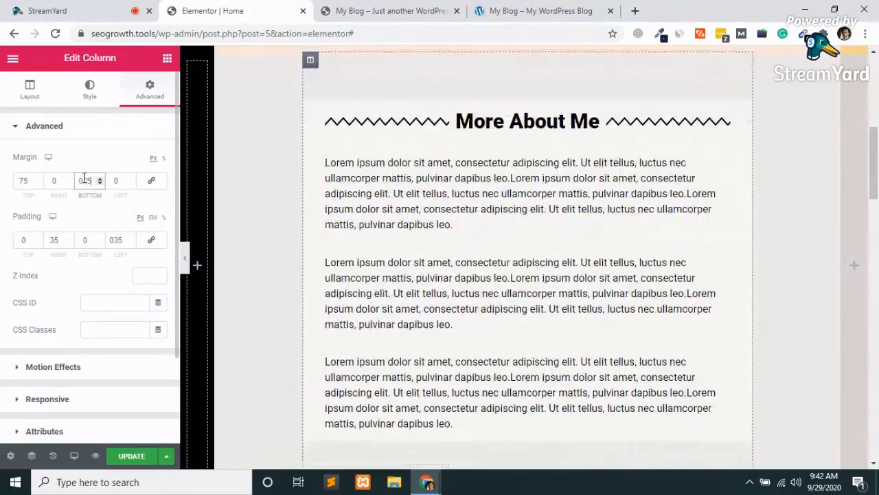
left_click(133, 456)
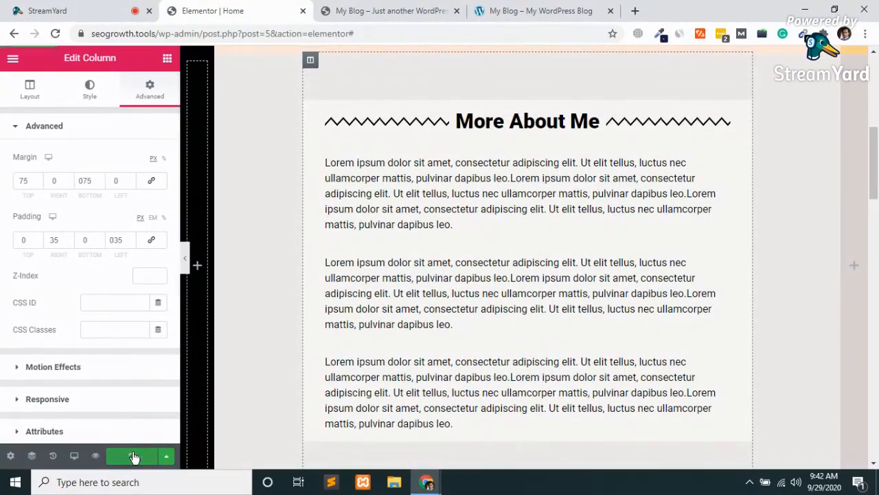
Check the spacing of the More About Me section and the My Skills bars on the reloaded live seogrowth.tools page.
left_click(401, 5)
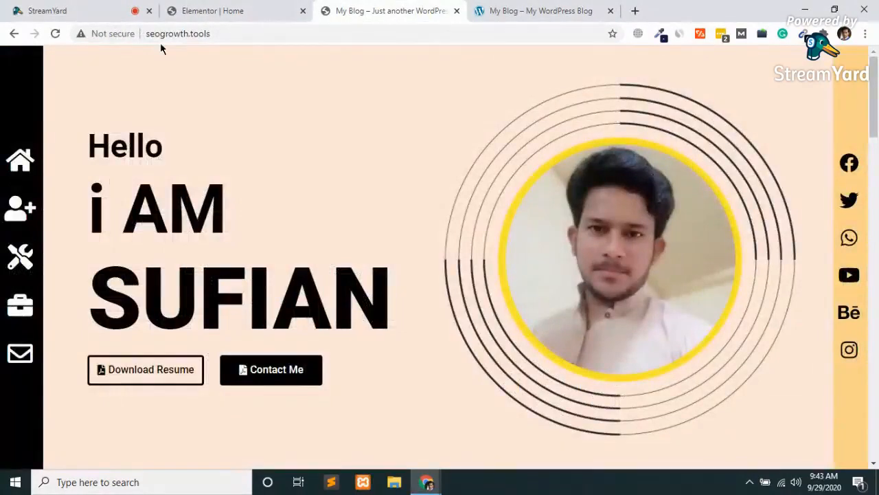
left_click(265, 5)
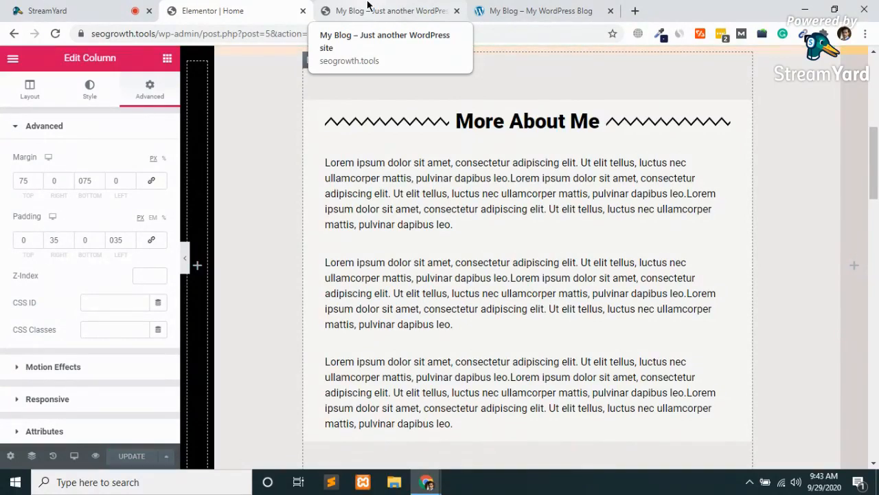
left_click(367, 5)
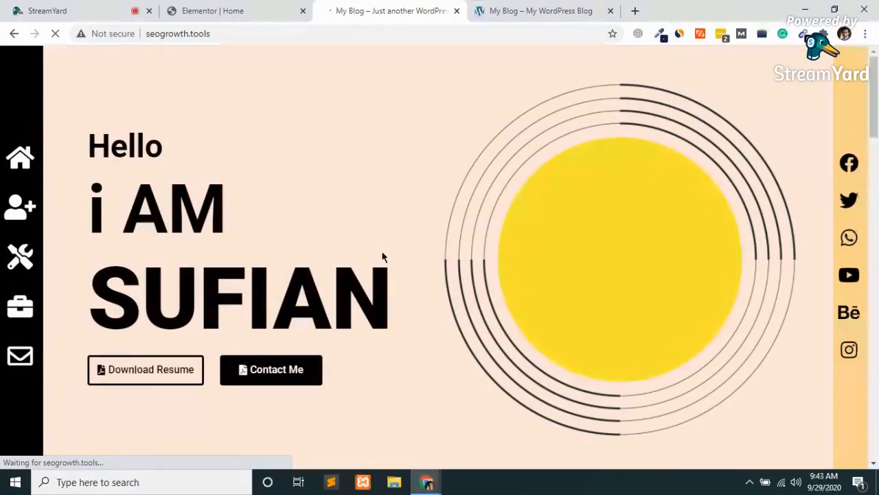
scroll(383, 257, "down", 2)
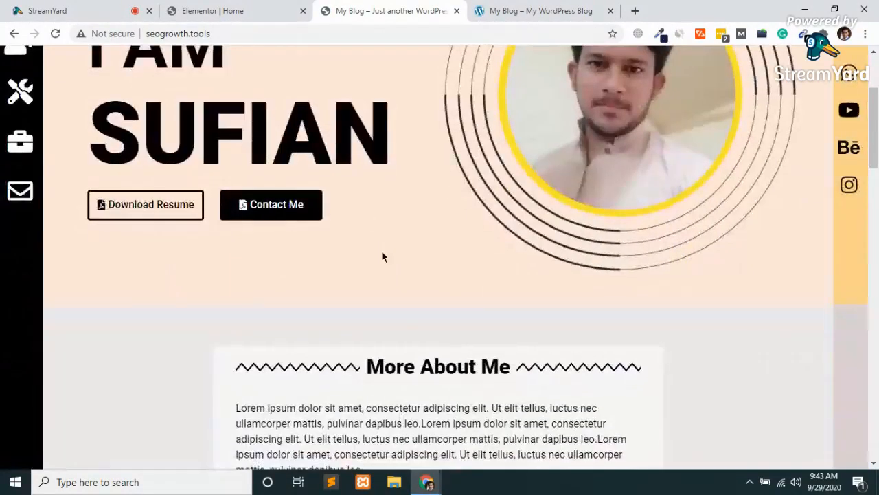
scroll(383, 257, "down", 3)
scroll(382, 254, "down", 2)
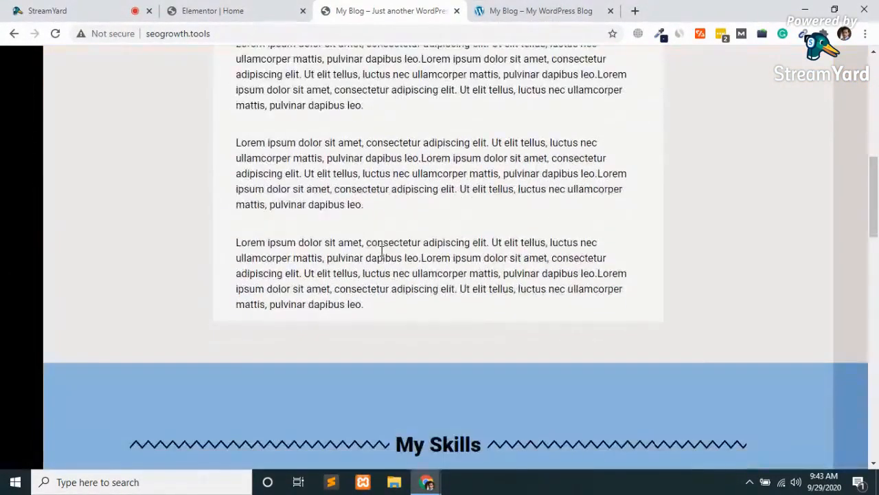
scroll(383, 253, "up", 2)
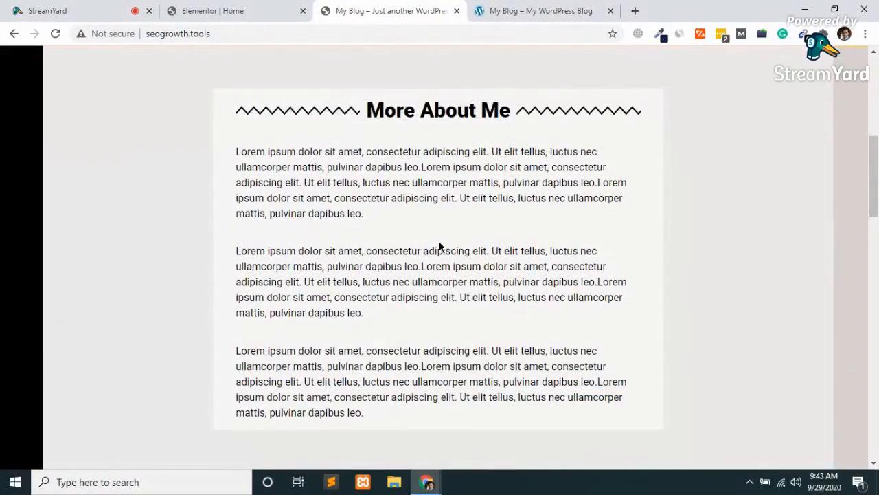
scroll(406, 145, "up", 1)
scroll(409, 174, "down", 2)
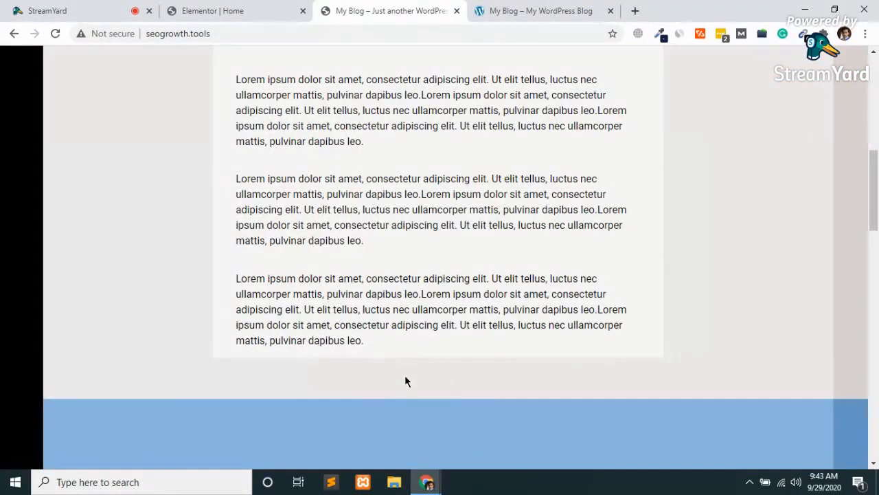
scroll(406, 376, "down", 5)
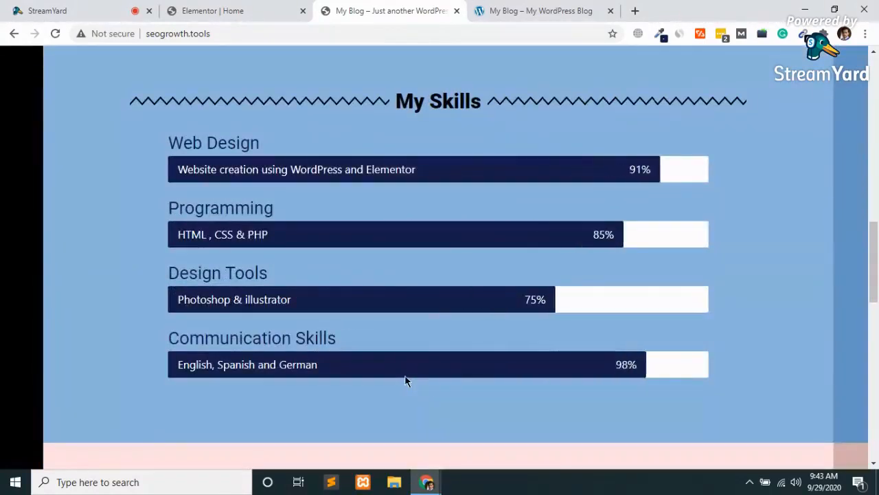
scroll(405, 381, "down", 3)
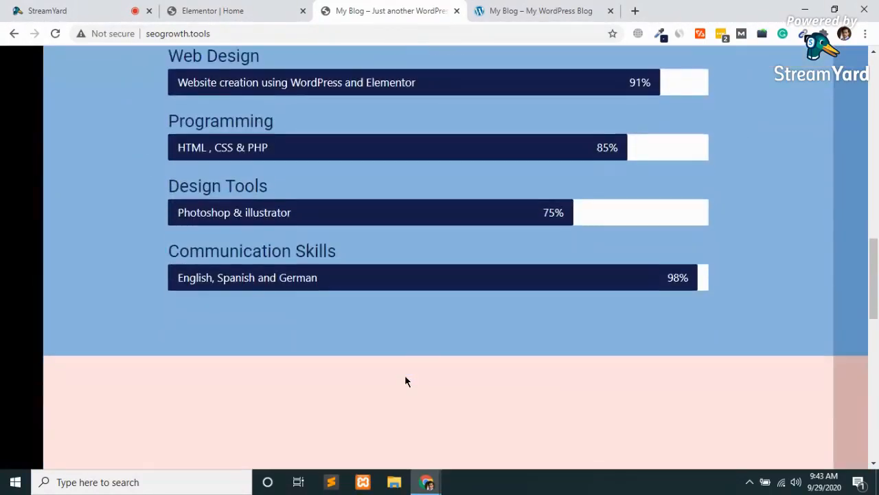
scroll(405, 379, "up", 6)
Back in the Elementor editor, give the section containing More About Me a Fade In entrance animation.
left_click(226, 11)
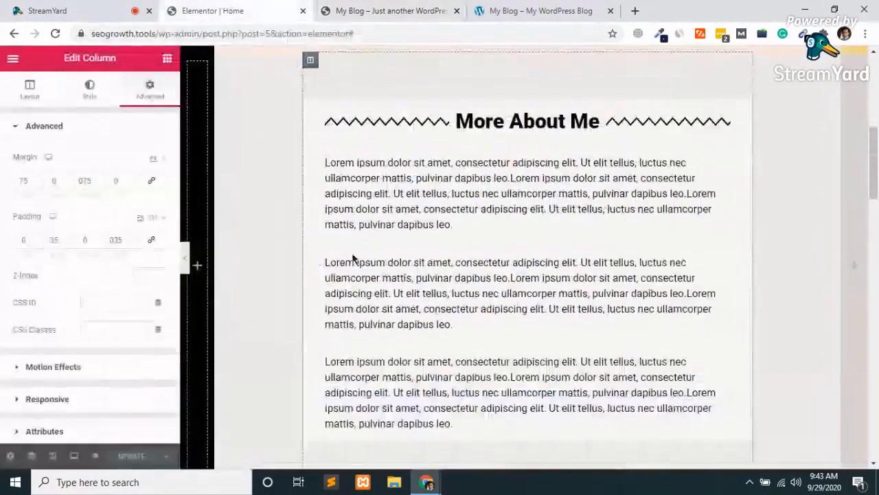
scroll(372, 301, "up", 10)
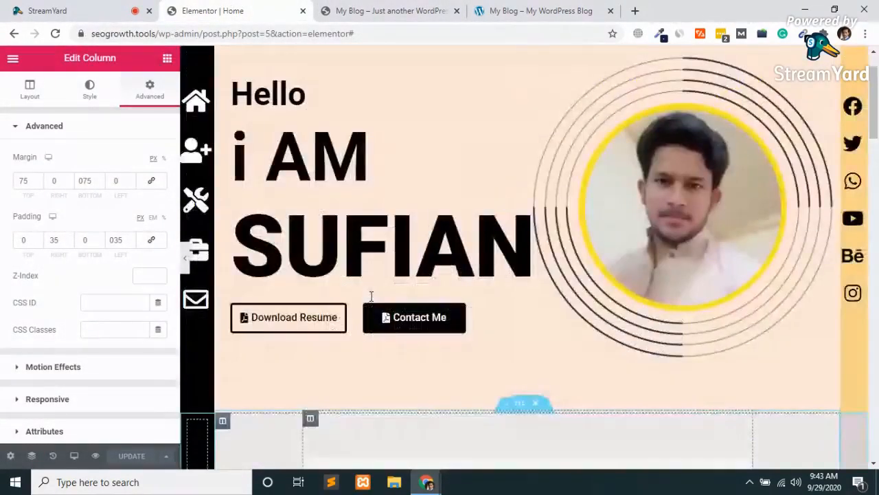
scroll(372, 300, "up", 1)
scroll(371, 296, "down", 1)
scroll(371, 297, "down", 4)
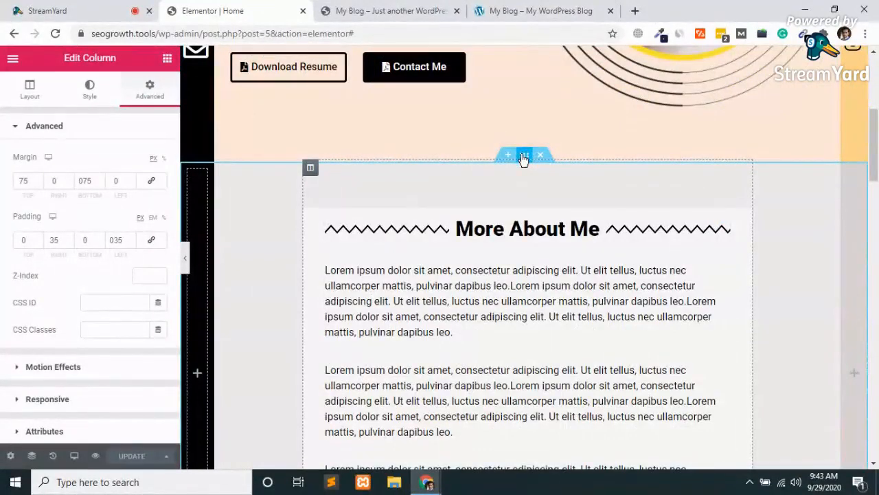
left_click(523, 157)
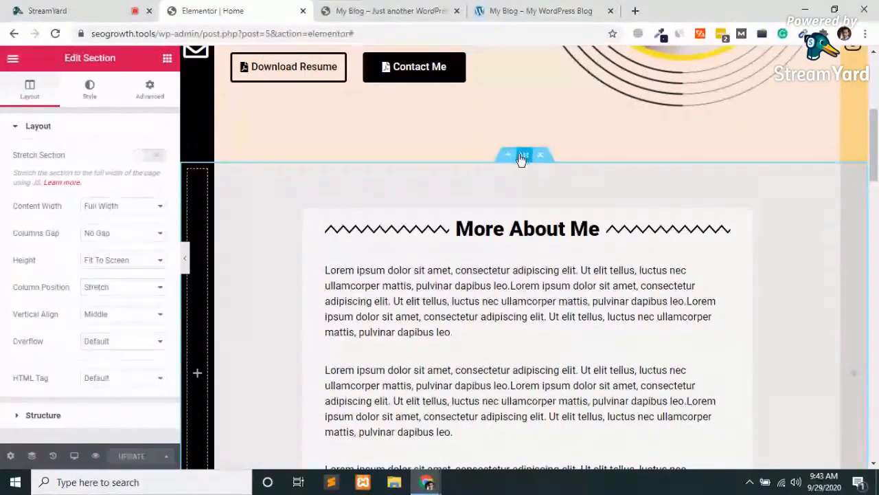
left_click(149, 88)
scroll(37, 275, "down", 2)
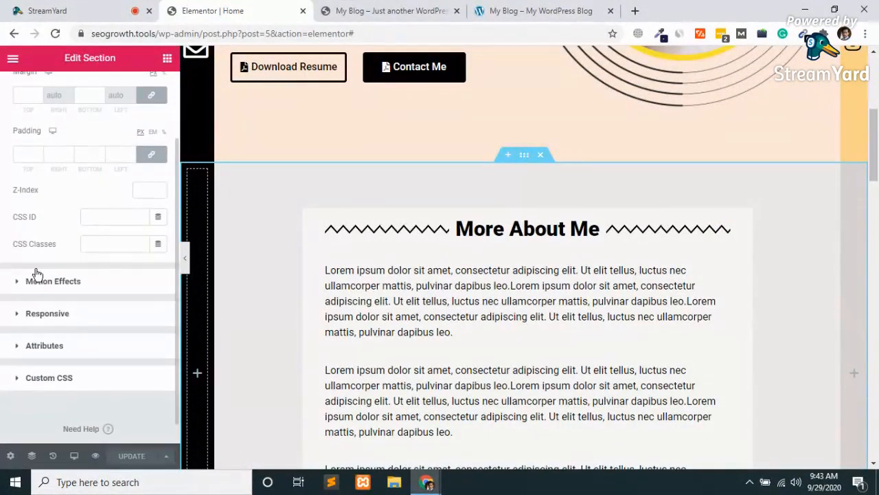
left_click(49, 280)
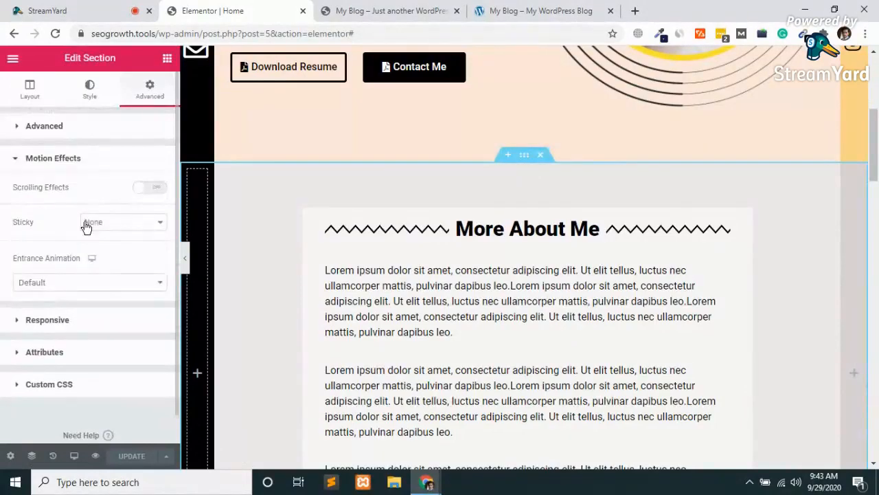
left_click(92, 286)
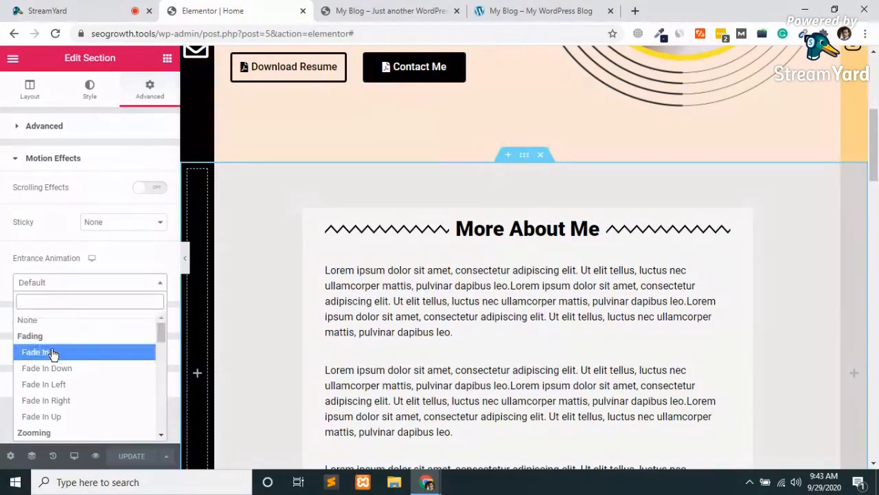
left_click(53, 354)
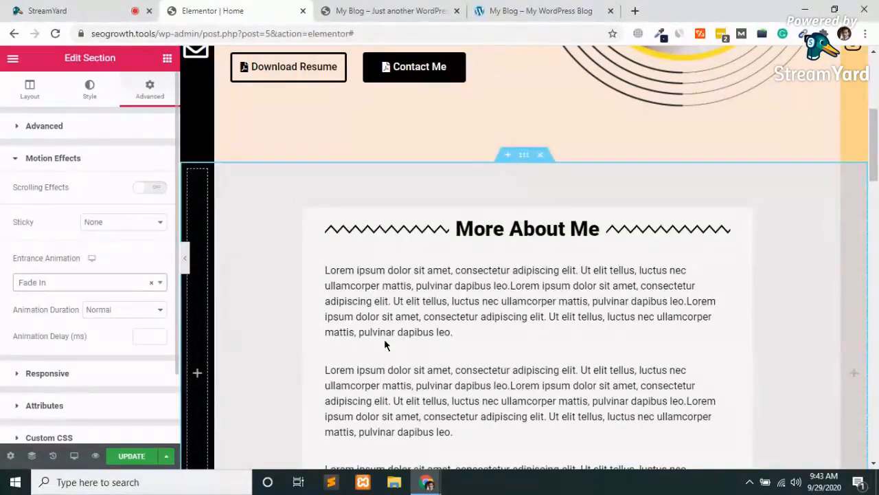
Apply the Fade In entrance animation to the My Skills section and update the page.
scroll(384, 338, "down", 4)
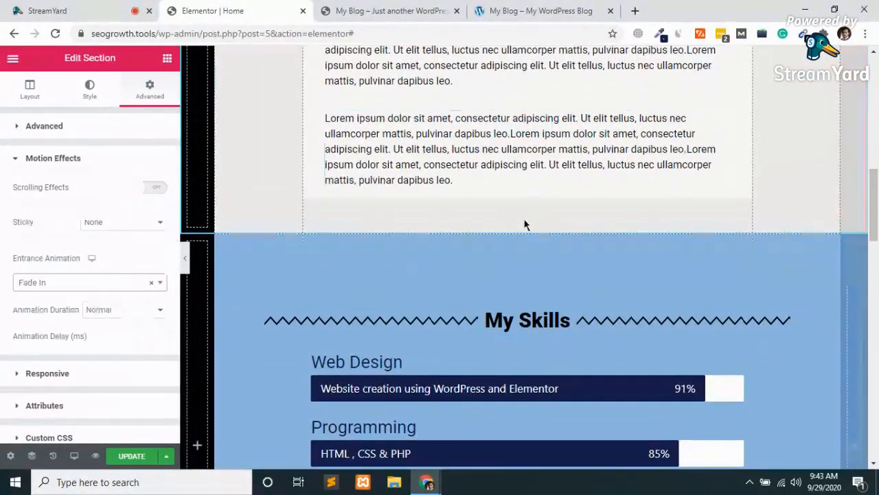
left_click(527, 232)
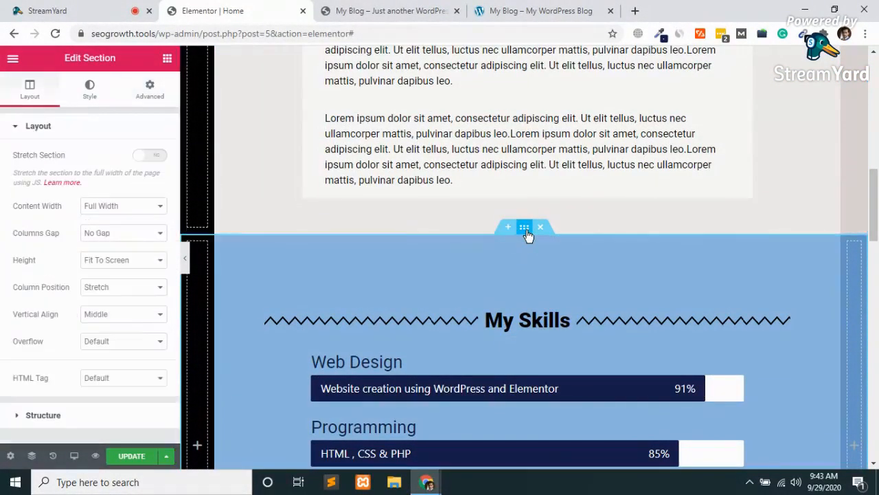
left_click(151, 89)
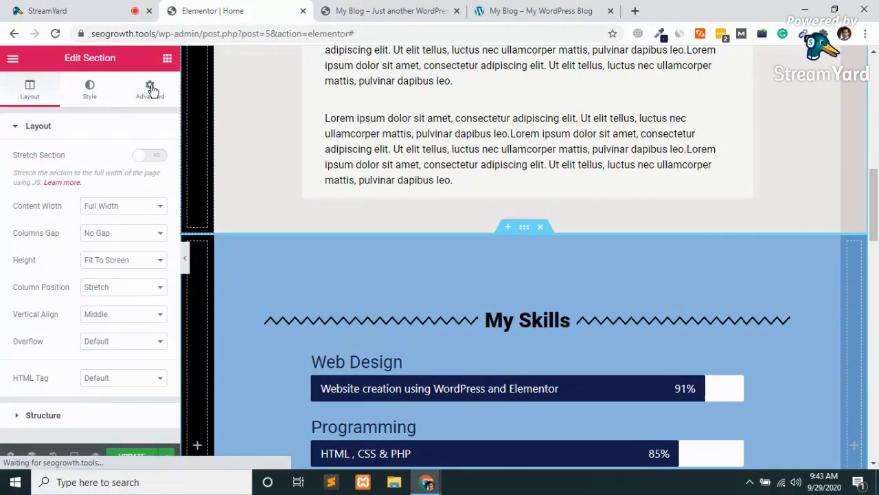
scroll(89, 301, "down", 2)
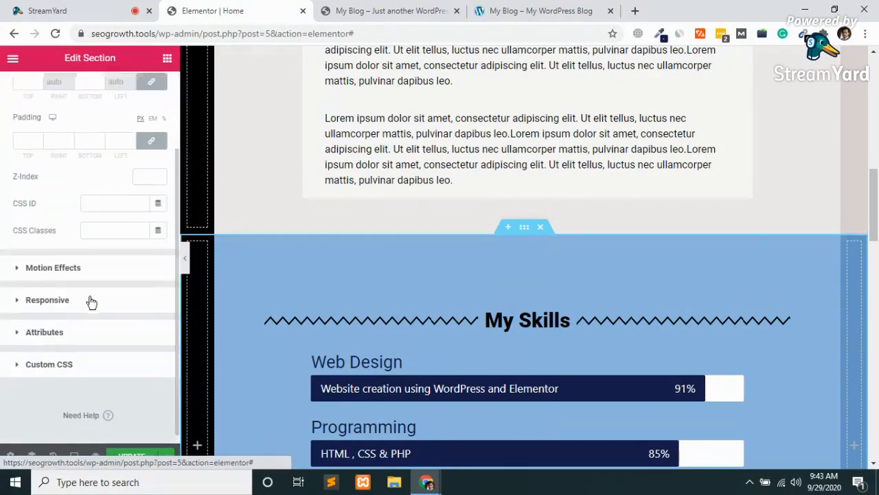
left_click(42, 258)
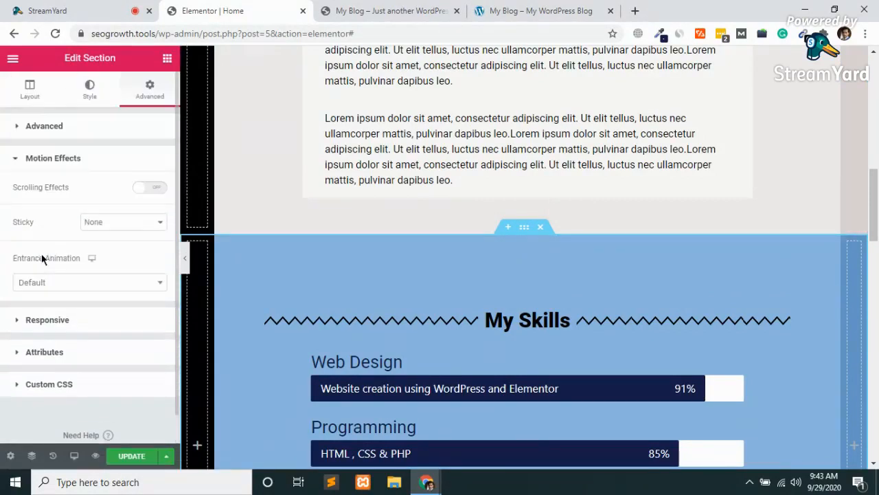
left_click(84, 283)
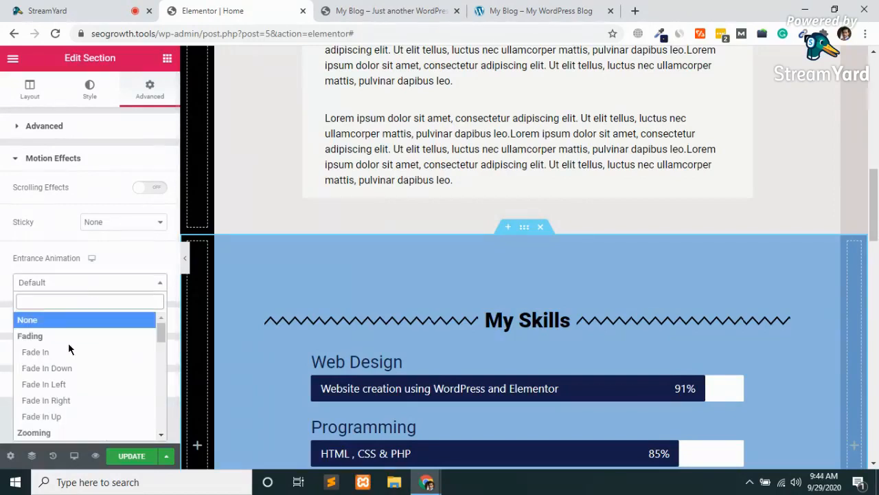
left_click(51, 352)
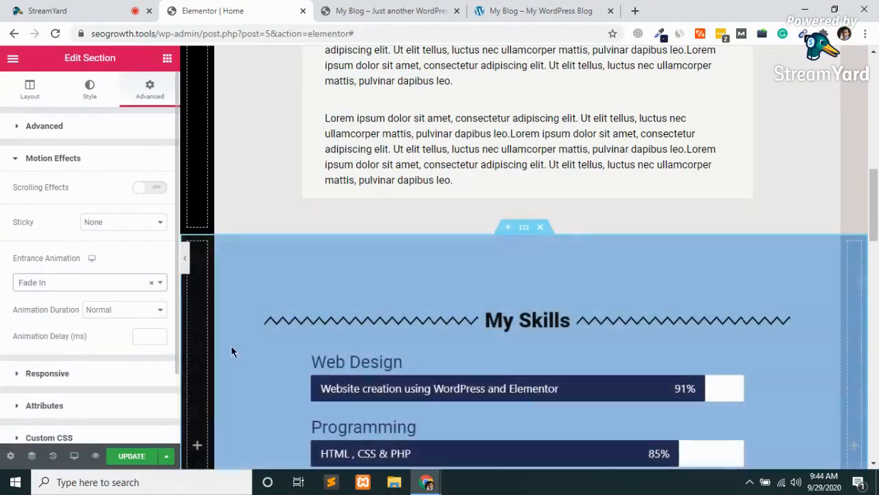
left_click(131, 456)
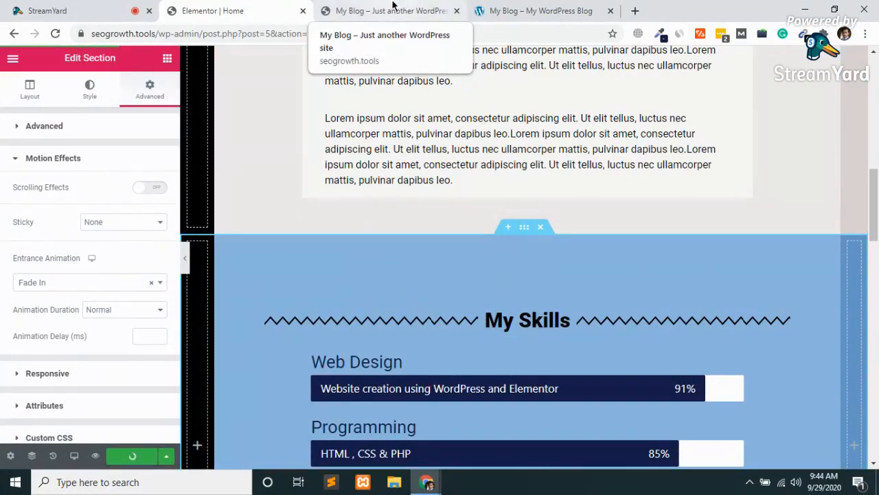
Review the My Skills and Recent Projects sections on the reference site cracksking.com, then return to the Elementor editor.
scroll(403, 159, "down", 4)
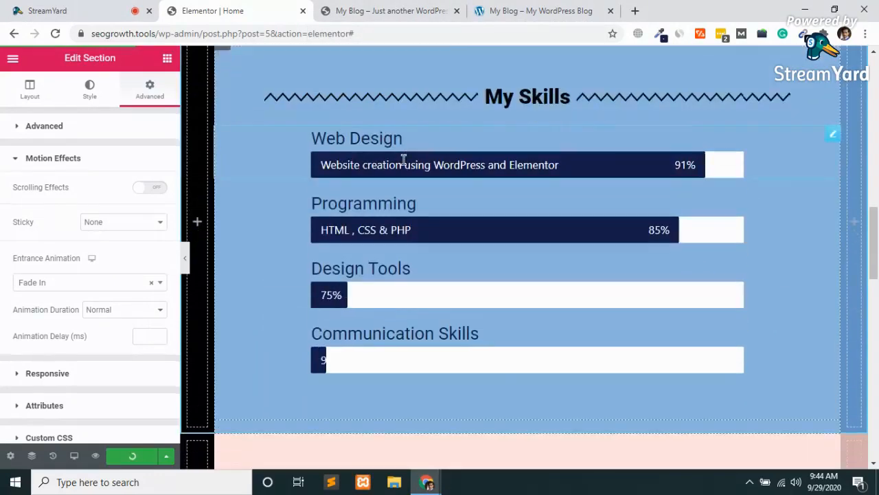
left_click(508, 8)
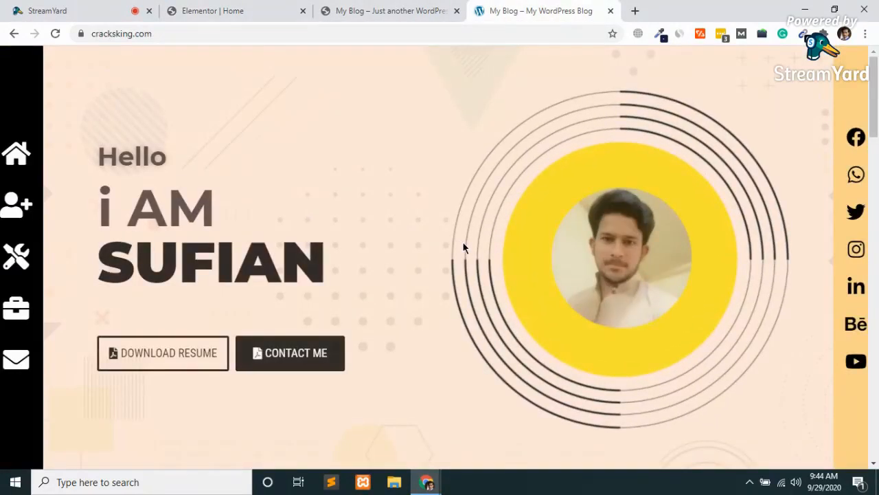
scroll(462, 241, "down", 8)
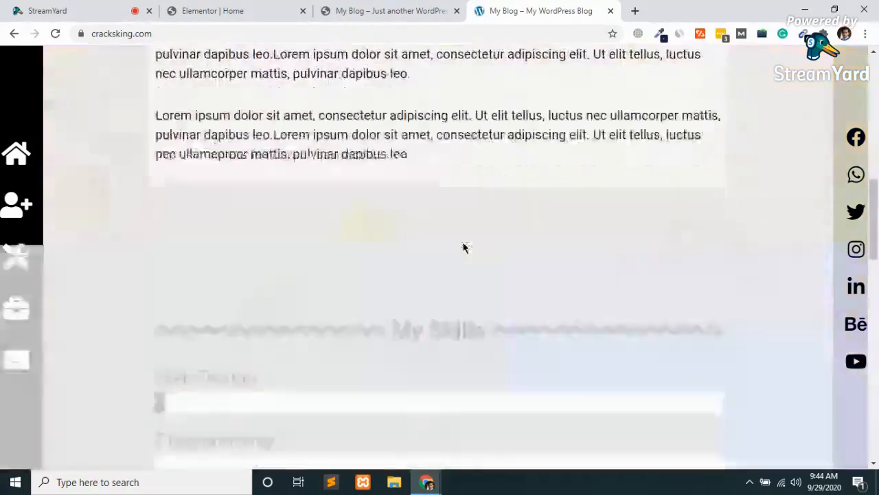
scroll(464, 247, "down", 6)
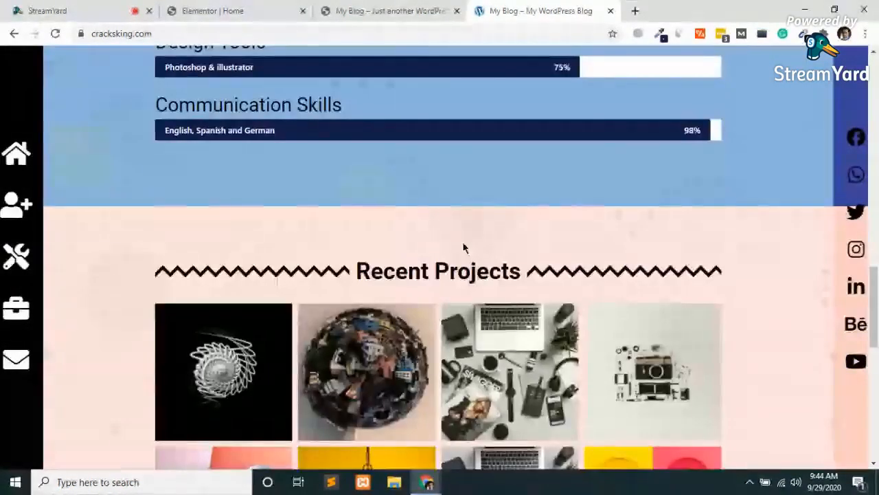
scroll(464, 246, "down", 2)
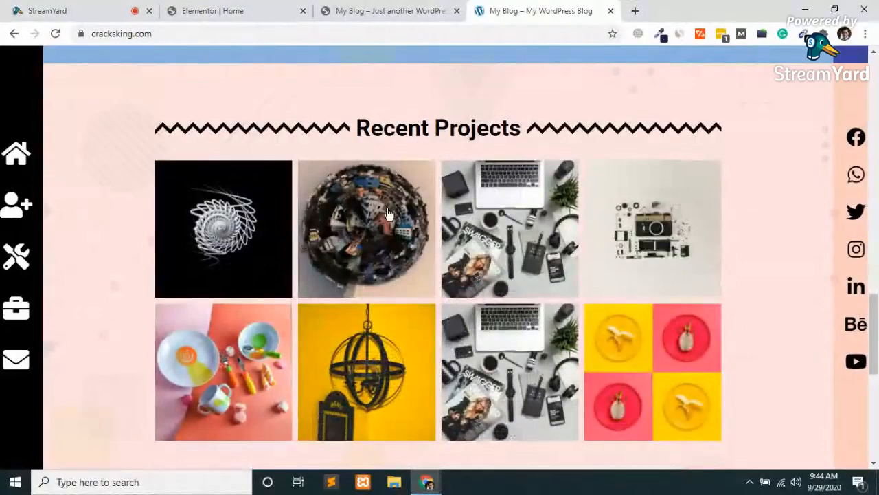
left_click(385, 8)
left_click(250, 7)
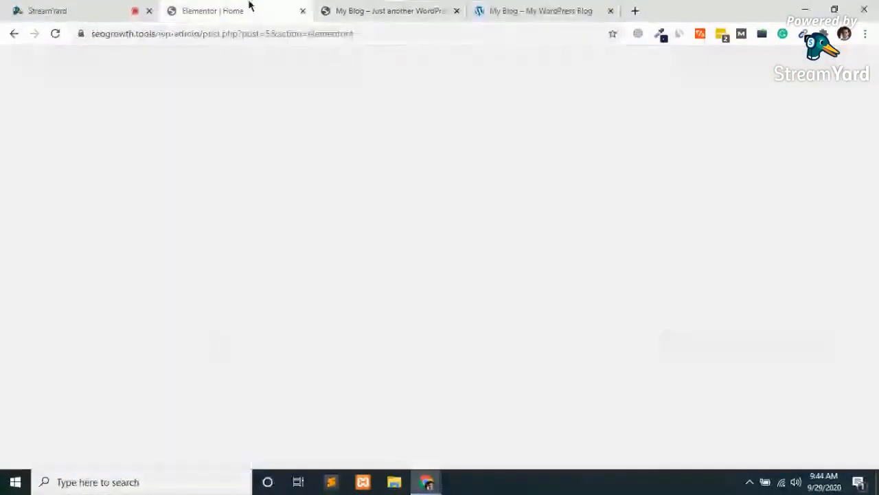
Place a copy of the My Skills zigzag divider in the empty pink section below the skill bars.
scroll(343, 287, "down", 1)
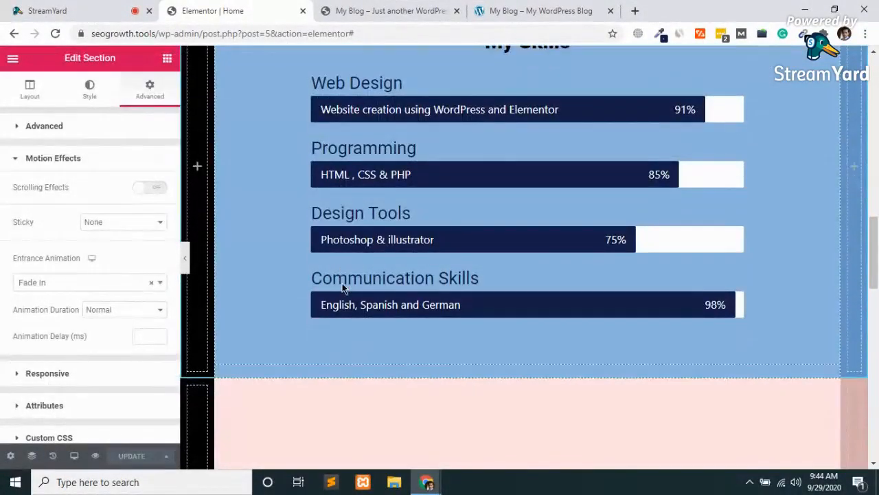
scroll(342, 287, "down", 3)
scroll(342, 282, "up", 2)
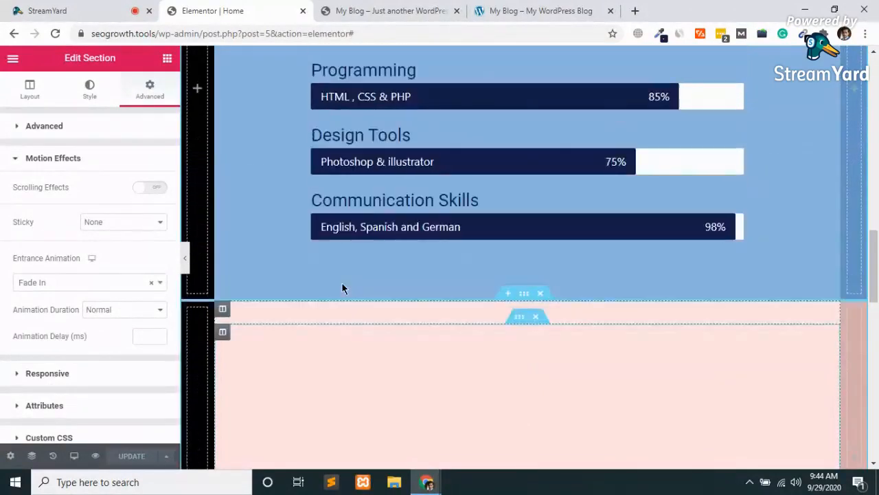
scroll(342, 285, "up", 2)
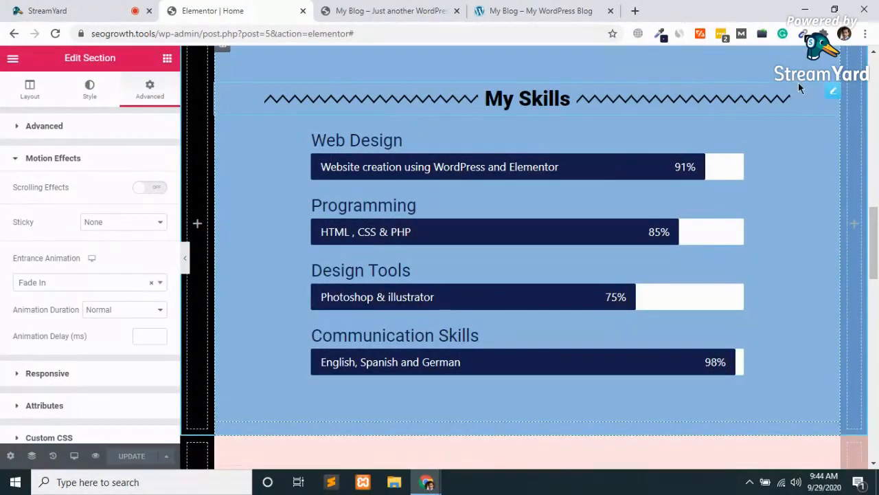
left_click_drag(836, 98, 524, 385)
scroll(562, 359, "up", 9)
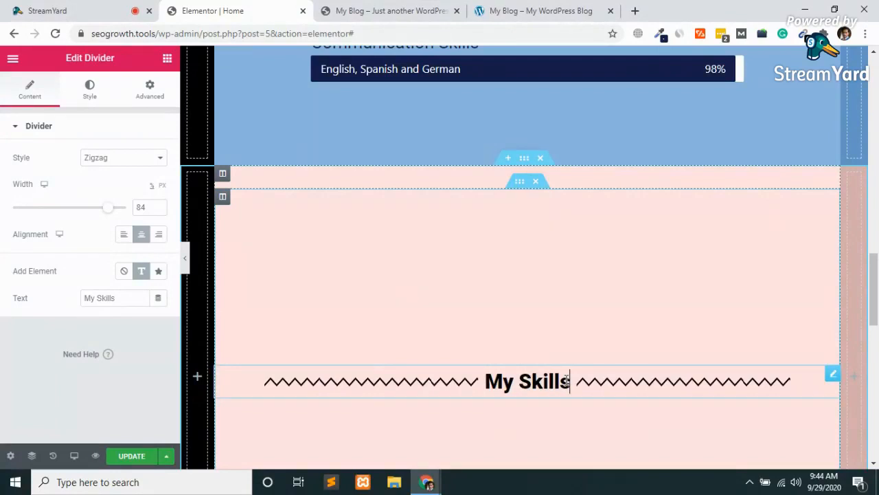
Change the text of the divider in the pink section to Recent Projects.
key("BackSpace")
key("BackSpace")
key("BackSpace")
key("BackSpace")
key("BackSpace")
key("BackSpace")
key("BackSpace")
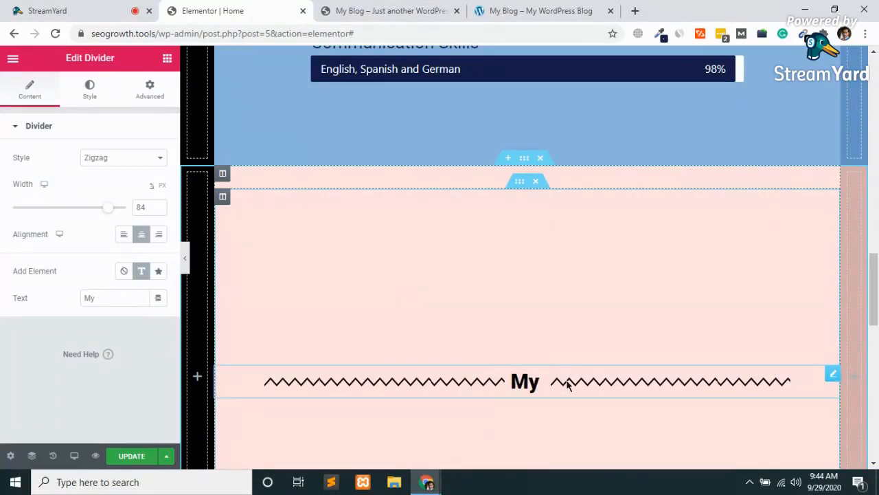
key("BackSpace")
key("BackSpace")
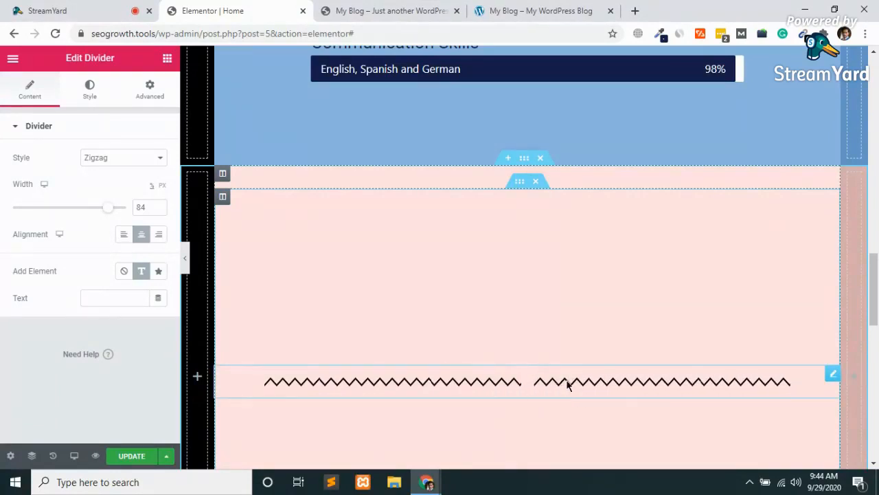
type("Re")
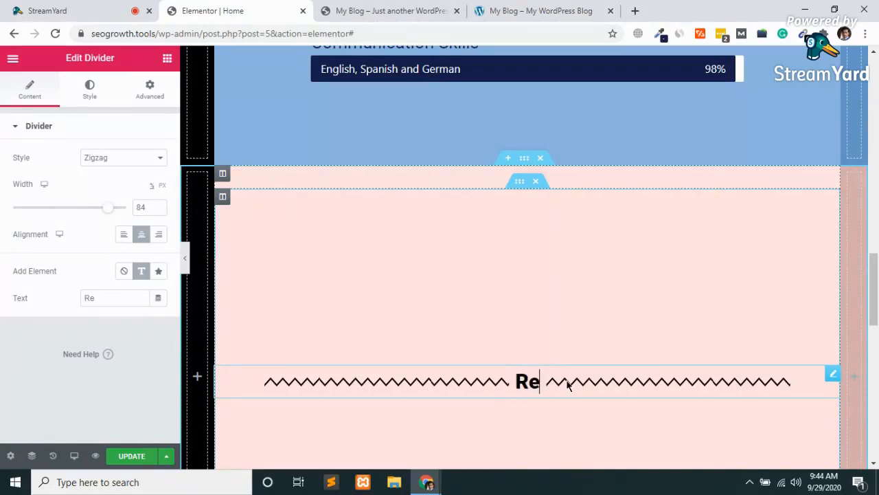
type("cent ")
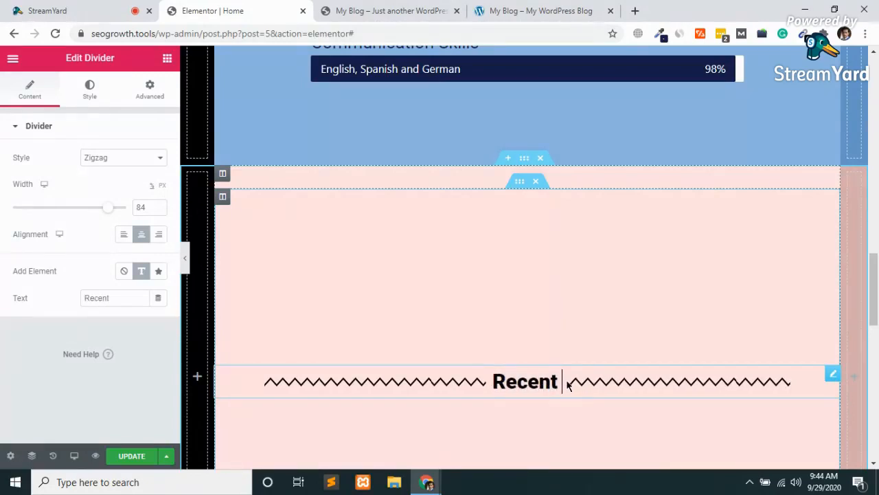
type("Project")
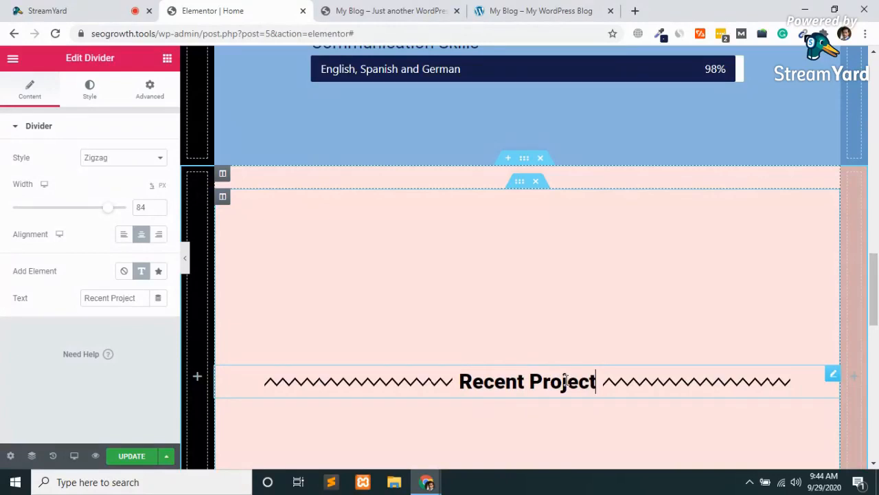
type("s")
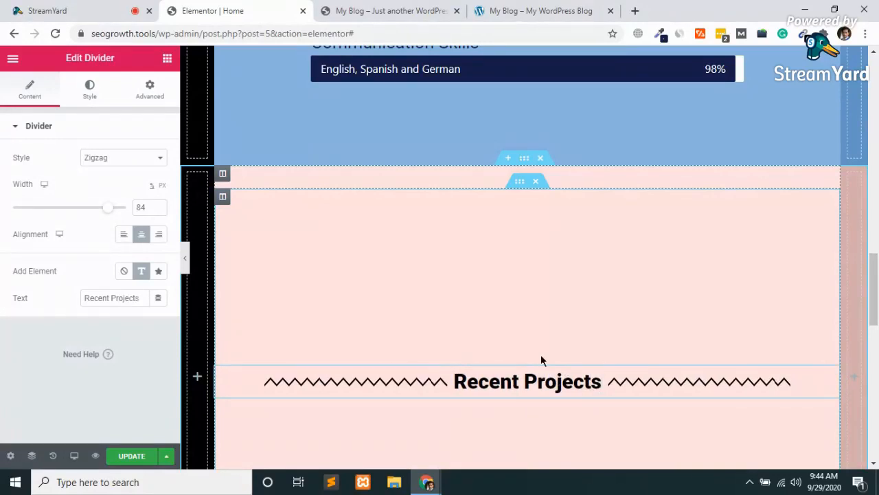
Find the Image Carousel widget by searching for image and add it directly below the Recent Projects divider.
scroll(540, 355, "down", 3)
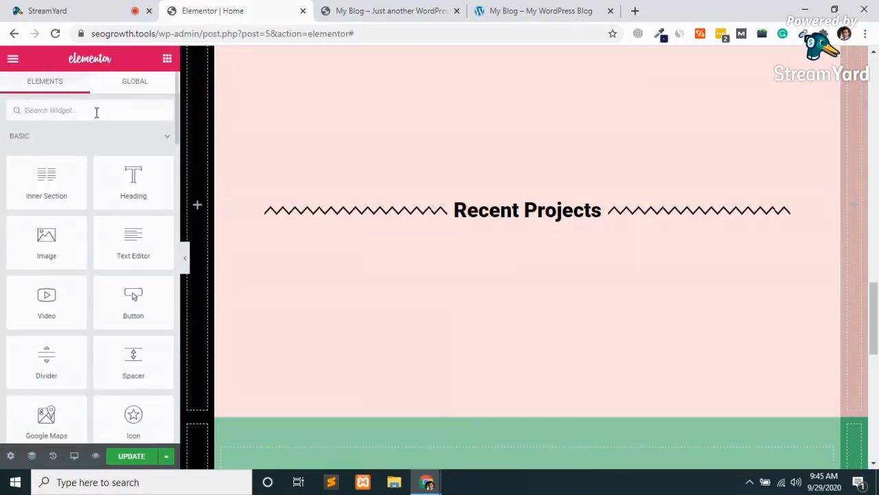
type("image")
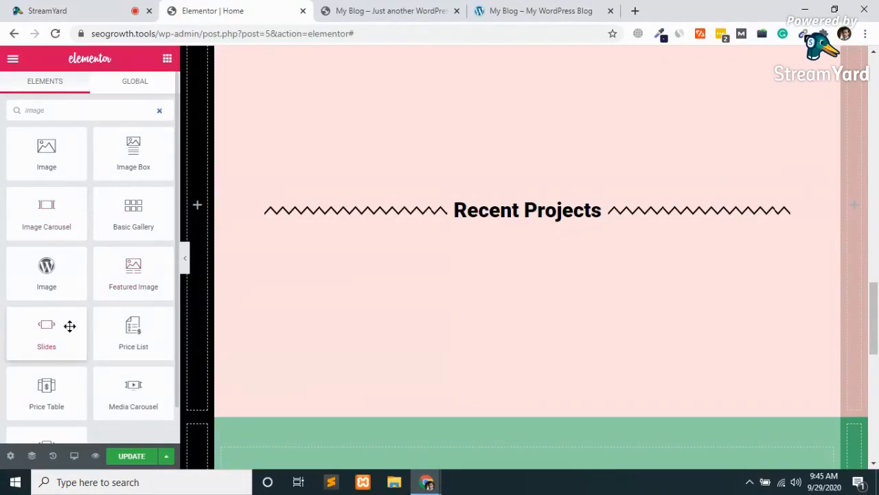
scroll(54, 328, "down", 1)
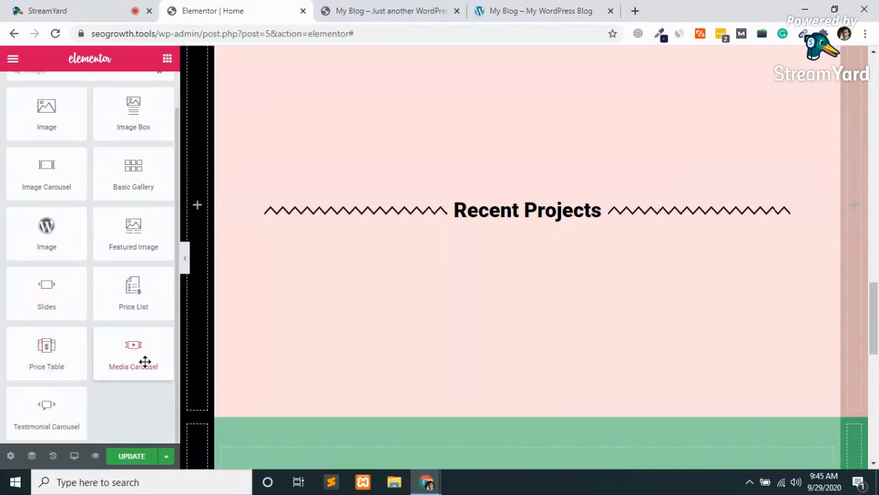
scroll(99, 353, "up", 1)
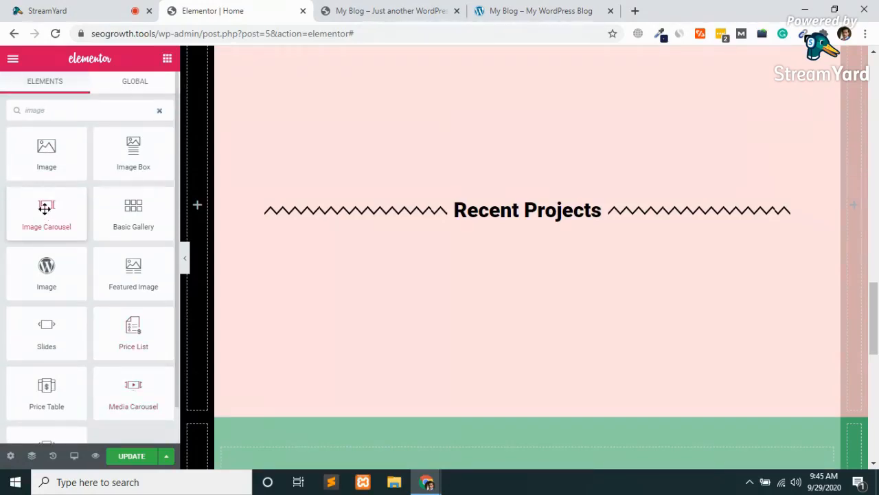
left_click_drag(40, 207, 518, 225)
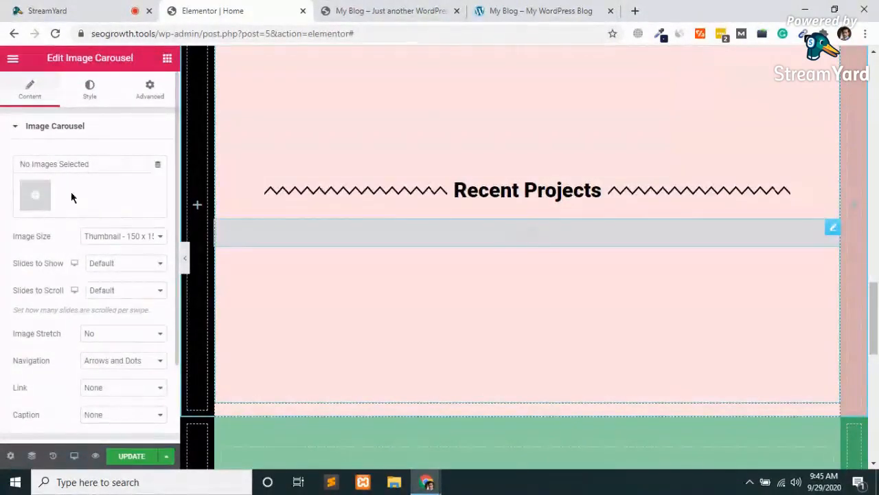
Start uploading files for the carousel's gallery and browse to the images for portfolio website folder on the Desktop.
left_click(36, 199)
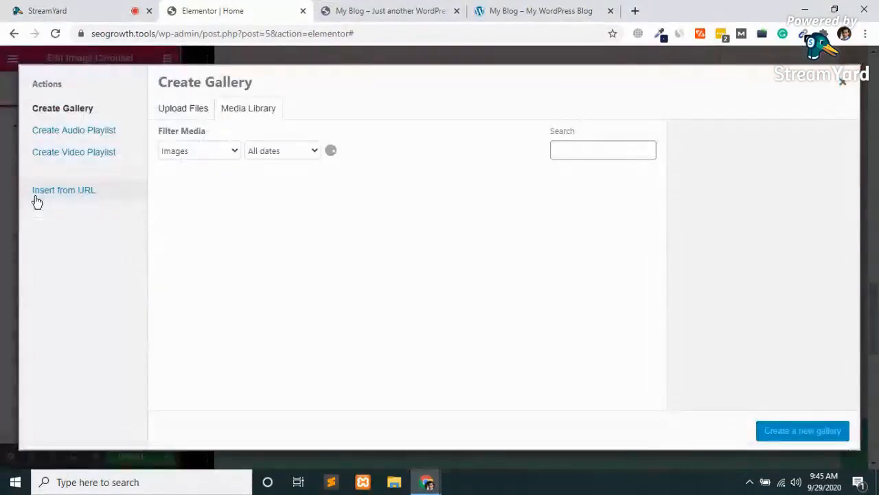
left_click(196, 114)
left_click(506, 273)
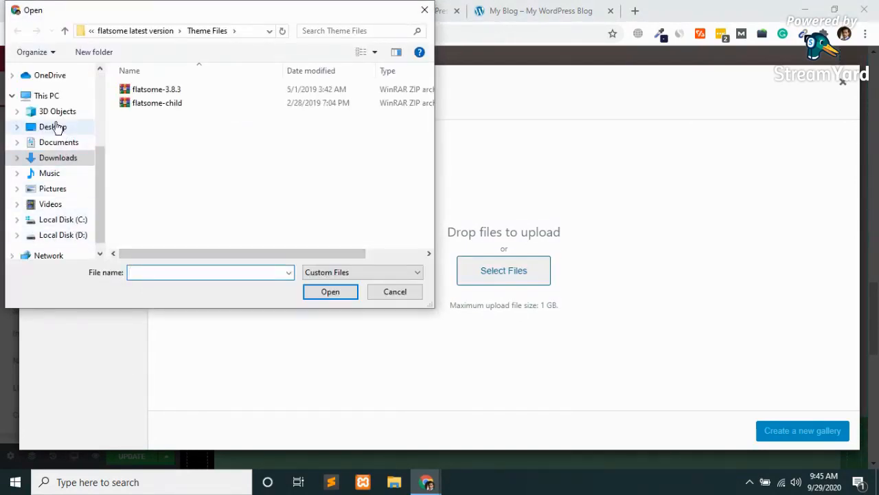
left_click(64, 237)
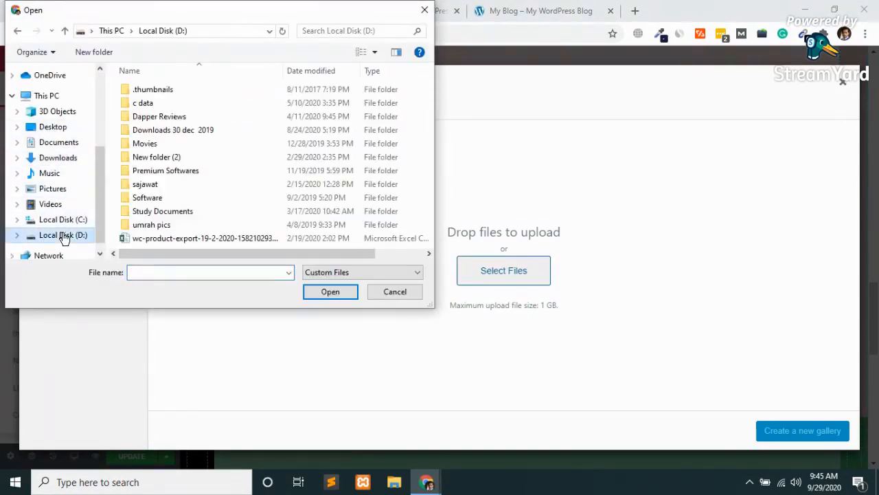
left_click(53, 129)
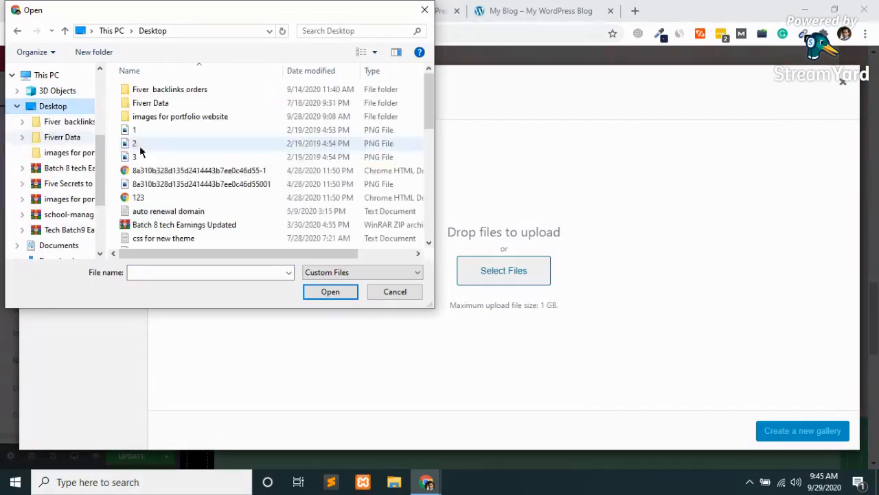
left_click(69, 154)
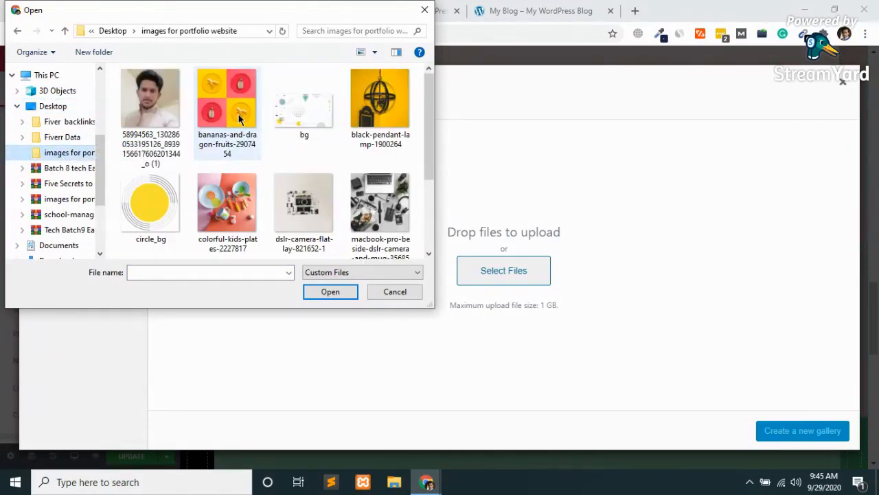
Upload eight project images: bananas and dragon fruits, pendant lamp, kids plates, DSLR camera, both MacBook photos, round abstract painting and white lines.
left_click(239, 114)
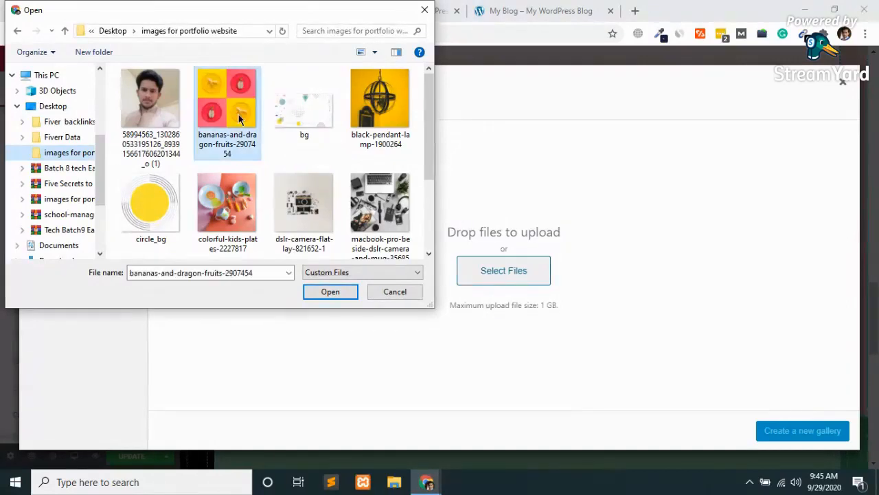
left_click(373, 118, "ctrl")
left_click(229, 218, "ctrl")
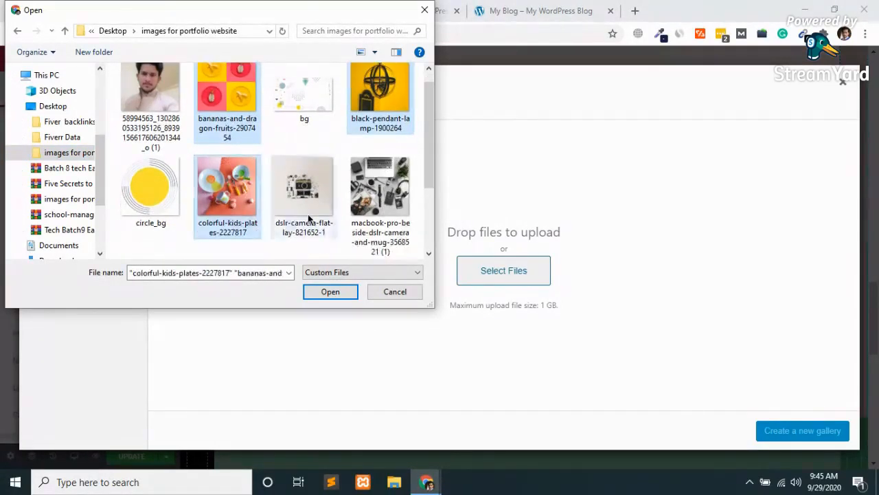
left_click(308, 219, "ctrl")
left_click(368, 210, "ctrl")
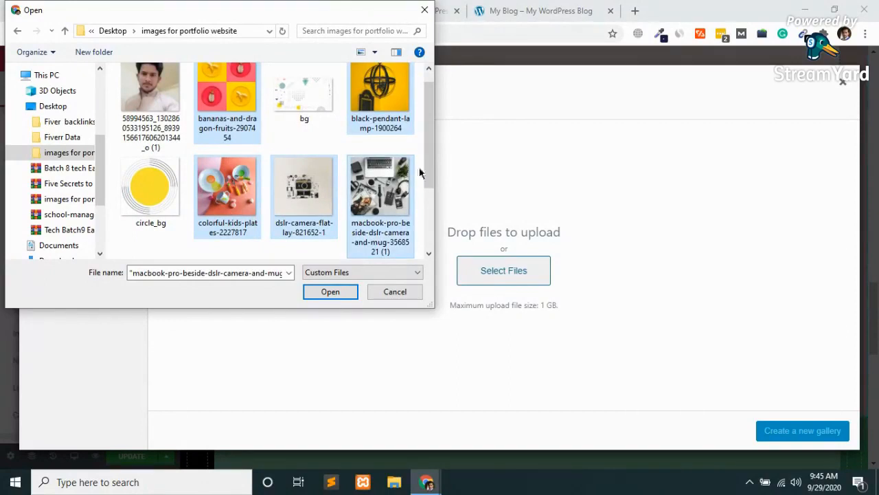
left_click_drag(430, 157, 435, 214)
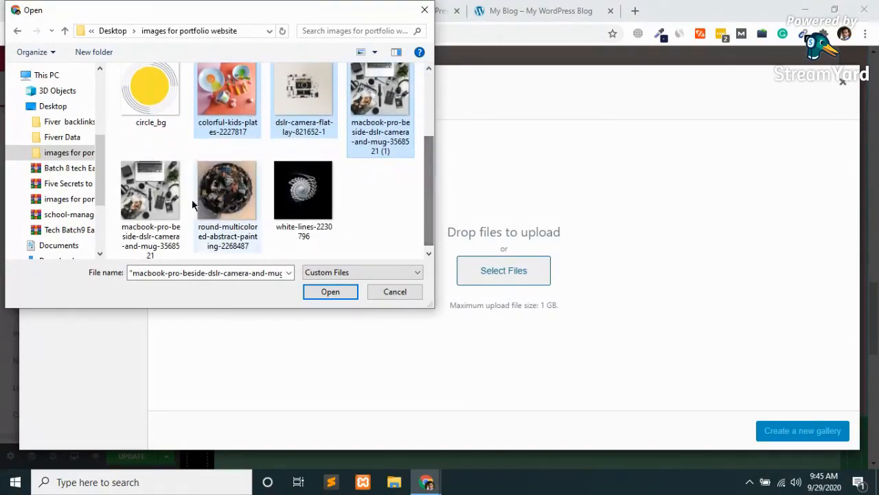
left_click(152, 196, "ctrl")
left_click(229, 203, "ctrl")
left_click(305, 203, "ctrl")
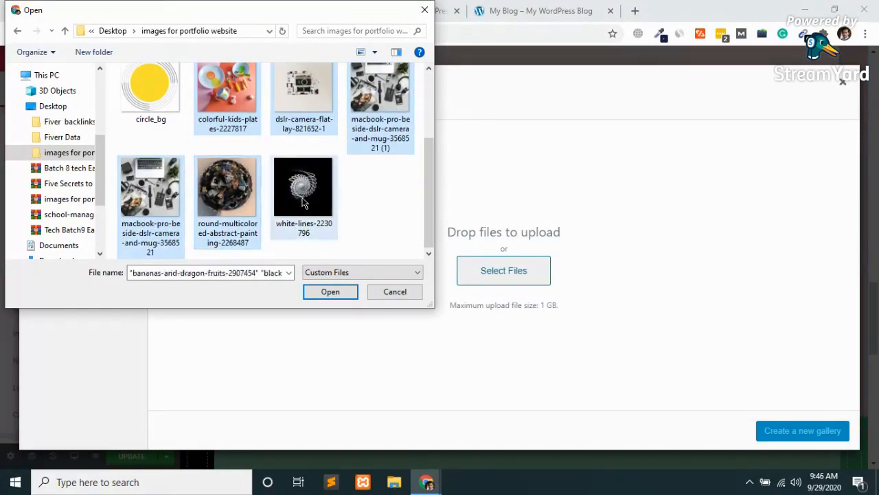
left_click(330, 292)
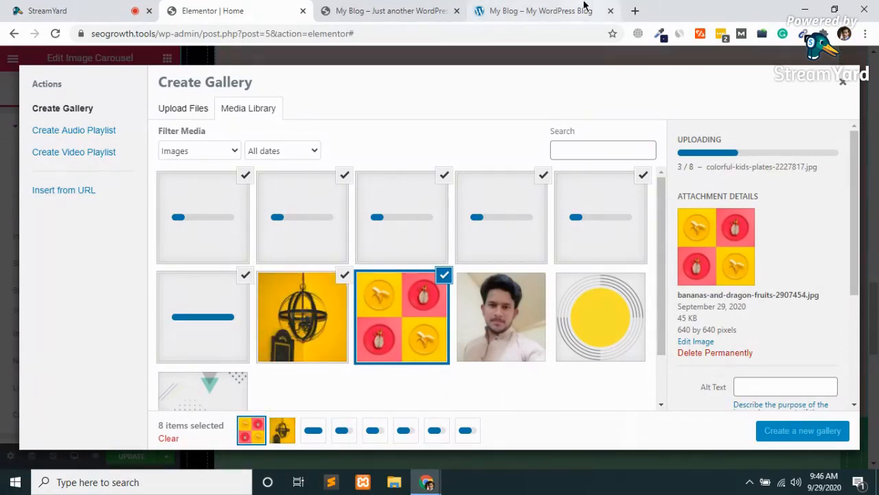
Check the Recent Projects image grid on the reference site cracksking.com, then return to the Elementor editor.
left_click(540, 10)
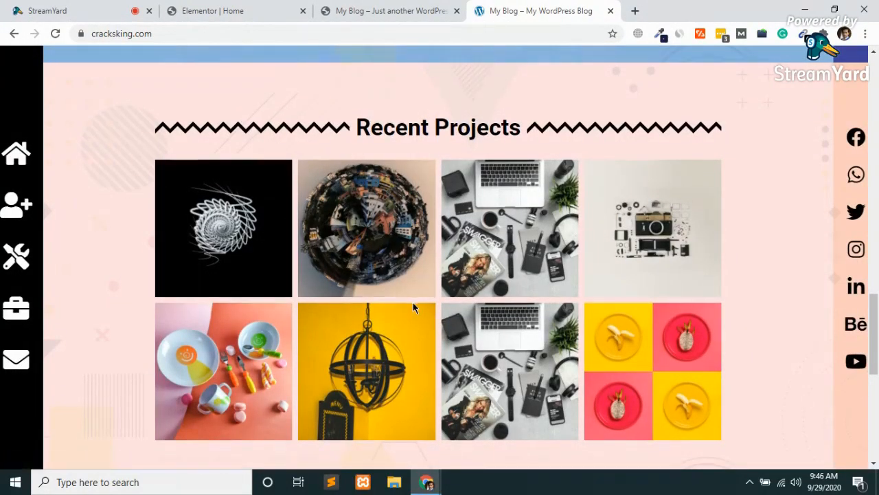
scroll(413, 304, "down", 2)
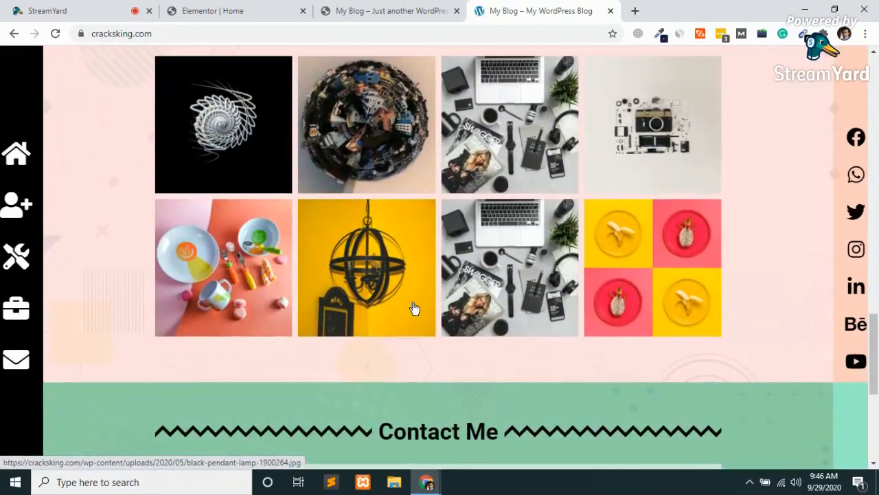
scroll(414, 308, "up", 1)
left_click(219, 11)
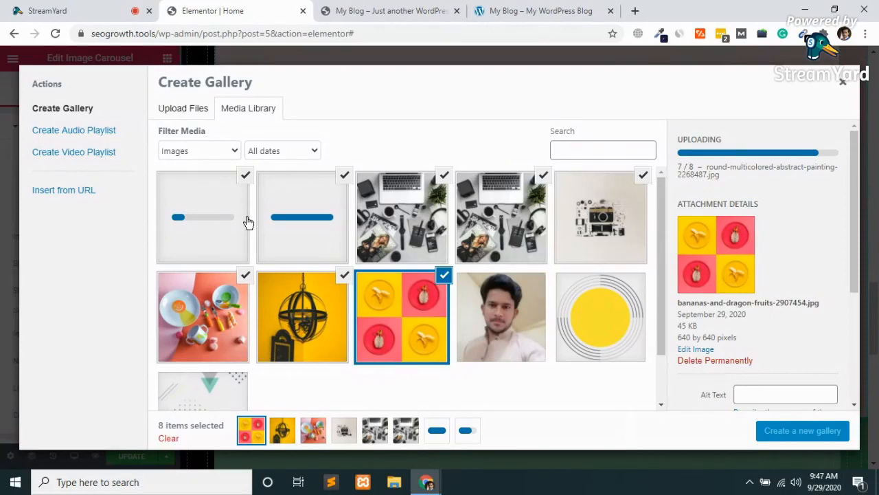
Look through the attachment details of the uploaded images and create a new gallery from all eight.
left_click(575, 248)
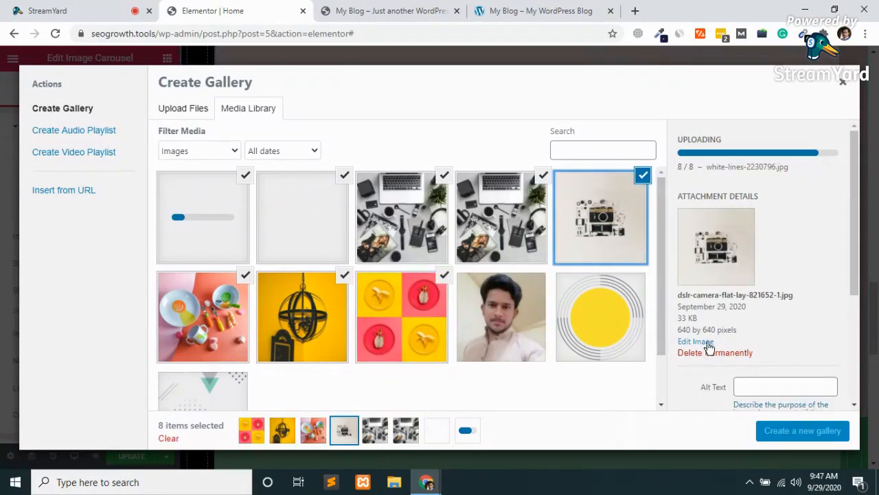
left_click(479, 230)
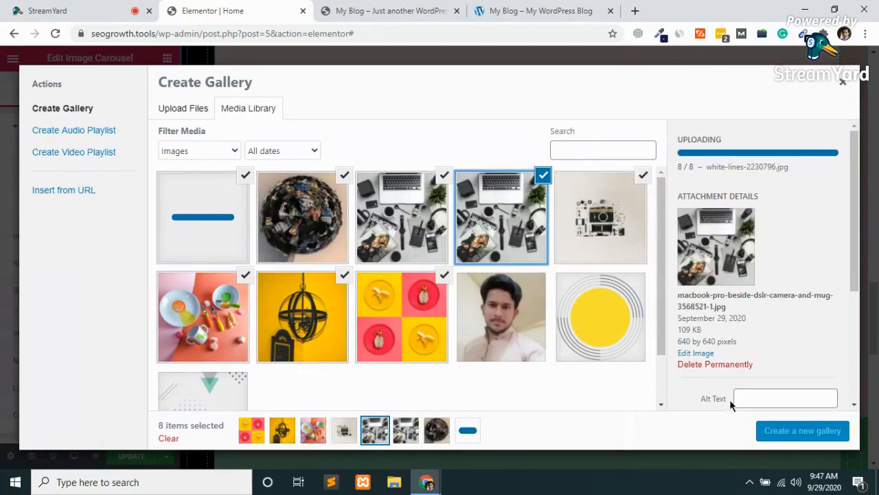
left_click(302, 227)
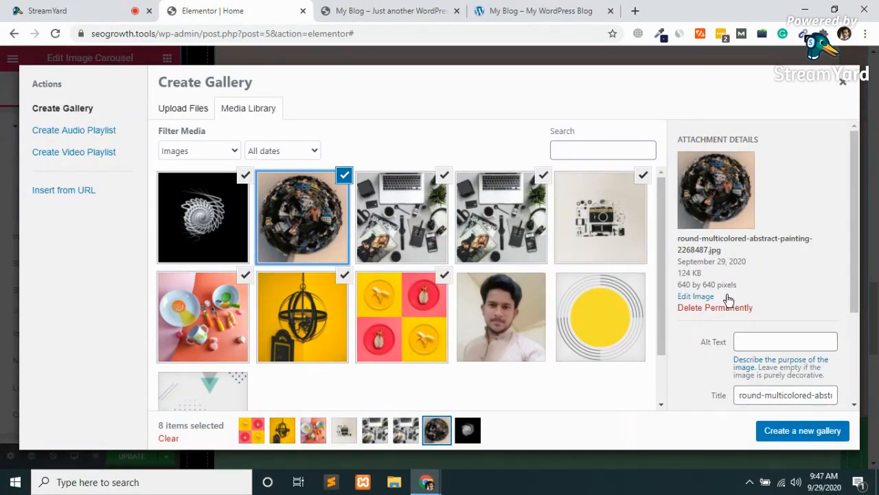
left_click(250, 226)
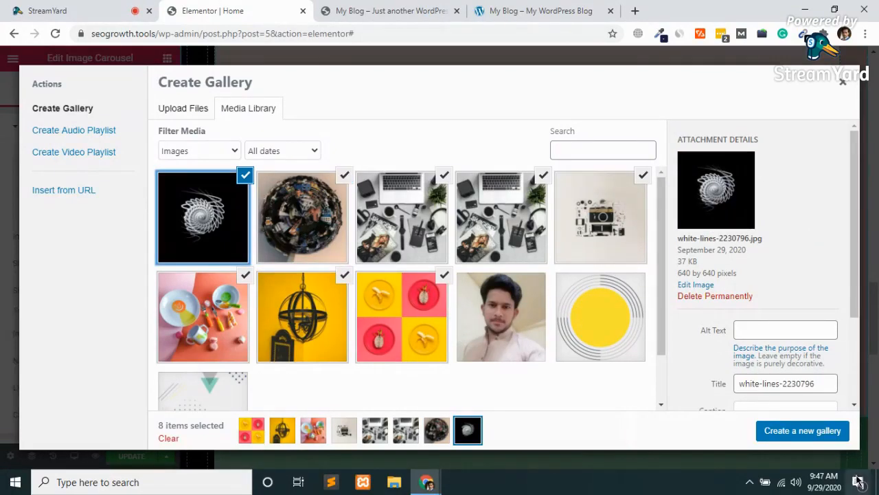
left_click(803, 430)
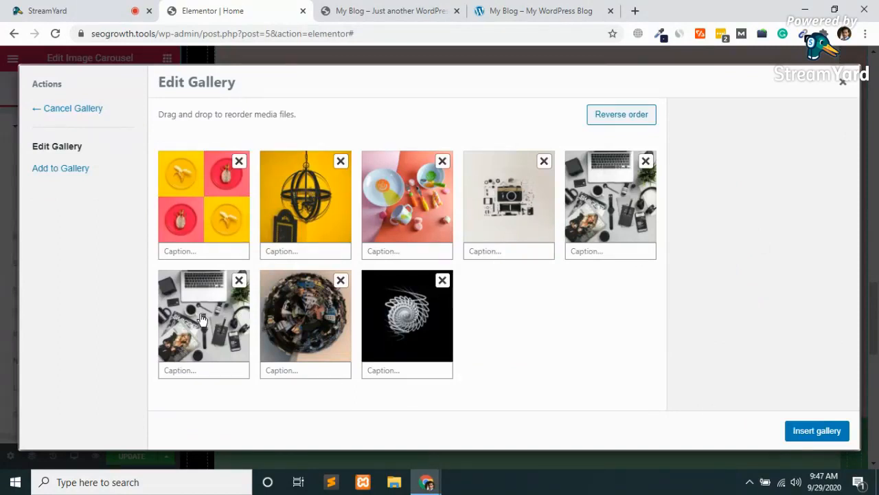
Reorder the gallery with one MacBook photo second and the other last, and insert the gallery into the carousel.
left_click_drag(203, 317, 413, 311)
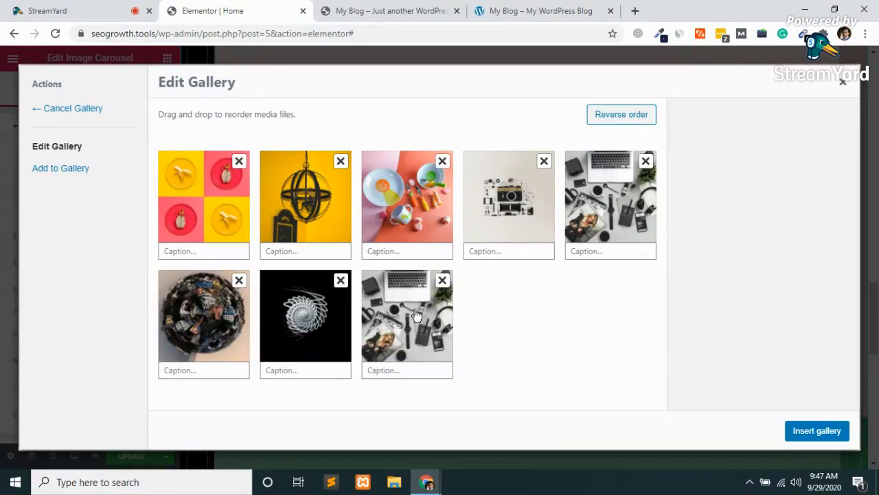
left_click_drag(575, 220, 362, 249)
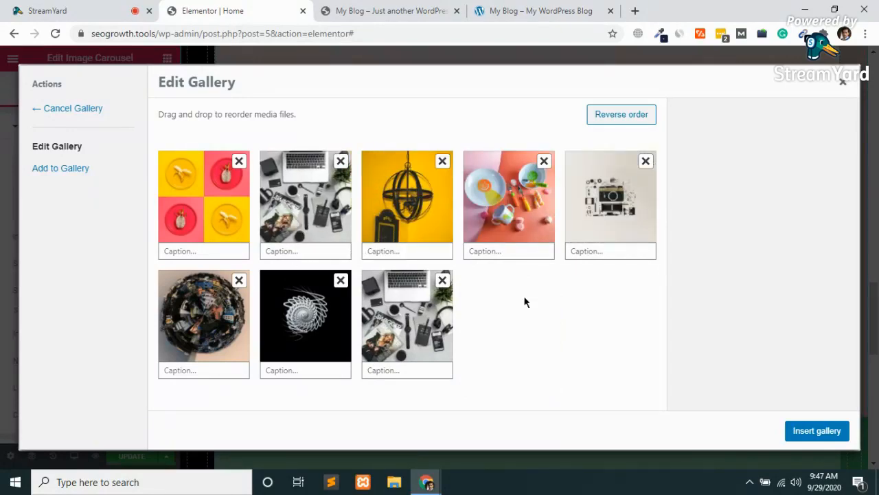
left_click(809, 434)
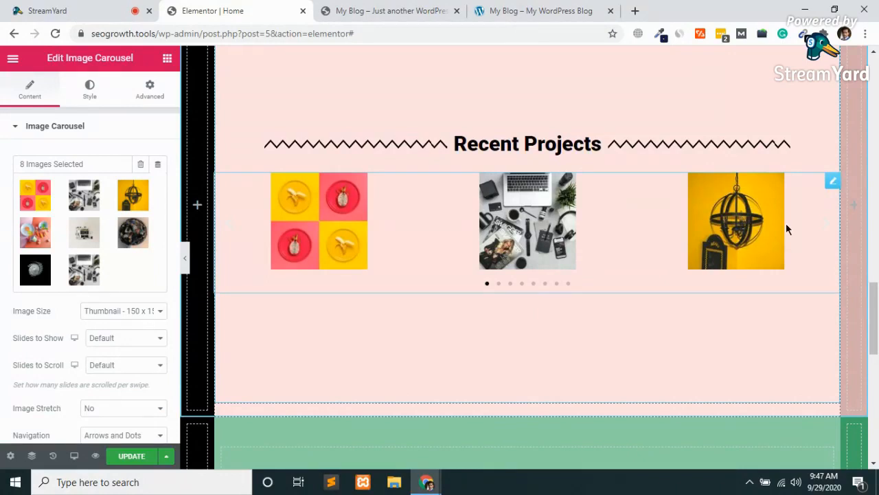
Page through the Recent Projects carousel and set its image size to 2048x2048.
left_click(829, 231)
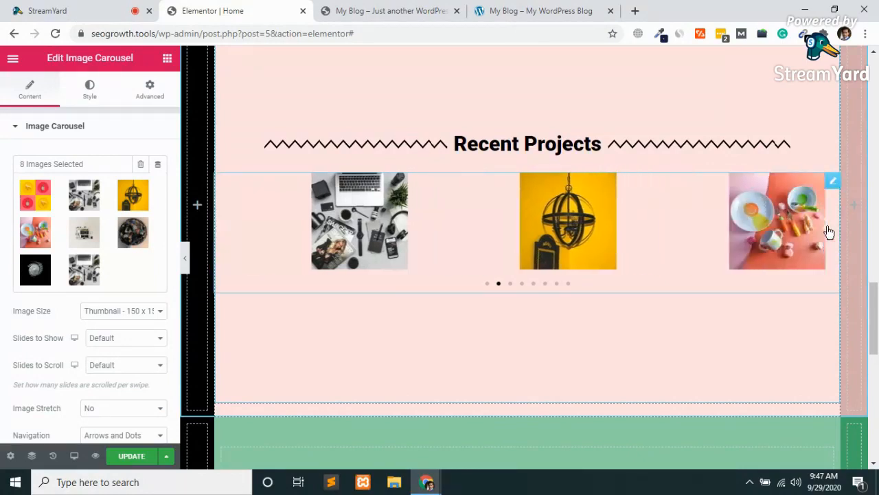
left_click(829, 232)
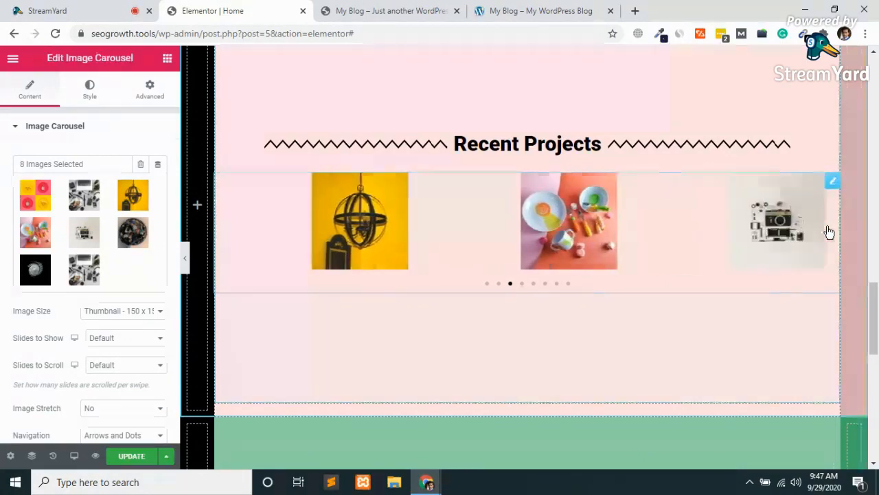
left_click(829, 232)
left_click(829, 232)
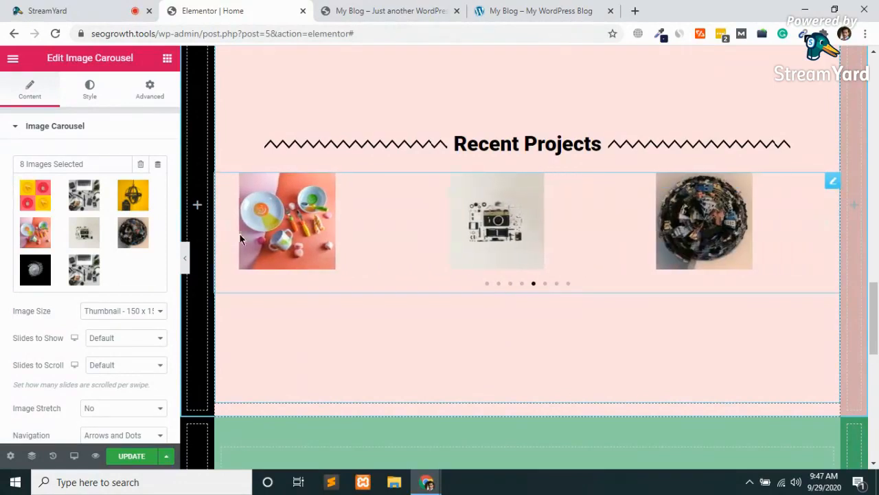
left_click(119, 310)
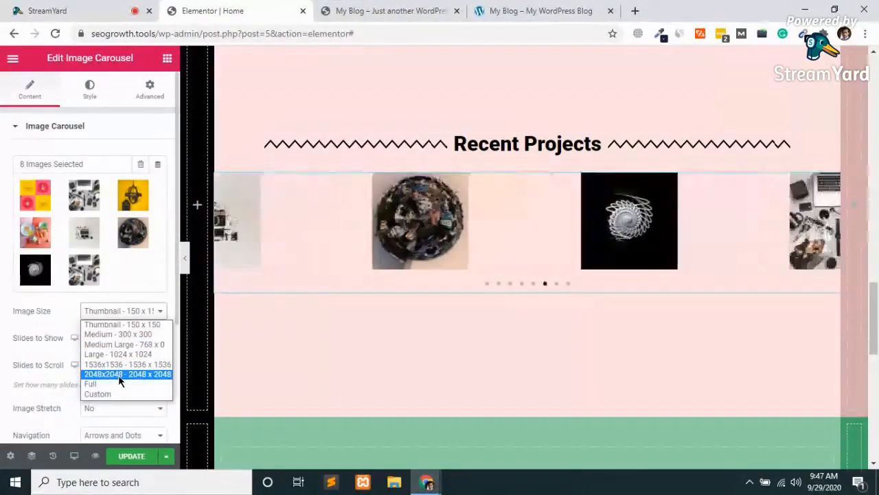
left_click(119, 375)
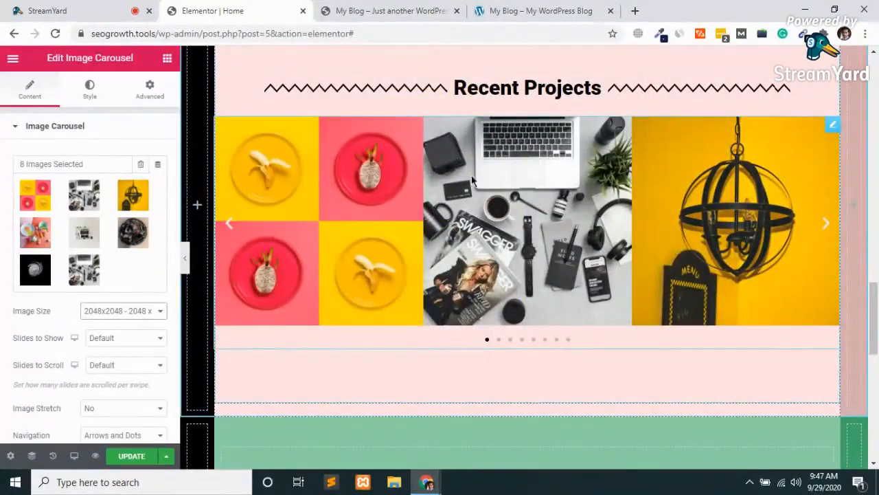
Page through the carousel's slides at the new image size and reopen the Image Carousel settings.
left_click(829, 227)
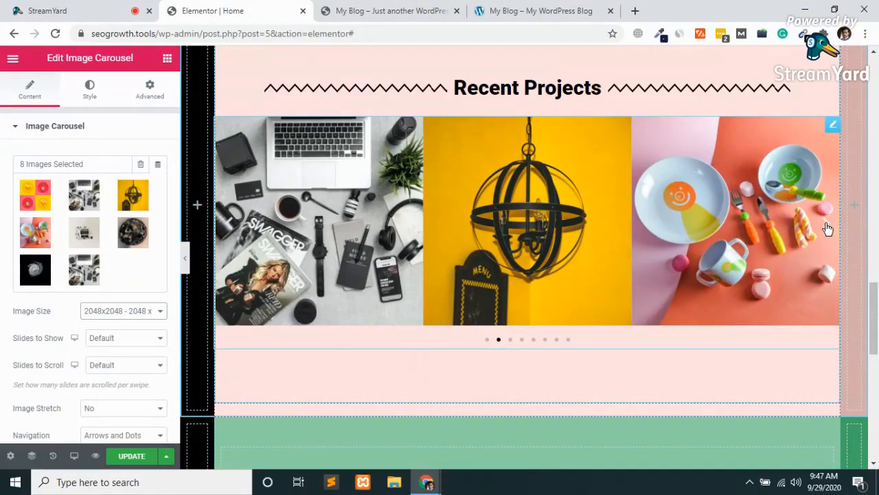
left_click(828, 226)
left_click_drag(824, 230, 304, 297)
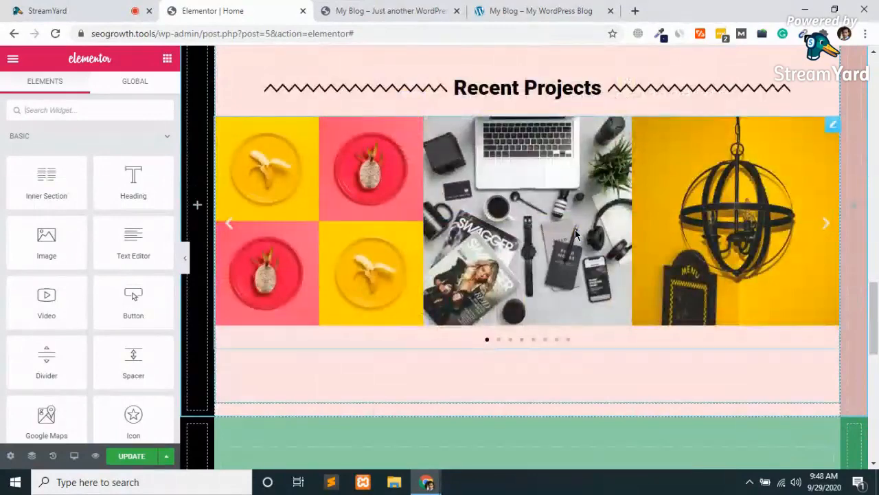
left_click(833, 124)
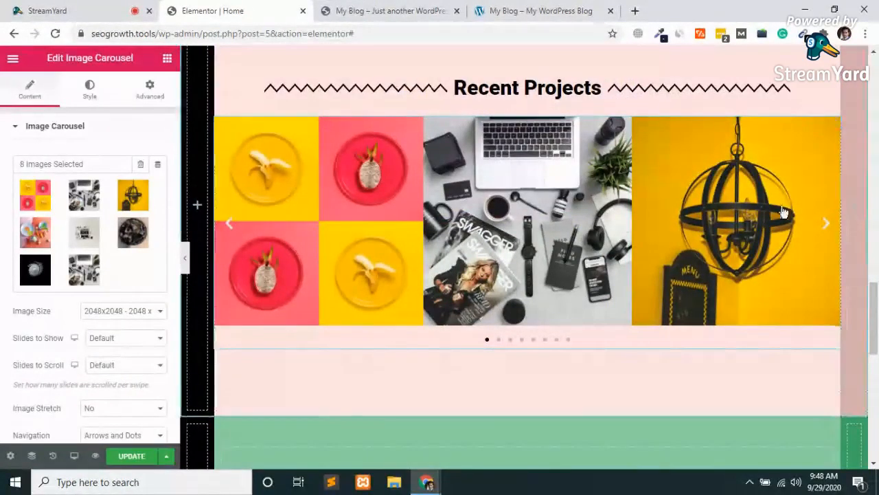
Review the carousel's options for slides to show, slides to scroll, image stretch and navigation.
scroll(77, 315, "down", 3)
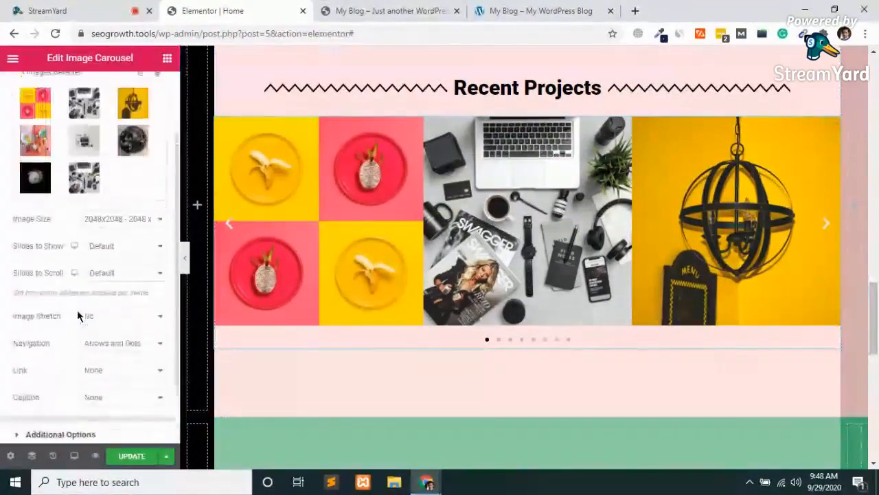
left_click(123, 234)
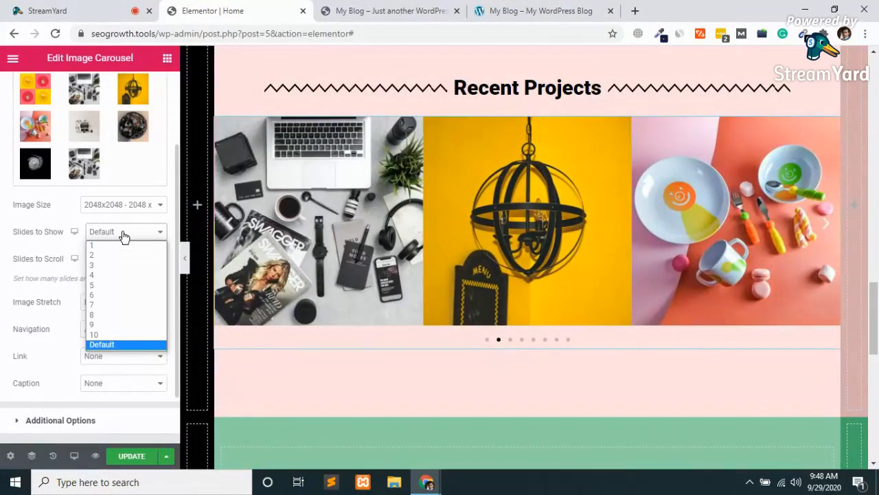
left_click(123, 233)
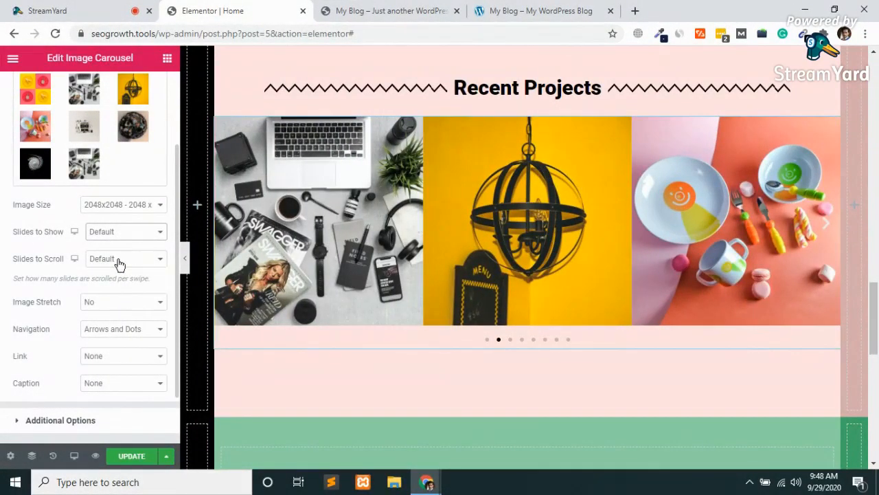
left_click(119, 261)
left_click(118, 261)
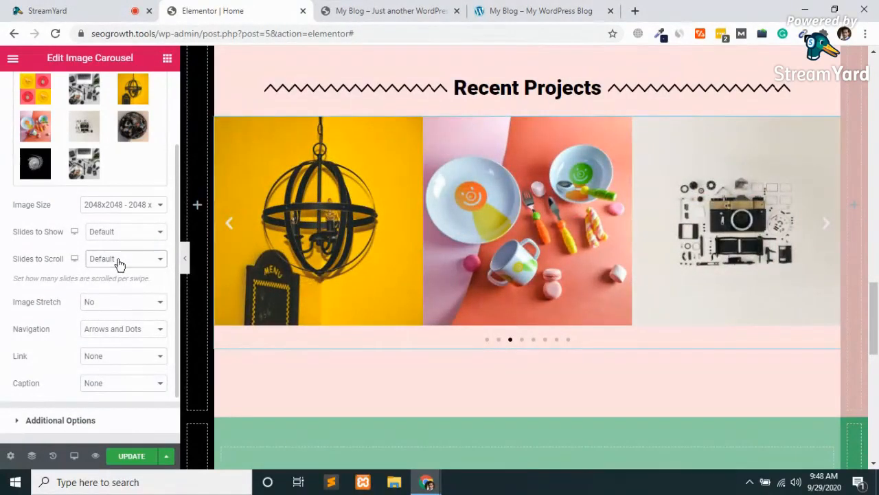
left_click(114, 302)
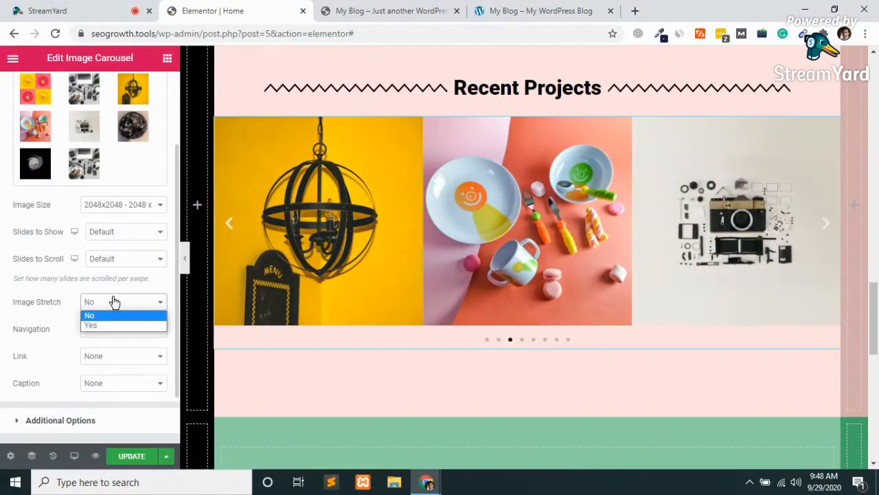
left_click(112, 302)
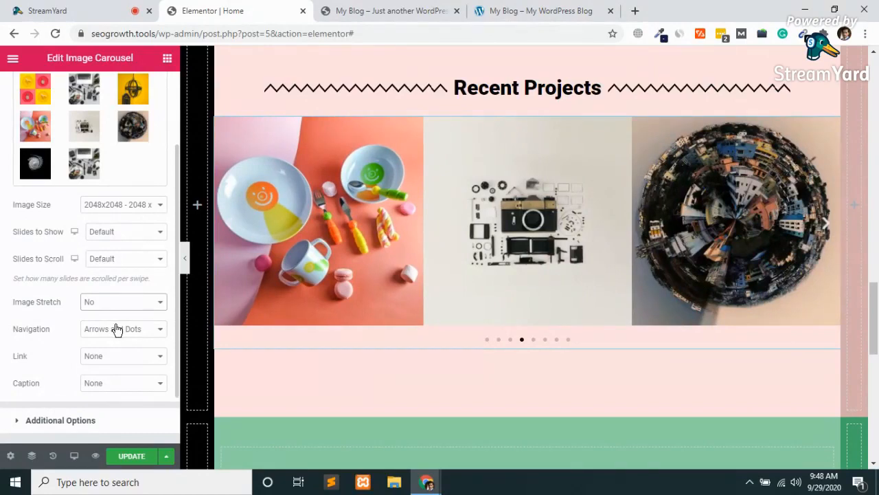
left_click(117, 330)
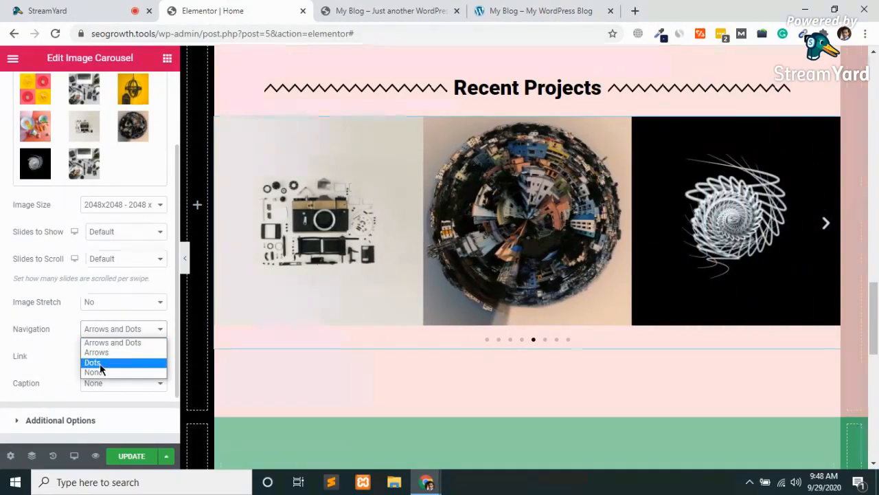
left_click(22, 342)
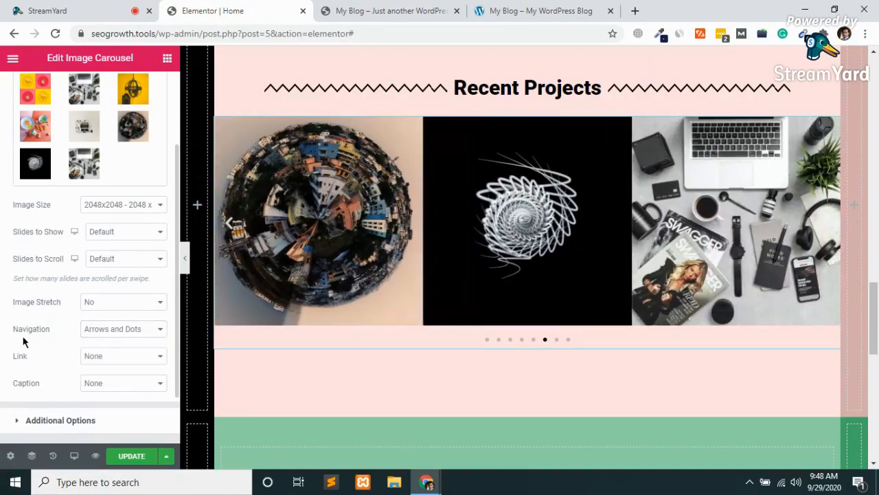
Switch the carousel's link option to Custom URL and back to None.
left_click(118, 357)
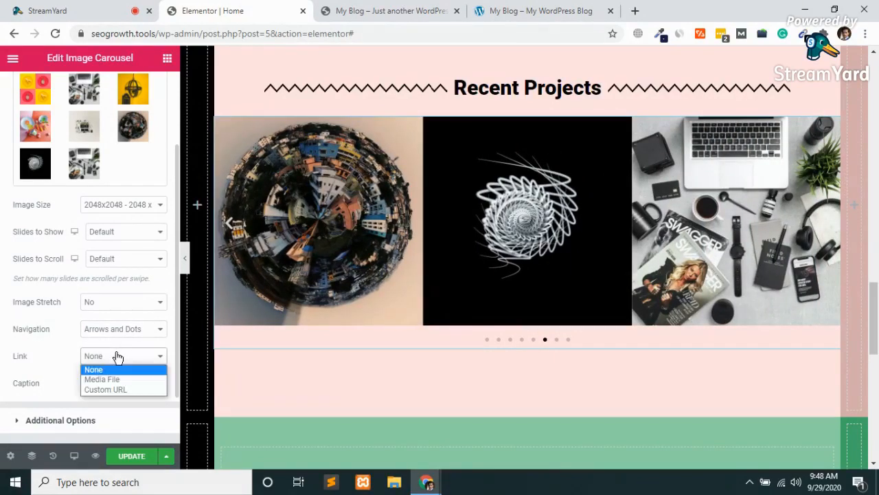
left_click(110, 389)
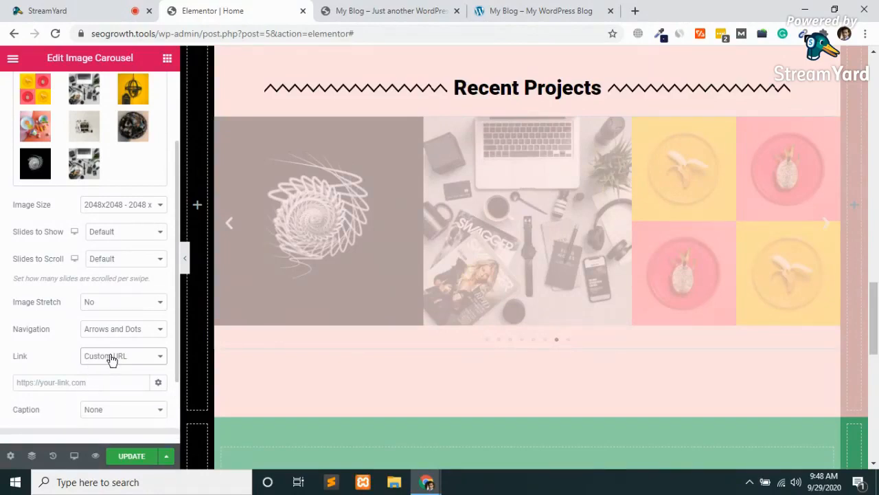
left_click(112, 357)
left_click(108, 366)
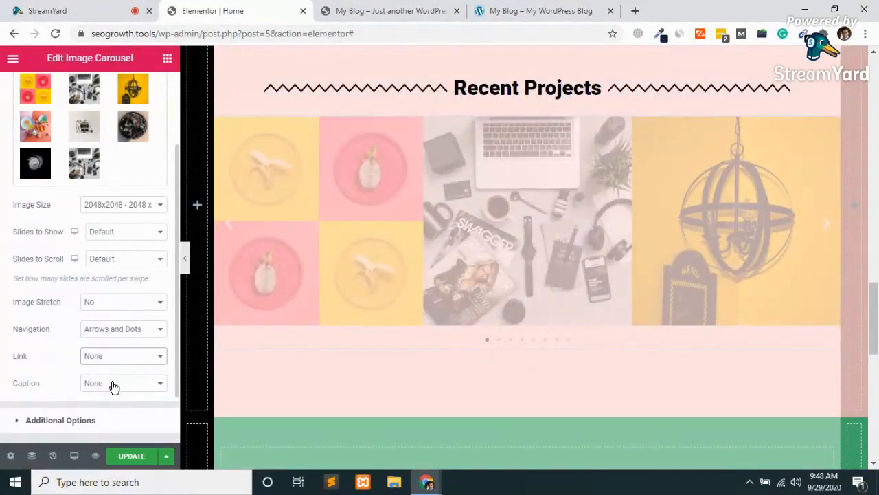
Review the carousel's caption choices and its additional autoplay and animation options, and return to the main carousel settings.
left_click(114, 384)
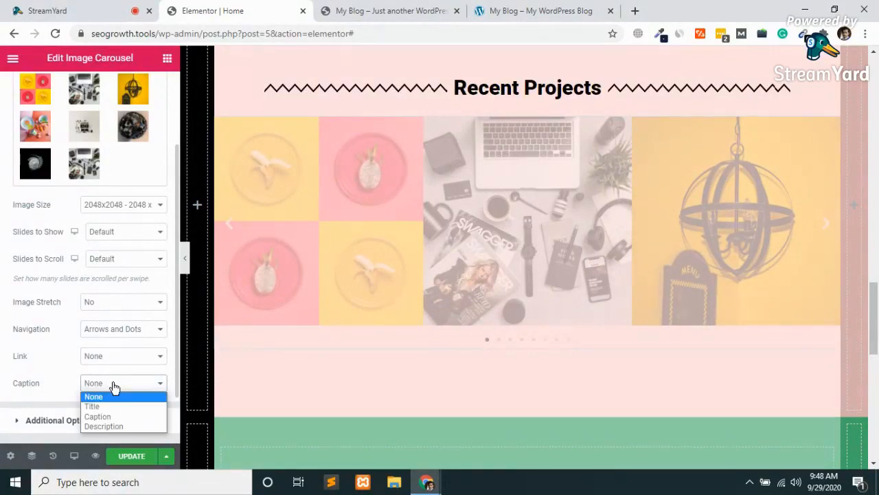
left_click(115, 387)
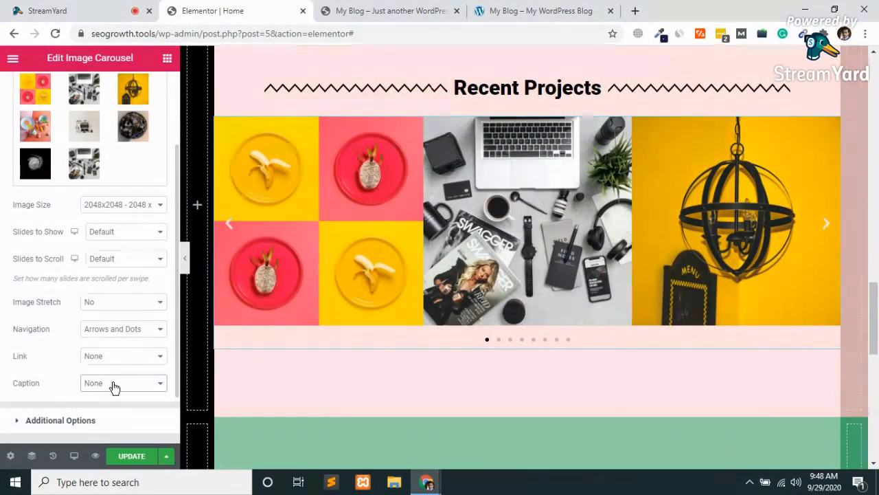
scroll(112, 387, "down", 1)
left_click(49, 355)
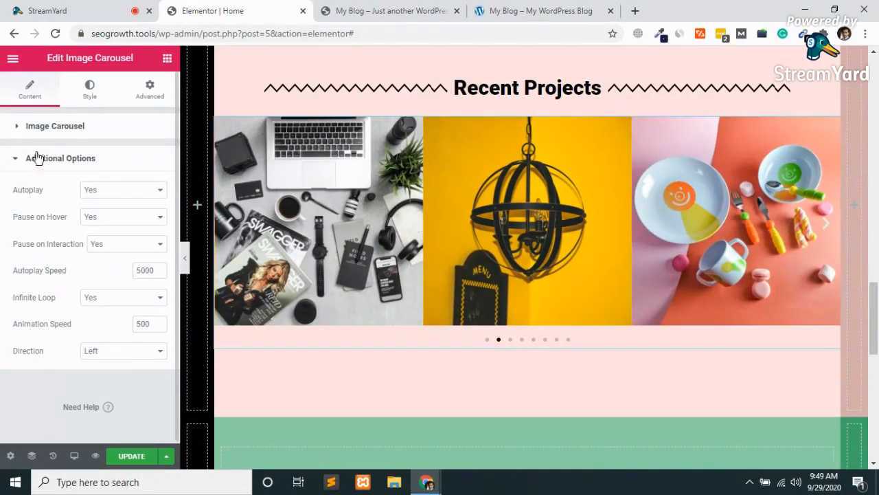
left_click(67, 126)
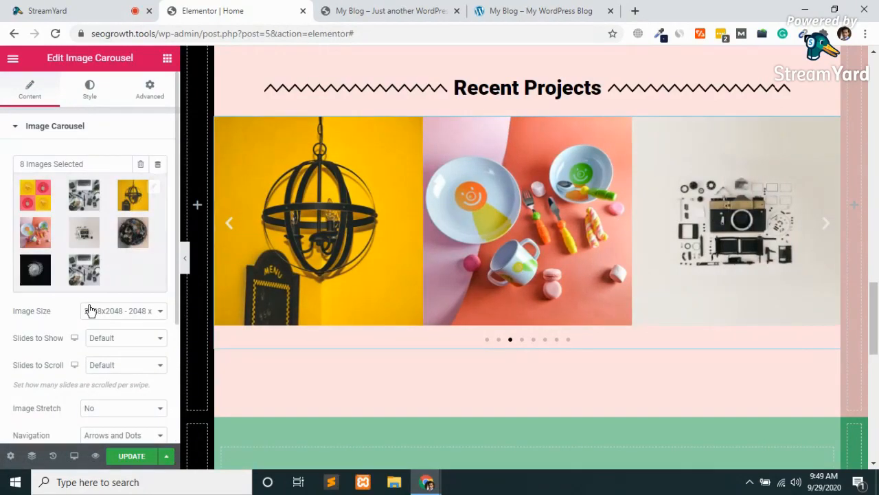
scroll(86, 308, "down", 1)
scroll(90, 307, "up", 1)
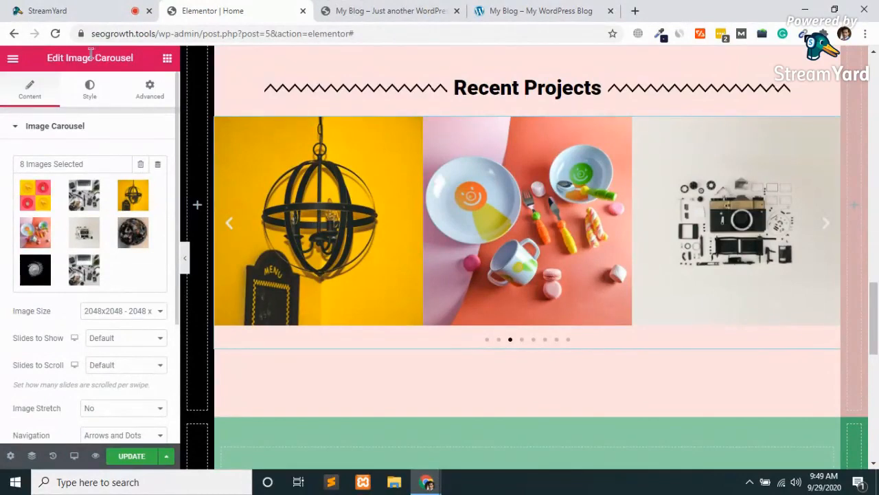
Position the carousel's navigation arrows Outside the images.
left_click(88, 96)
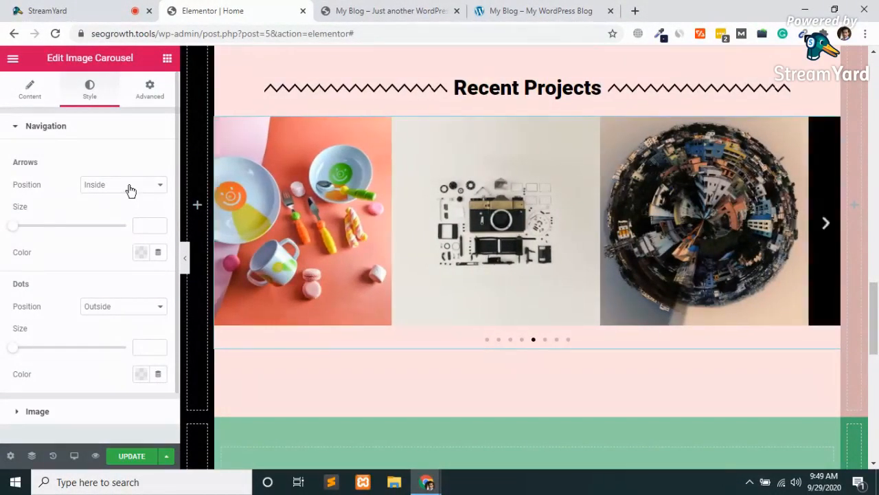
left_click(130, 186)
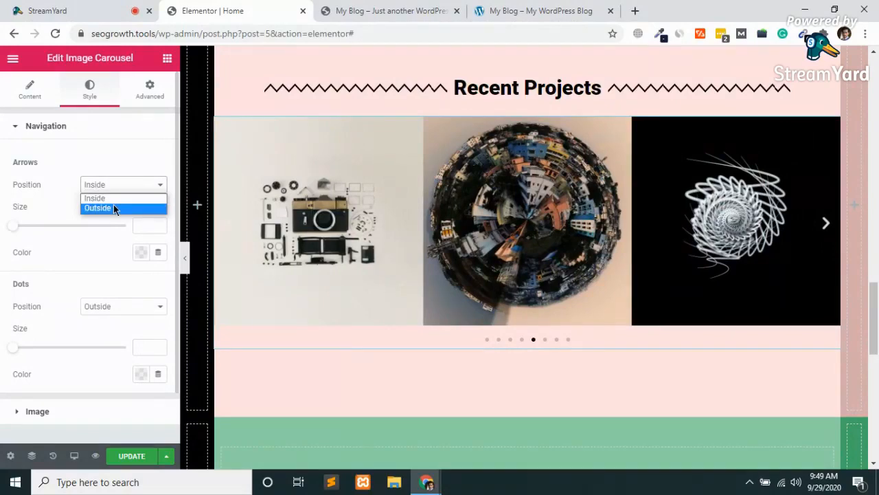
left_click(114, 205)
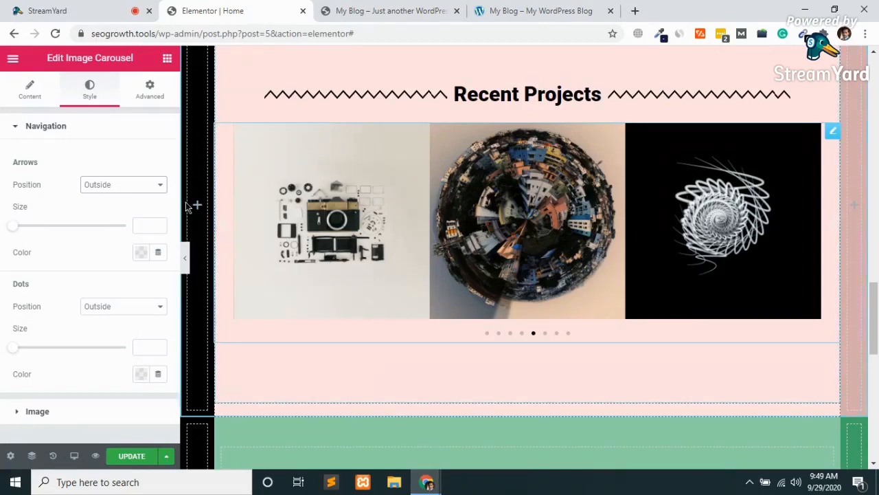
Color the carousel's navigation arrows and dots black (#000000).
left_click(142, 254)
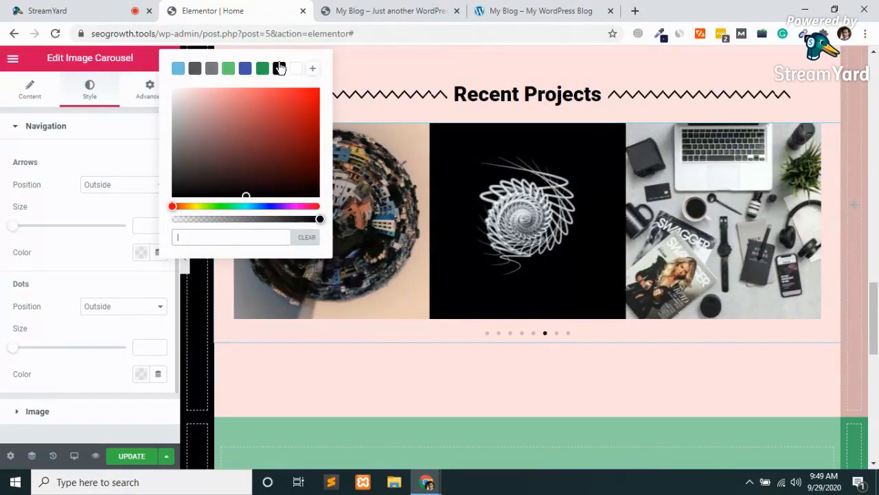
left_click(279, 69)
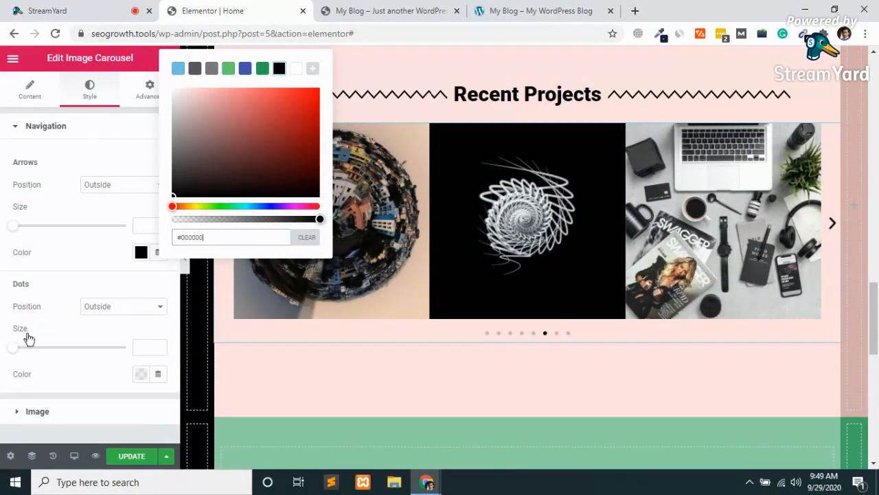
left_click(64, 273)
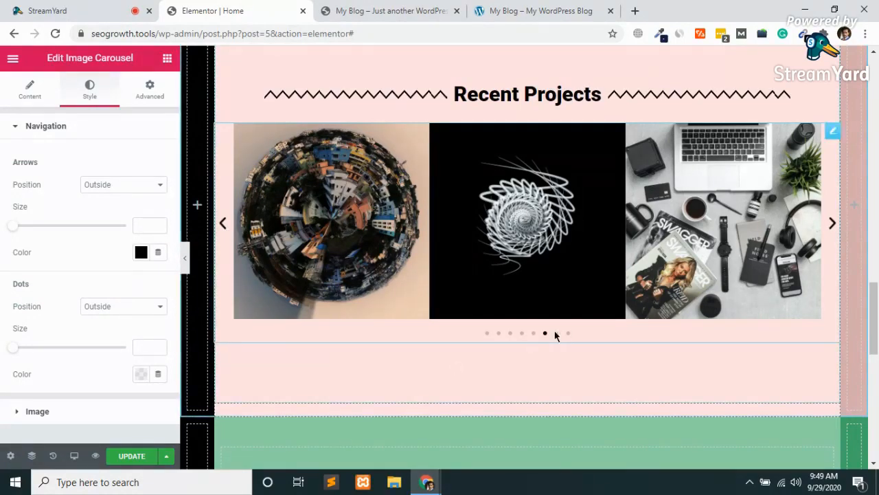
left_click(140, 375)
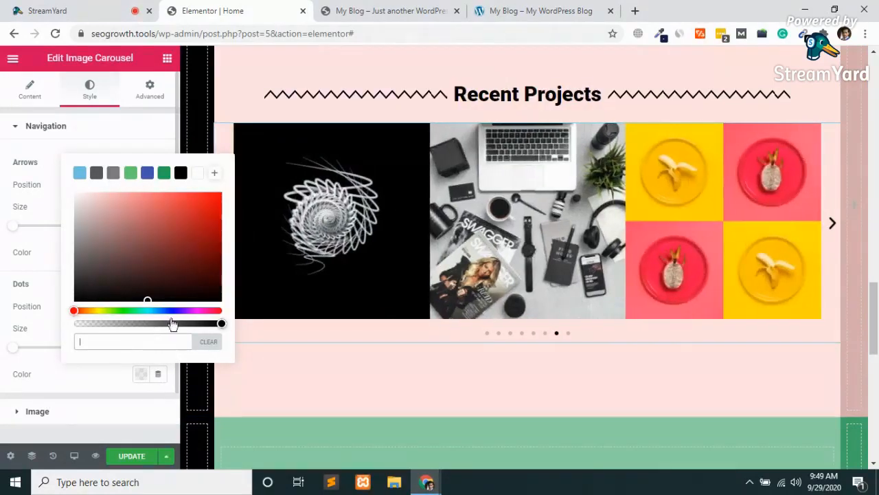
left_click(181, 174)
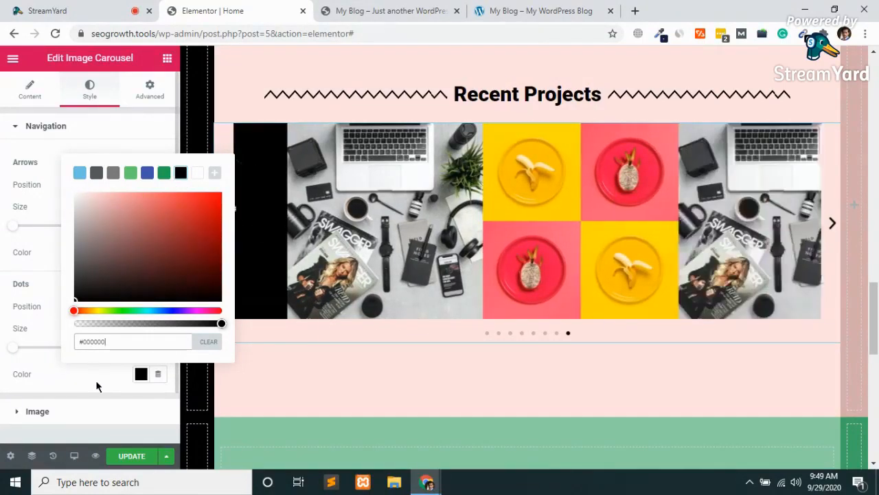
Give the carousel images Custom spacing with a value of 20.
left_click(432, 382)
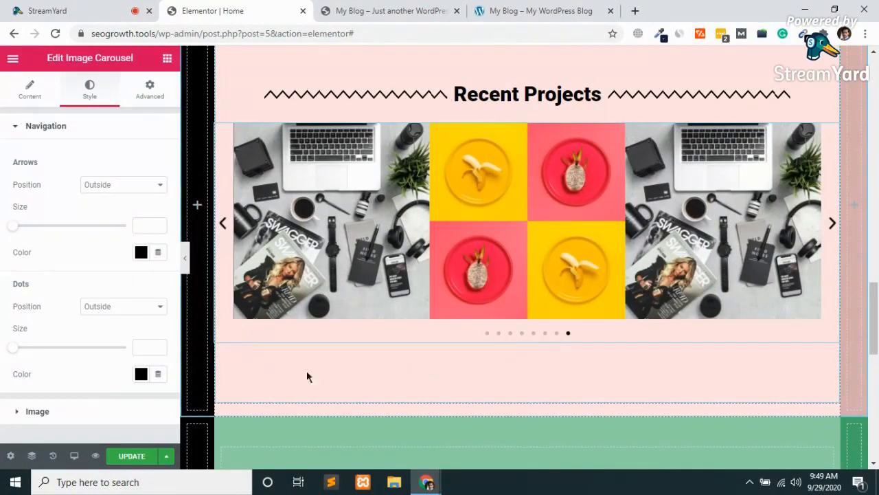
left_click(75, 413)
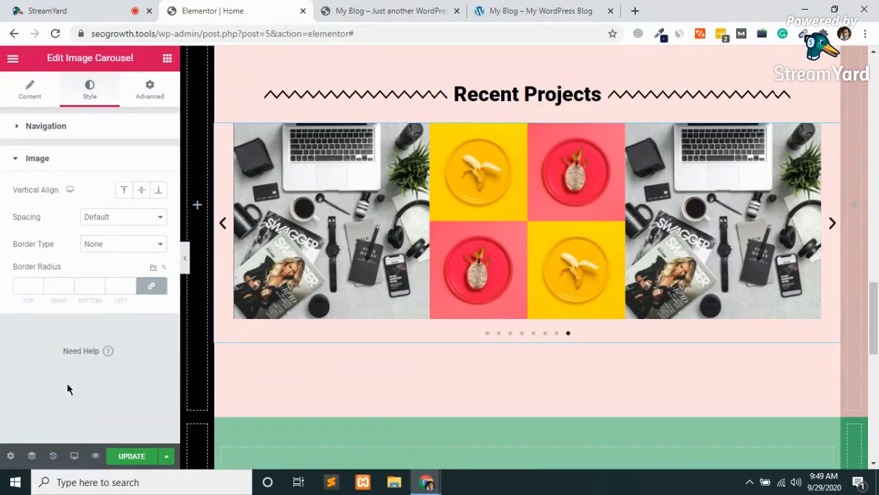
left_click(117, 218)
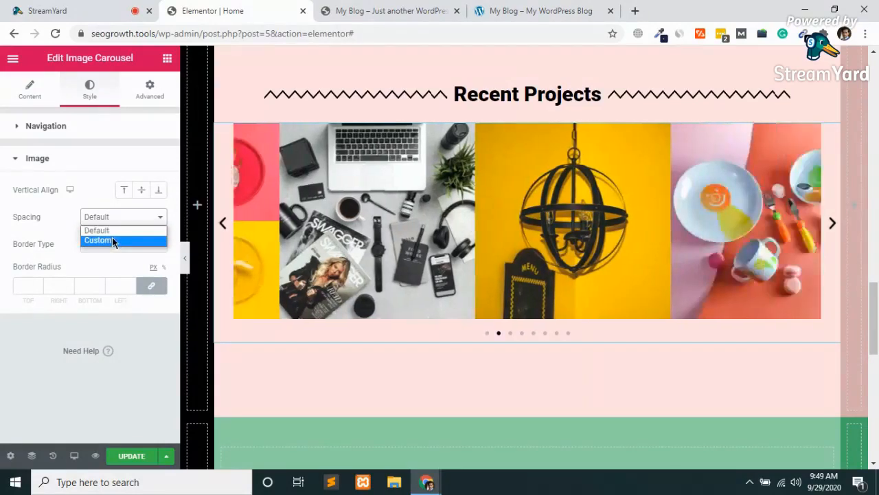
left_click(112, 237)
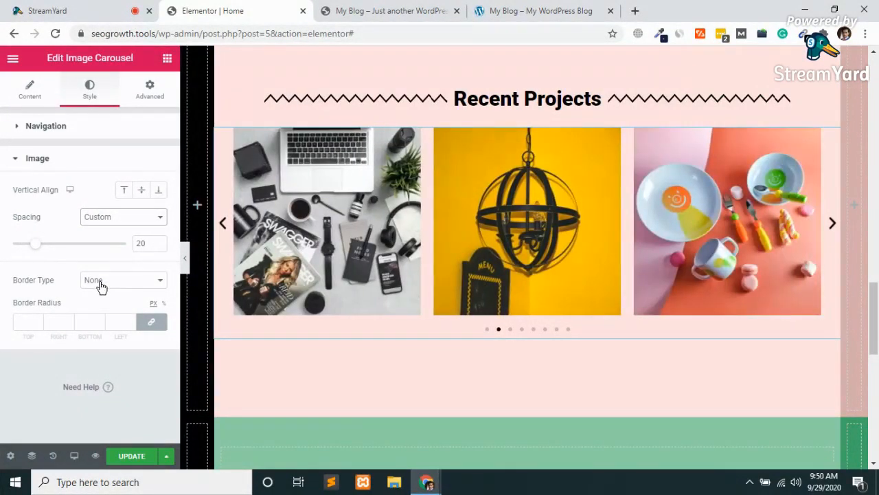
Add a Solid border with a linked width of 6 on all sides of the carousel images.
left_click(98, 282)
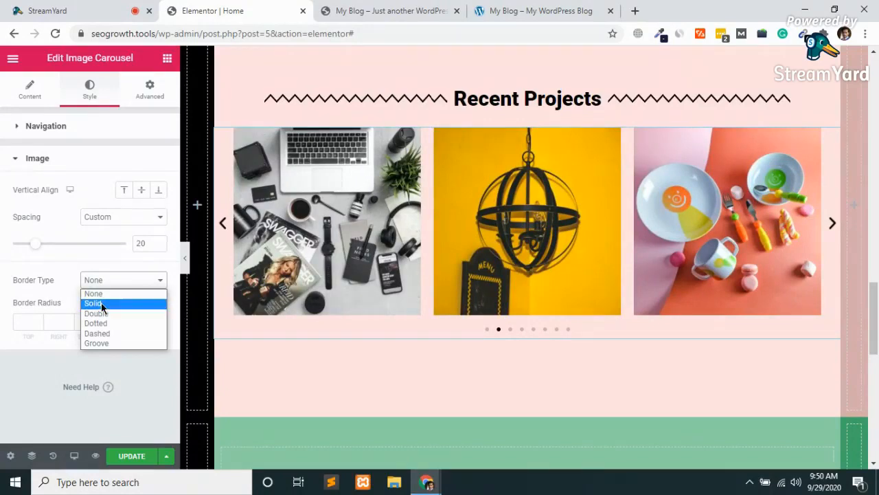
left_click(95, 303)
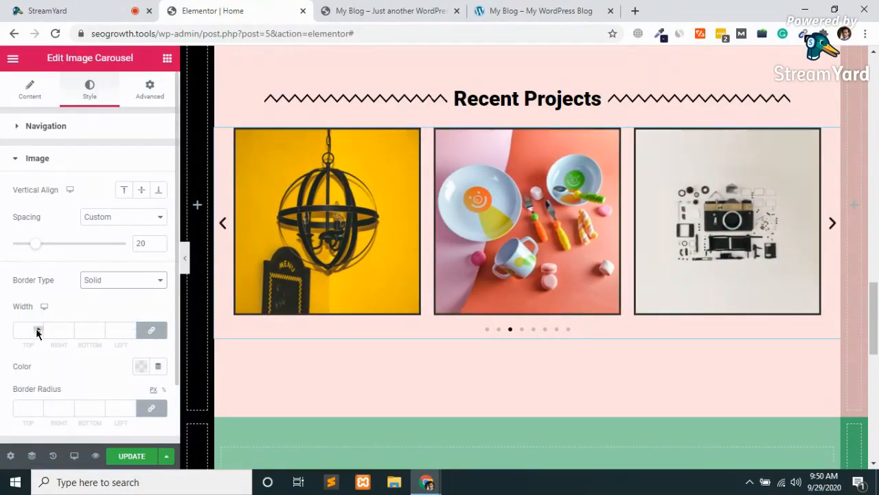
left_click(37, 329)
left_click(37, 329)
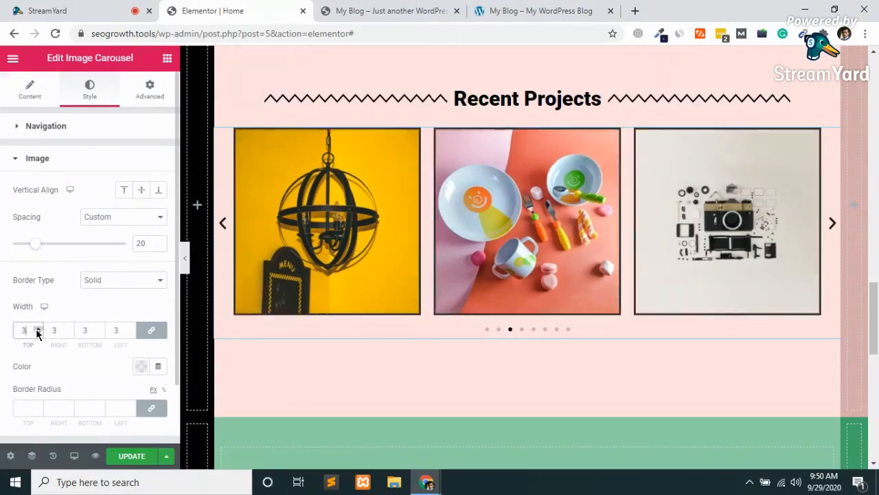
left_click(37, 329)
left_click(37, 329)
left_click(37, 329)
left_click(37, 329)
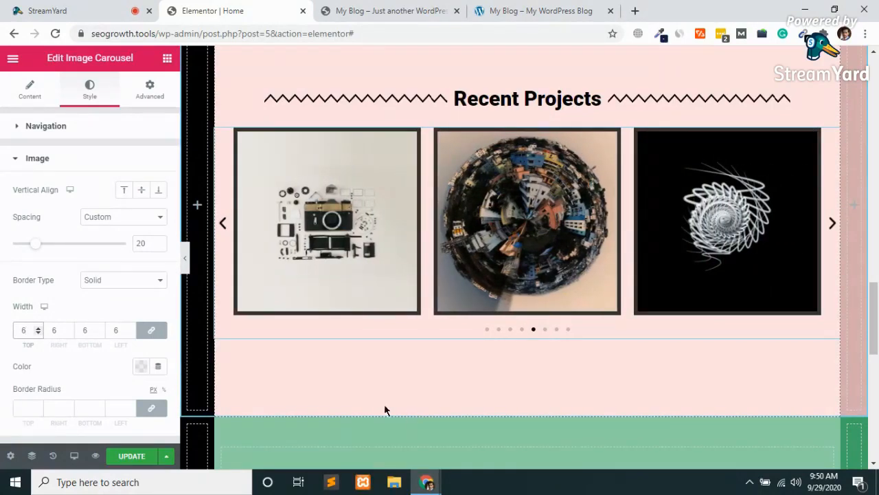
Round the carousel images' corners with a linked border radius of 17 px.
scroll(55, 381, "down", 2)
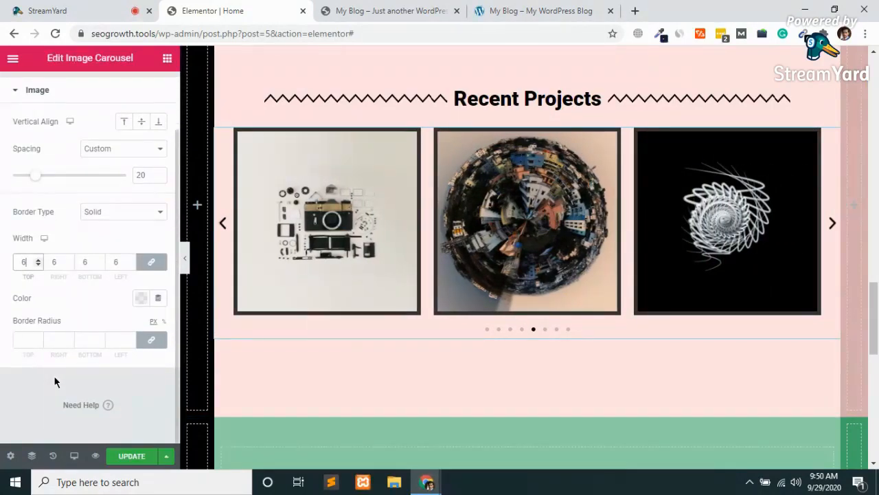
left_click(37, 340)
type("1")
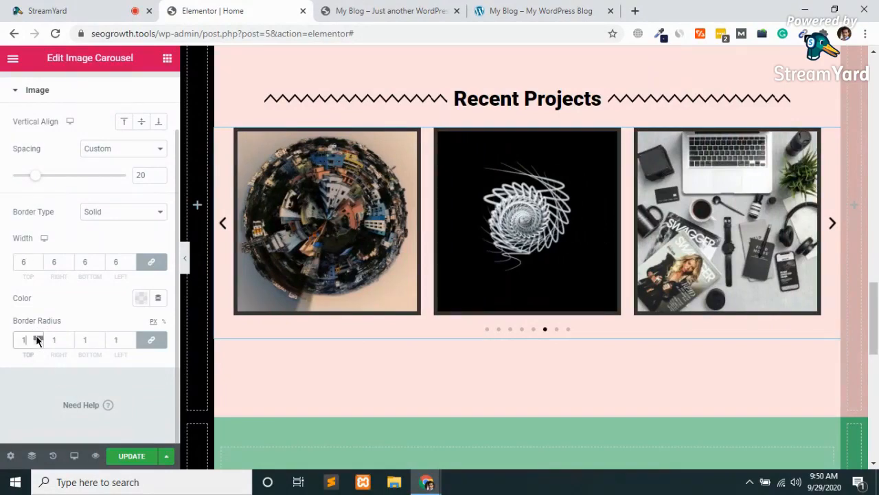
left_click(37, 337)
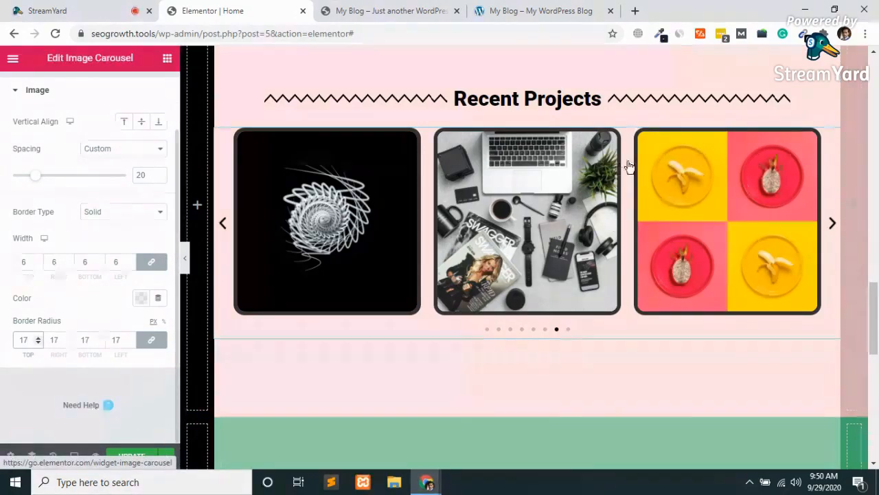
scroll(134, 343, "up", 1)
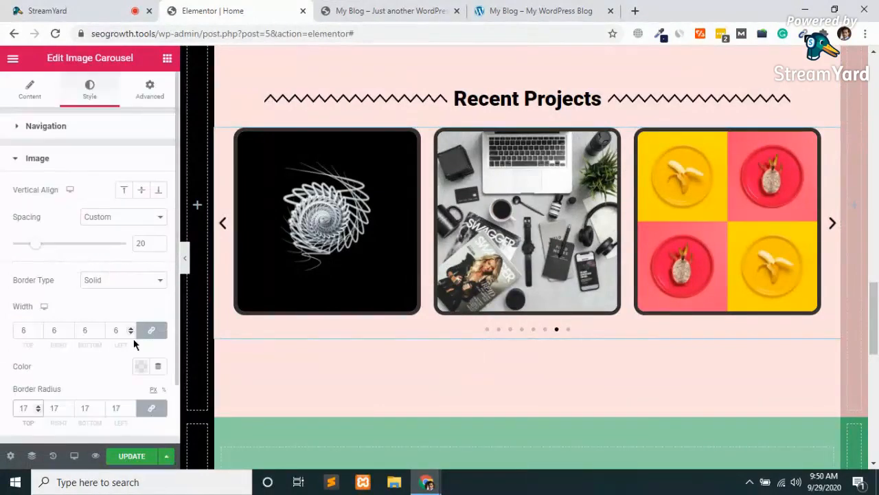
left_click(148, 91)
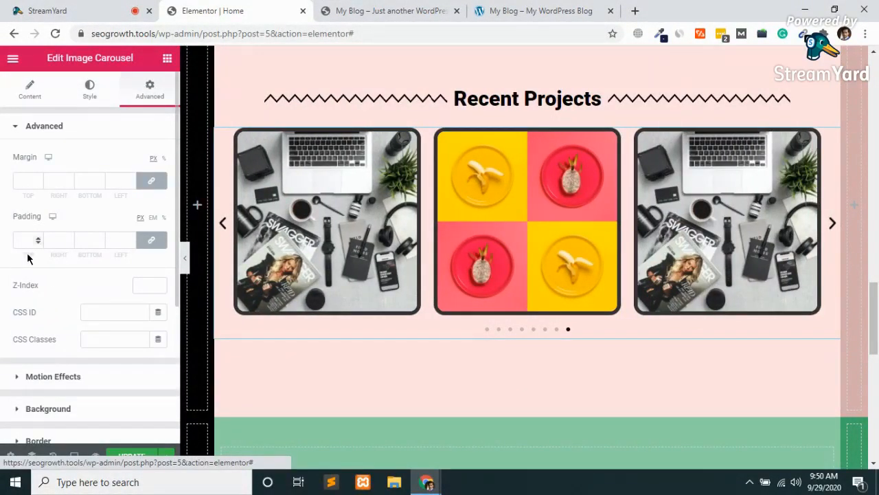
scroll(28, 256, "down", 3)
scroll(27, 258, "up", 3)
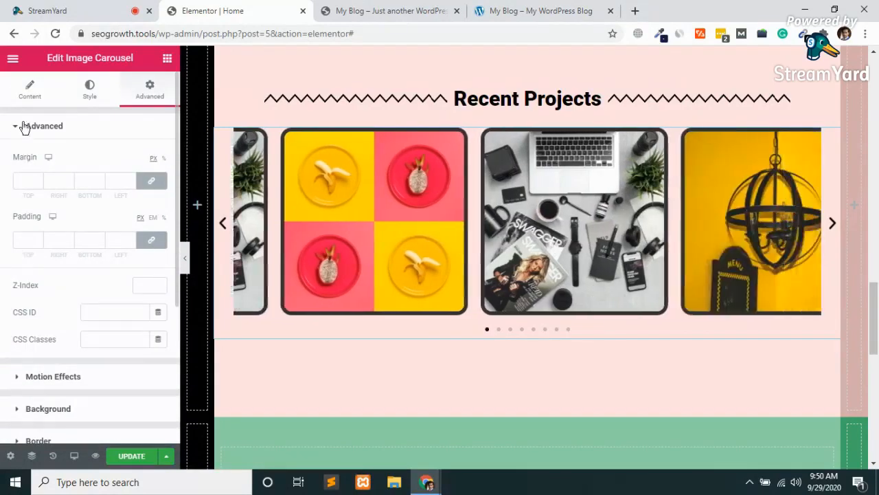
Set the carousel to show 4 slides at once, keep Slides to Scroll at Default, and update the page.
left_click(29, 93)
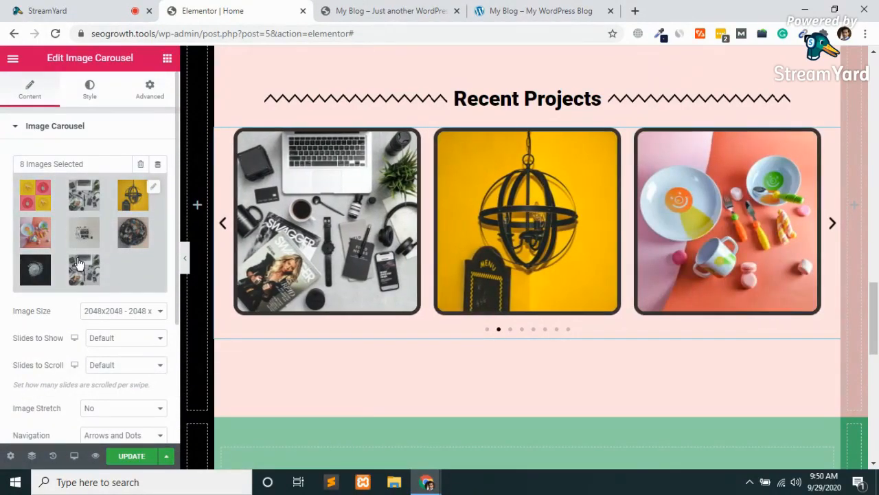
scroll(78, 260, "down", 2)
left_click(142, 252)
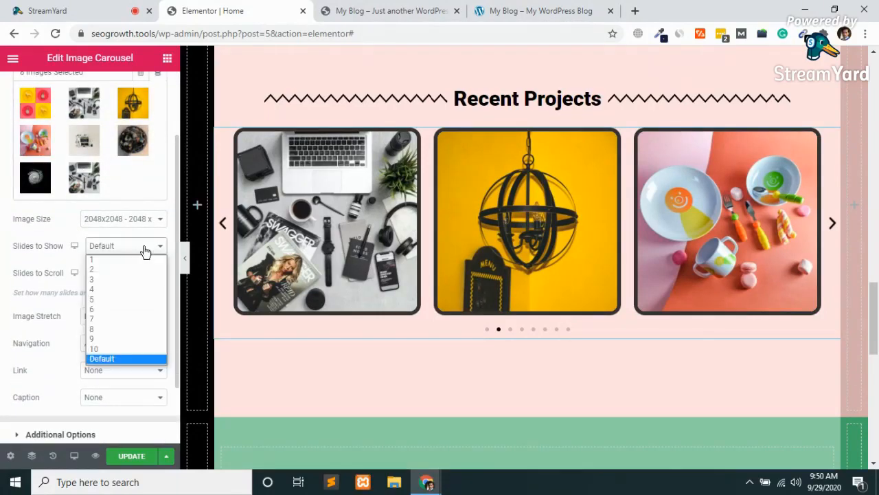
left_click(105, 290)
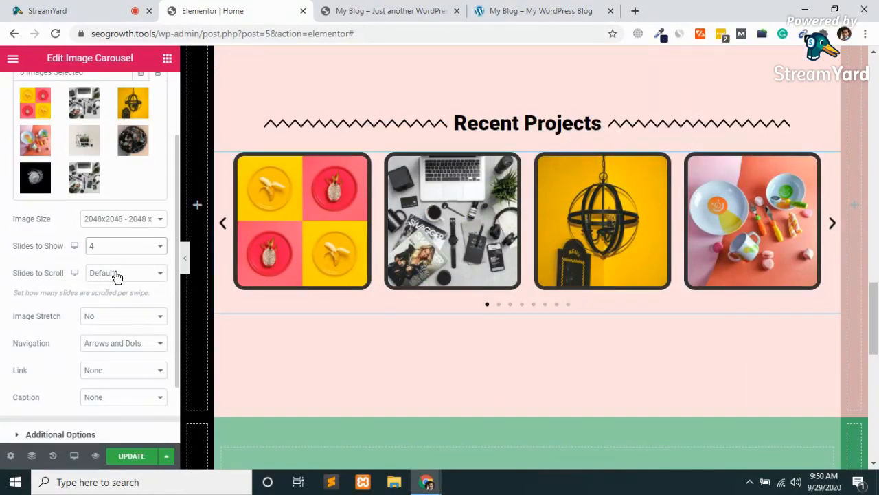
left_click(117, 275)
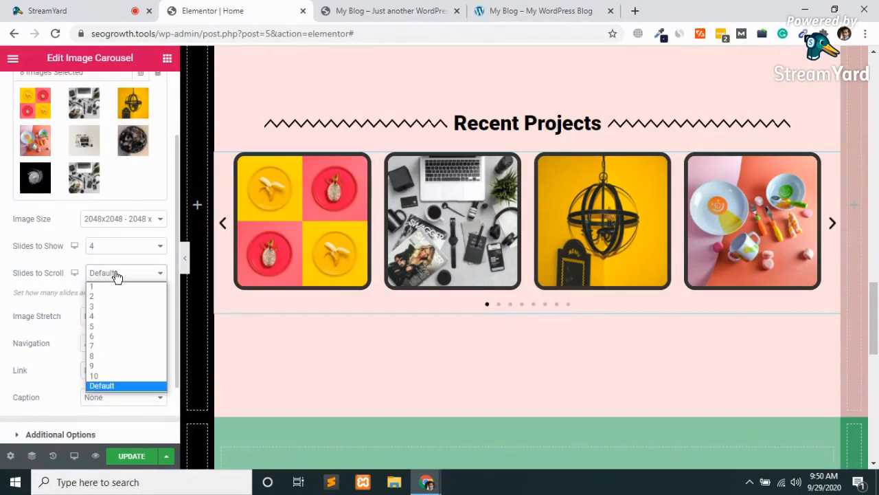
left_click(117, 275)
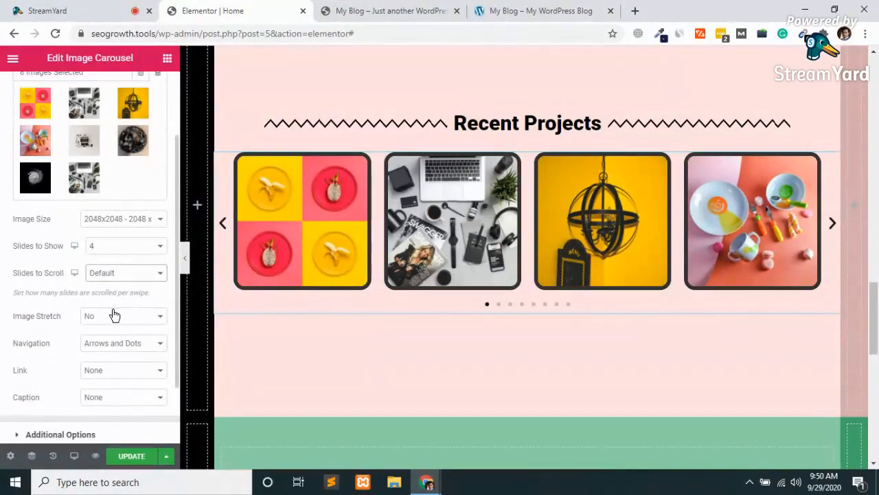
scroll(114, 315, "down", 1)
scroll(114, 316, "up", 3)
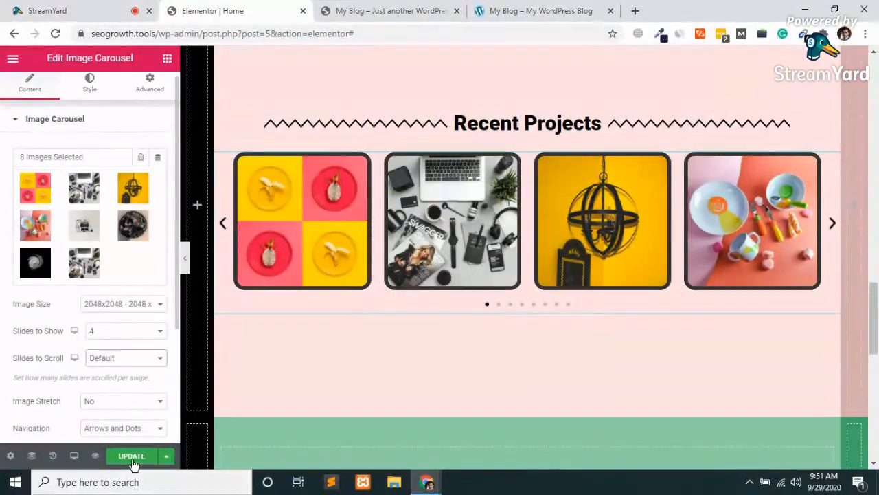
left_click(133, 458)
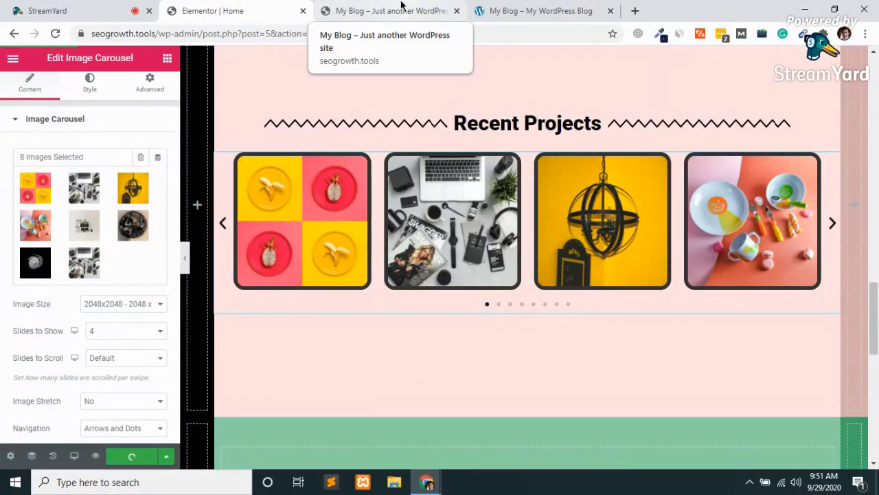
Switch to the live seogrowth.tools page, reload it and examine the Recent Projects carousel.
left_click(402, 8)
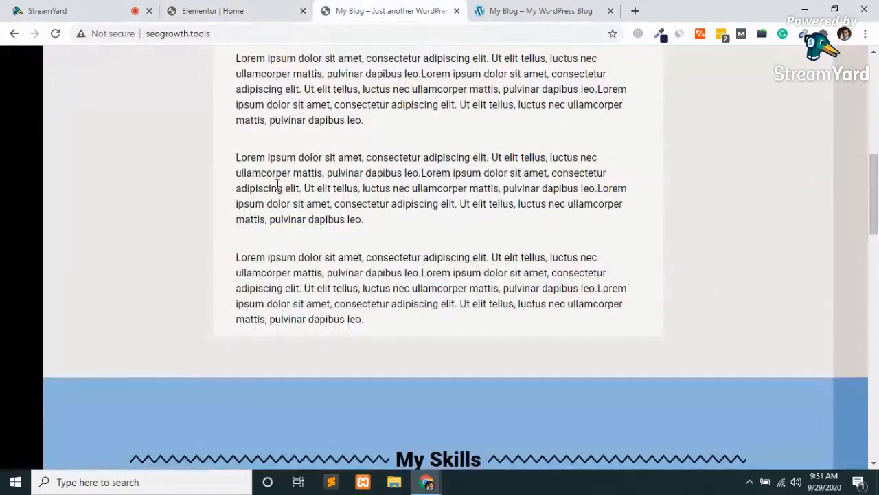
key("F5")
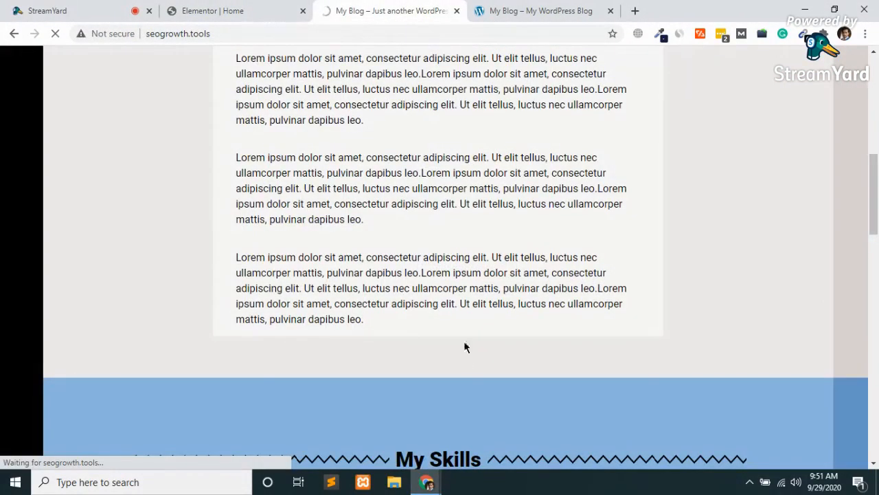
scroll(465, 365, "up", 10)
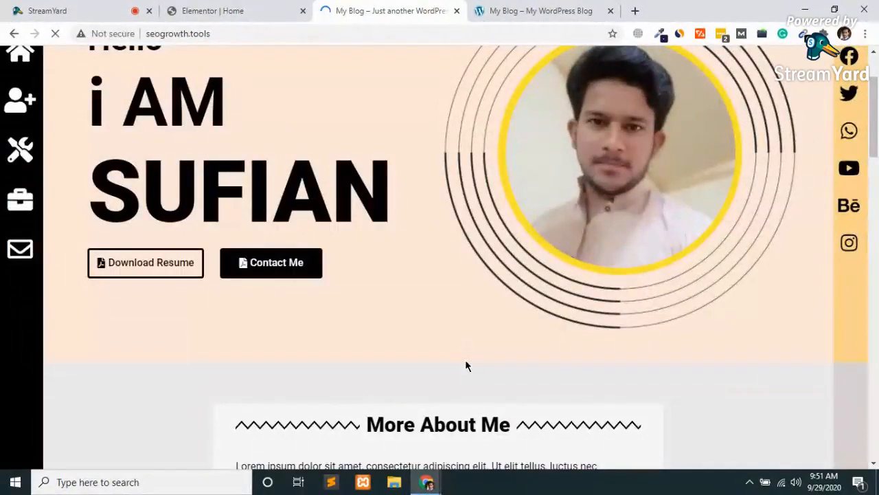
scroll(466, 365, "up", 2)
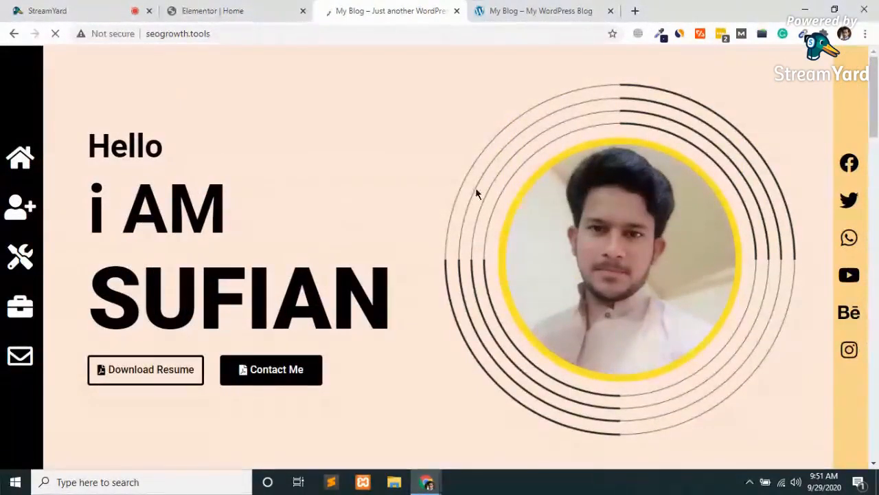
scroll(476, 193, "down", 1)
scroll(477, 193, "up", 1)
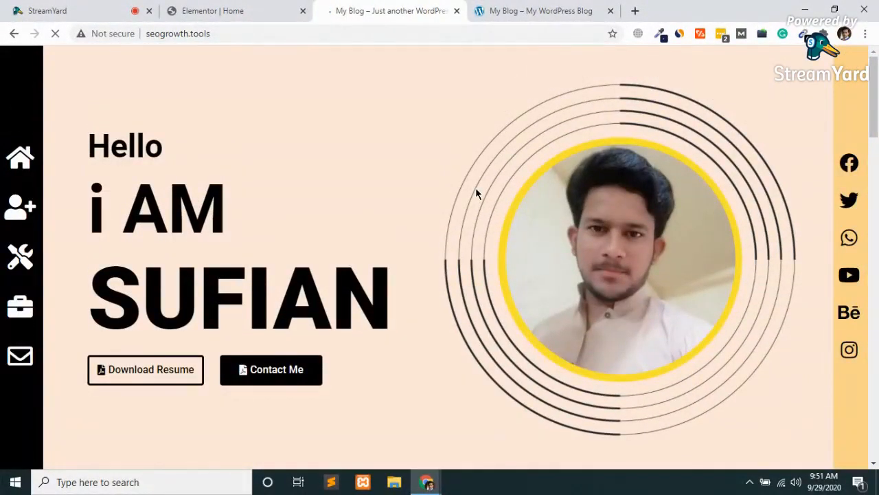
scroll(476, 193, "down", 5)
scroll(477, 193, "down", 10)
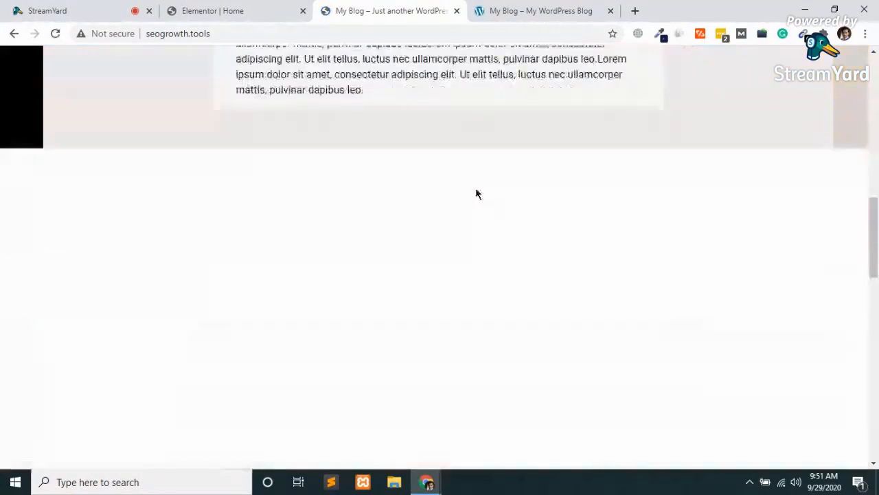
scroll(478, 182, "down", 3)
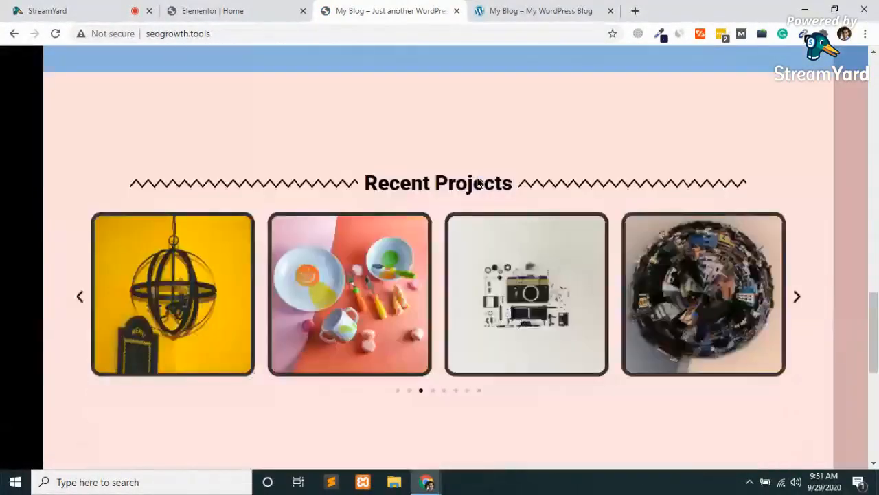
scroll(478, 182, "up", 1)
scroll(479, 182, "down", 1)
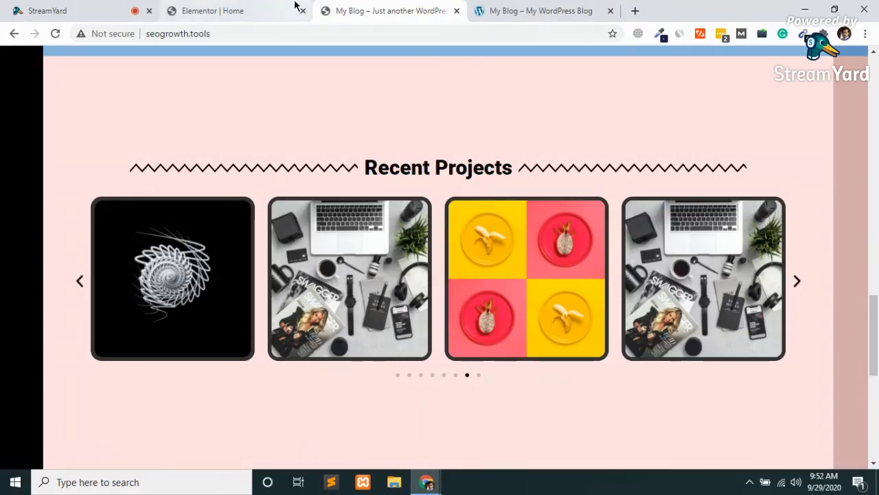
Compare with the Recent Projects grid on the reference site, and duplicate the image carousel in the Elementor page.
left_click(522, 6)
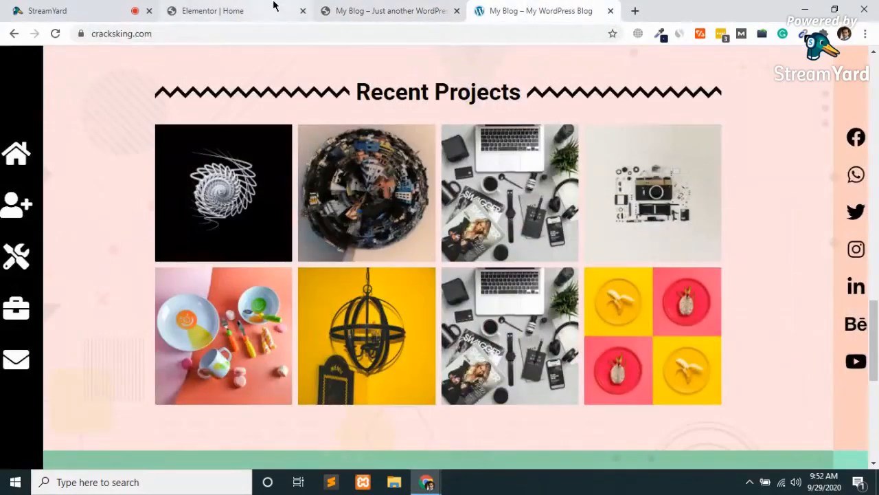
left_click(187, 8)
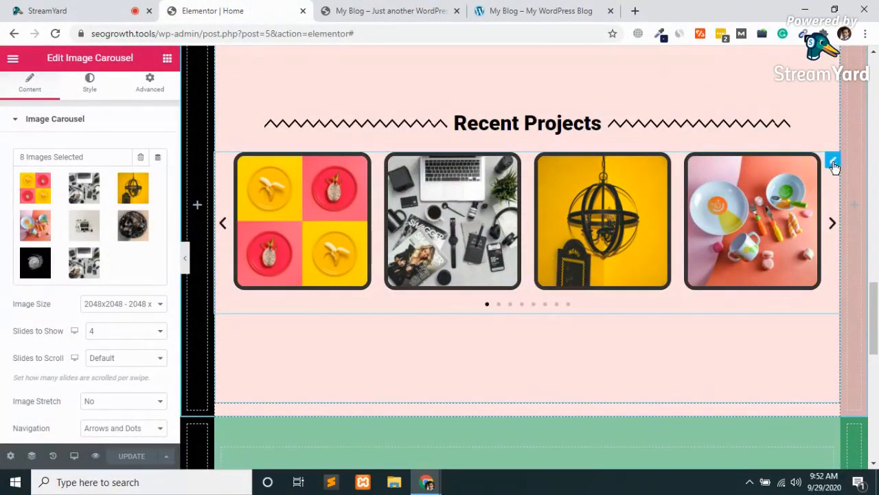
right_click(833, 165)
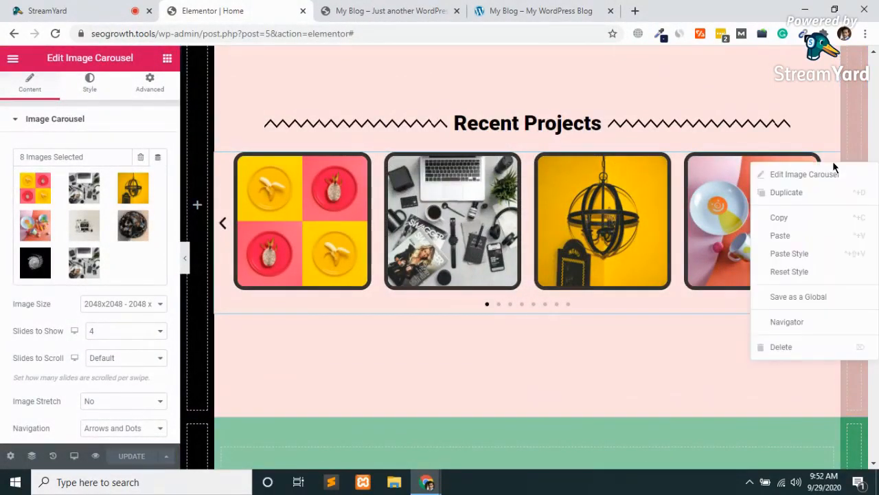
left_click(812, 199)
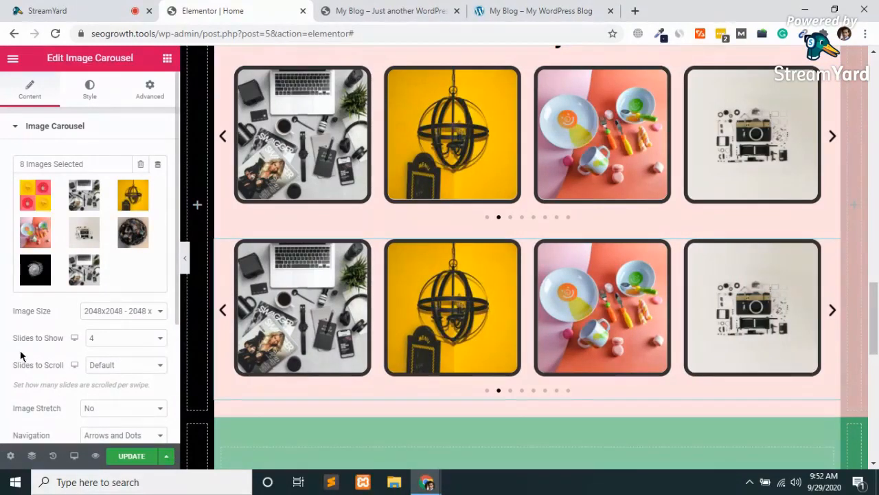
Set Navigation to None on both image carousels in the Recent Projects section.
scroll(21, 355, "down", 3)
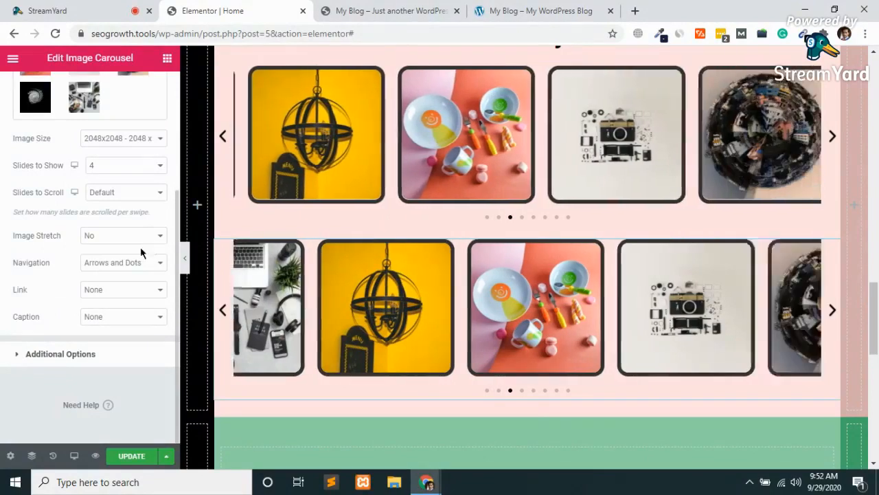
left_click(122, 268)
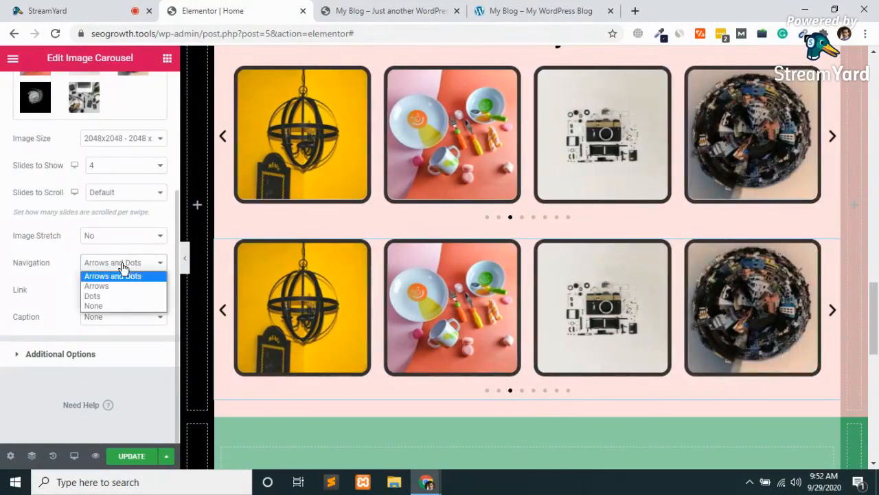
left_click(102, 305)
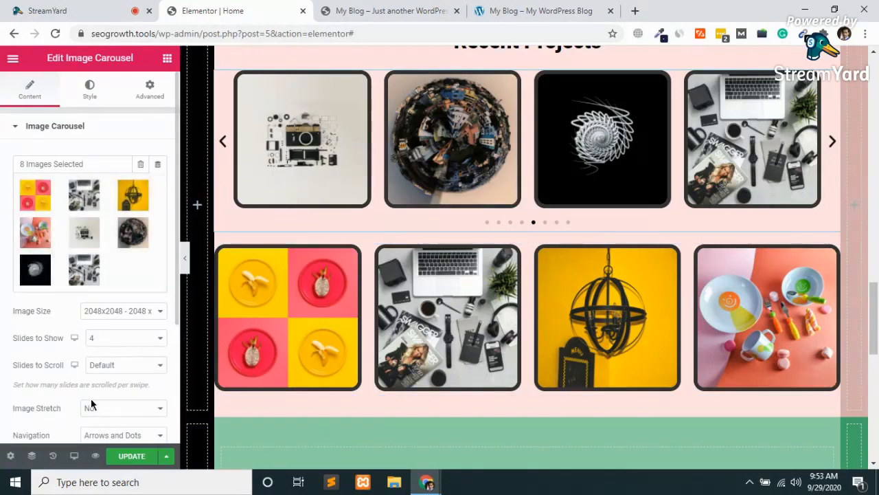
scroll(92, 404, "down", 2)
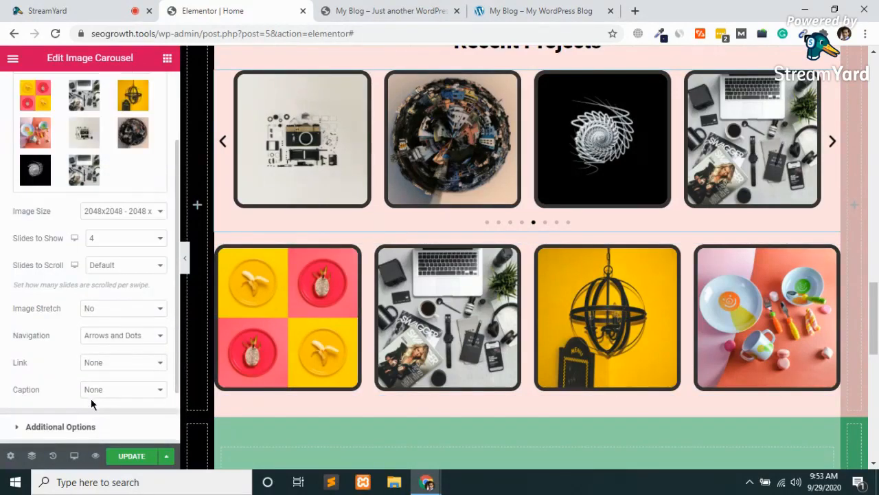
left_click(130, 337)
left_click(96, 379)
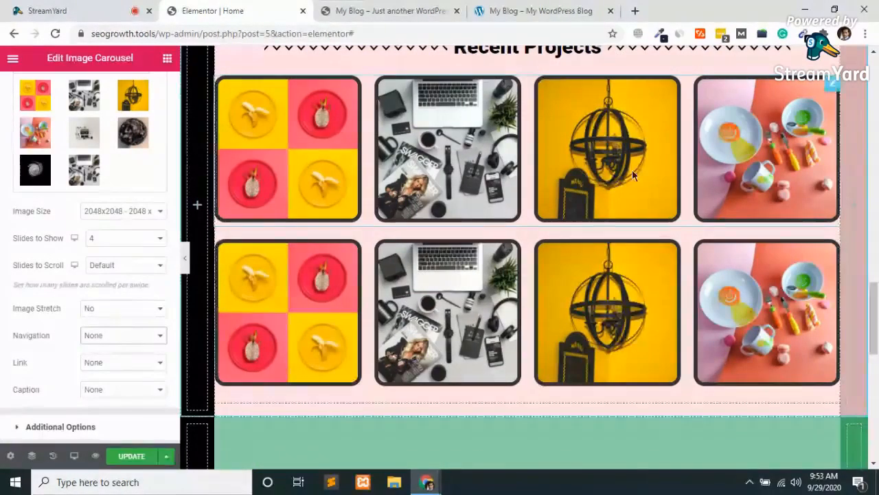
Unlink the upper image carousel's margins, try a right margin of 25 px, and reset it to 0.
scroll(88, 249, "up", 2)
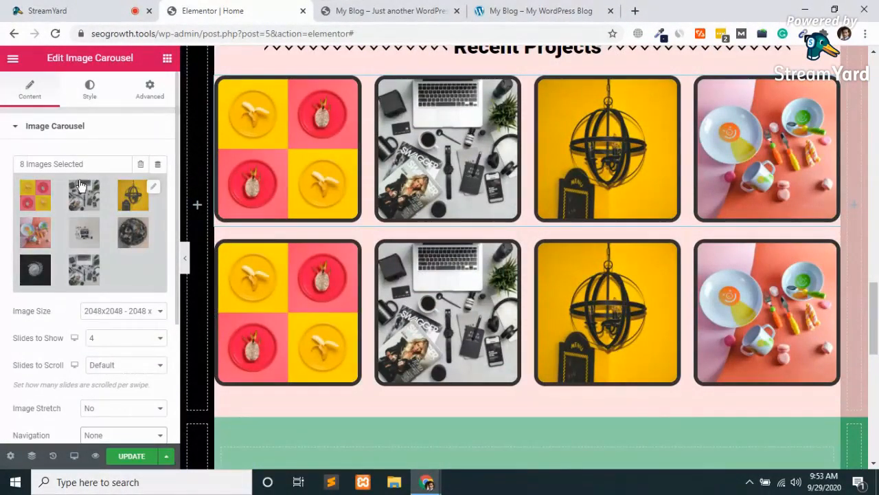
left_click(89, 90)
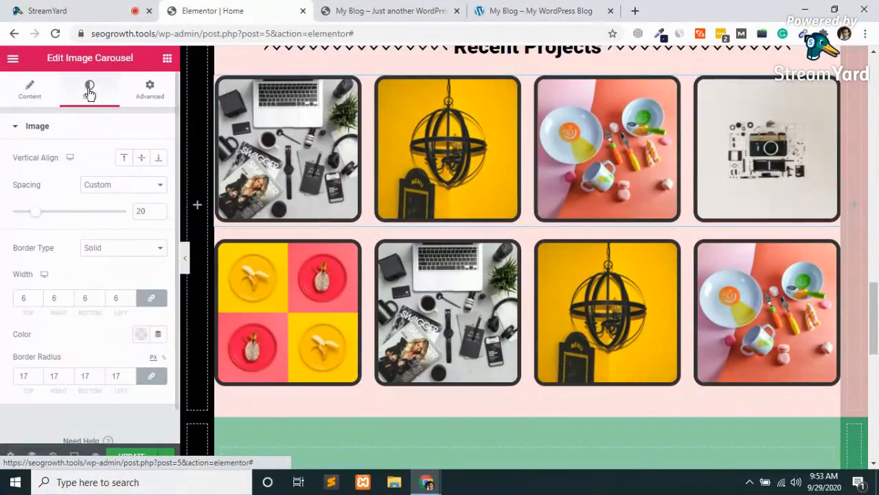
left_click(148, 92)
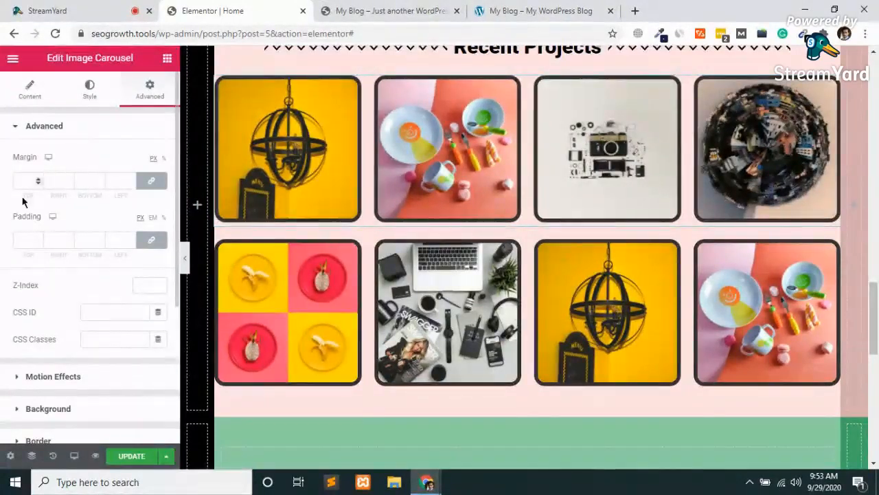
left_click(152, 181)
left_click(69, 179)
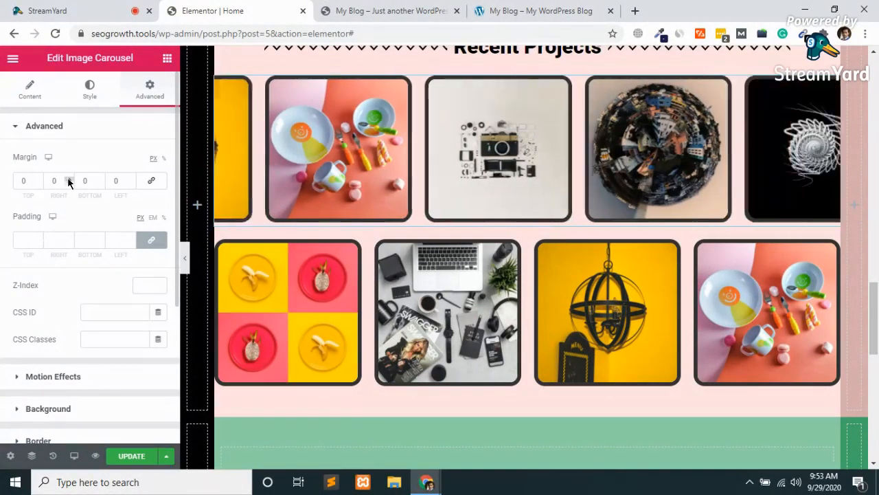
left_click(69, 179)
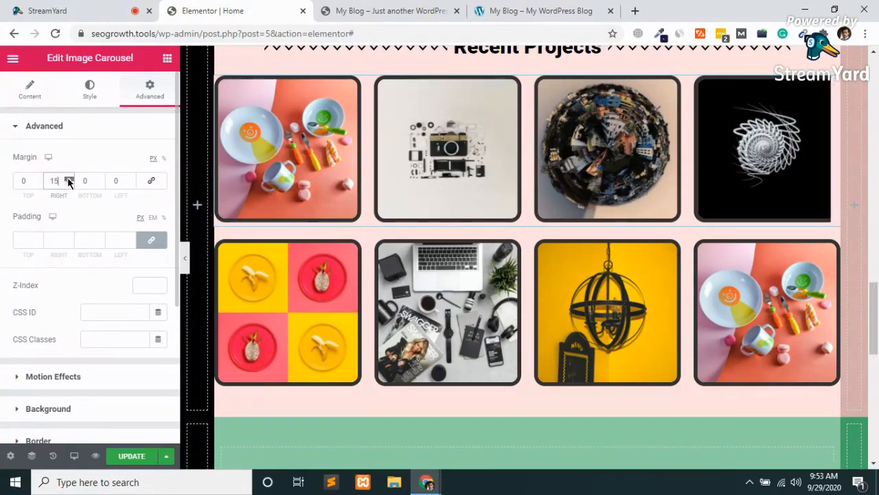
left_click(69, 179)
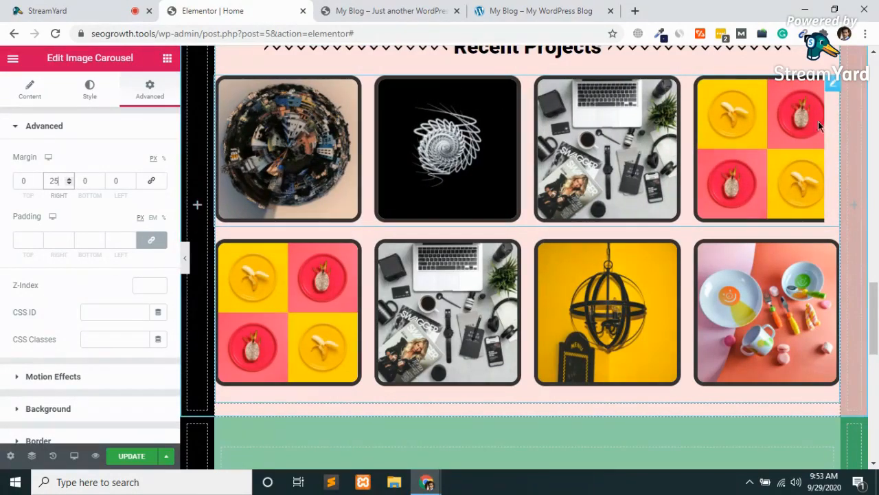
double_click(54, 180)
type("0")
Unlink the upper image carousel's padding and set its left and right padding to 40 px.
left_click(159, 240)
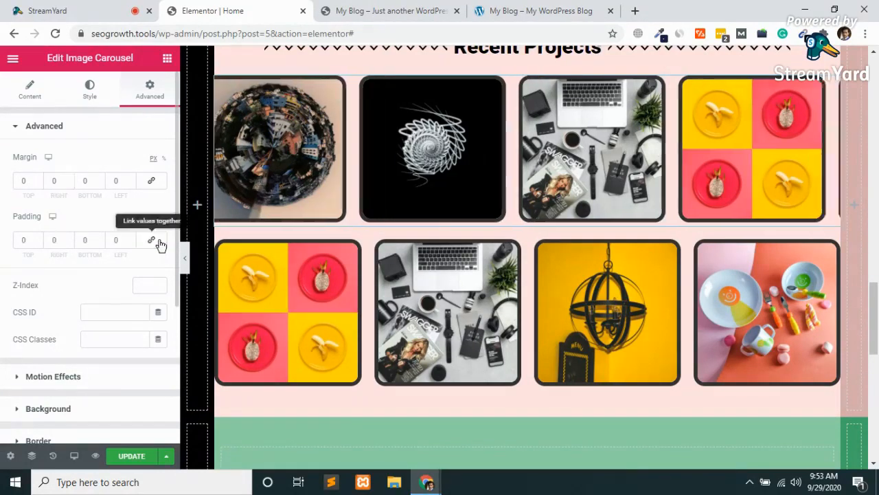
left_click_drag(69, 240, 69, 240)
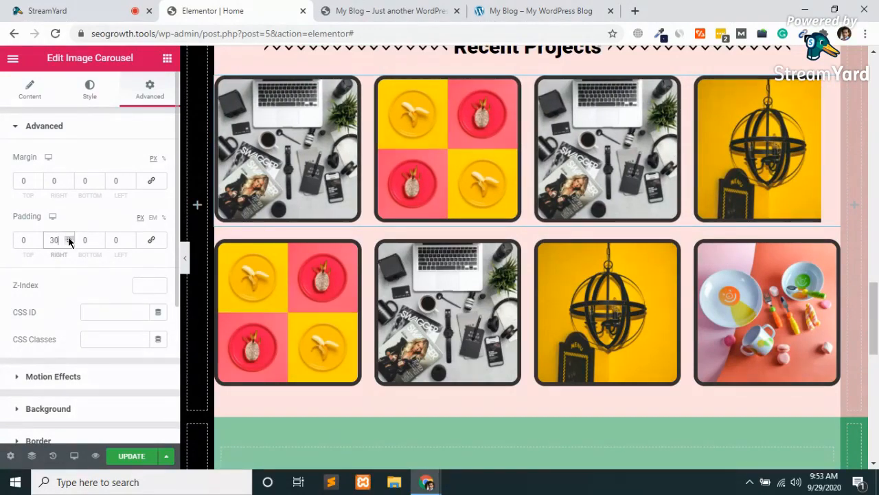
left_click(131, 238)
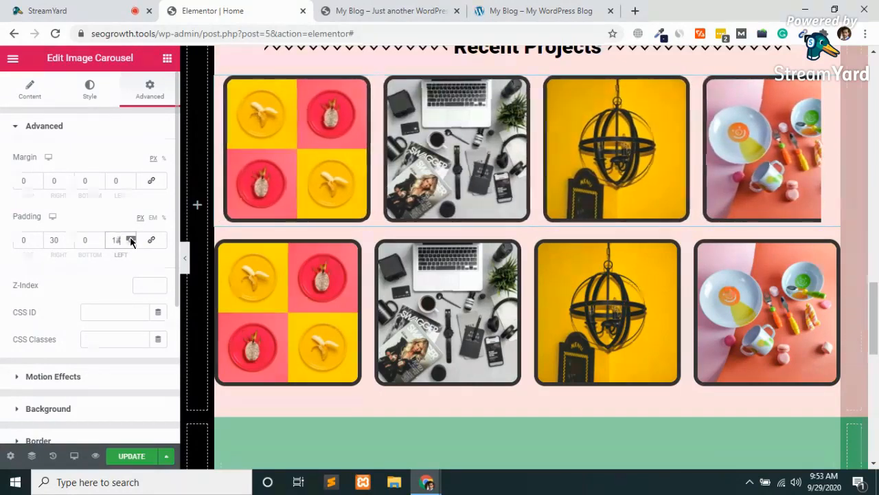
left_click(131, 239)
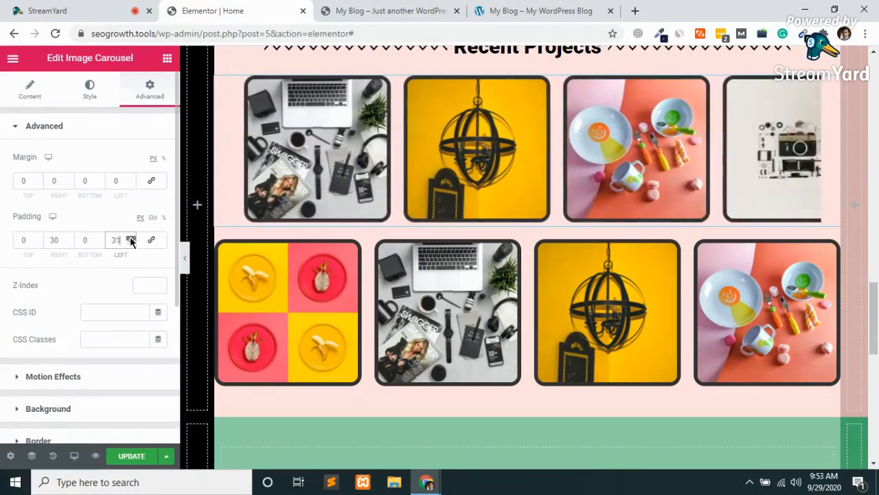
left_click(131, 238)
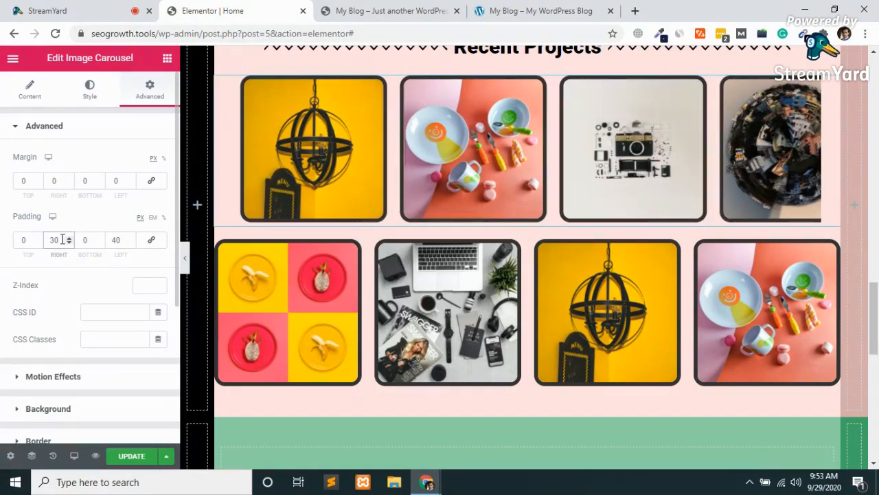
key("BackSpace")
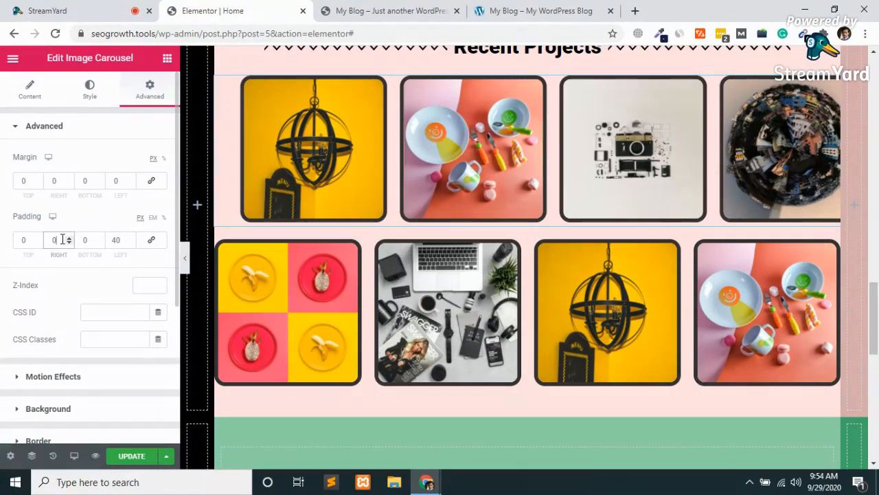
type("40")
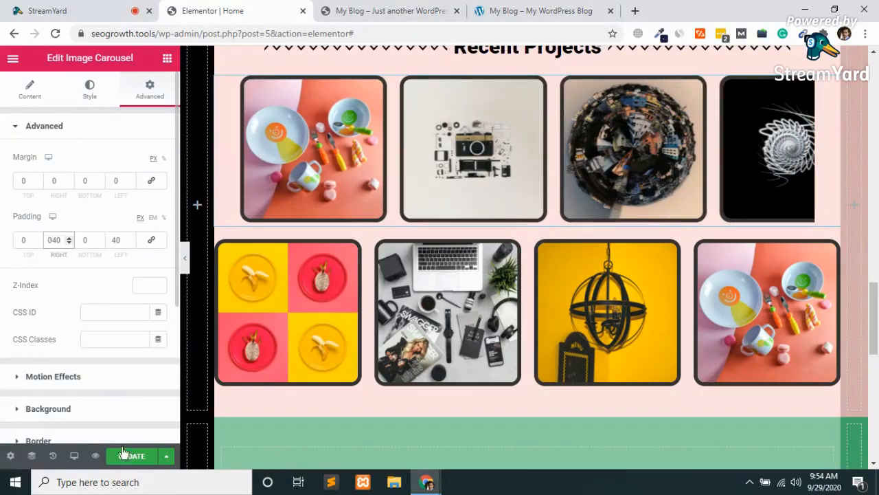
Set the upper image carousel to show 3 slides at once and update the page.
left_click(30, 92)
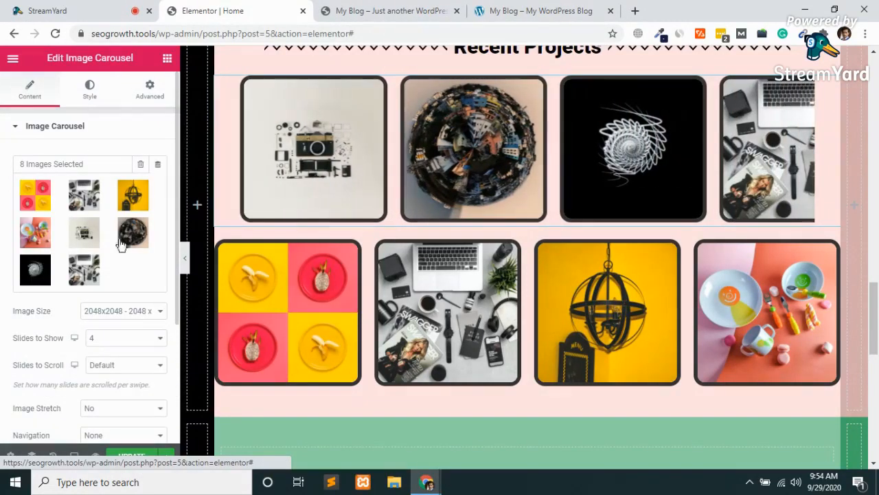
left_click(111, 340)
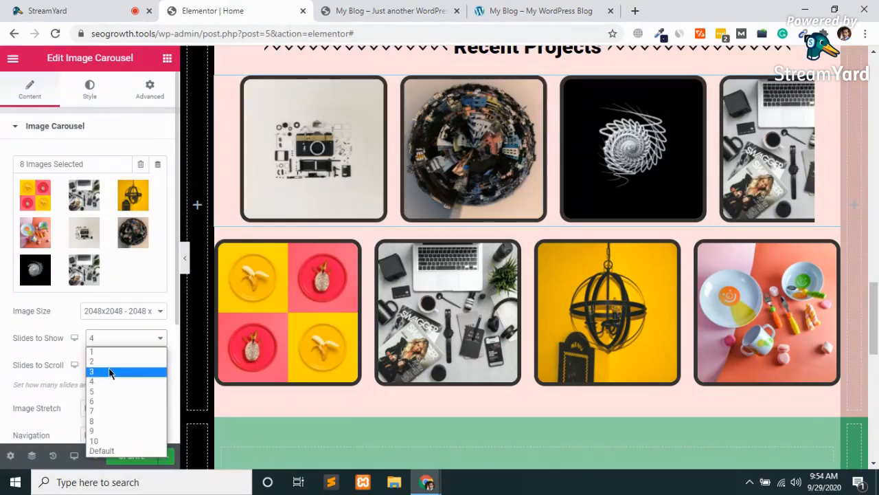
left_click(110, 370)
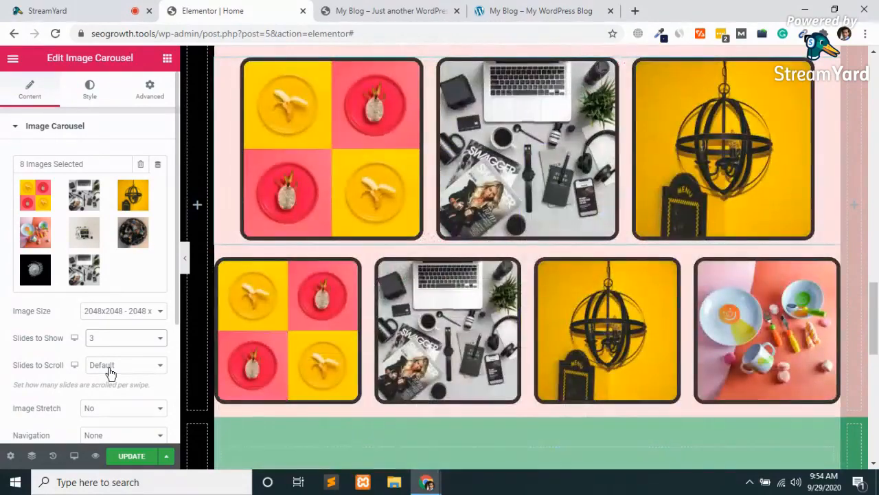
scroll(366, 334, "up", 1)
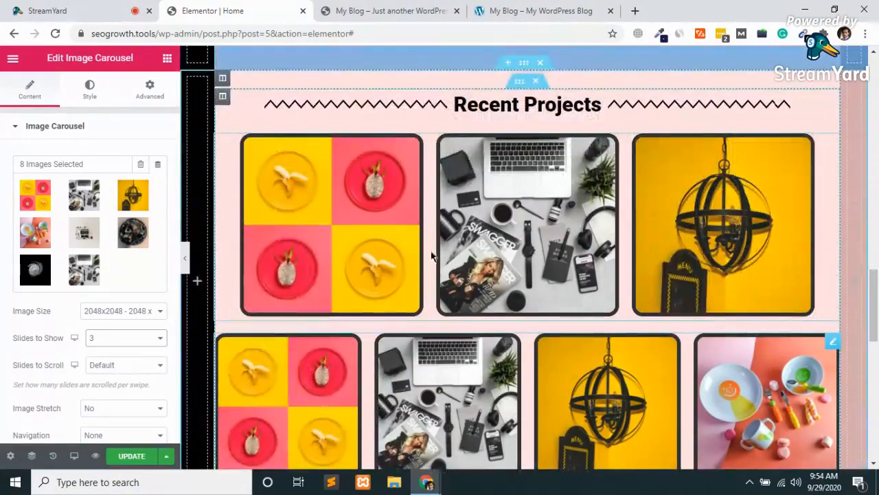
scroll(379, 274, "up", 1)
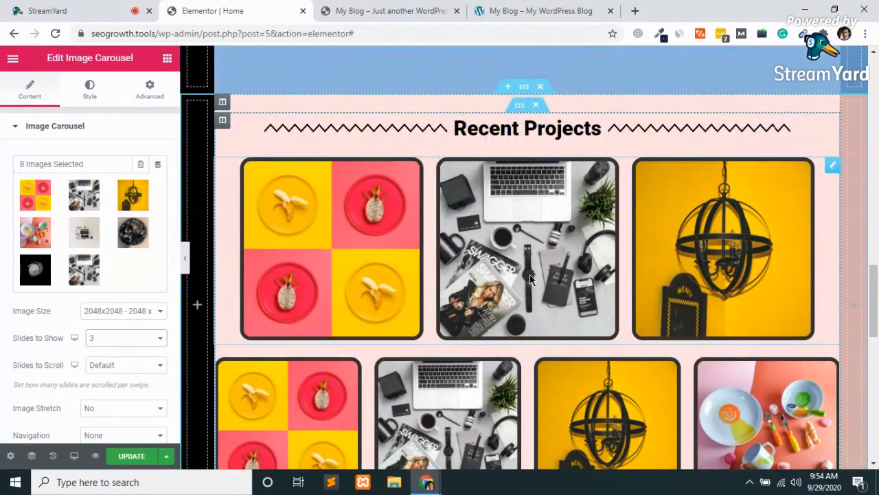
left_click(128, 457)
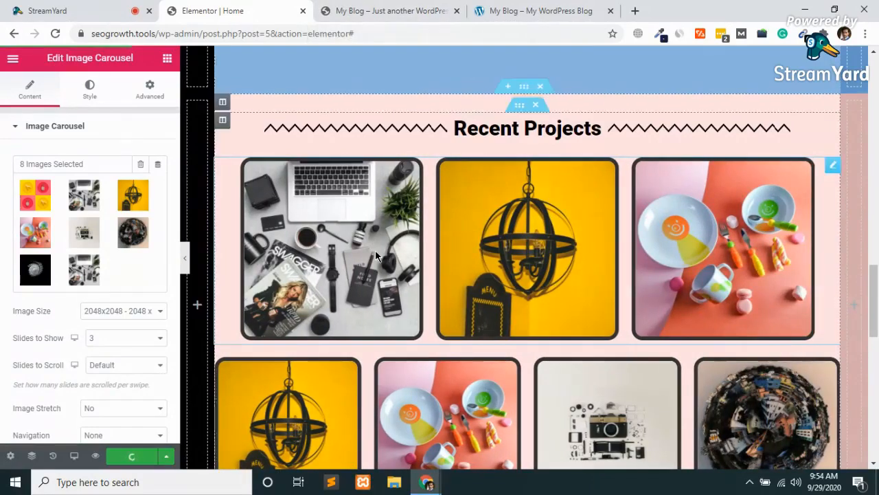
Replace the lower four-slide carousel with a duplicate of the three-slide carousel above it, and update the page.
scroll(621, 369, "down", 1)
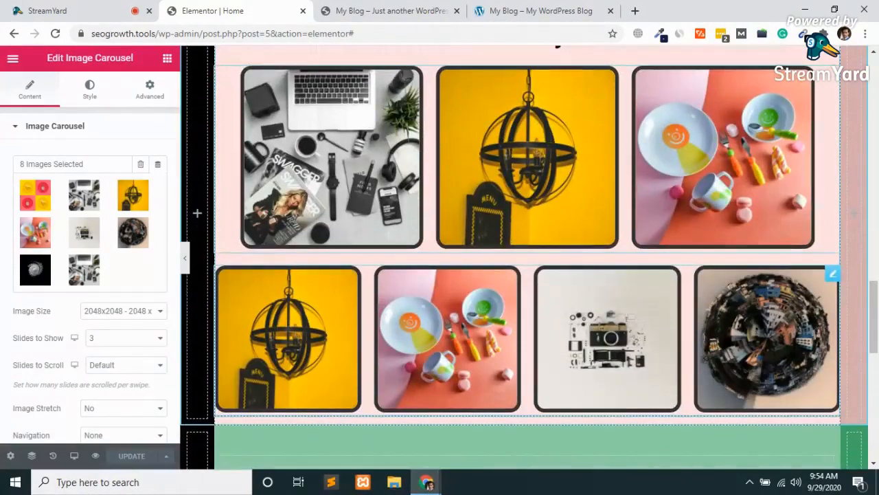
right_click(832, 278)
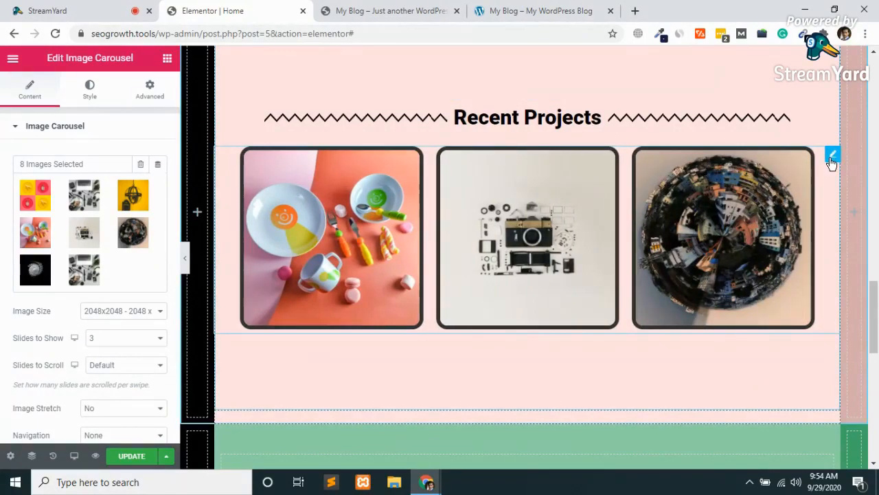
right_click(832, 157)
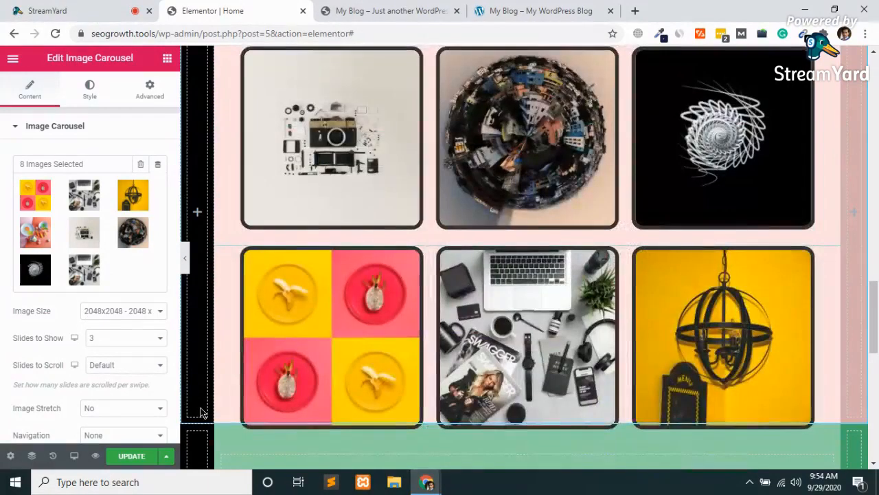
left_click(125, 460)
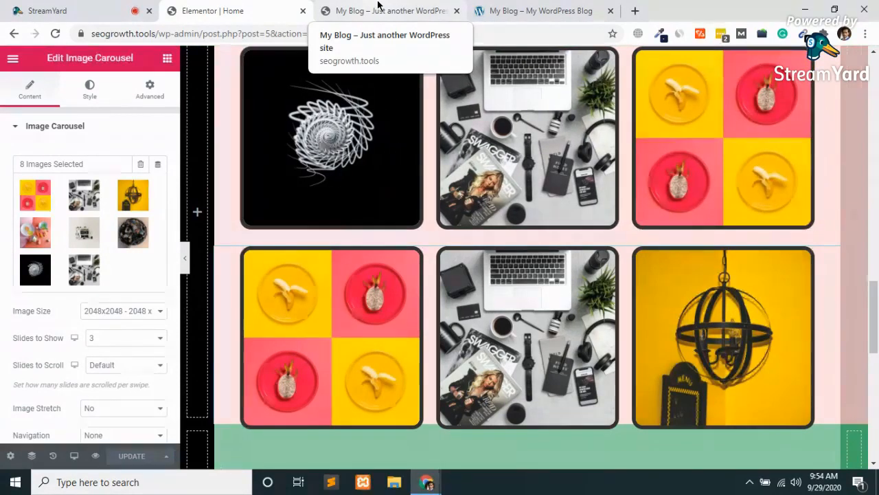
Switch to the live seogrowth.tools page, reload it and examine the layout of the two Recent Projects carousels.
left_click(378, 8)
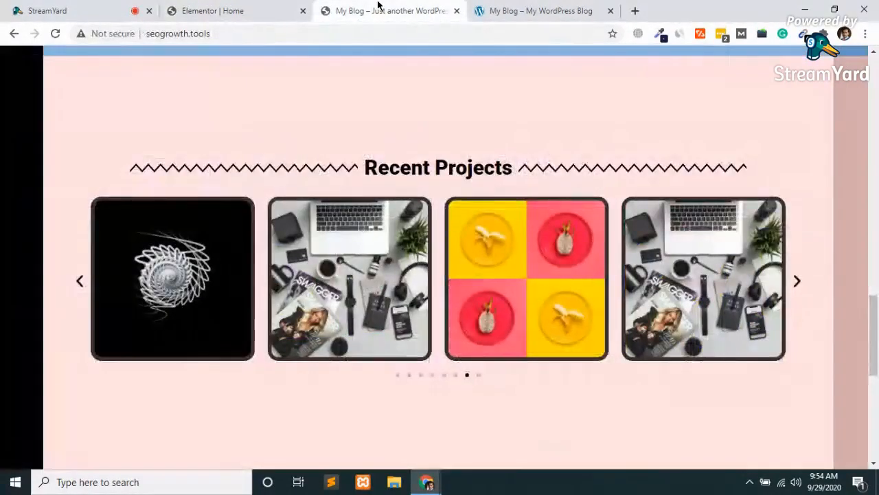
key("F5")
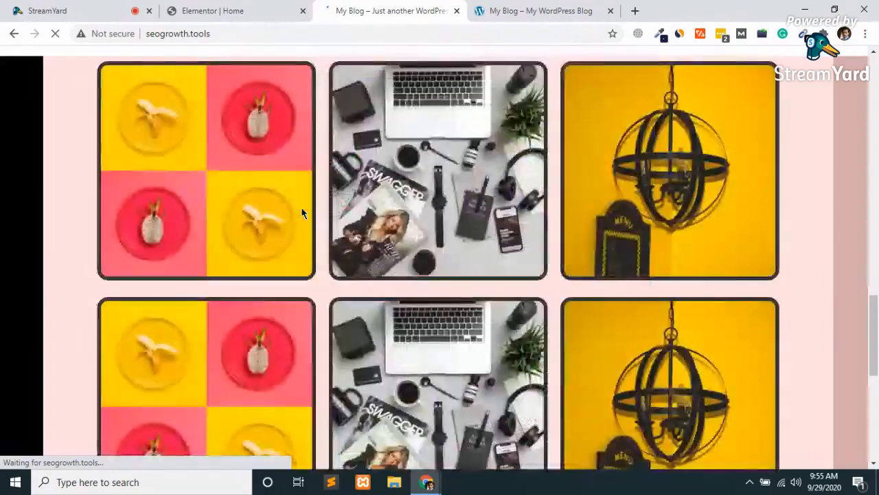
scroll(171, 283, "up", 4)
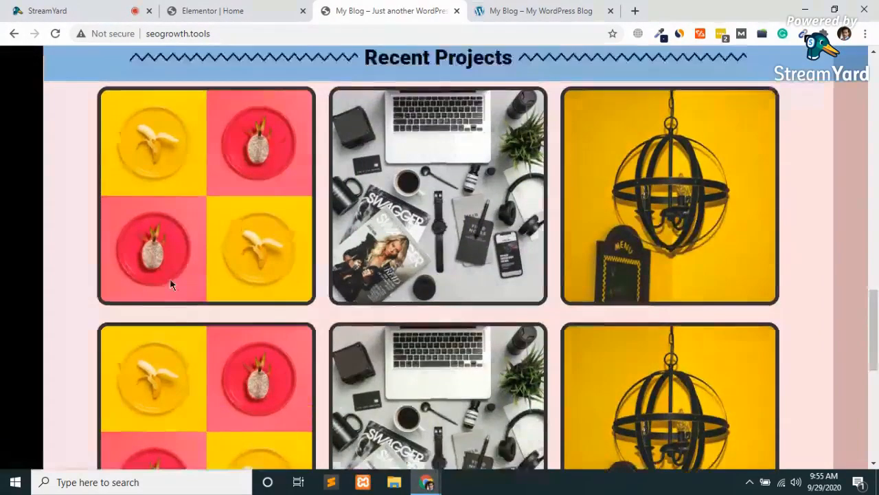
scroll(171, 284, "down", 7)
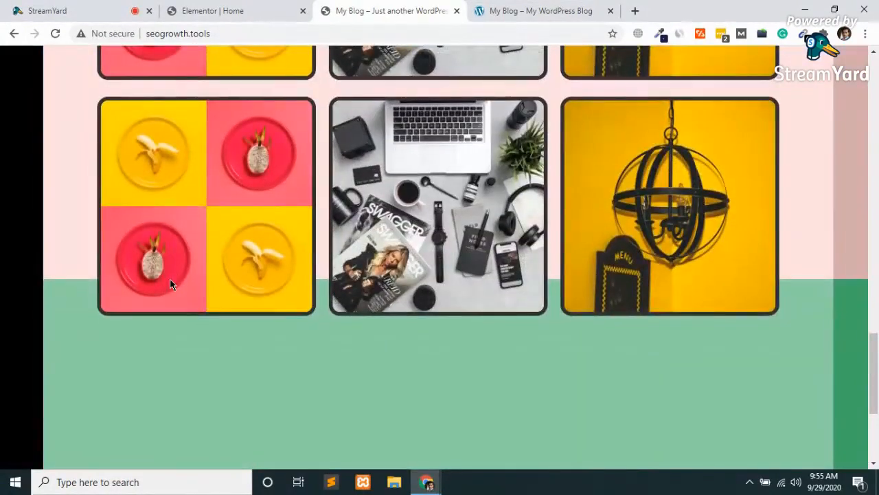
scroll(171, 285, "up", 1)
scroll(171, 284, "up", 2)
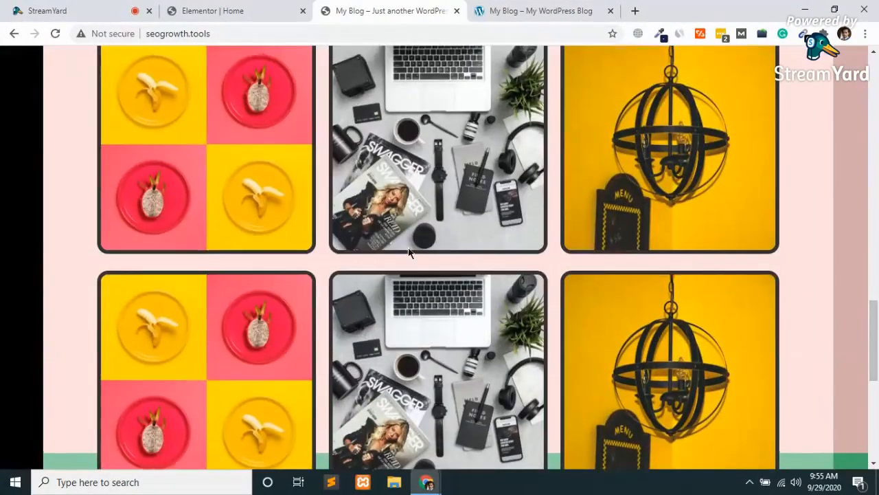
scroll(264, 289, "up", 3)
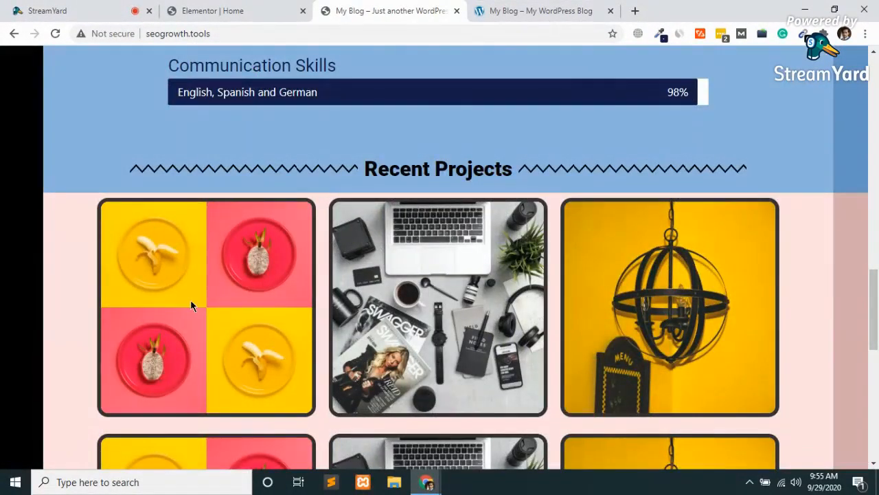
scroll(191, 305, "down", 3)
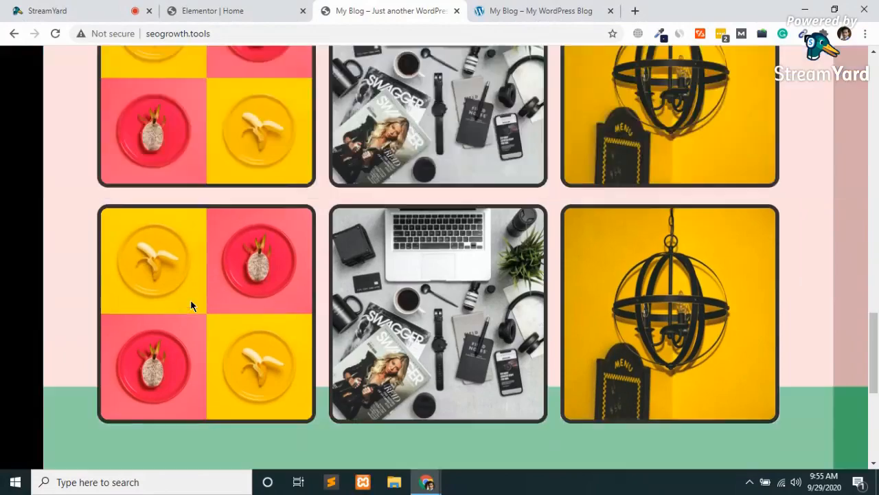
Return to the Elementor editor, delete the lower image carousel in the Recent Projects section and update the page.
left_click(241, 6)
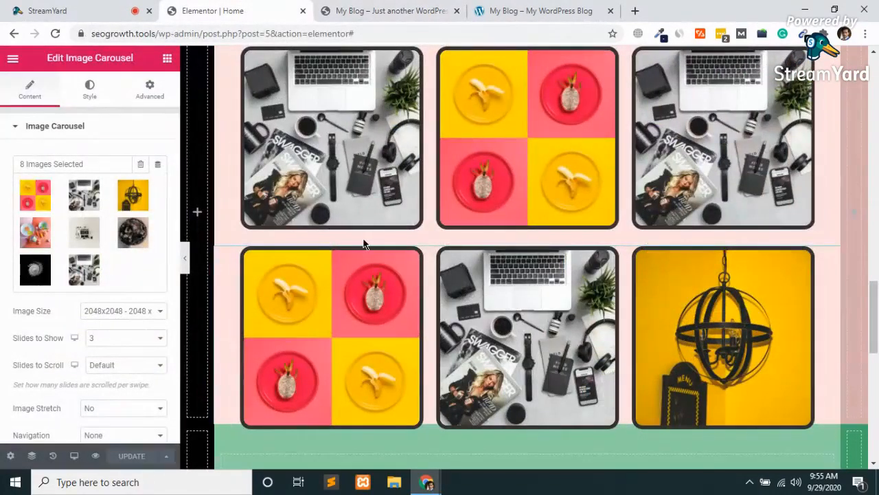
scroll(364, 244, "up", 2)
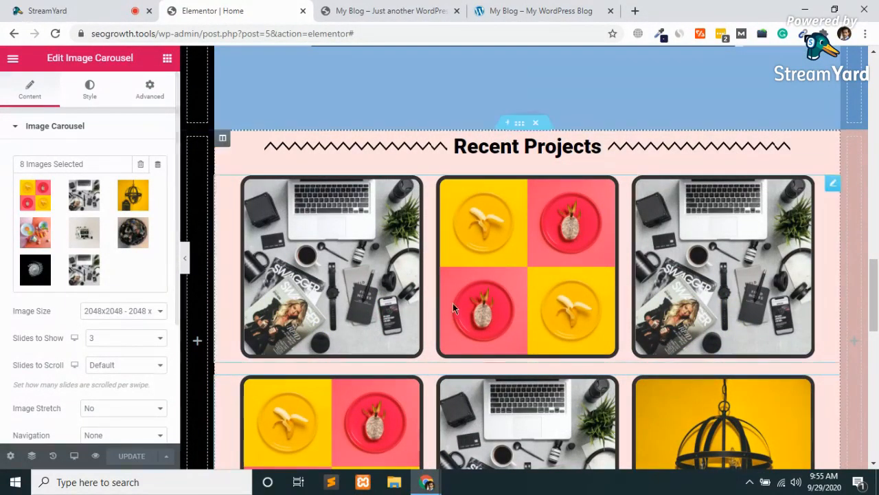
left_click(89, 91)
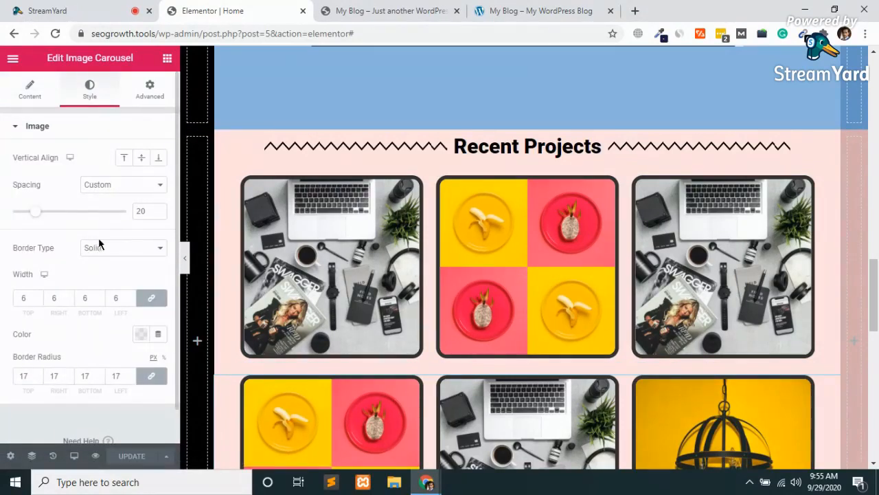
scroll(472, 351, "down", 1)
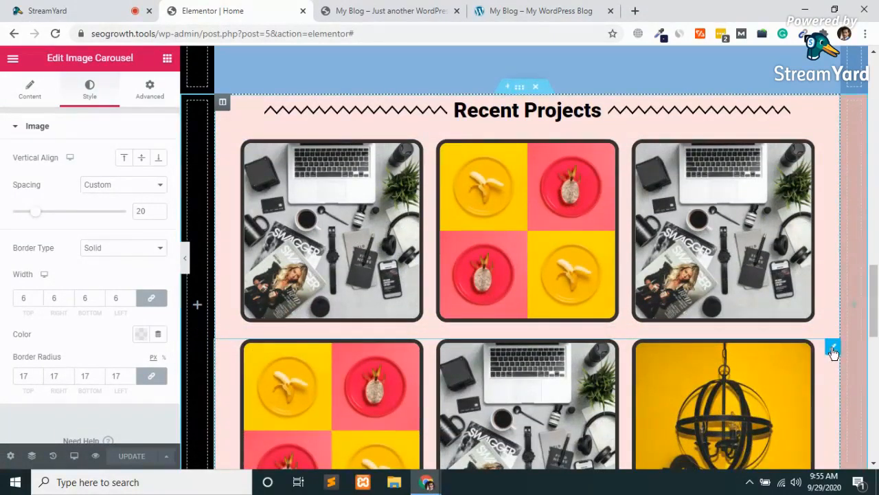
right_click(833, 351)
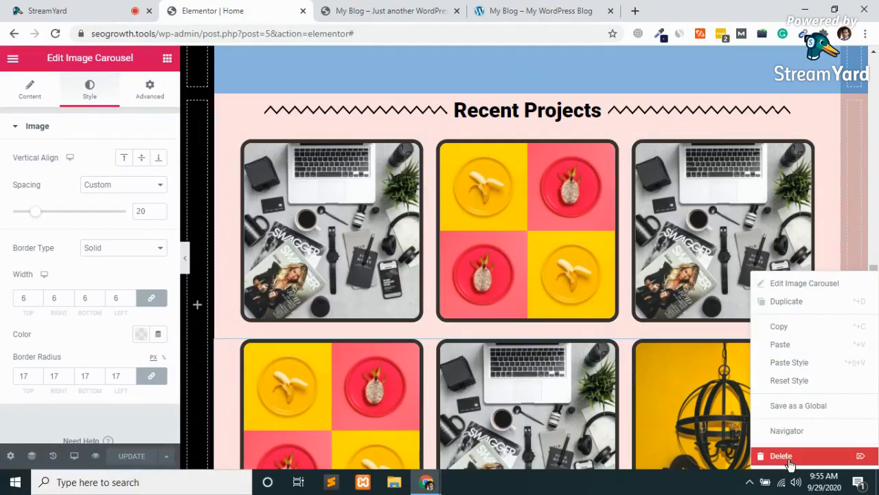
key("Delete")
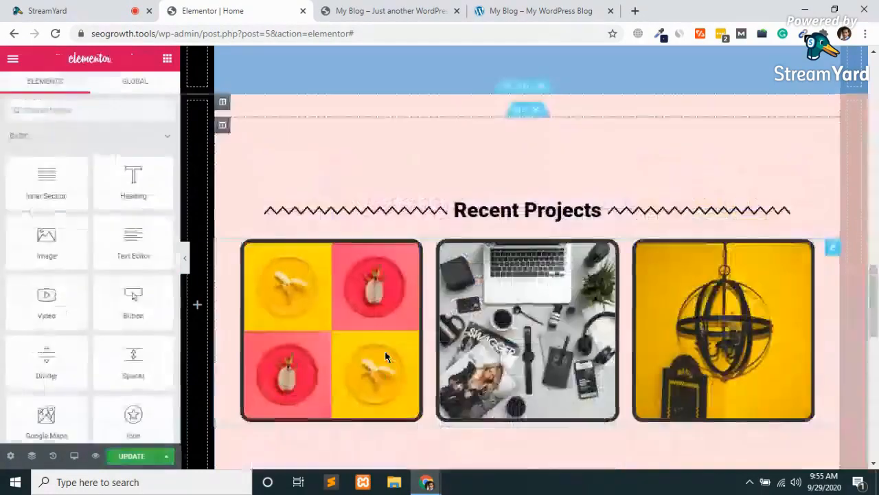
left_click(130, 456)
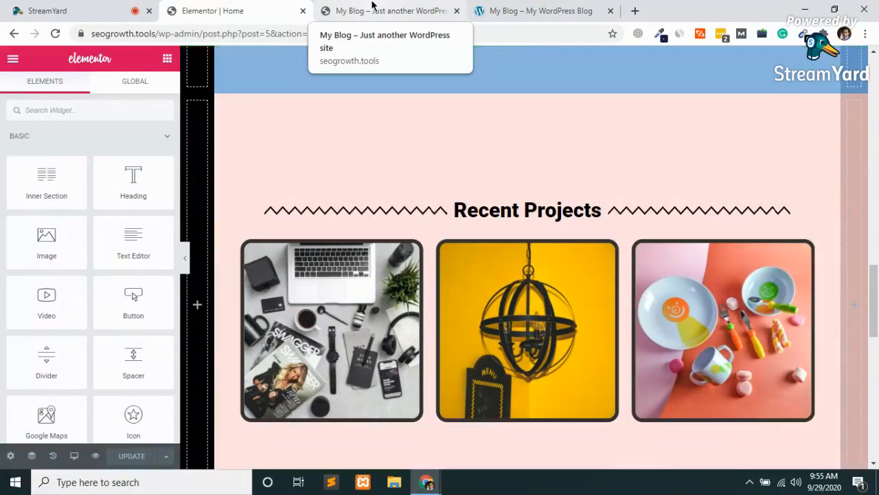
Switch to the live seogrowth.tools page, reload it and check the Recent Projects section with its single carousel.
left_click(371, 6)
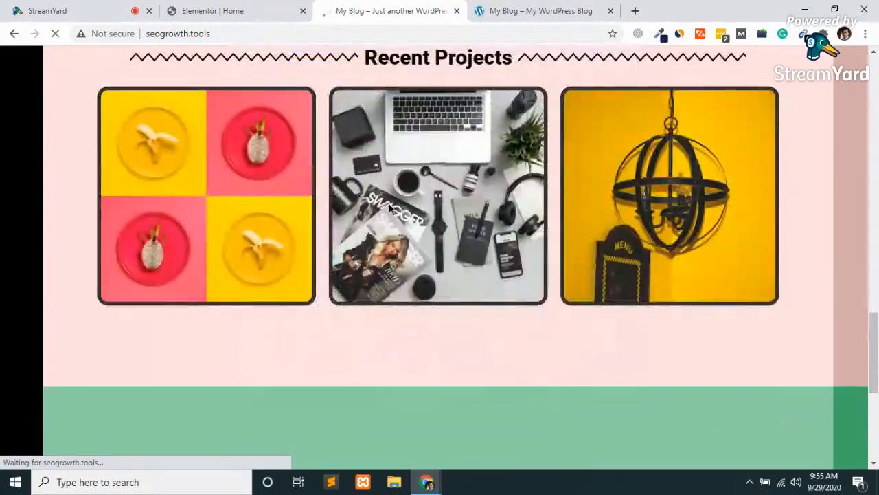
scroll(403, 276, "down", 2)
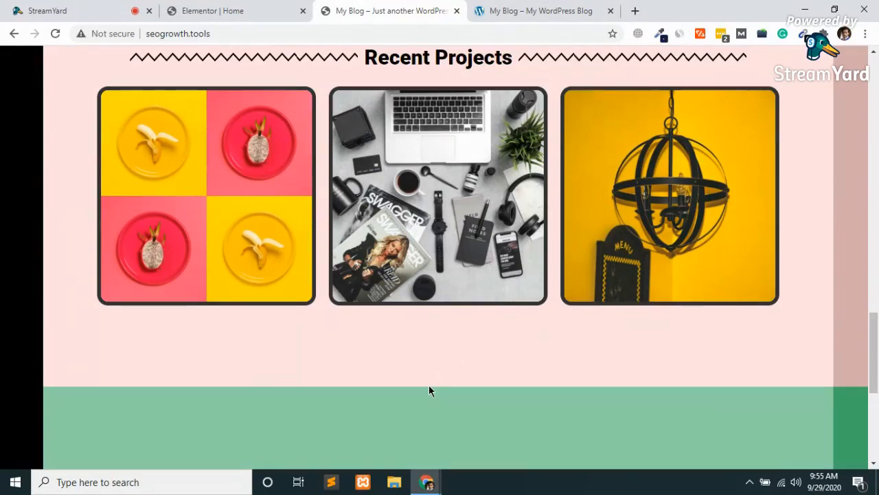
scroll(474, 426, "up", 1)
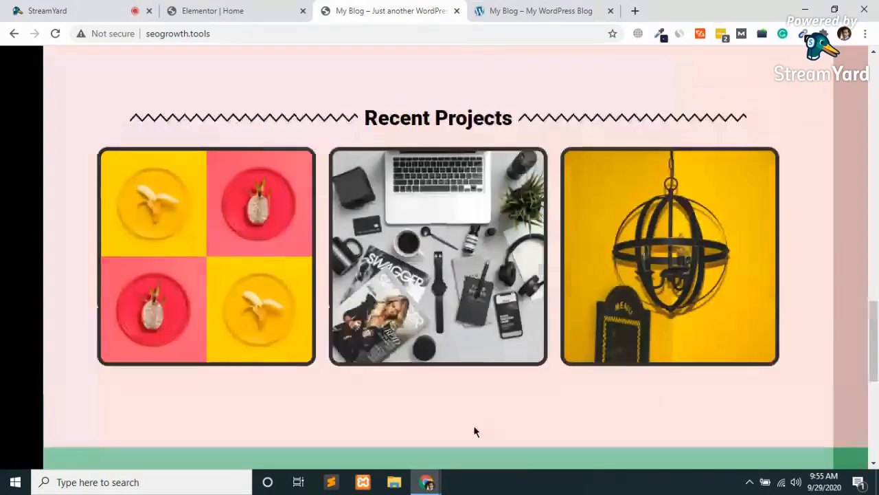
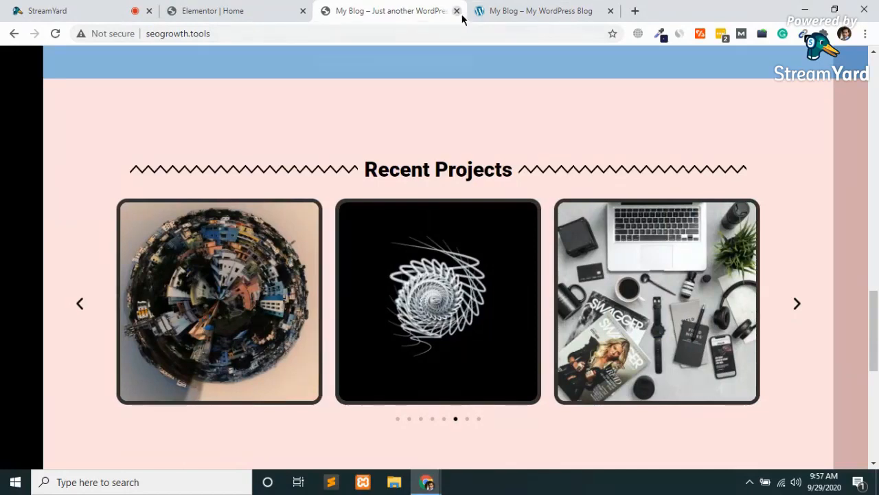
In the Elementor editor, replace the remaining Recent Projects image carousel with a Basic Gallery widget below the heading.
left_click(220, 9)
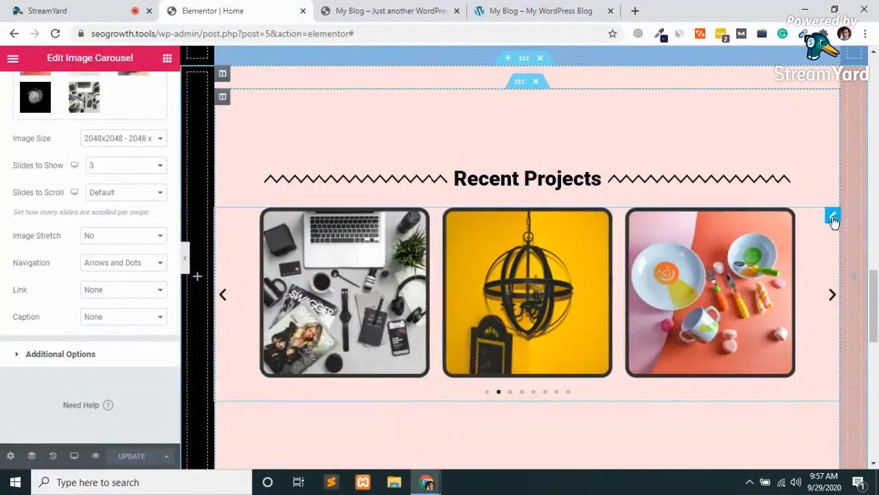
right_click(833, 220)
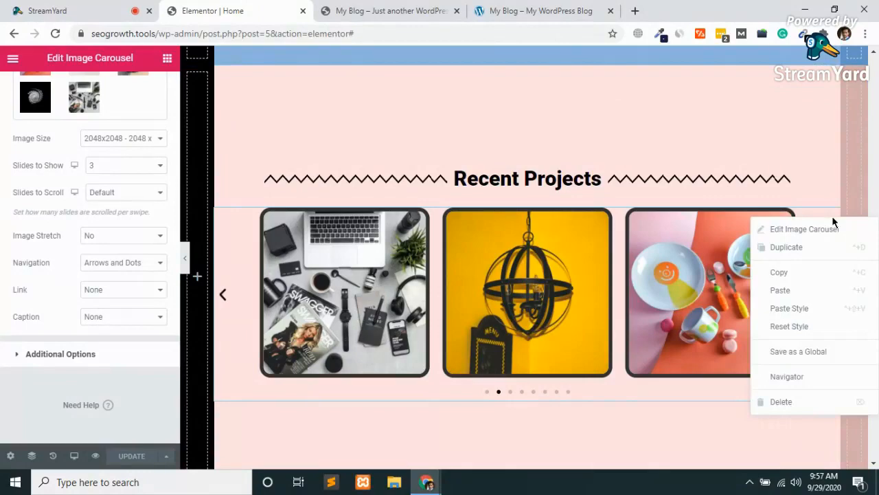
left_click(794, 406)
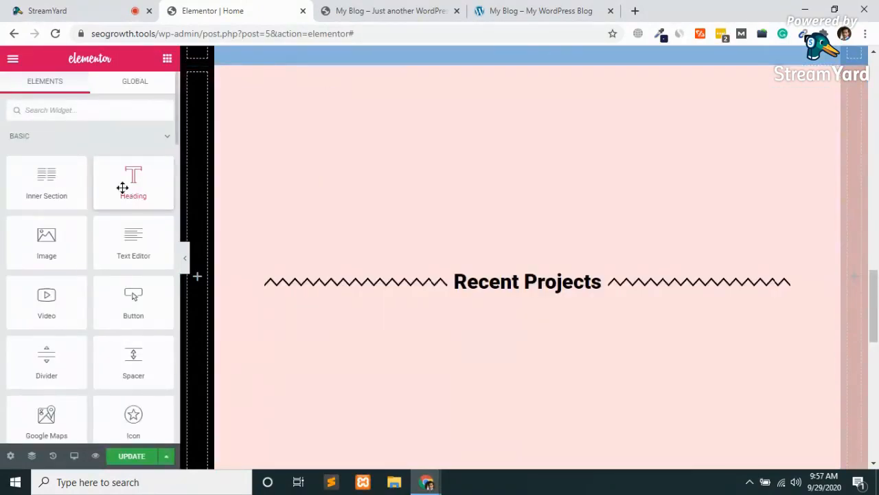
left_click(66, 109)
type("bas")
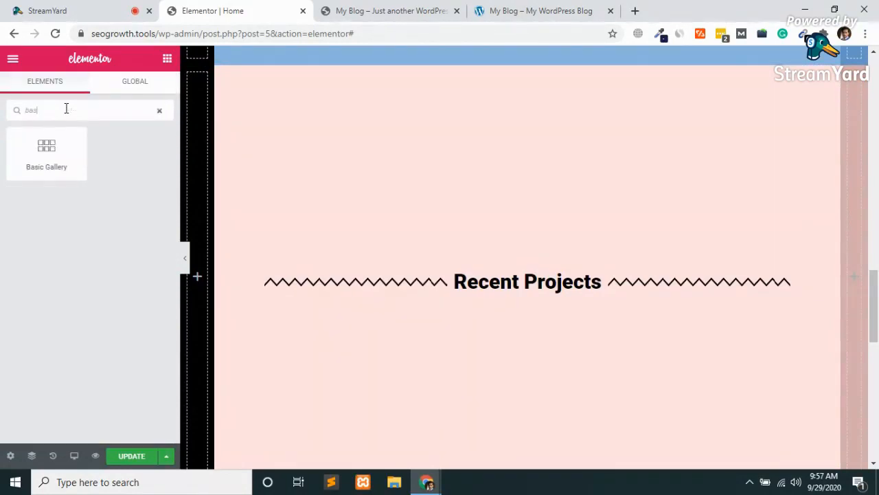
left_click_drag(46, 147, 535, 295)
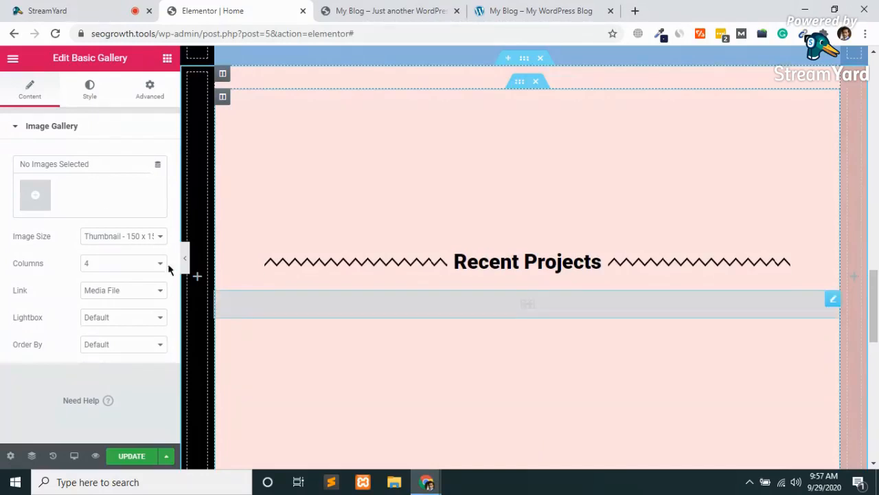
Fill the gallery with the eight project images from the media library, moving one of the two laptop flat-lay images to the end.
left_click(29, 196)
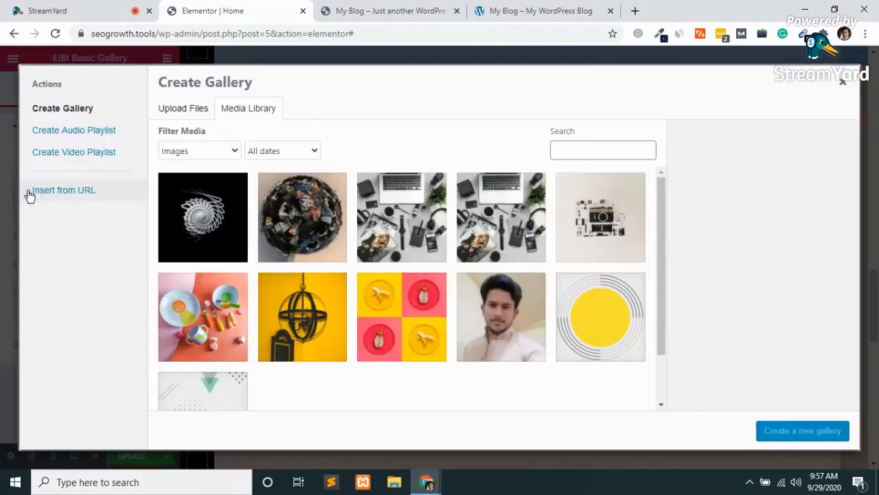
left_click(201, 214)
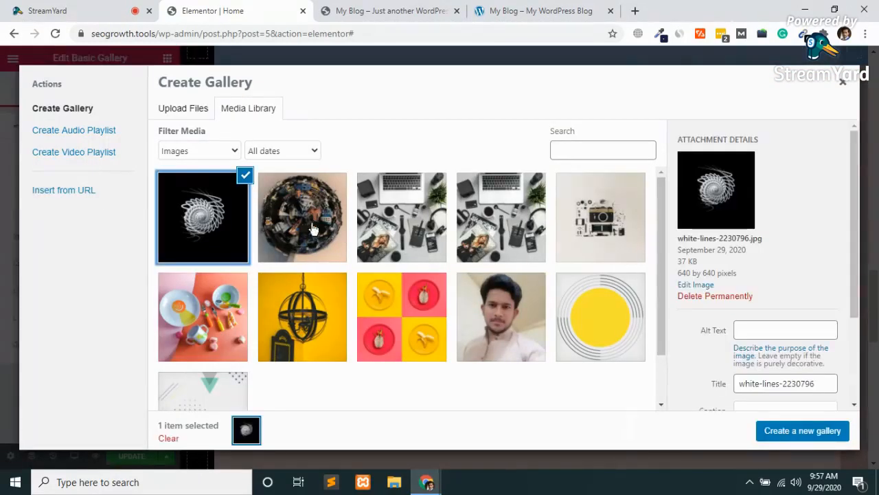
left_click(405, 213, "shift")
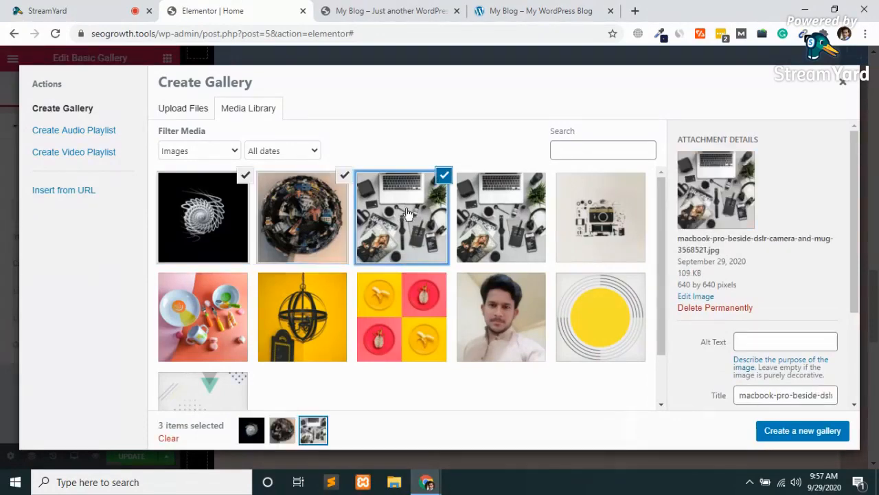
left_click(616, 220, "shift")
left_click(302, 329, "shift")
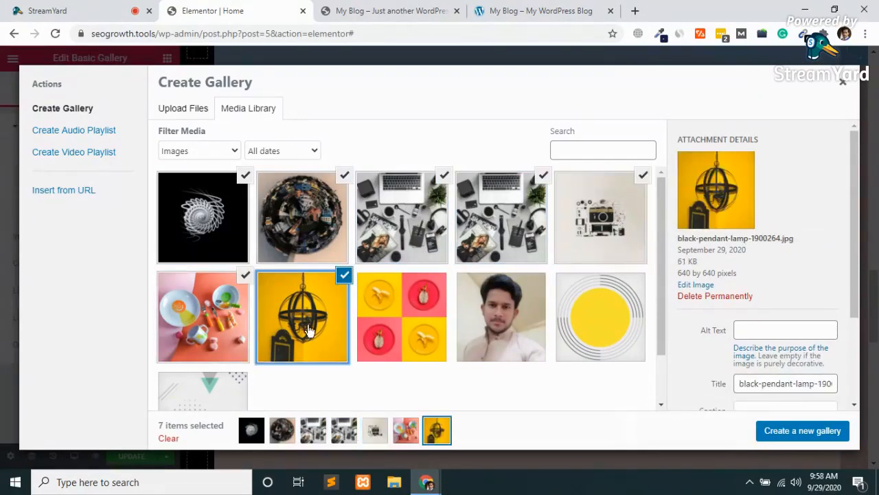
left_click(390, 338, "shift")
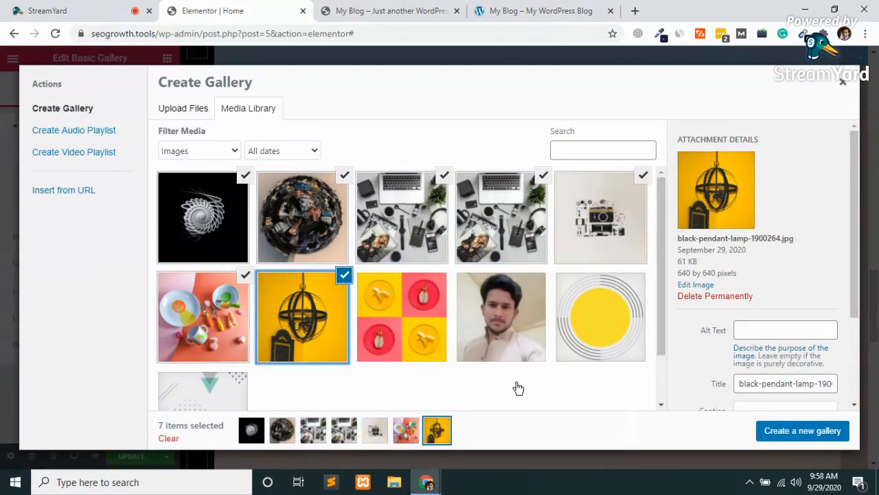
left_click(832, 431)
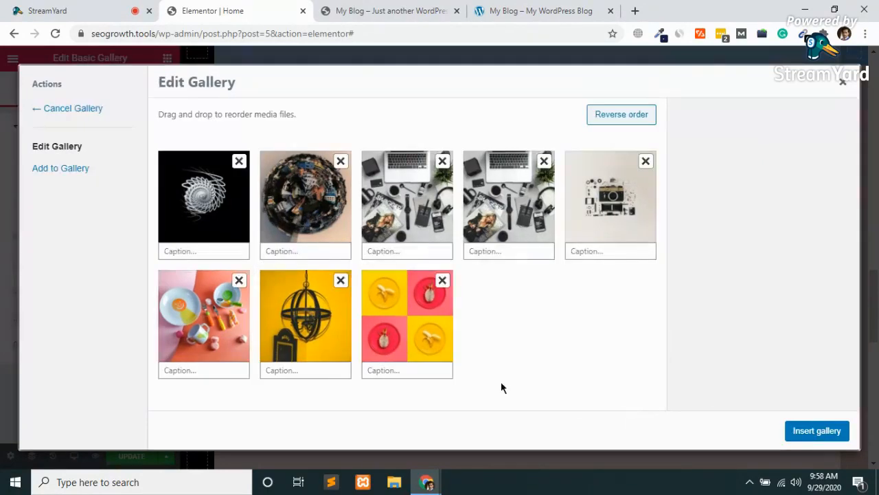
left_click_drag(496, 207, 397, 338)
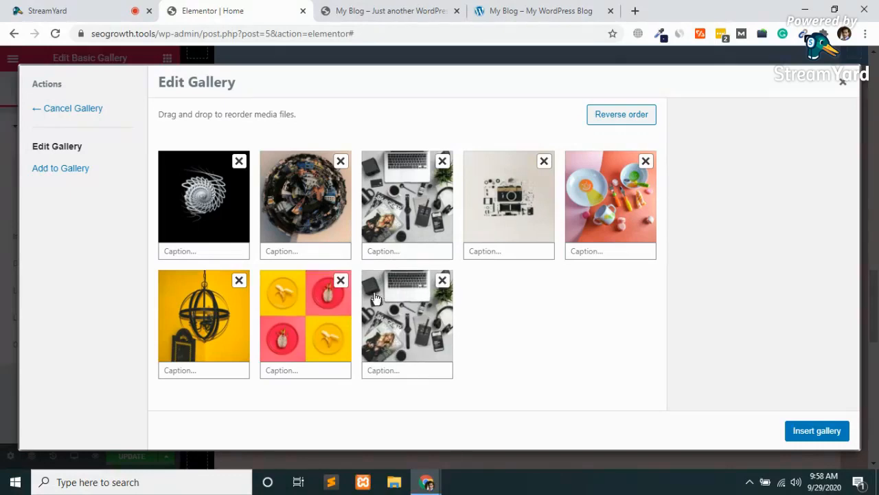
left_click(810, 432)
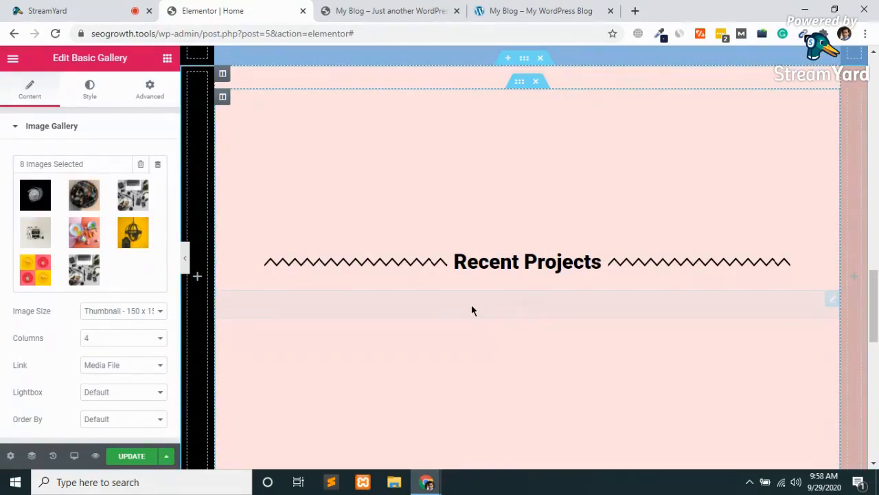
Set the gallery's image size to 2048x2048.
scroll(471, 311, "down", 3)
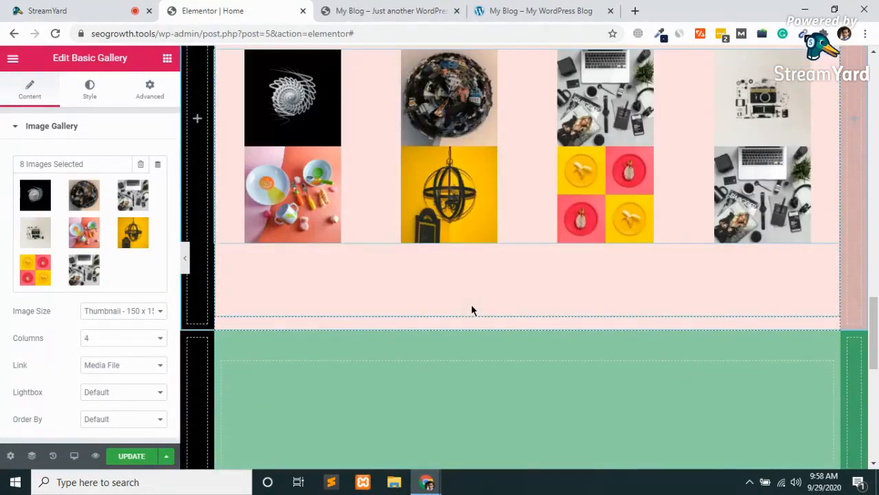
scroll(471, 309, "up", 2)
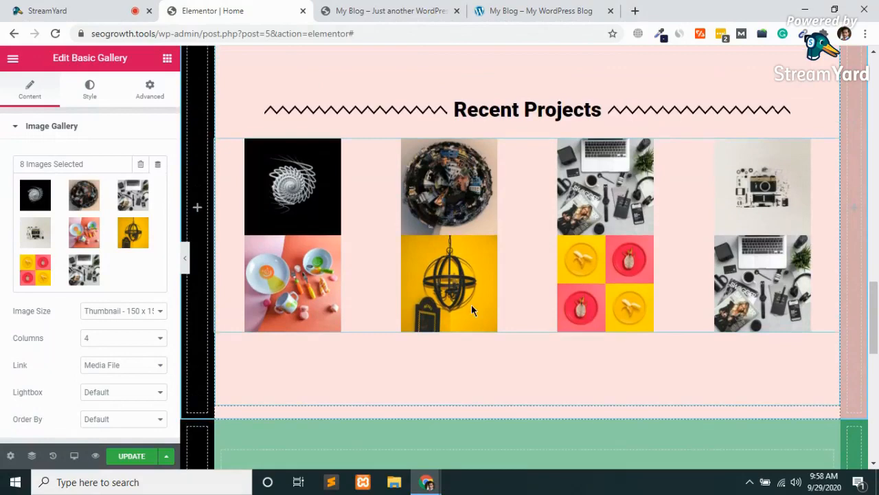
left_click(130, 311)
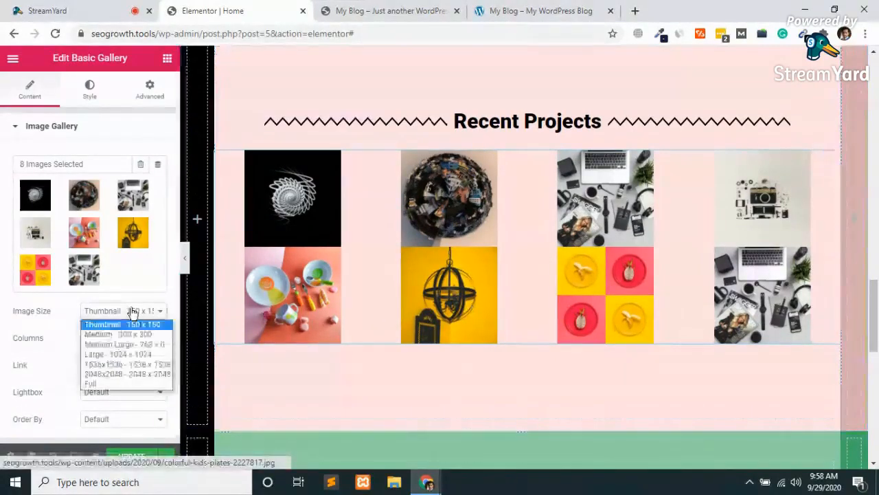
left_click(107, 374)
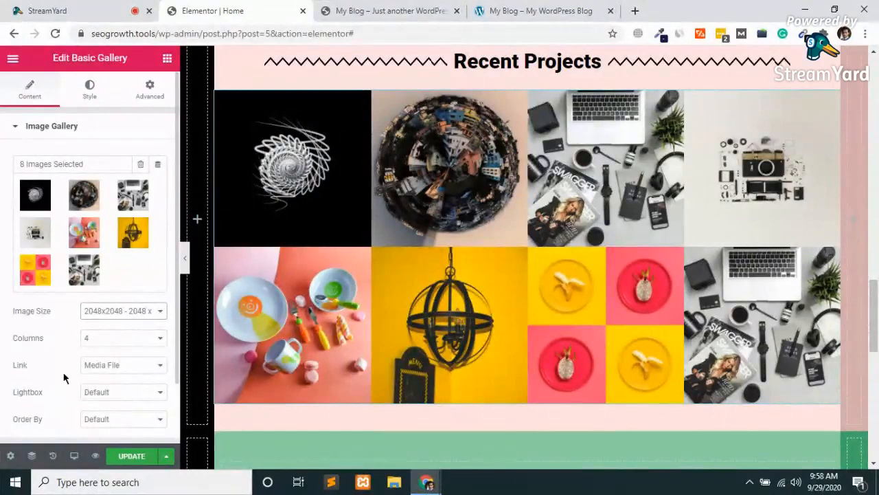
Set the gallery's Lightbox option to Yes.
left_click(105, 373)
left_click(93, 376)
left_click(103, 393)
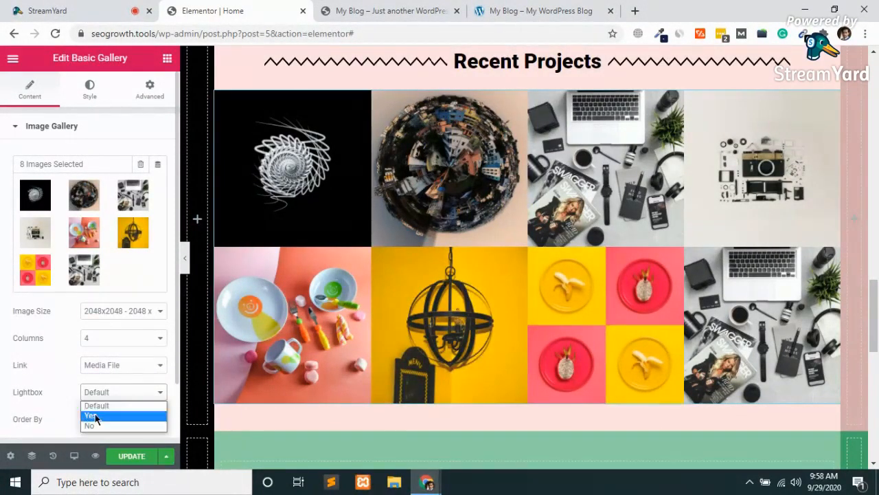
left_click(94, 416)
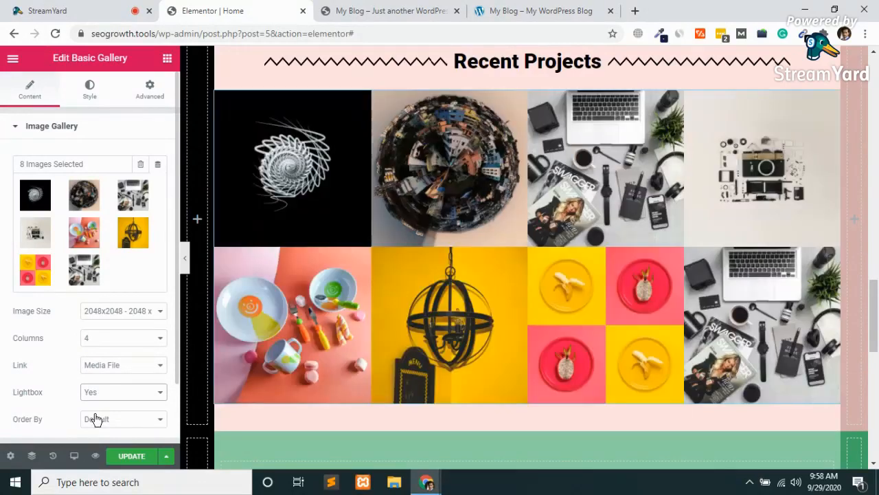
Try the gallery's Lightbox option at No, and set it back to Yes.
left_click(124, 394)
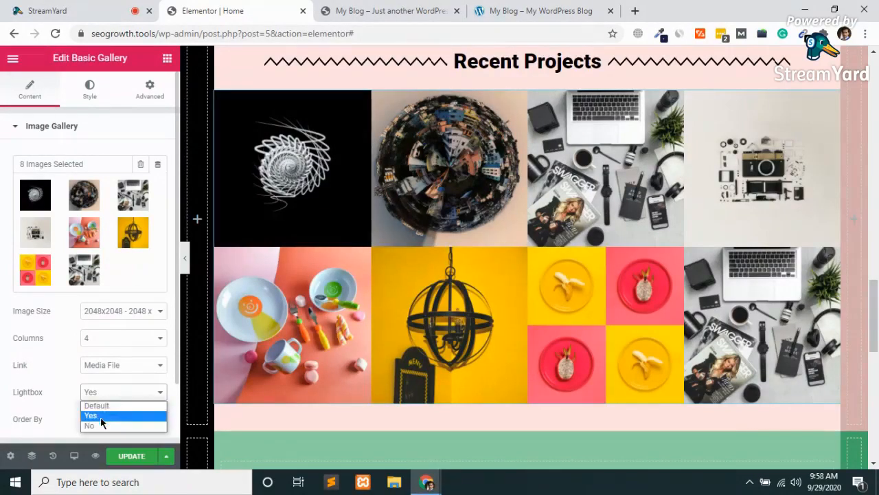
left_click(95, 426)
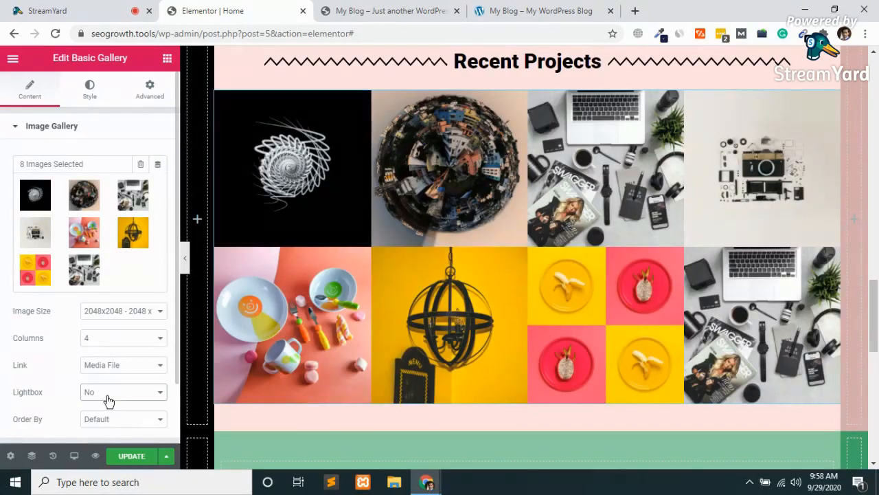
left_click(108, 399)
left_click(100, 416)
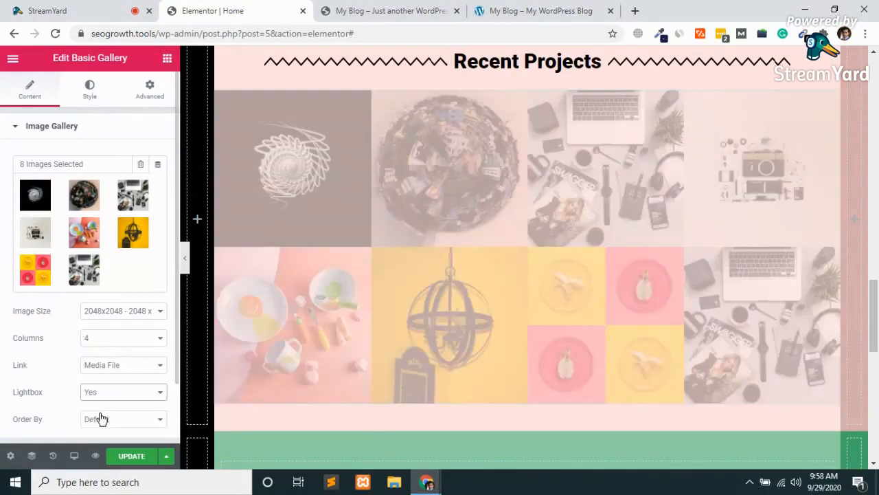
Set the gallery's Lightbox option to Default.
left_click(107, 421)
left_click(106, 421)
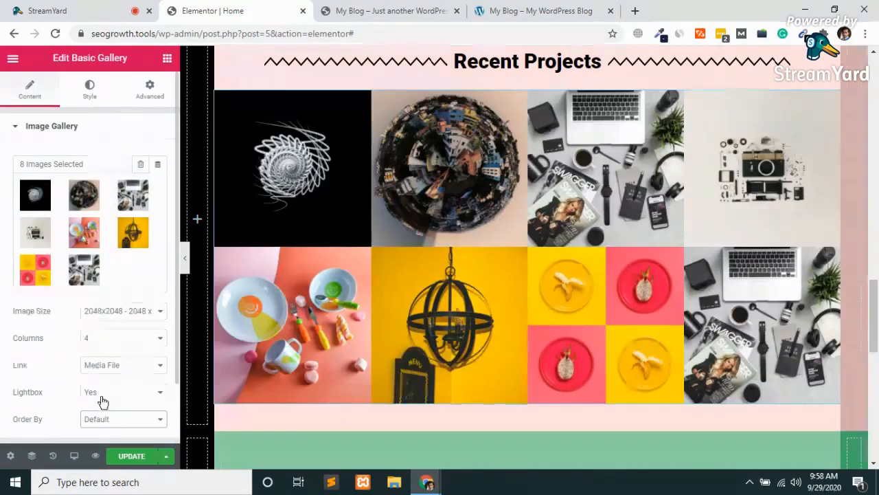
left_click(102, 394)
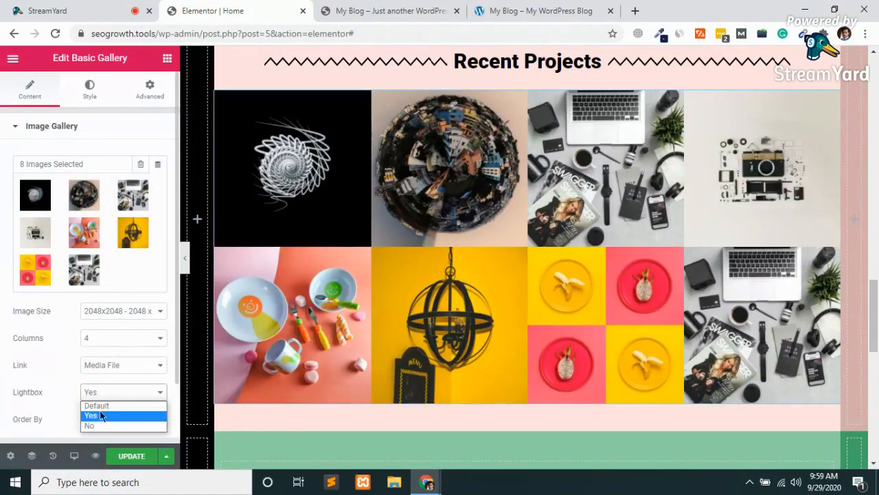
left_click(100, 406)
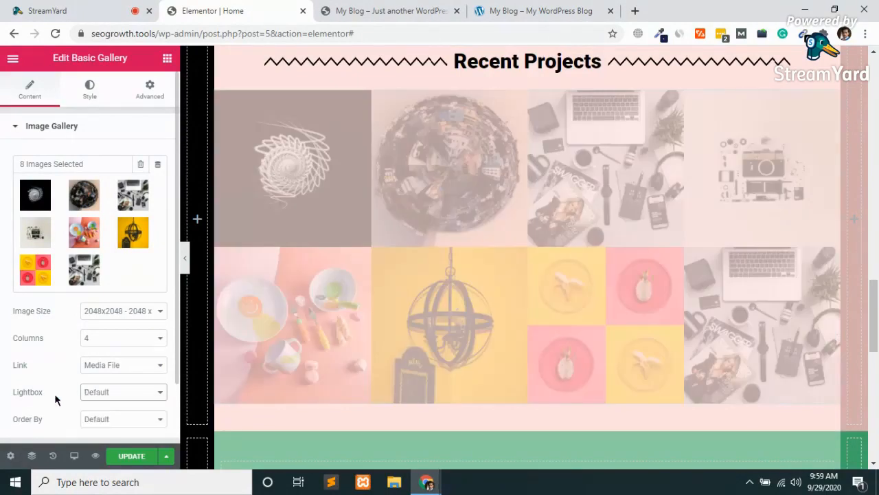
Give the gallery images custom spacing with a value of 6.
left_click(88, 94)
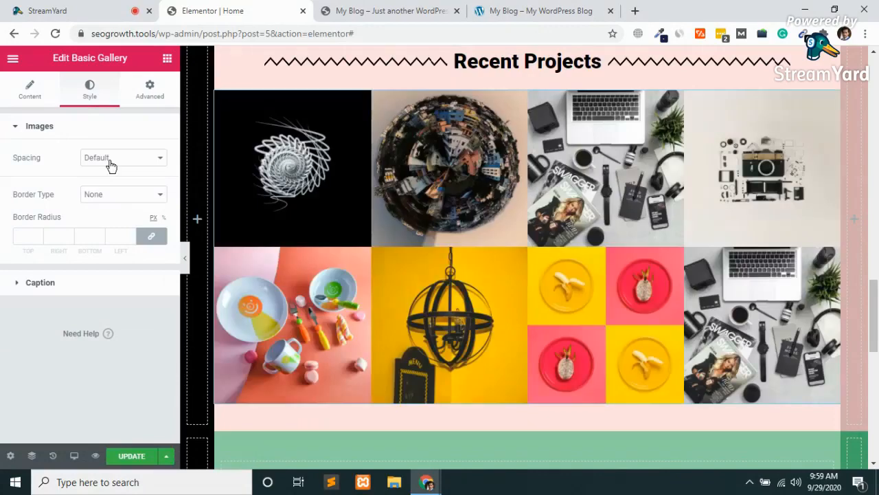
left_click(108, 164)
left_click(109, 180)
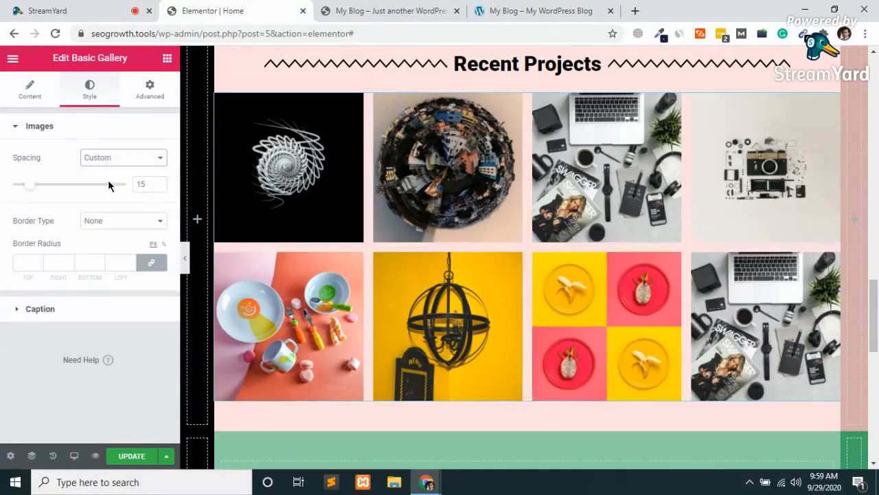
left_click_drag(28, 184, 90, 184)
left_click_drag(127, 220, 20, 209)
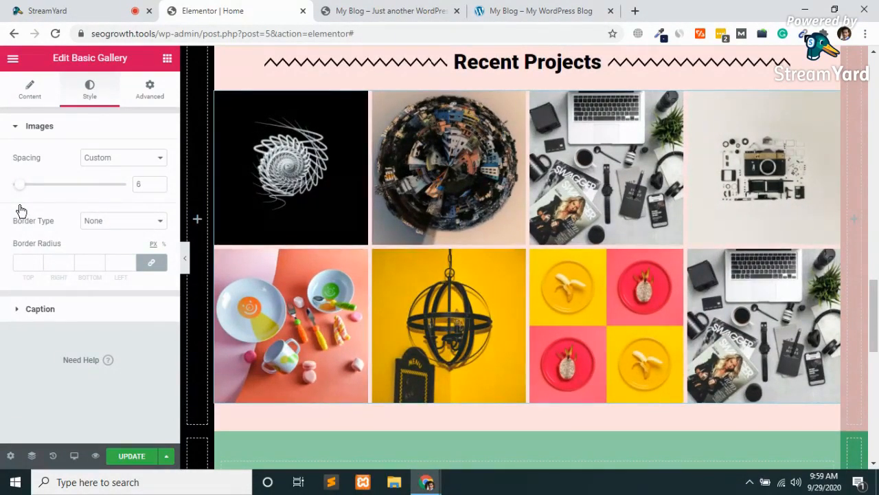
Add a solid border to the gallery images with a linked width of 3 on all sides.
left_click(111, 221)
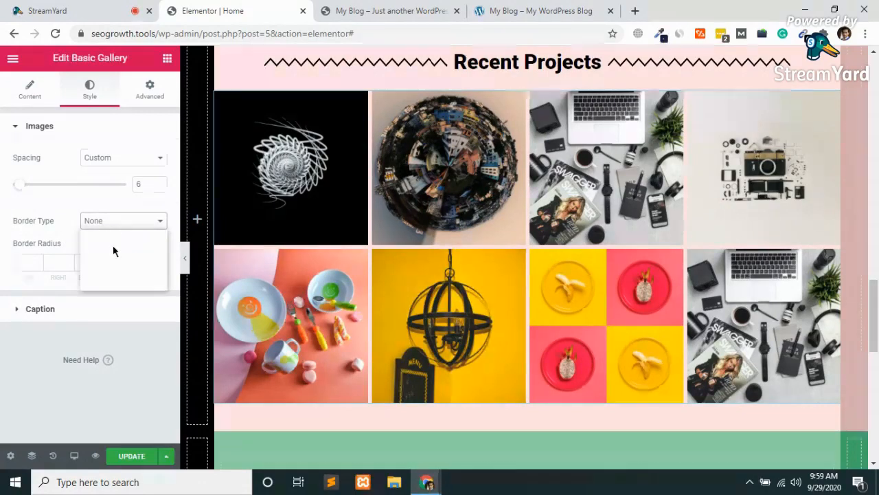
left_click(108, 246)
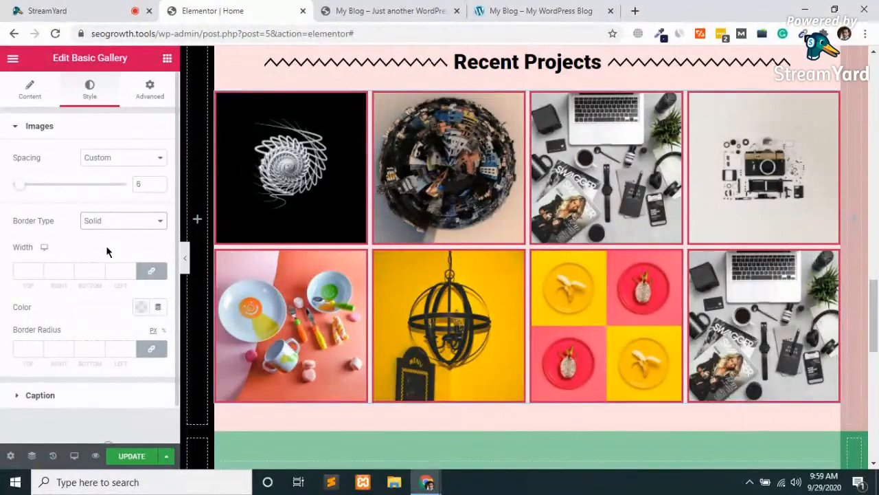
left_click(38, 270)
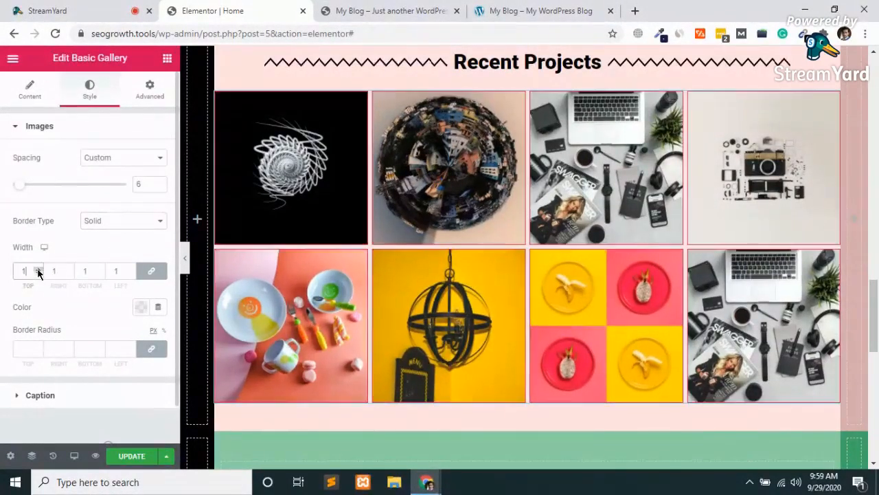
left_click(37, 270)
left_click(38, 269)
left_click(38, 269)
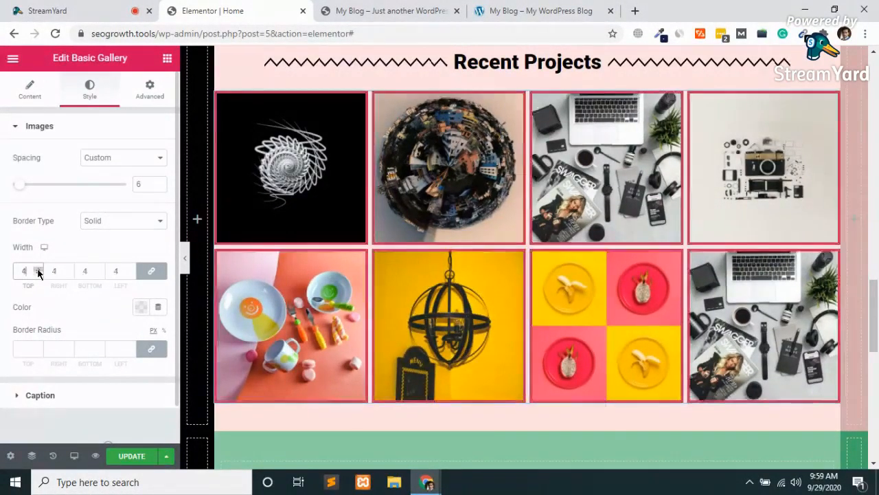
left_click(39, 274)
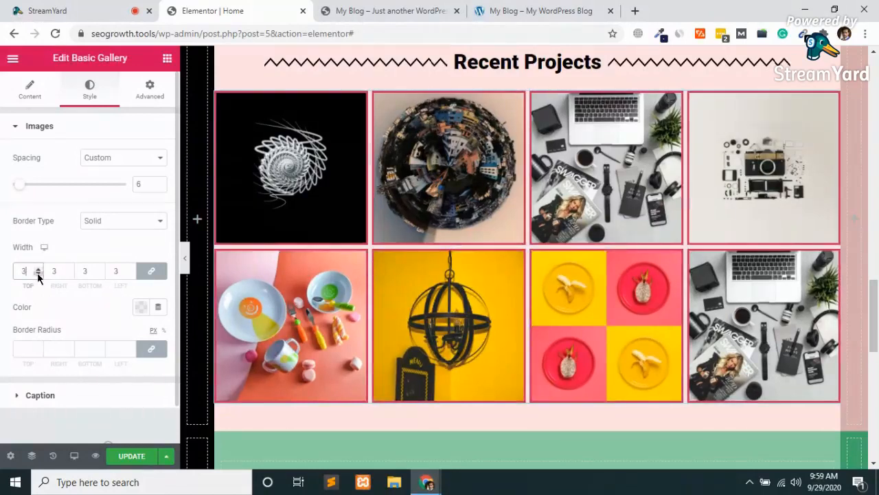
Set the gallery images' border color to black (#000000).
left_click(140, 310)
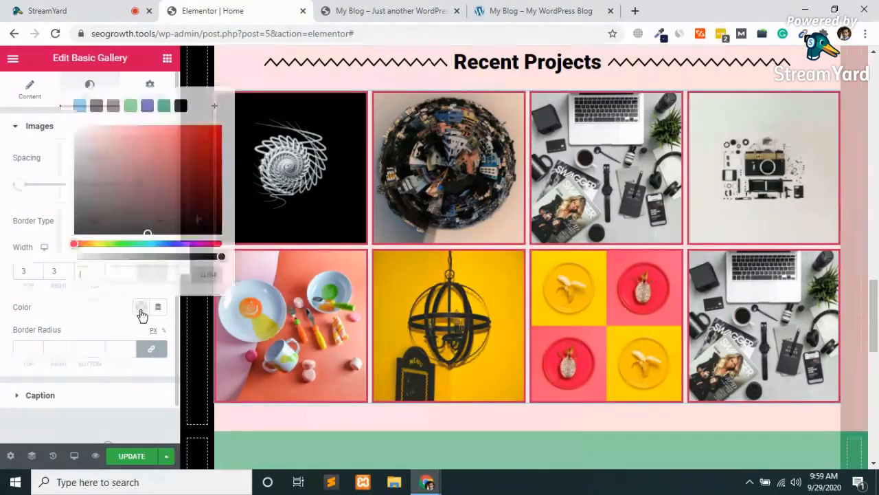
left_click(182, 107)
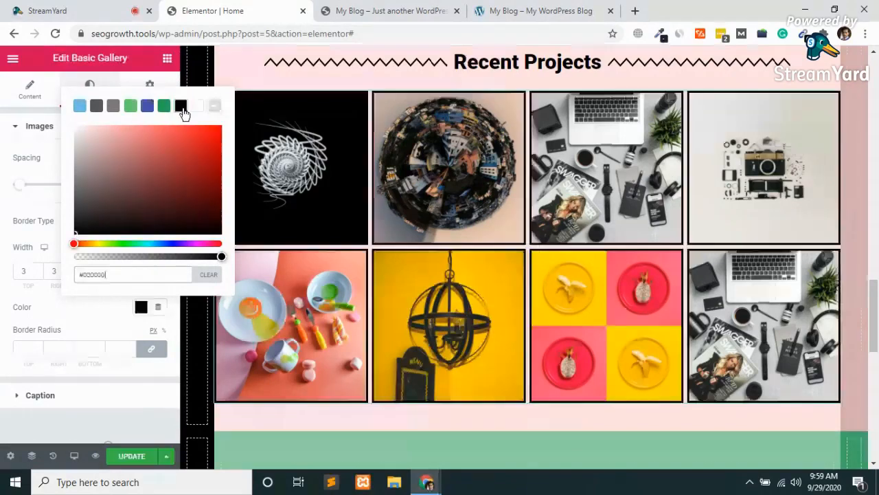
left_click(63, 415)
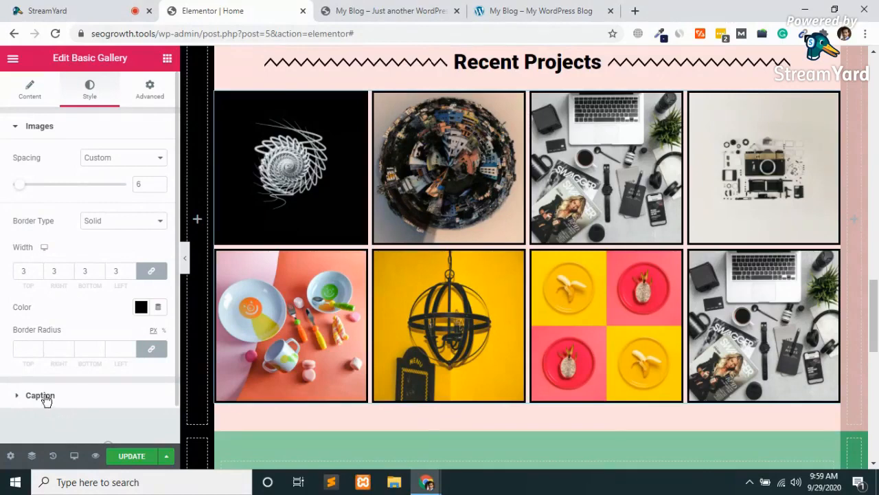
Check the gallery's caption Display options, leaving Show selected.
left_click(40, 396)
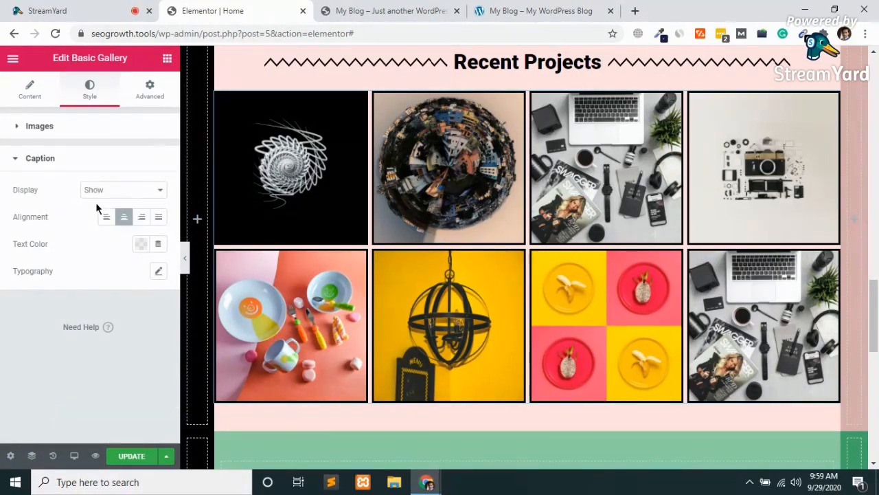
left_click(97, 192)
left_click(98, 199)
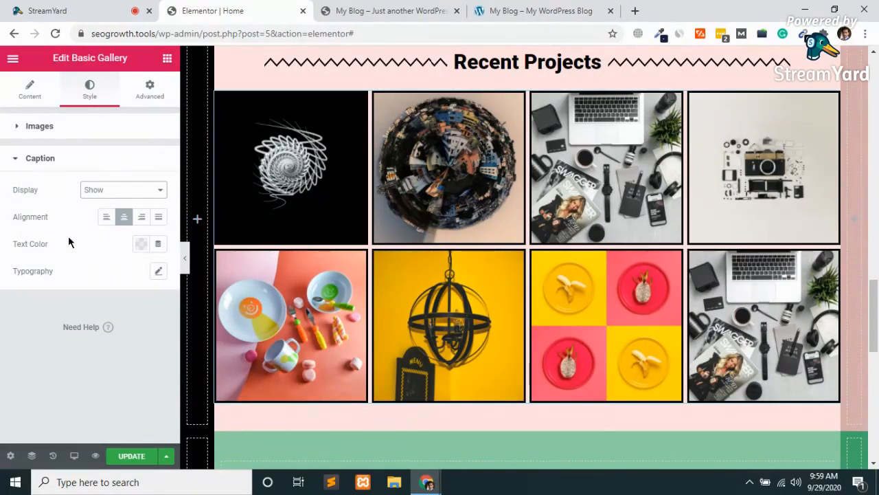
Try a linked margin of 1 px on all four sides of the gallery, and clear it.
left_click(145, 99)
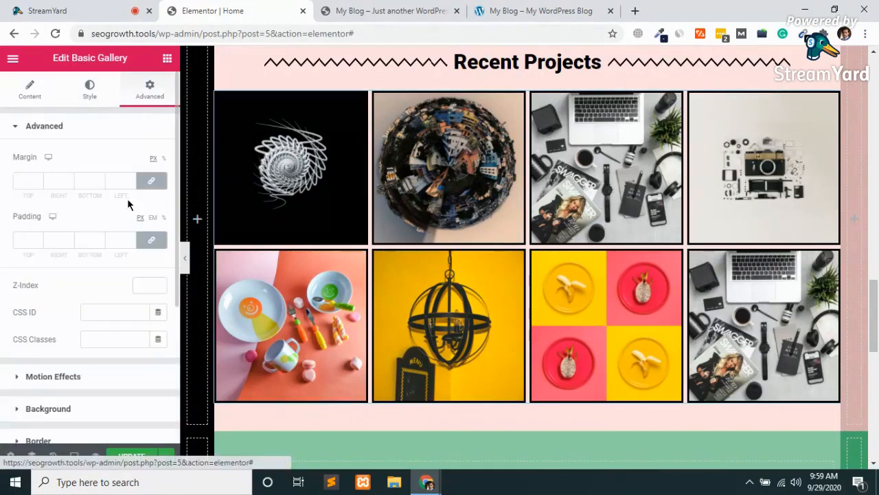
left_click(36, 180)
type("1")
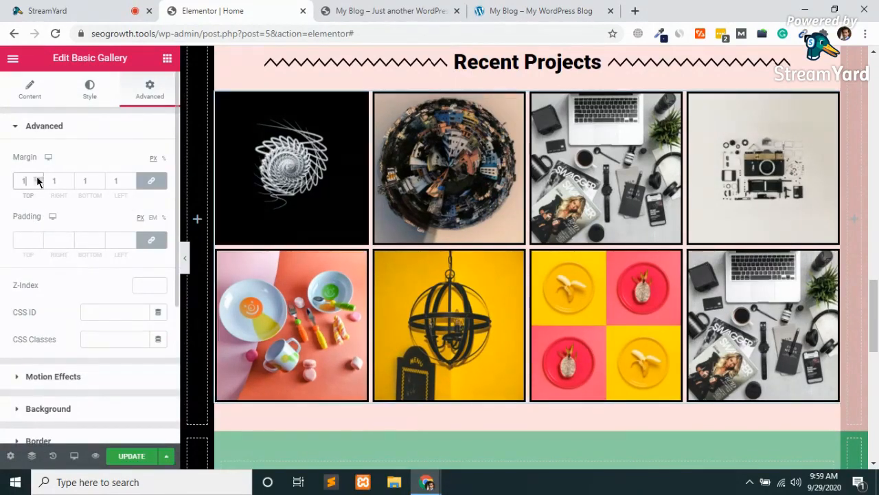
left_click(155, 186)
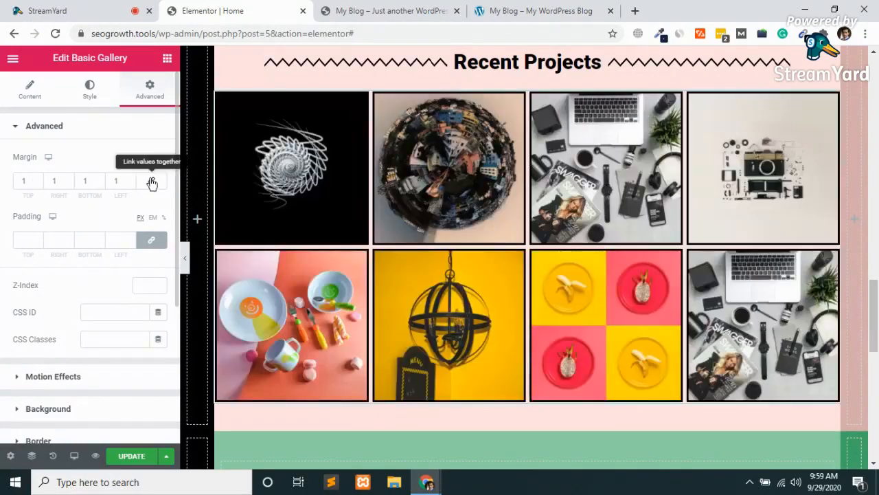
left_click(151, 180)
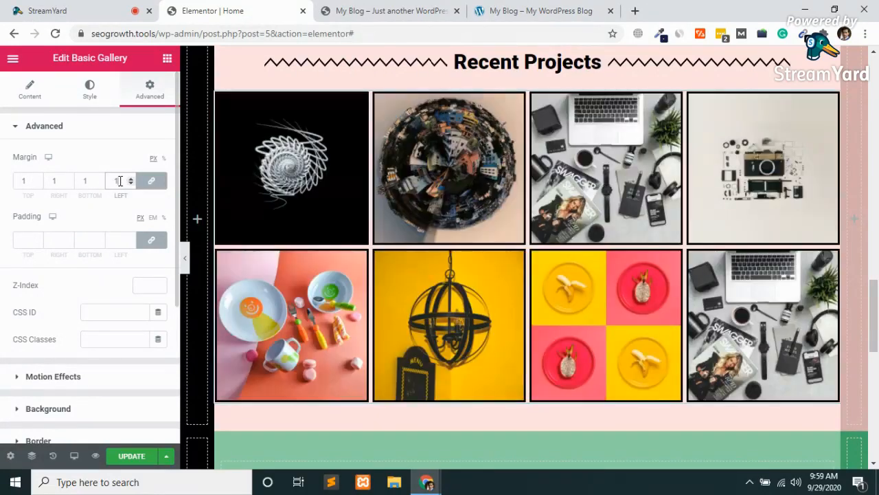
key("BackSpace")
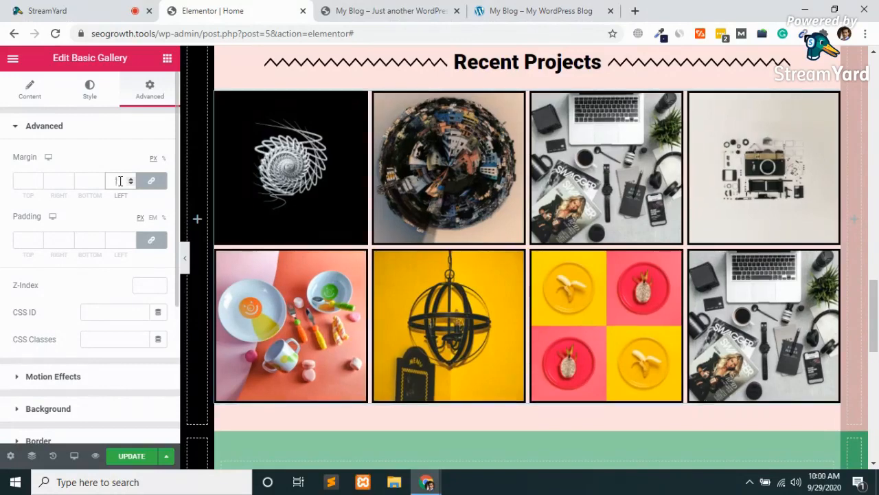
Unlink the gallery's margin values and set the right margin to 20 px.
left_click(151, 181)
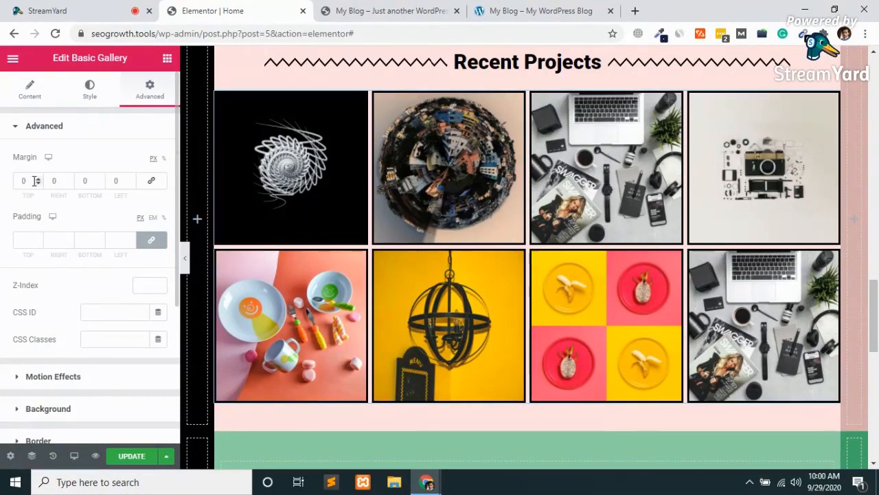
left_click(69, 178)
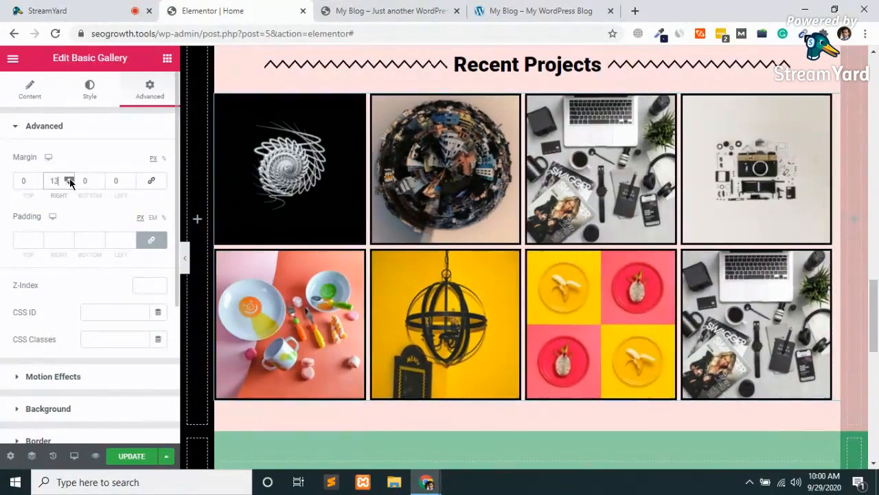
left_click(70, 179)
left_click(70, 178)
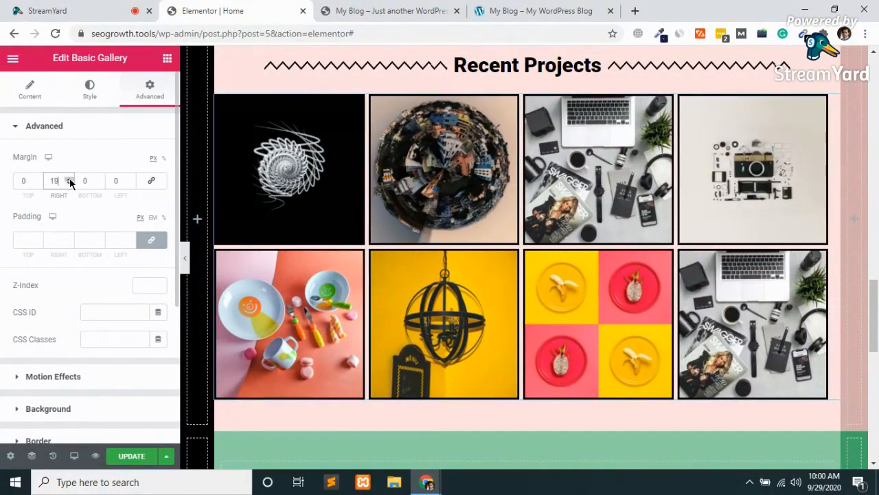
left_click(70, 179)
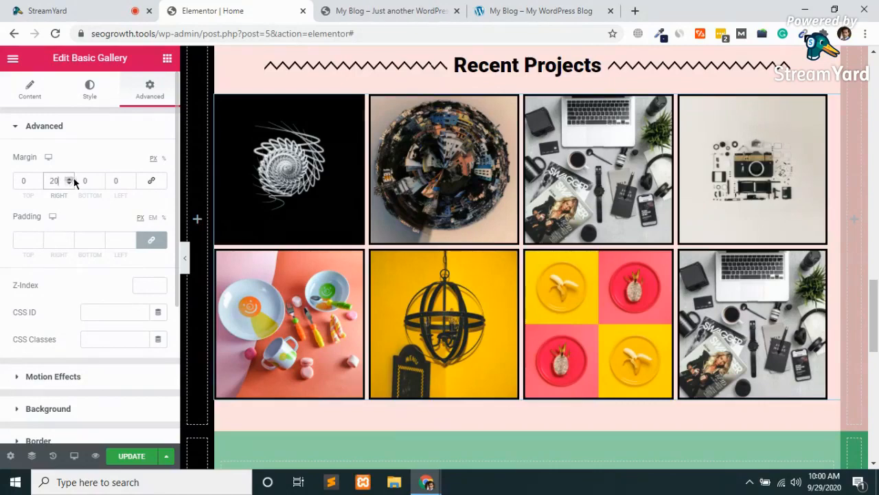
Set the gallery's left margin to 20 px.
left_click(131, 179)
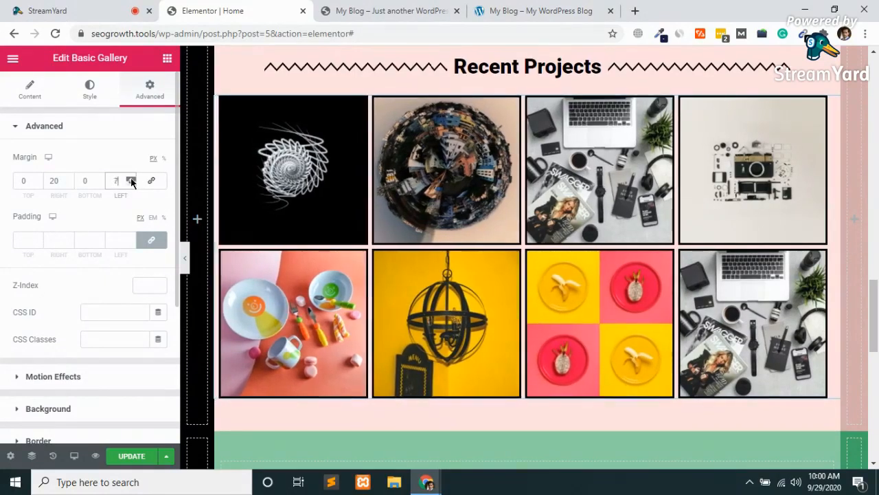
left_click(132, 178)
left_click(131, 179)
left_click(131, 179)
left_click(131, 179)
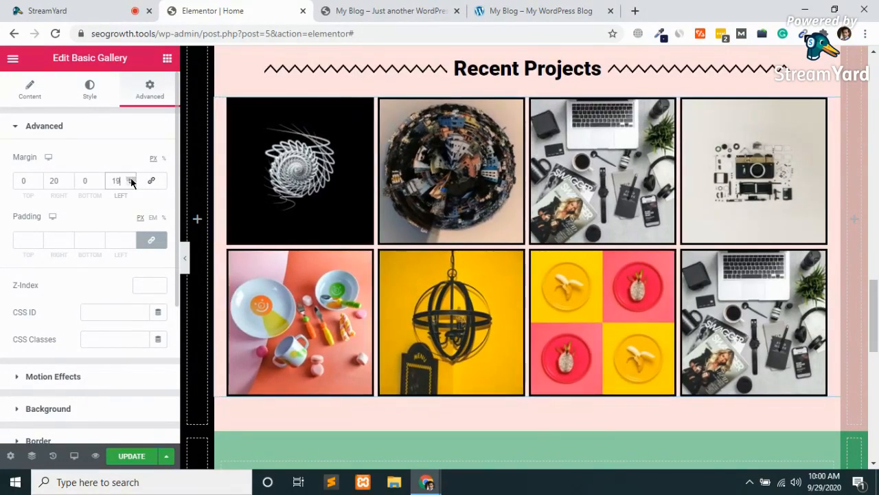
left_click(131, 178)
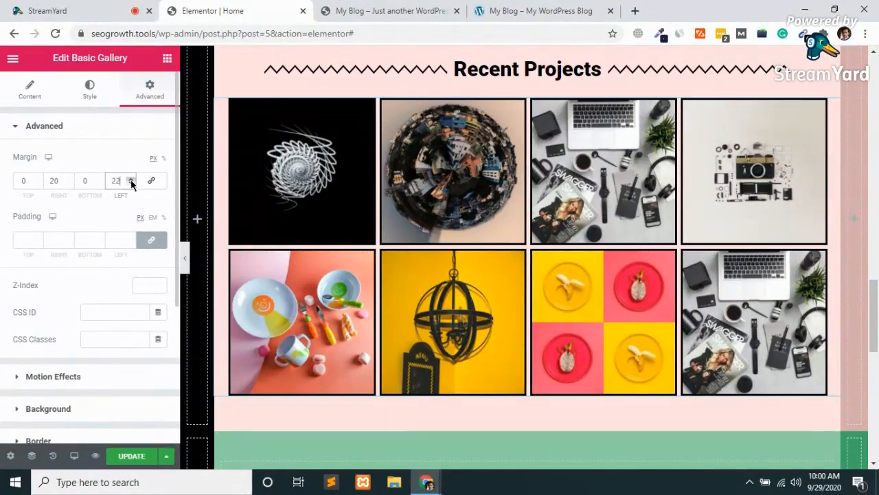
left_click(131, 183)
left_click(132, 183)
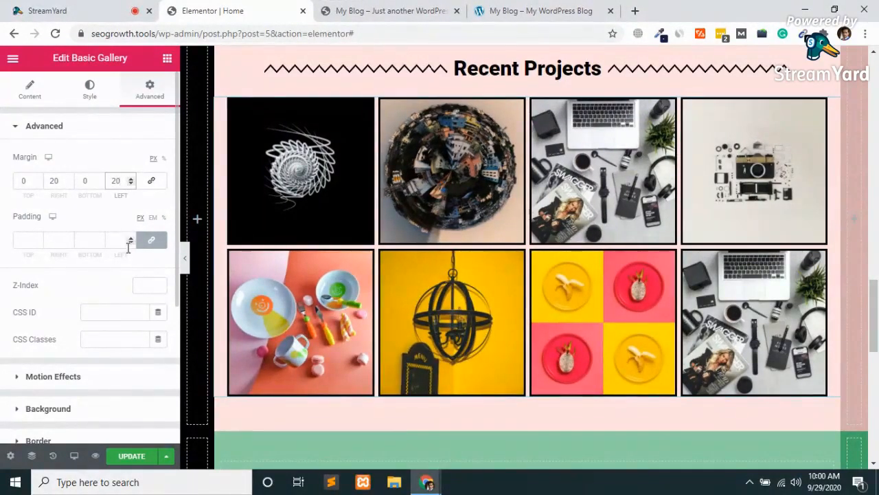
Update the Home page and reload the live site to check the Recent Projects gallery.
left_click(130, 458)
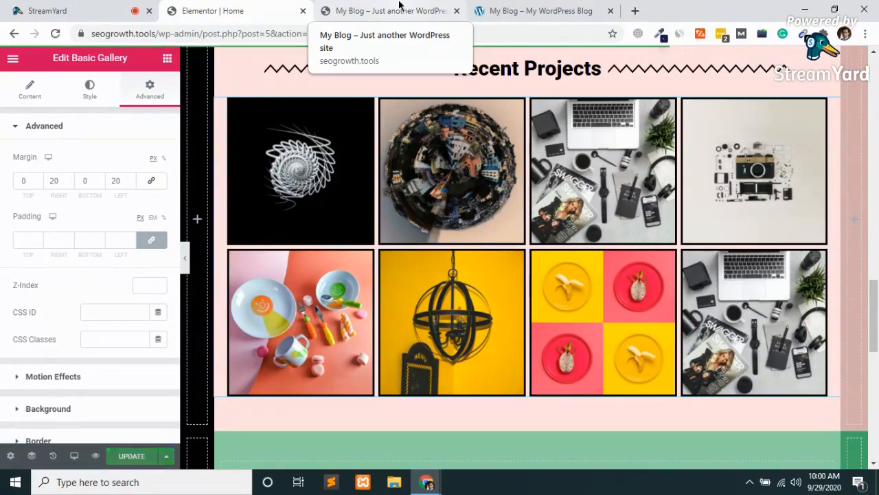
left_click(400, 8)
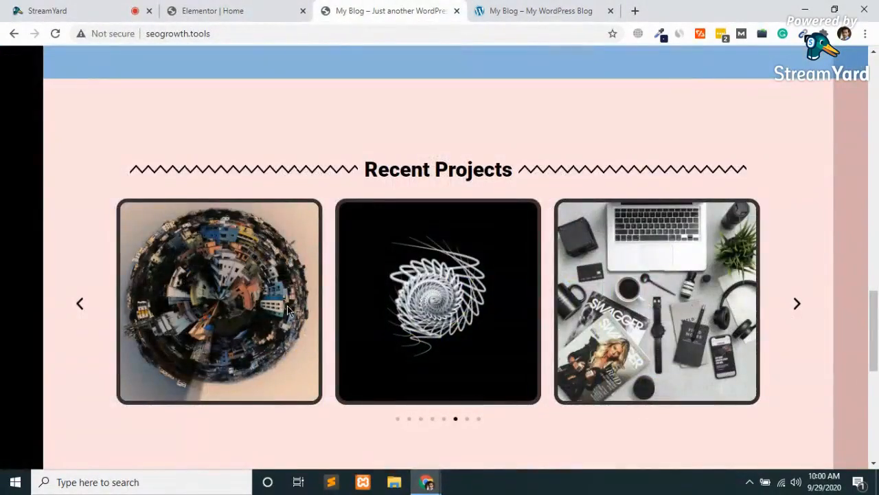
key("F5")
scroll(288, 311, "down", 2)
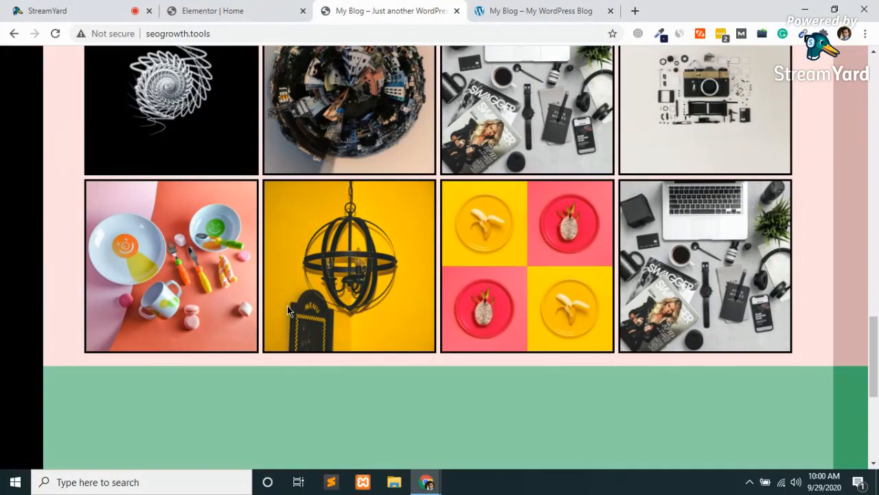
scroll(288, 306, "up", 3)
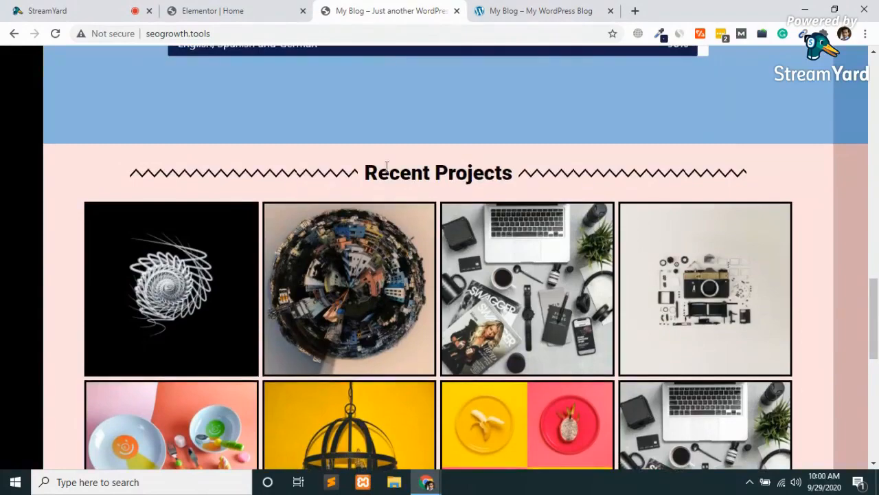
Open dapper.reviews in a new tab, examine its Latest Reviews in Home & Kitchen layout, and close the tab.
left_click(635, 10)
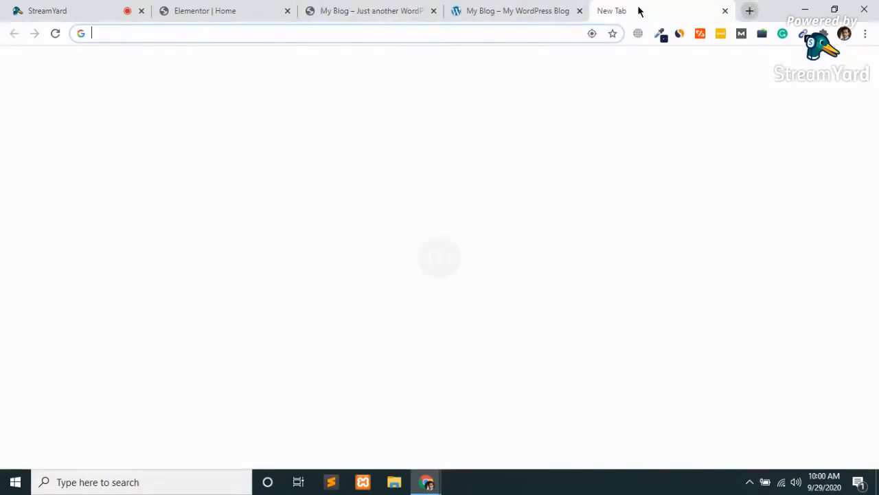
type("dapper.reviews")
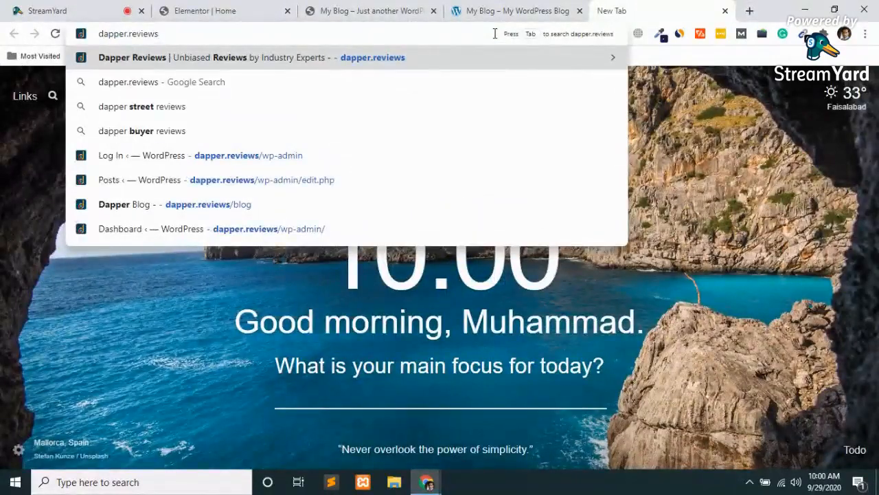
key("Return")
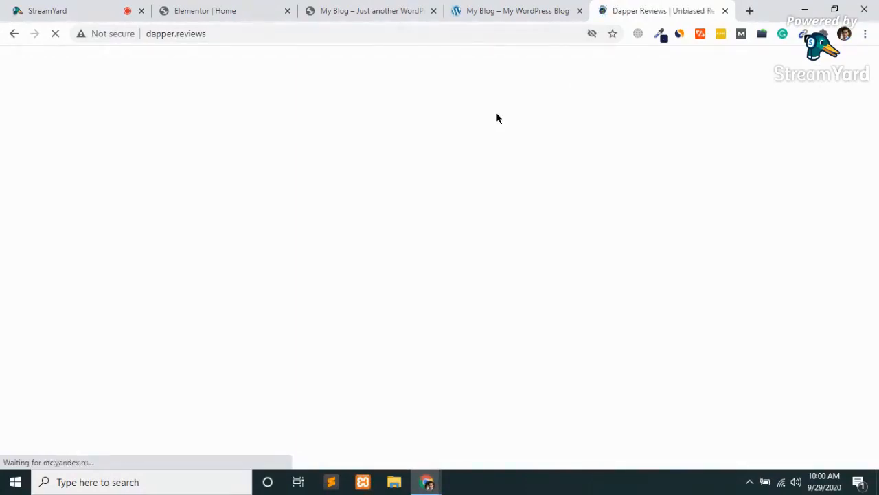
left_click(359, 8)
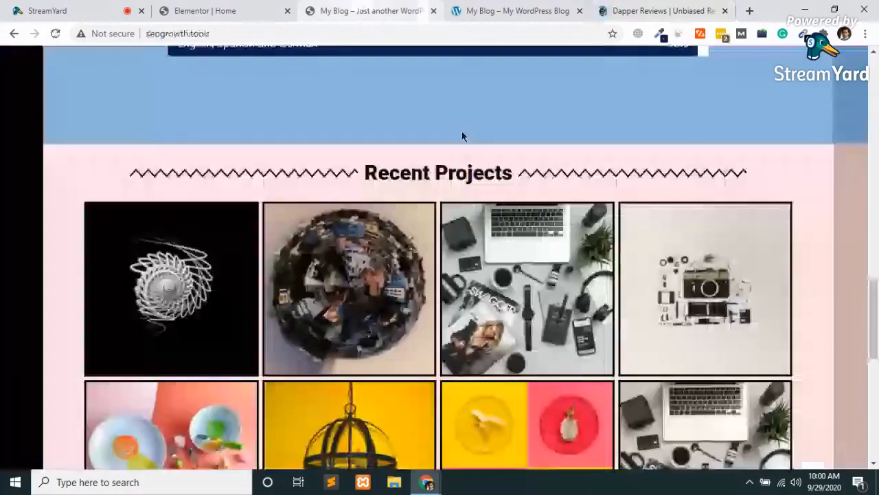
left_click(668, 4)
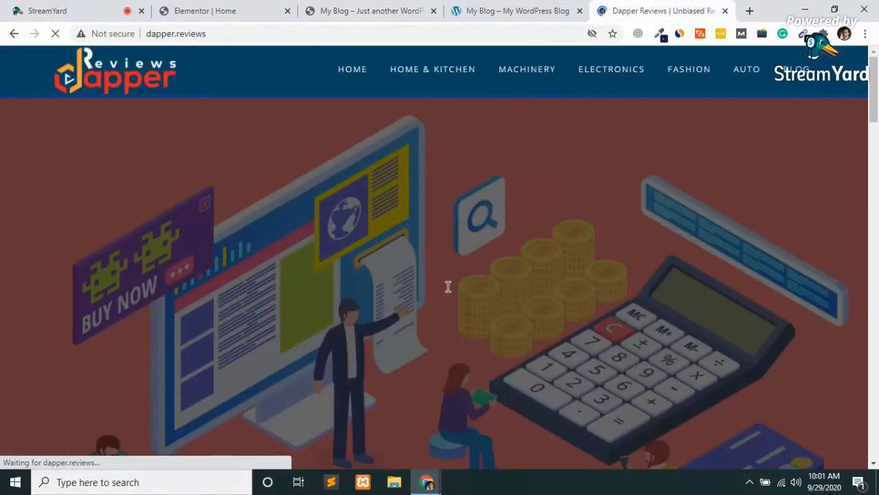
scroll(448, 286, "down", 1)
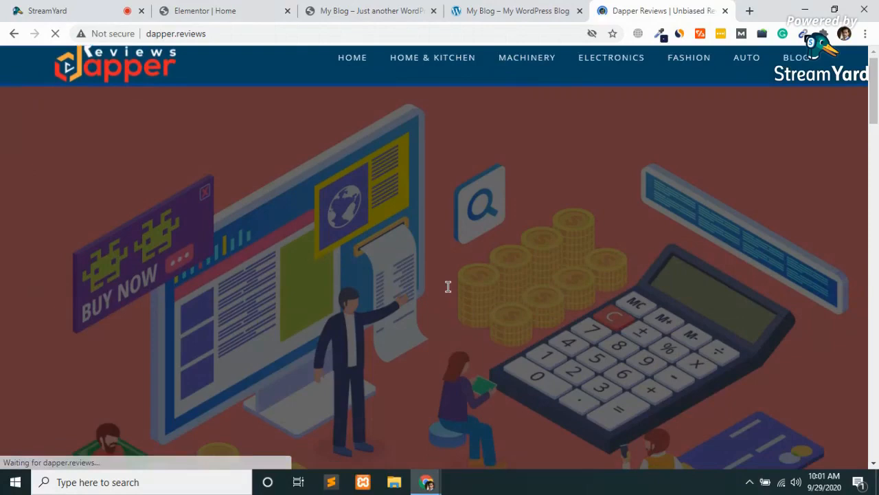
scroll(448, 287, "down", 10)
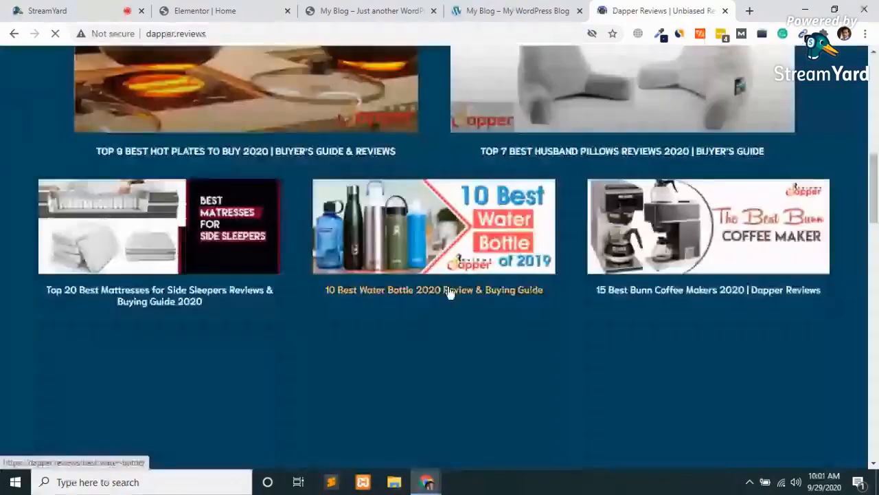
scroll(341, 359, "up", 2)
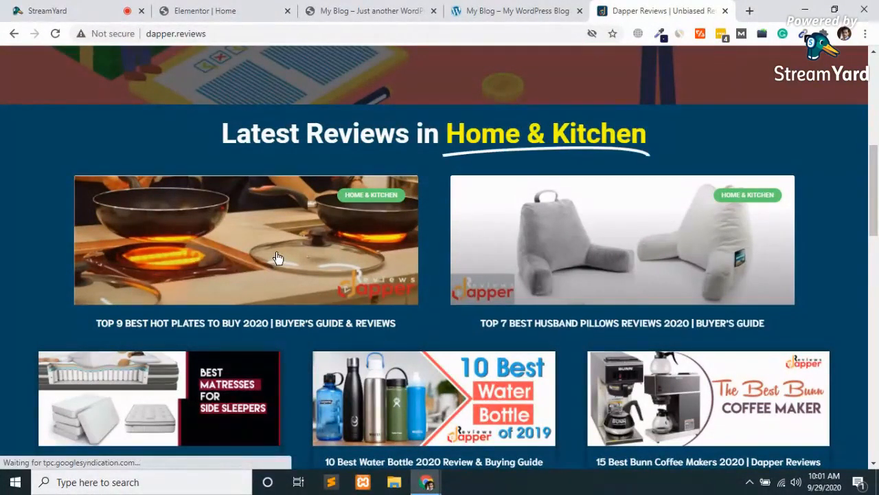
key("ctrl+w")
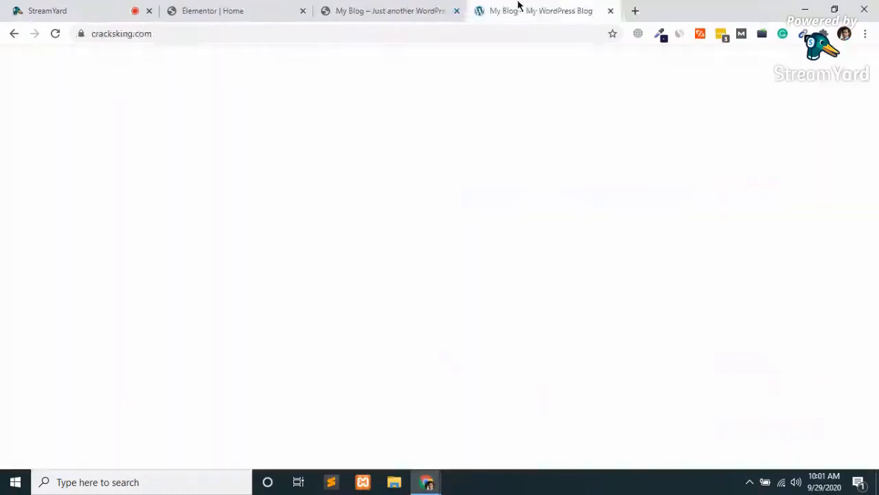
Review the Recent Projects gallery on the live blog page, previewing the round multicolored abstract image in the lightbox.
left_click(385, 10)
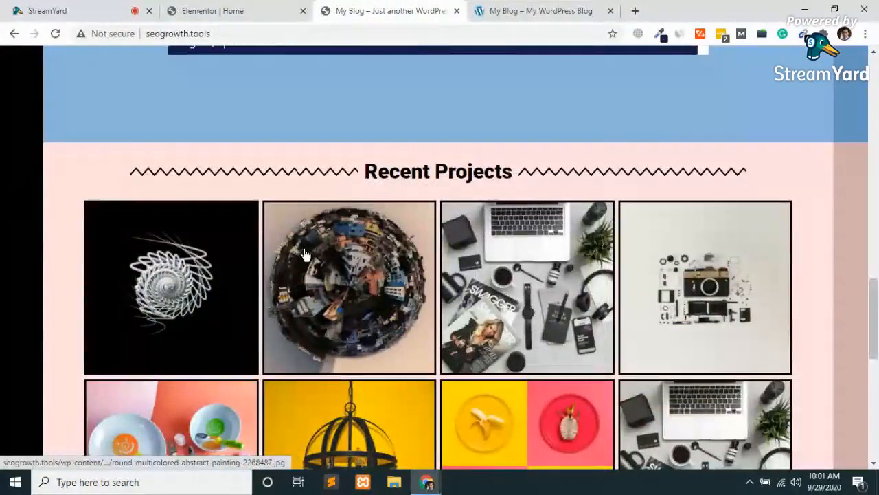
scroll(306, 255, "down", 1)
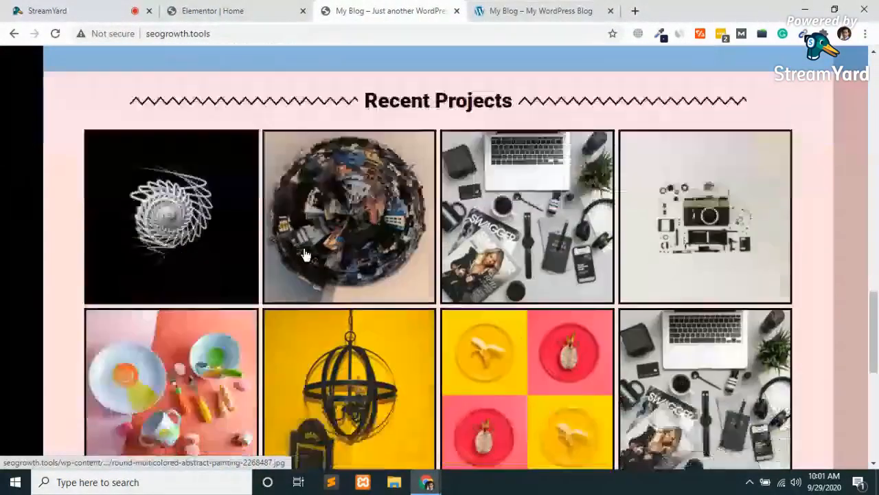
left_click(372, 245)
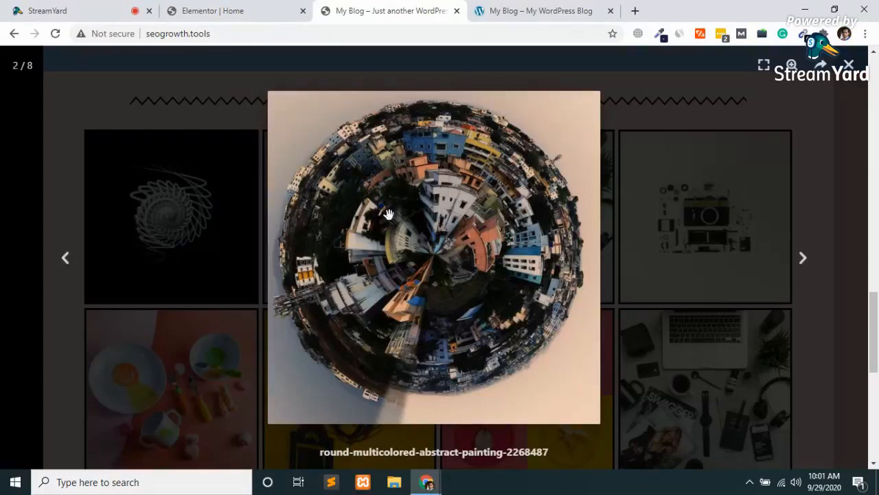
key("Escape")
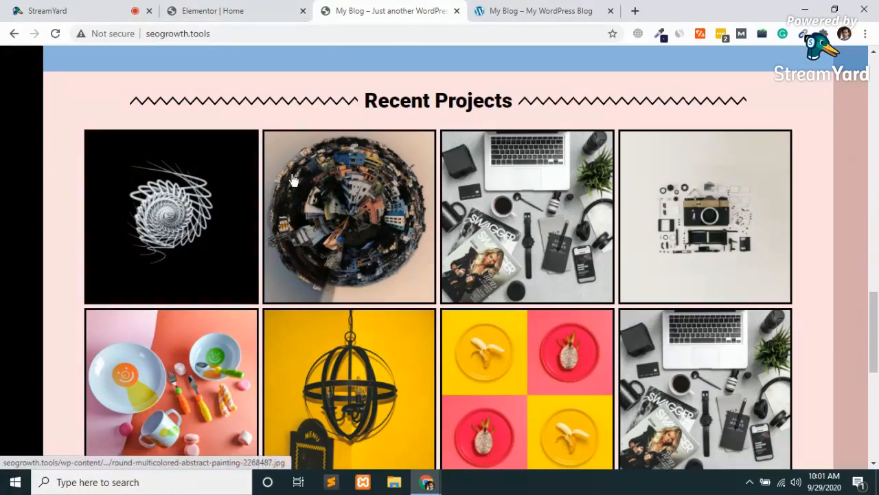
scroll(355, 344, "down", 1)
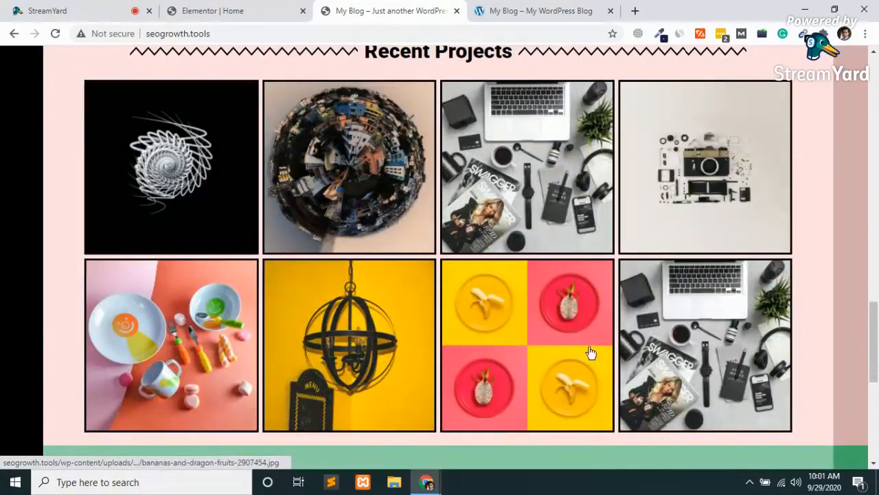
Return to the Elementor editor and delete the Basic Gallery below the Recent Projects divider.
left_click(259, 6)
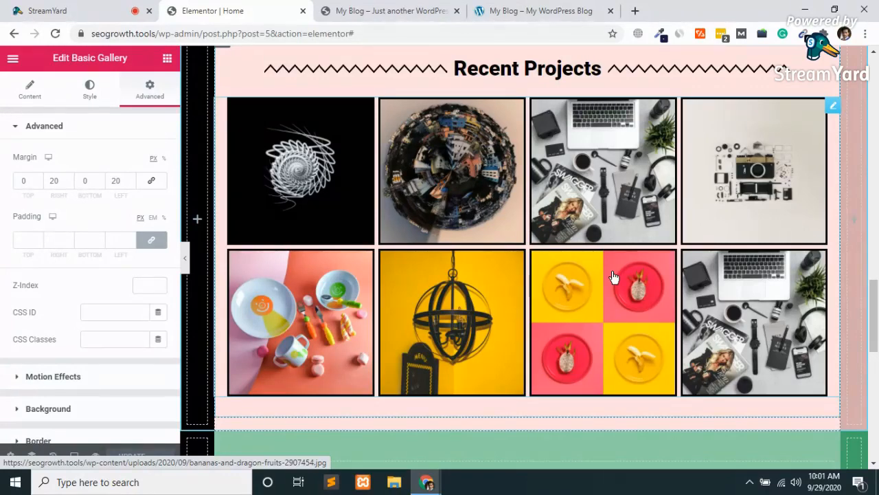
right_click(834, 107)
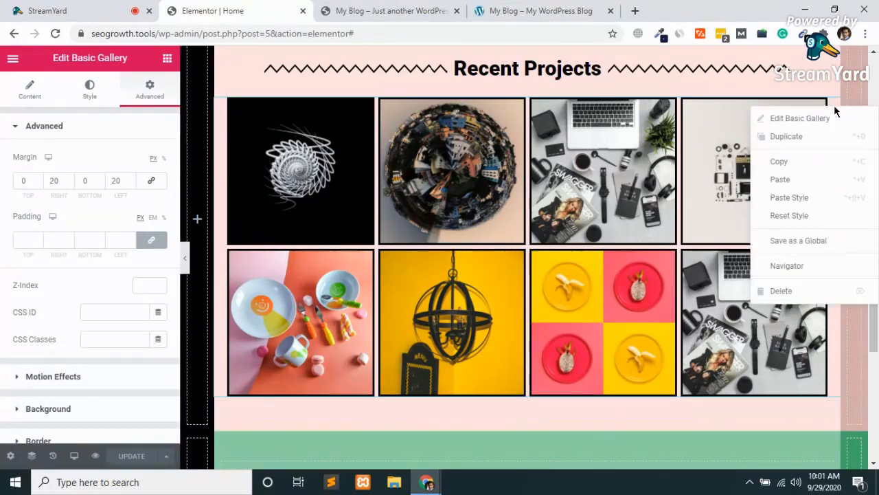
left_click(780, 291)
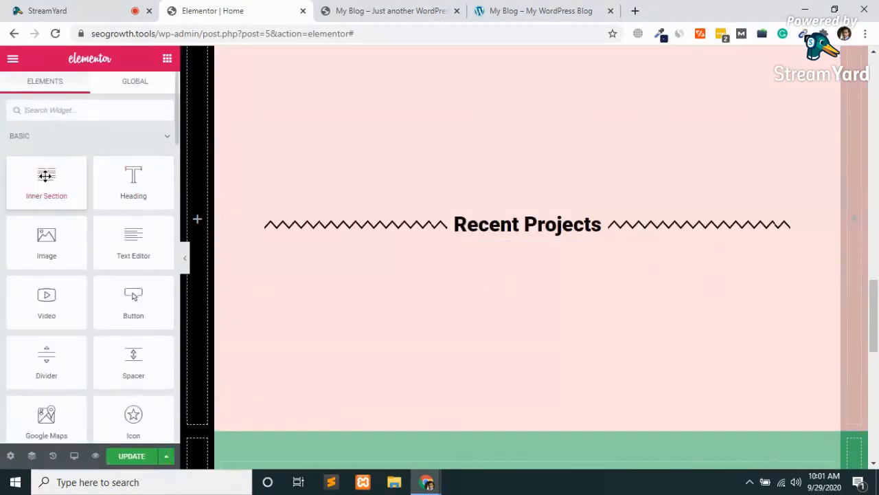
mouse_move(46, 177)
left_mouse_down()
mouse_move(151, 211)
mouse_move(506, 246)
mouse_move(526, 239)
mouse_move(529, 221)
mouse_move(520, 250)
mouse_move(523, 220)
mouse_move(59, 187)
left_mouse_up()
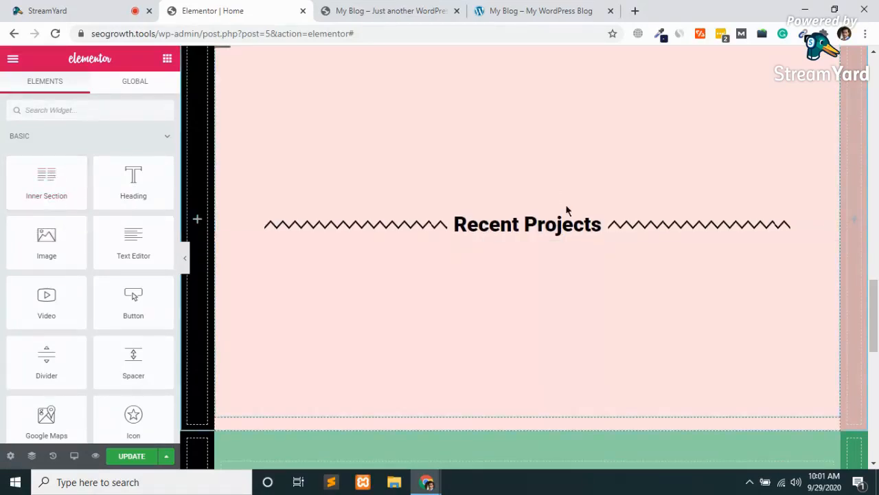
left_click(611, 218)
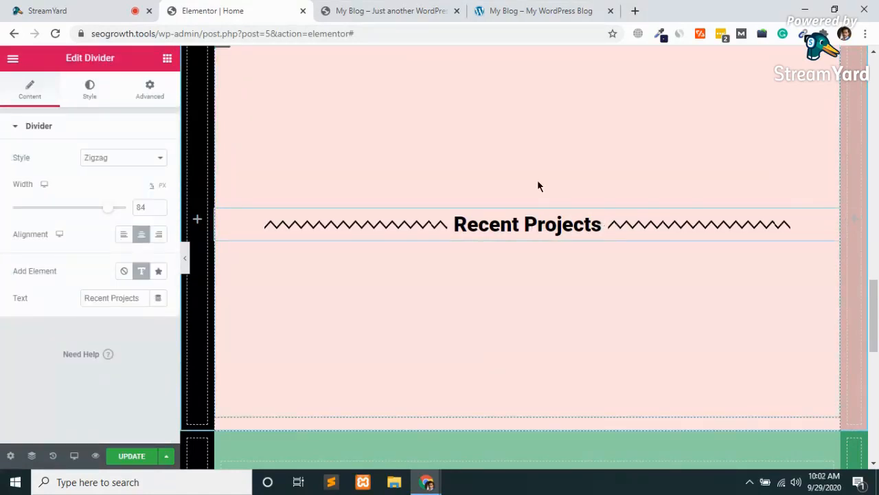
scroll(537, 183, "up", 1)
scroll(538, 184, "up", 1)
left_click(520, 119)
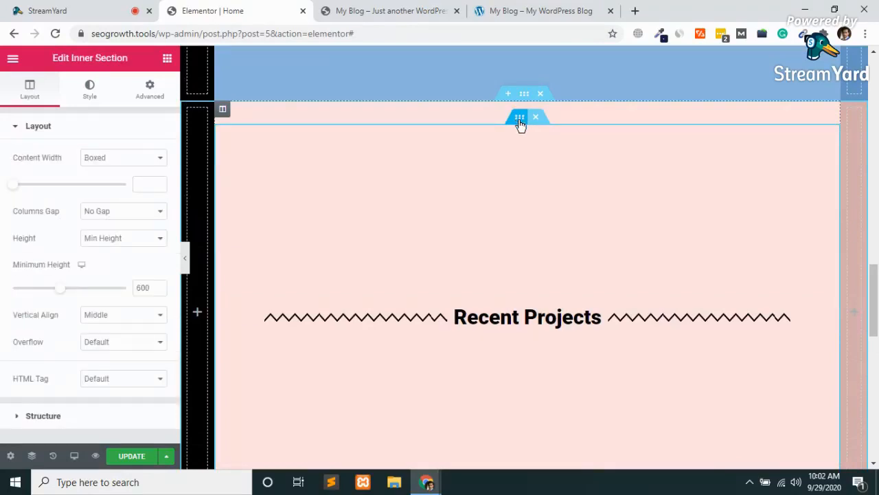
right_click(520, 122)
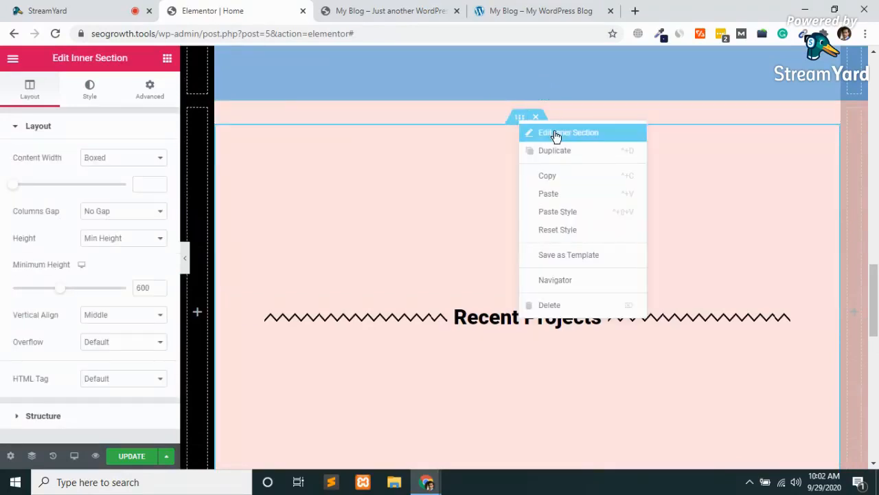
left_click(539, 264)
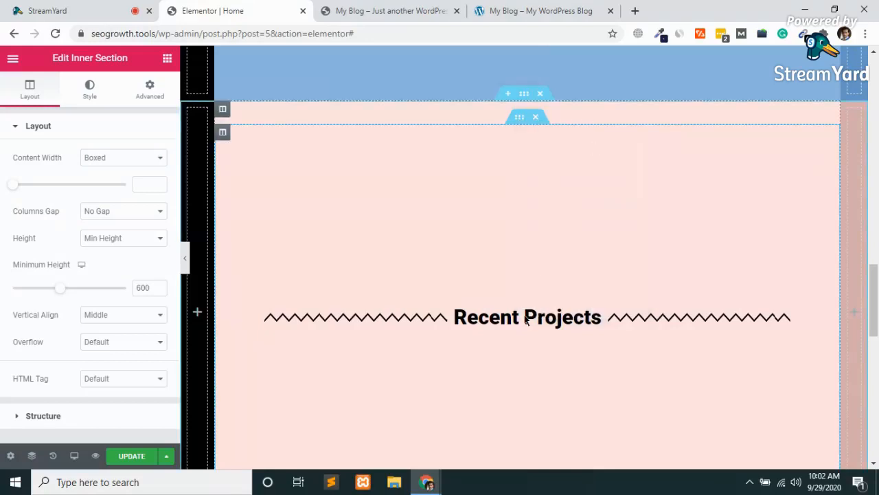
Add an Image widget directly below the Recent Projects divider.
left_click(167, 59)
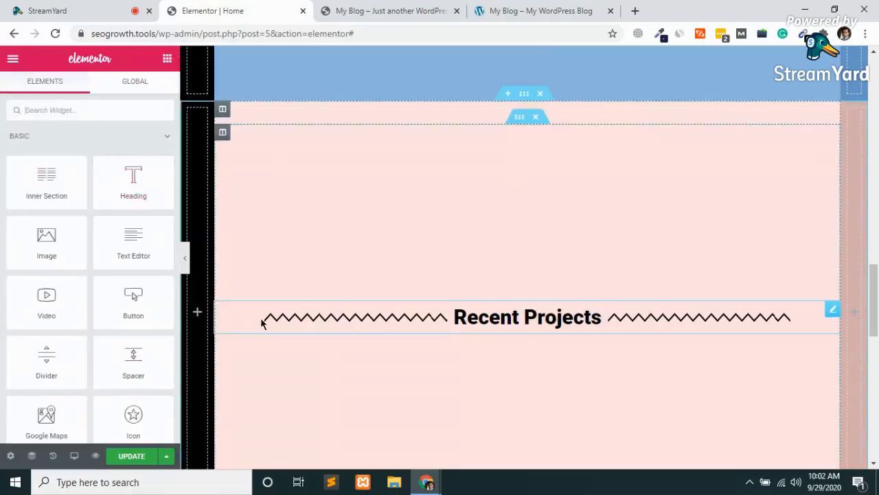
scroll(261, 320, "down", 2)
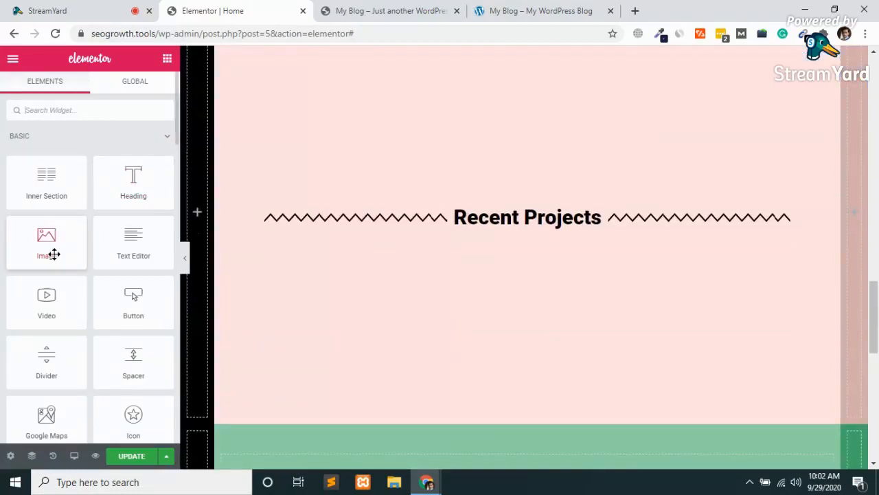
left_click_drag(45, 247, 536, 227)
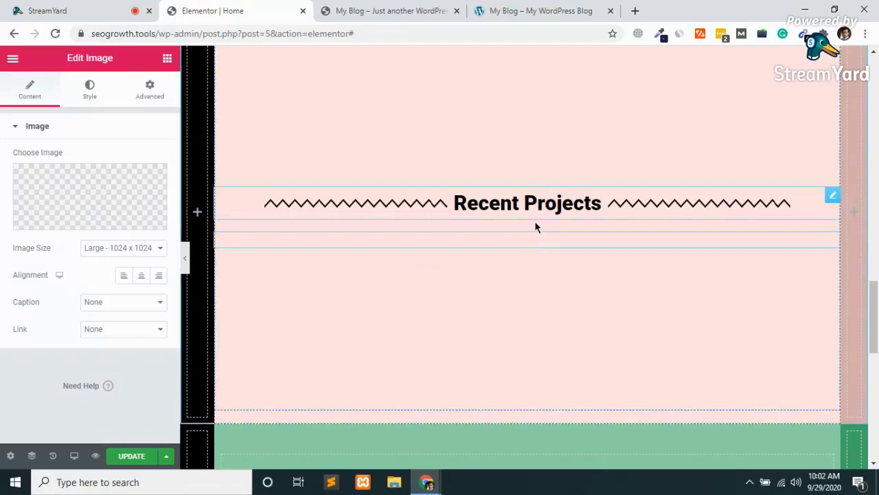
scroll(535, 220, "up", 2)
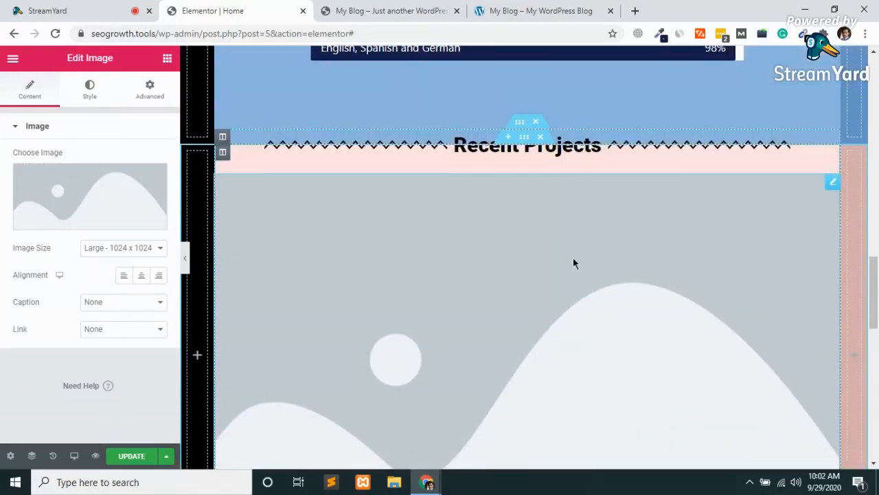
scroll(573, 260, "up", 2)
scroll(573, 260, "down", 1)
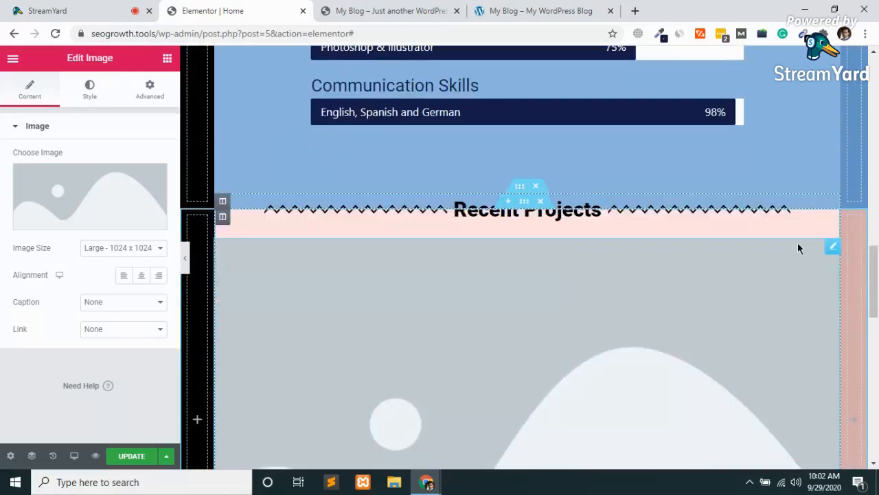
Duplicate the placeholder image below the Recent Projects divider and undo the duplication.
right_click(834, 250)
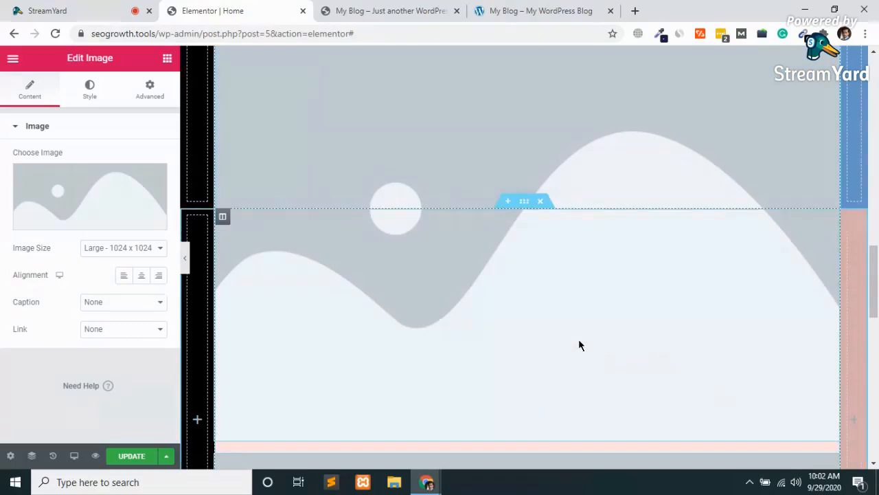
scroll(578, 339, "down", 5)
key("ctrl+z")
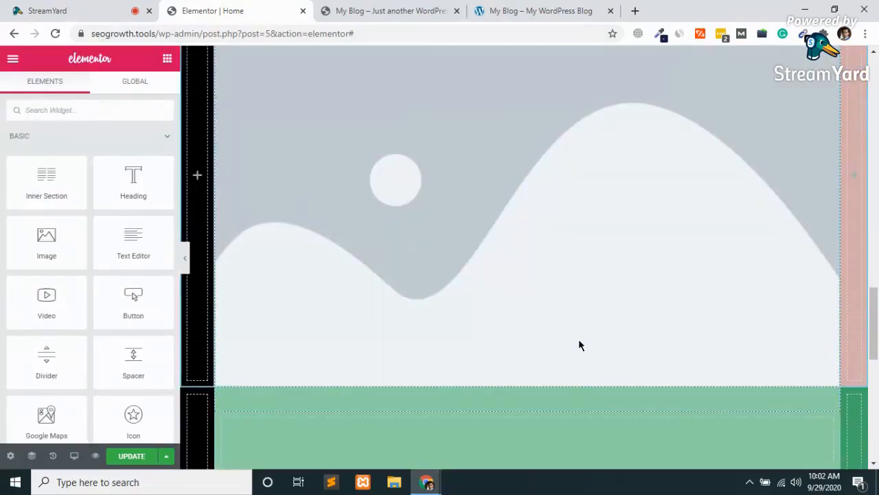
Delete the placeholder Image widget below the Recent Projects divider.
scroll(578, 344, "up", 4)
scroll(579, 340, "up", 2)
scroll(578, 340, "down", 2)
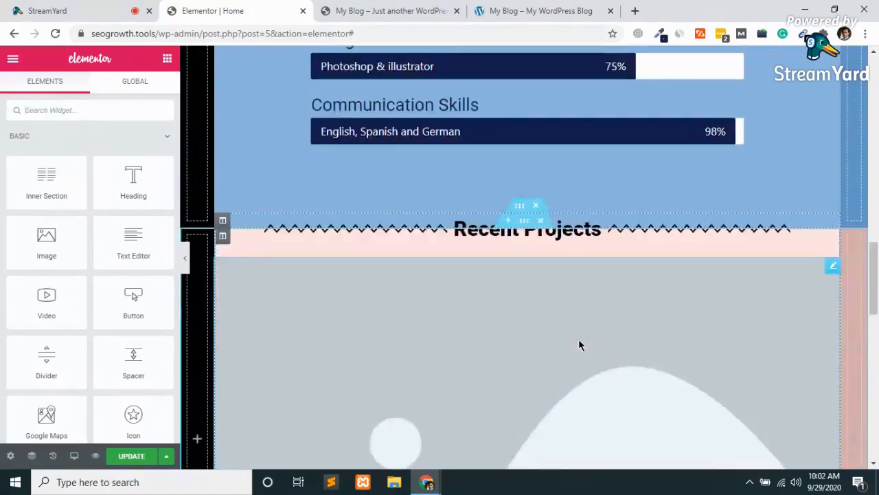
right_click(829, 271)
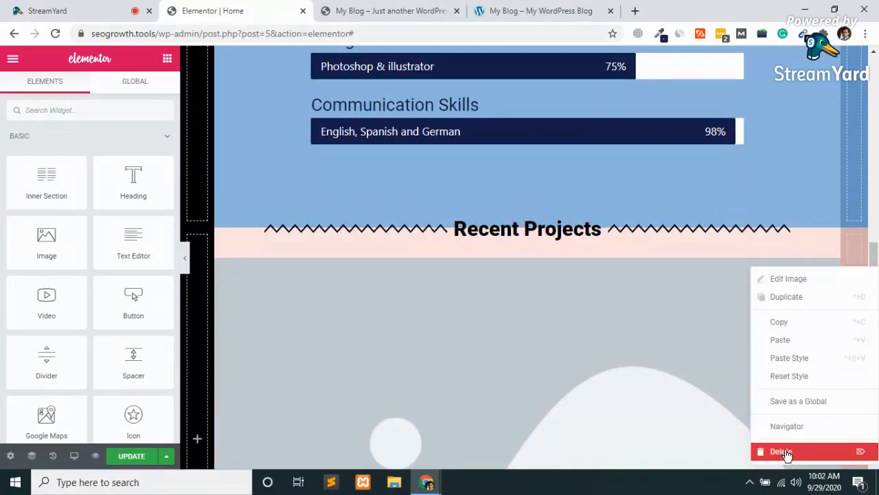
left_click(783, 452)
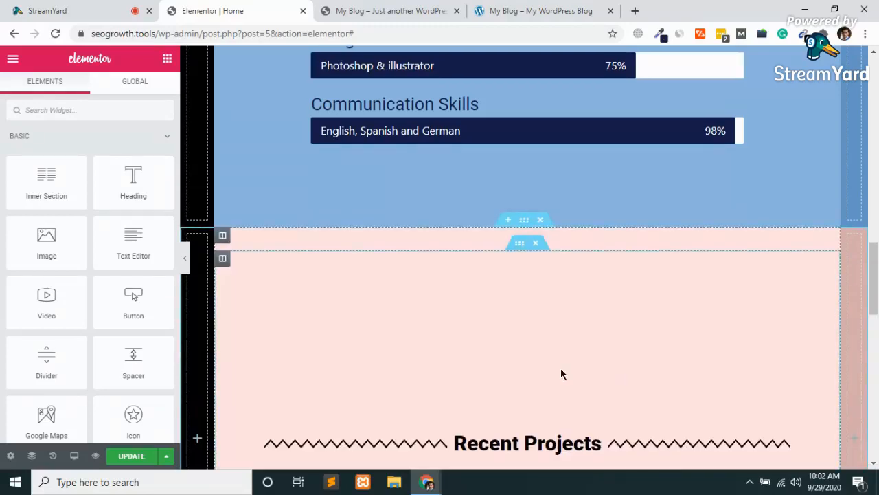
Delete the Recent Projects divider from the pink inner section.
scroll(561, 368, "down", 2)
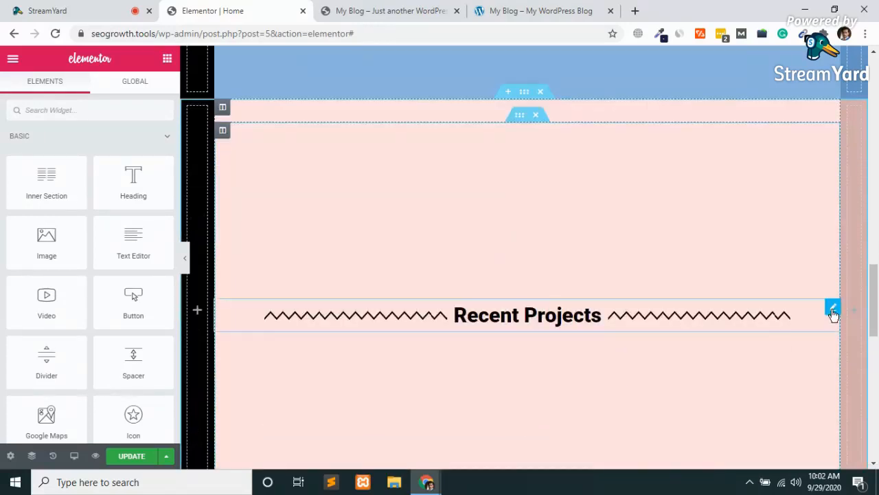
right_click(833, 315)
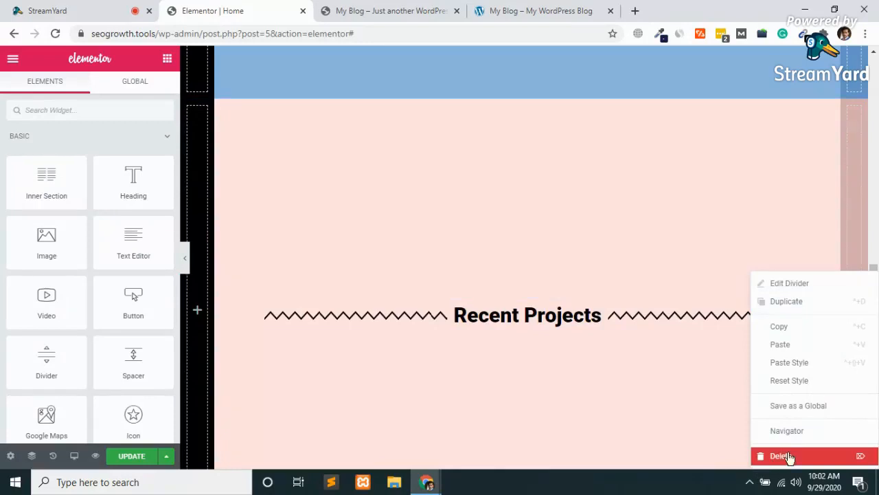
key("Delete")
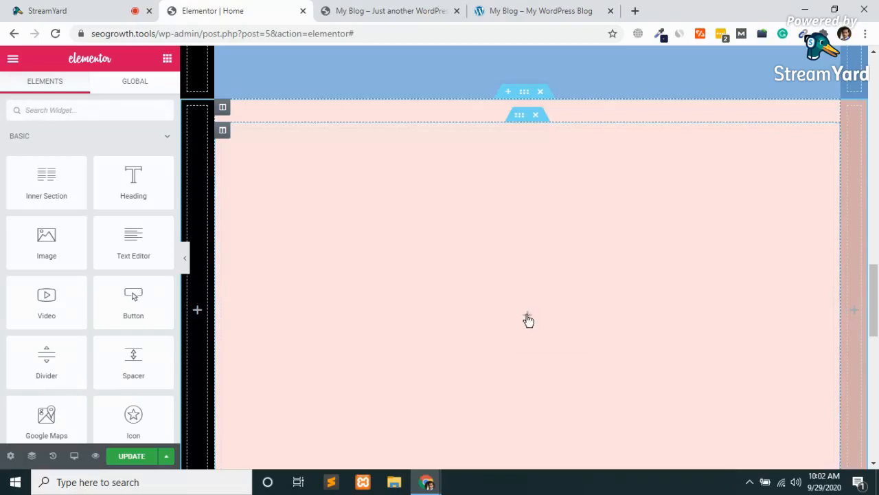
Duplicate the empty column of the pink inner section three times to make a row of four equal columns.
left_click_drag(45, 189, 527, 314)
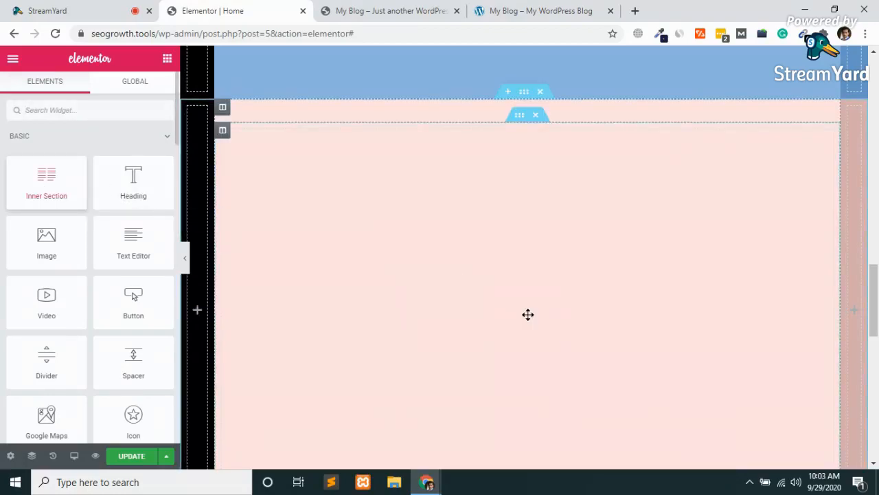
right_click(224, 132)
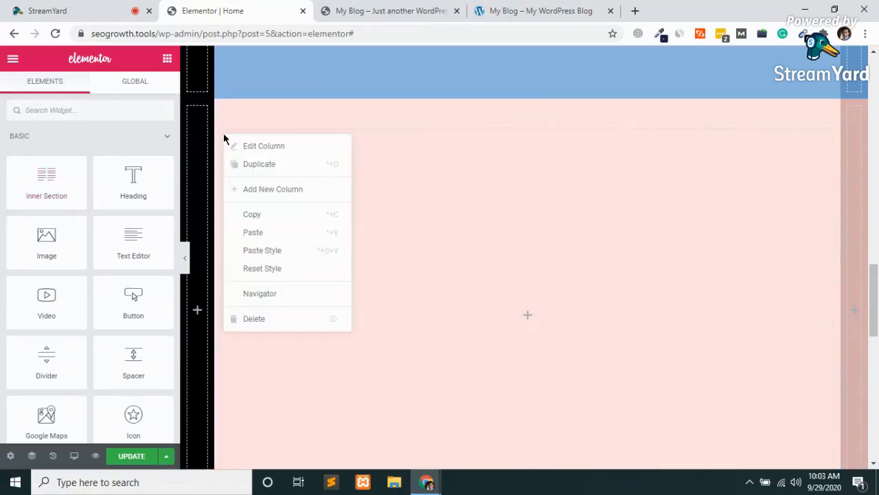
left_click(266, 167)
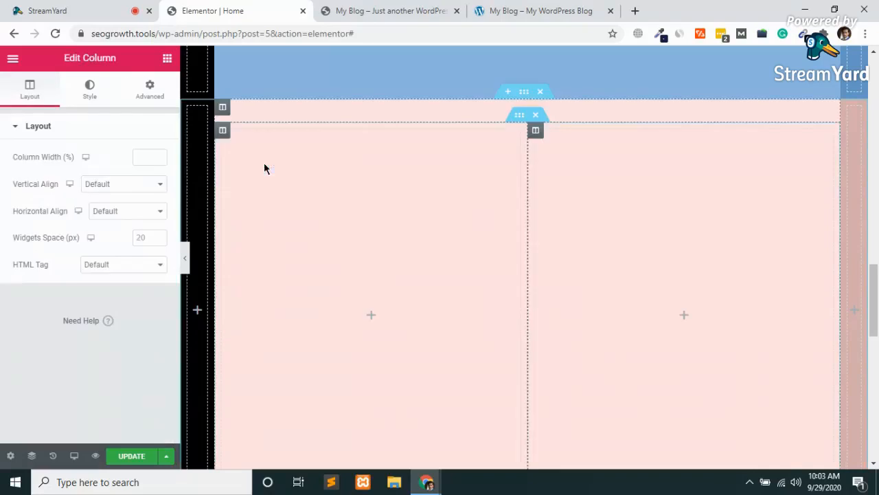
right_click(222, 137)
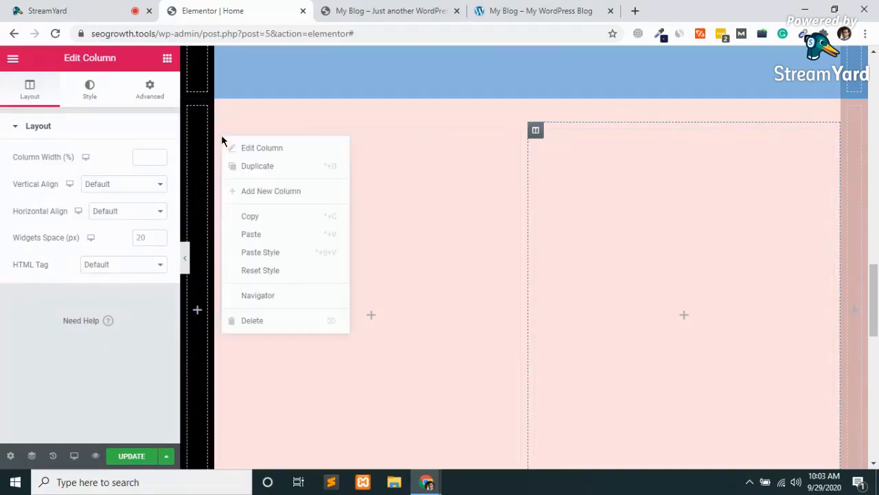
left_click(264, 170)
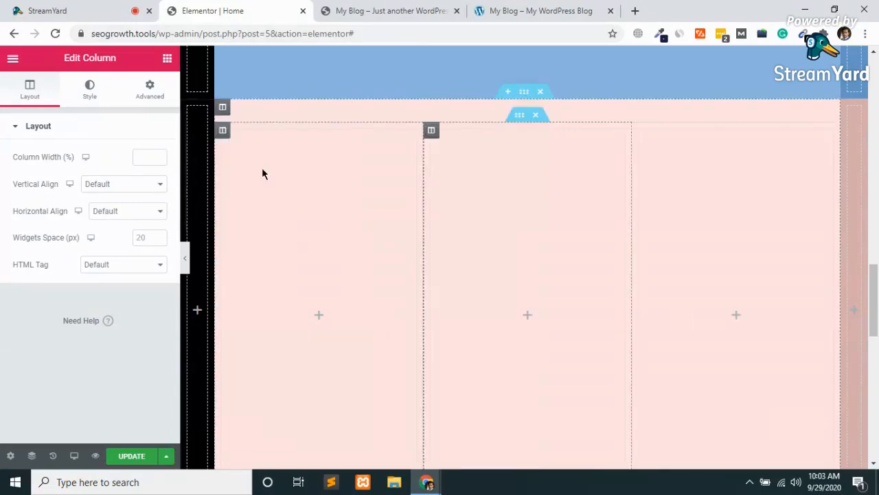
right_click(222, 135)
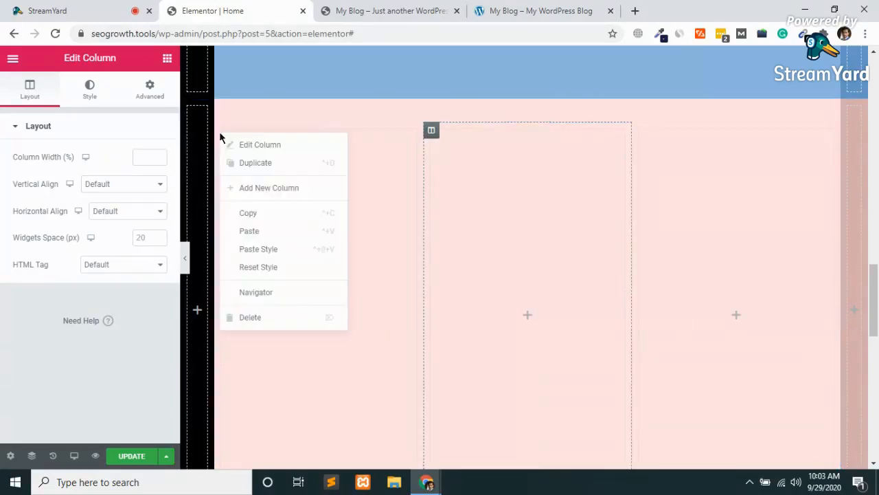
left_click(257, 167)
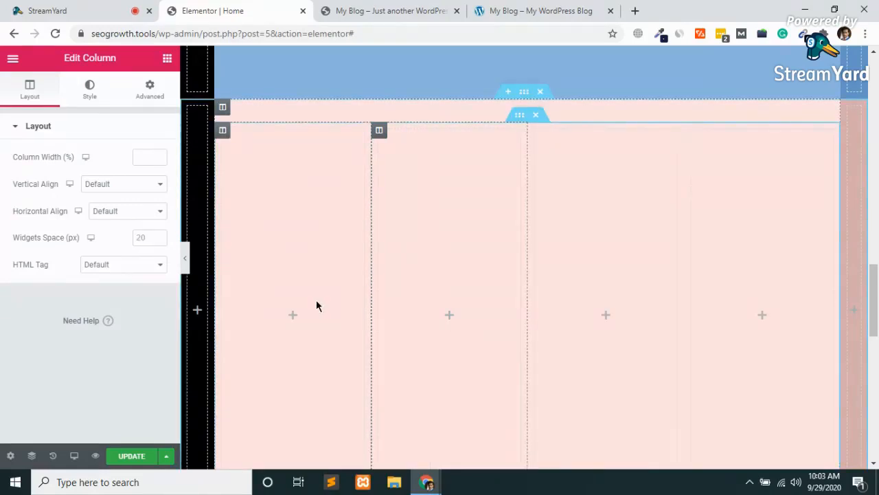
Add an Image widget to the first of the four columns and fill it with white-lines-2230796.jpg from the media library.
scroll(518, 334, "down", 2)
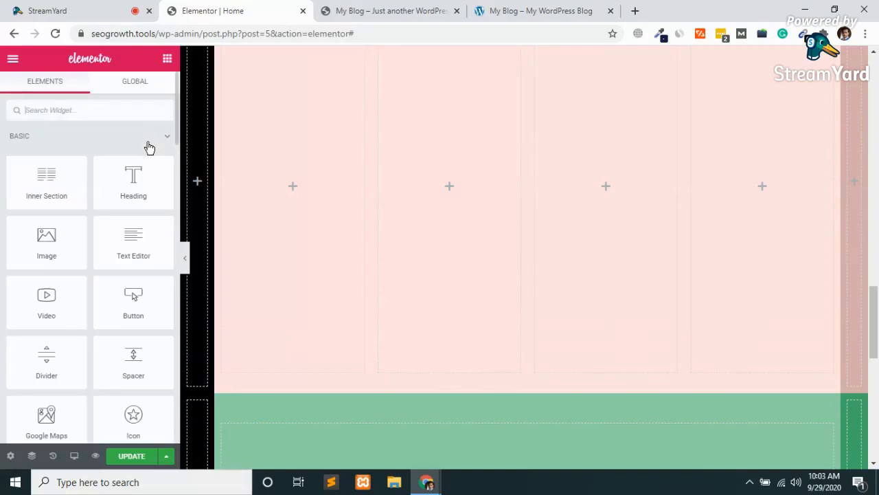
scroll(424, 228, "up", 2)
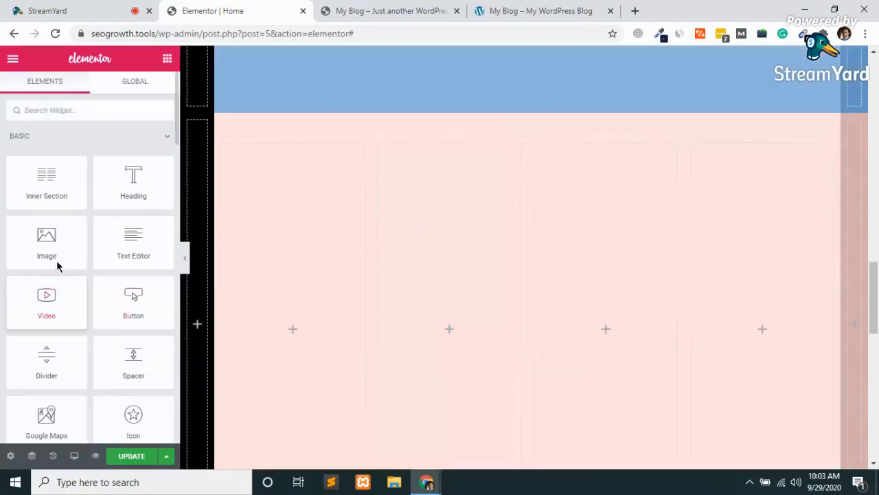
left_click_drag(45, 244, 298, 328)
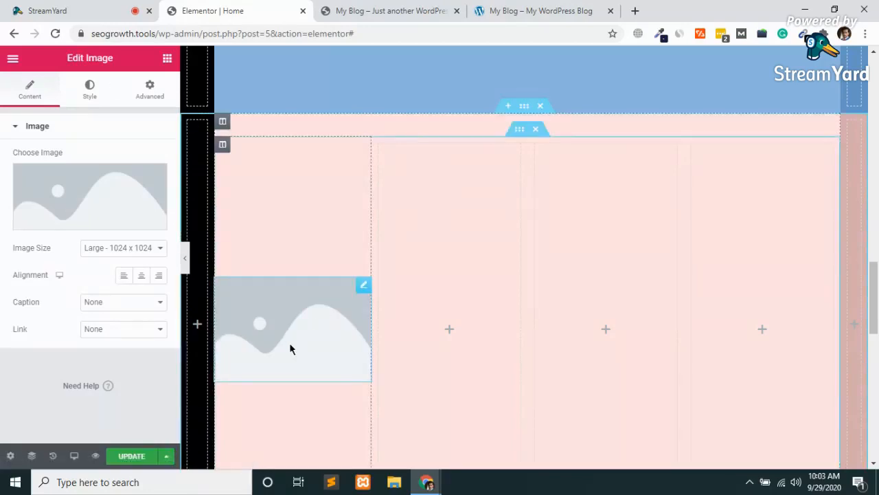
left_click(59, 220)
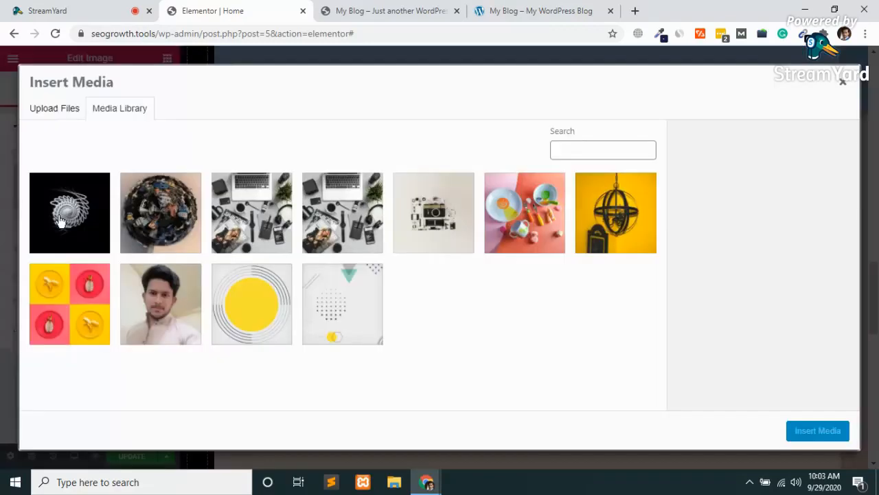
left_click(61, 219)
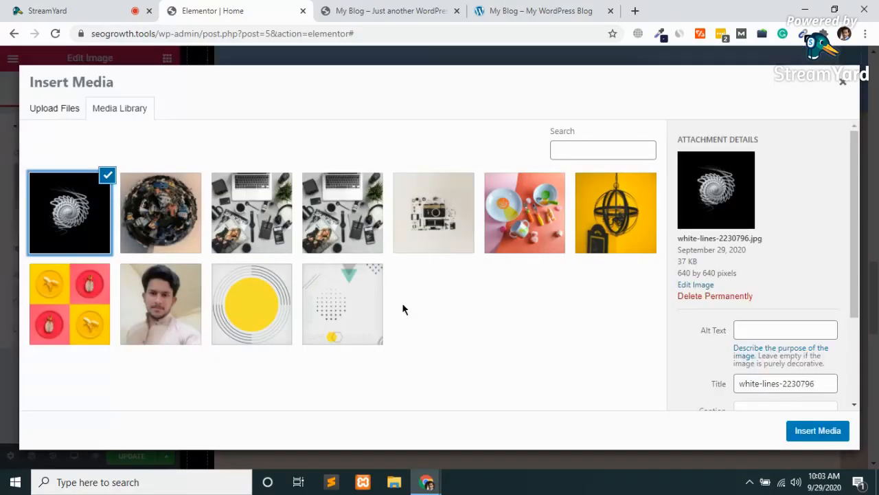
left_click(809, 435)
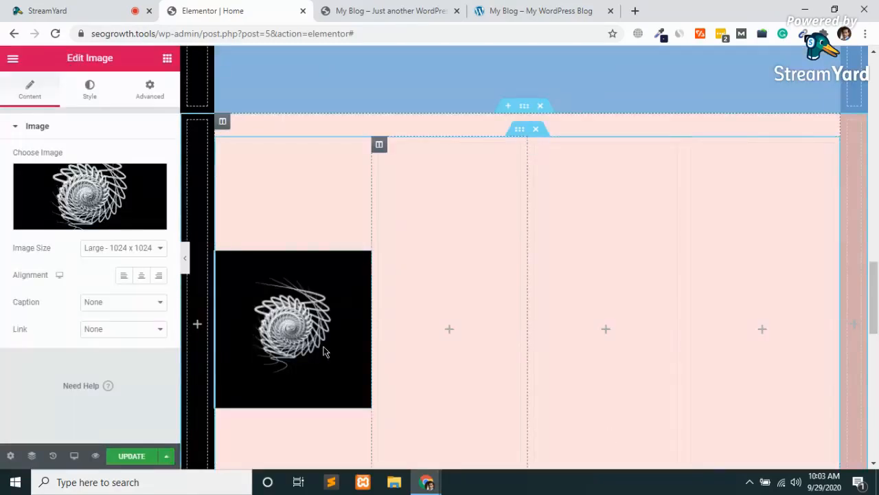
left_click(450, 329)
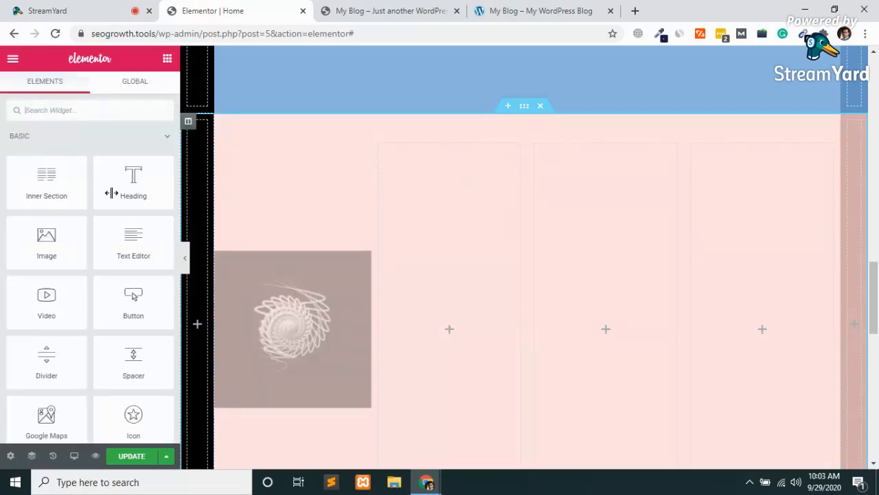
left_click_drag(52, 242, 446, 302)
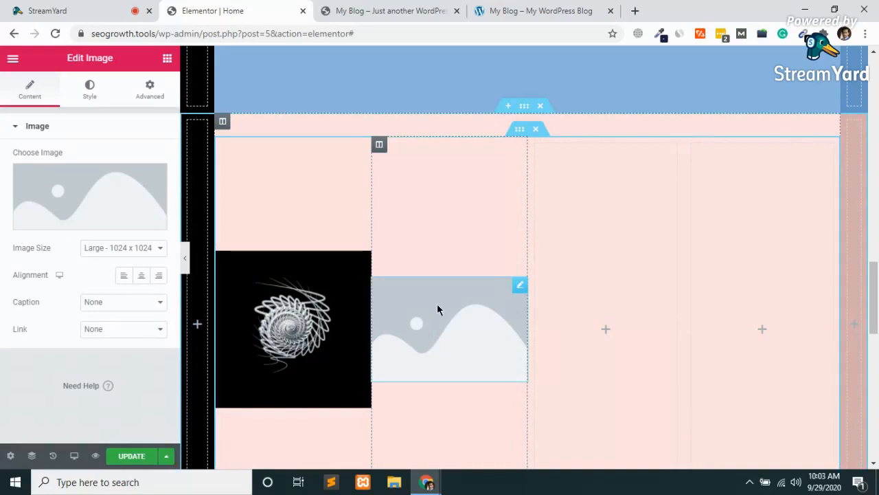
right_click(516, 287)
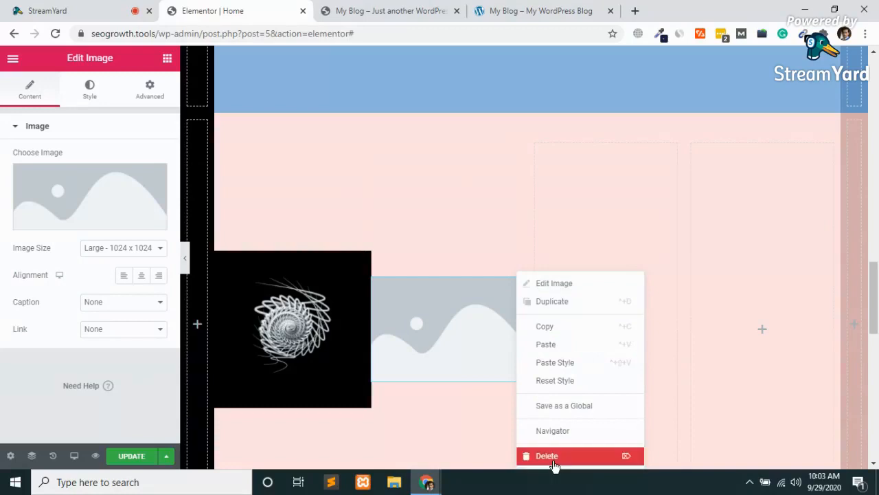
key("Delete")
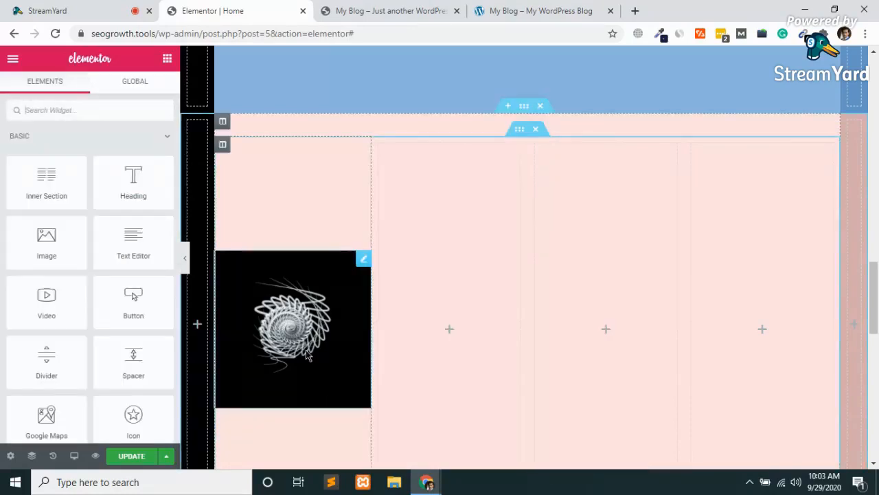
Set the link type of the spiral image in the first column to Custom URL.
left_click(325, 344)
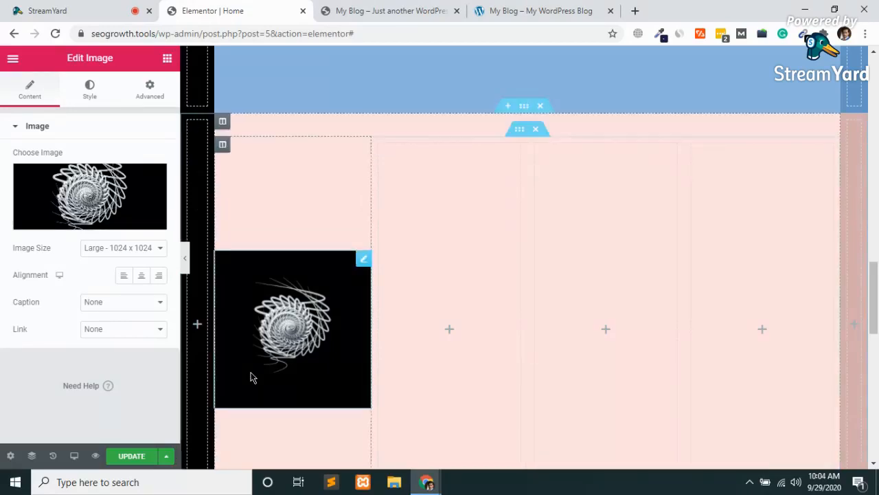
scroll(251, 376, "down", 3)
scroll(250, 376, "up", 2)
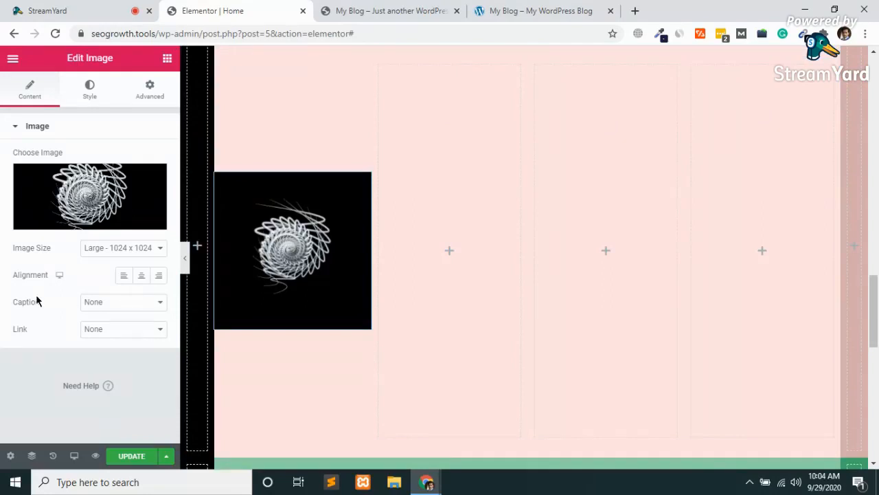
left_click(121, 334)
left_click(117, 362)
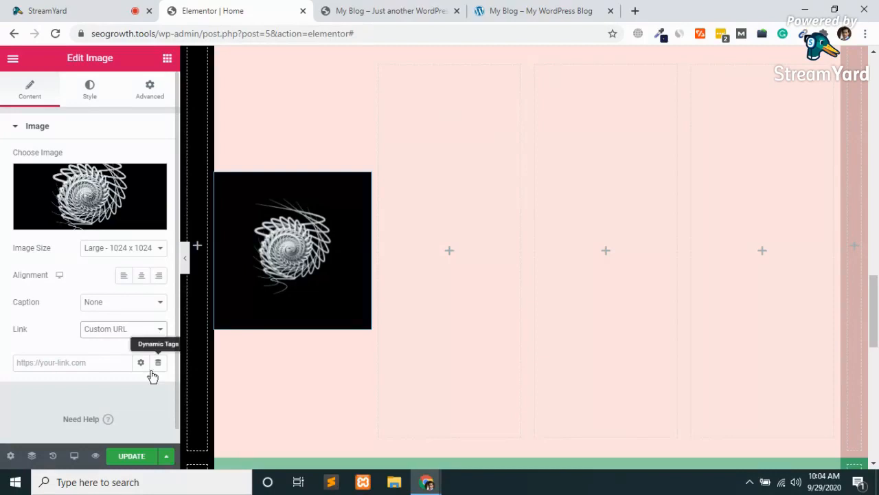
left_click(99, 362)
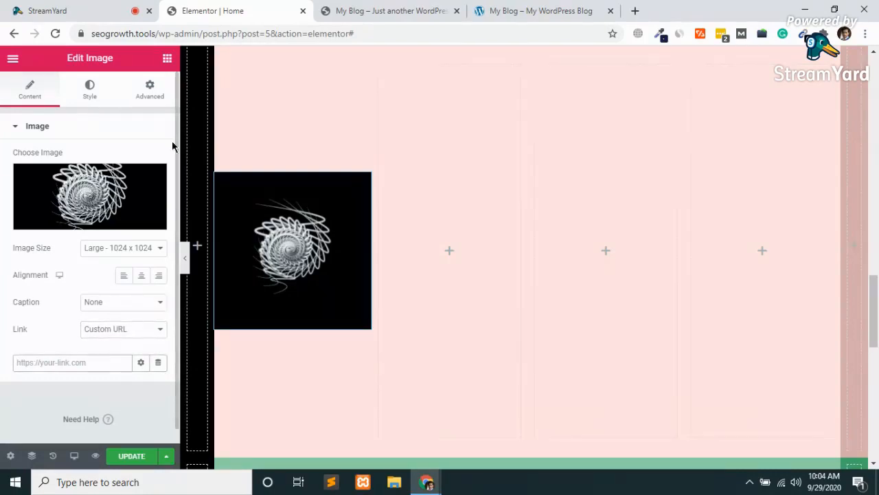
Browse the entrance animations in the spiral image's motion effects and apply Flash.
left_click(149, 94)
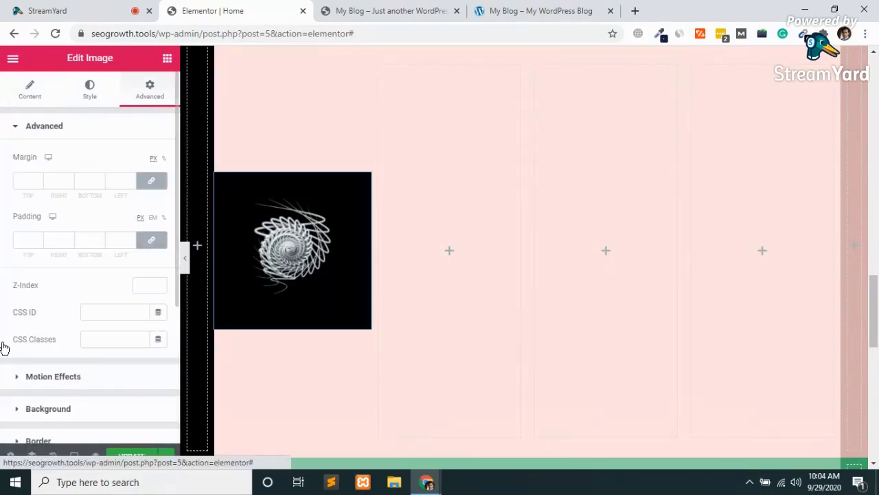
scroll(2, 347, "down", 2)
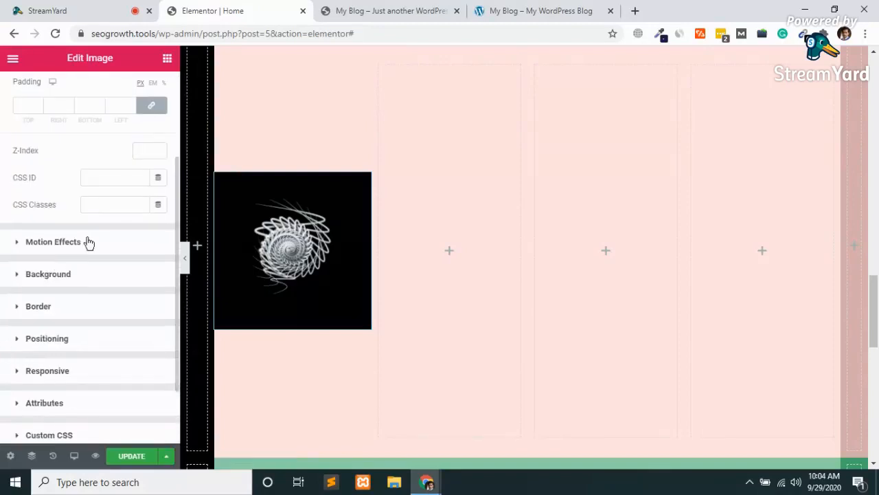
left_click(88, 241)
left_click(34, 315)
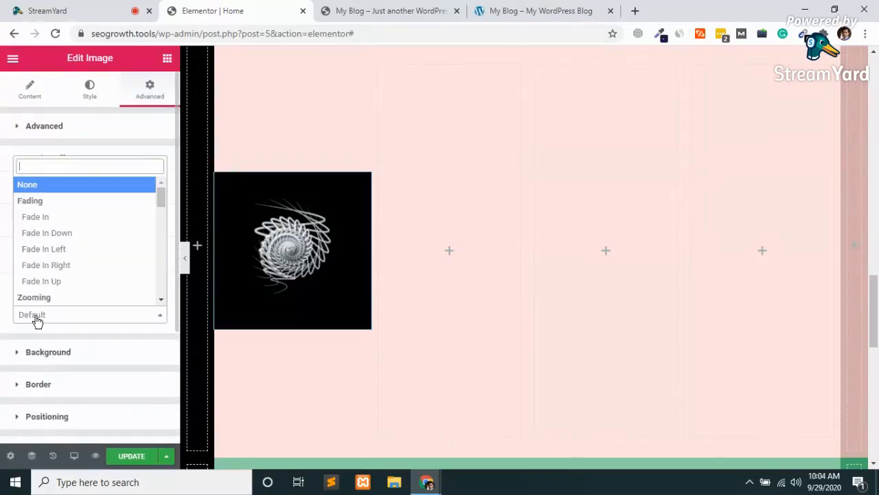
scroll(80, 246, "down", 3)
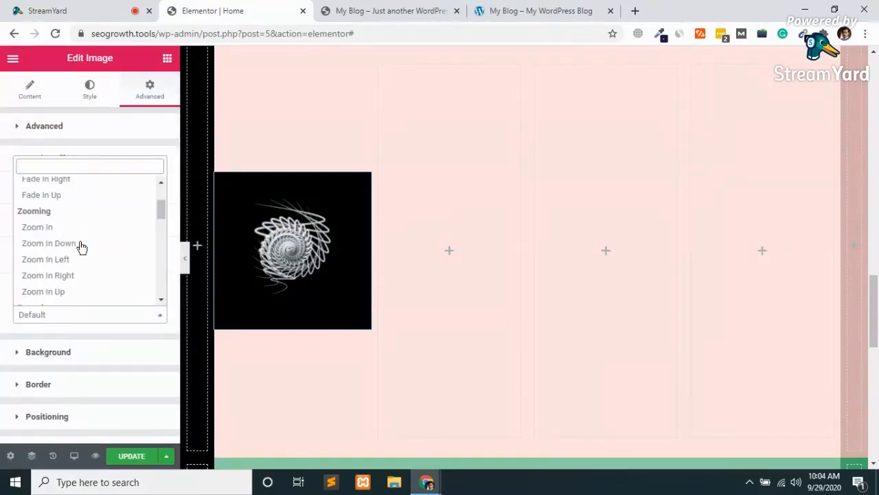
scroll(81, 246, "down", 3)
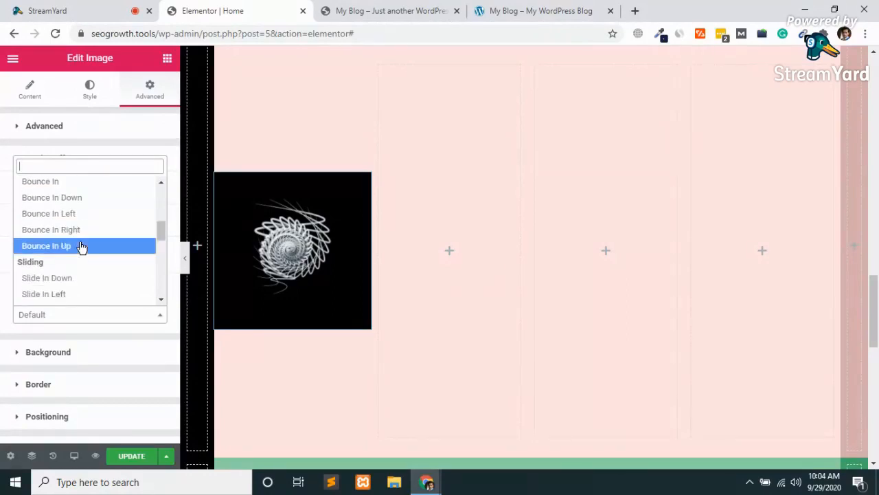
scroll(81, 245, "down", 5)
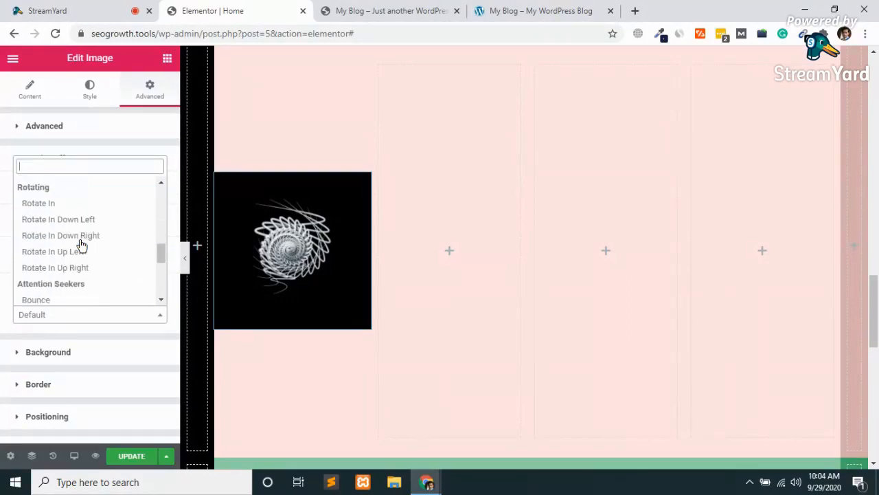
scroll(80, 245, "down", 5)
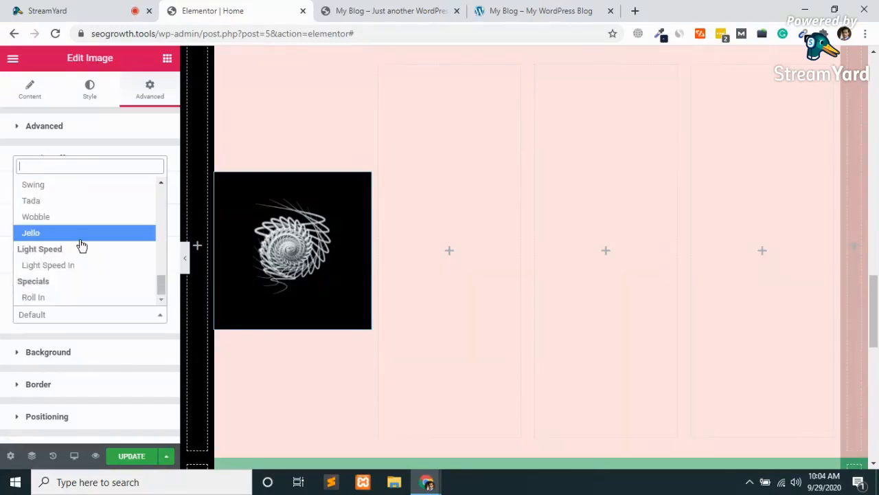
scroll(80, 245, "up", 1)
scroll(80, 245, "down", 1)
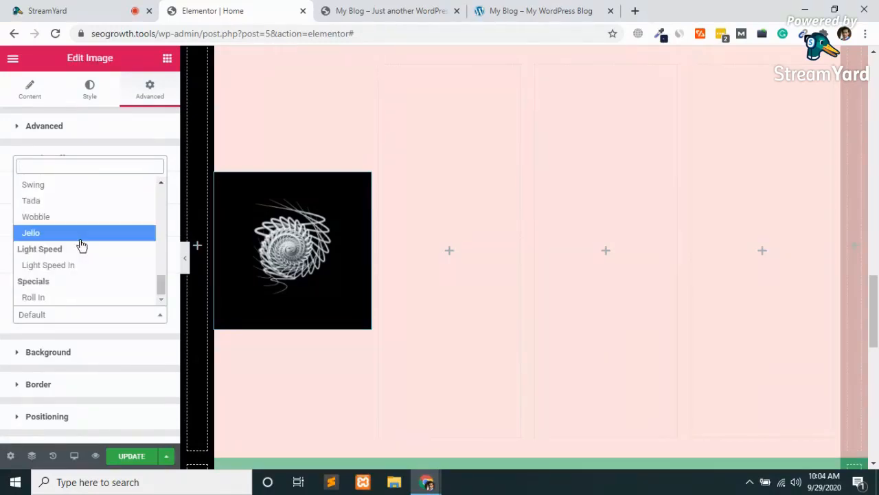
scroll(81, 245, "up", 4)
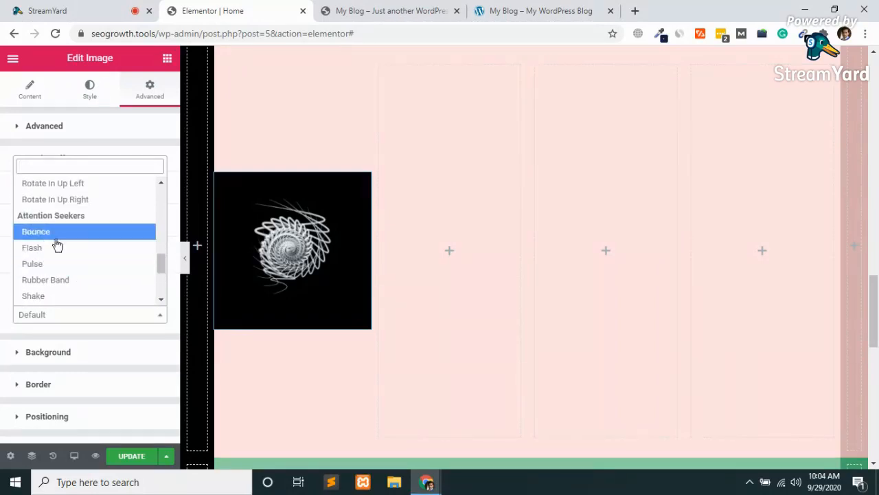
left_click(32, 249)
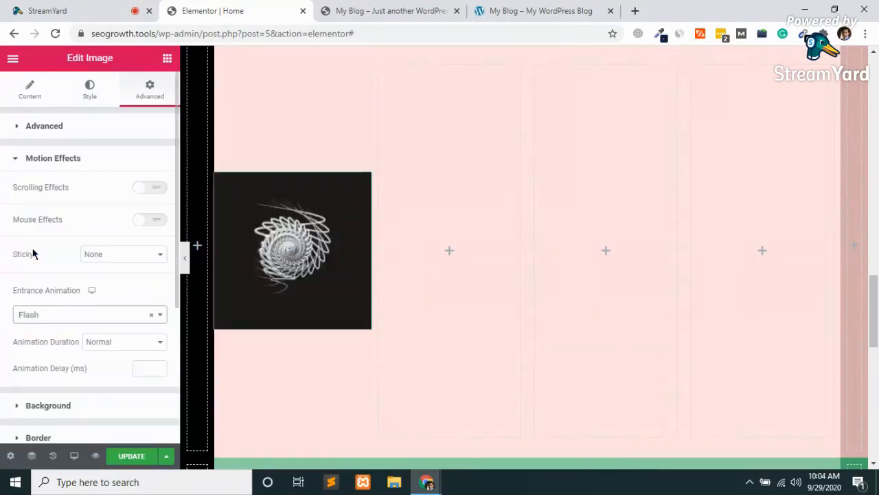
Try the Rotate In entrance animation on the spiral image and replace it with Rotate In Down Left.
left_click(58, 321)
scroll(68, 222, "up", 5)
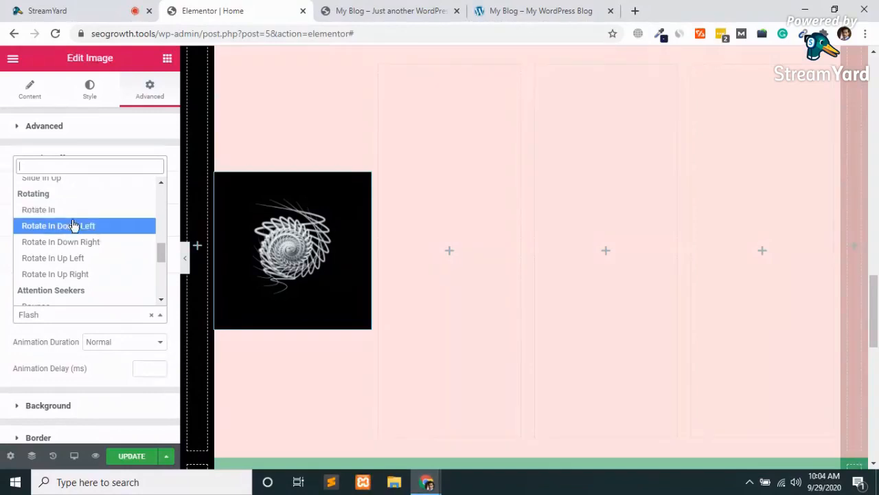
left_click(61, 211)
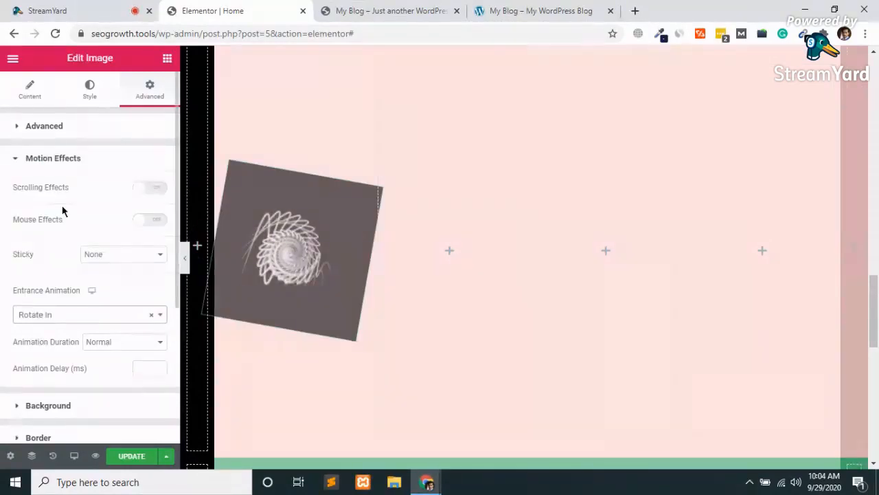
left_click(74, 317)
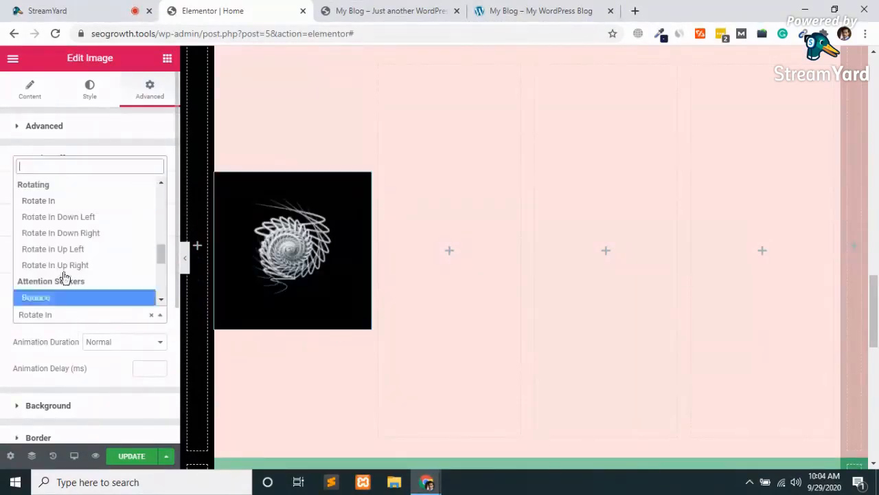
left_click(68, 216)
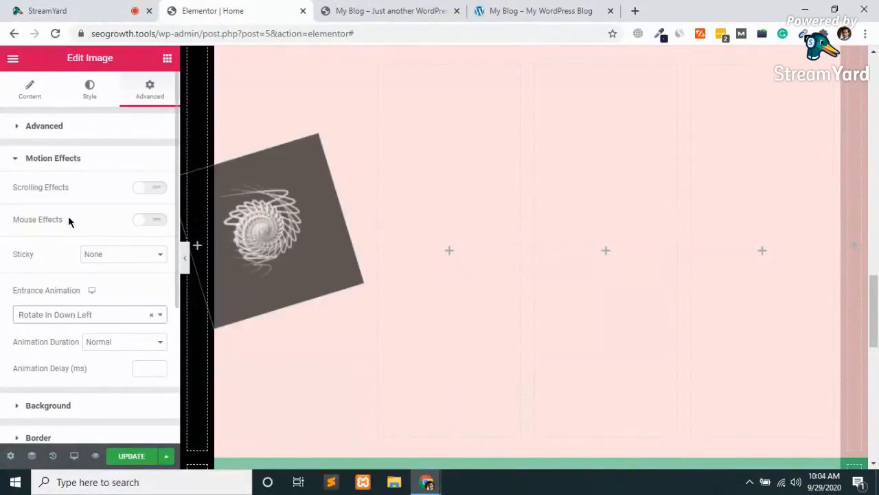
Try the Rotate In Up Left and Slide In Up entrance animations on the spiral image.
left_click(74, 316)
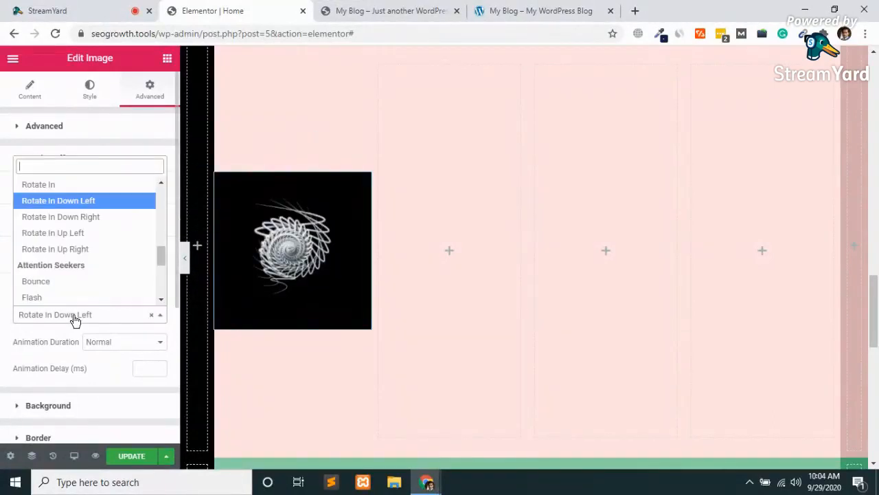
left_click(66, 235)
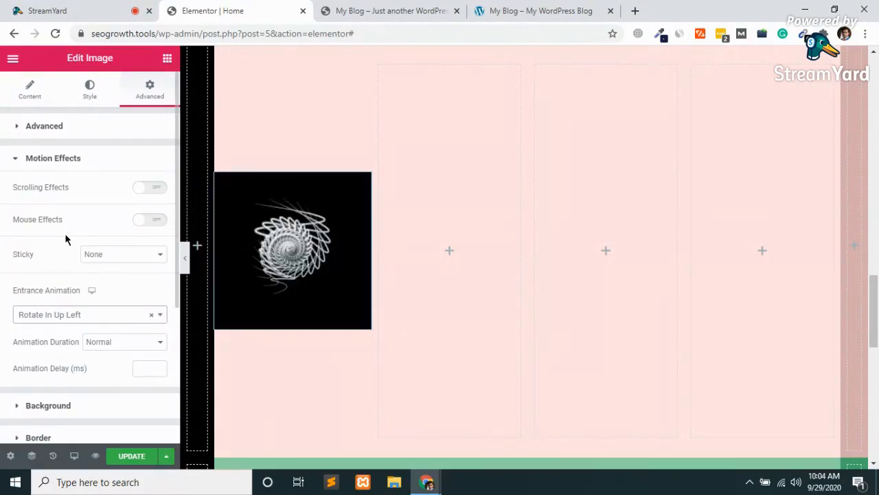
left_click(71, 313)
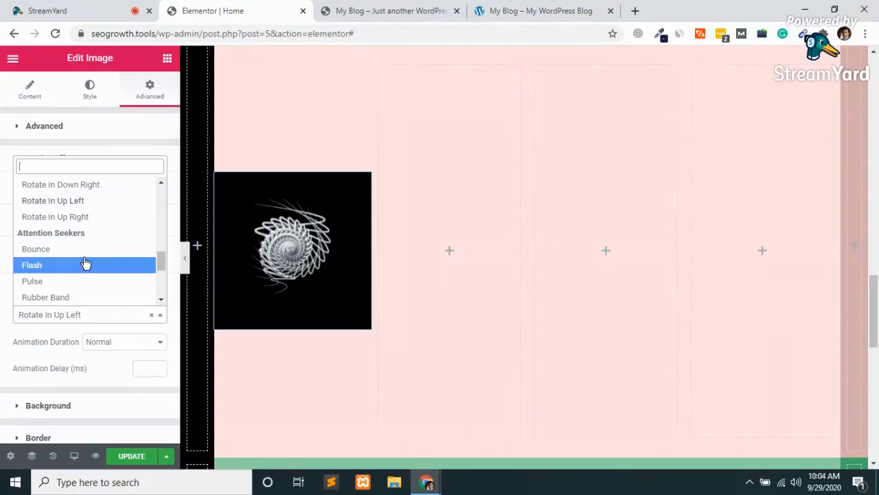
scroll(84, 263, "up", 3)
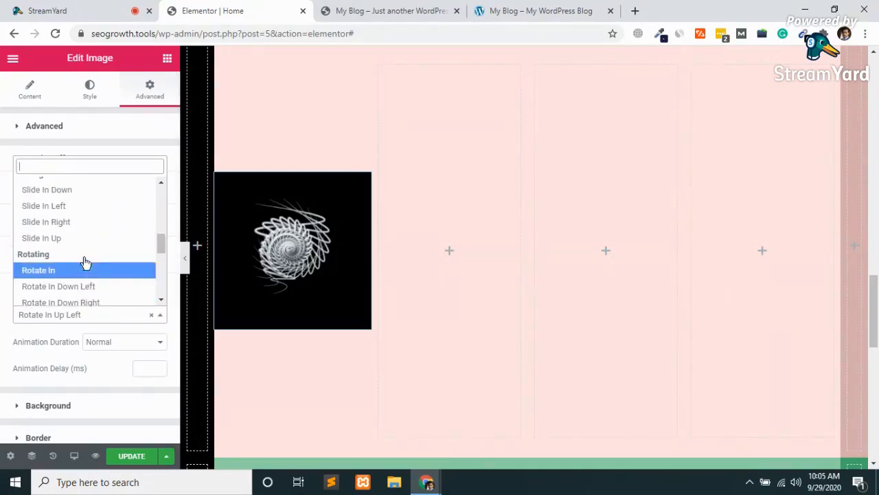
scroll(82, 261, "up", 2)
scroll(83, 261, "down", 1)
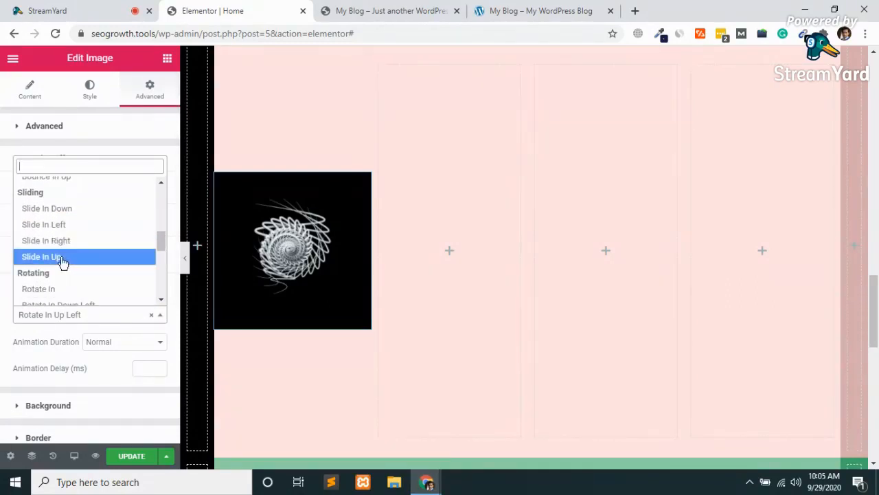
left_click(62, 257)
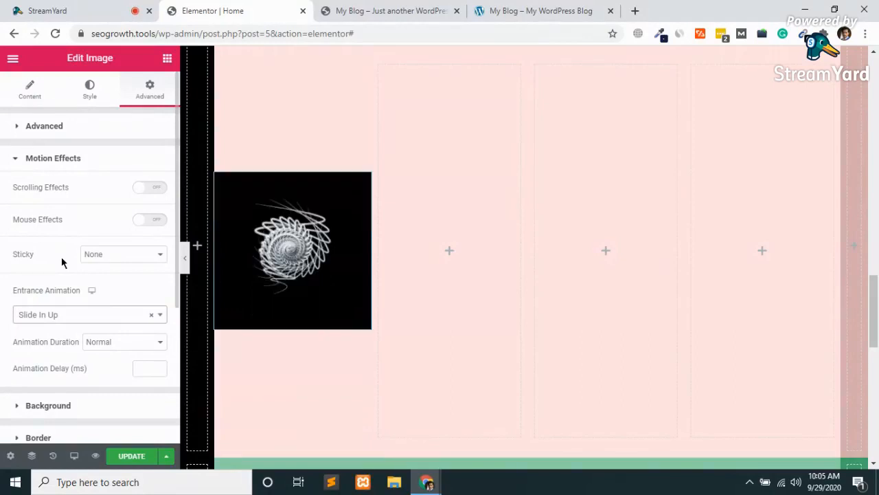
Set the spiral image's entrance animation to Slide In Right.
left_click(74, 314)
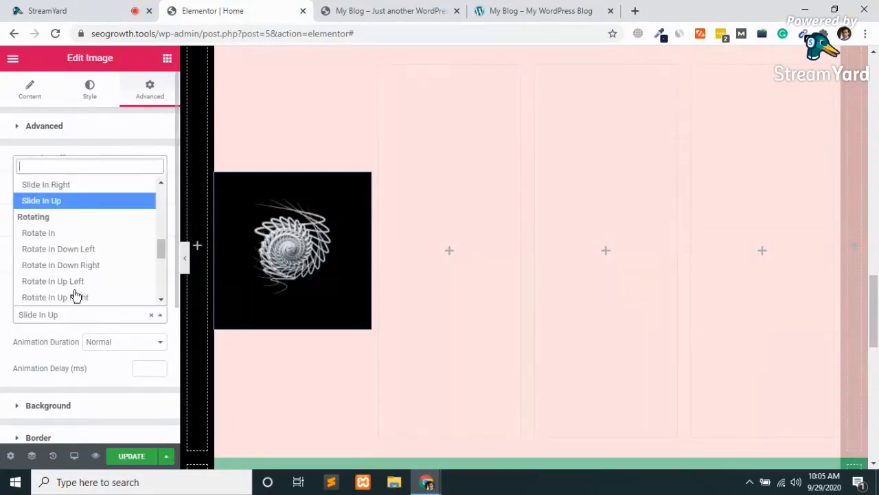
scroll(64, 209, "up", 2)
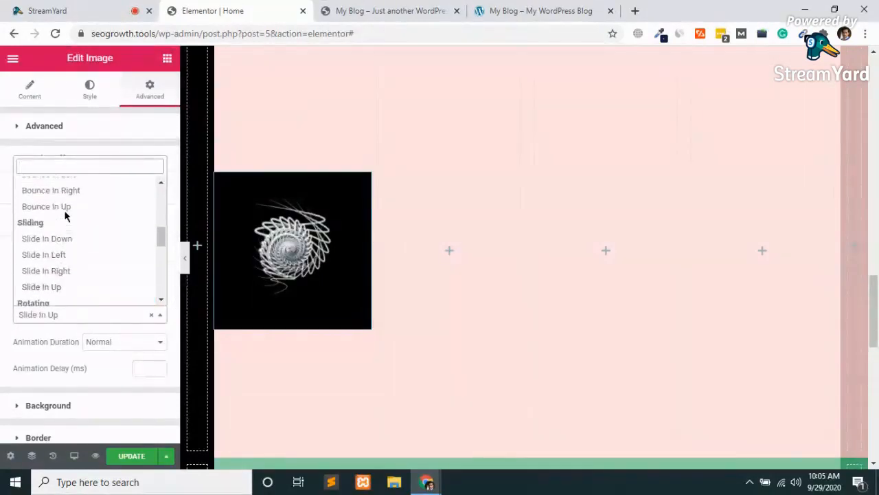
left_click(49, 270)
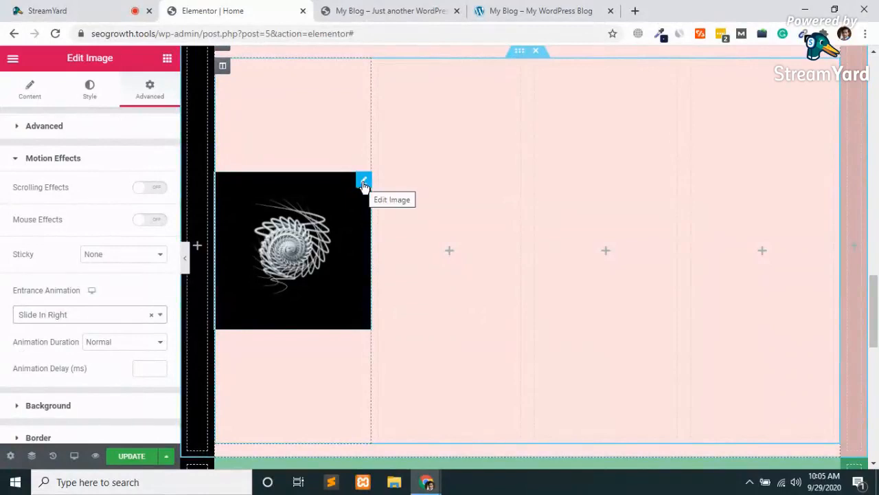
Copy the spiral image from the first column and paste it into the second, third and fourth columns.
right_click(364, 185)
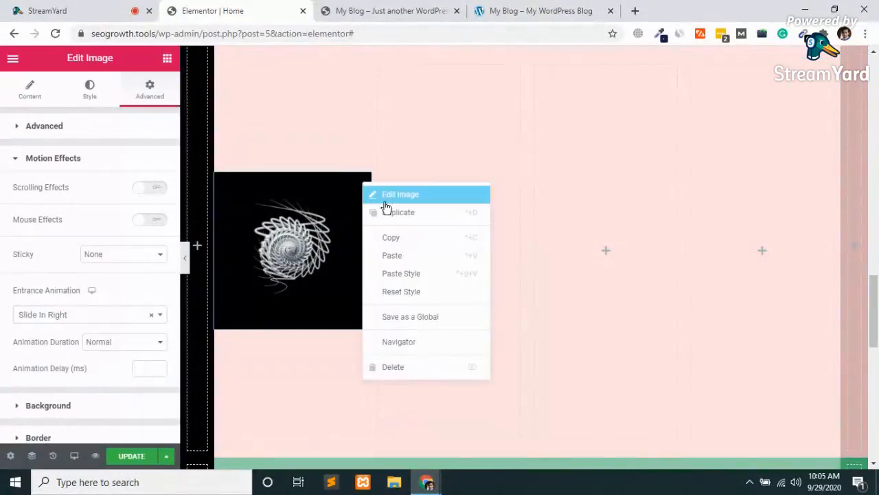
left_click(408, 238)
right_click(445, 249)
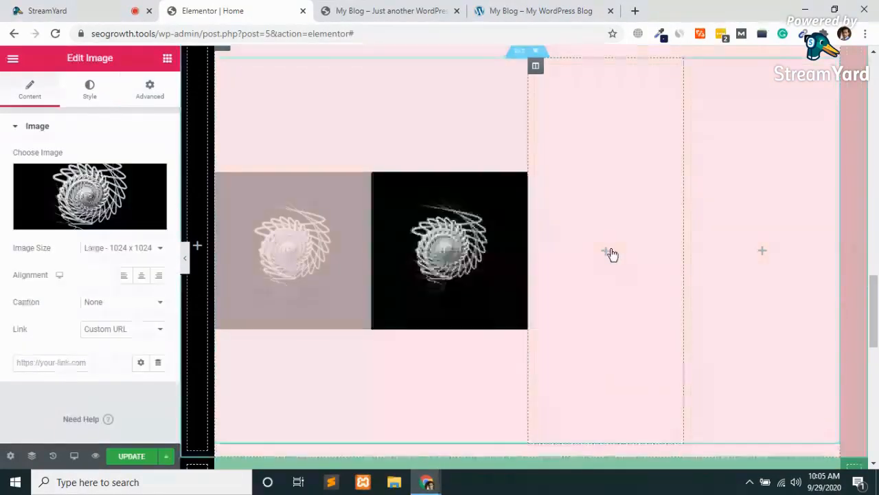
right_click(611, 249)
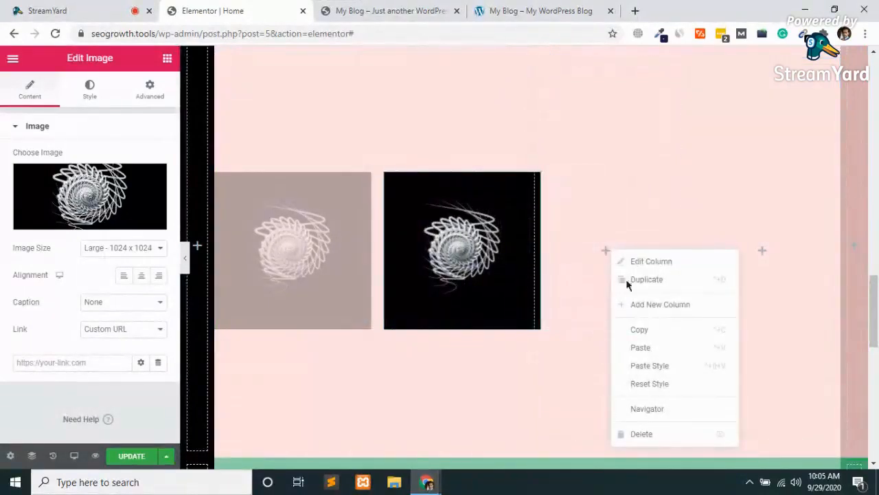
left_click(645, 353)
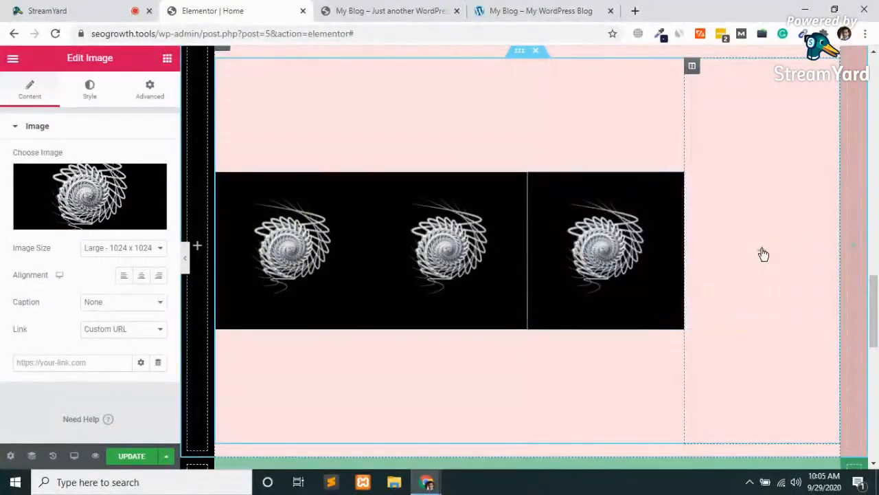
right_click(762, 254)
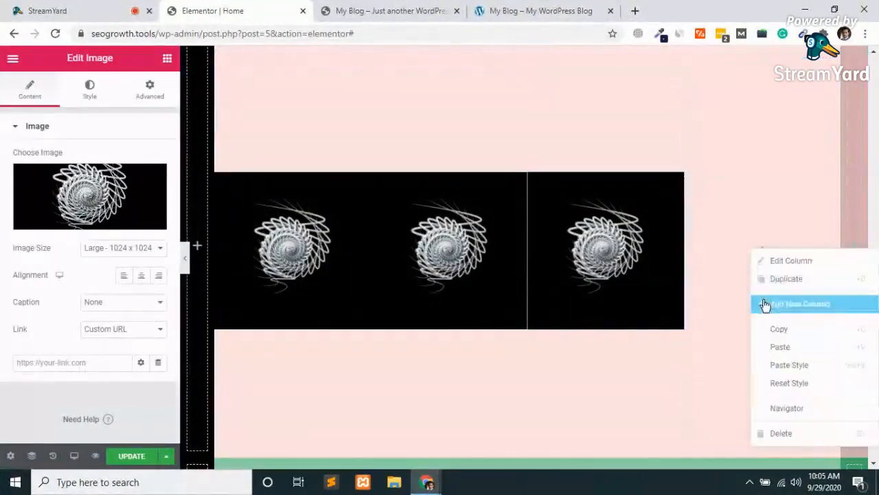
left_click(773, 348)
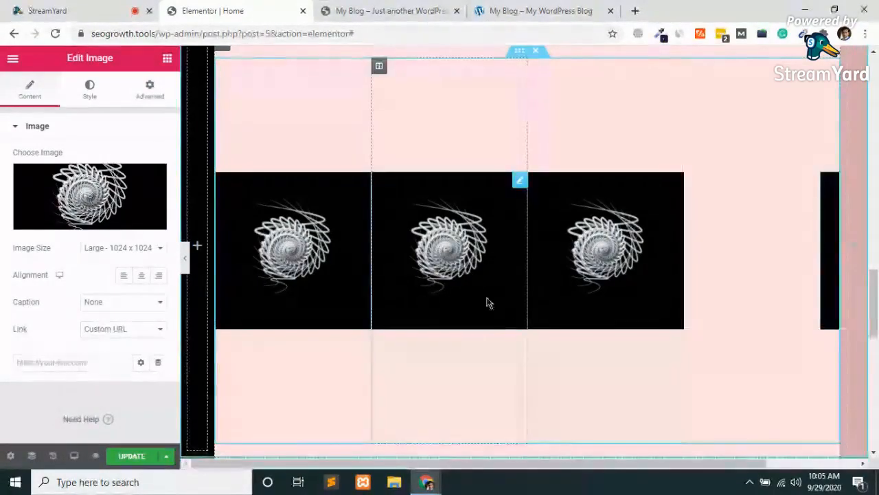
Replace the second column's image with round-multicolored-abstract-painting-2268487.jpg from the media library.
left_click(521, 184)
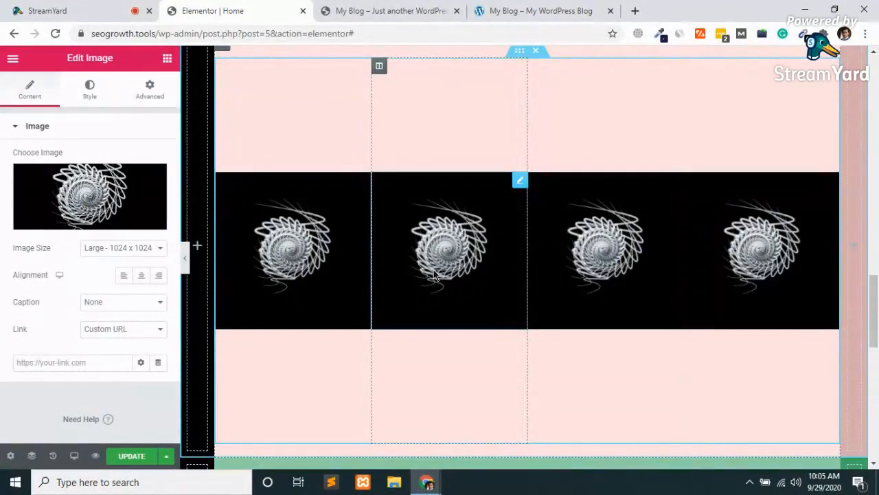
left_click(62, 221)
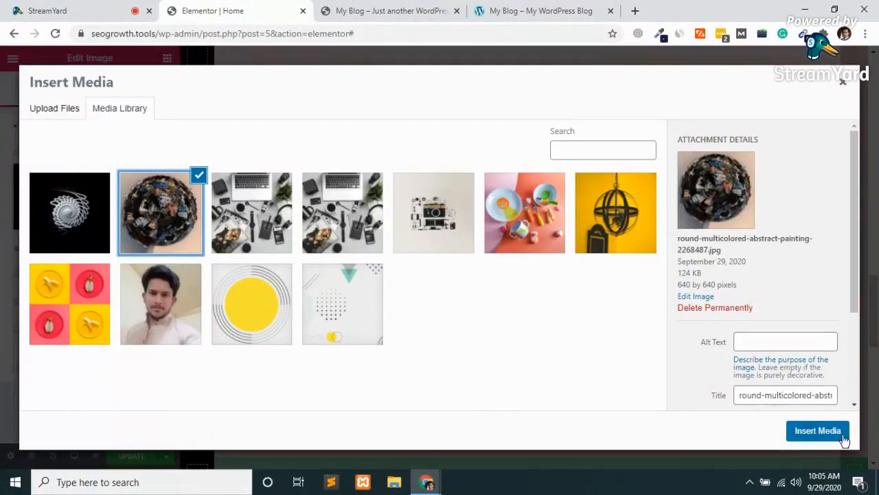
left_click(817, 432)
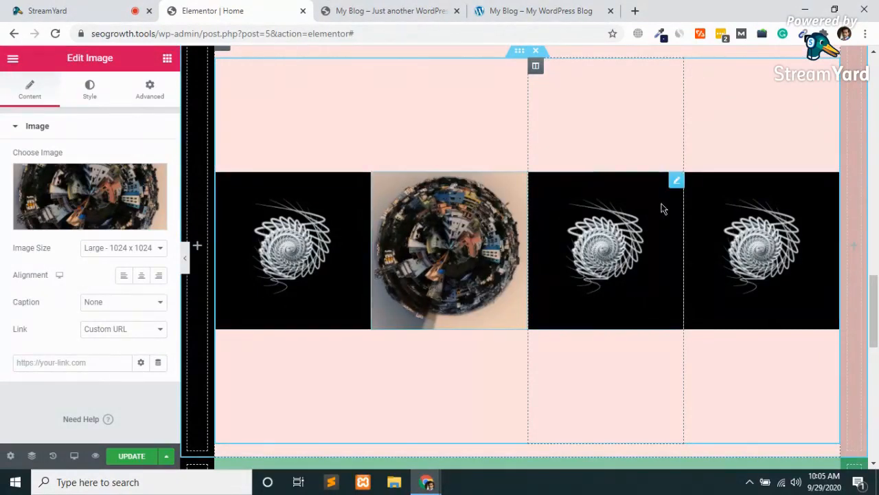
Replace the third column's spiral image with the hanging lantern photo on a yellow background from the media library.
left_click(592, 272)
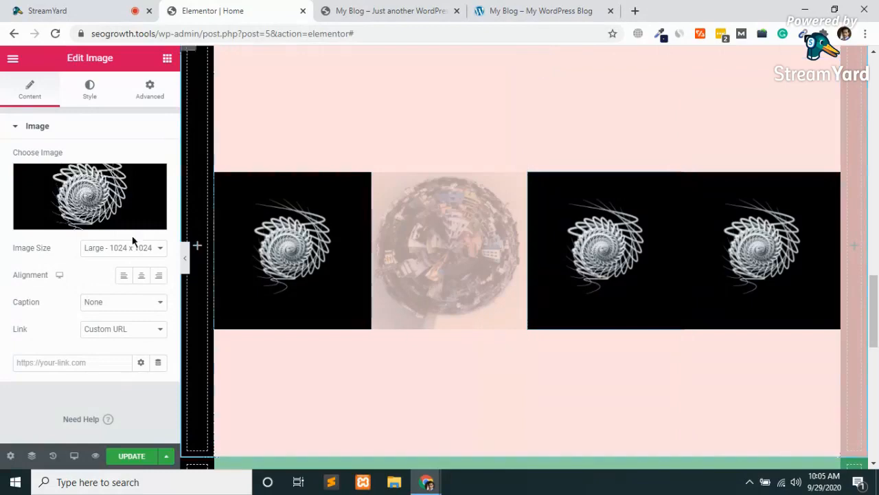
left_click(75, 223)
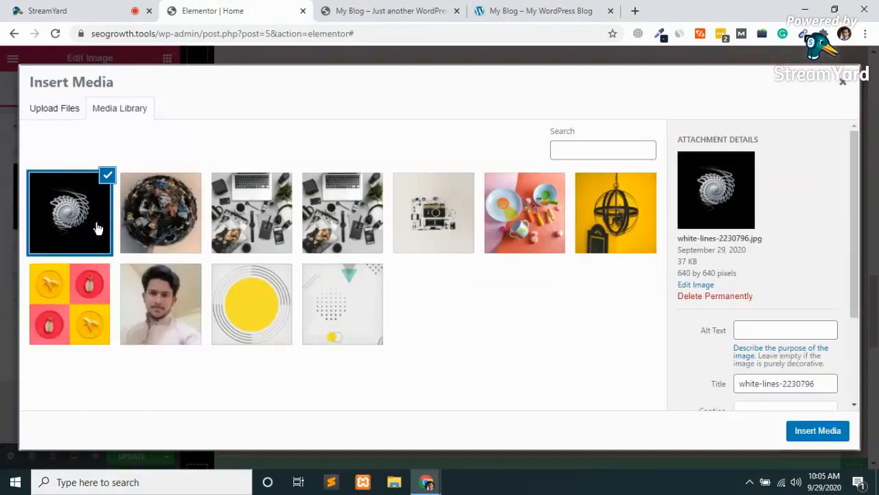
left_click(261, 229)
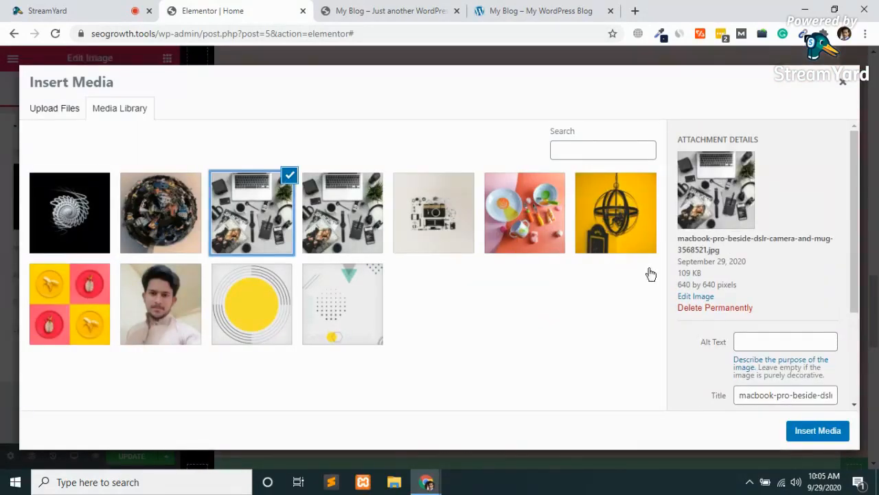
left_click(629, 245)
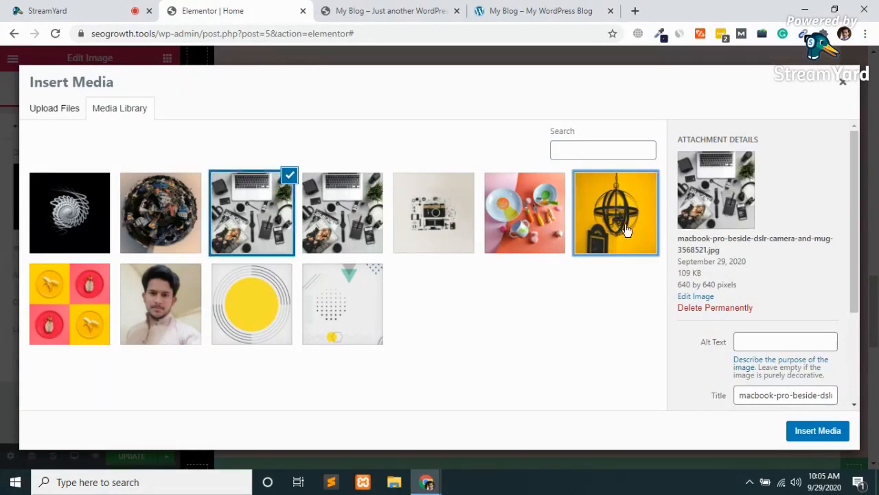
left_click(814, 431)
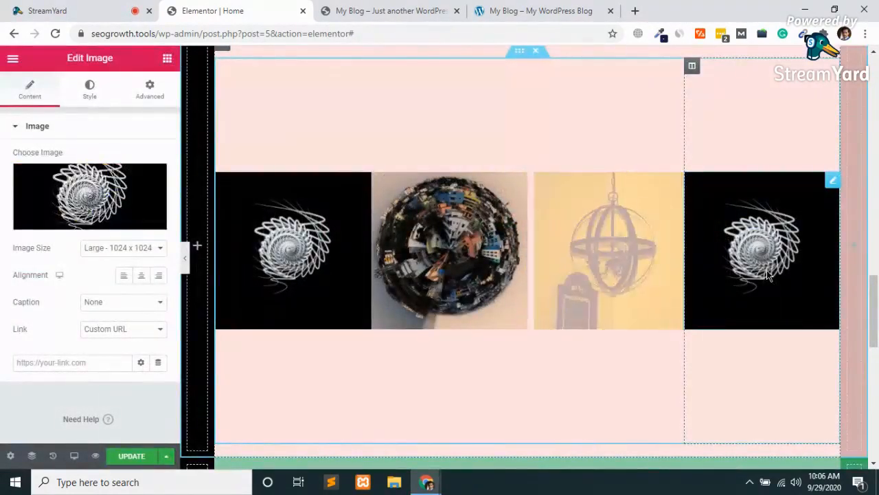
Replace the fourth column's spiral image with colorful-kids-plates-2227817.jpg from the media library and update the page.
left_click(82, 222)
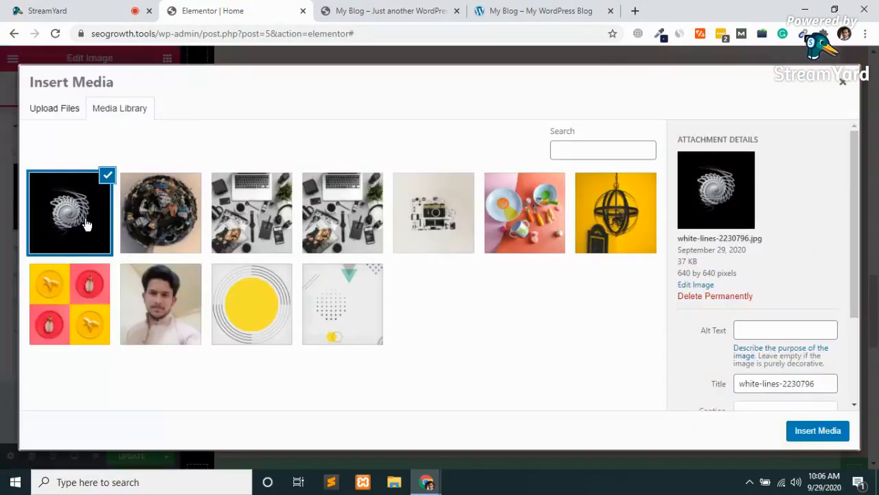
left_click(88, 288)
left_click(557, 209)
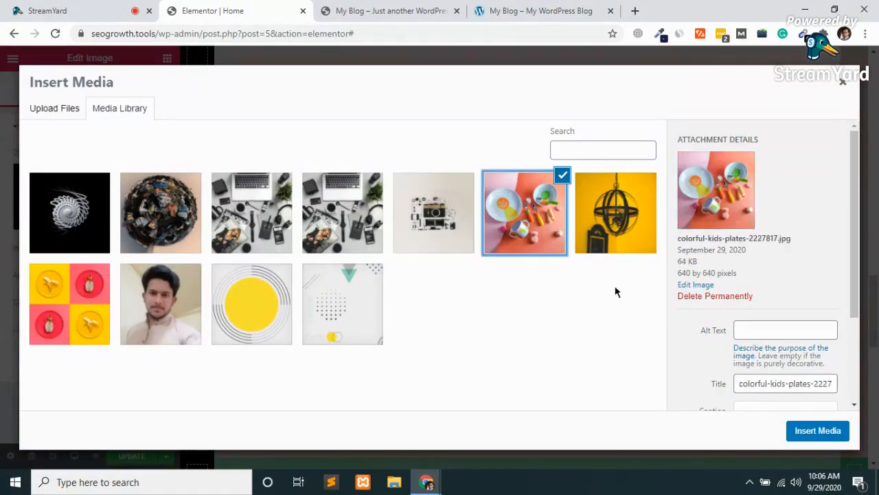
left_click(818, 431)
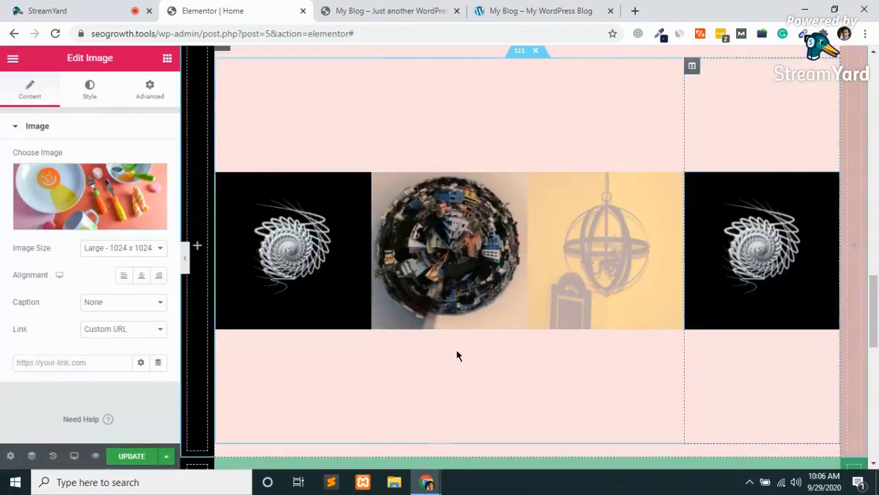
left_click(123, 462)
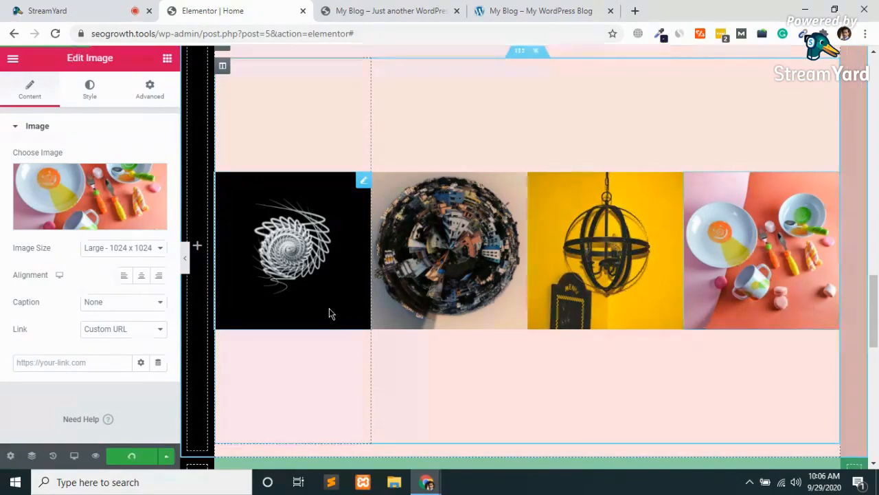
Set the boxed content width of the inner section holding the project images to 950.
scroll(363, 142, "up", 1)
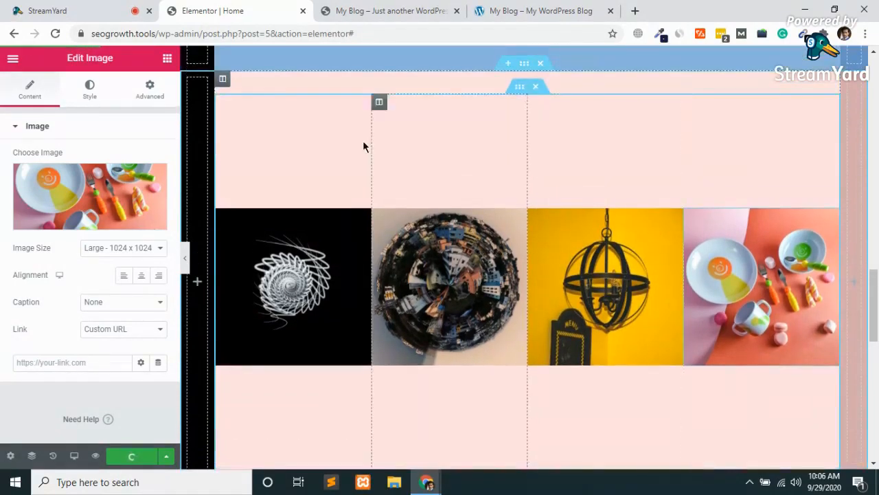
left_click(520, 88)
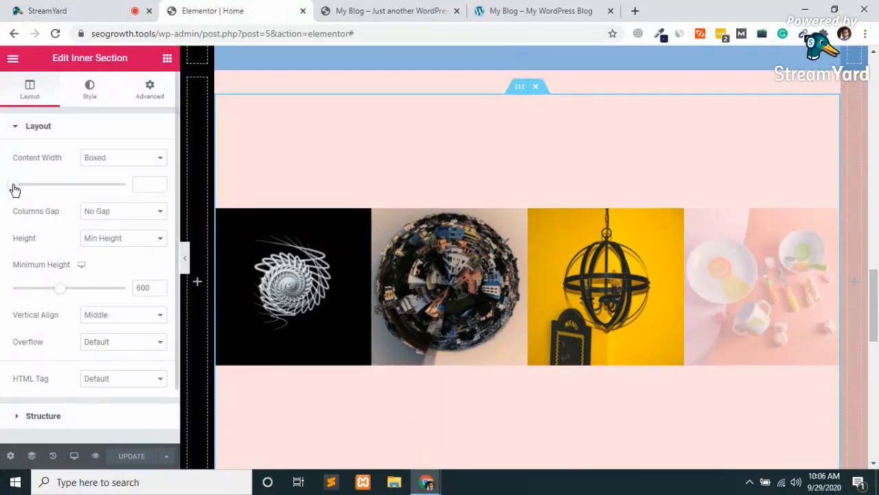
left_click_drag(15, 190, 56, 197)
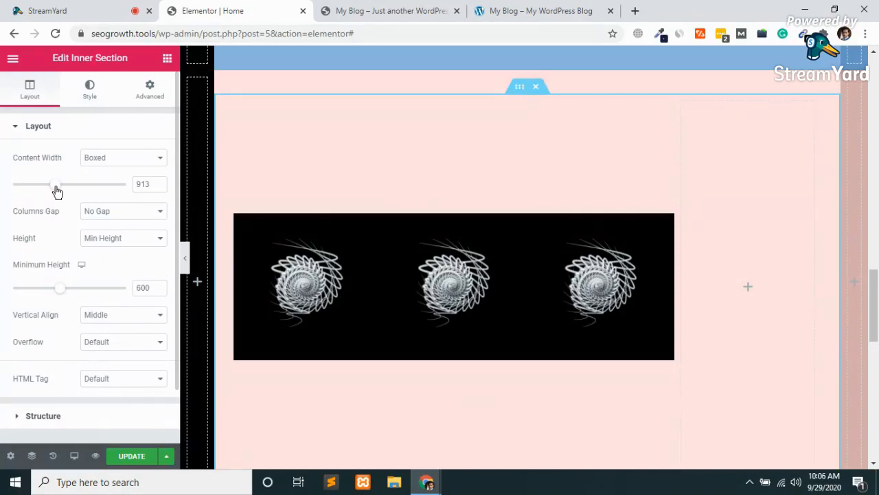
left_click_drag(57, 191, 53, 191)
left_click(72, 197)
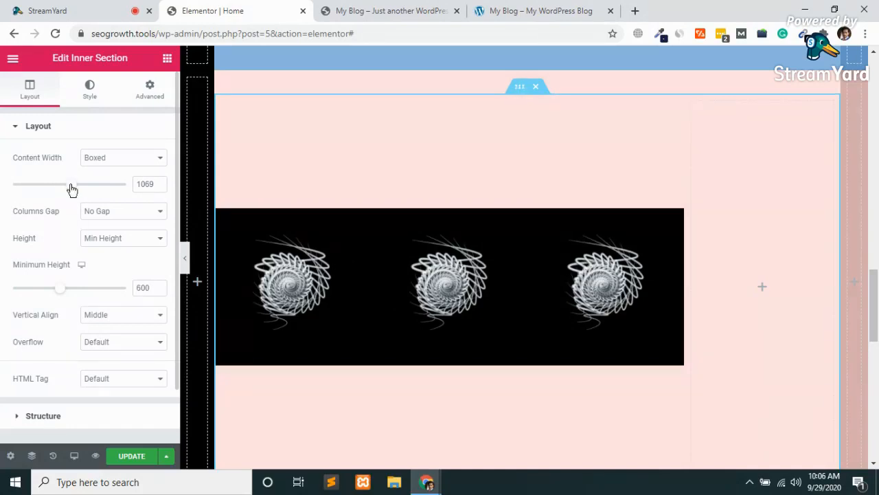
left_click_drag(62, 189, 60, 191)
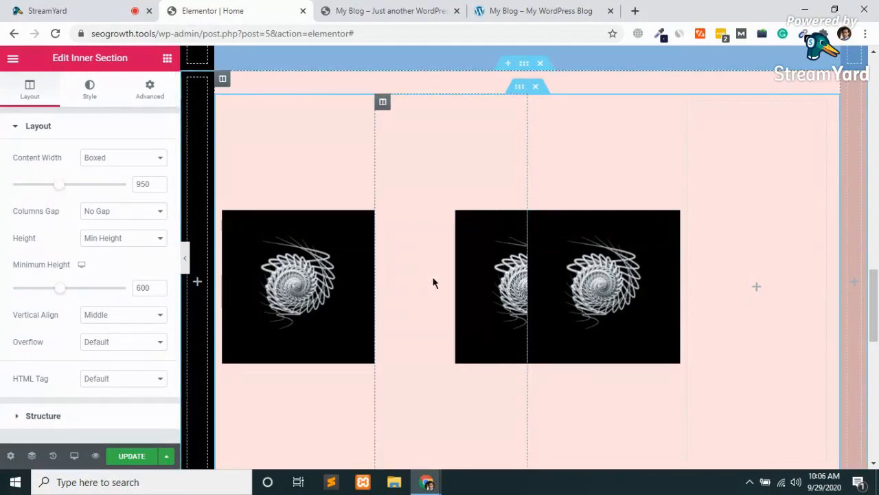
Swap the spiral in the second column for round-multicolored-abstract-painting-2268487.jpg from the media library.
left_click(434, 281)
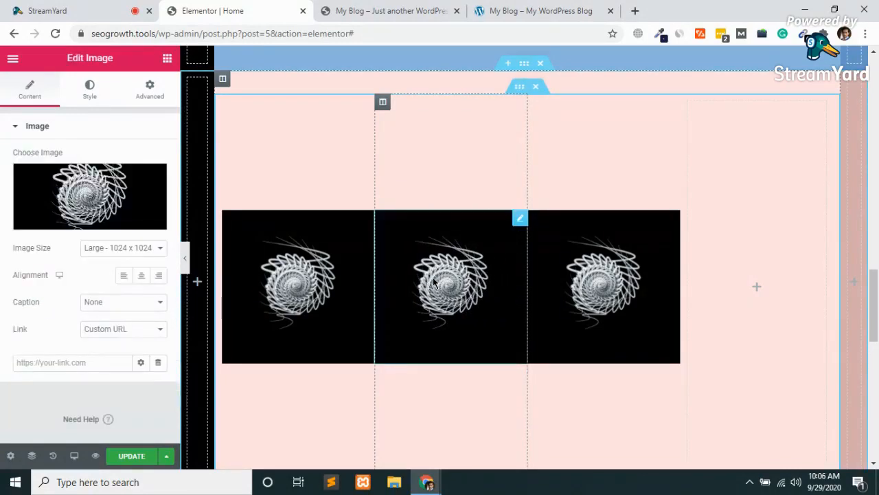
left_click(81, 221)
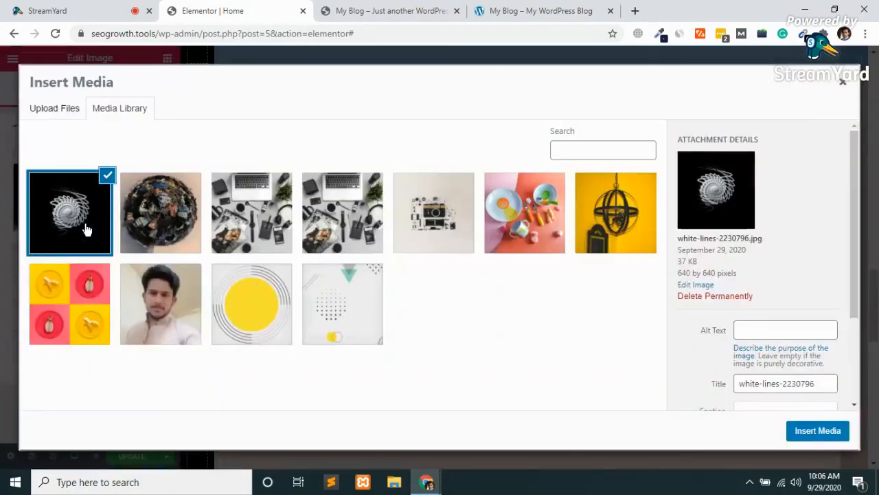
left_click(173, 217)
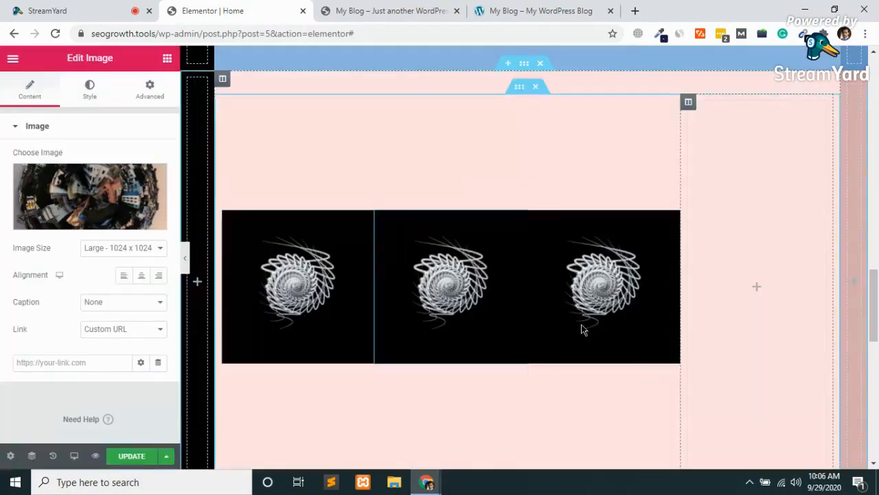
Insert the chosen round painting in the second column and replace the third column's spiral with dslr-camera-flat-lay-821652-1.jpg from the media library.
left_click(819, 433)
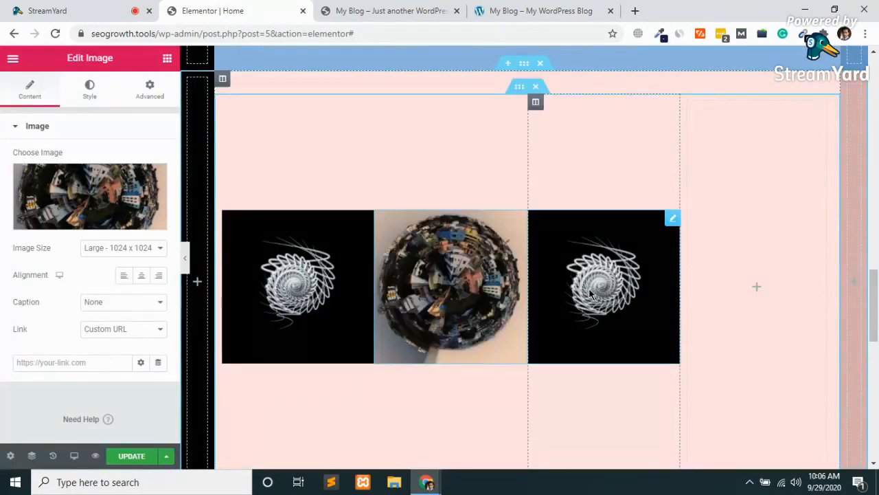
left_click(589, 294)
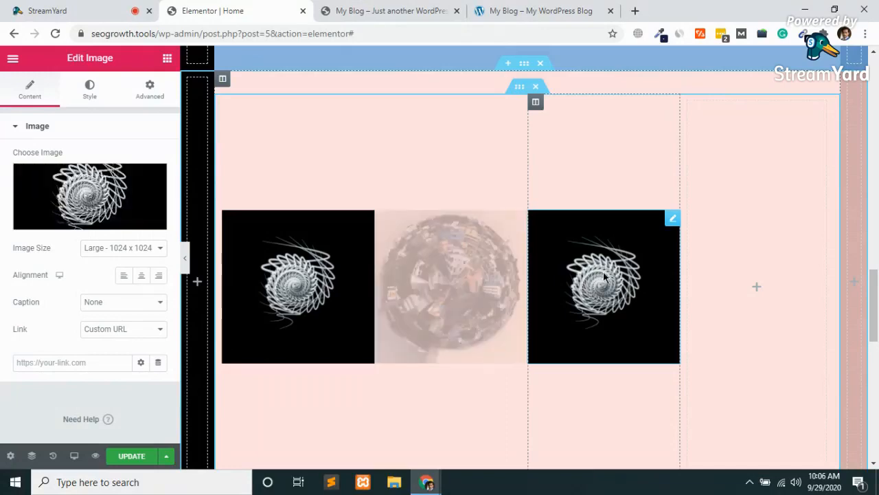
left_click(70, 225)
left_click(437, 225)
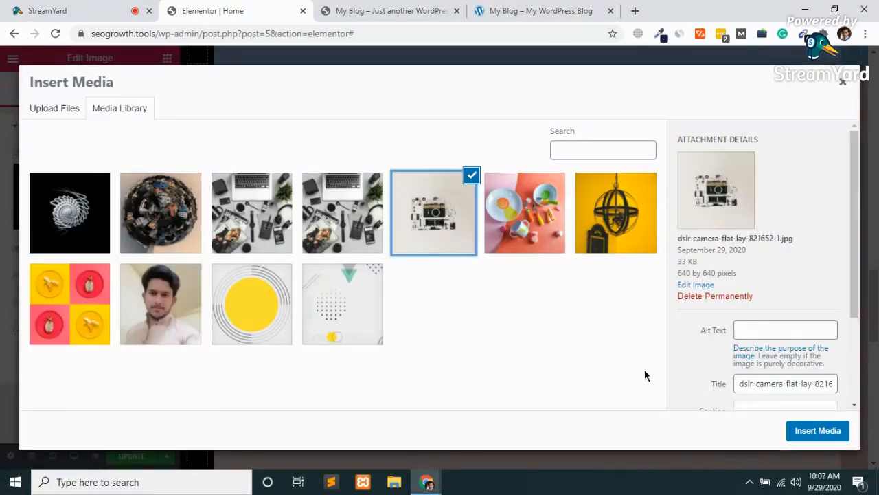
left_click(808, 430)
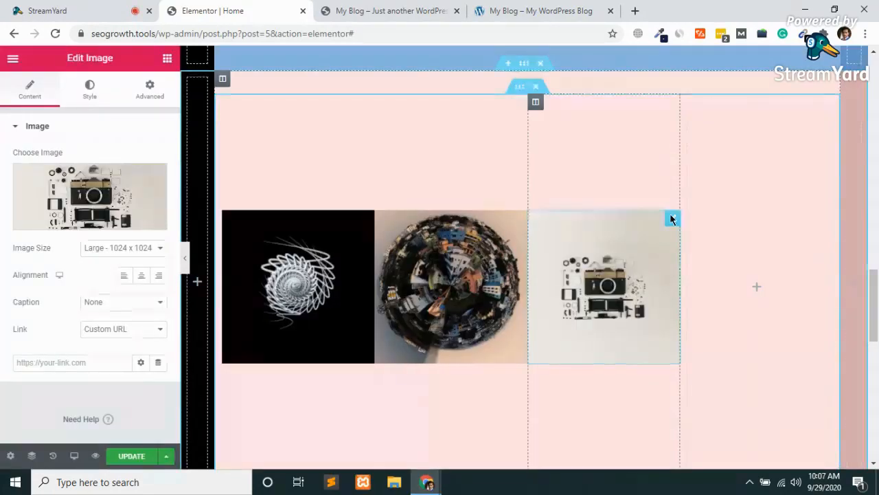
Copy the camera image from the third column and paste it into the empty fourth column.
right_click(671, 218)
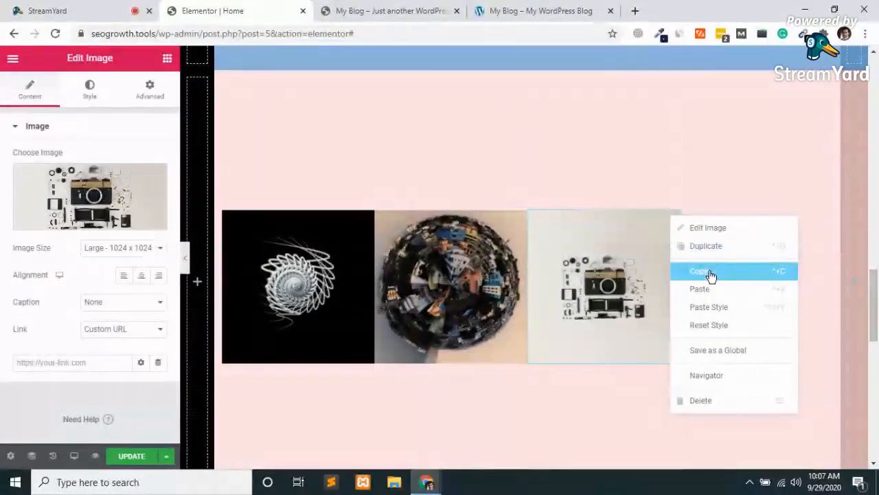
left_click(756, 277)
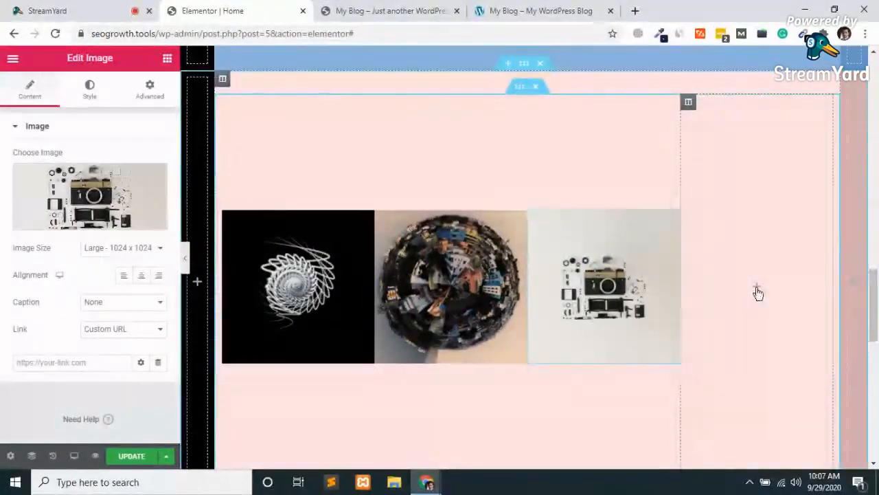
right_click(758, 294)
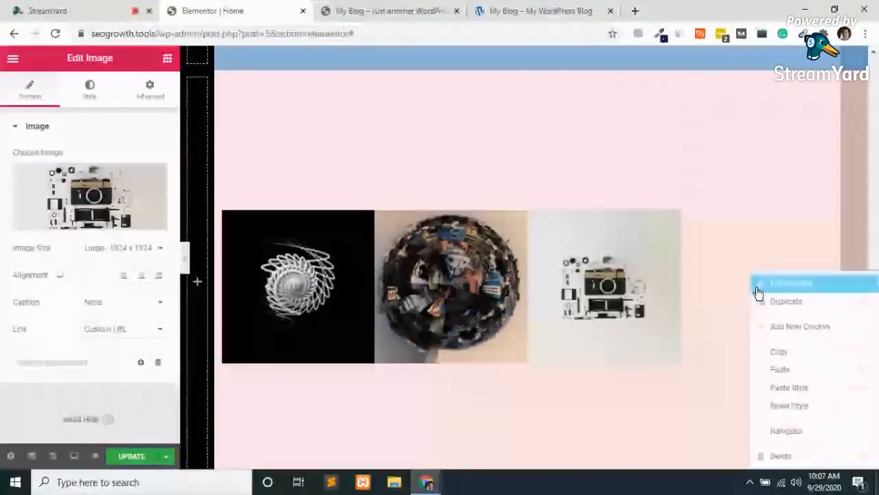
left_click(783, 371)
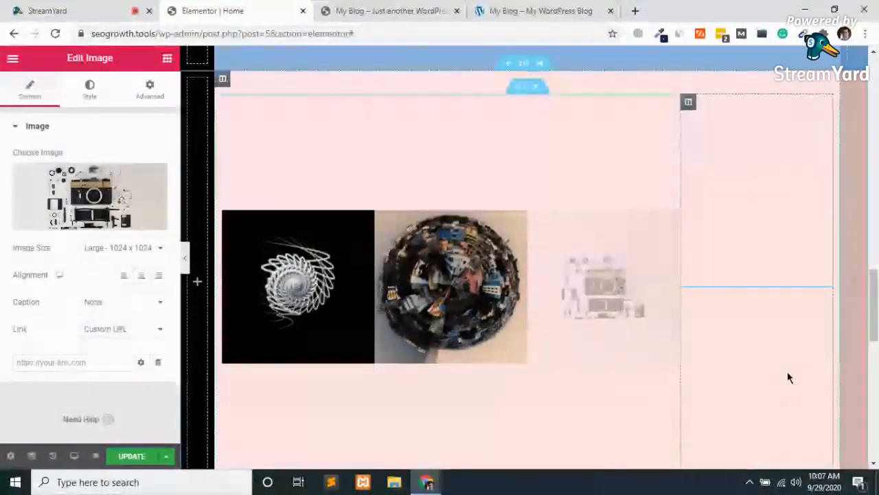
Replace the fourth column's camera image with bananas-and-dragon-fruits-2907454.jpg from the media library.
left_click(74, 226)
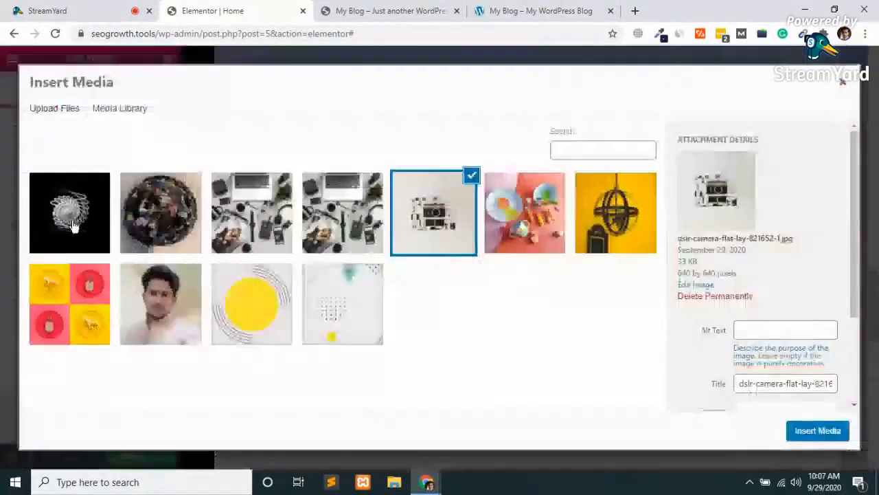
left_click(70, 313)
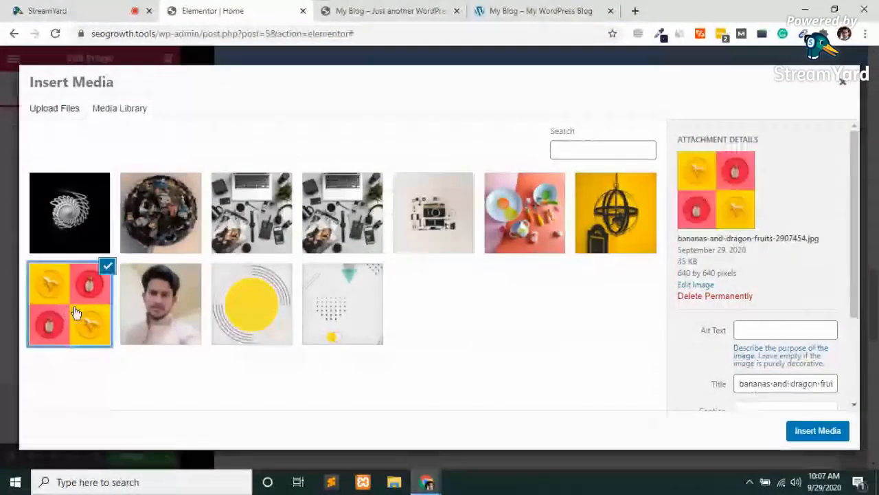
left_click(818, 430)
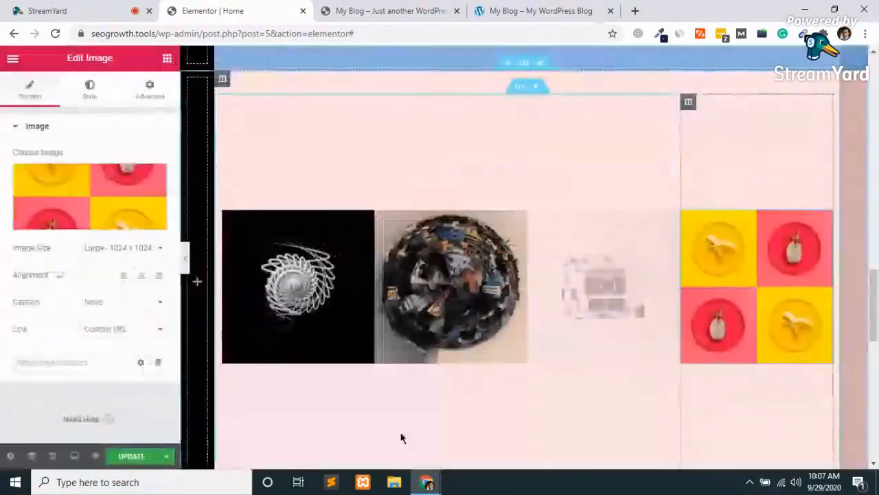
Update the page and check the four-image project row on the live site.
left_click(125, 459)
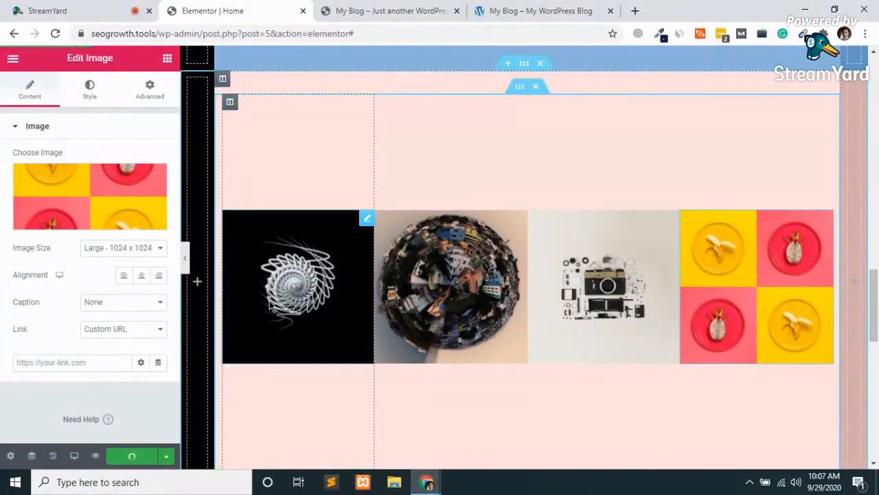
left_click(341, 9)
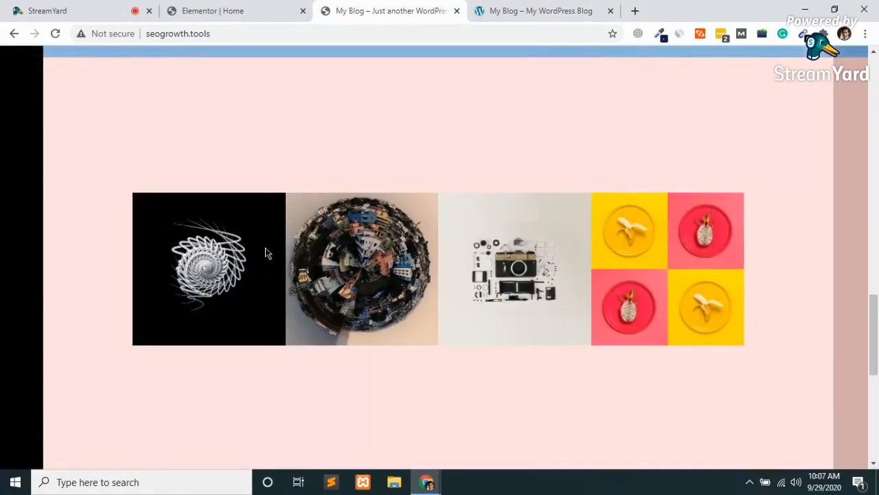
left_click(294, 6)
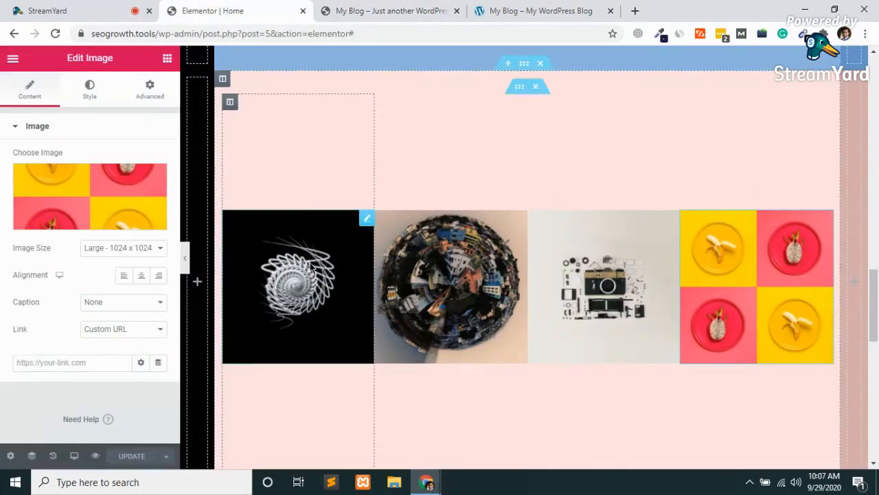
Set the border type of the first column's spiral image to Solid.
left_click(367, 219)
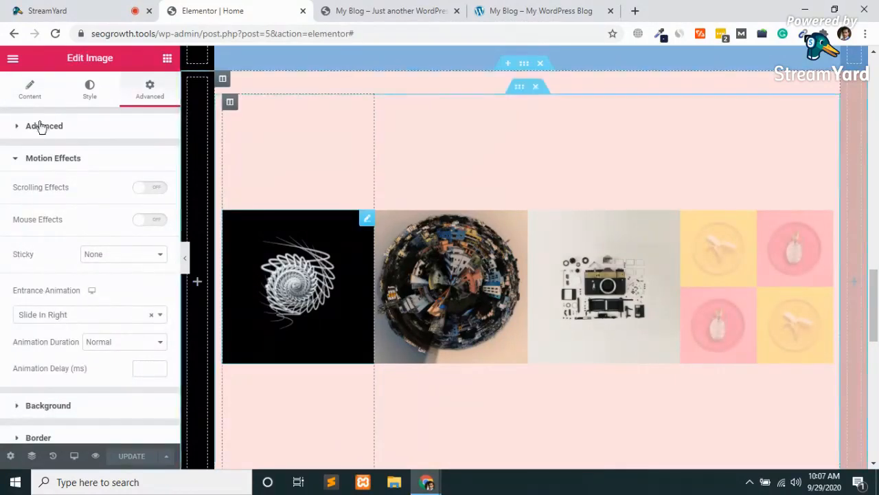
left_click(27, 95)
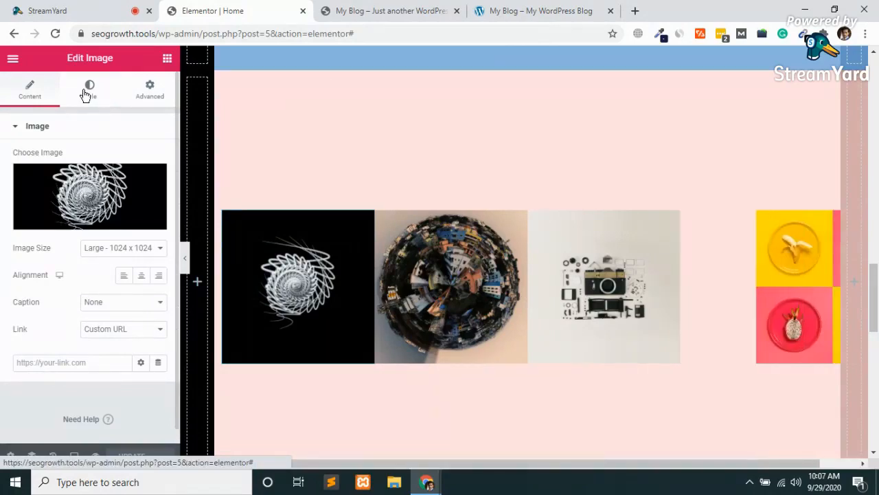
left_click(87, 91)
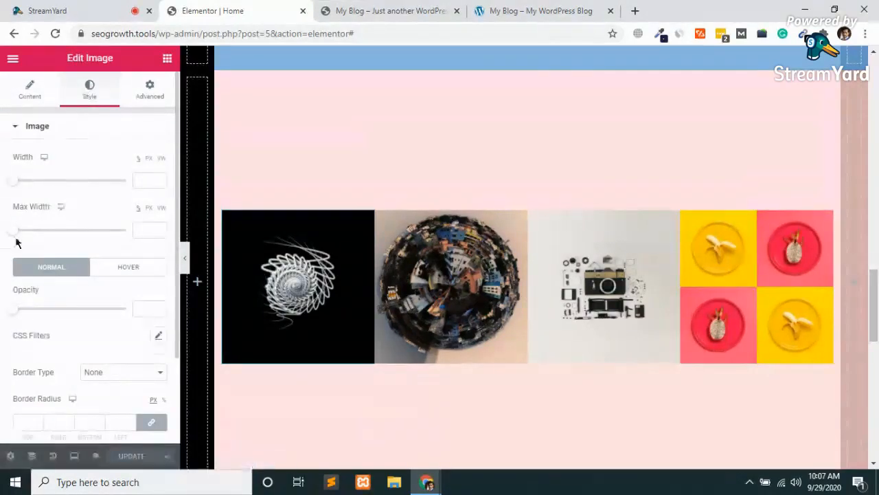
scroll(61, 295, "down", 2)
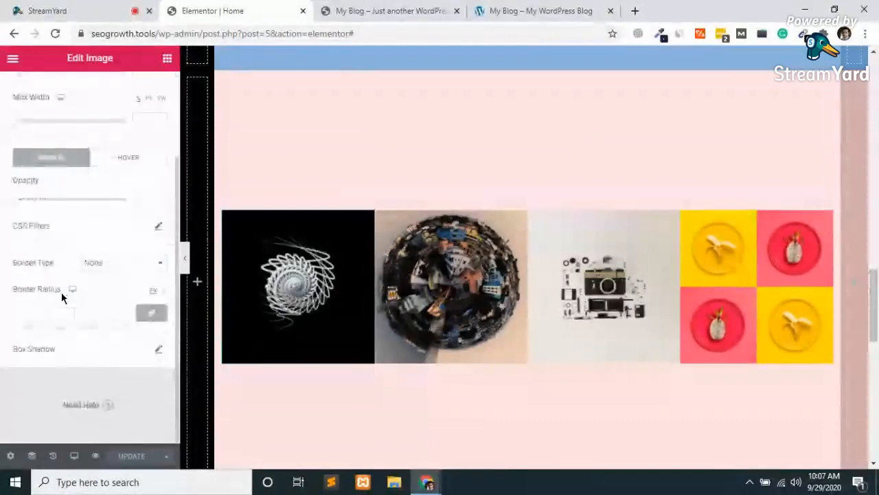
left_click(141, 266)
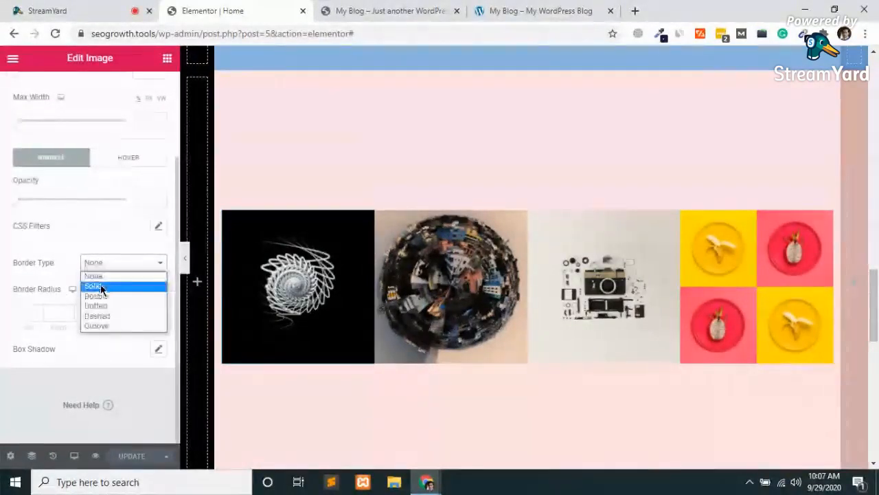
left_click(102, 290)
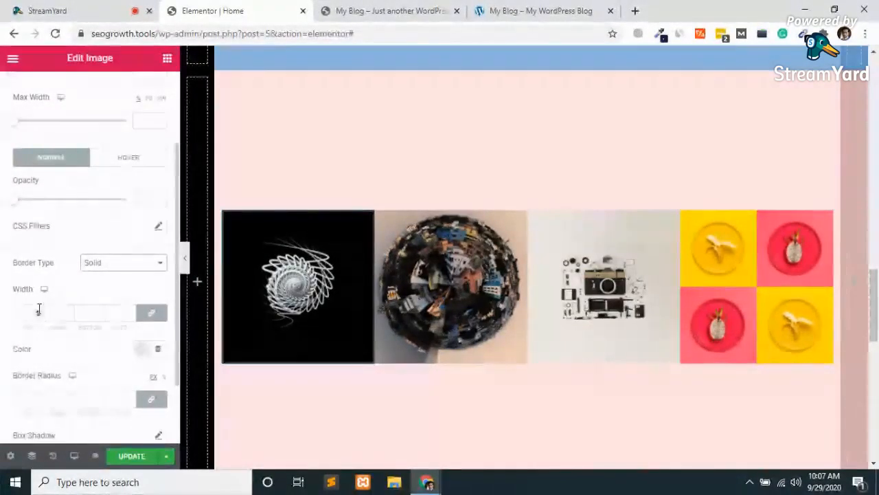
Set the spiral image's border width to 3 on all four sides.
left_click(39, 313)
type("1")
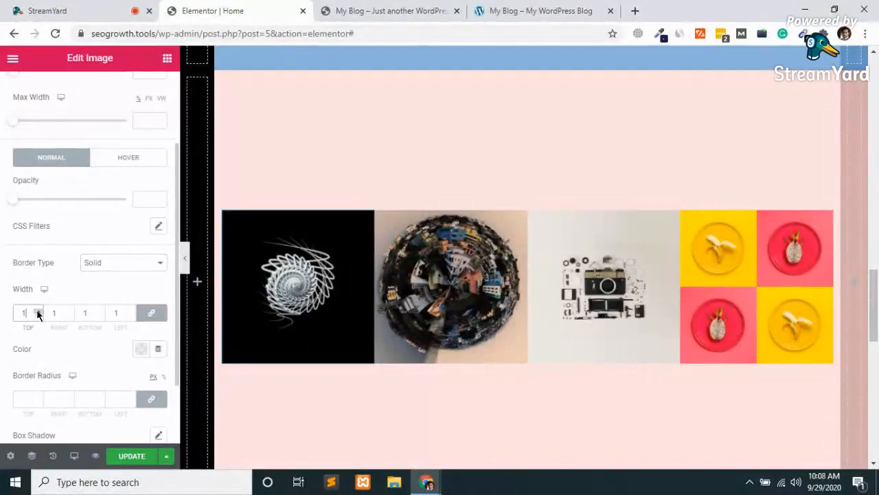
left_click(38, 310)
left_click(38, 310)
left_click(38, 310)
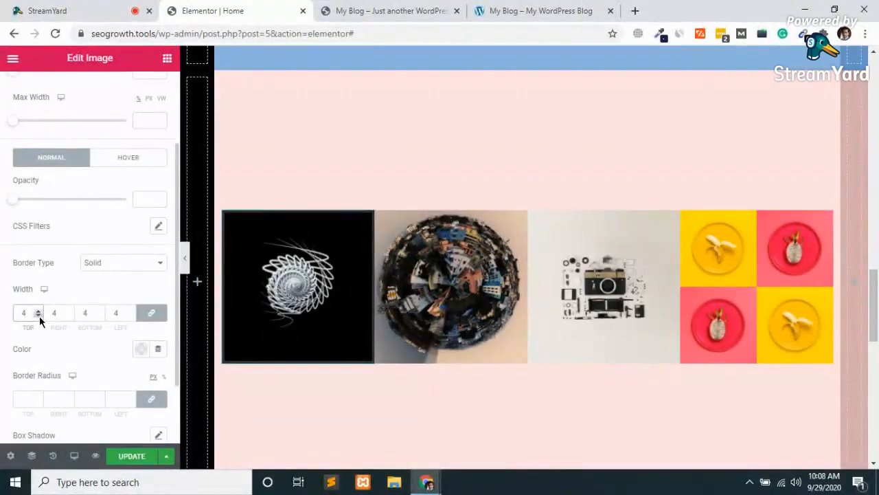
left_click(39, 315)
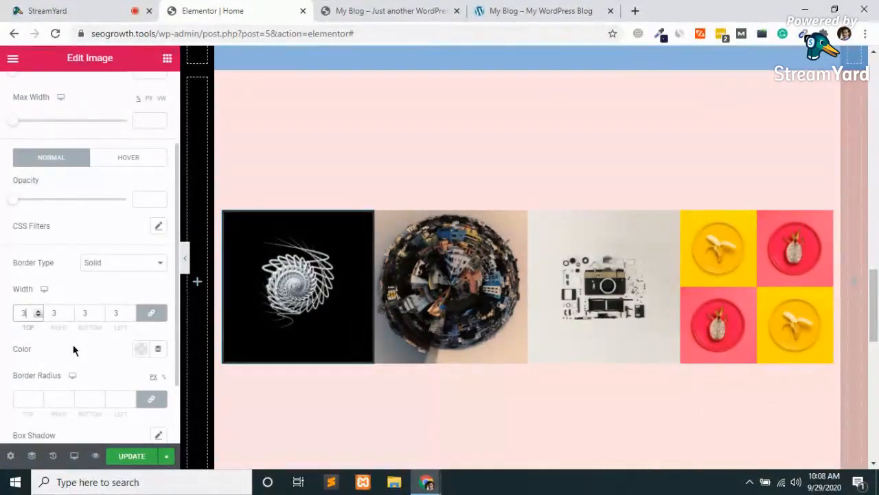
Set the spiral image's border color to white, #FFFFFF.
scroll(72, 351, "down", 2)
left_click(142, 262)
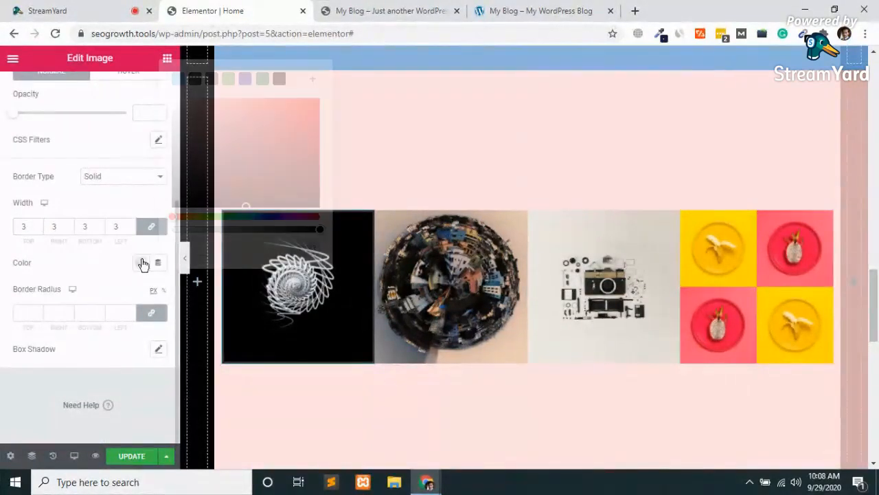
left_click(297, 81)
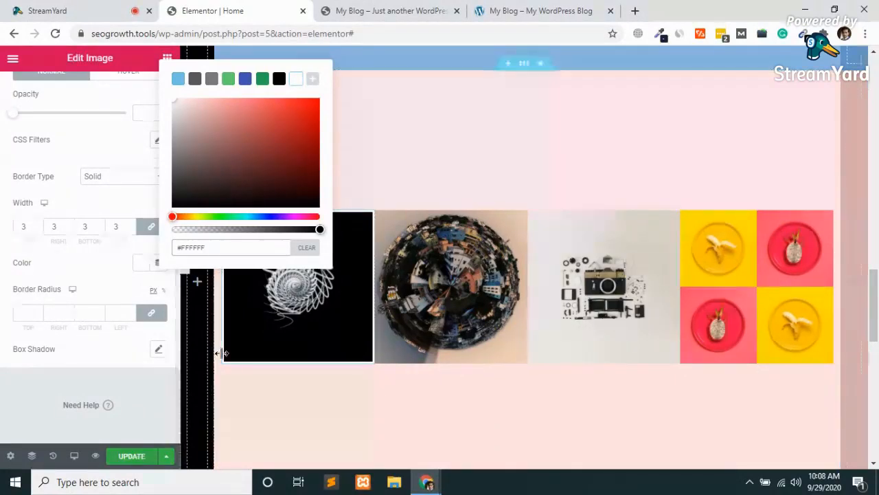
left_click(430, 278)
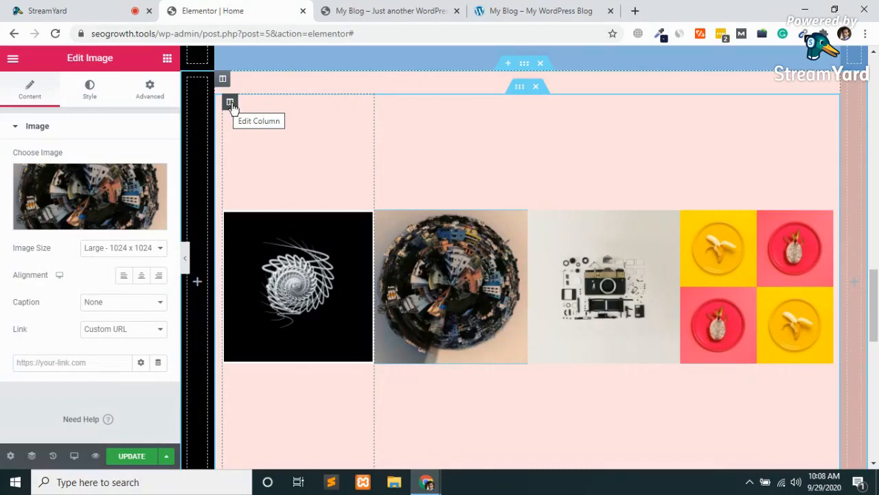
Delete the three columns holding the spiral, round painting and camera images from the inner section.
right_click(231, 104)
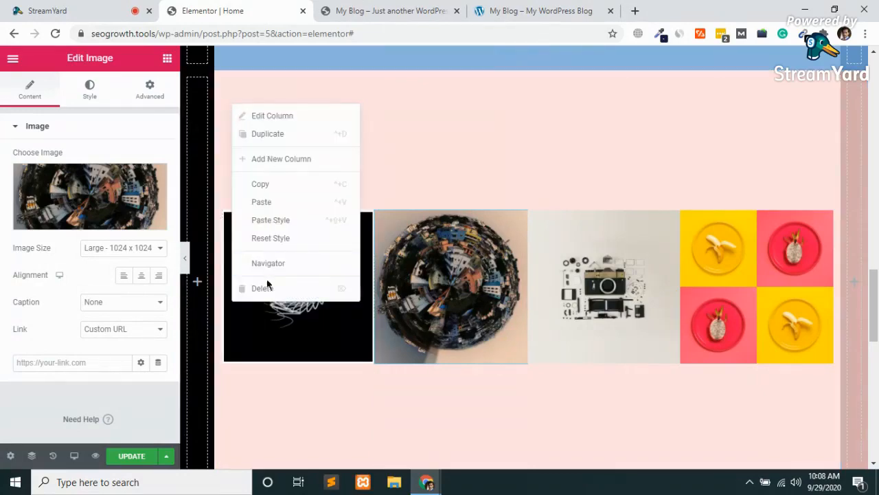
left_click(295, 134)
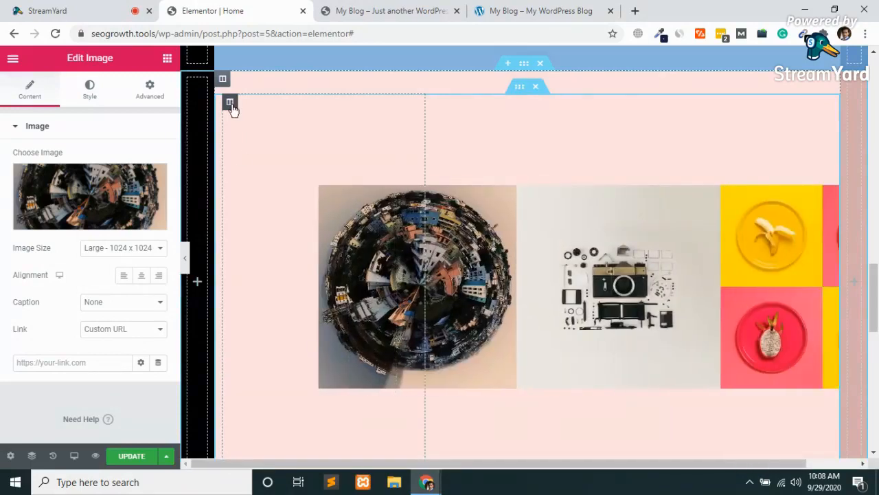
right_click(232, 105)
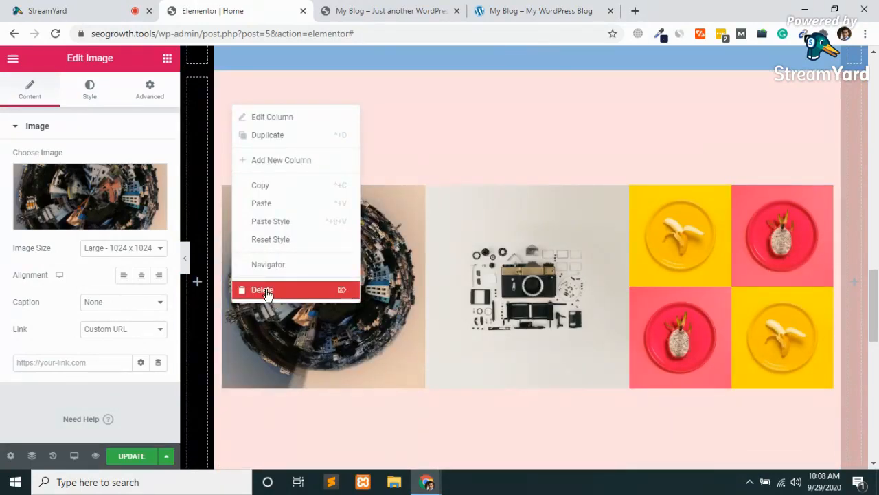
left_click(267, 291)
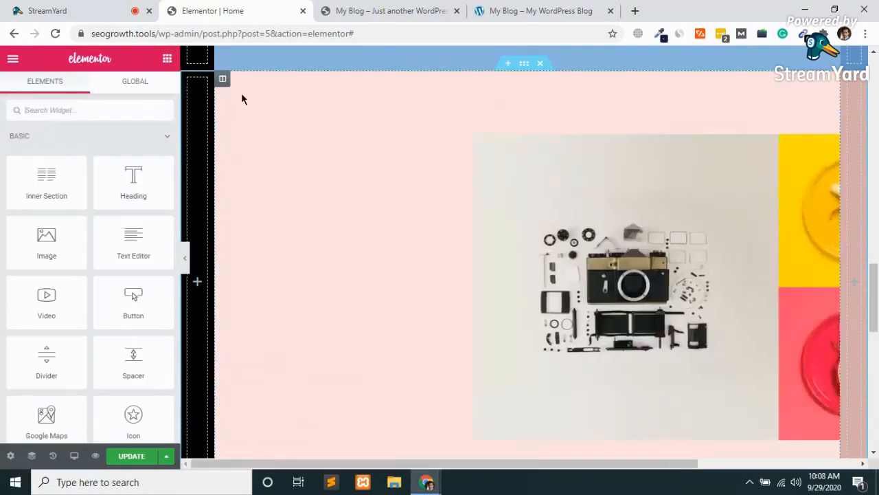
right_click(233, 108)
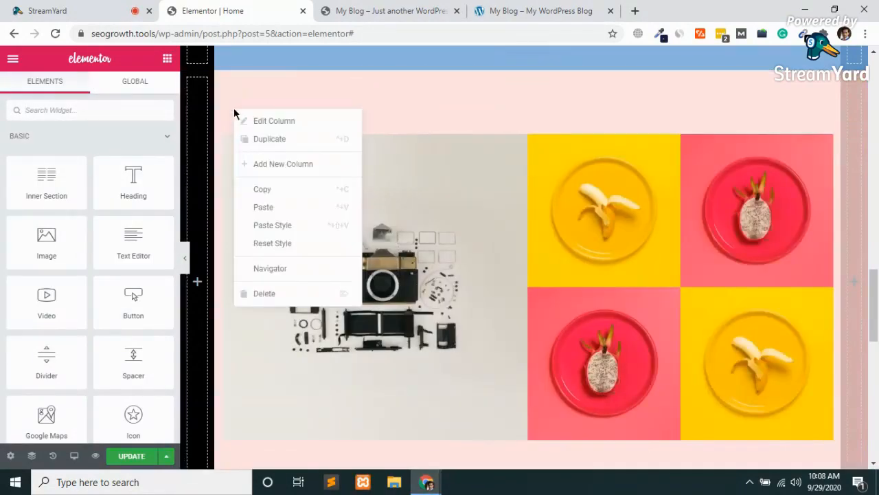
left_click(275, 297)
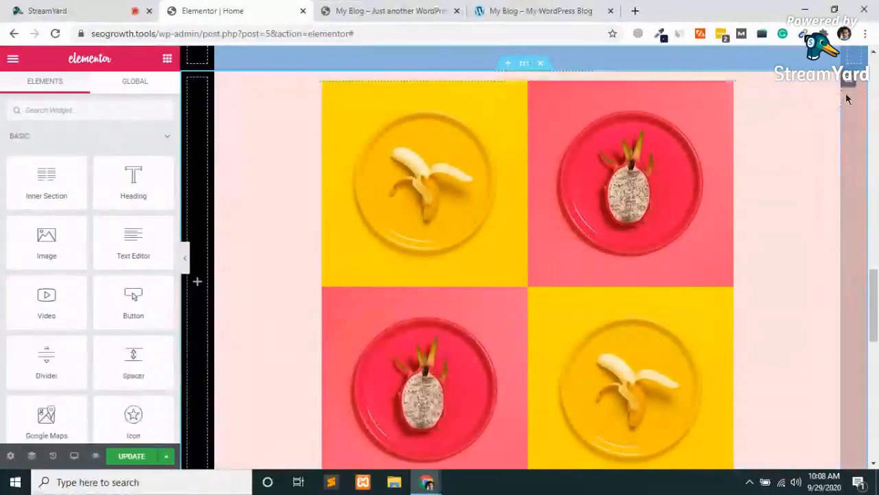
Delete the banana and dragon fruit image from the remaining column of the inner section.
right_click(826, 90)
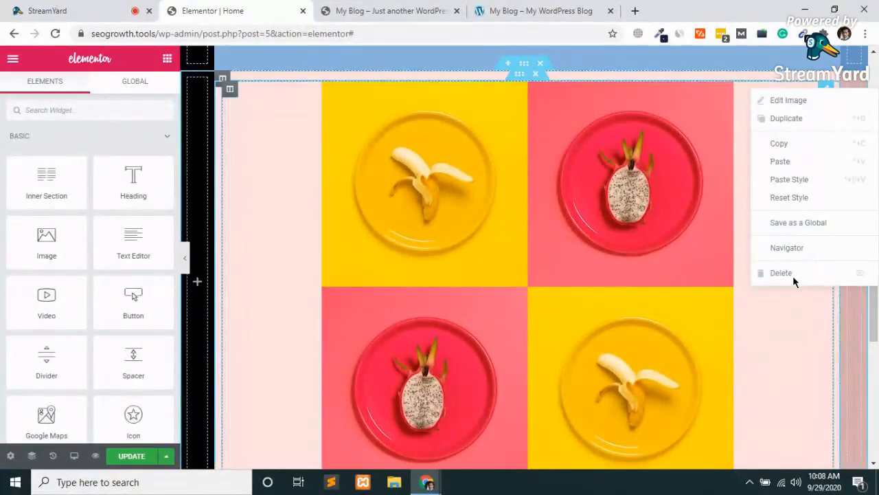
left_click(786, 275)
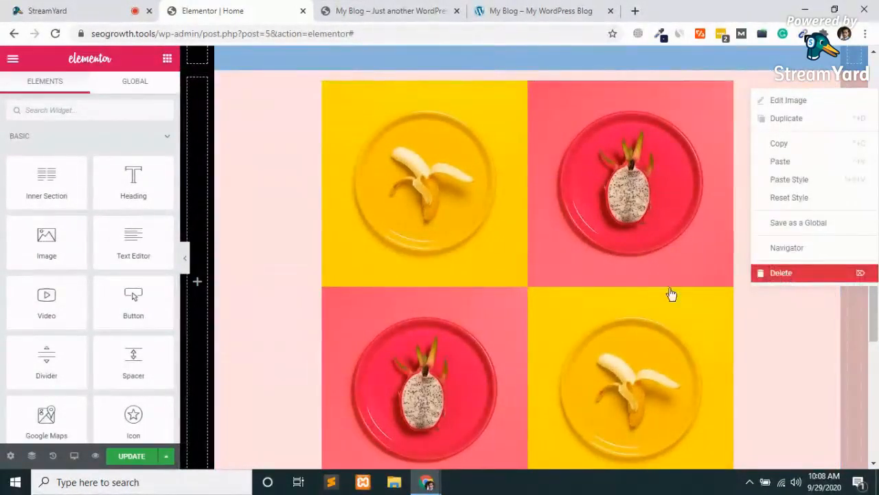
scroll(563, 314, "up", 5)
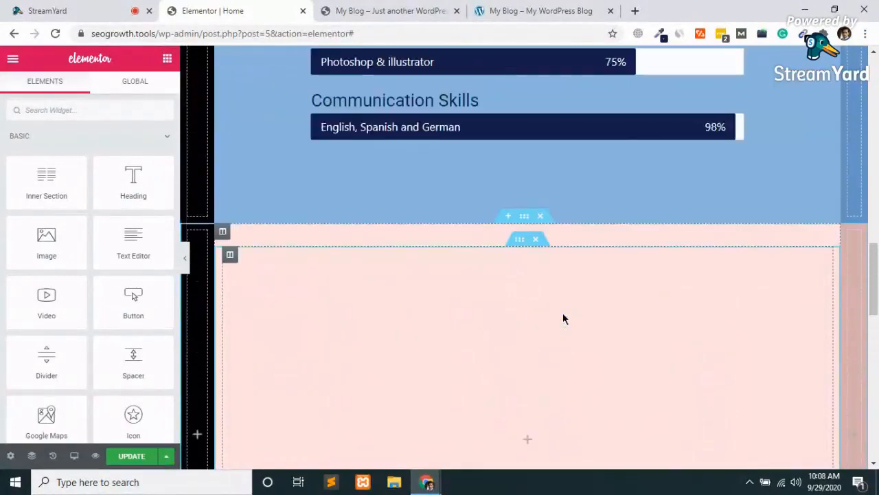
Copy the zigzag "More About Me" divider and paste it into the blue skills column.
scroll(630, 165, "up", 2)
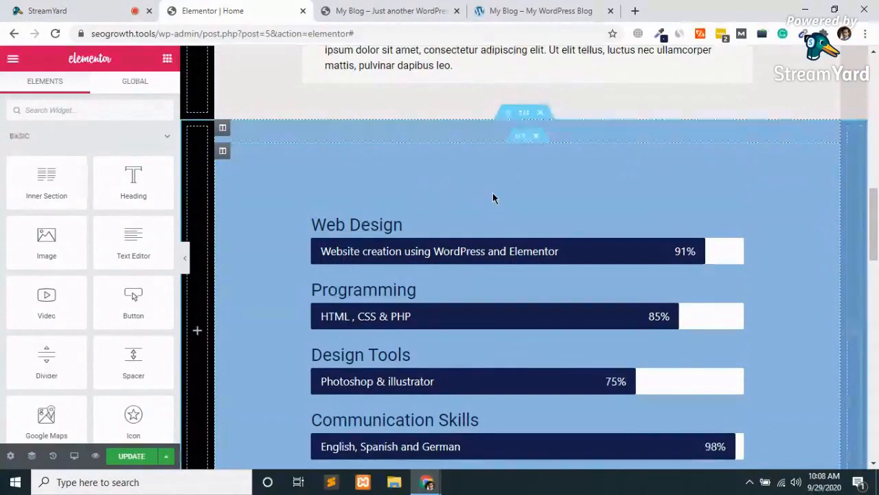
scroll(493, 198, "up", 5)
scroll(492, 195, "up", 2)
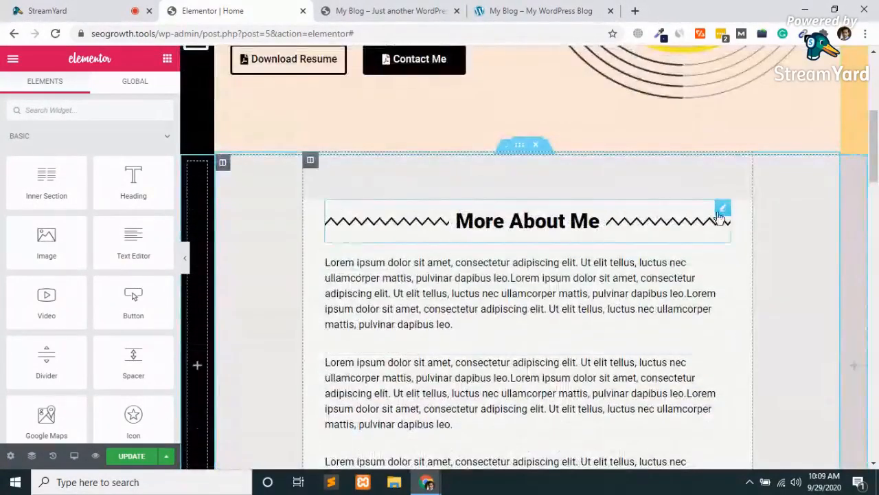
right_click(725, 215)
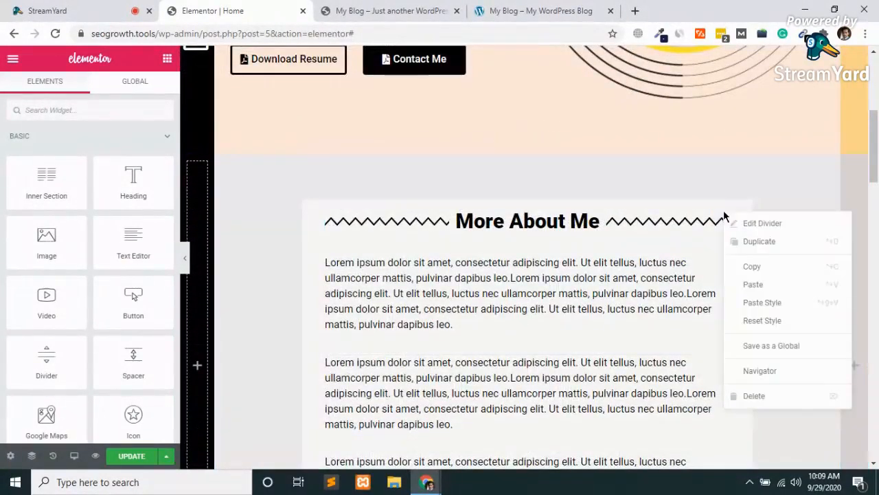
left_click(758, 268)
scroll(611, 314, "down", 5)
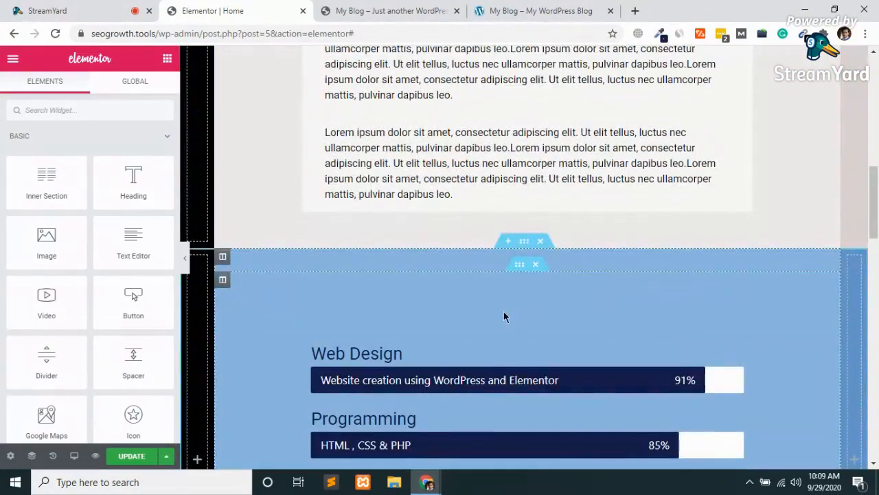
right_click(504, 315)
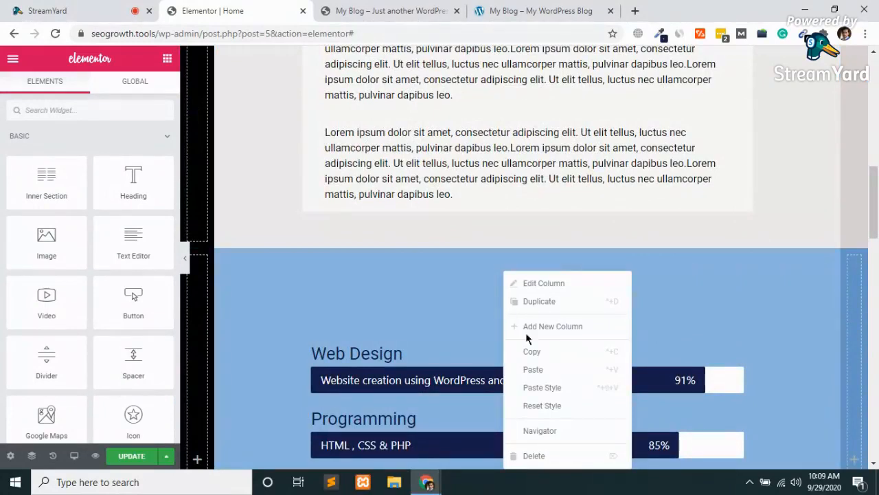
left_click(534, 370)
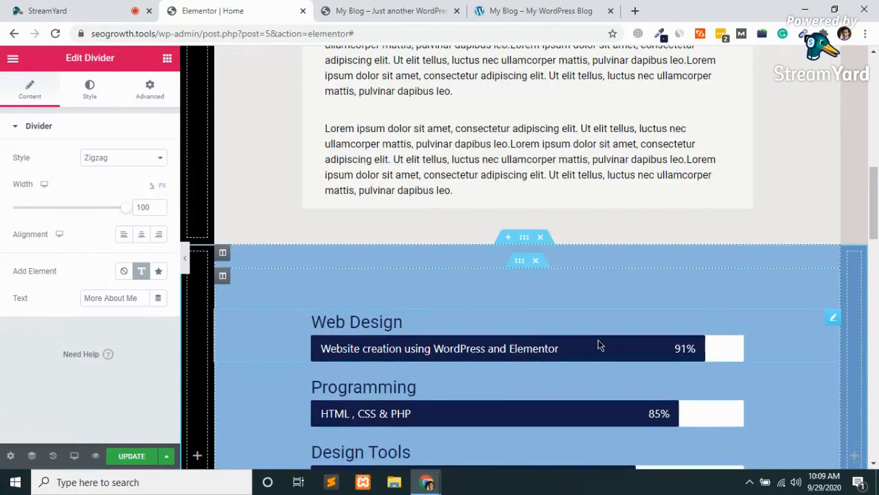
Move the pasted "More About Me" divider above the Web Design progress bar in the blue section.
scroll(604, 322, "down", 3)
scroll(597, 344, "down", 1)
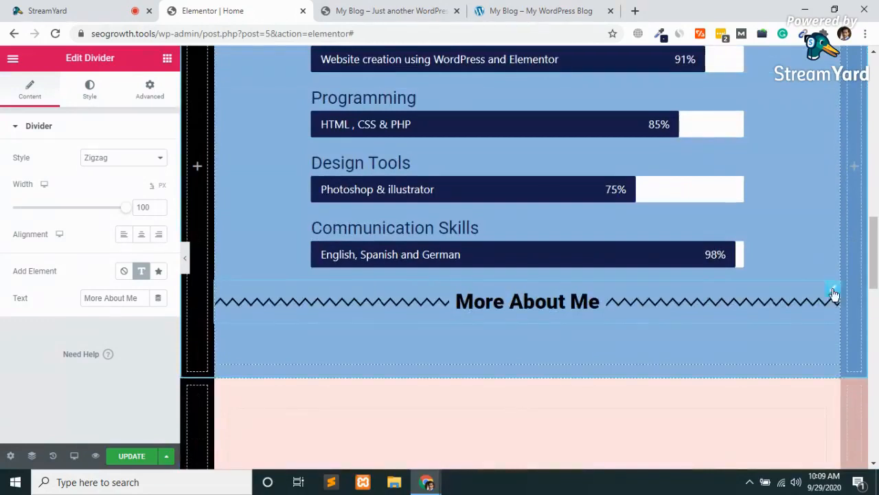
left_click_drag(808, 289, 639, 107)
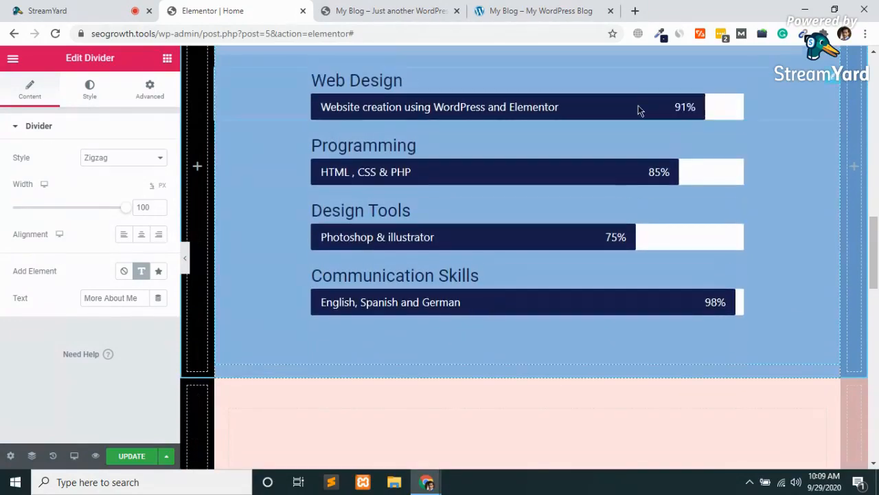
scroll(548, 182, "up", 1)
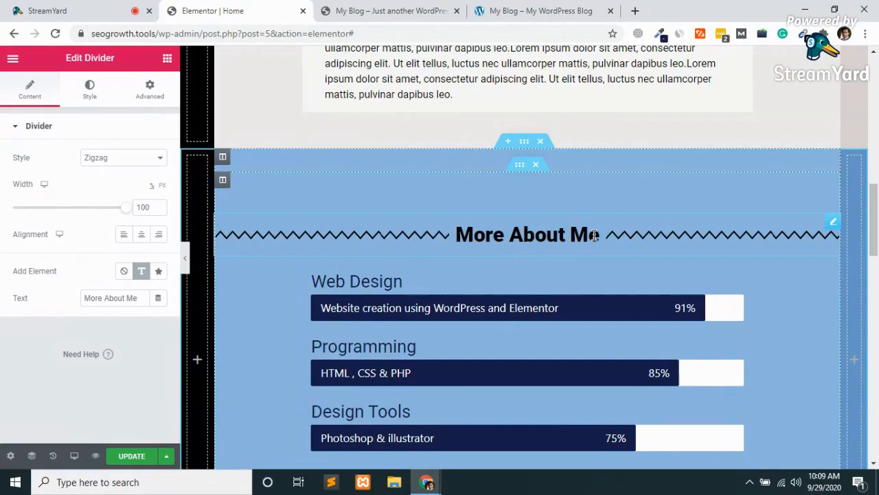
Change the text of the divider in the blue section to "My Skills and Expertise".
left_click(595, 234)
key("BackSpace")
key("BackSpace")
key("BackSpace")
key("BackSpace")
key("BackSpace")
key("BackSpace")
key("BackSpace")
key("BackSpace")
key("BackSpace")
key("BackSpace")
key("BackSpace")
key("BackSpace")
key("BackSpace")
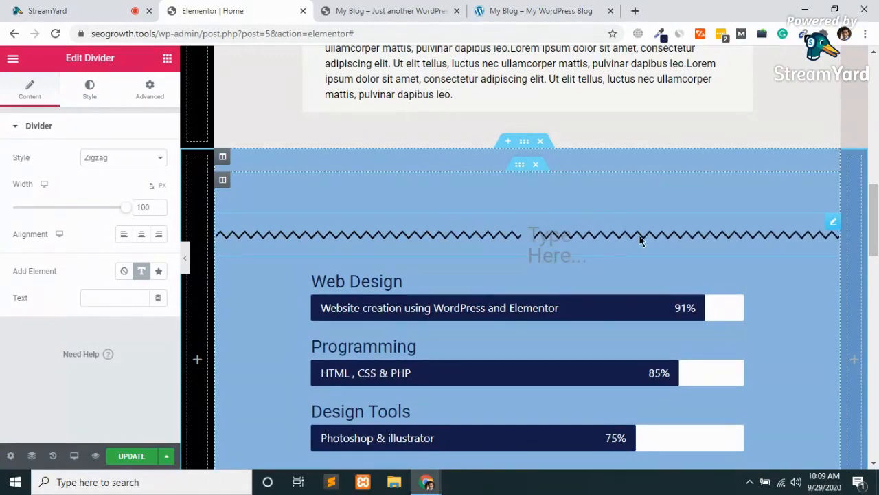
type("My Sl")
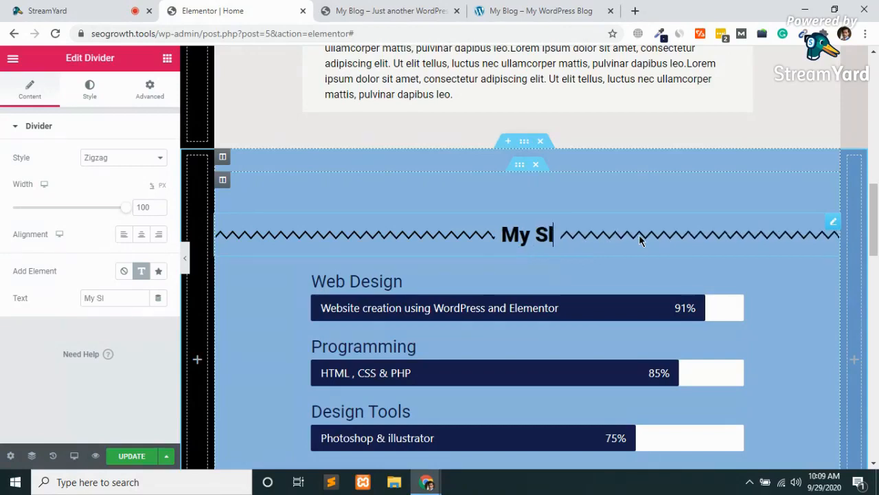
key("BackSpace")
type("kills and ")
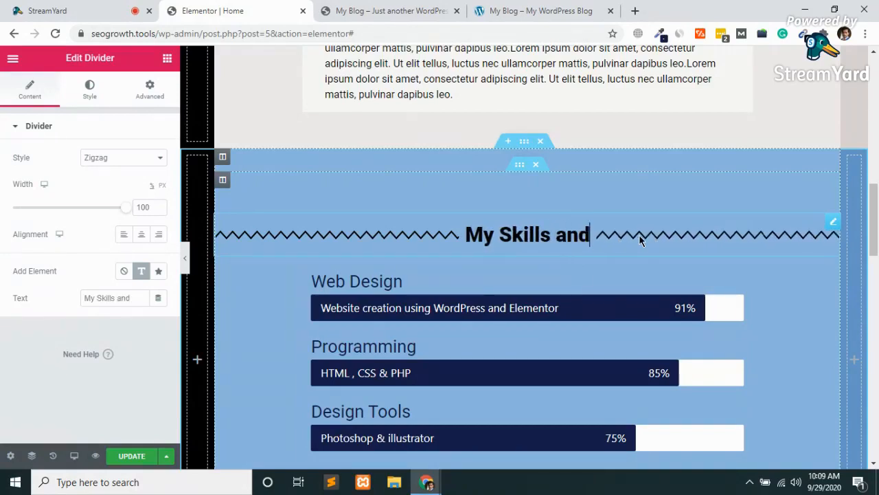
type("Exper")
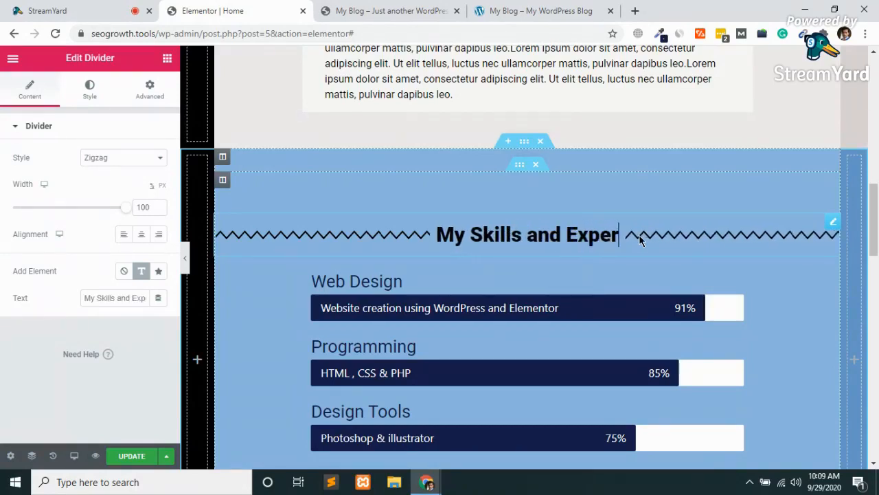
type("tise")
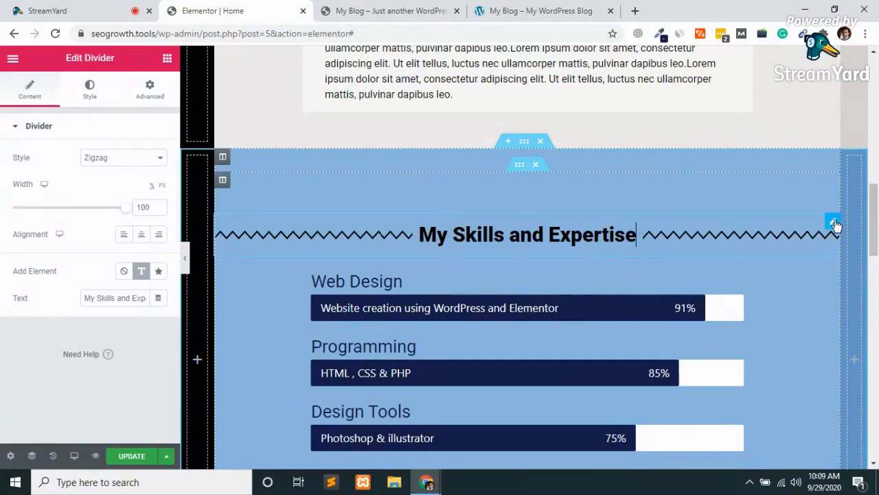
Copy the "My Skills and Expertise" divider and paste it into the empty column of the pink section.
right_click(835, 223)
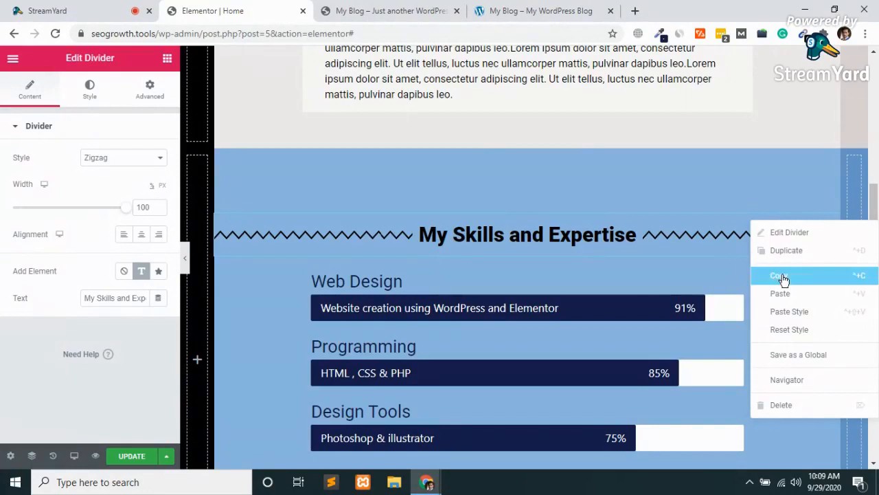
left_click(717, 320)
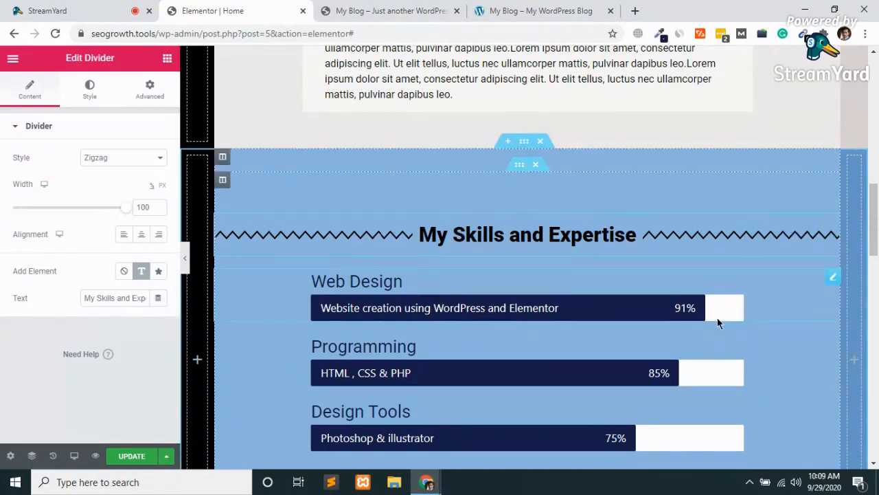
scroll(717, 323, "down", 4)
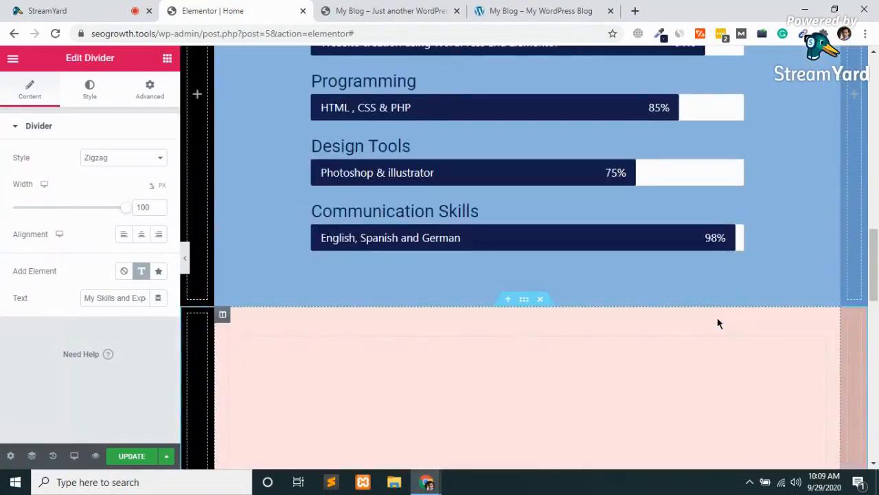
scroll(717, 323, "down", 1)
scroll(717, 323, "down", 1)
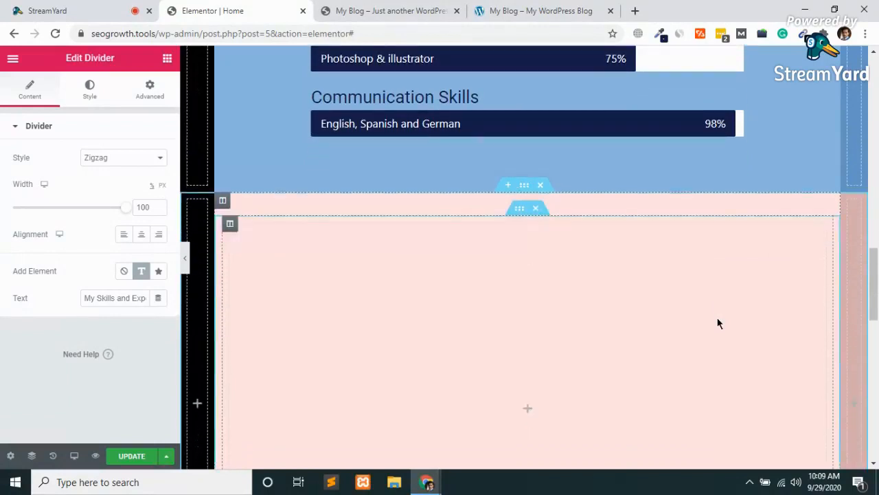
left_click(538, 260)
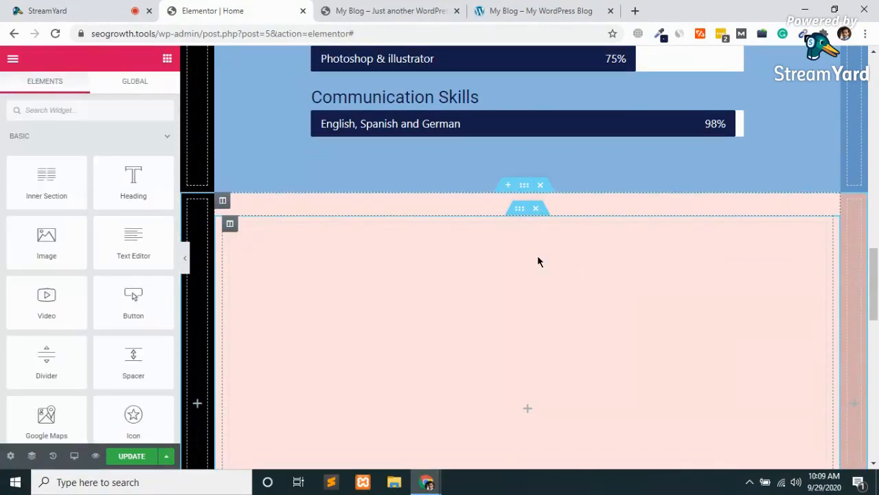
right_click(526, 412)
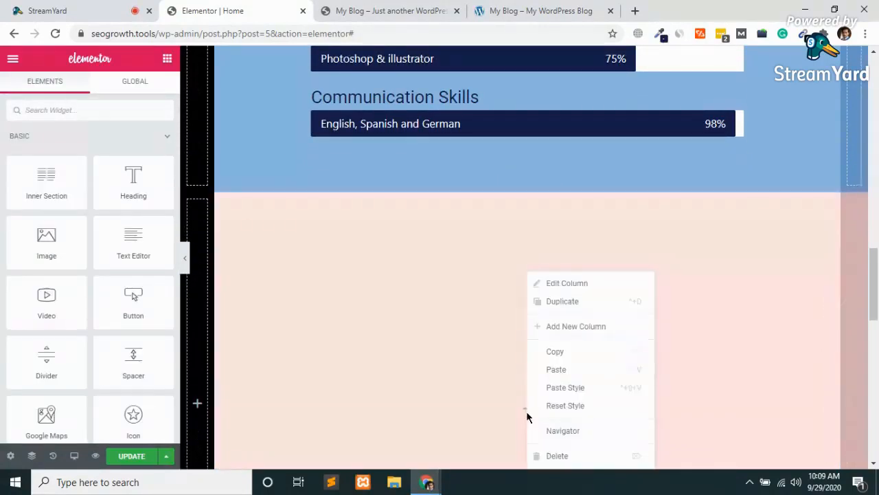
left_click(560, 369)
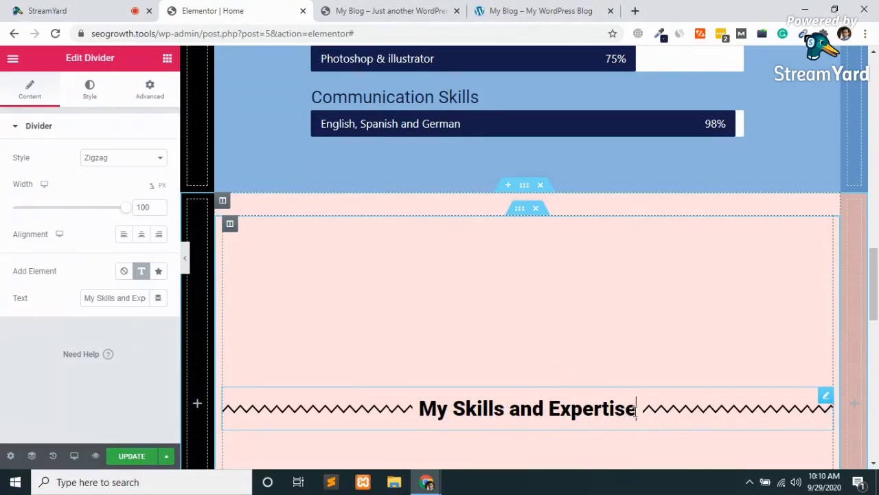
Change the text of the divider in the pink section to "My Recent Projects".
key("BackSpace")
key("BackSpace")
key("BackSpace")
key("BackSpace")
key("BackSpace")
key("BackSpace")
key("BackSpace")
key("BackSpace")
key("BackSpace")
key("BackSpace")
key("BackSpace")
key("BackSpace")
key("BackSpace")
key("BackSpace")
key("BackSpace")
key("BackSpace")
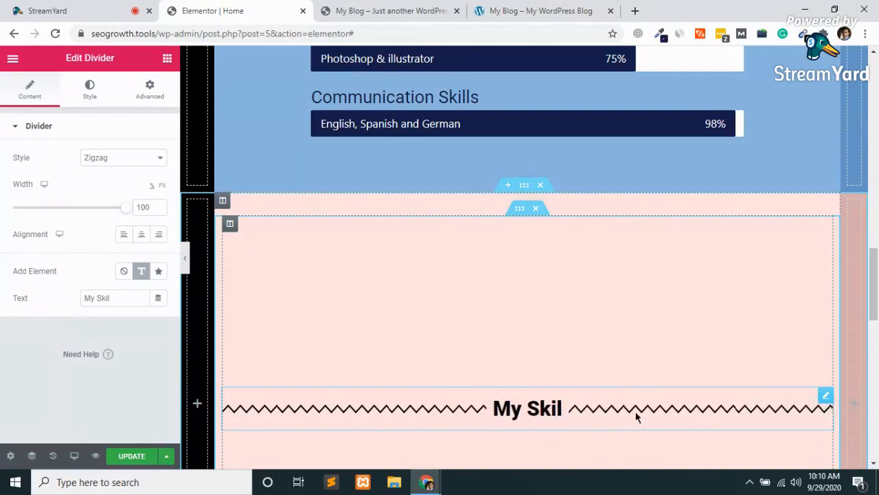
key("BackSpace")
key("BackSpace")
key("BackSpace")
key("BackSpace")
key("BackSpace")
key("BackSpace")
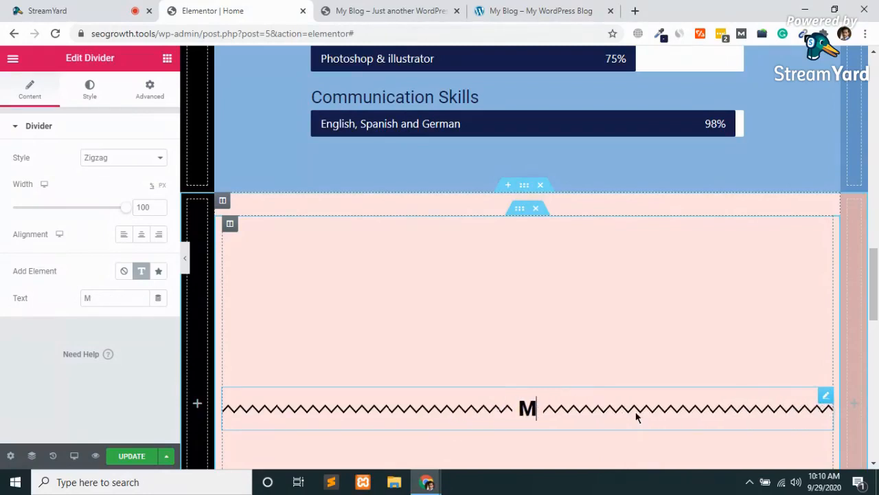
type("Y ")
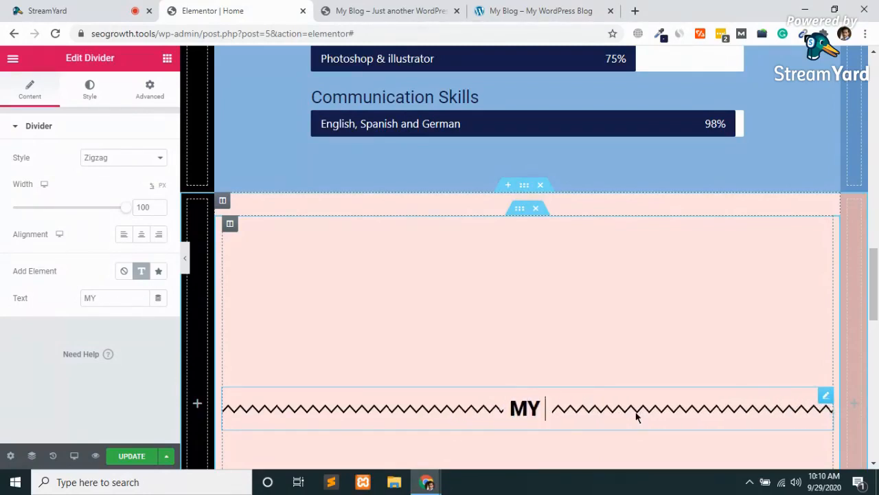
type("Recent ")
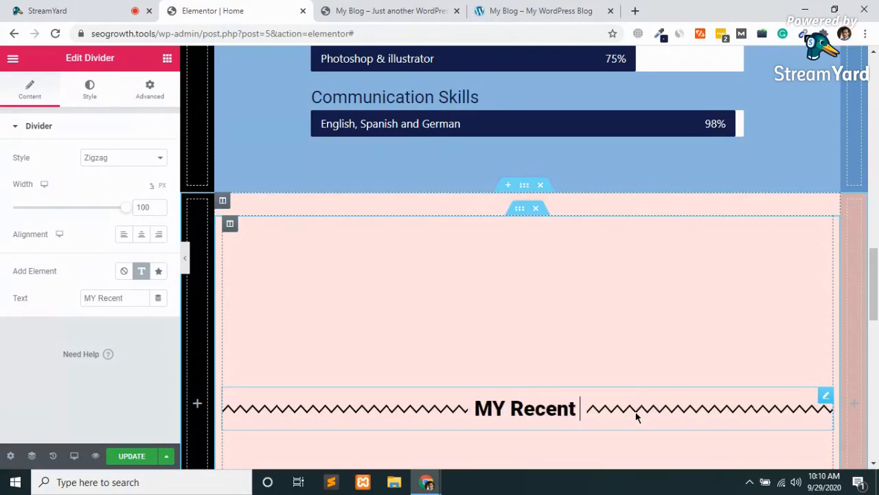
type("Projects")
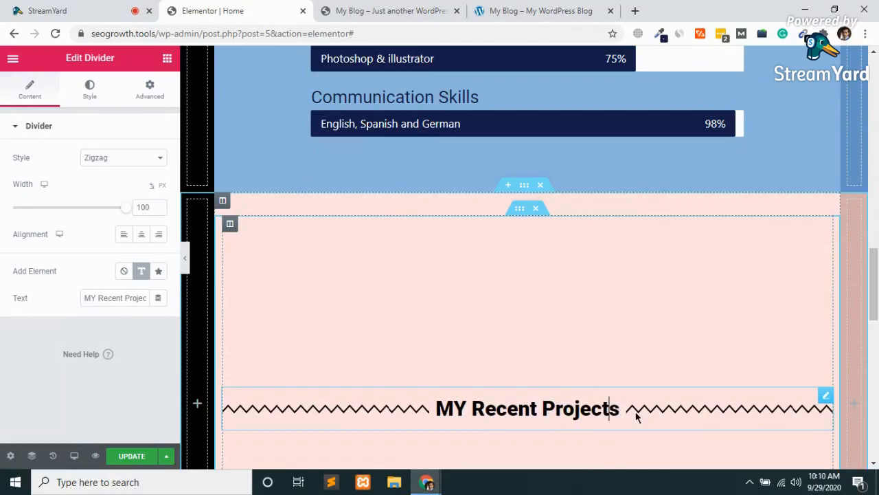
key("Home")
key("Right")
key("Right")
key("BackSpace")
type("y")
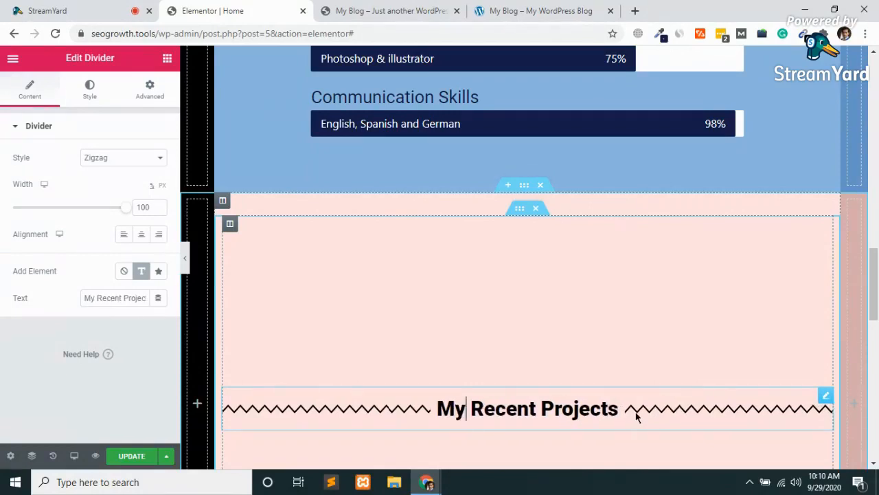
Add a Basic Gallery widget directly below the "My Recent Projects" divider.
scroll(636, 416, "down", 2)
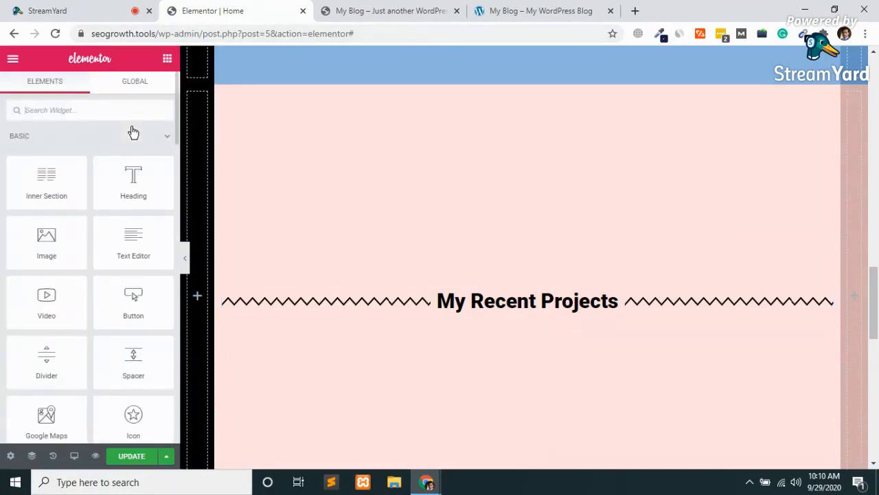
left_click(110, 110)
type("bas")
left_click_drag(35, 157, 580, 310)
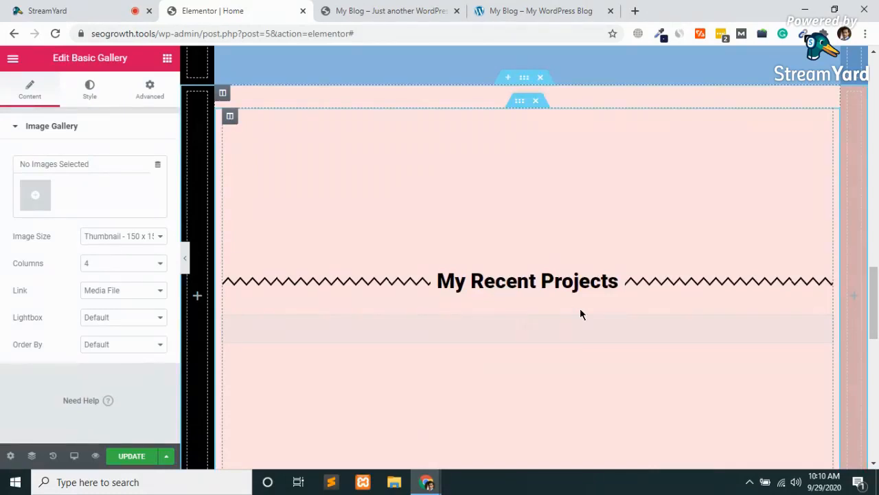
scroll(580, 314, "down", 2)
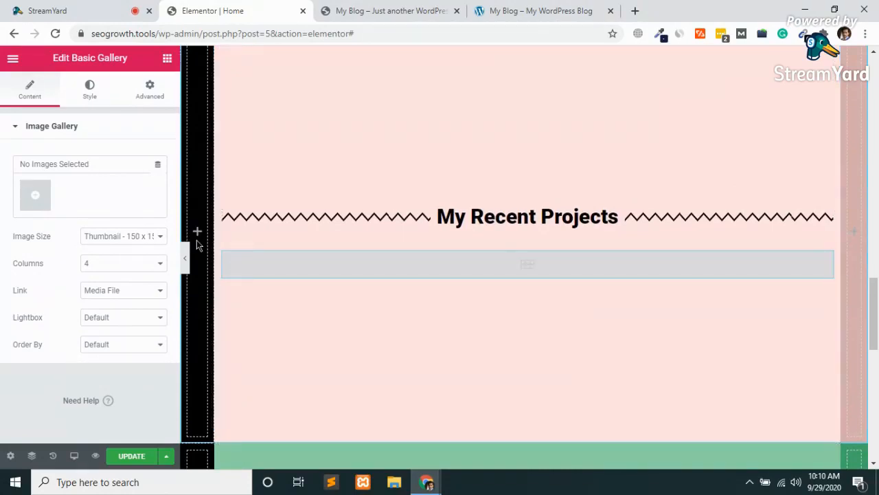
Fill the gallery with the first eight media library images, from the white spiral on black to the pink-and-yellow fruit plates.
left_click(33, 202)
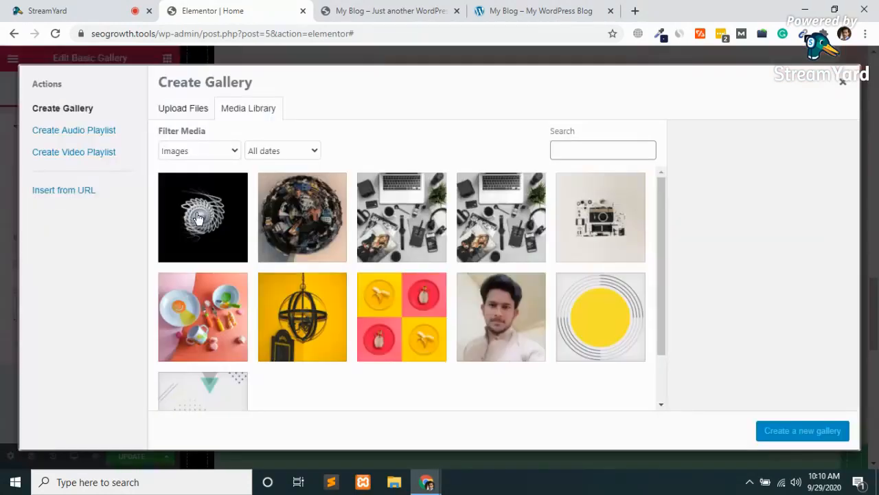
left_click(241, 230)
left_click(298, 234)
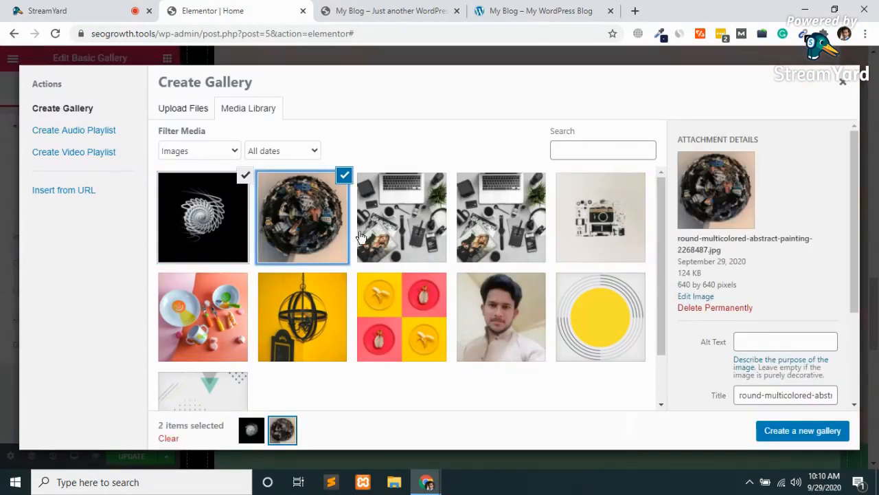
left_click(532, 244, "shift")
left_click(609, 235)
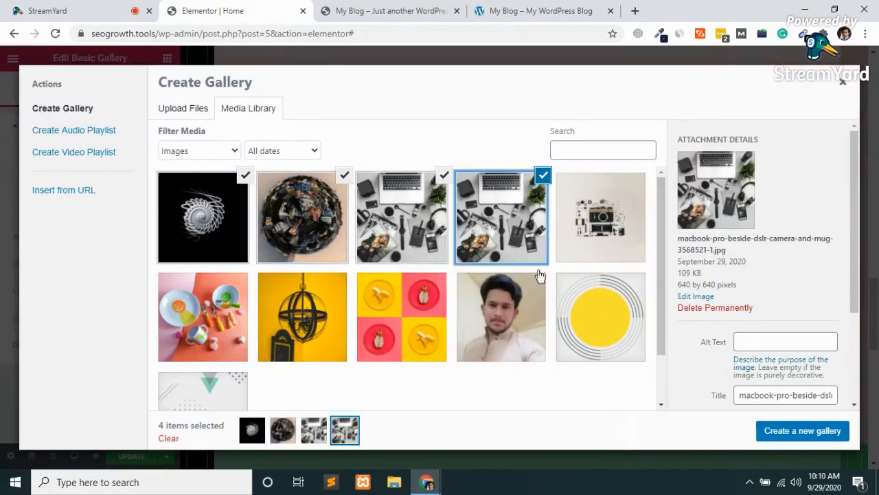
left_click(389, 353, "shift")
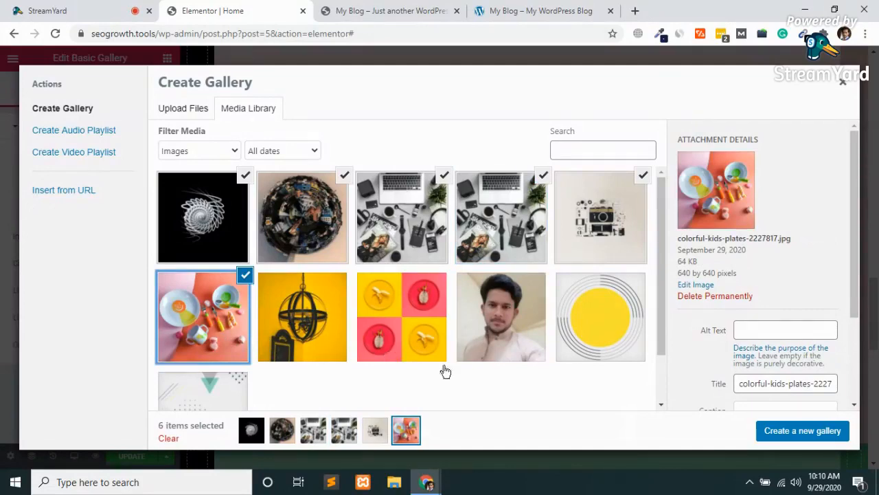
left_click(804, 440)
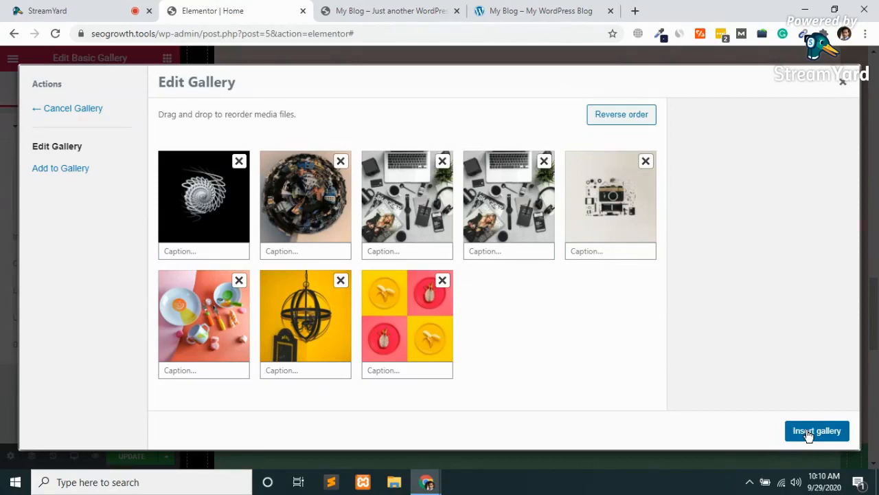
left_click(809, 433)
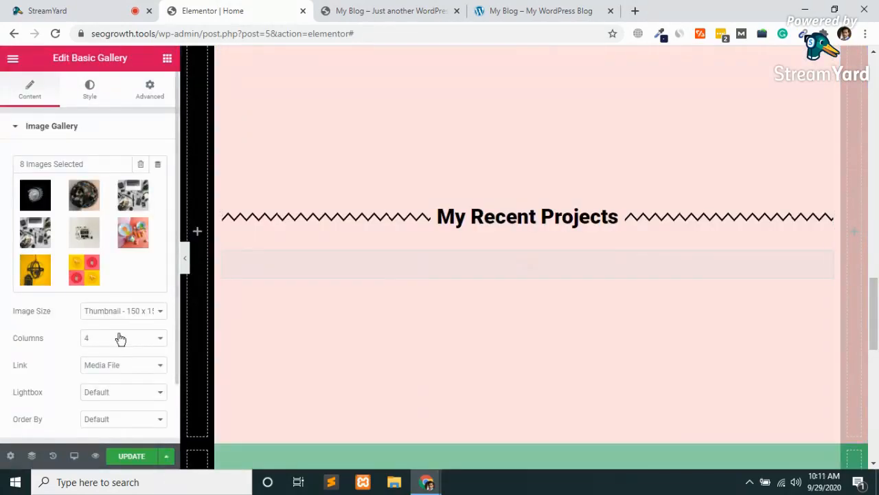
Set the gallery's image size to 2048x2048.
left_click(132, 311)
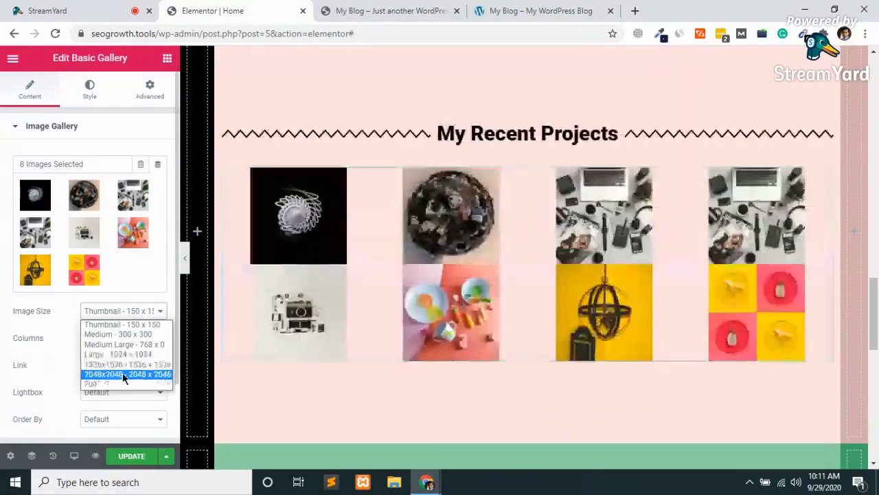
left_click(162, 375)
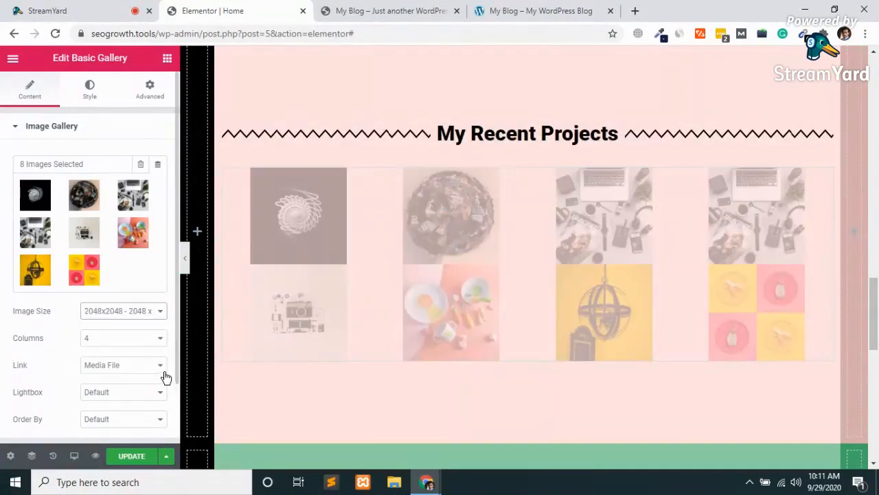
scroll(73, 387, "down", 1)
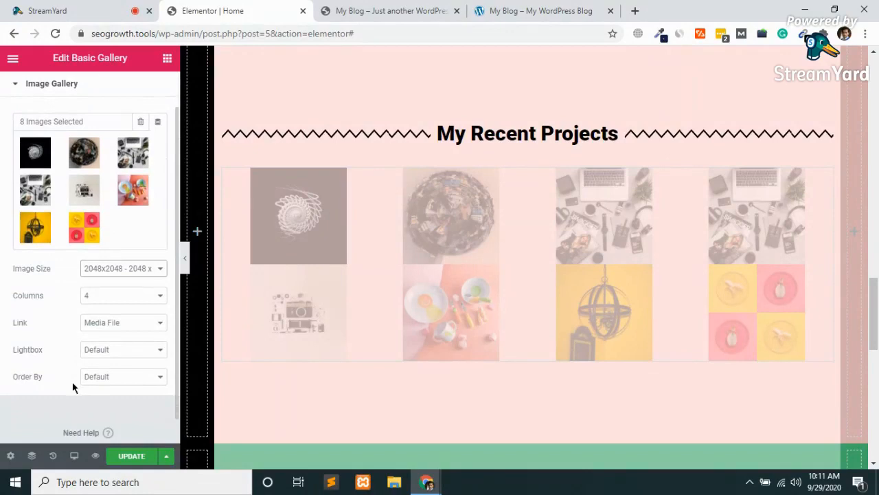
scroll(73, 387, "up", 1)
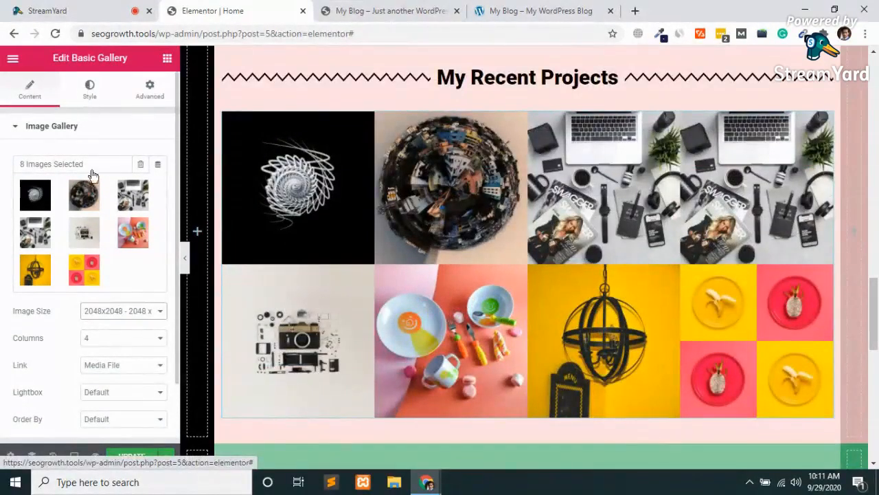
Give the gallery images a solid border and custom spacing of 15.
left_click(89, 90)
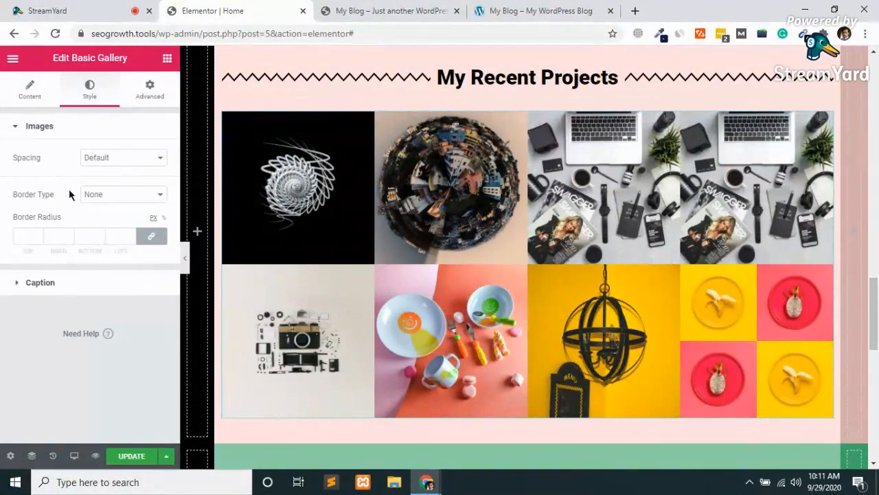
left_click(124, 197)
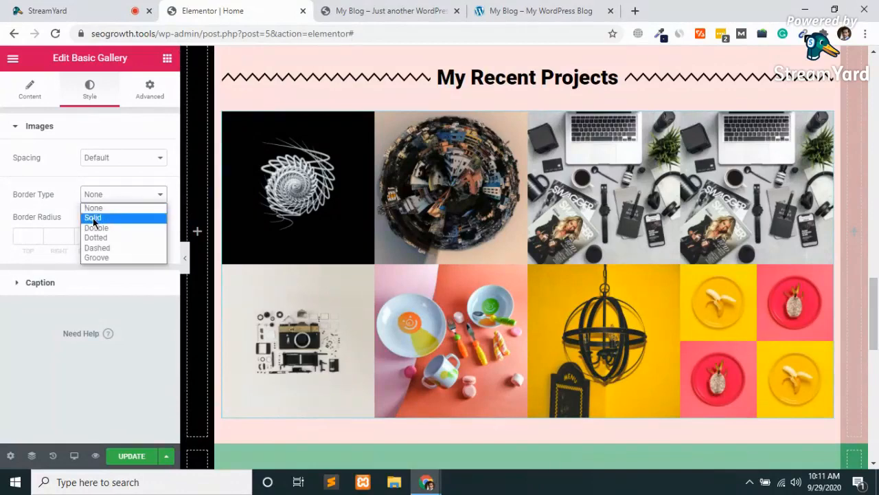
left_click(94, 218)
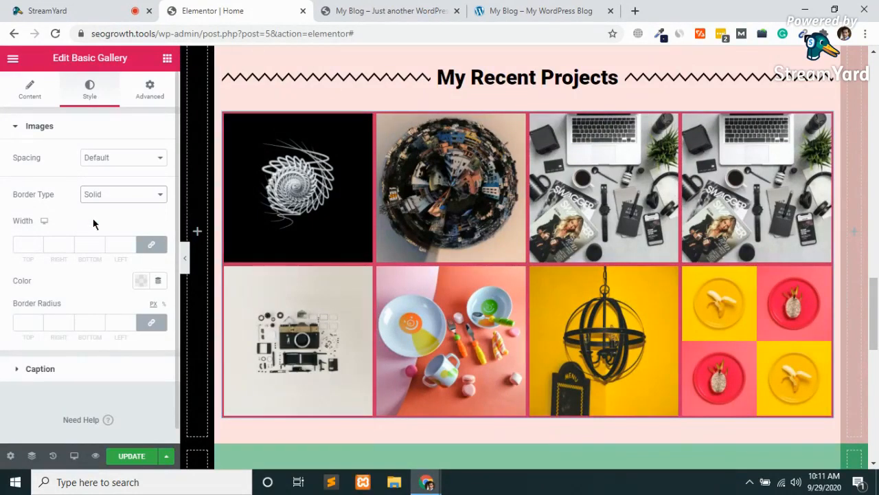
left_click(104, 158)
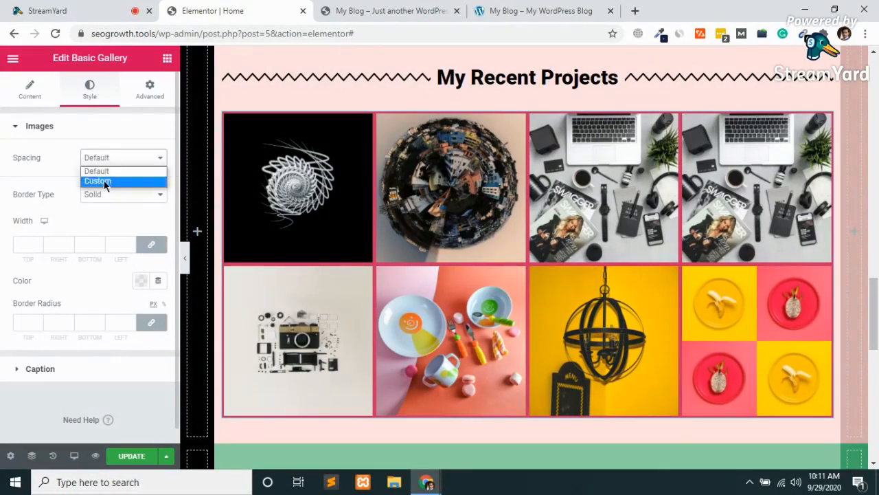
left_click(105, 182)
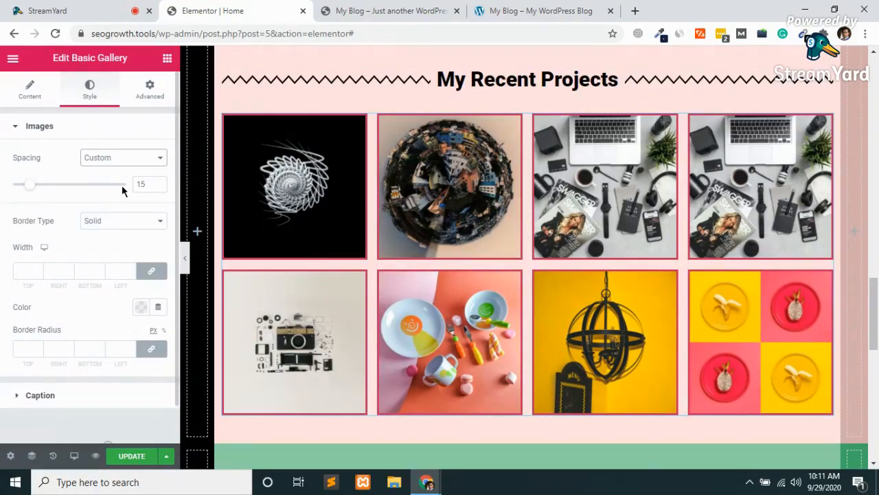
Set the solid image border to a width of 3 on all sides and colour it black (#000000).
left_click(108, 224)
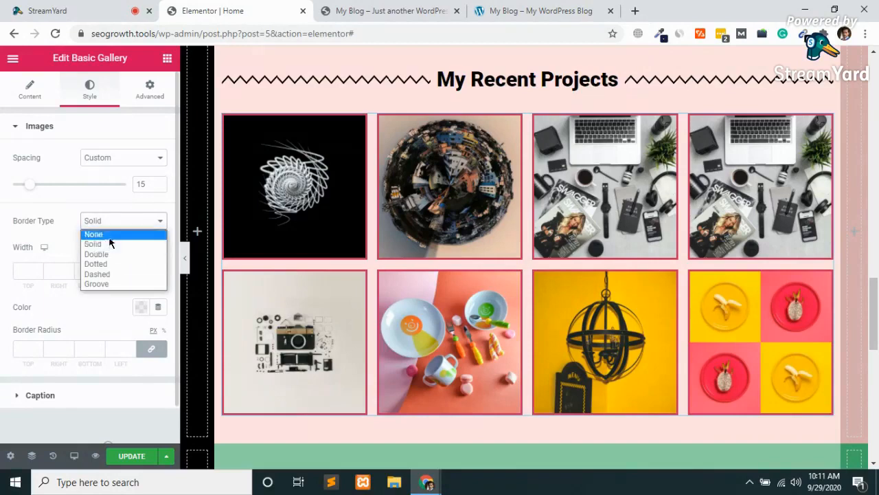
left_click(108, 244)
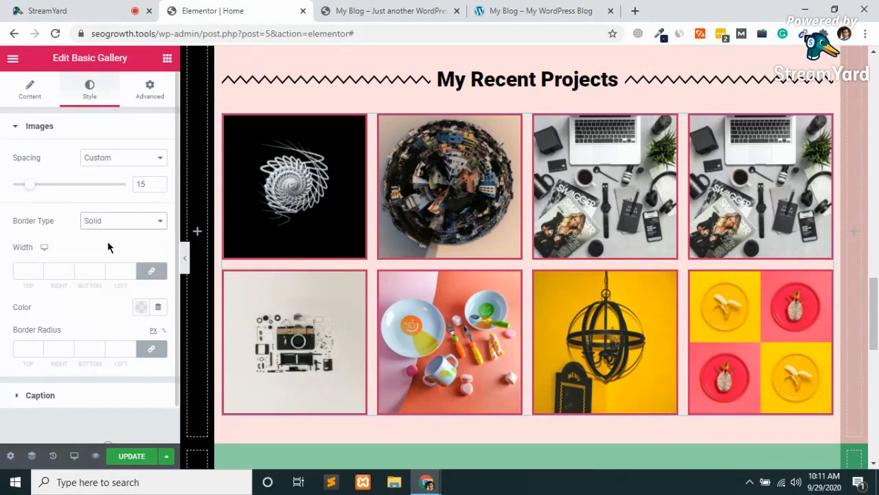
left_click(38, 269)
left_click(39, 269)
left_click(38, 269)
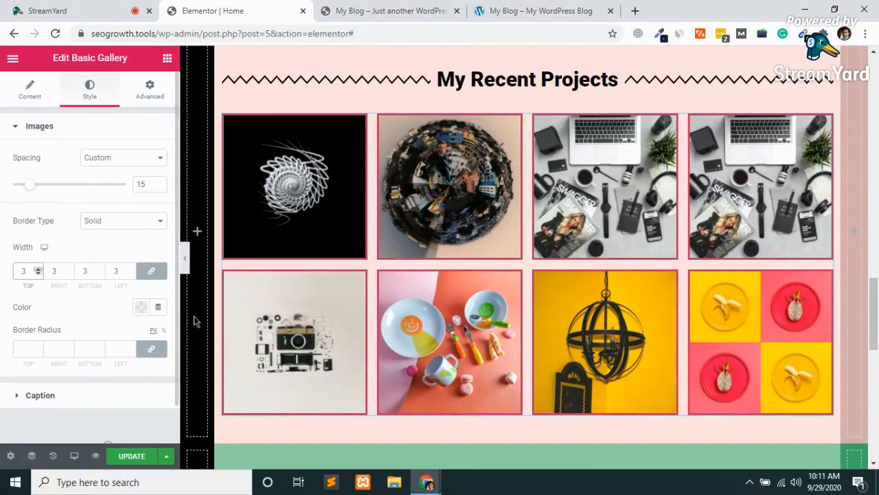
left_click(138, 308)
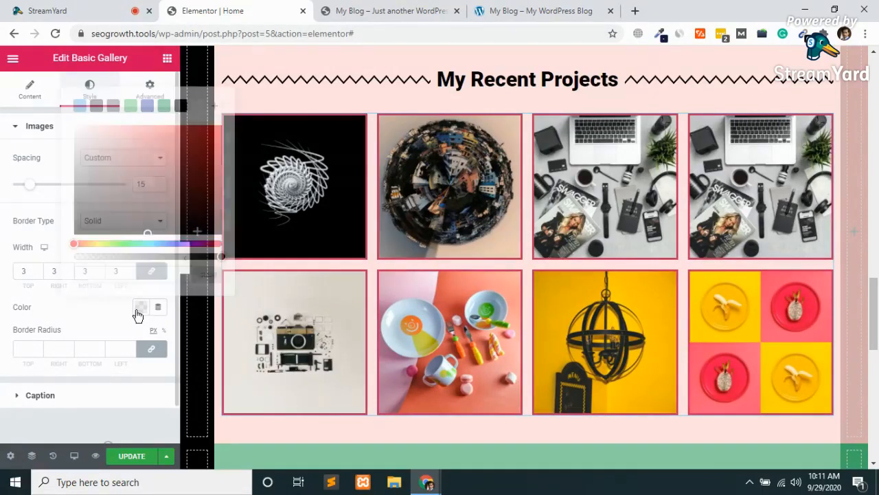
left_click(181, 107)
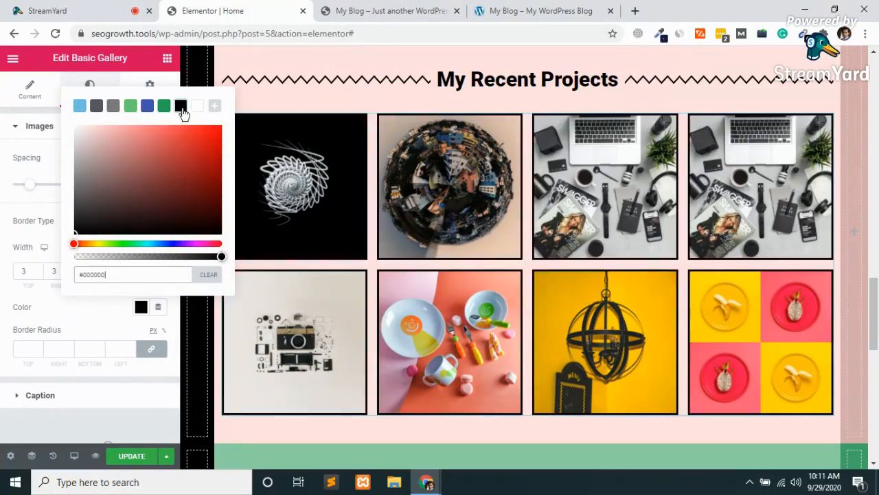
left_click(65, 330)
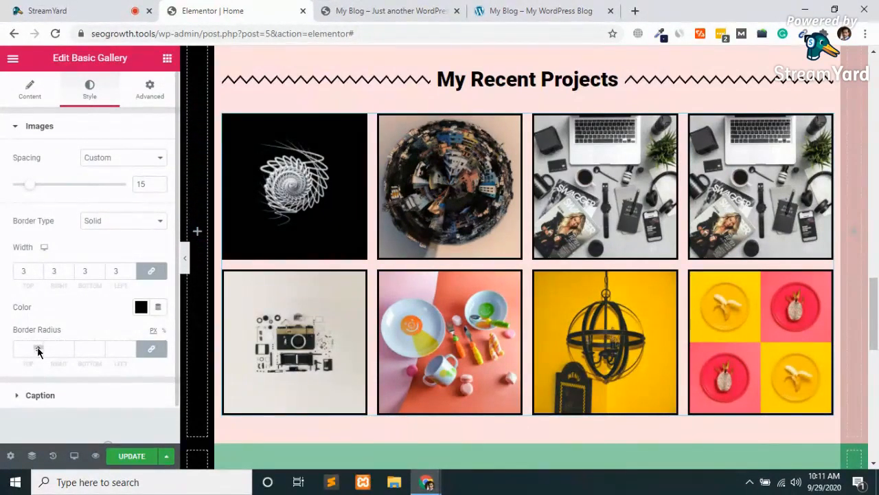
Set the border radius of the gallery images to 9 px on all corners and update the page.
left_click(37, 348)
left_click(39, 349)
double_click(38, 348)
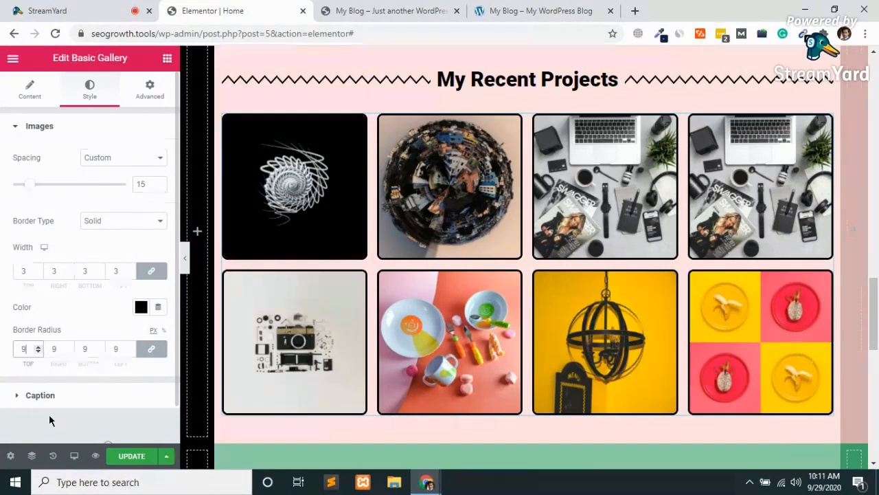
left_click(120, 458)
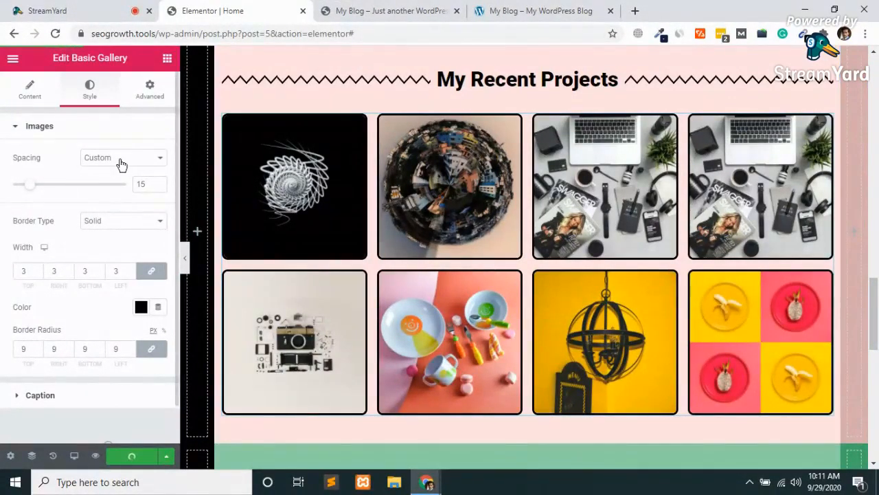
Try the Fade In Down entrance animation on the gallery.
left_click(157, 101)
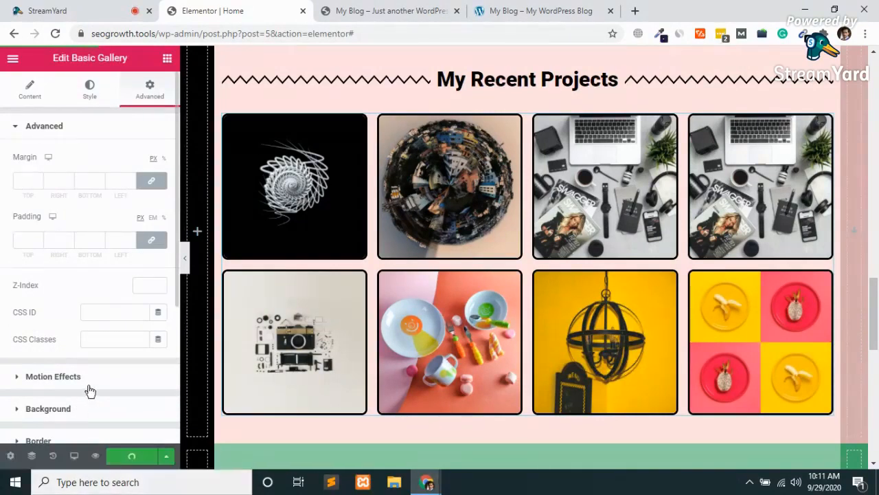
left_click(40, 373)
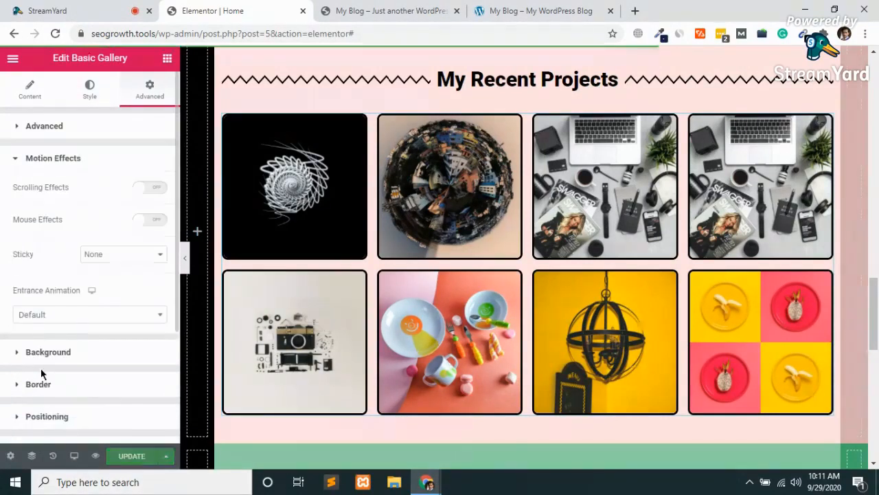
scroll(40, 373, "down", 3)
left_click(42, 158)
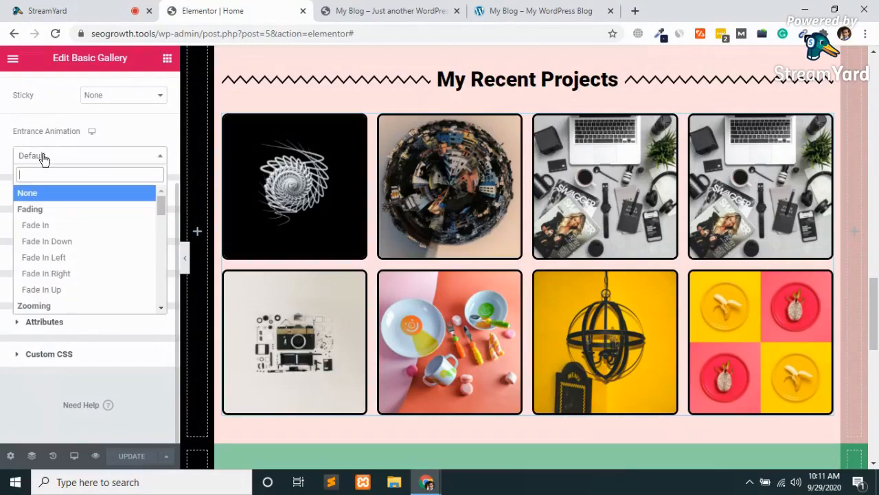
left_click(64, 247)
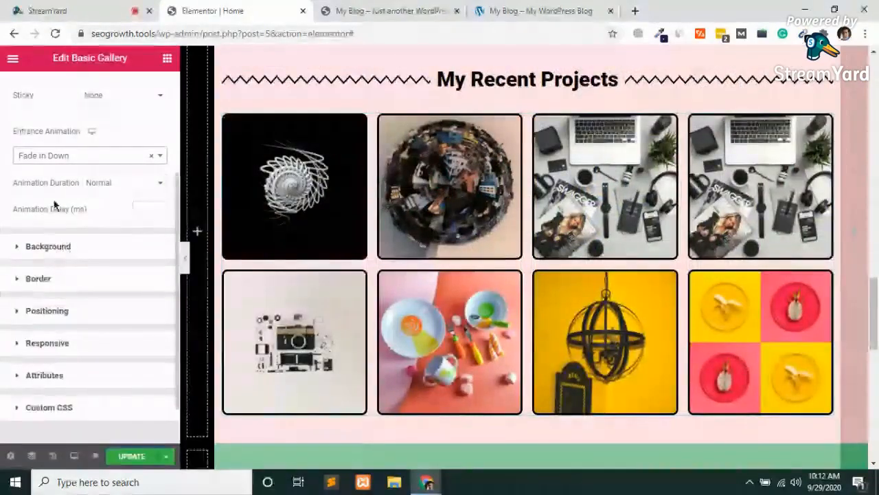
Set the gallery's entrance animation to Zoom In Up and update the page.
left_click(88, 163)
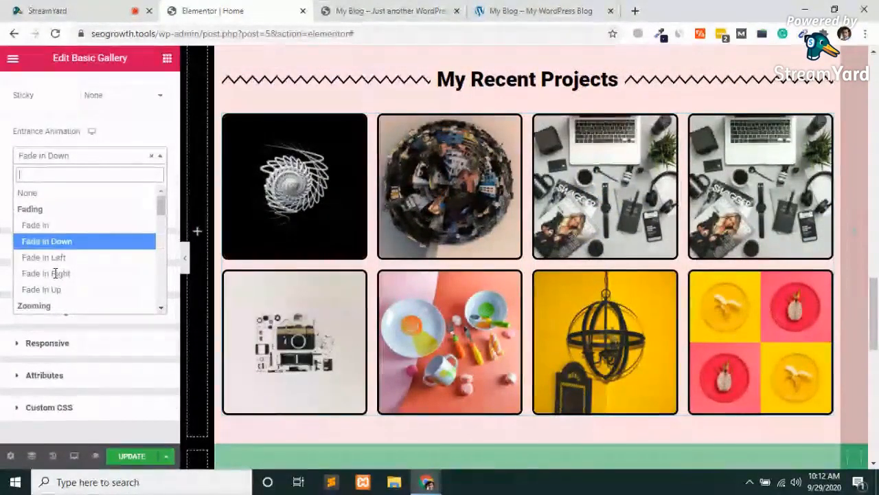
scroll(82, 281, "down", 2)
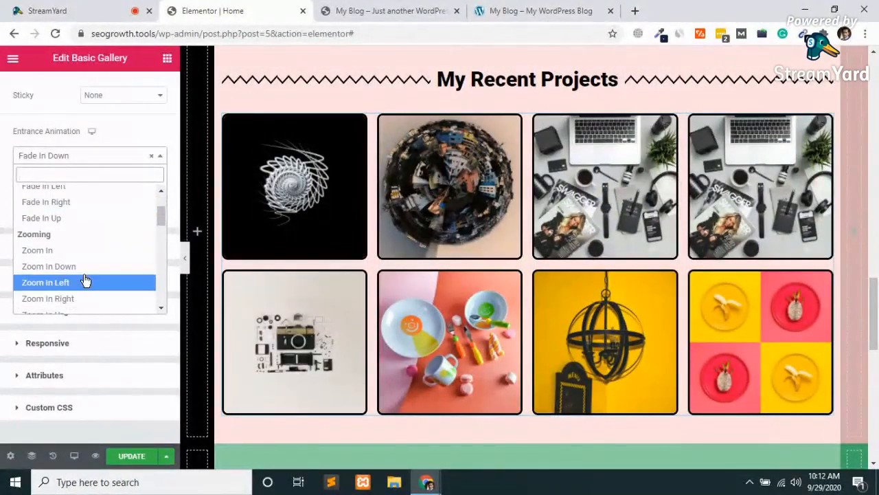
scroll(62, 255, "down", 3)
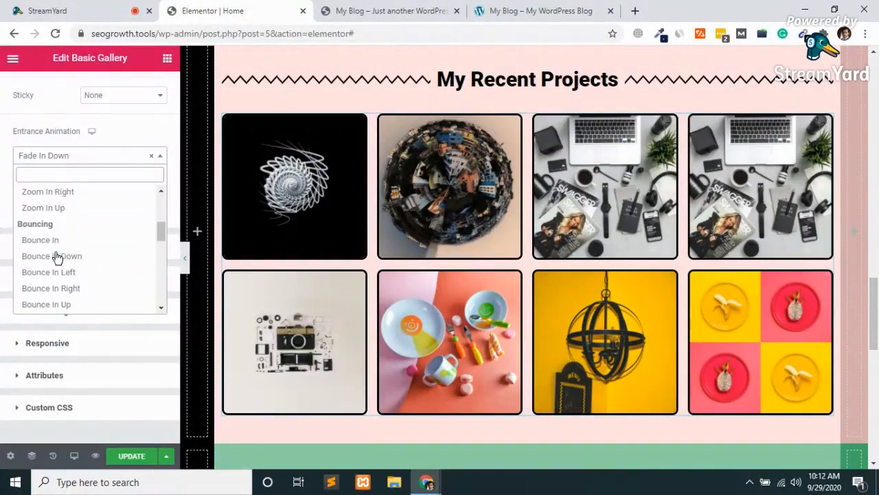
left_click(55, 208)
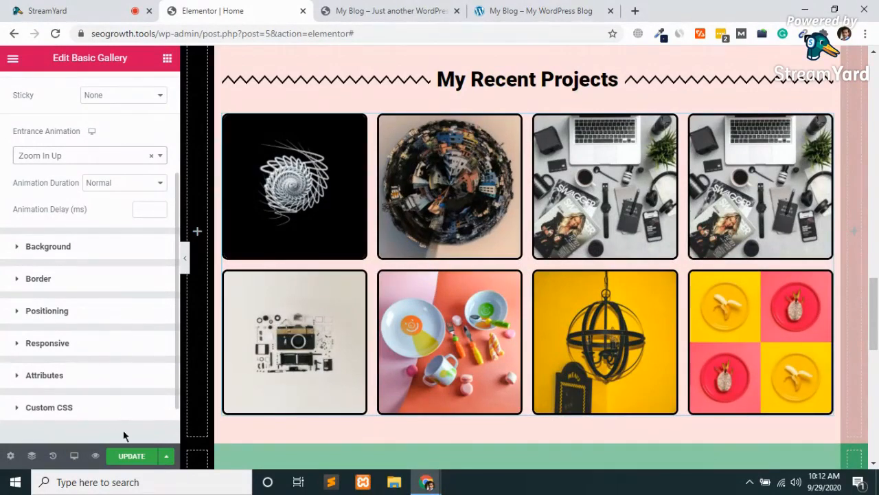
left_click(125, 458)
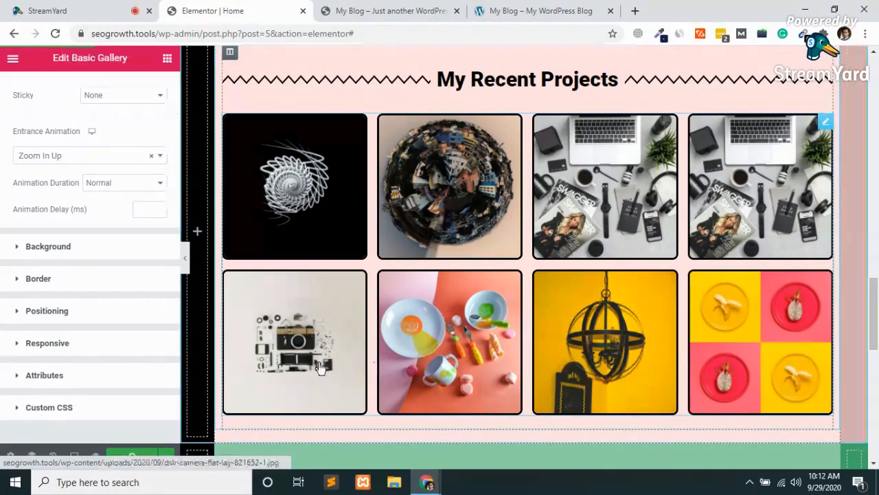
scroll(22, 333, "up", 2)
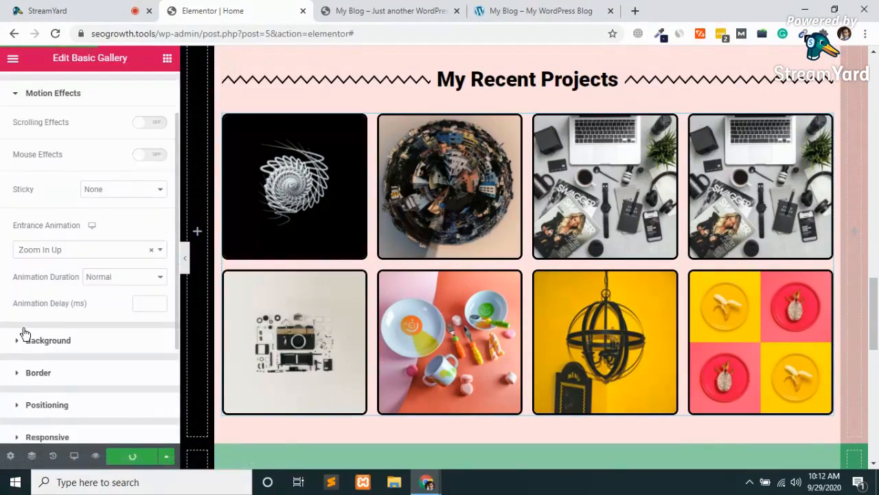
scroll(22, 333, "up", 2)
left_click(90, 89)
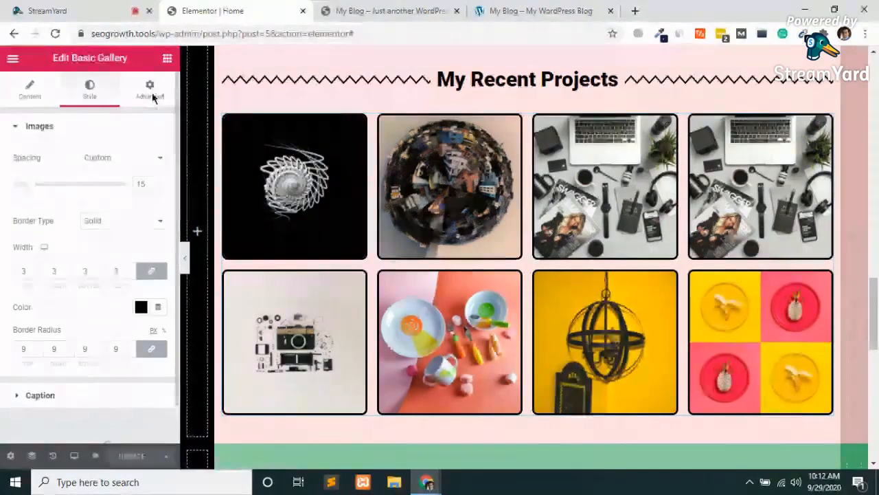
left_click(68, 129)
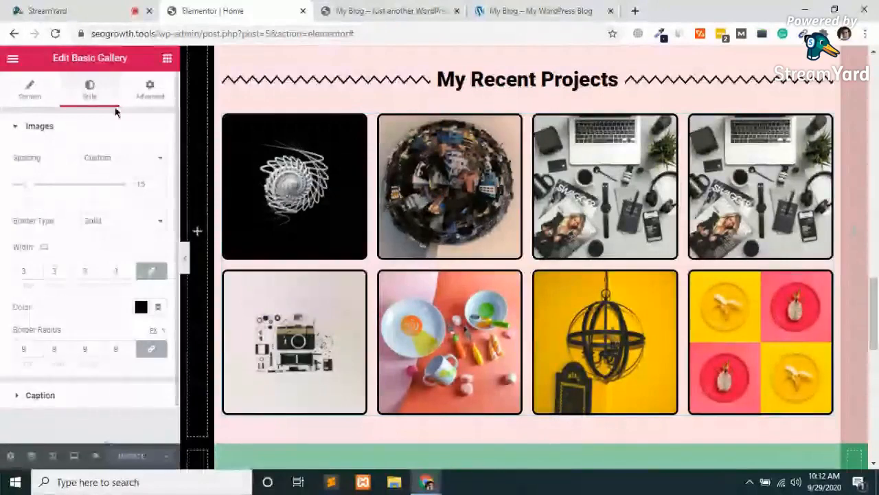
Unlink the gallery's margin values, set its right and left margins to 25 px, and update the page.
left_click(149, 90)
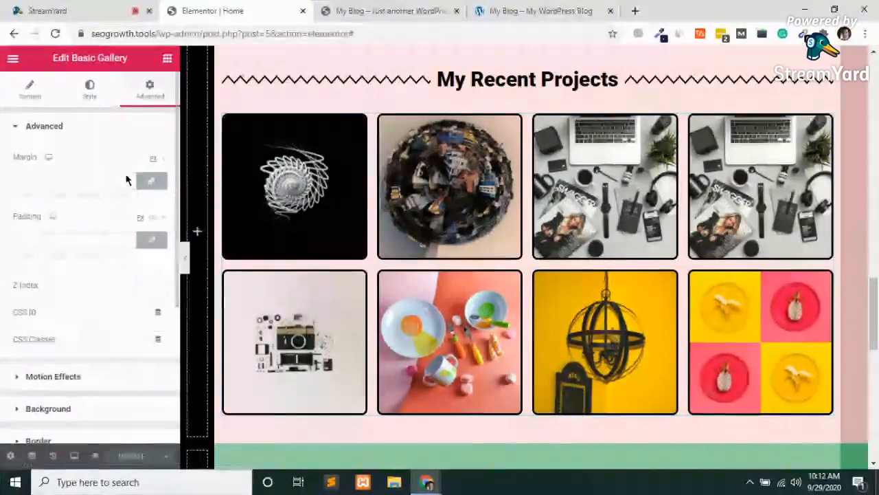
left_click(151, 180)
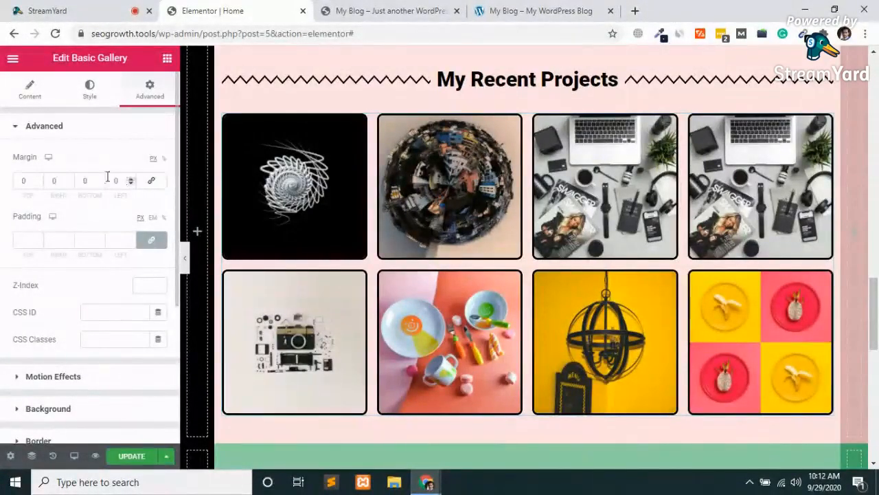
left_click(60, 181)
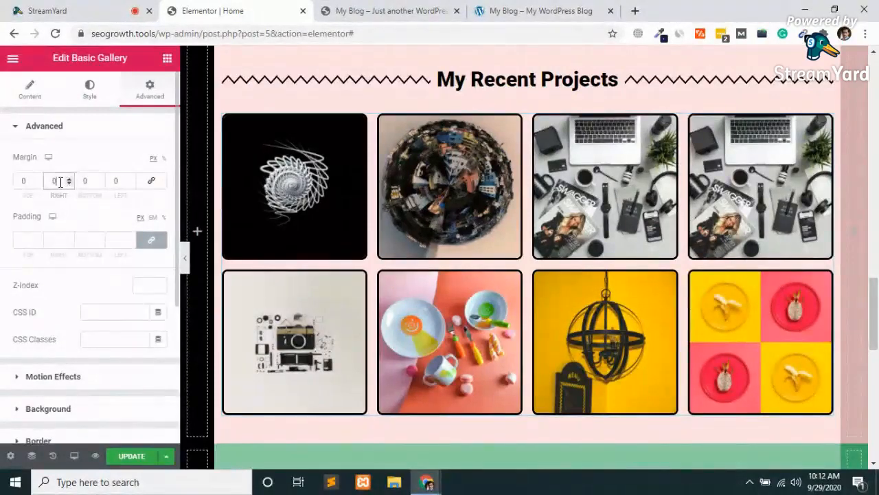
type("25")
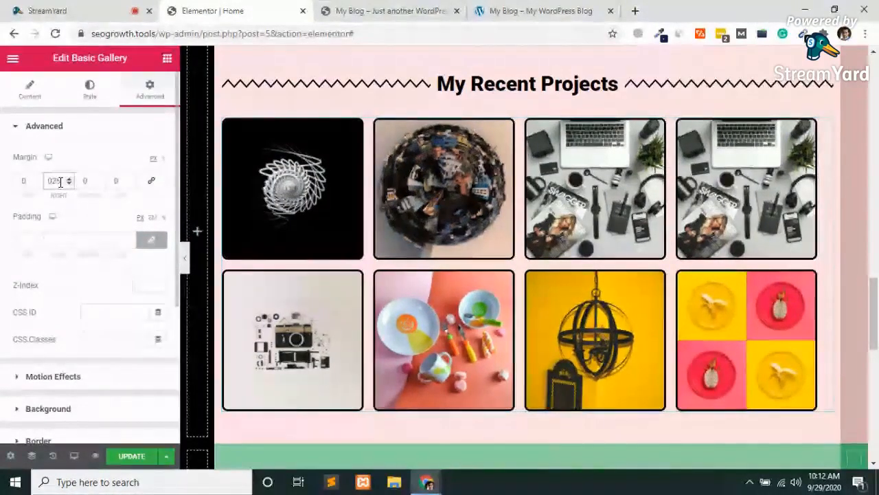
left_click(121, 181)
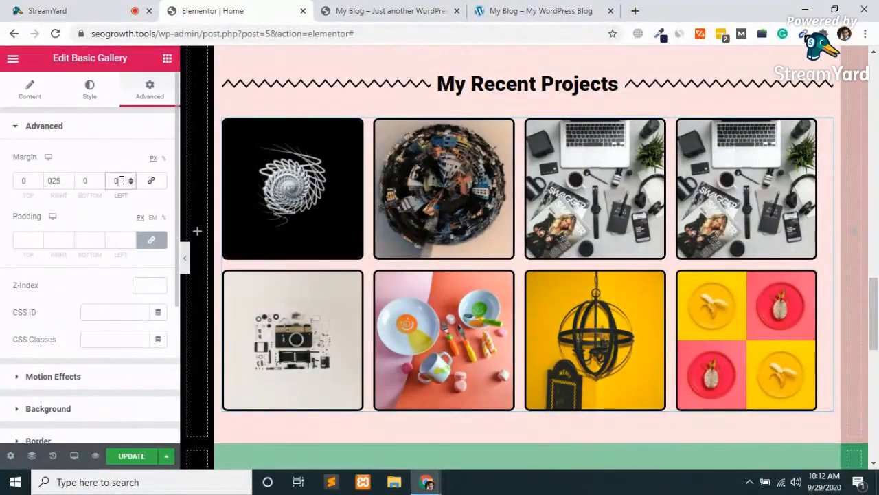
type("25")
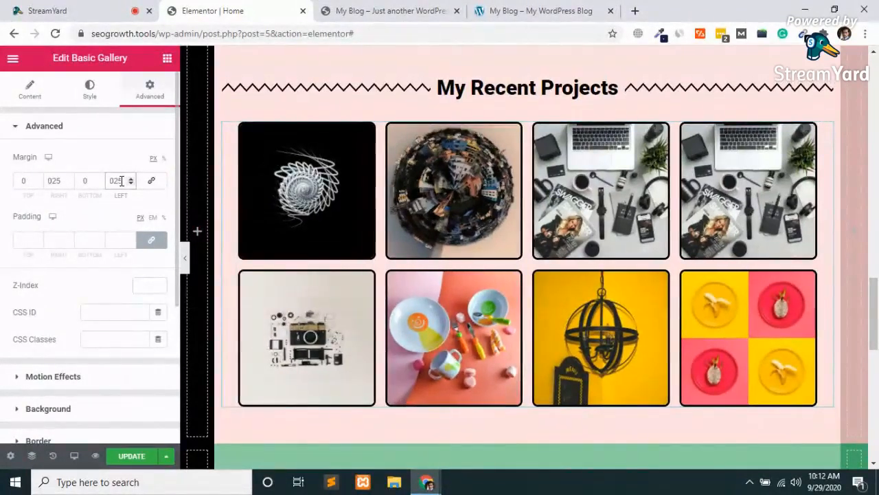
left_click(129, 458)
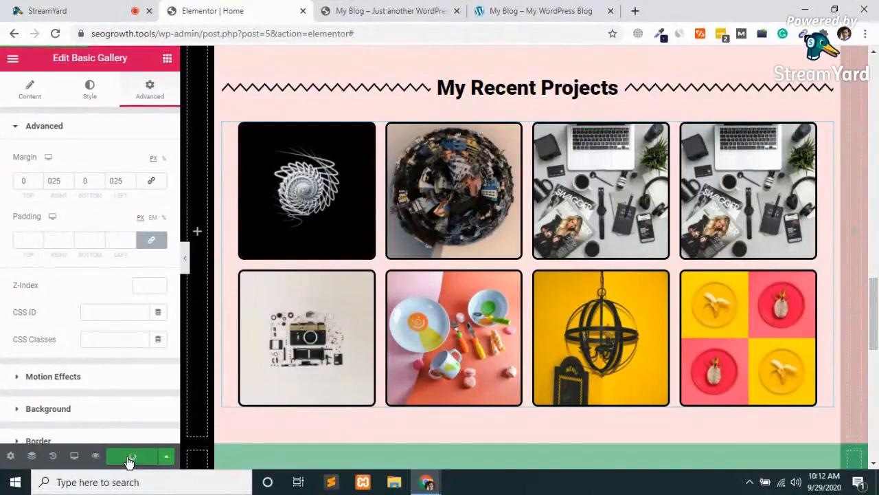
Reload the live home page and check the spacing and entrance animation of the My Recent Projects gallery.
left_click(371, 11)
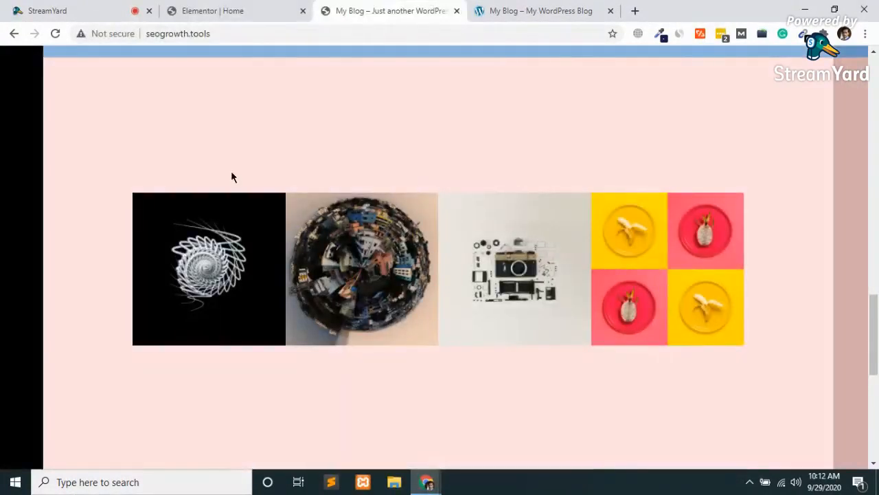
key("F5")
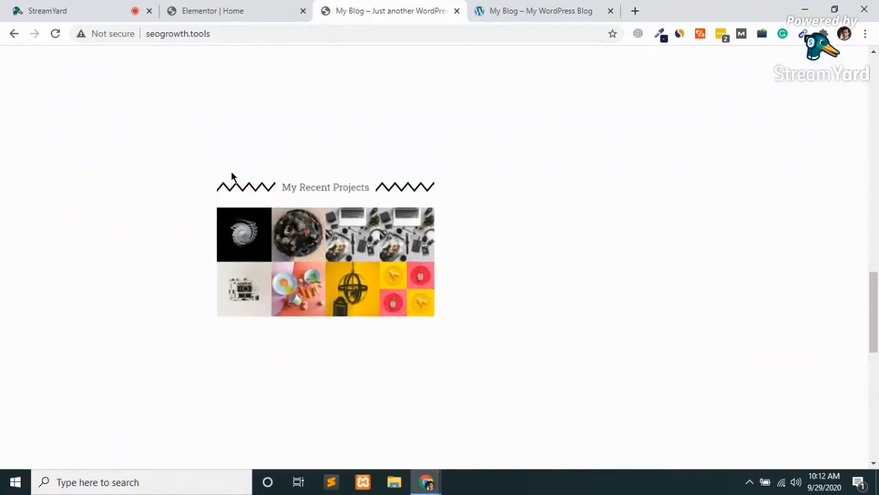
left_click(284, 33)
key("Return")
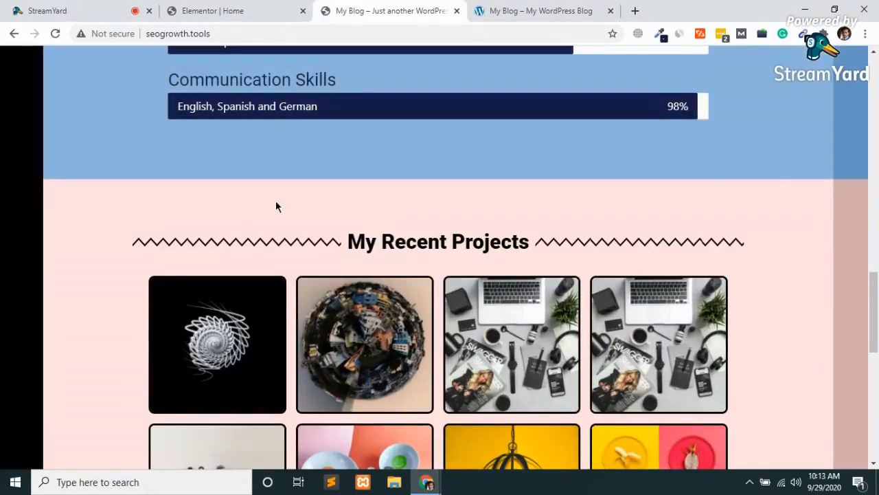
scroll(275, 202, "down", 4)
scroll(276, 202, "up", 2)
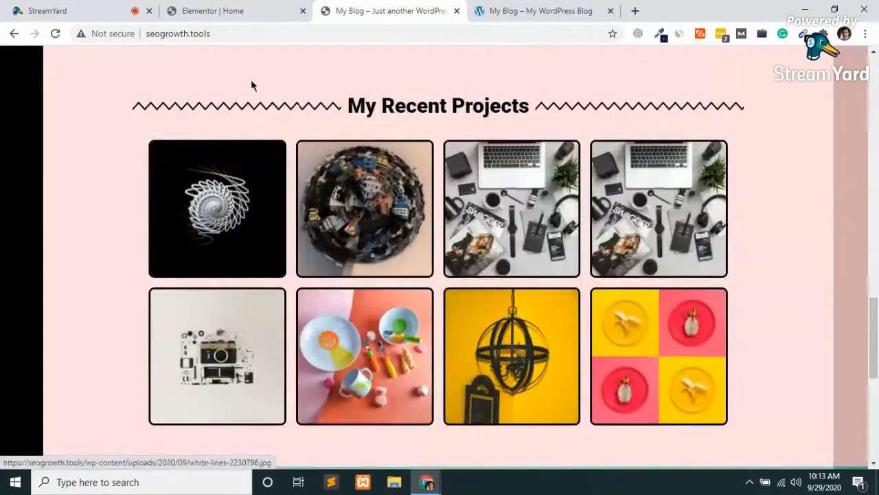
left_click(221, 27)
key("Return")
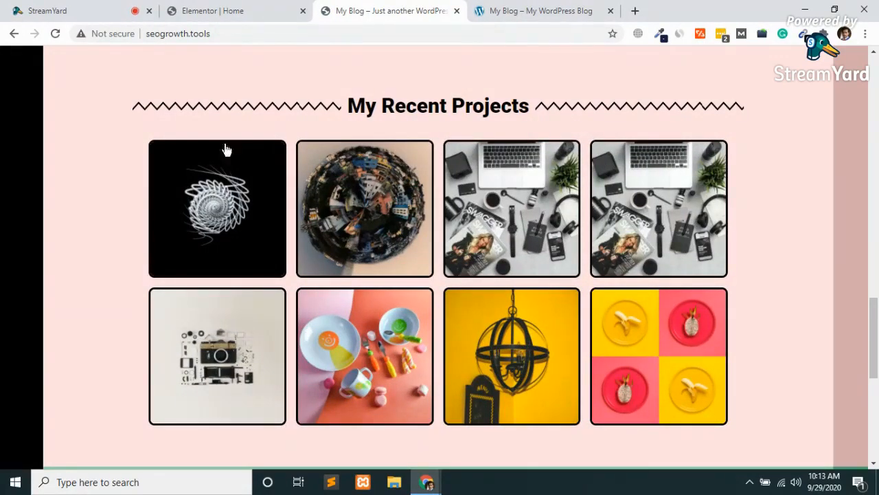
Review the live home page from the hero and More About Me sections through the skills bars to the empty green section.
scroll(279, 180, "up", 3)
scroll(280, 191, "up", 8)
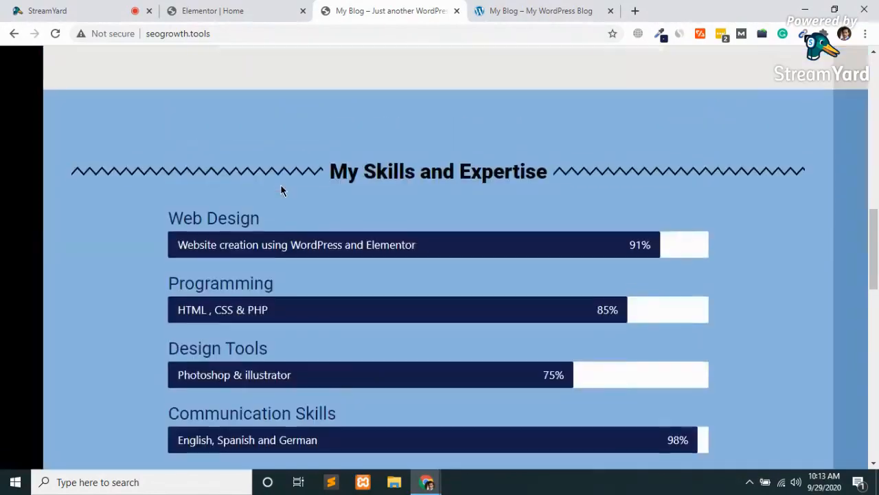
scroll(281, 190, "up", 6)
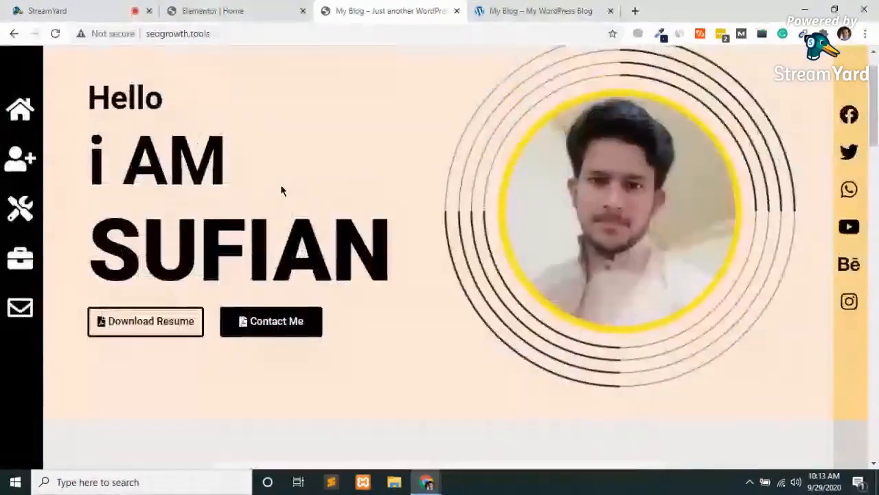
scroll(280, 190, "down", 5)
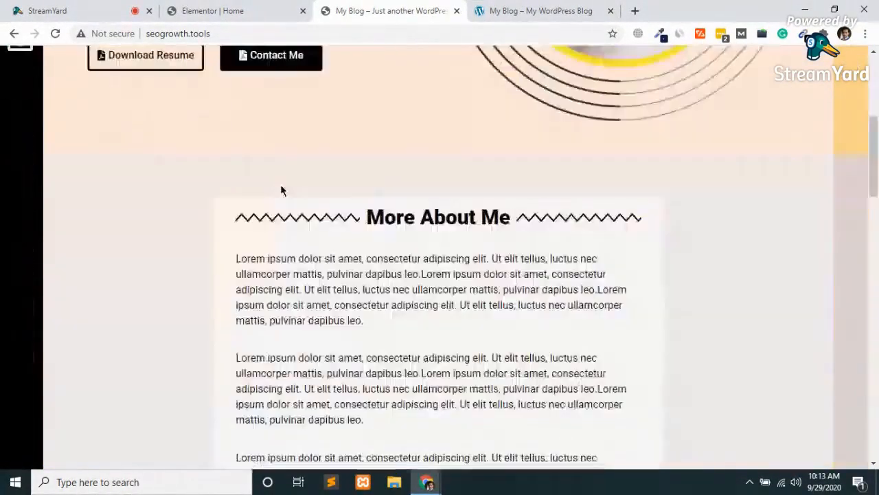
scroll(280, 191, "down", 8)
scroll(280, 191, "down", 5)
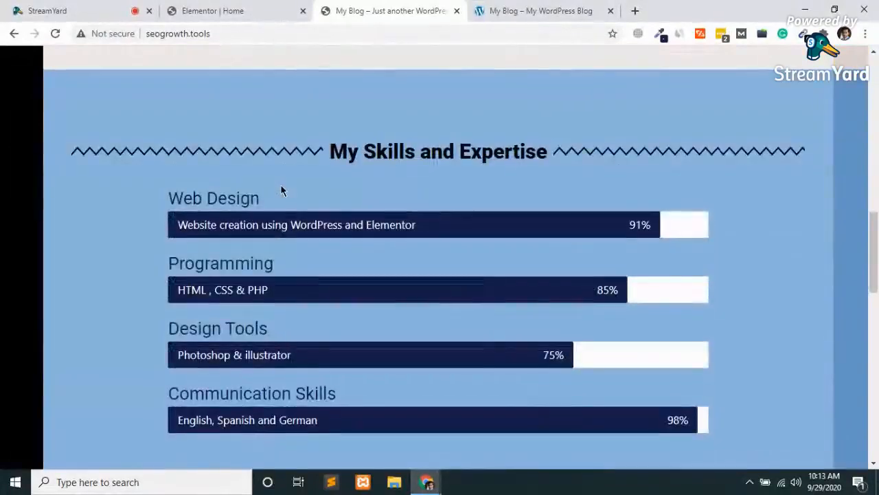
scroll(281, 190, "down", 10)
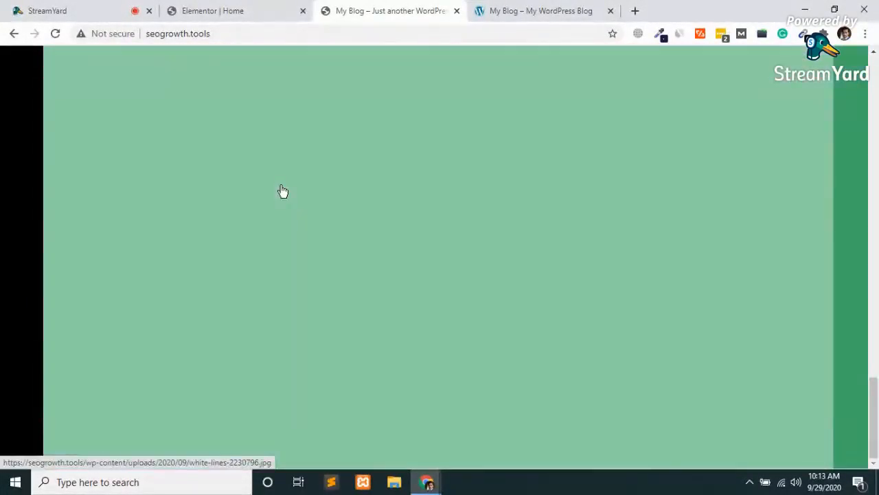
Examine the Contact Me heading and form on the reference site, then return to the Elementor editor.
left_click(575, 8)
scroll(479, 297, "down", 5)
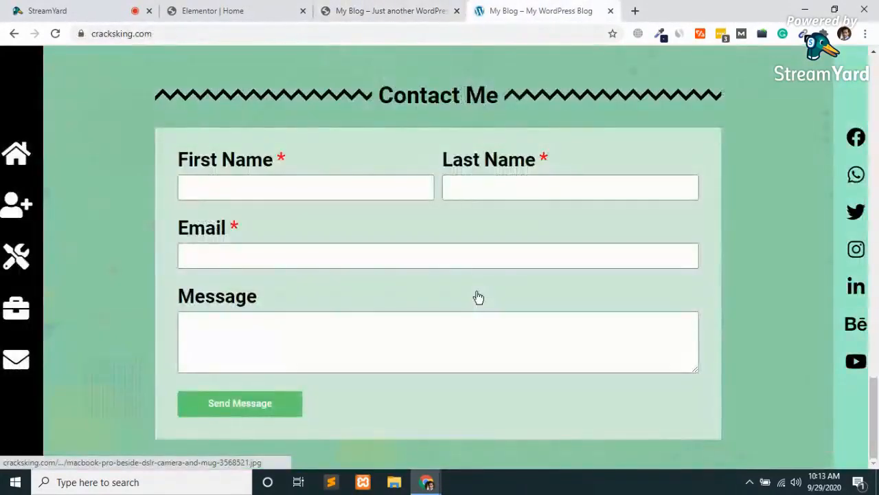
scroll(479, 297, "up", 2)
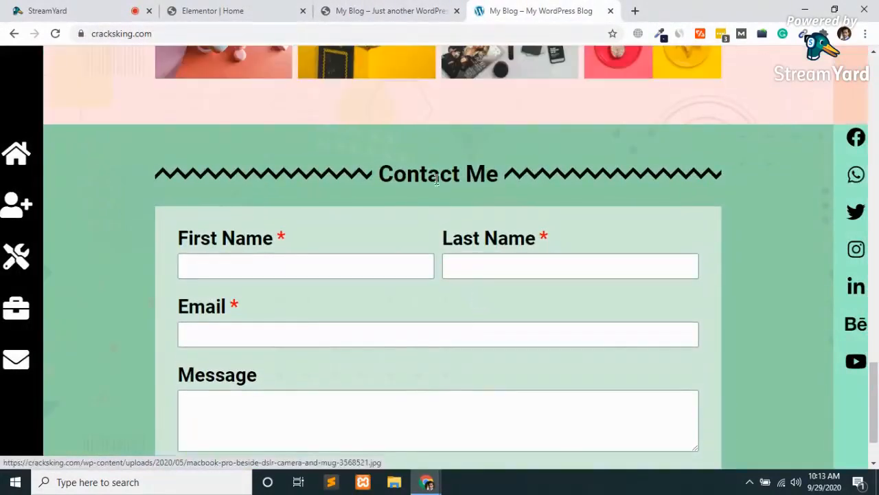
left_click(417, 8)
left_click(203, 8)
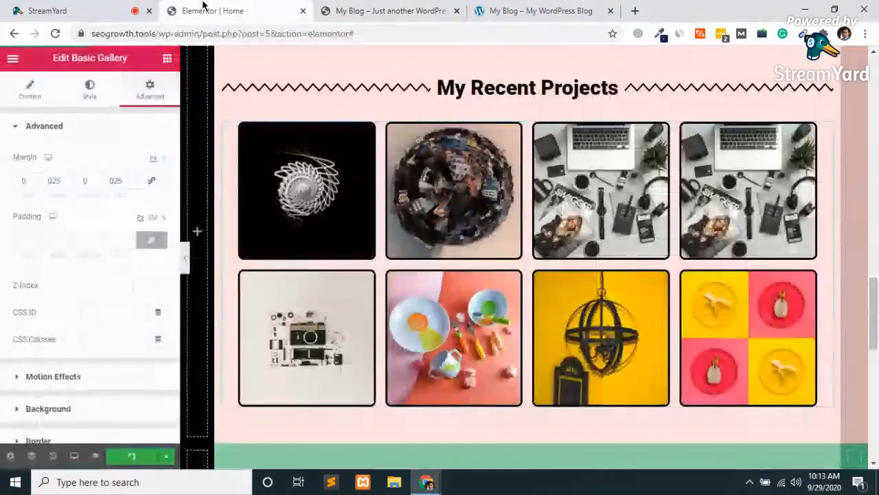
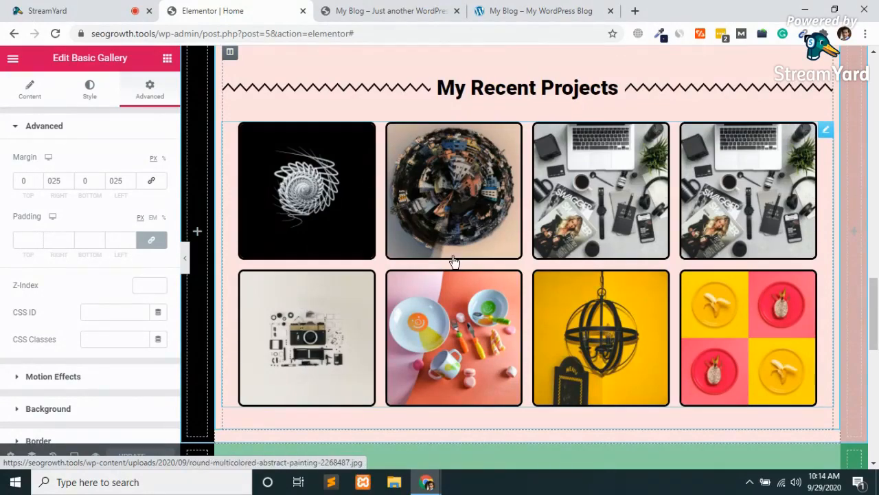
Copy the My Recent Projects zigzag divider and paste it into the empty column of the green section.
scroll(454, 261, "down", 3)
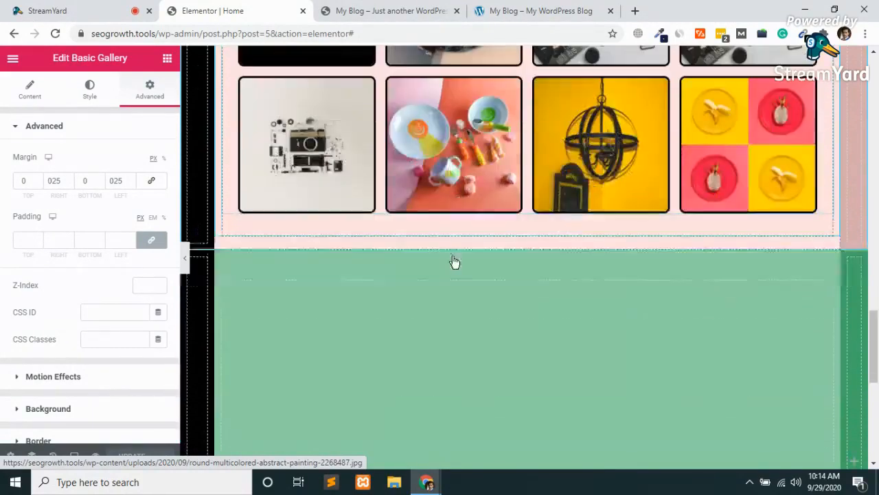
scroll(454, 260, "down", 2)
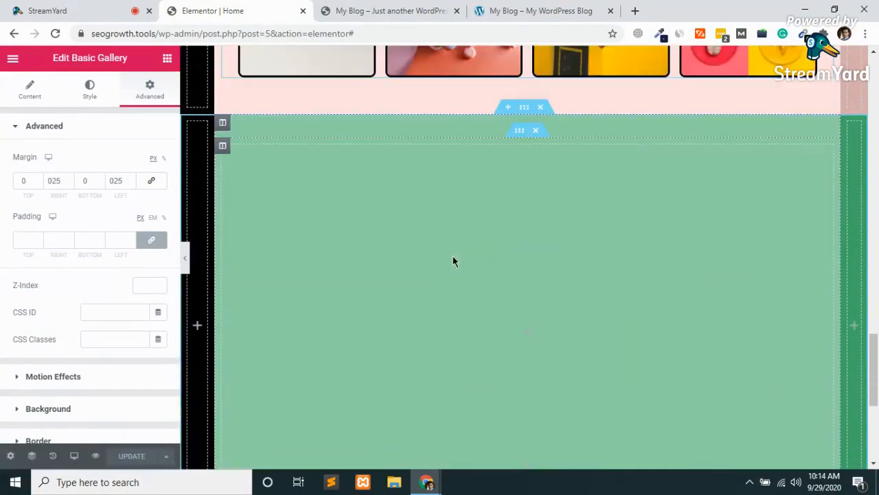
scroll(510, 255, "up", 7)
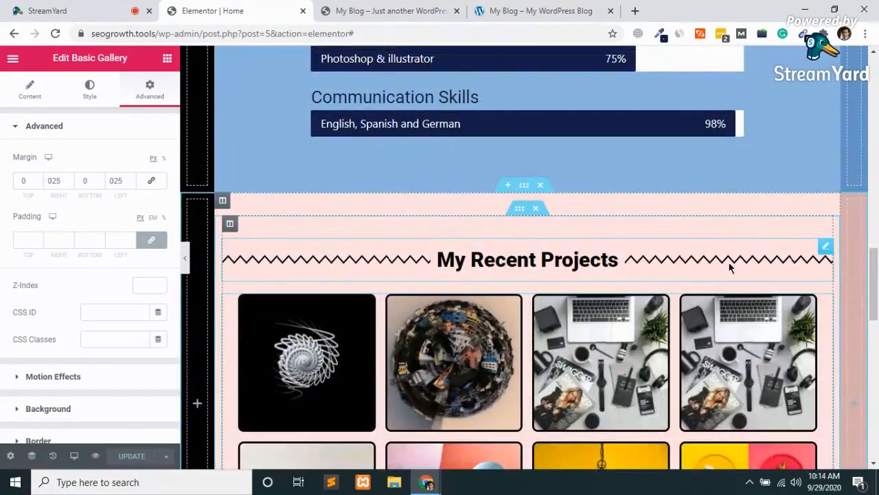
right_click(826, 243)
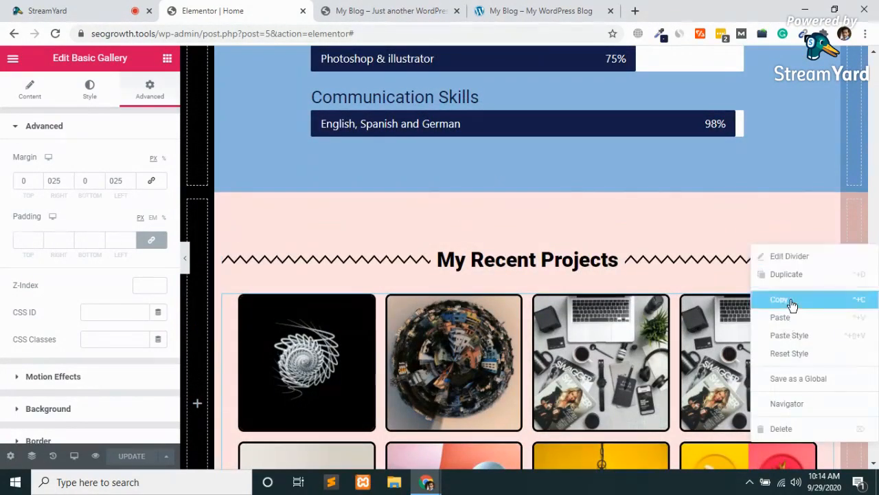
left_click(766, 301)
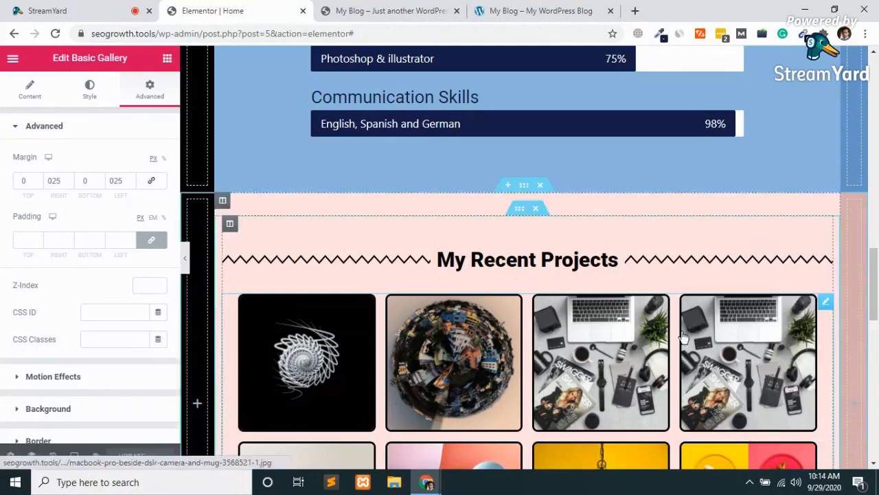
scroll(683, 332, "down", 9)
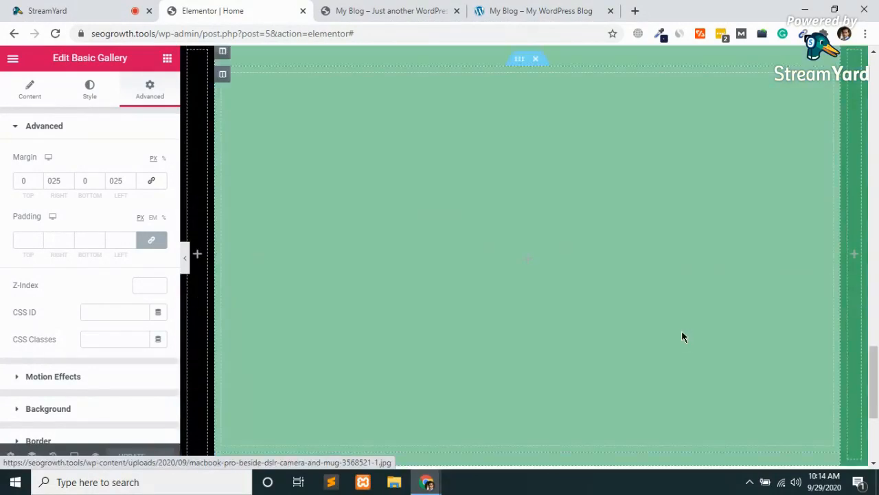
scroll(682, 332, "up", 3)
scroll(682, 336, "down", 4)
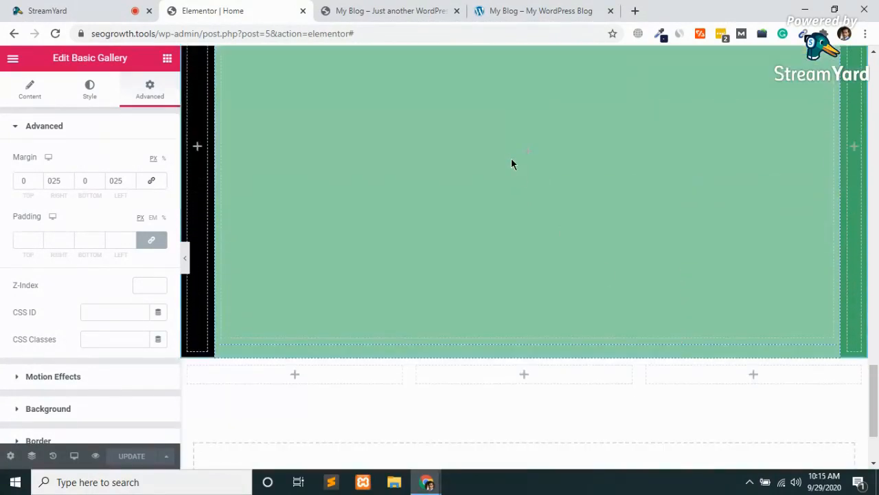
scroll(511, 161, "up", 3)
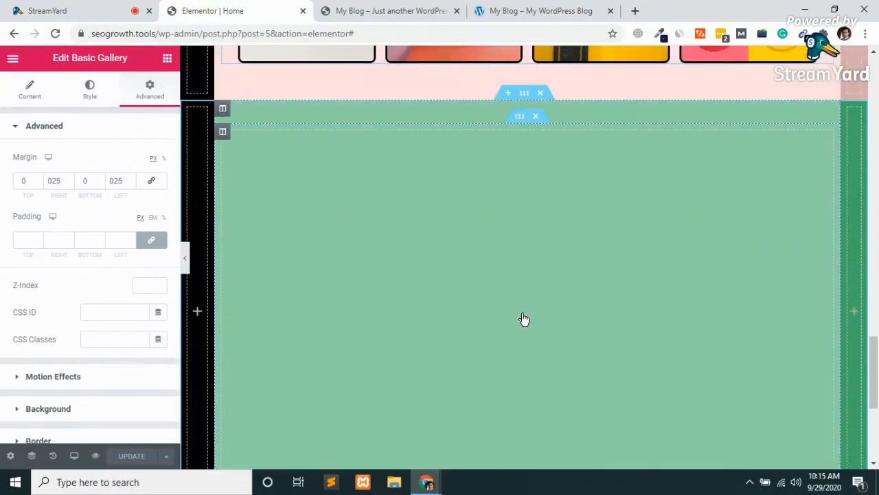
right_click(524, 319)
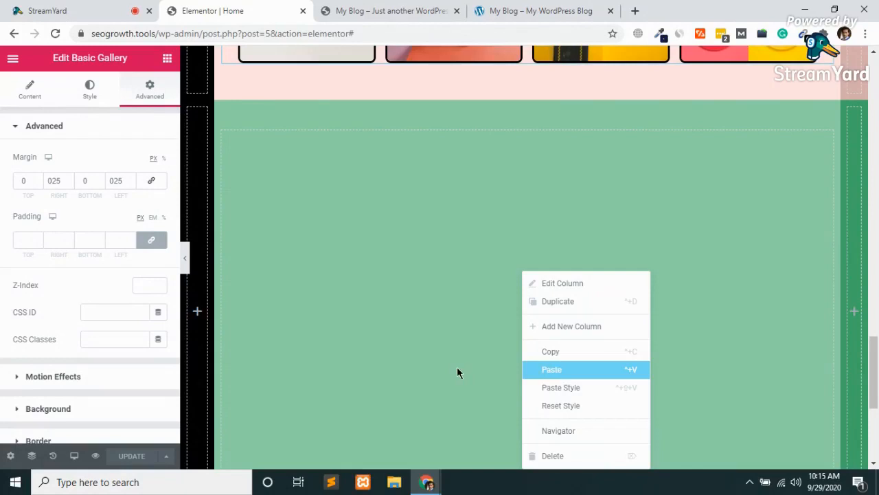
key("ctrl+v")
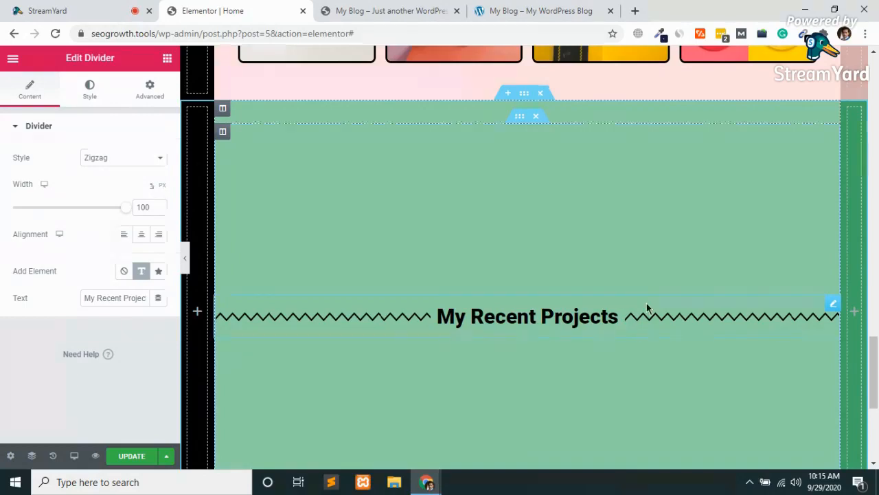
Change the text of the pasted divider in the green section to "Contact Me".
key("BackSpace")
key("BackSpace")
key("BackSpace")
key("BackSpace")
key("BackSpace")
key("BackSpace")
key("BackSpace")
key("BackSpace")
key("BackSpace")
key("BackSpace")
key("BackSpace")
key("BackSpace")
key("BackSpace")
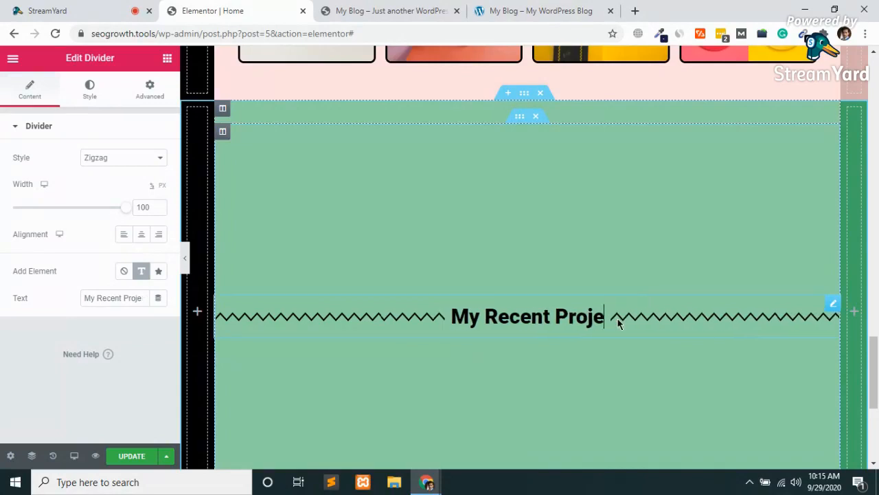
key("BackSpace")
key("BackSpace")
key("BackSpace")
key("BackSpace")
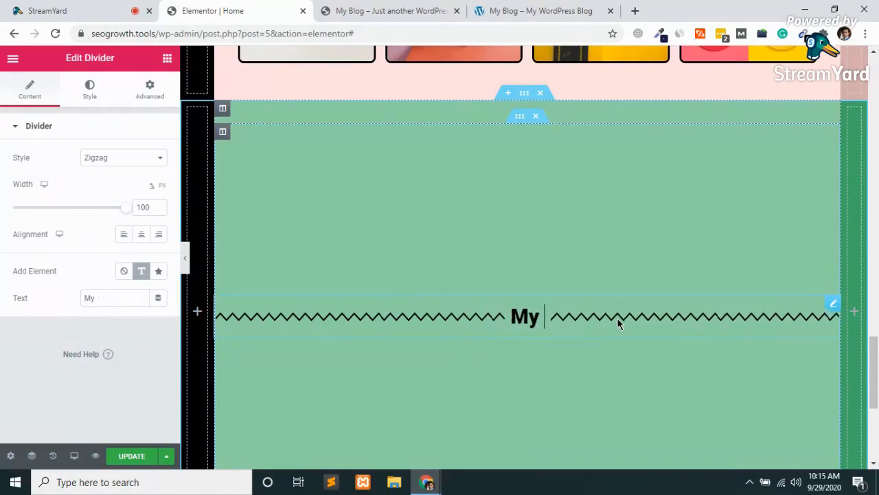
key("BackSpace")
type("Con")
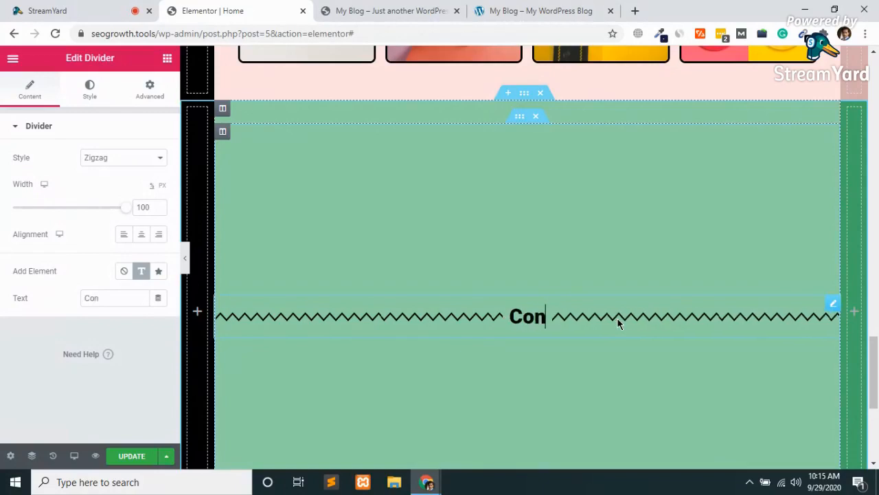
type("tact Me")
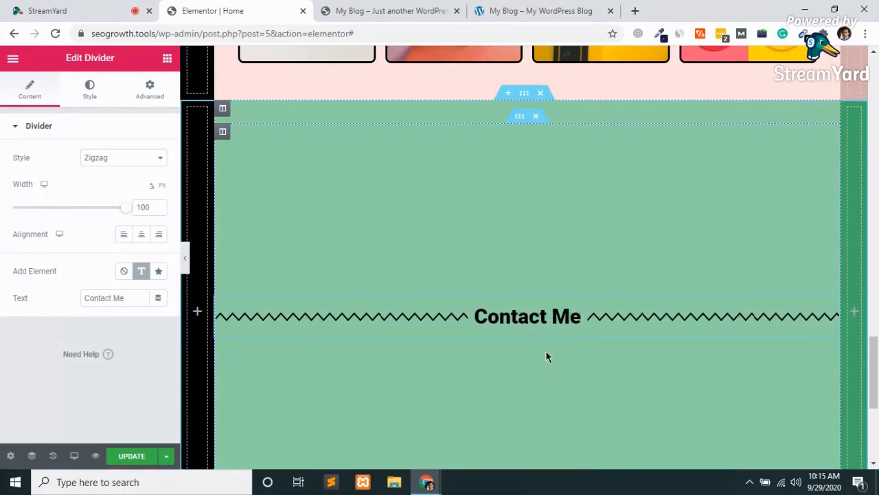
Find the Form widget and add it directly below the Contact Me divider in the green section.
left_click(168, 61)
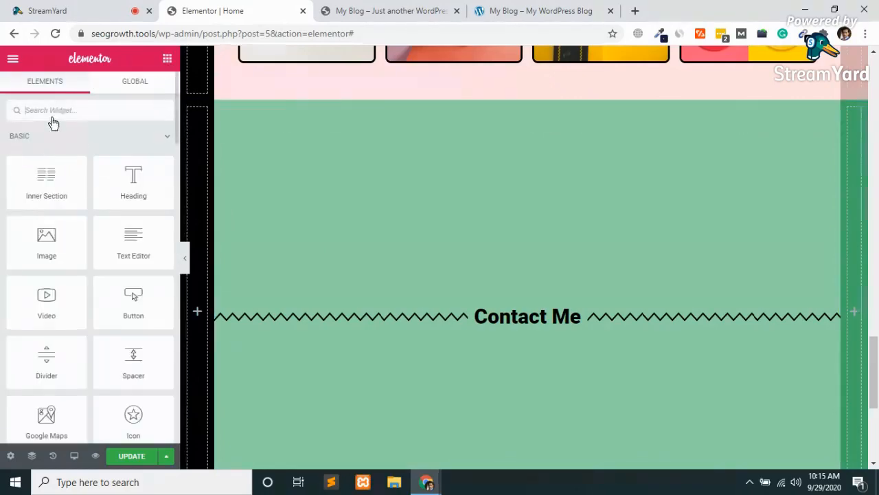
type("form")
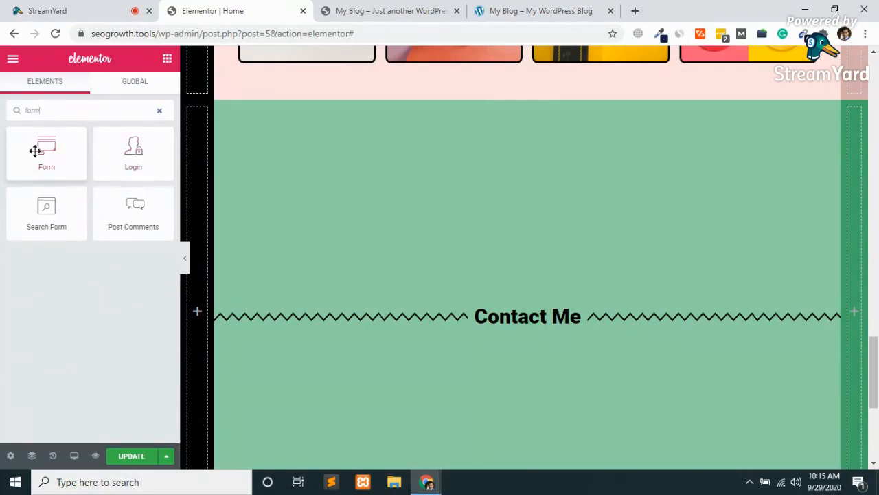
left_click_drag(45, 155, 527, 333)
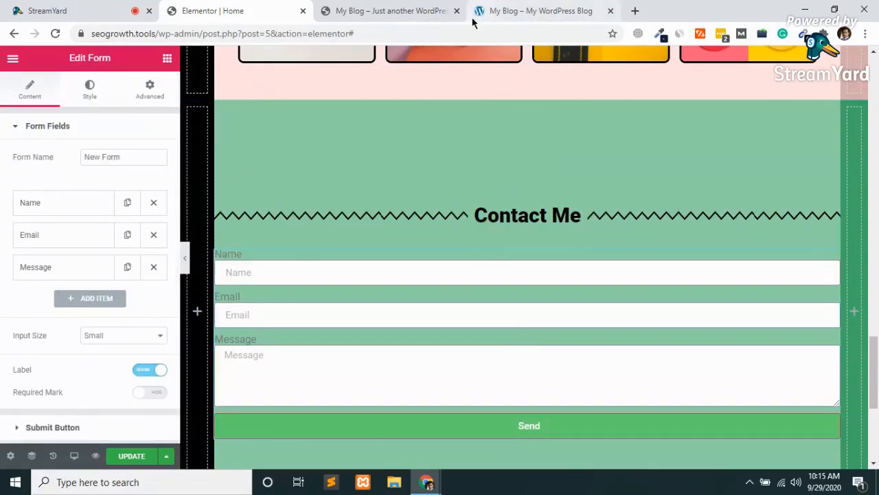
Compare with the reference site's contact form, duplicate the form's Name field, and label the upper one "First Name".
left_click(532, 6)
scroll(432, 245, "down", 1)
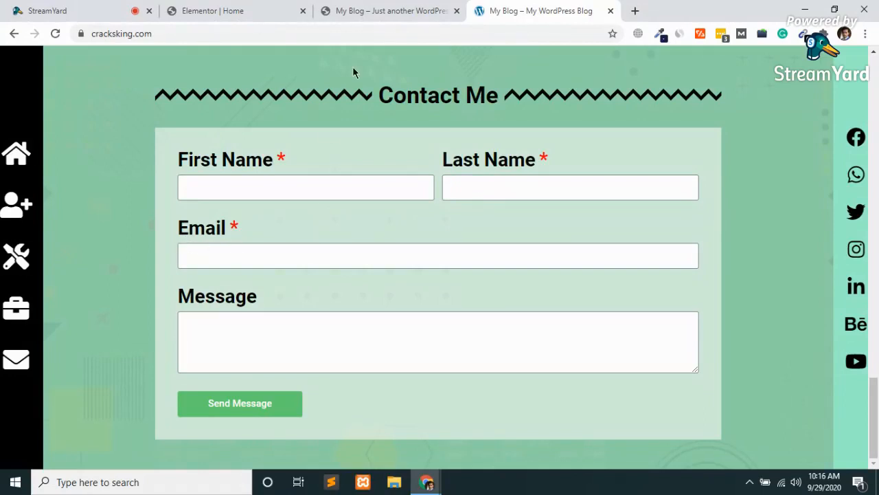
left_click(343, 6)
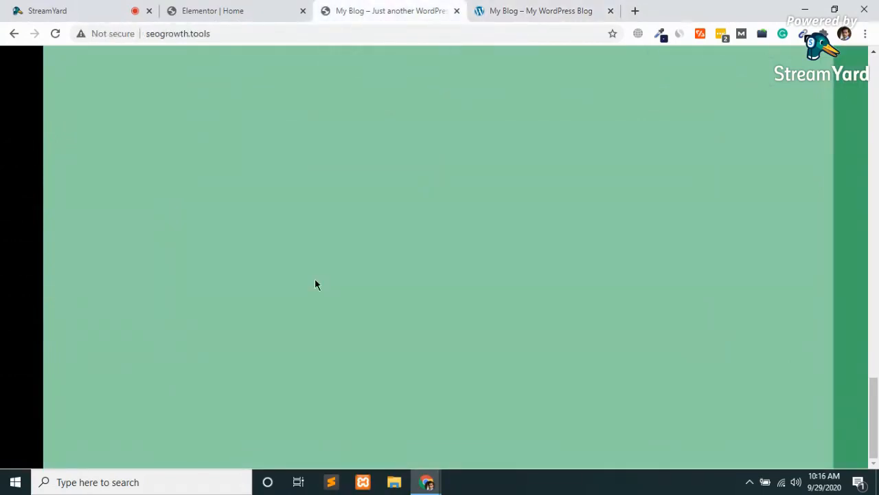
left_click(252, 7)
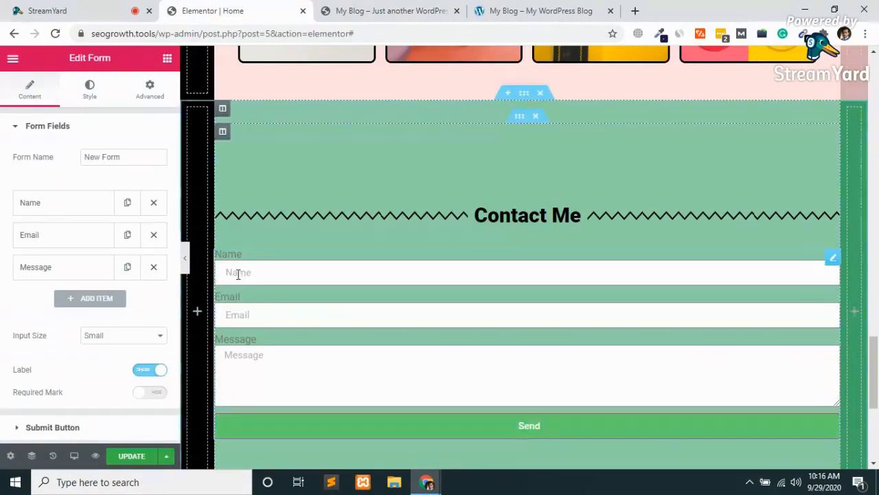
left_click(127, 203)
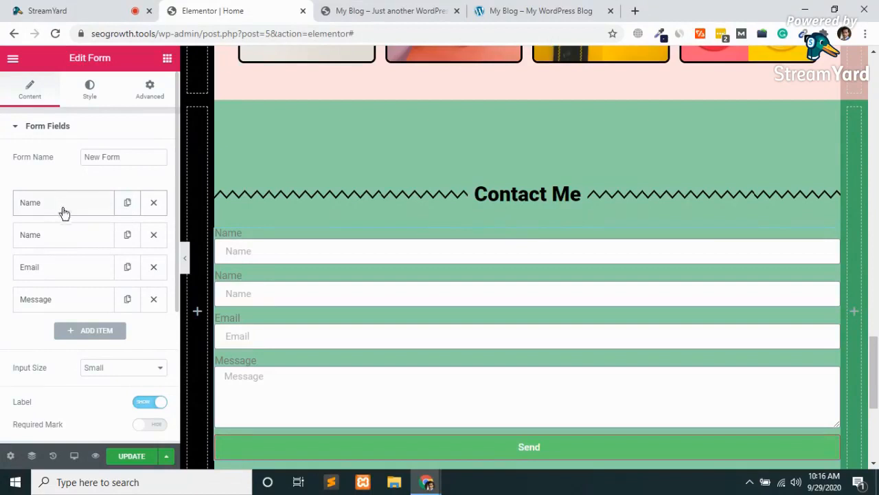
left_click(63, 206)
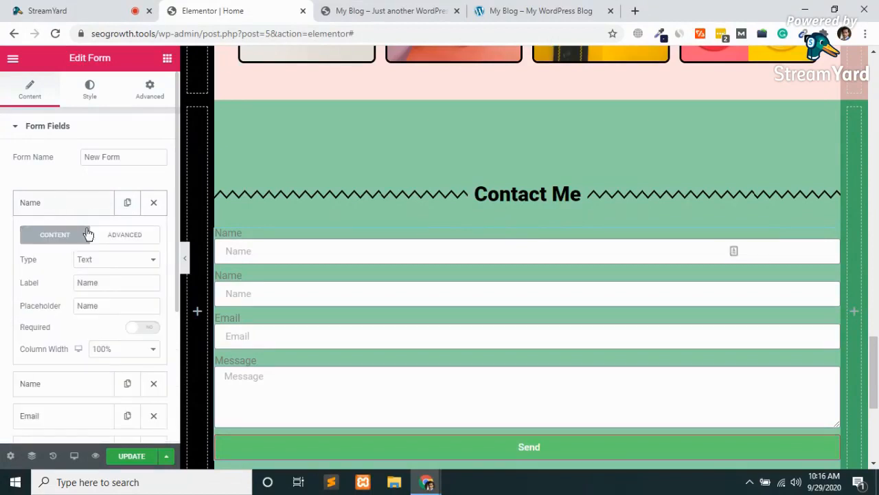
left_click(109, 282)
key("BackSpace")
key("BackSpace")
key("BackSpace")
key("BackSpace")
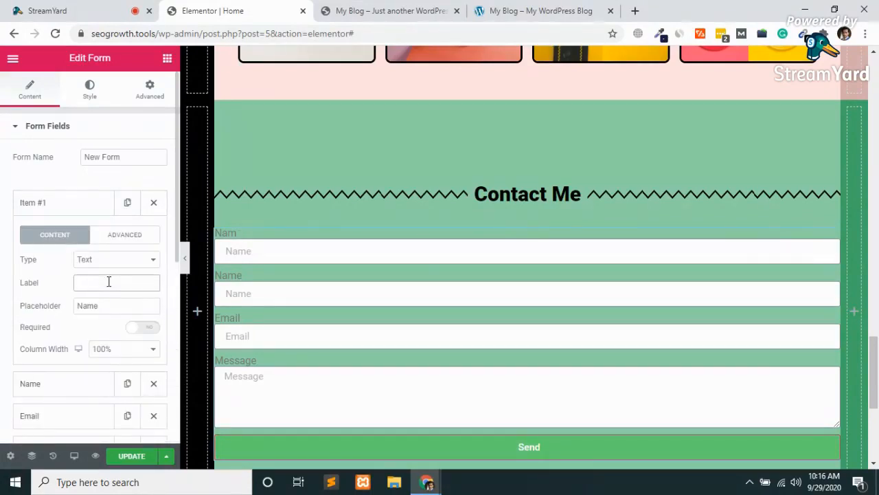
type("First Name")
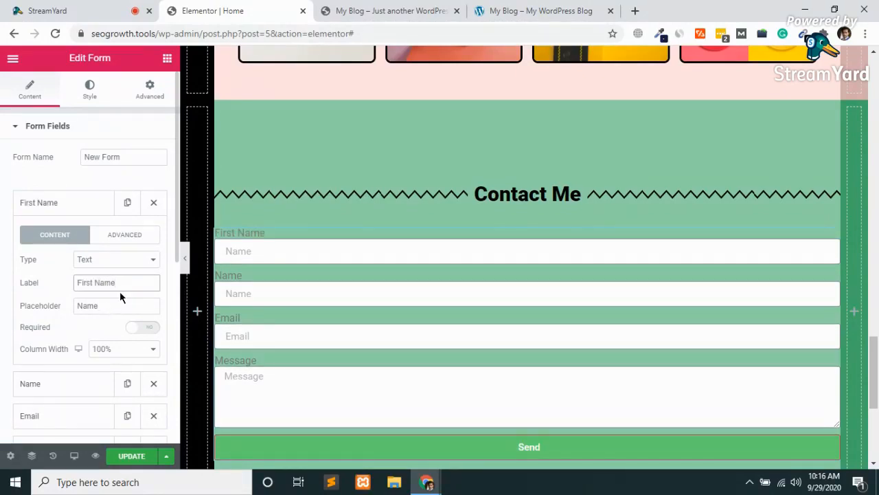
Set the First Name field's placeholder to "First Name" and its column width to 50%.
triple_click(119, 291)
key("ctrl+c")
double_click(106, 308)
key("ctrl+v")
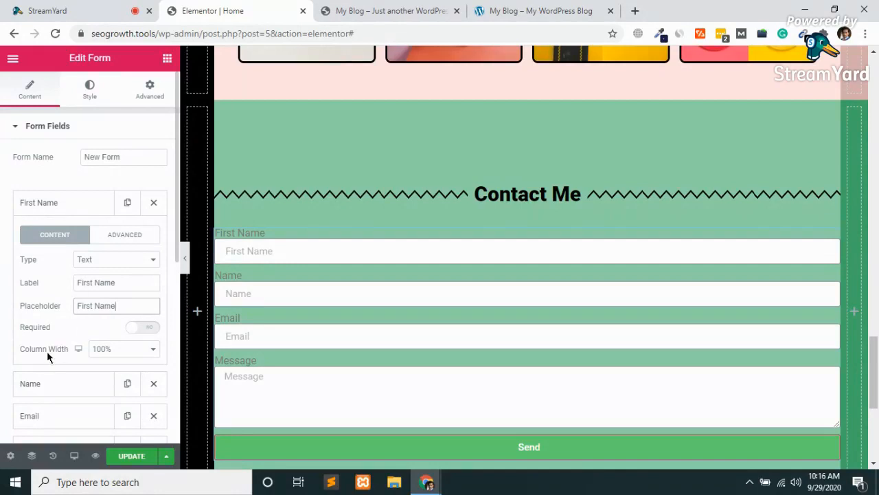
left_click(131, 354)
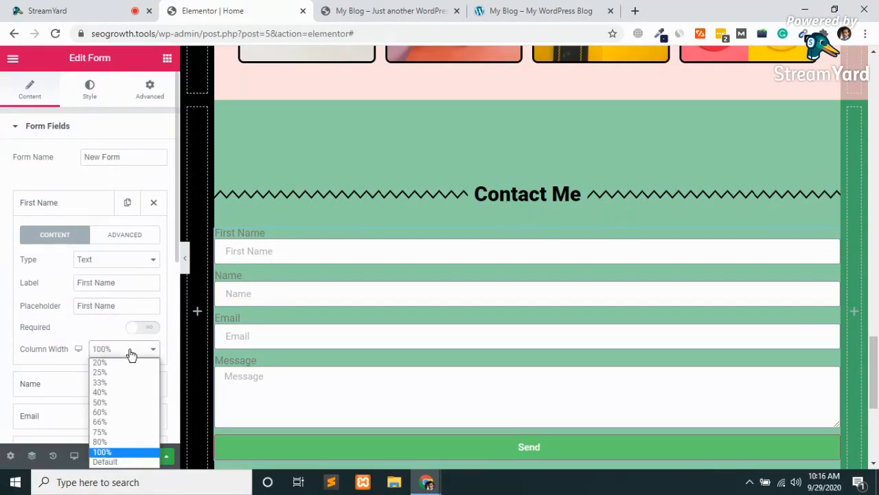
left_click(101, 402)
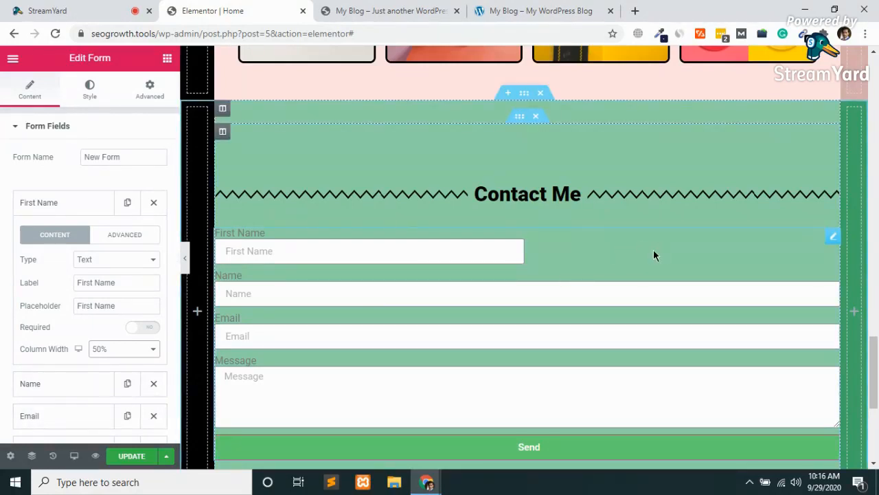
Change the label of the form's second name field to "Last Name".
left_click(74, 210)
left_click(59, 247)
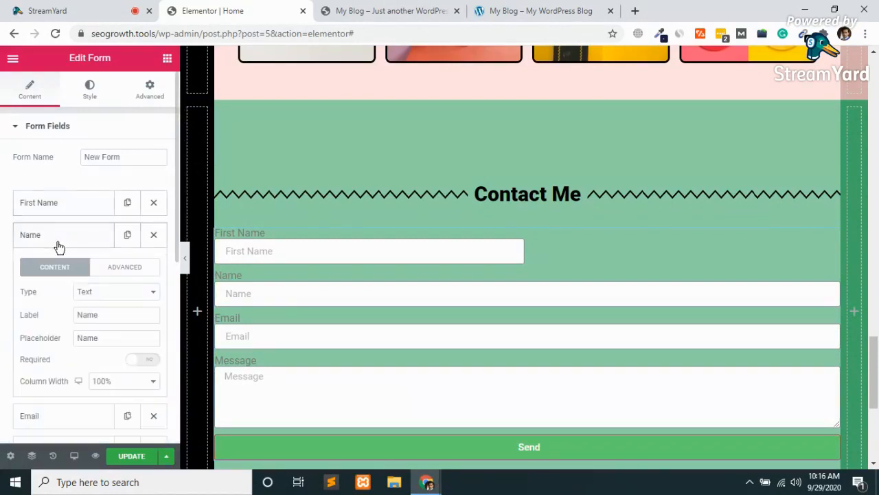
left_click(104, 314)
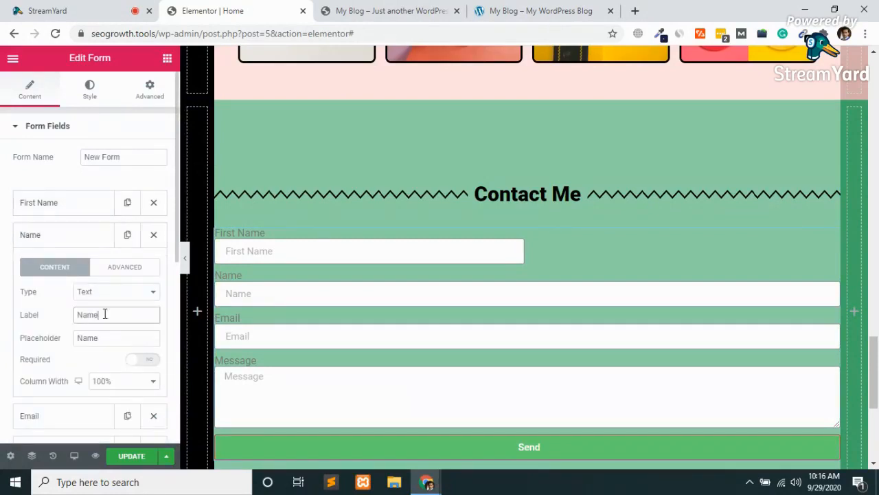
key("BackSpace")
key("BackSpace")
key("BackSpace")
key("BackSpace")
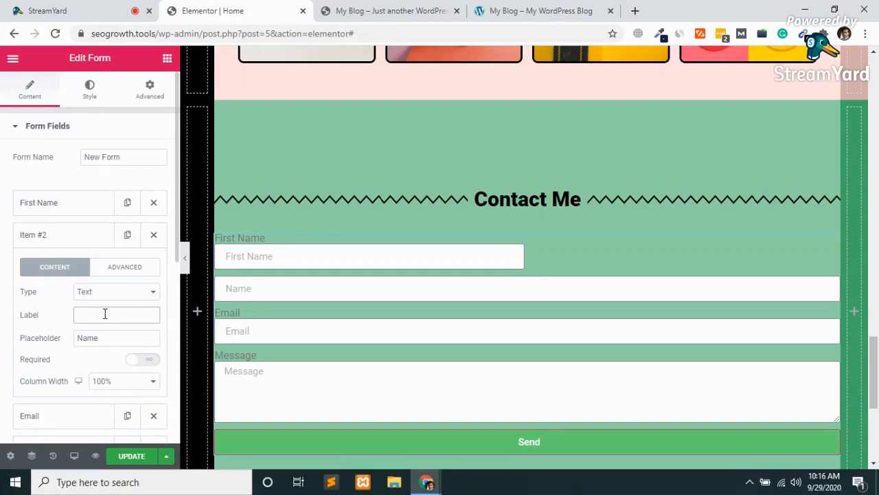
type("Last Name")
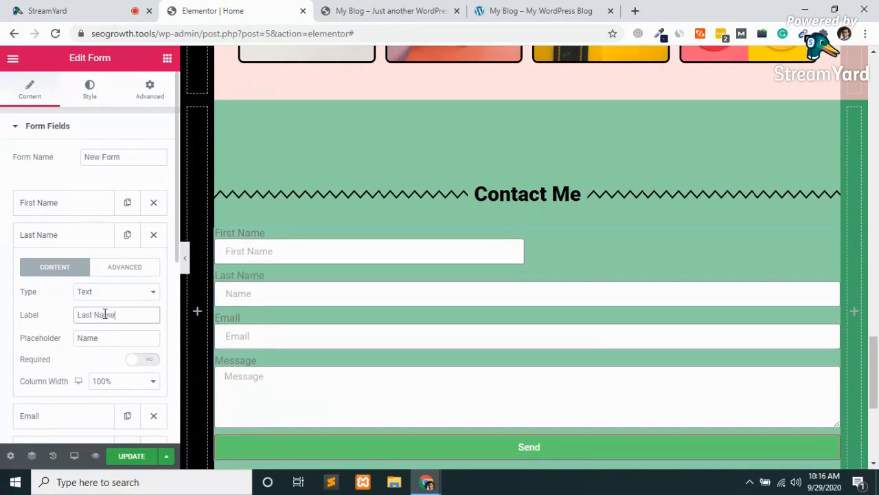
Set the Last Name field's placeholder to "Last Name" and its column width to 50%.
triple_click(104, 314)
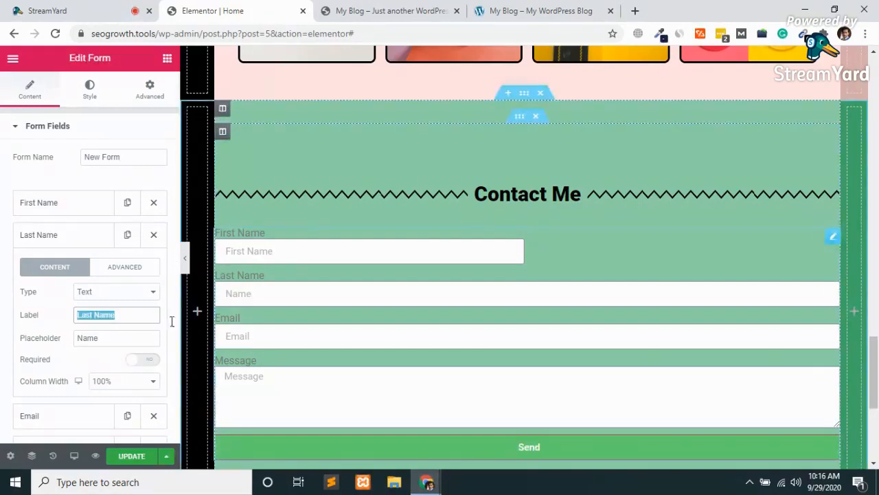
left_click(106, 337)
double_click(105, 337)
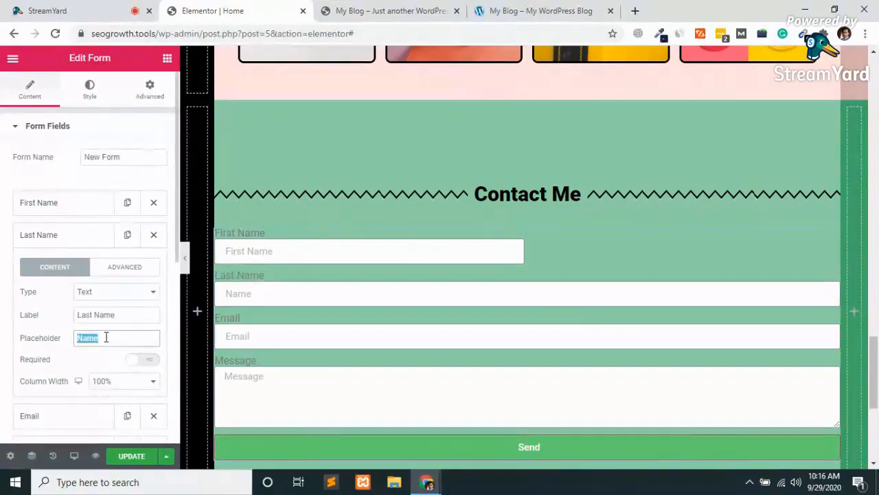
key("ctrl+v")
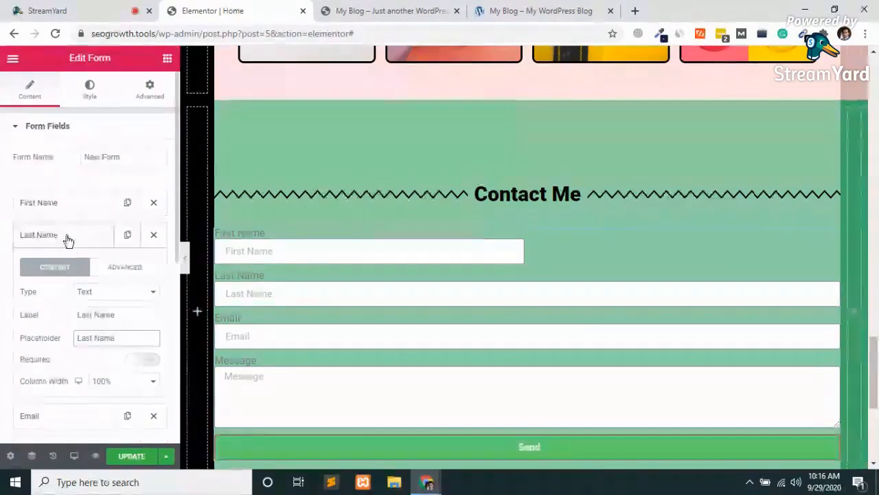
left_click(67, 237)
left_click(68, 237)
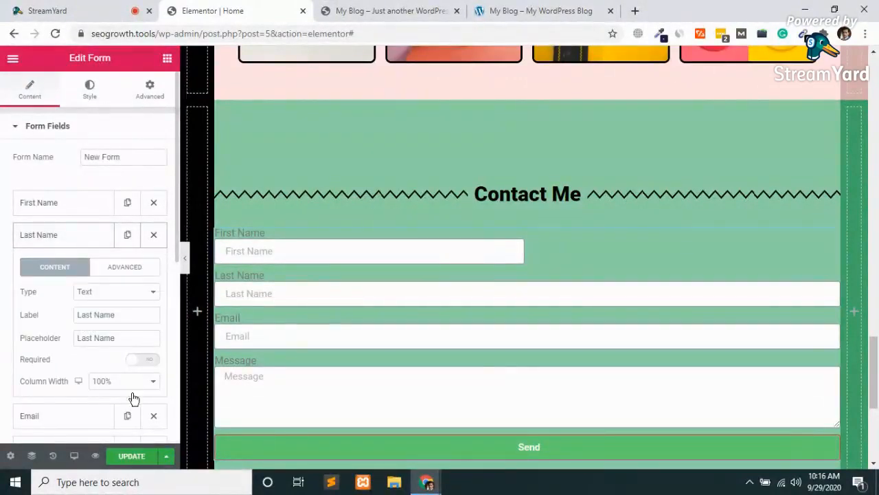
left_click(112, 385)
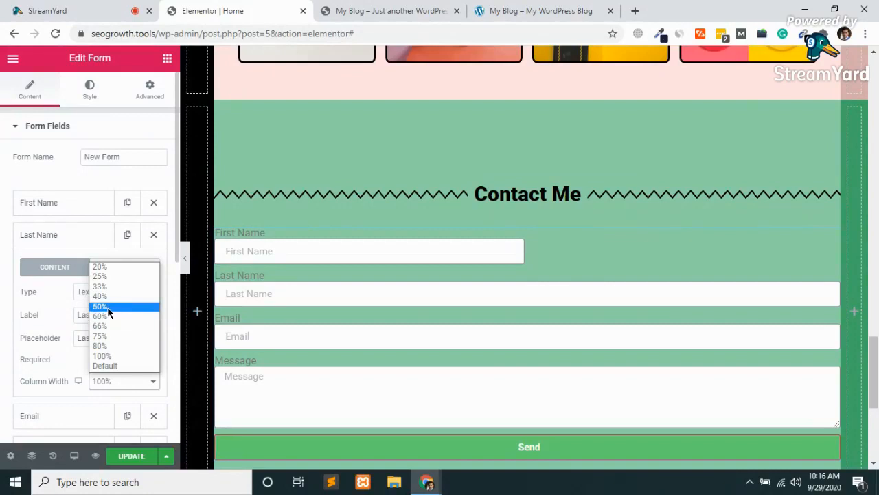
left_click(104, 306)
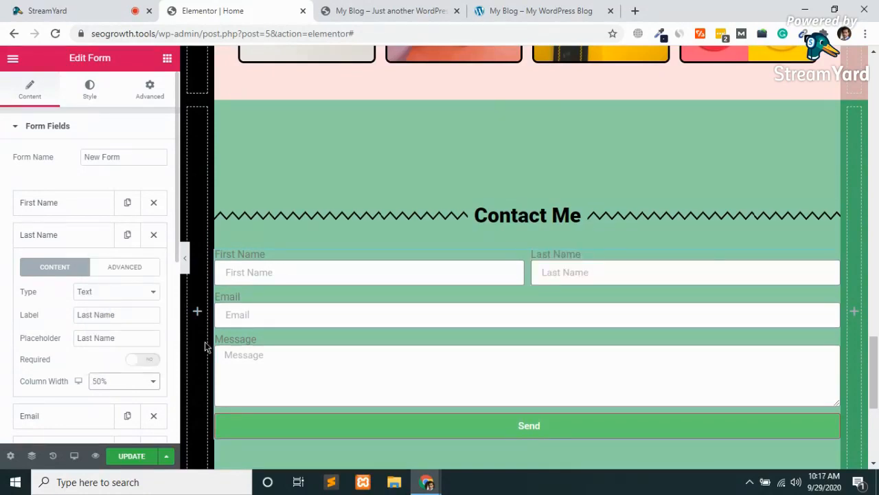
left_click(38, 237)
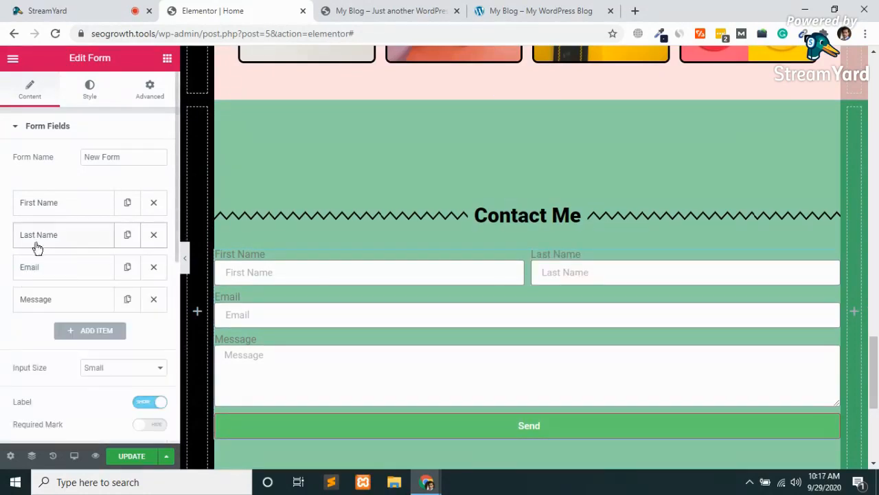
Check that the Email field is set as required and show the required mark on the contact form.
left_click(86, 271)
left_click(86, 271)
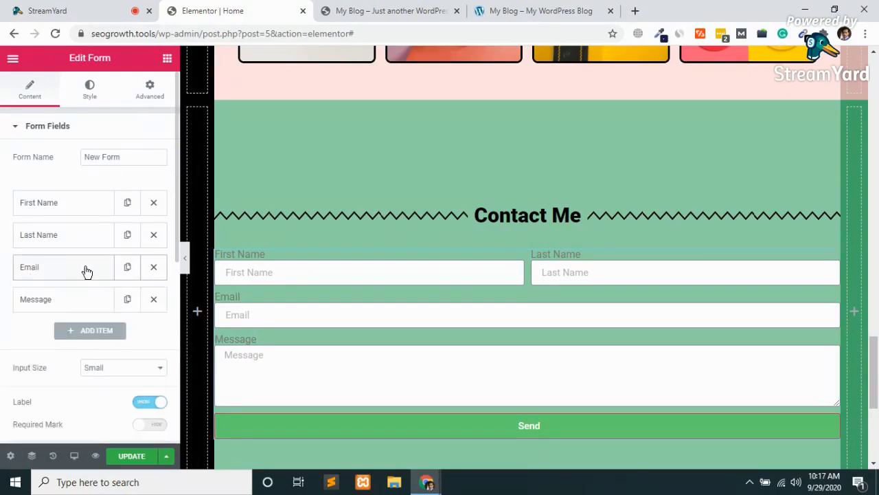
left_click(86, 271)
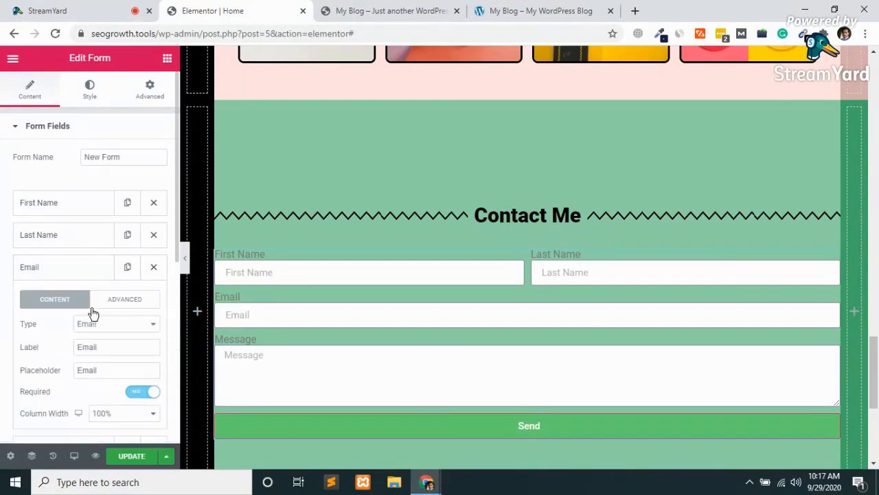
left_click(140, 395)
left_click(139, 395)
scroll(95, 398, "down", 2)
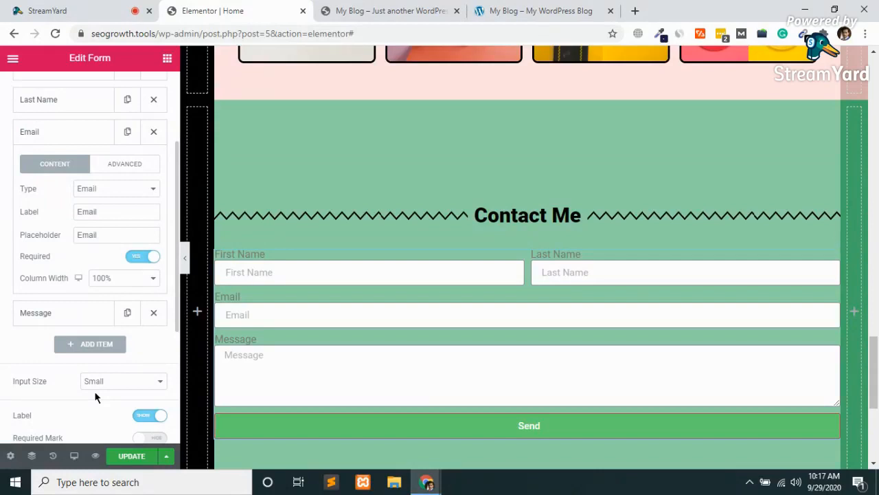
scroll(96, 397, "down", 2)
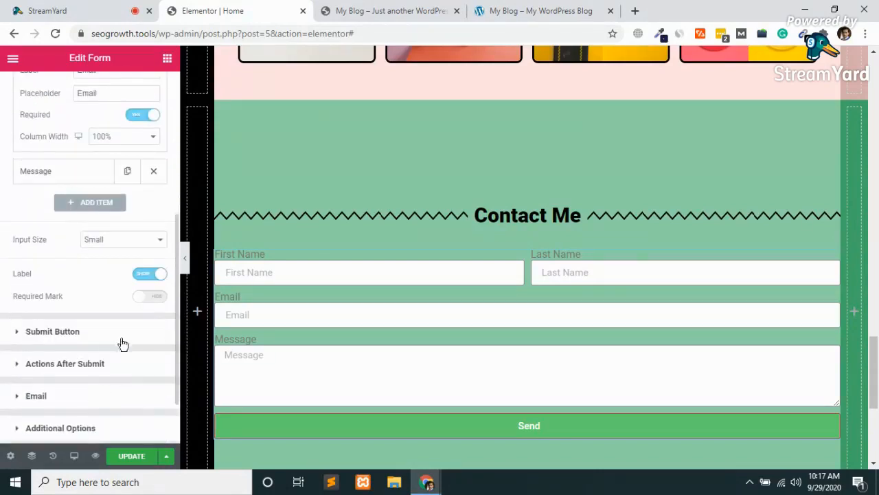
left_click(155, 302)
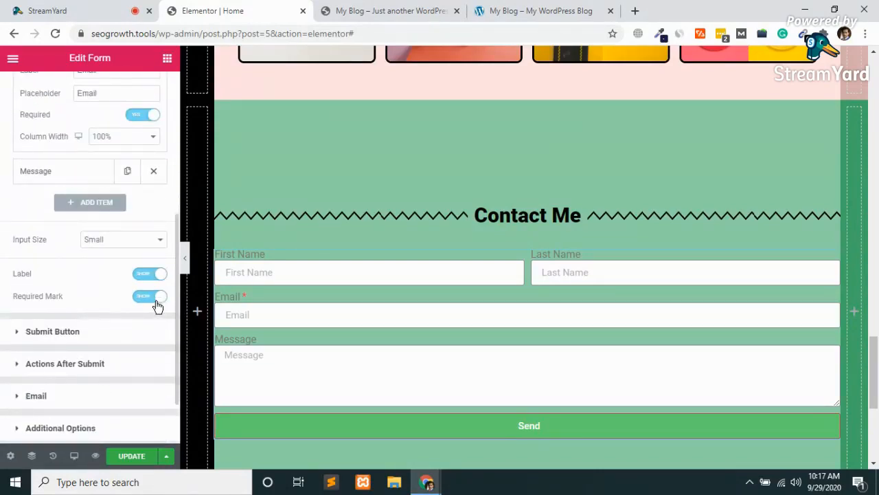
left_click(241, 297)
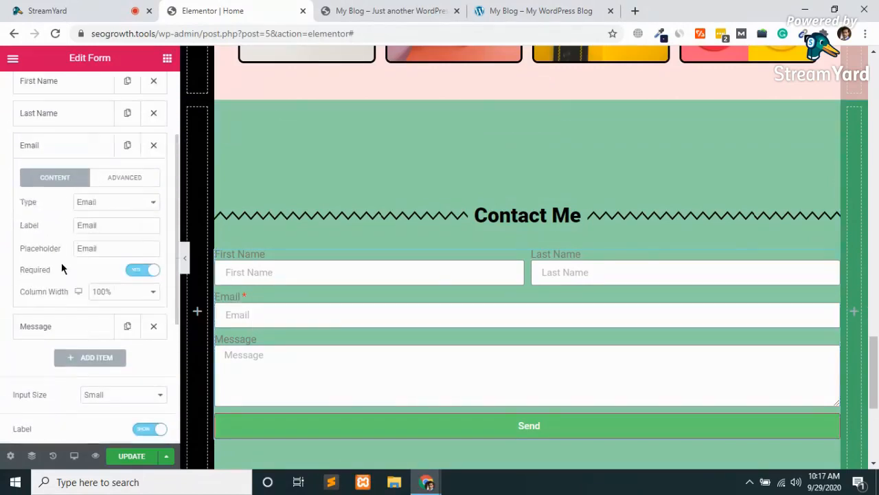
left_click(44, 158)
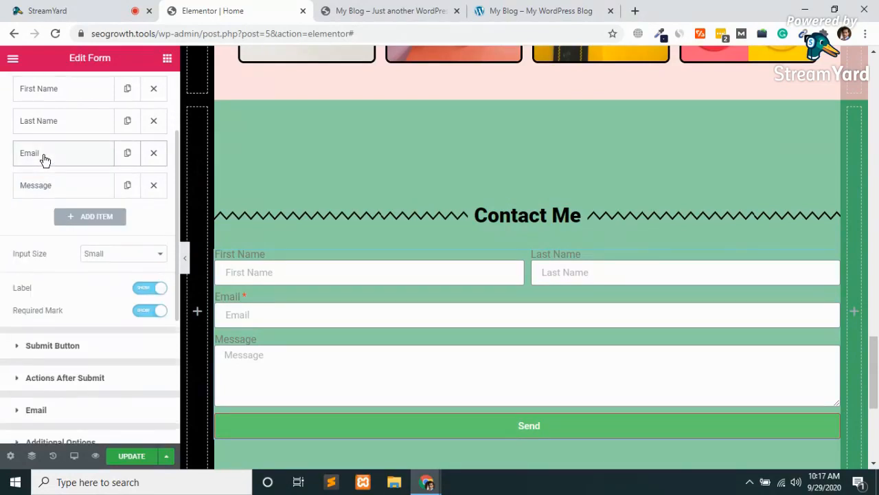
Compare with the reference contact form, duplicate the Email field, and label the copy "CNIC".
left_click(525, 6)
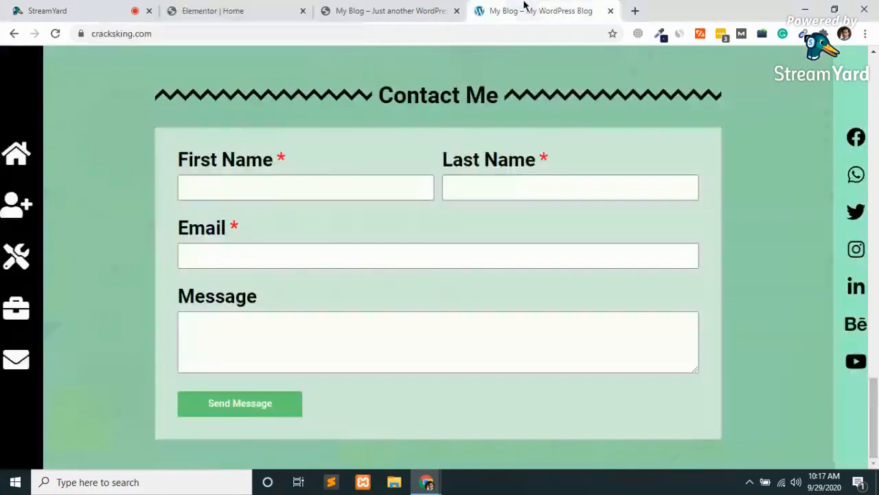
left_click(259, 7)
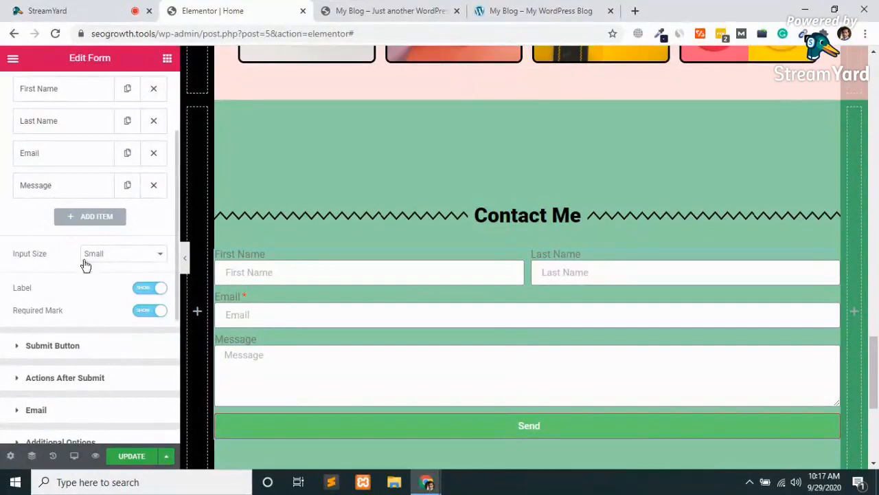
left_click(128, 153)
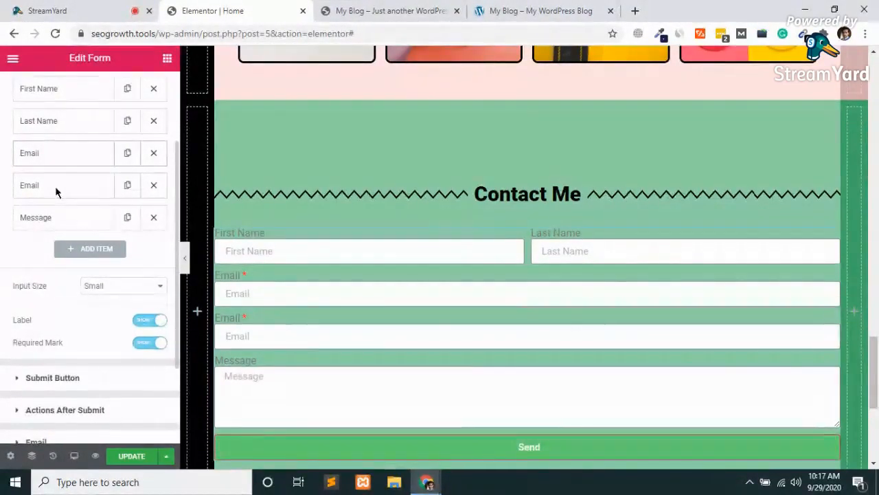
left_click(55, 186)
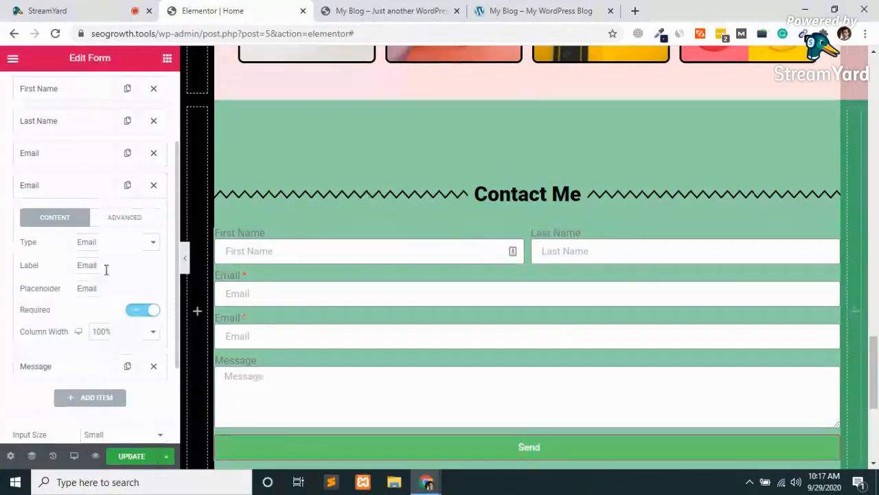
left_click(110, 267)
key("BackSpace")
key("BackSpace")
key("BackSpace")
key("BackSpace")
key("BackSpace")
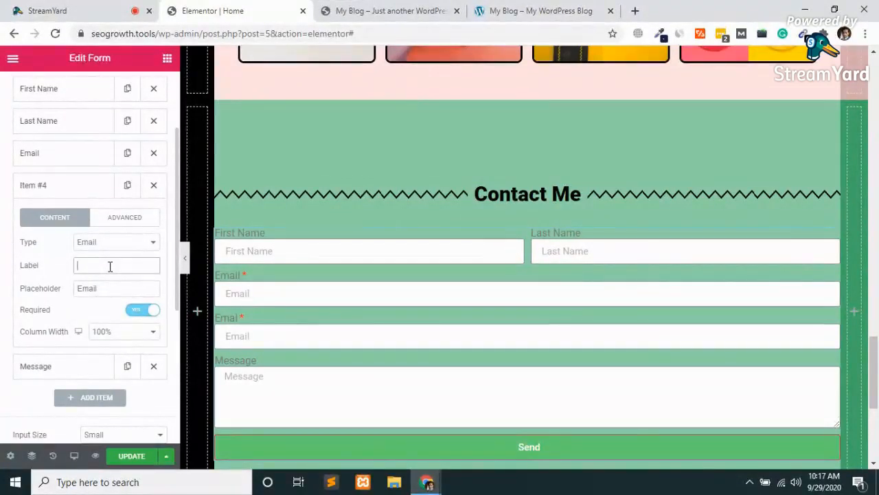
type("CNIC")
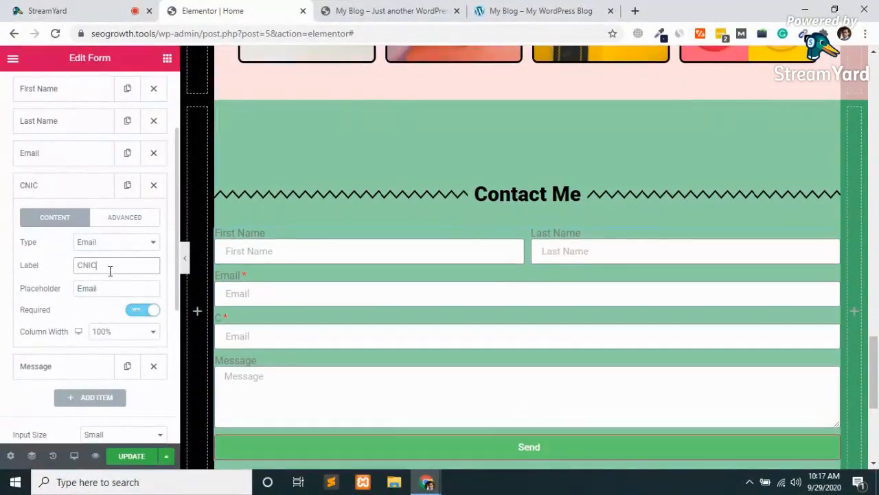
Set the CNIC field's placeholder to "xxxxx-xxxxxxx-x".
left_click(108, 294)
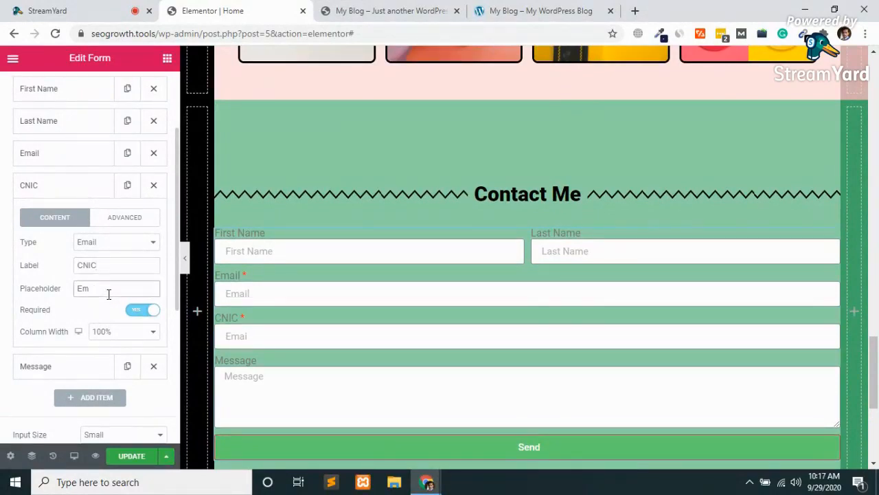
key("BackSpace")
key("BackSpace")
type("xxxx")
type("x-xxxxxxx-x")
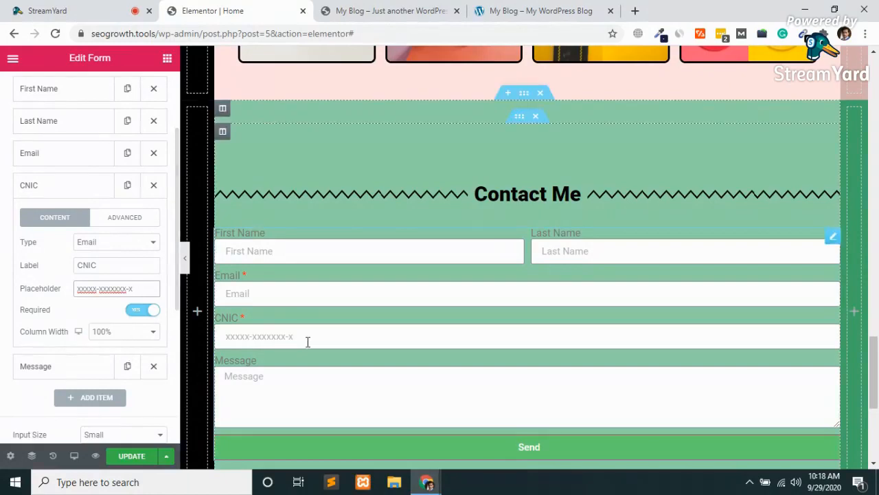
left_click(55, 184)
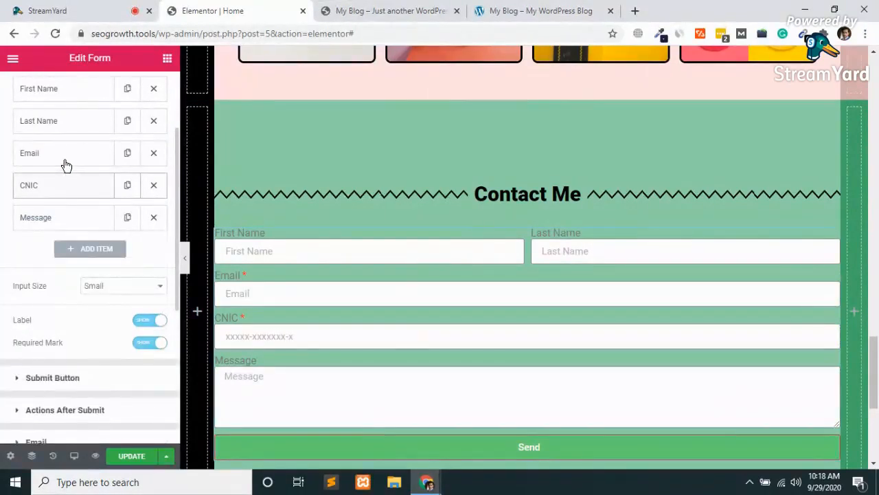
Set the column width of both the Email and CNIC fields to 33%.
left_click(64, 162)
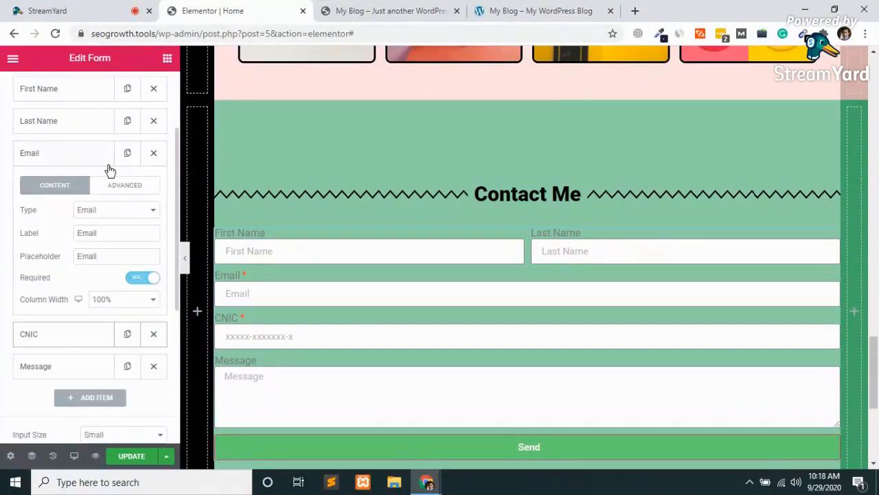
left_click(114, 306)
left_click(108, 334)
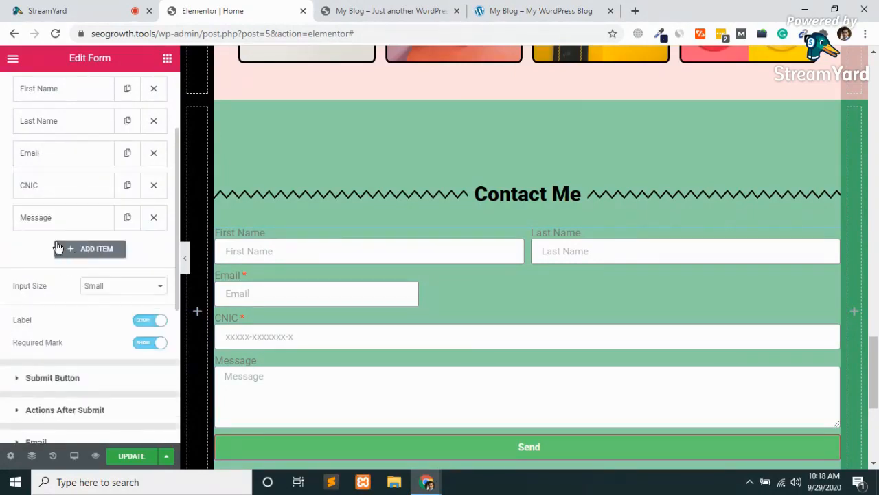
left_click(47, 197)
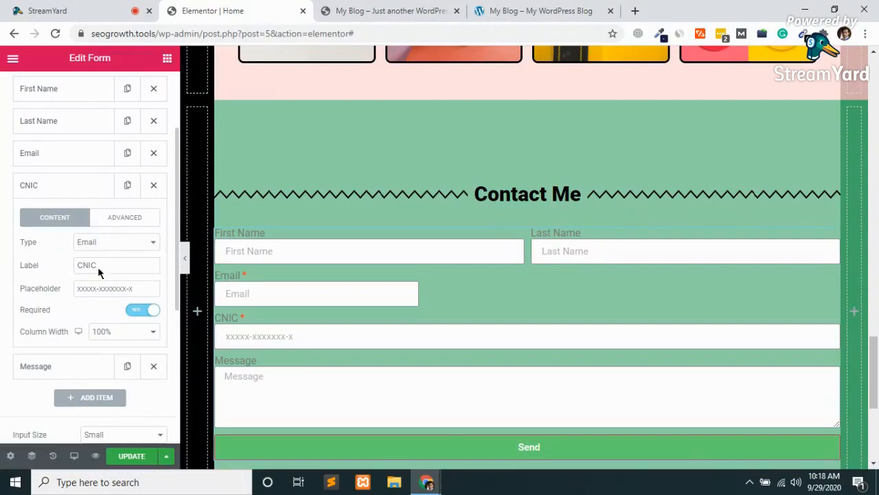
left_click(120, 330)
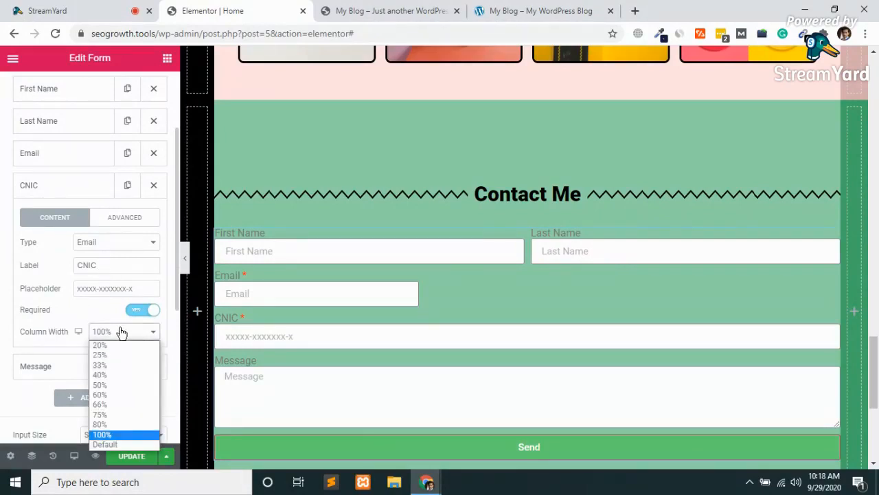
left_click(104, 368)
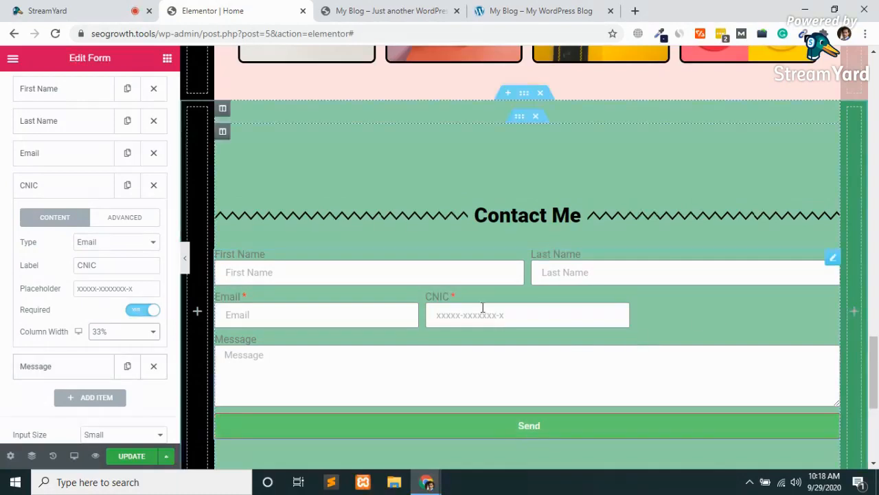
left_click(39, 185)
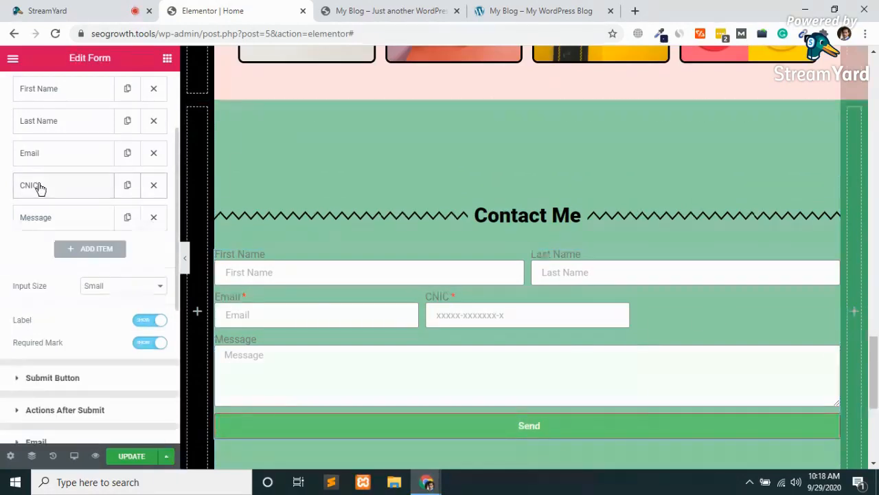
Duplicate the CNIC field and change the copy's label to "City".
left_click(129, 188)
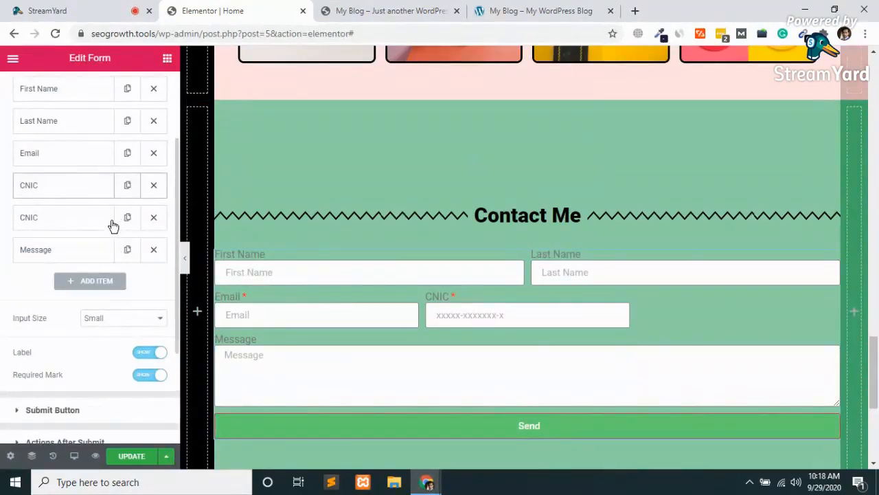
left_click(70, 218)
left_click(113, 297)
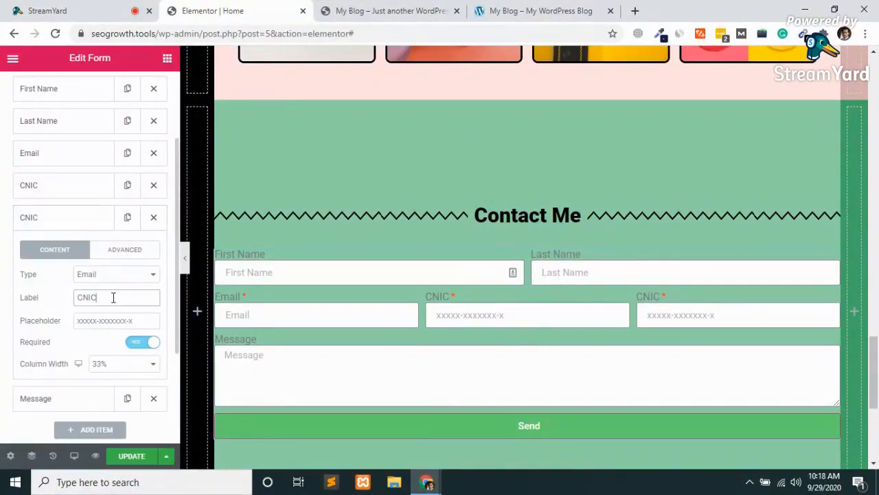
key("BackSpace")
key("BackSpace")
key("BackSpace")
key("BackSpace")
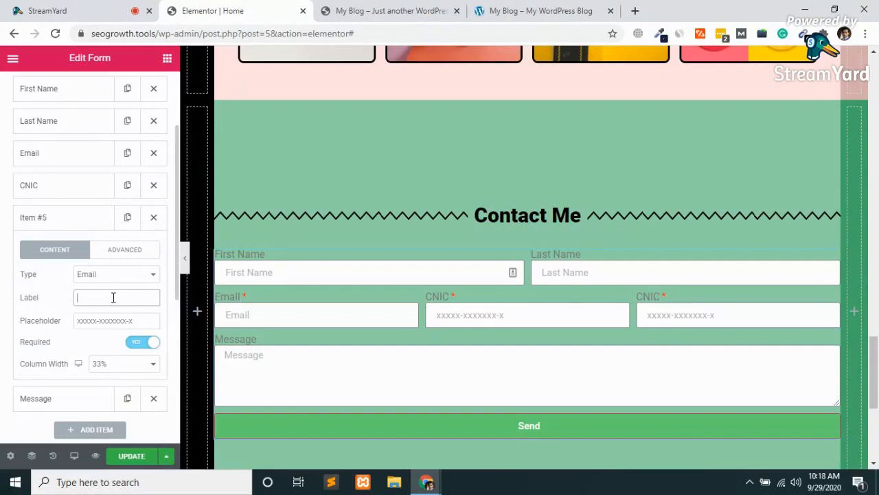
type("City")
Replace the City field's placeholder with "city".
left_click(139, 323)
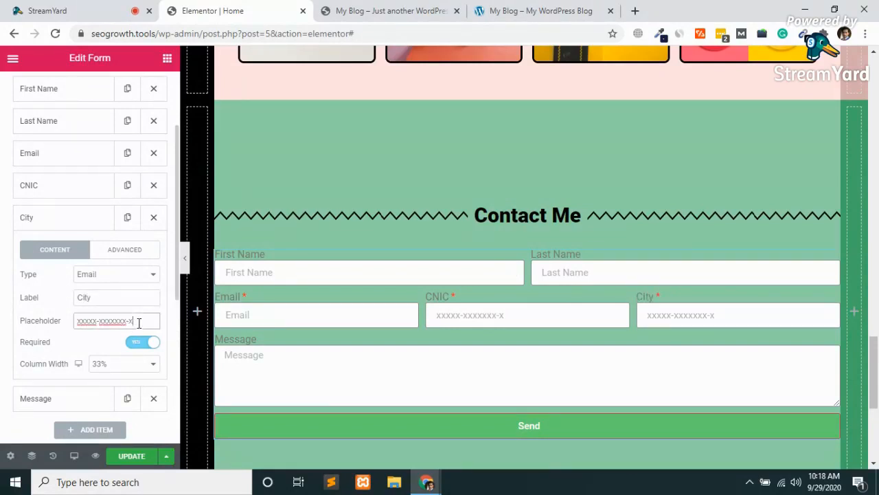
key("BackSpace")
key("BackSpace")
key("BackSpace")
key("BackSpace")
key("BackSpace")
key("BackSpace")
key("BackSpace")
key("BackSpace")
key("BackSpace")
key("BackSpace")
key("BackSpace")
key("BackSpace")
key("BackSpace")
key("BackSpace")
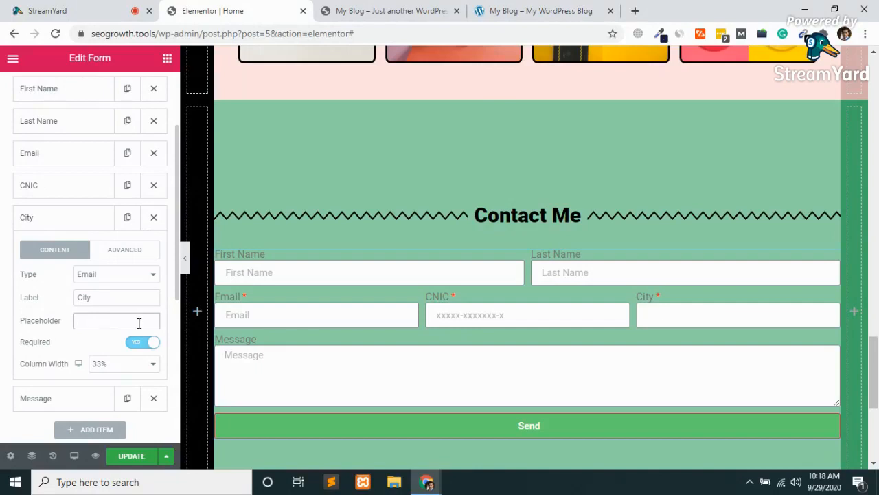
type("city")
Open the Message field's settings for review and save the page changes.
scroll(101, 360, "down", 2)
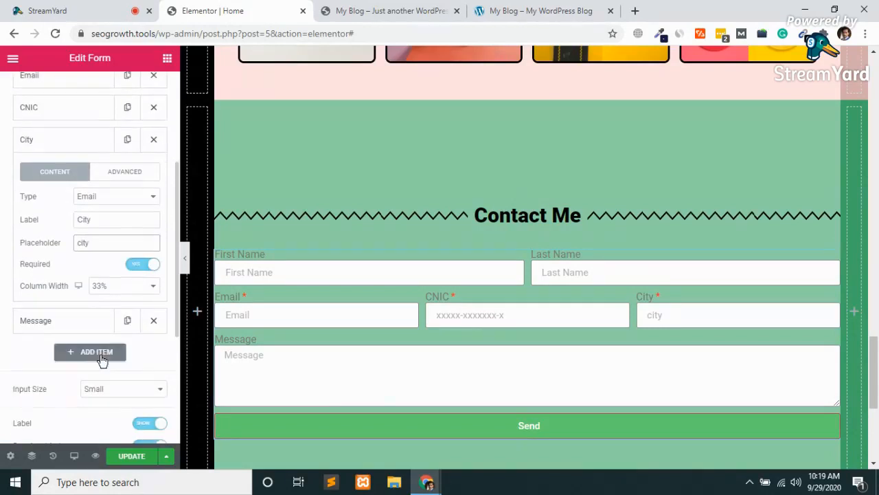
left_click(57, 329)
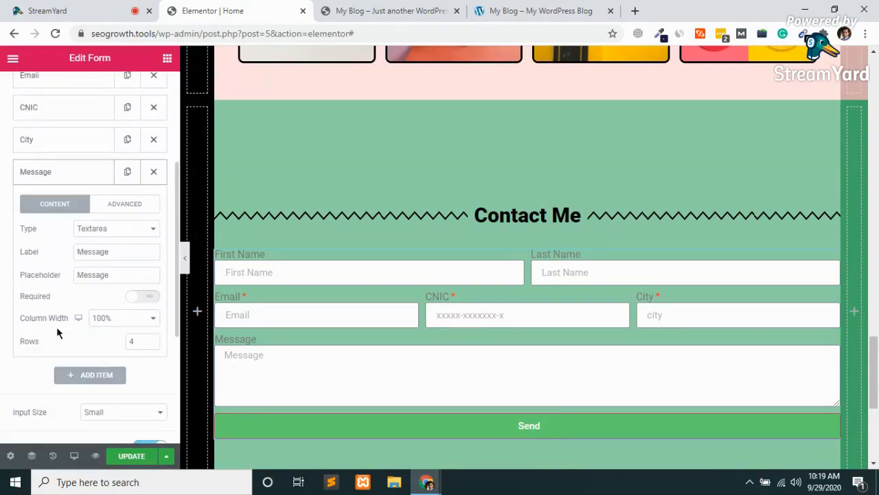
left_click(130, 459)
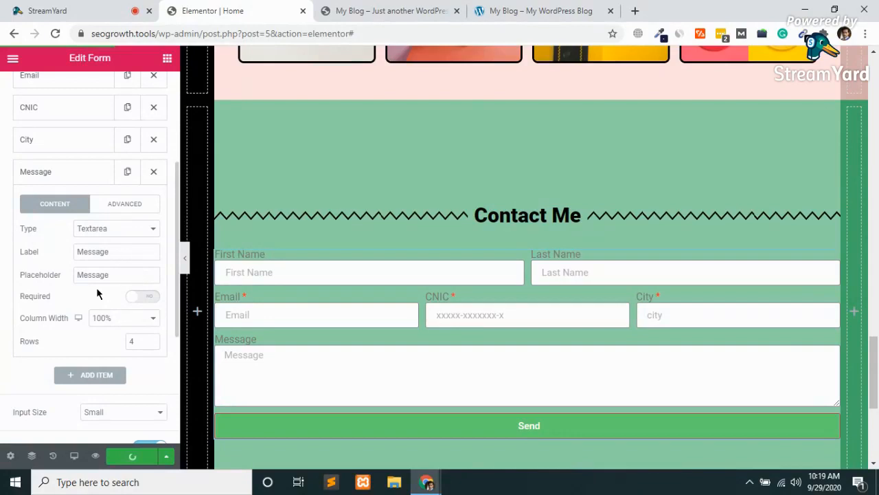
Set the form's rows gap to 30 and its label spacing to 16.
scroll(97, 291, "up", 3)
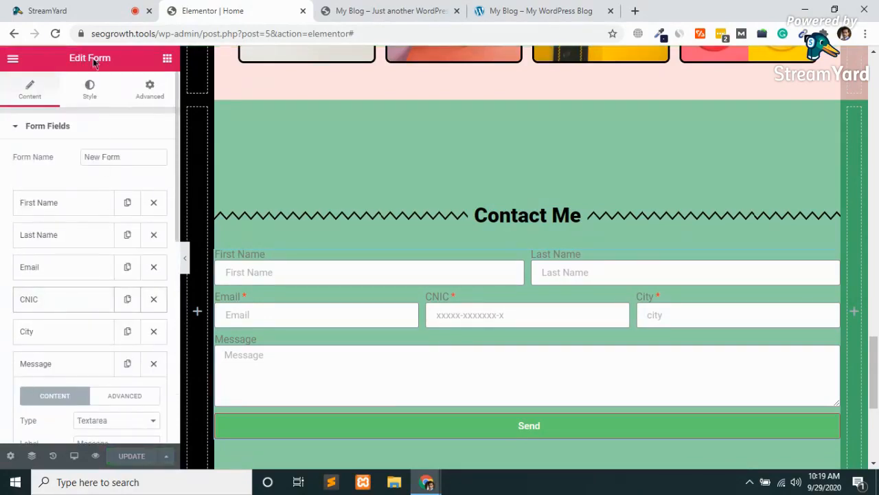
left_click(91, 97)
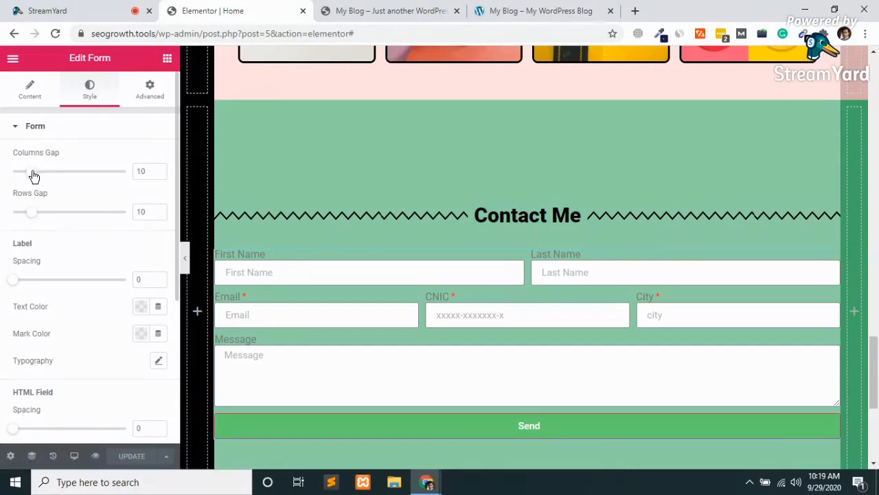
left_click_drag(34, 218, 73, 217)
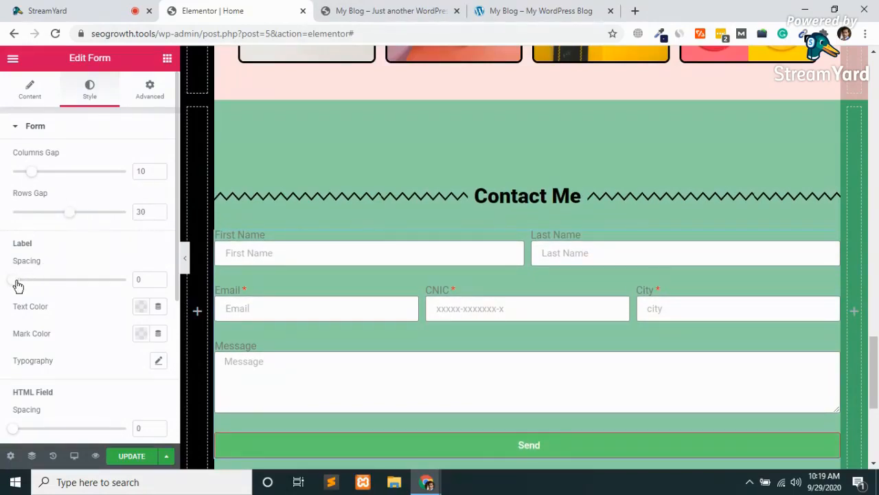
left_click_drag(18, 284, 47, 288)
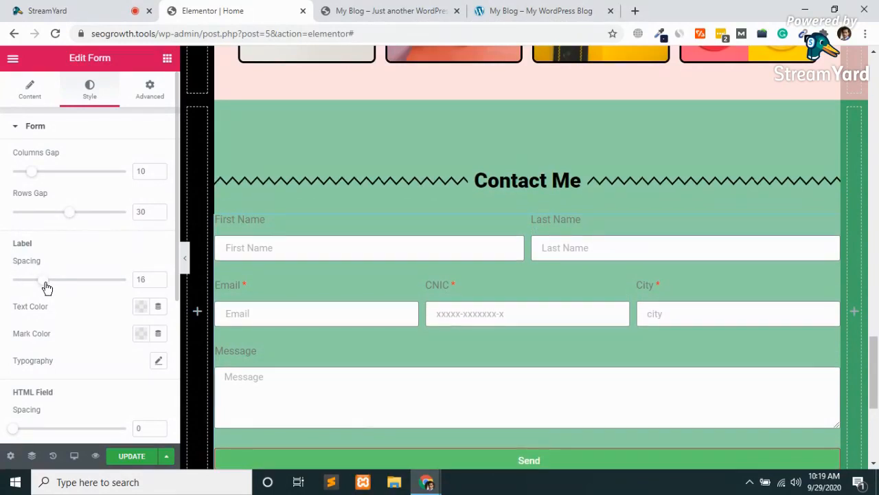
Make the form's label text black (#000000) and its required mark red (#E91313).
left_click(141, 307)
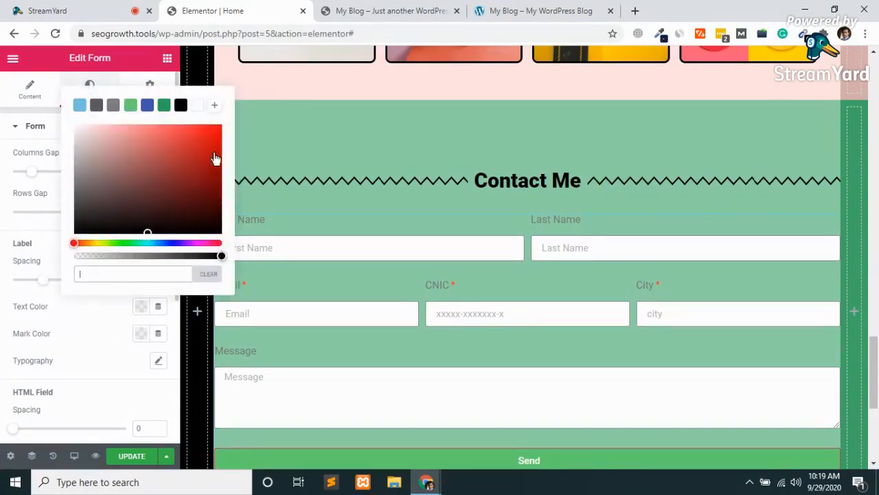
left_click(180, 104)
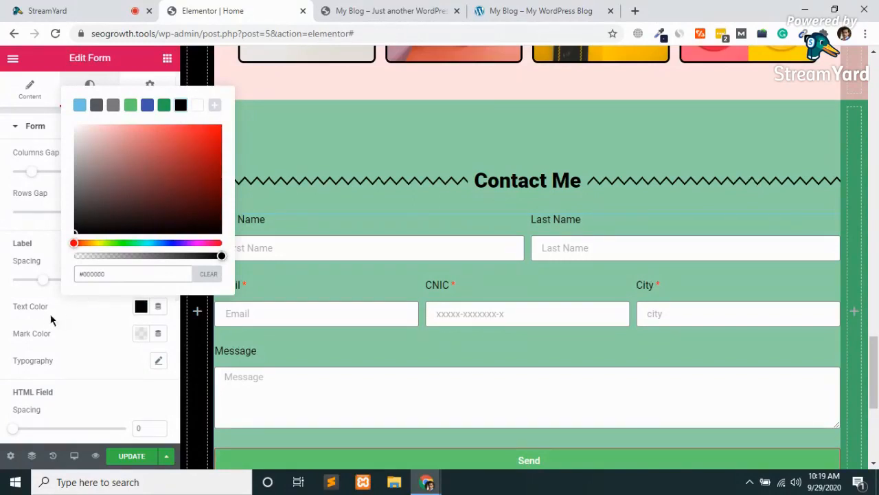
left_click(140, 337)
left_click(140, 337)
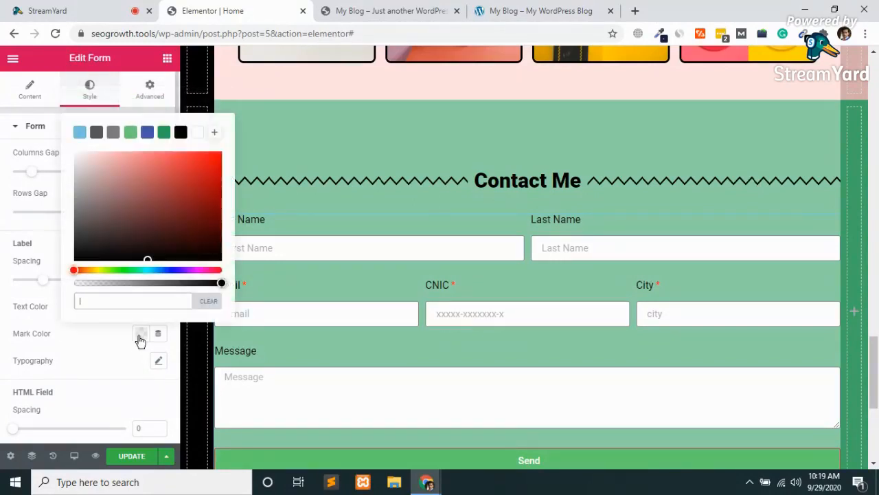
left_click(181, 134)
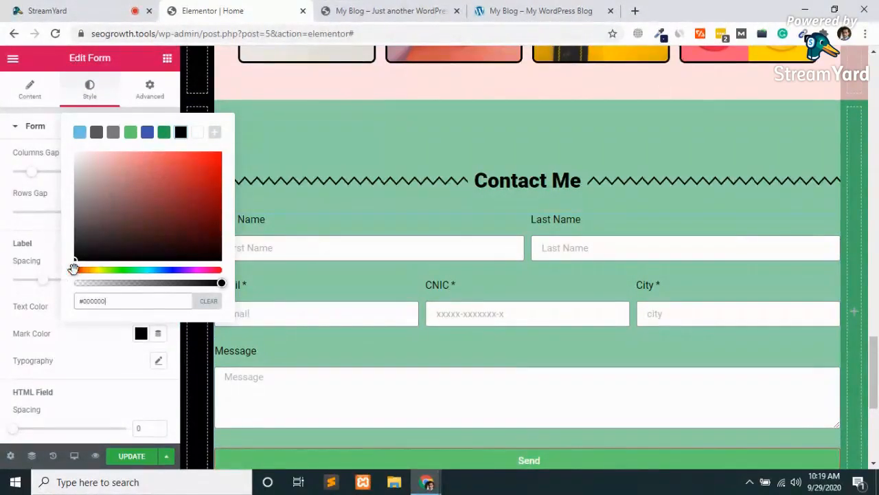
left_click_drag(75, 261, 210, 160)
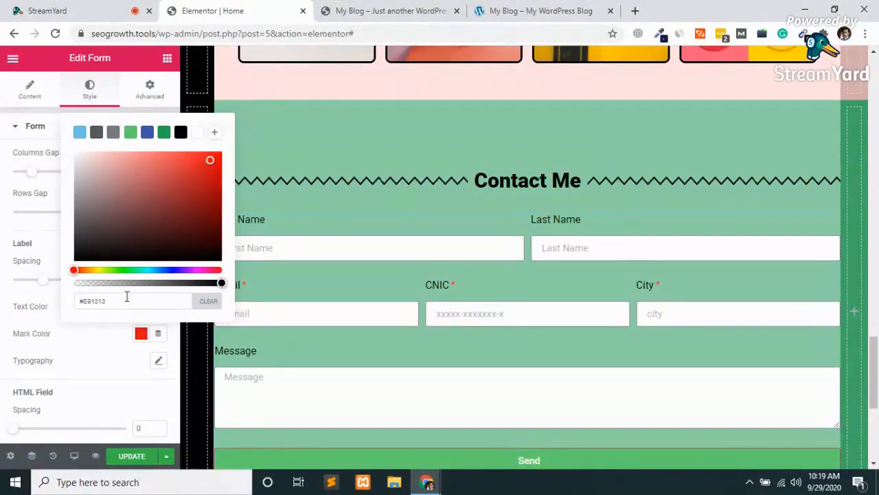
left_click(117, 362)
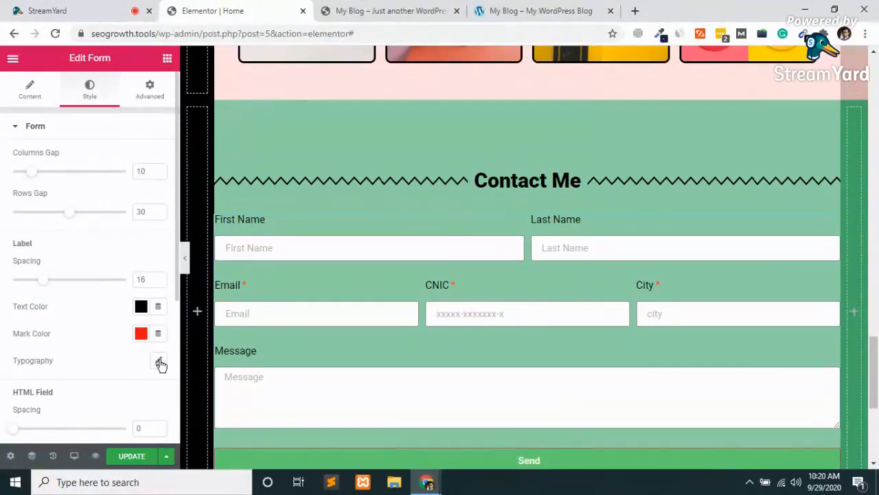
Set the font family of the form's label typography to Roboto.
left_click(159, 362)
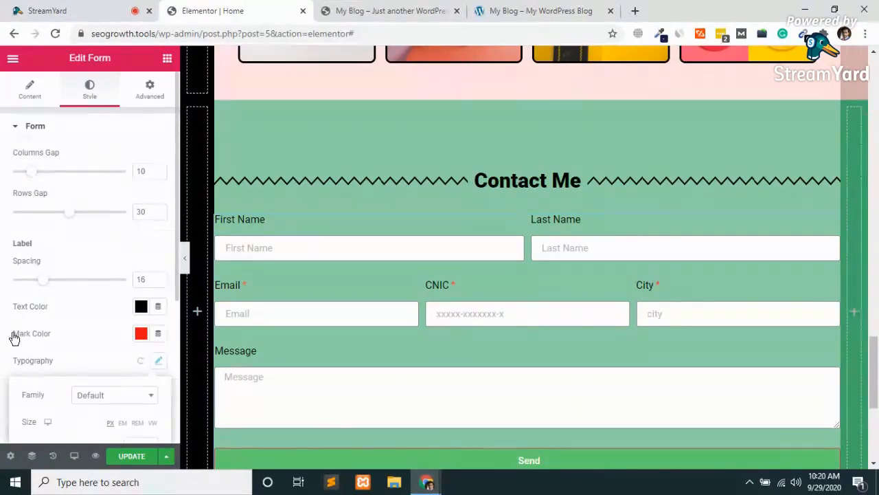
scroll(12, 337, "down", 2)
scroll(90, 275, "down", 1)
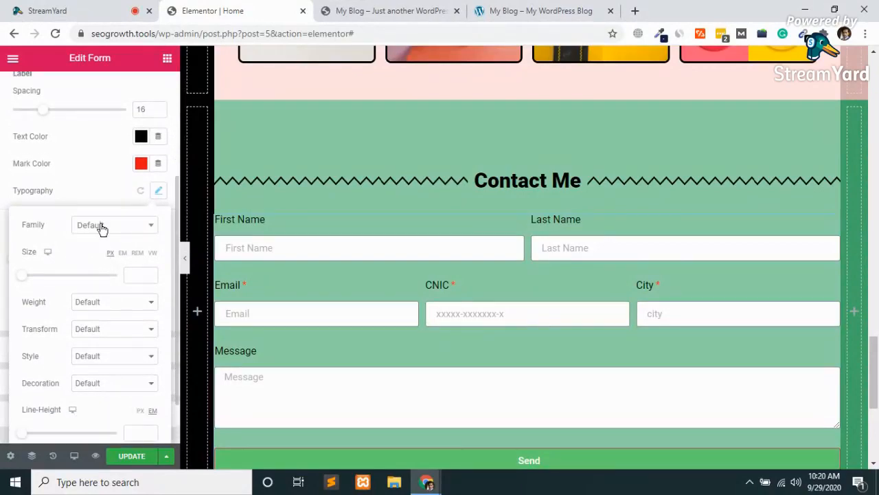
left_click(101, 227)
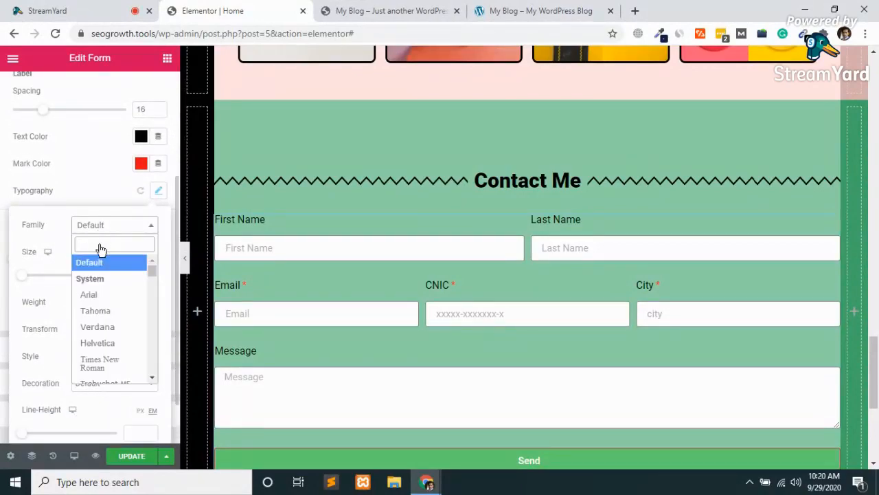
type("ro")
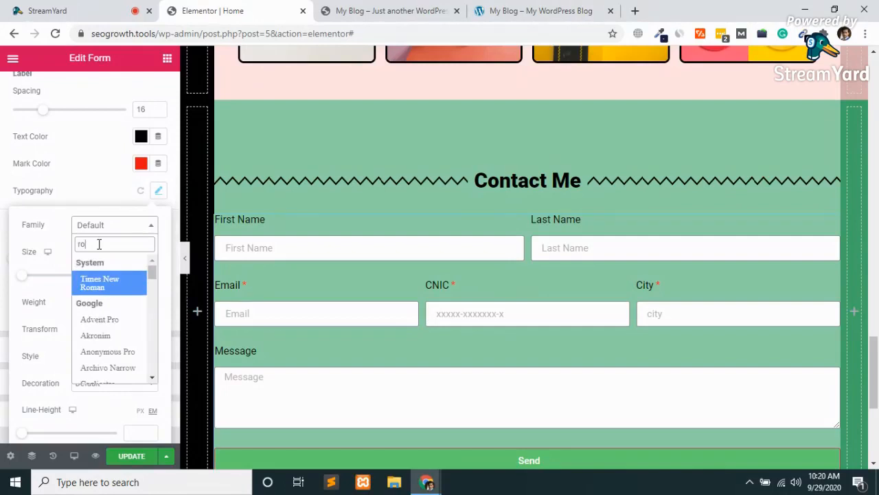
type(" b")
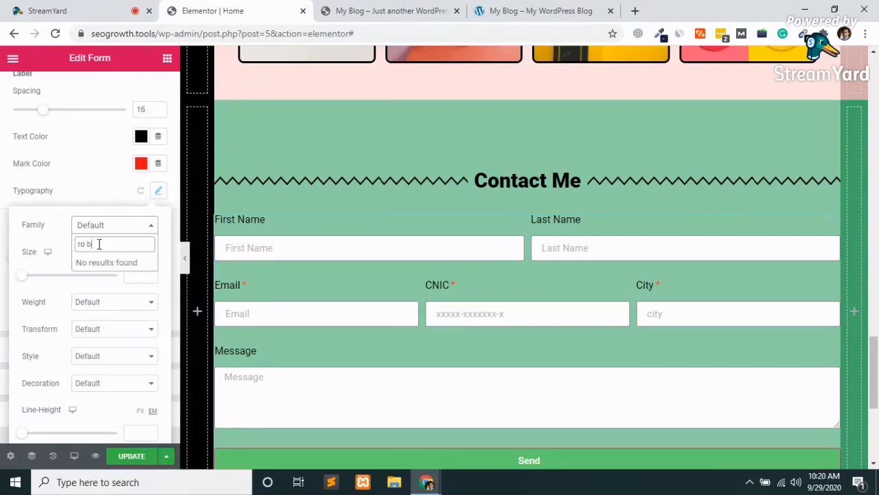
key("BackSpace")
key("BackSpace")
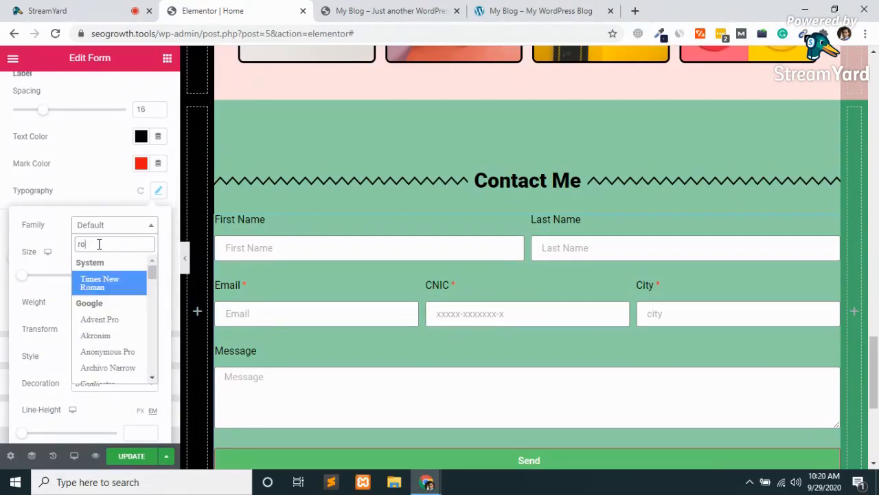
type("bo")
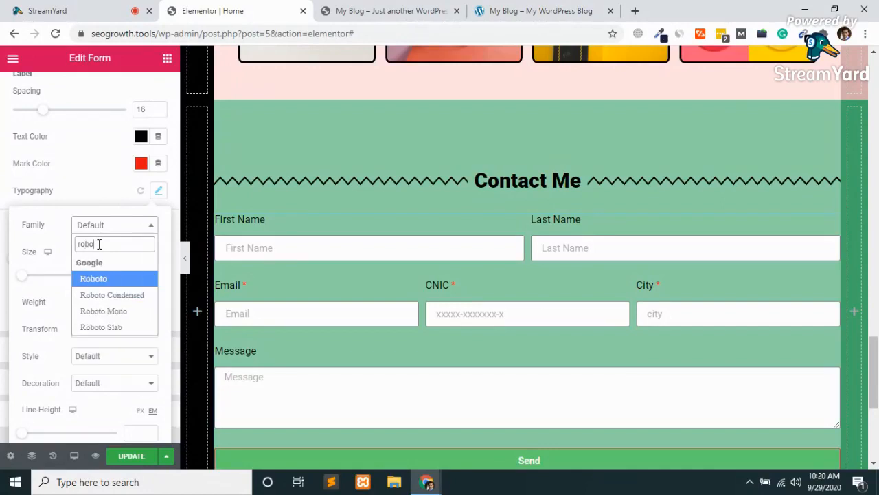
left_click(106, 280)
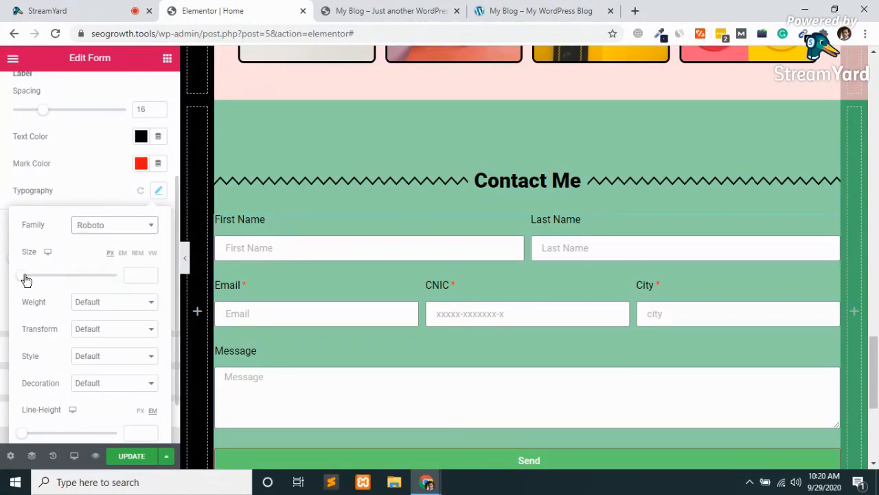
Set the form labels' font size to 36 px and their weight to 500.
left_click_drag(25, 279, 42, 285)
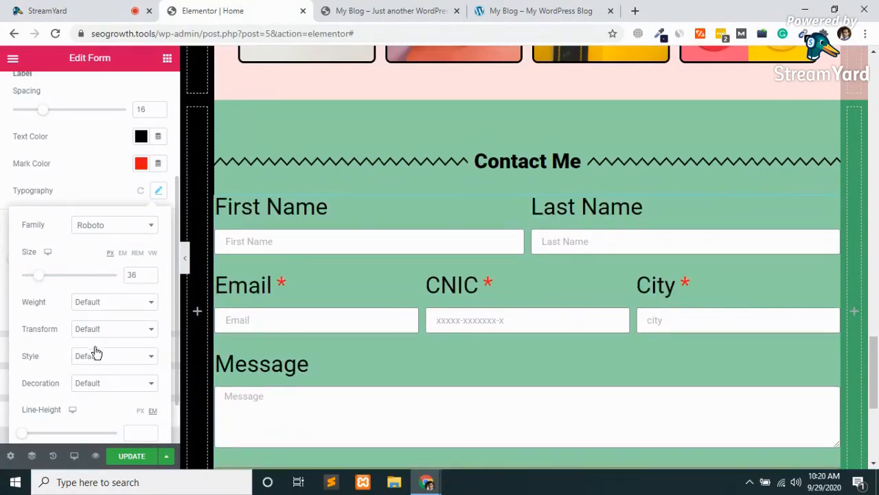
left_click(98, 303)
left_click(89, 387)
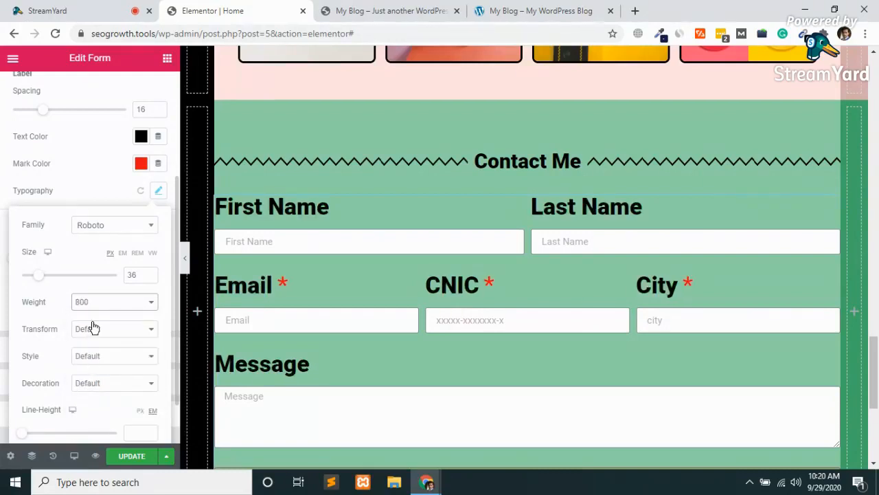
left_click(92, 305)
left_click(84, 356)
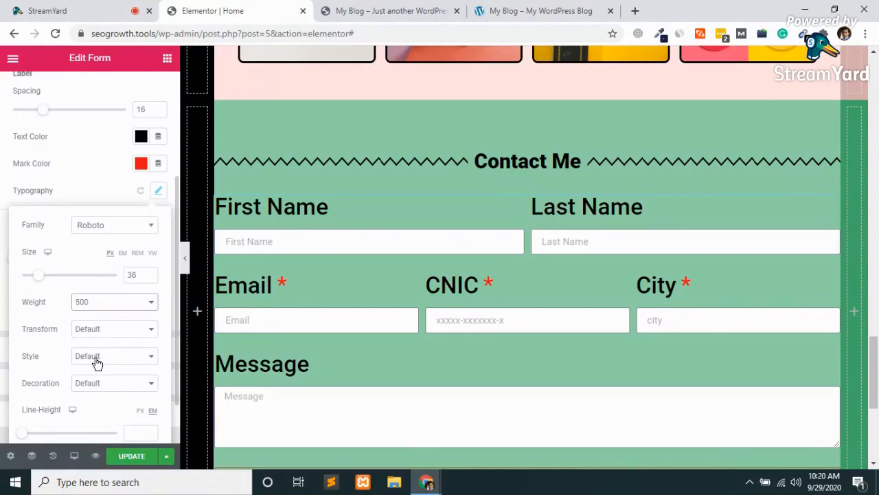
left_click(79, 167)
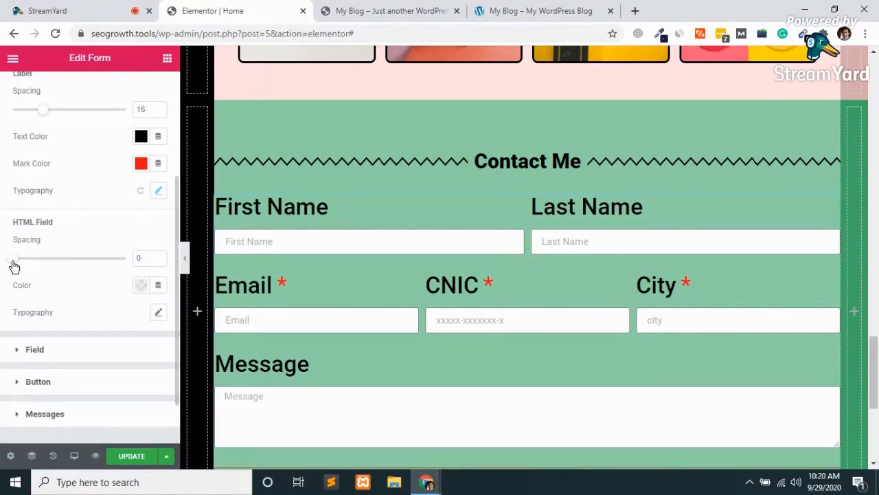
left_click_drag(13, 266, 69, 264)
Set the text color of the form's fields to a muted brown (#765959).
scroll(134, 291, "down", 2)
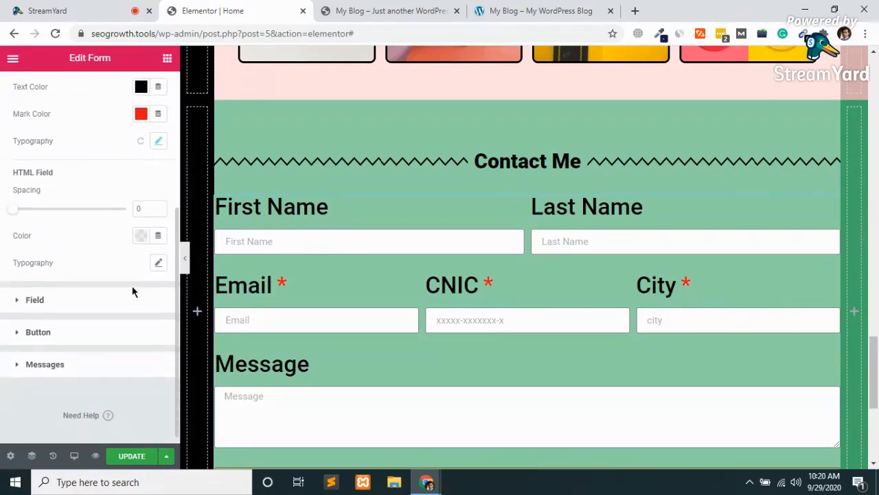
left_click(34, 300)
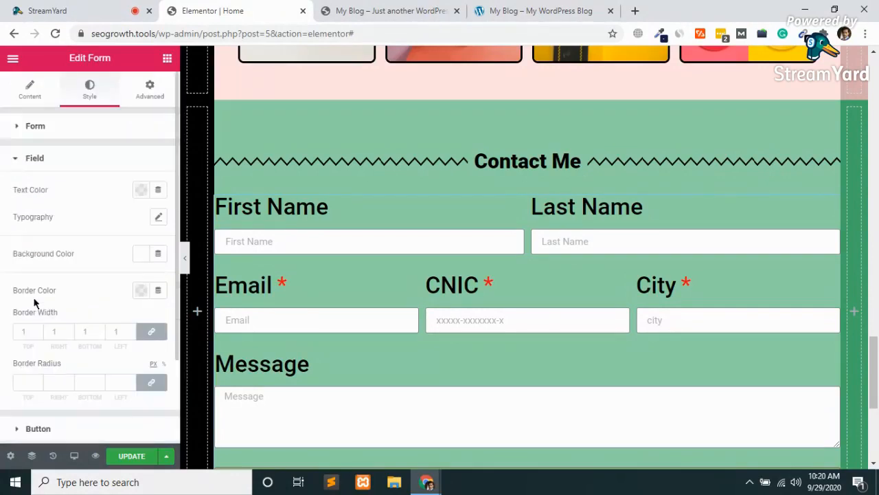
scroll(138, 197, "down", 1)
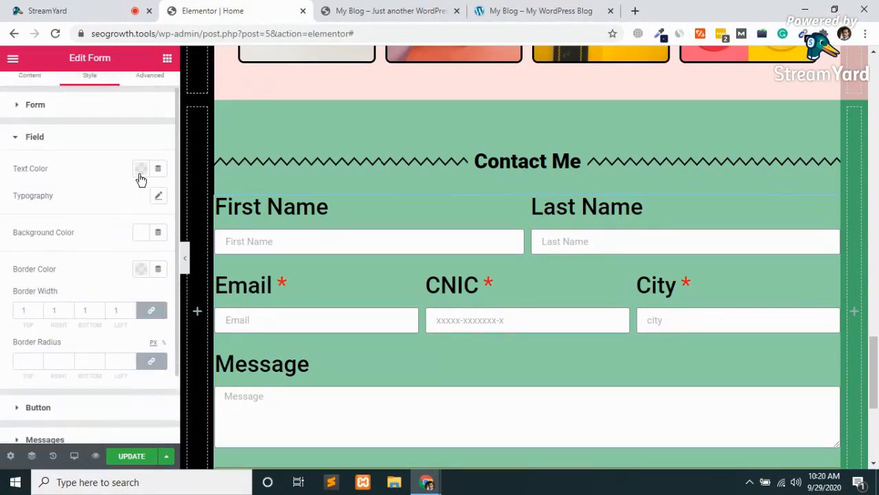
left_click(140, 175)
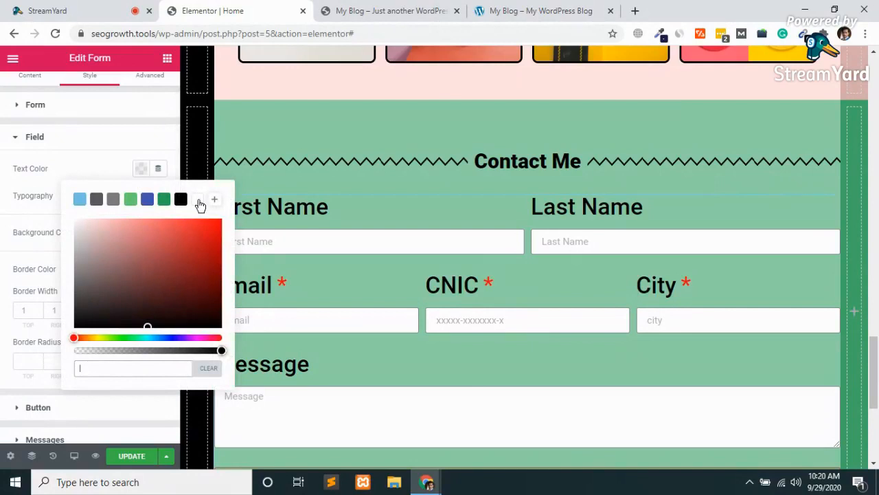
left_click(197, 199)
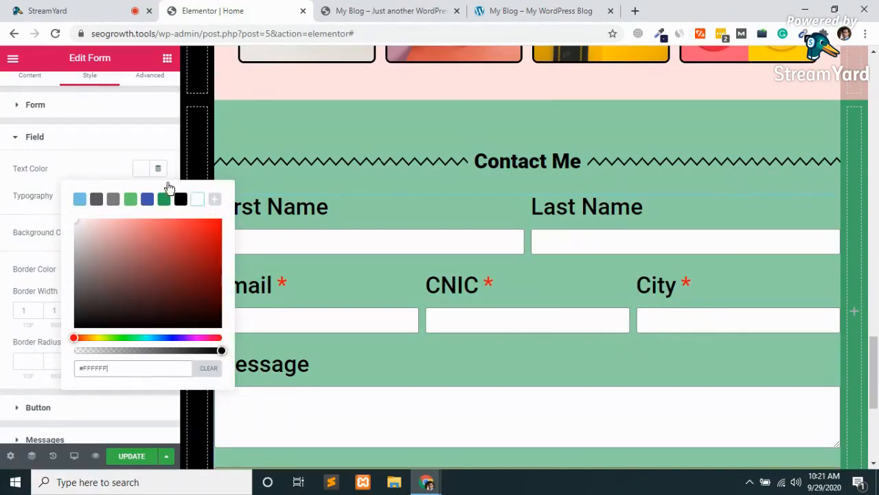
left_click(98, 169)
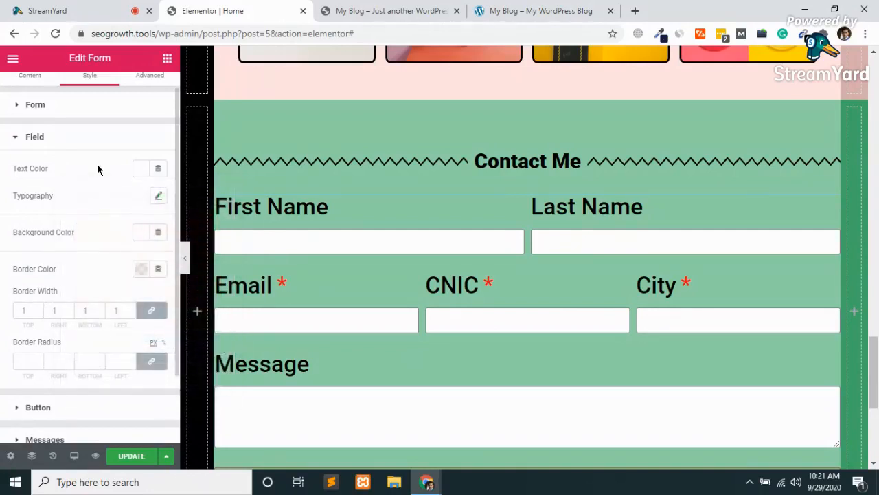
left_click(138, 169)
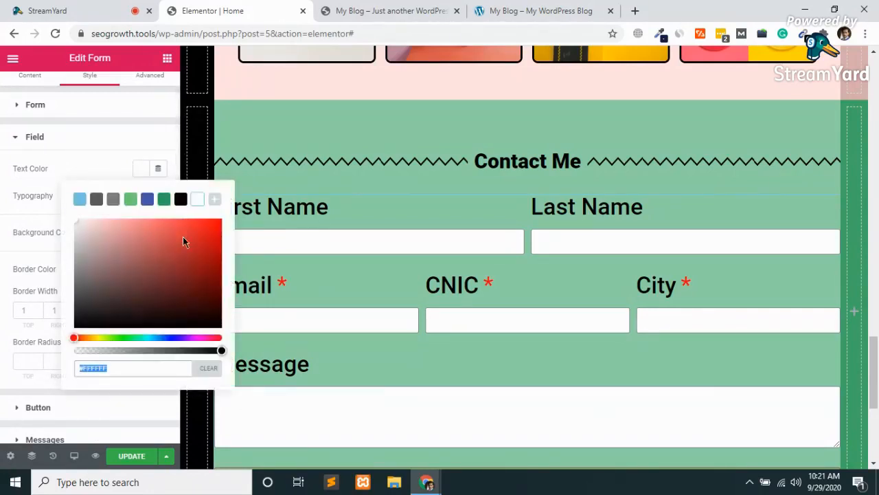
left_click_drag(75, 220, 110, 277)
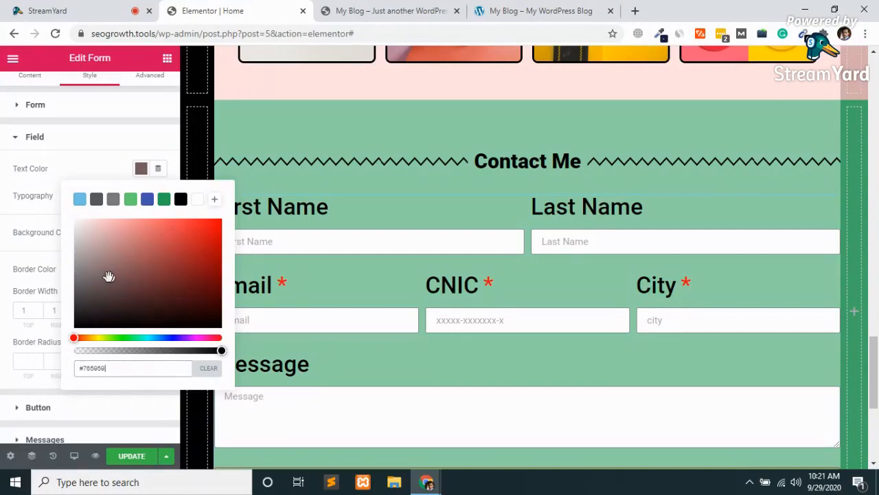
left_click(30, 187)
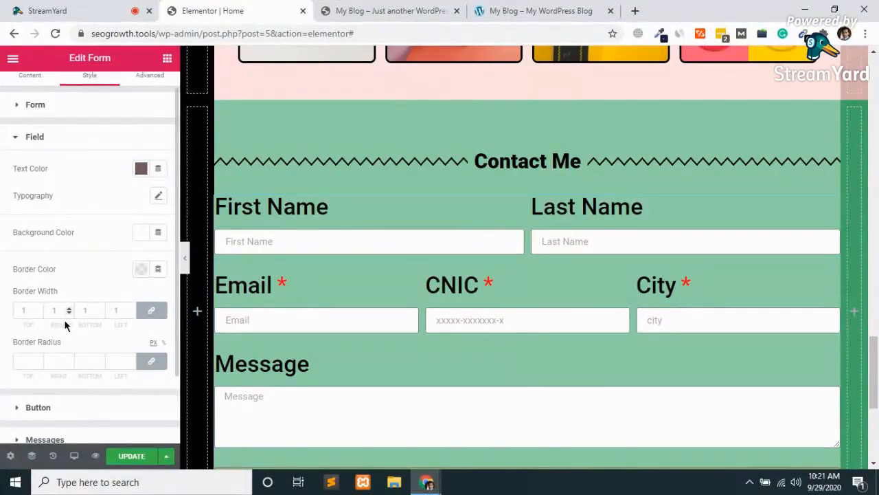
Set the hover background color of the form's Send button to black.
scroll(65, 319, "down", 2)
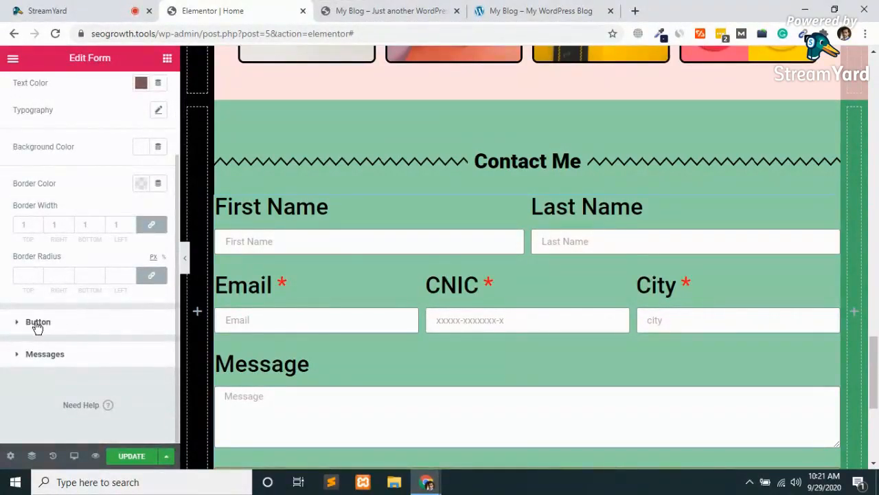
scroll(349, 269, "down", 2)
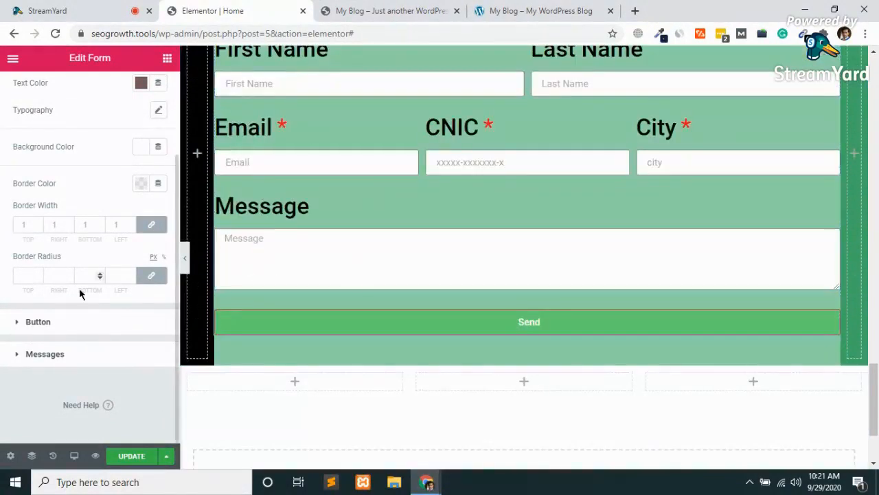
left_click(20, 324)
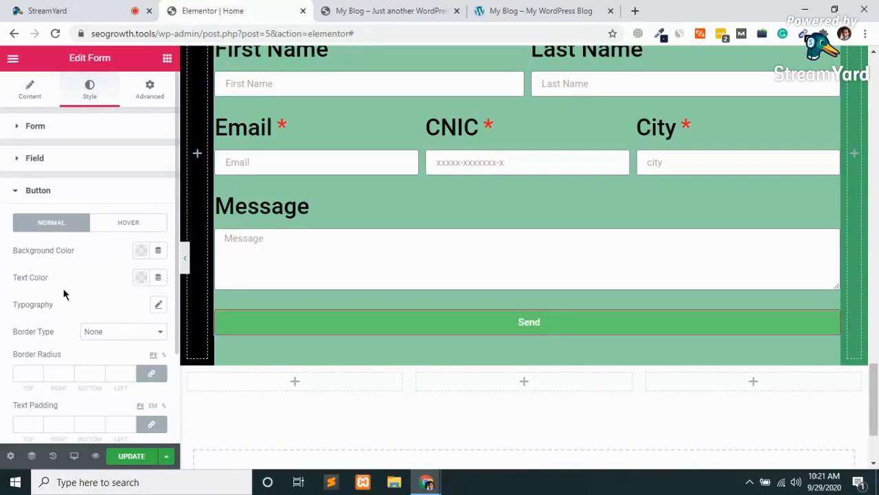
scroll(103, 305, "down", 1)
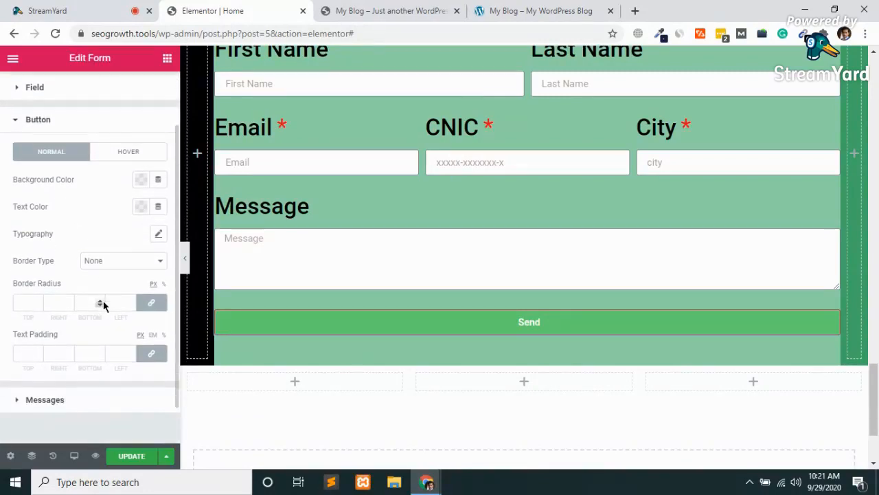
left_click(127, 154)
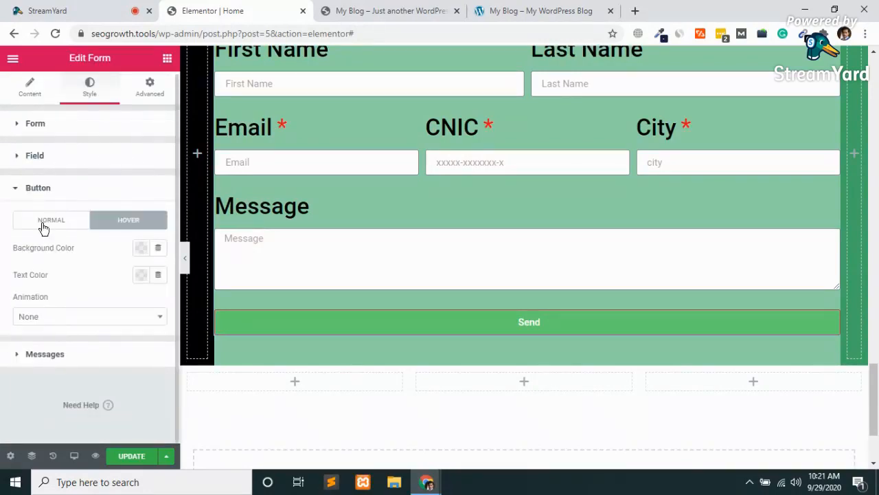
left_click(142, 248)
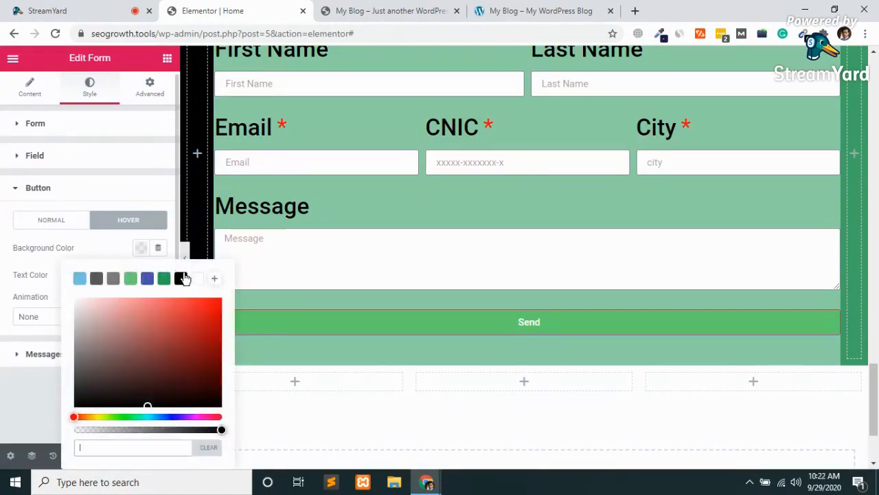
left_click(181, 278)
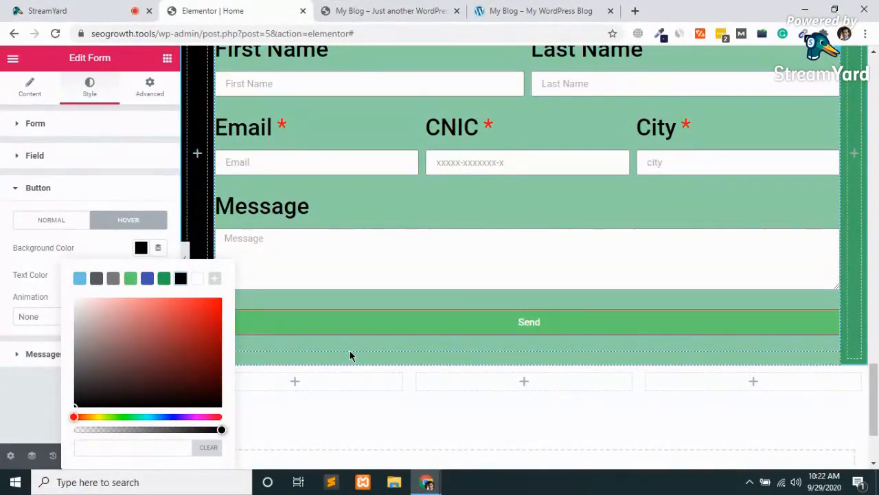
left_click(36, 269)
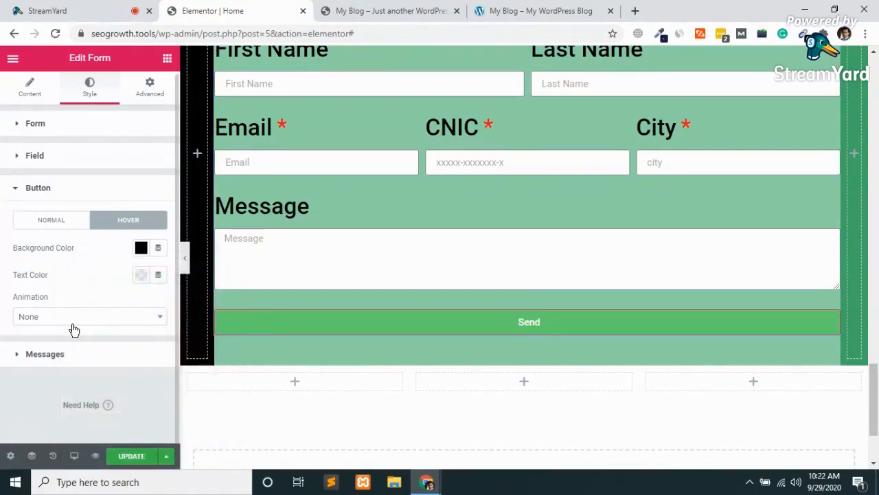
Try the Pulse hover animation on the Send button, and replace it with Bounce In.
left_click(73, 326)
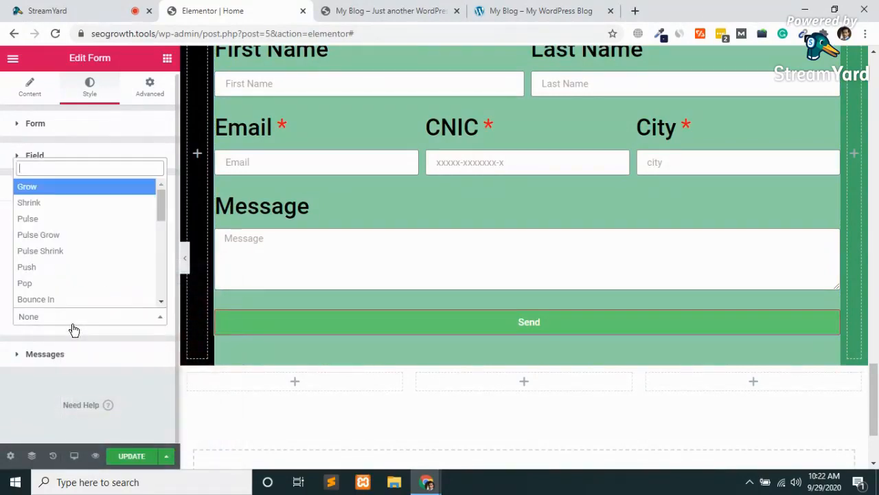
left_click(54, 220)
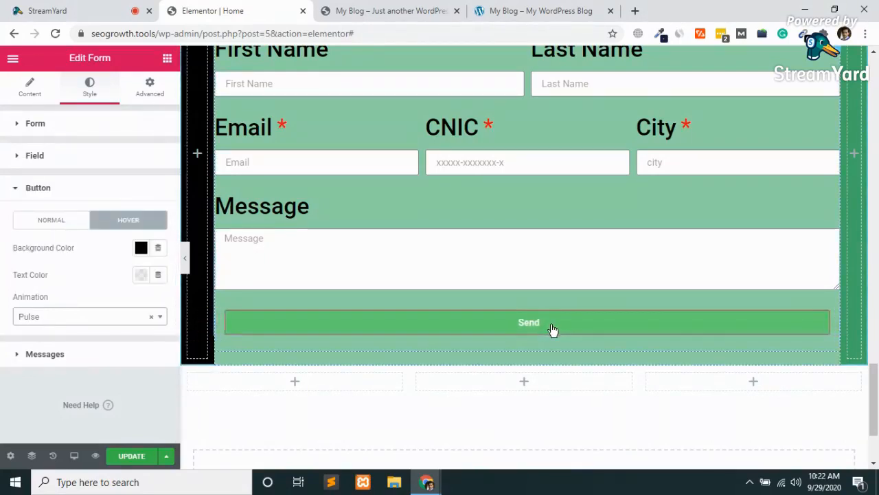
left_click(52, 320)
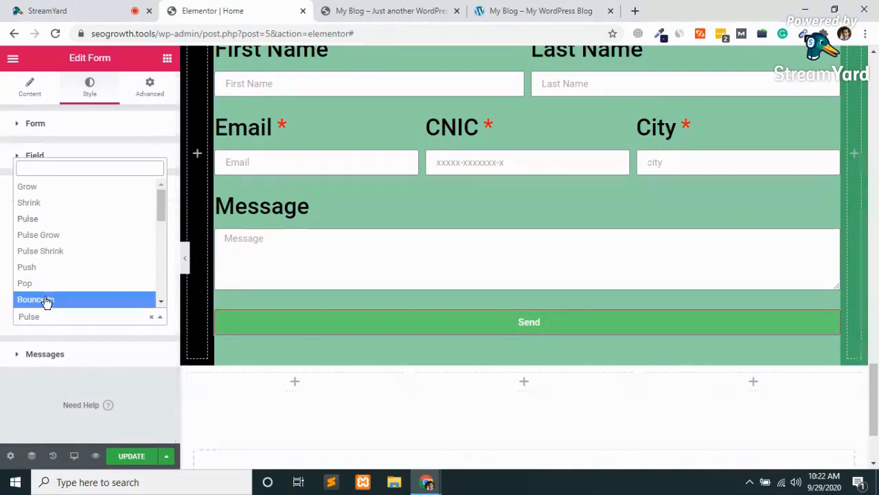
left_click(48, 299)
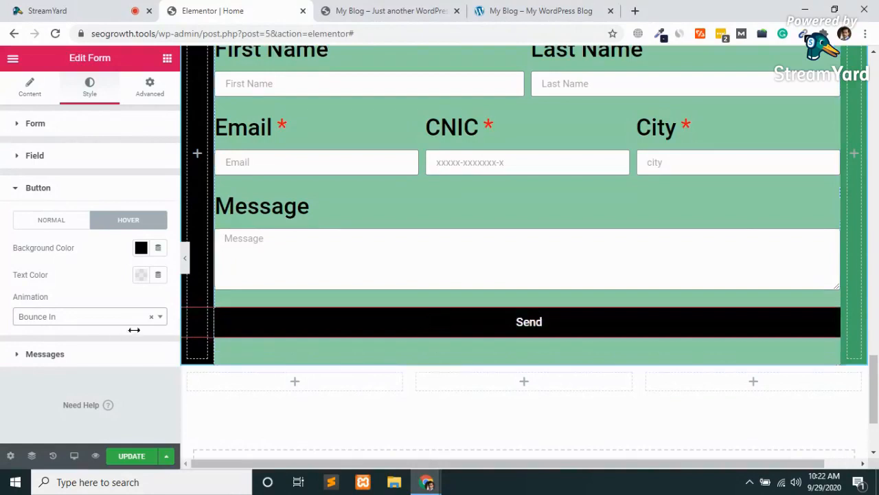
Look through the hover animations for the form's Send button and remove the Bounce In animation.
left_click(76, 321)
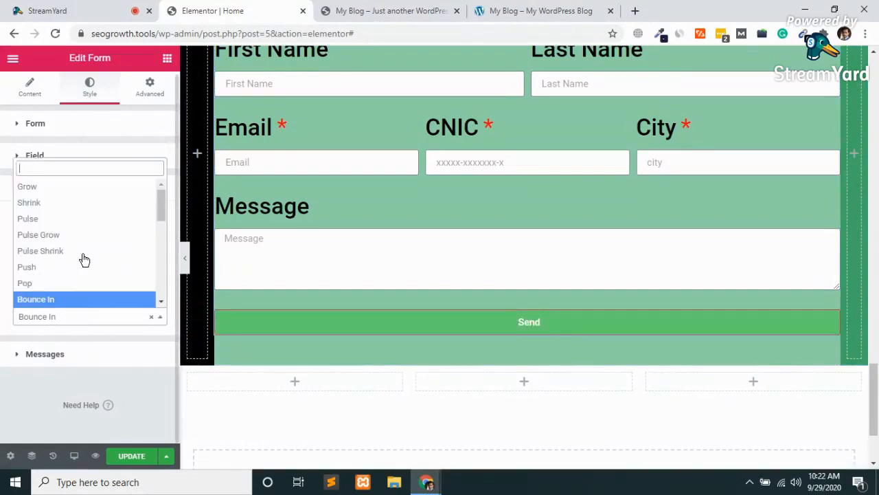
scroll(81, 257, "down", 5)
scroll(82, 258, "up", 5)
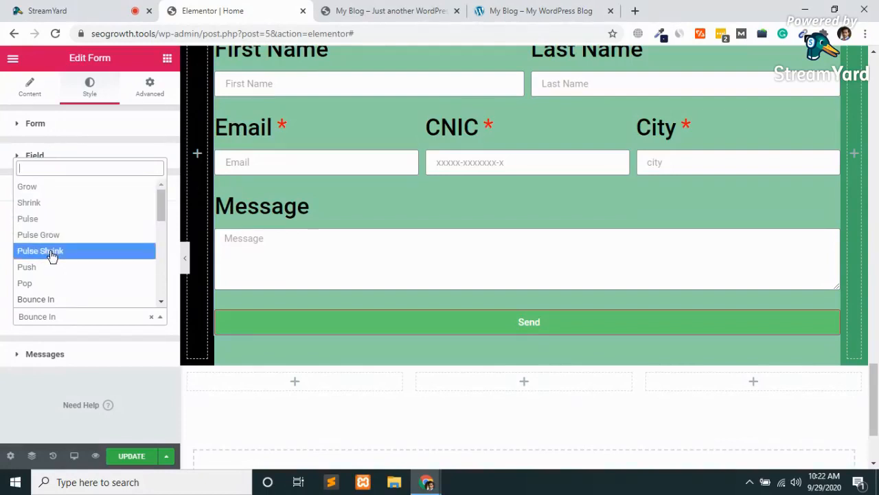
scroll(52, 255, "down", 3)
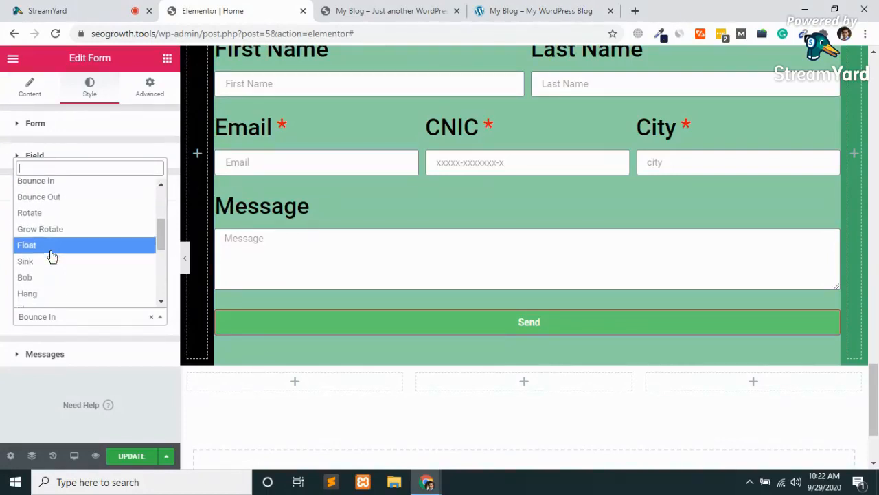
scroll(51, 256, "down", 5)
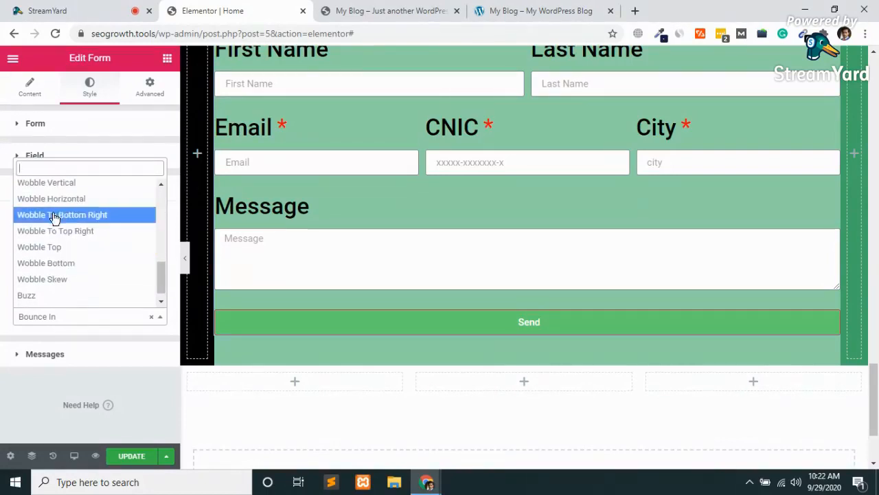
scroll(55, 218, "up", 8)
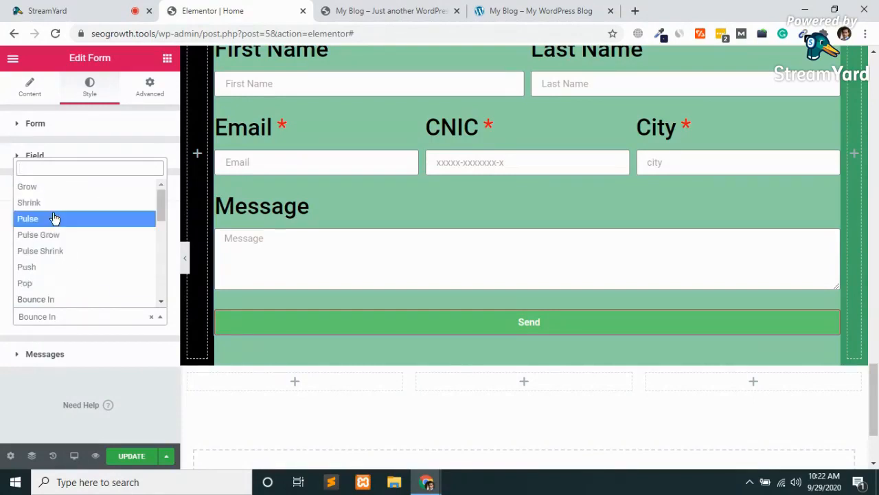
left_click(106, 335)
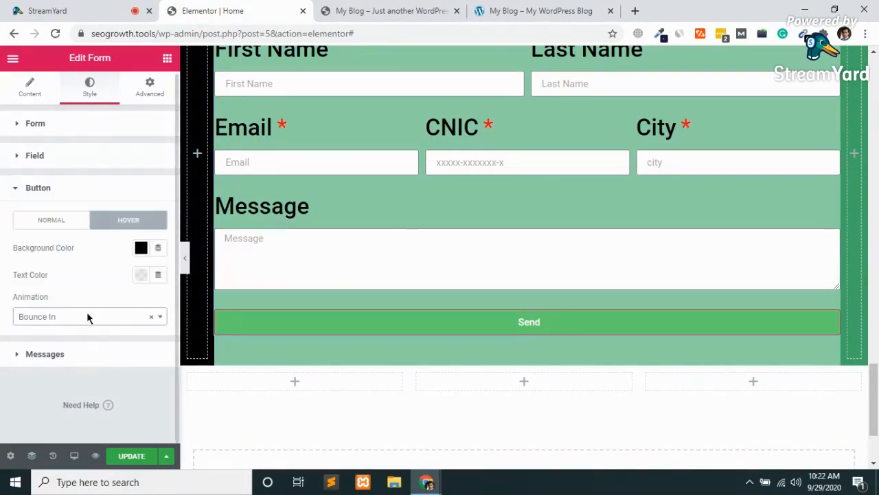
left_click(151, 316)
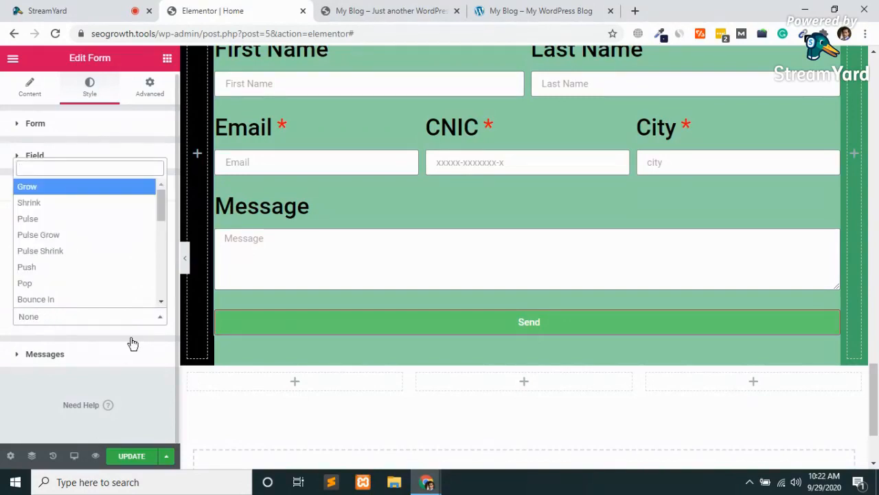
left_click(508, 303)
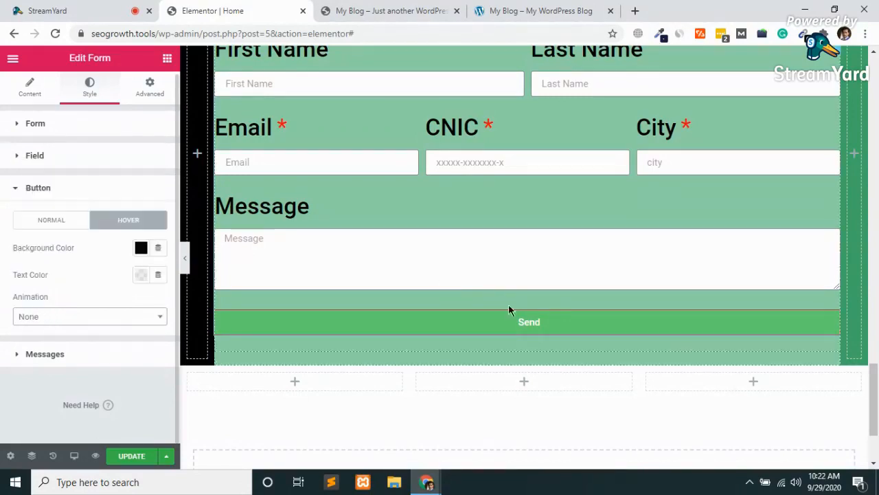
Unlink the contact form's margin values and set its right margin to 50 px.
left_click(50, 357)
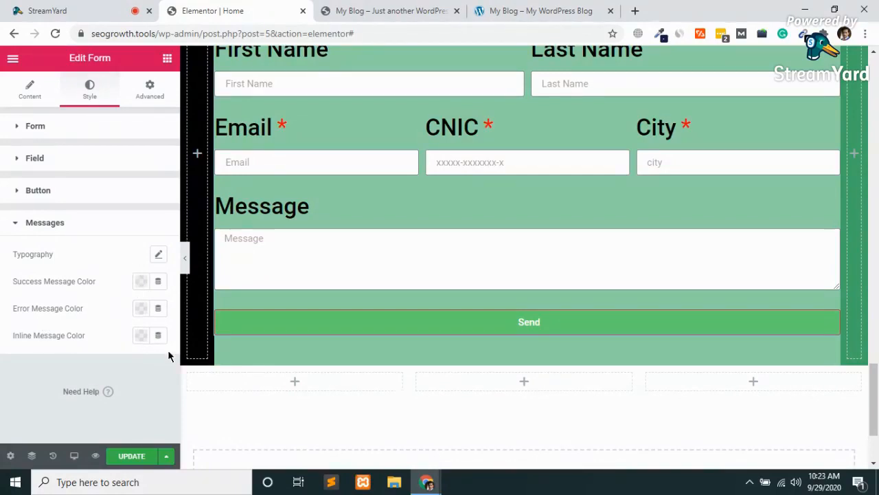
left_click(157, 96)
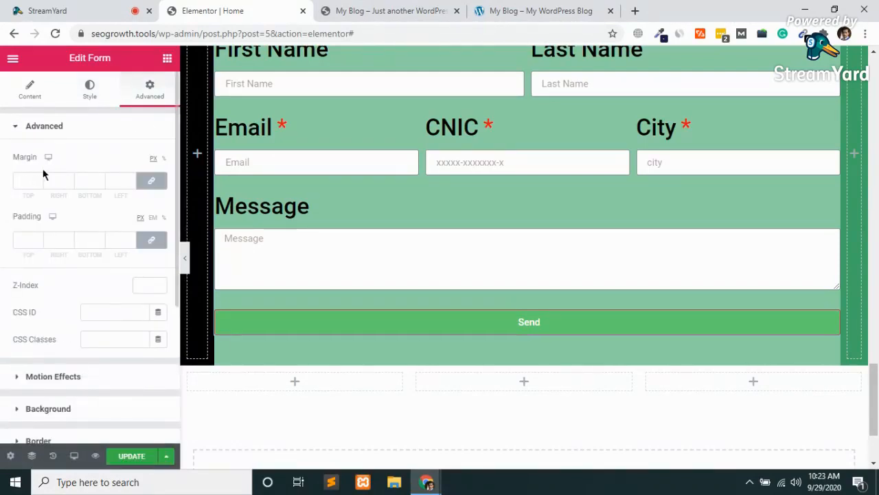
scroll(429, 189, "up", 4)
scroll(430, 189, "down", 1)
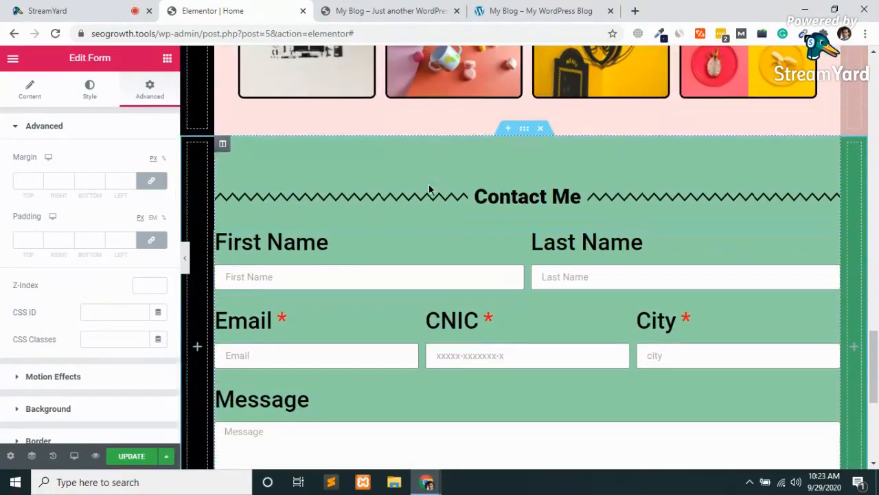
left_click(149, 181)
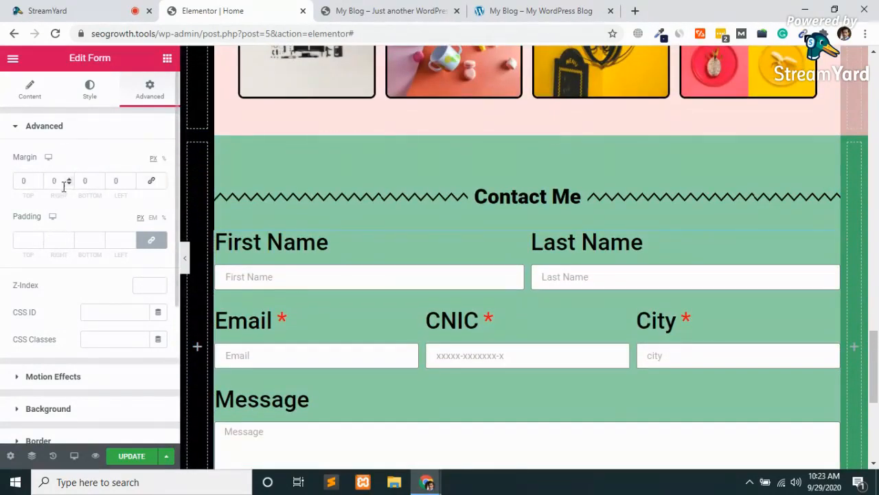
left_click(68, 178)
left_click(69, 177)
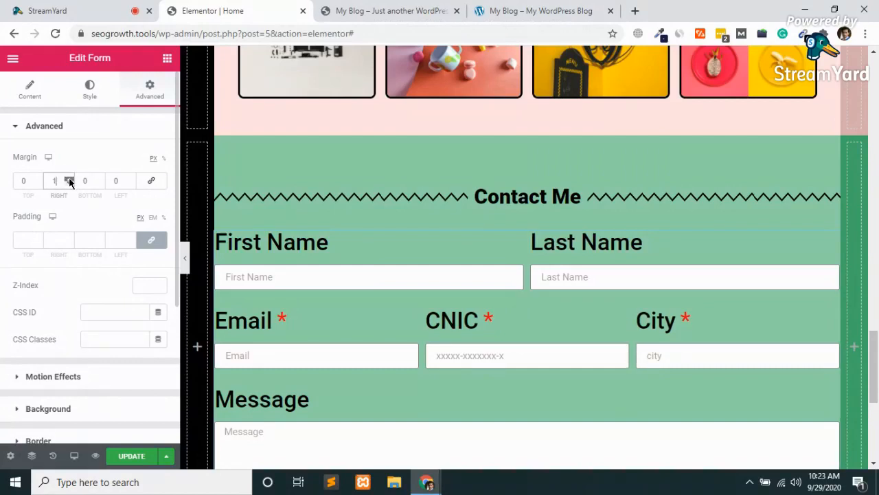
left_click(69, 178)
left_click(69, 178)
left_click(68, 177)
double_click(69, 177)
left_click(69, 177)
left_click(68, 177)
left_click(70, 178)
double_click(70, 178)
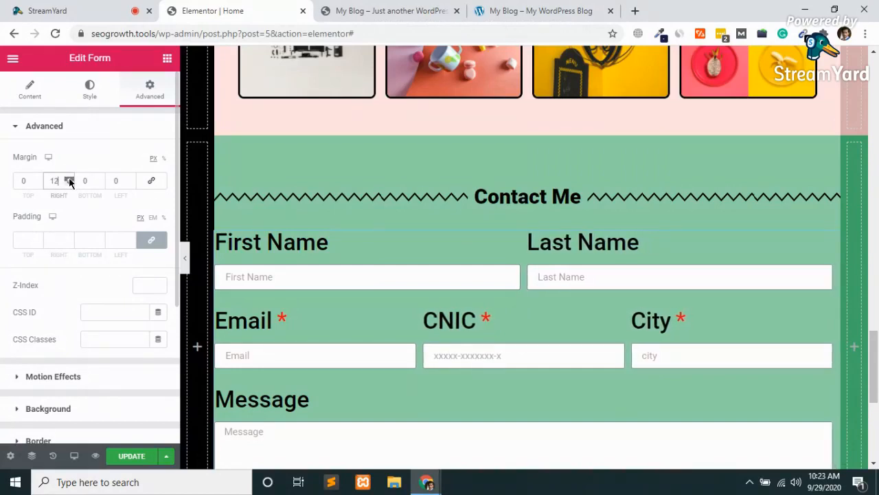
left_click(69, 178)
double_click(69, 178)
left_click(69, 178)
double_click(69, 178)
left_click(69, 178)
double_click(70, 178)
left_click(69, 178)
double_click(70, 178)
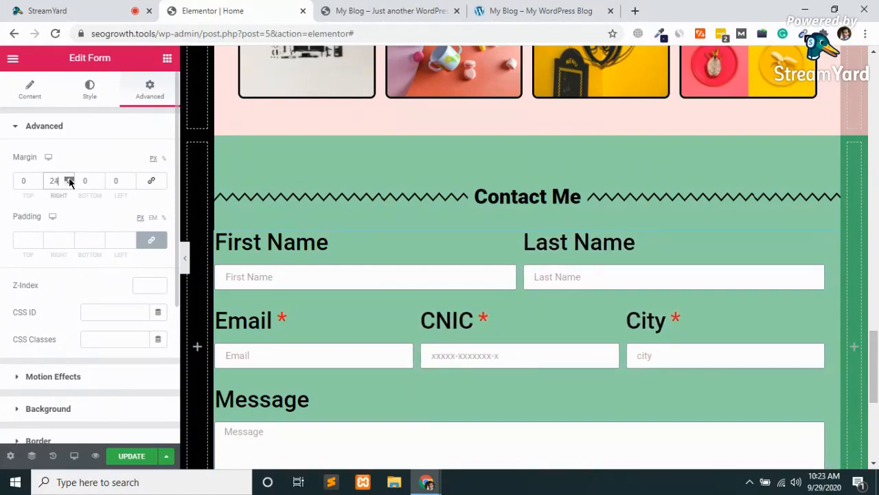
left_click(69, 178)
double_click(70, 178)
left_click(70, 178)
double_click(70, 177)
left_click(70, 178)
double_click(70, 178)
left_click(69, 178)
double_click(69, 178)
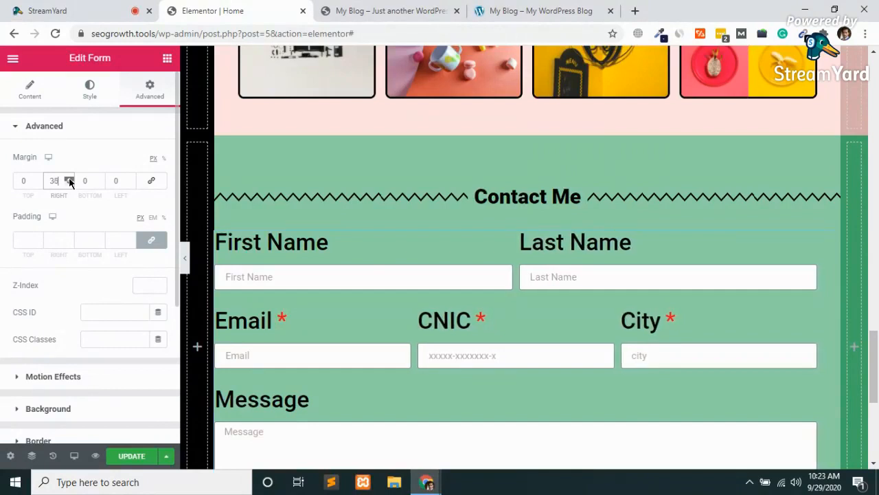
left_click(70, 178)
double_click(69, 178)
left_click(70, 178)
double_click(69, 178)
left_click(69, 178)
double_click(70, 178)
double_click(70, 178)
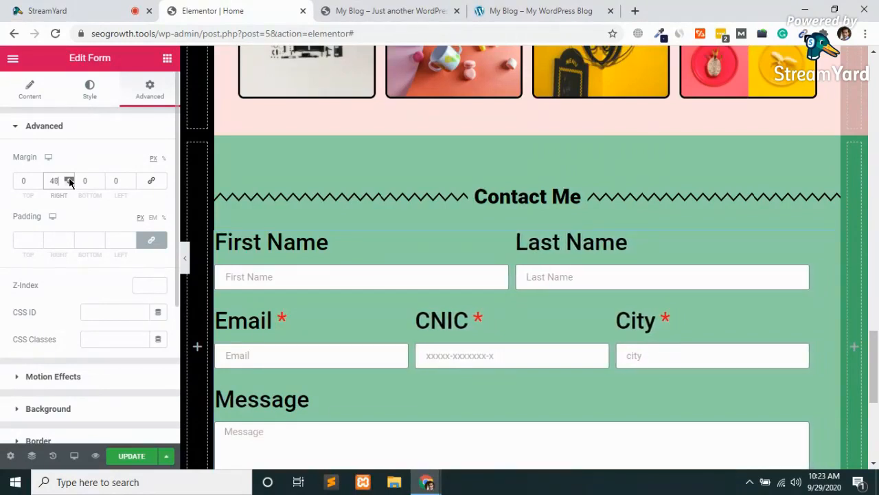
double_click(69, 178)
left_click(69, 178)
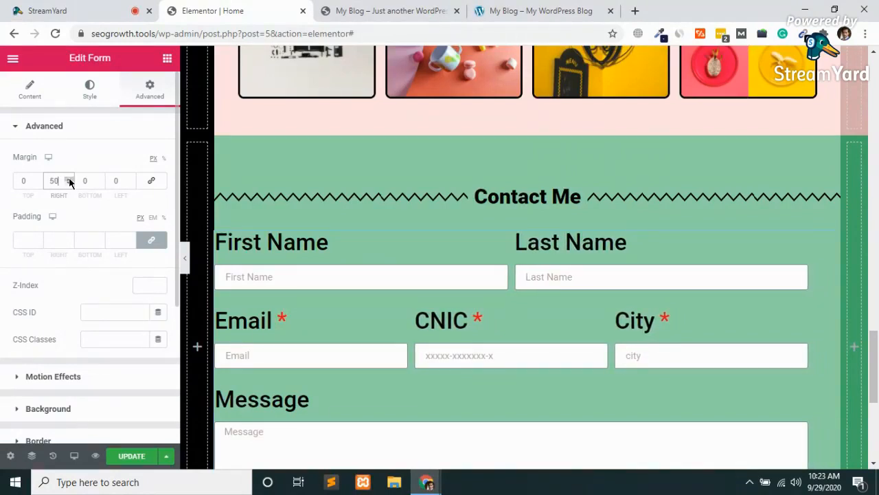
Set the contact form's left margin to 50 px and update the page.
left_click(119, 180)
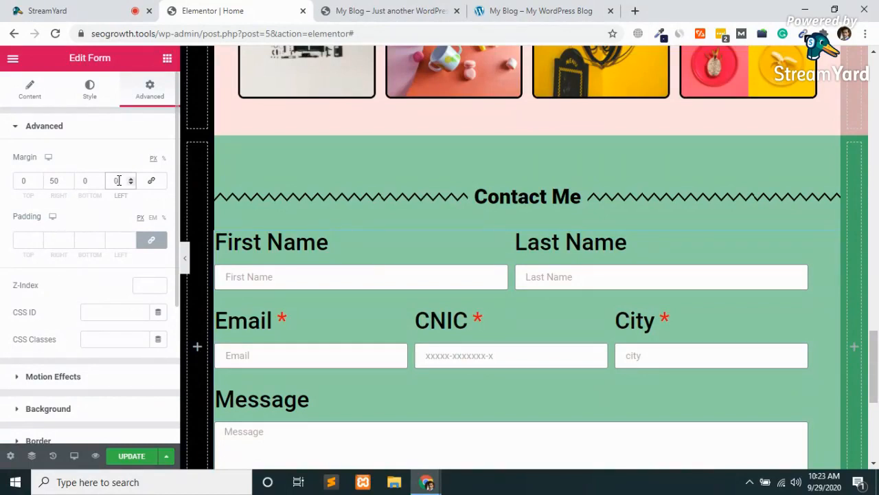
type("50")
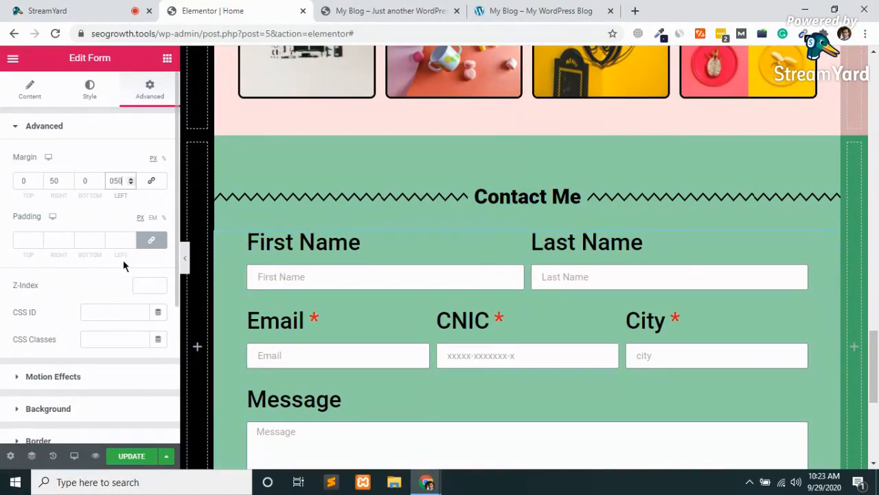
scroll(123, 260, "down", 2)
scroll(121, 265, "up", 1)
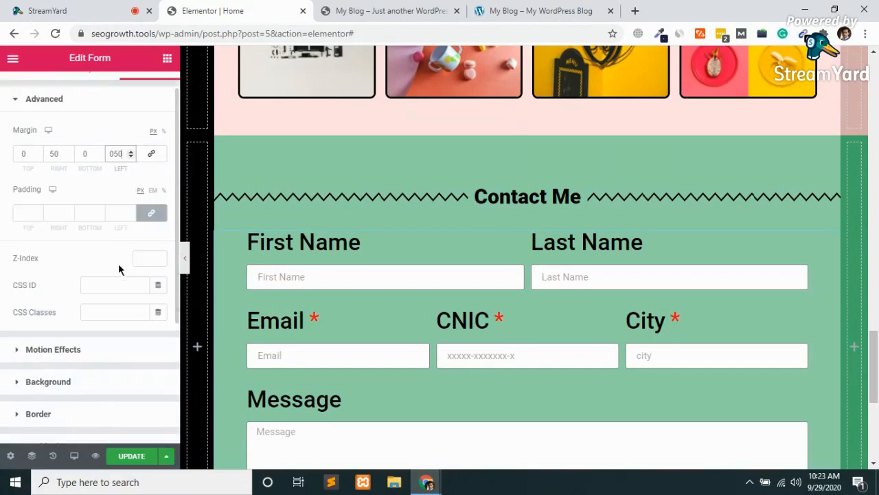
left_click(131, 456)
scroll(130, 385, "down", 4)
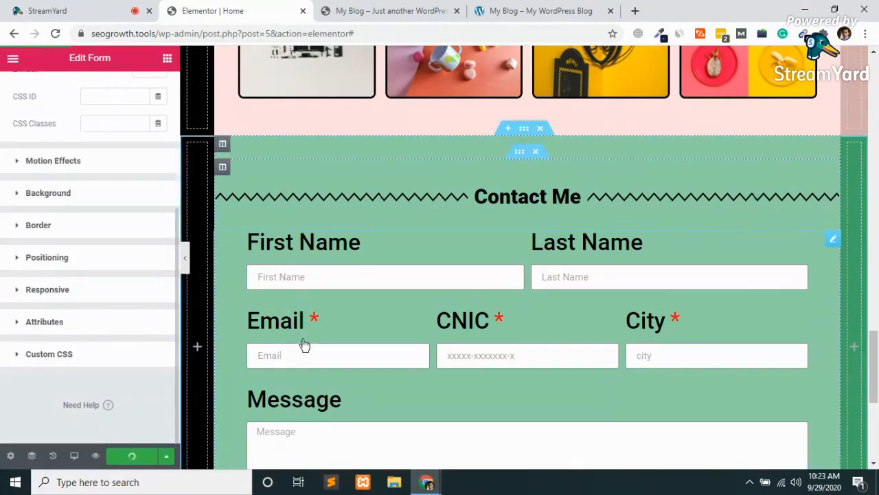
scroll(305, 345, "down", 4)
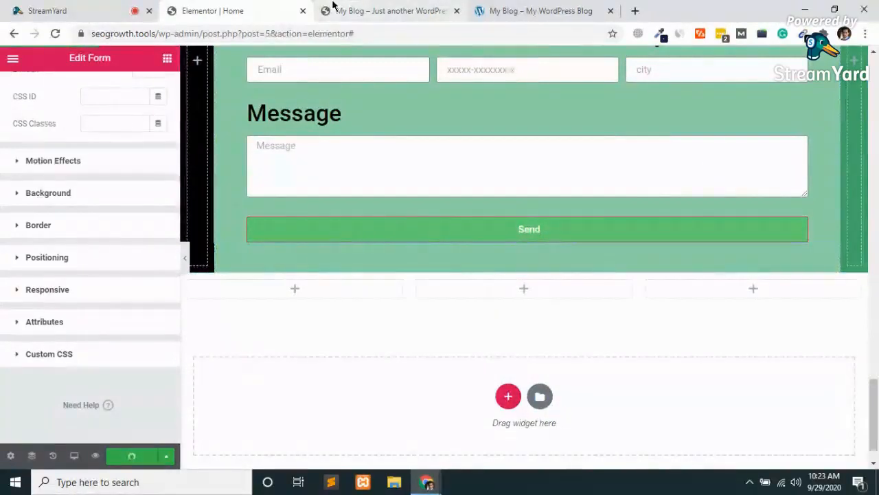
Switch to the live site and reload it to check the contact form's layout.
left_click(369, 8)
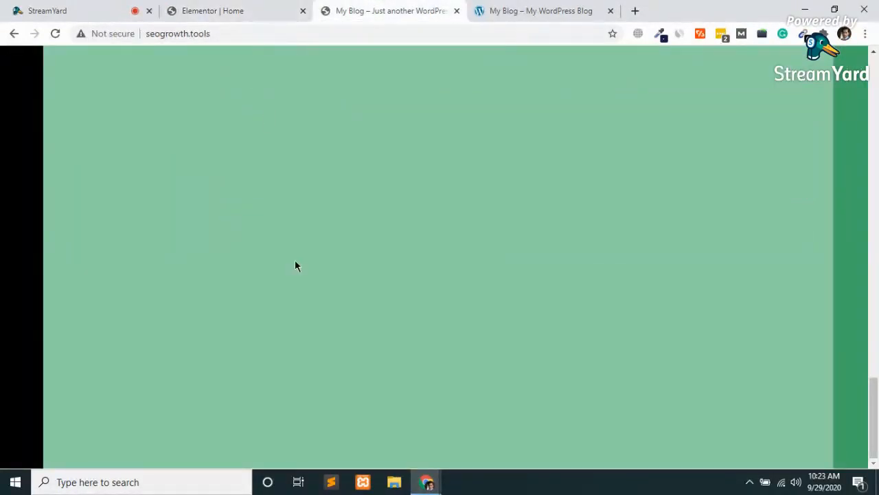
scroll(295, 261, "up", 6)
scroll(294, 261, "down", 6)
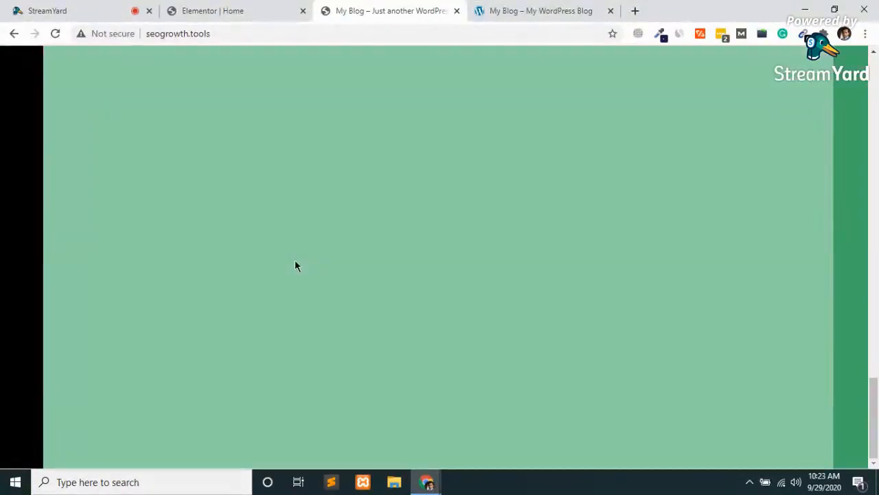
key("F5")
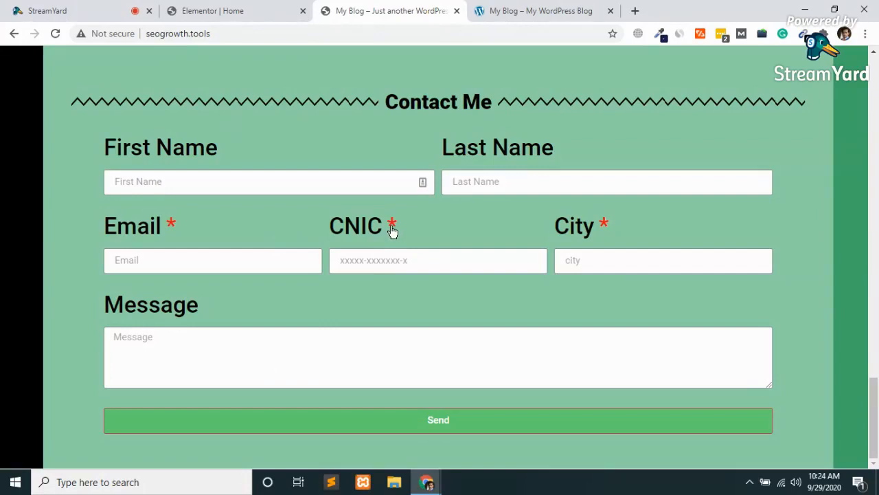
Return to the Elementor editor and make the contact form's City field not required.
left_click(218, 8)
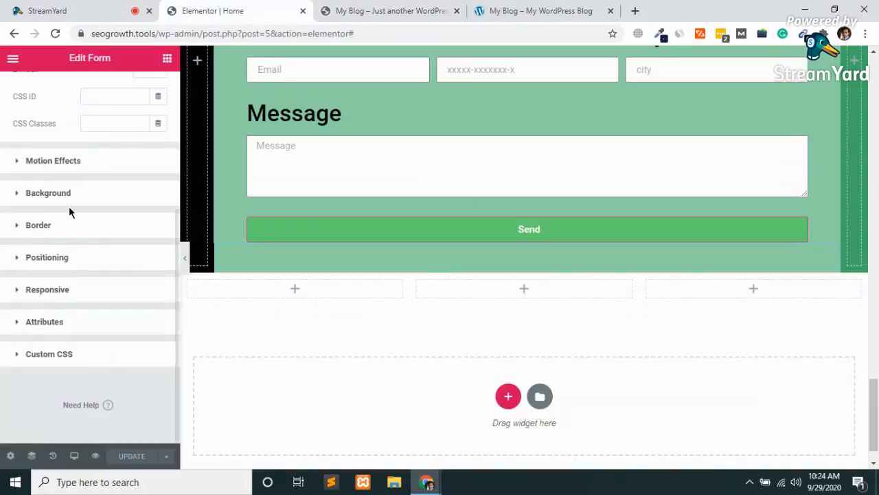
scroll(70, 210, "up", 3)
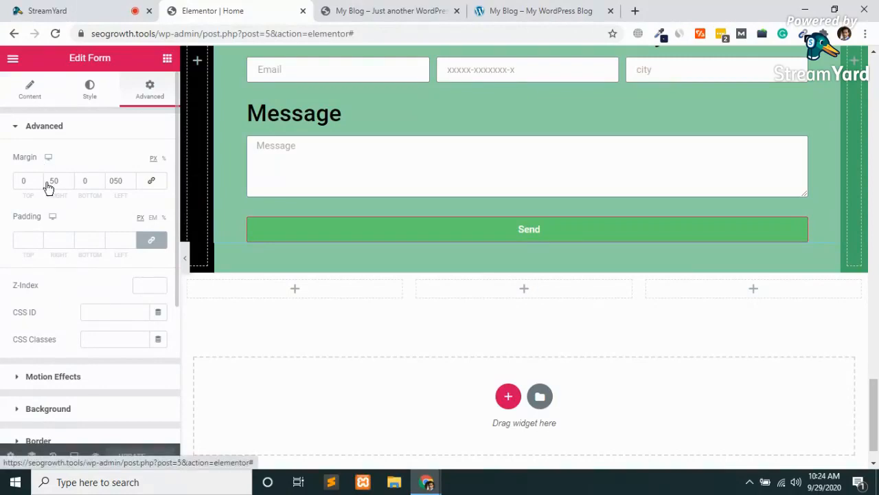
left_click(333, 183)
scroll(231, 239, "up", 5)
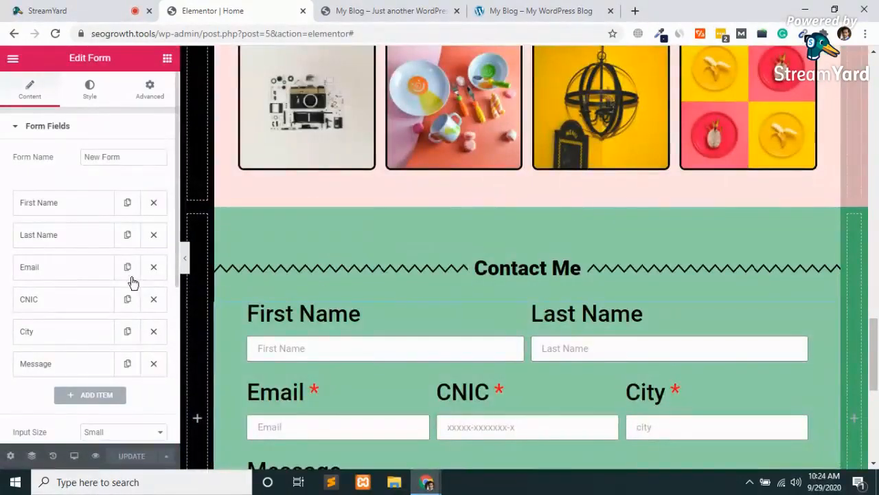
scroll(357, 306, "down", 3)
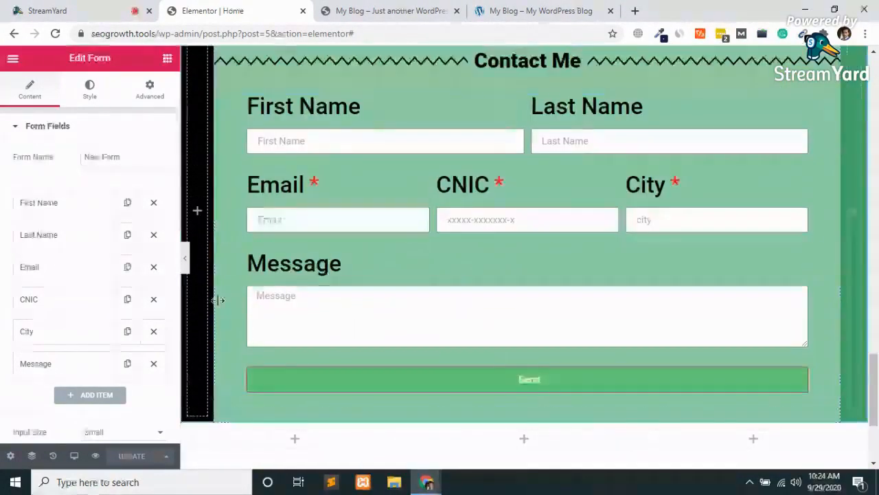
left_click(87, 341)
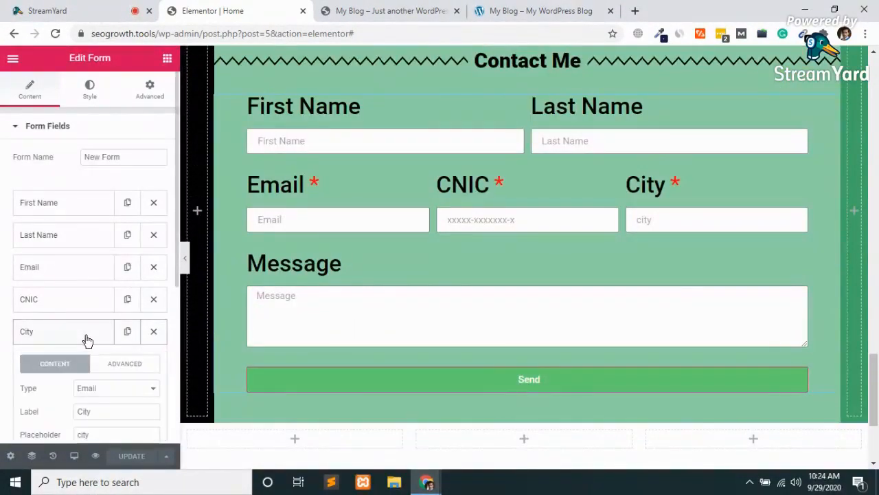
scroll(87, 339, "down", 3)
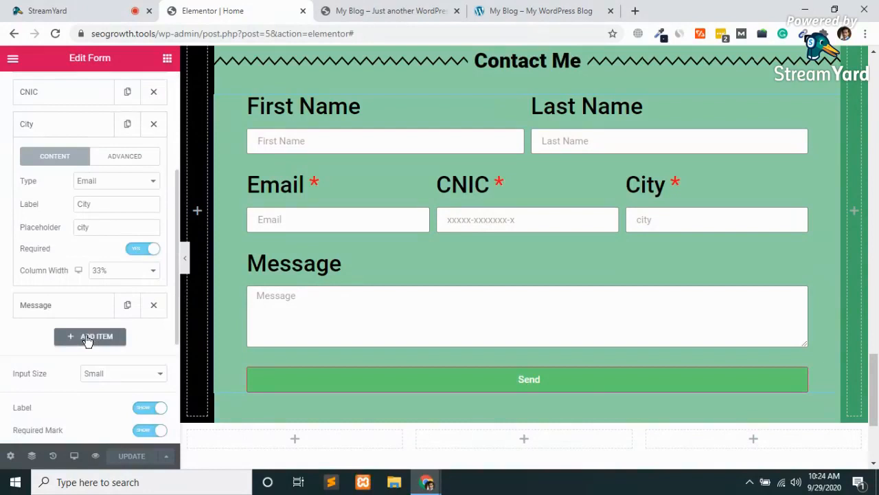
left_click(141, 244)
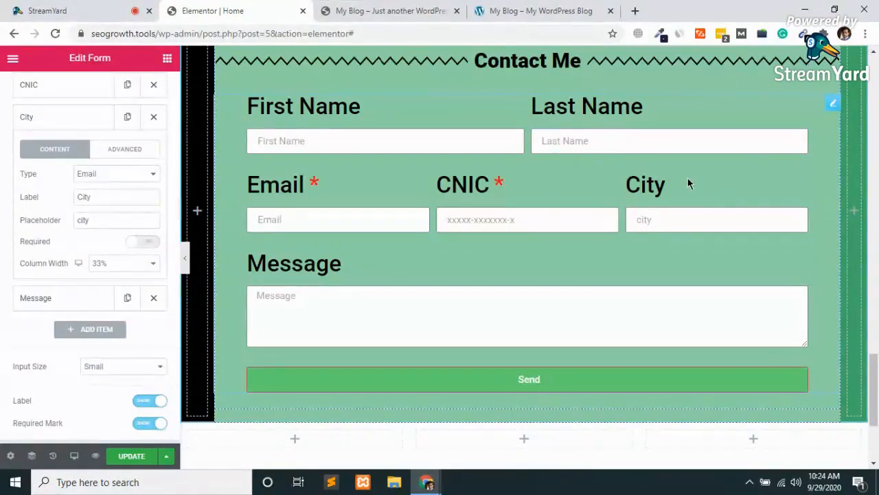
Make the contact form's First Name and Last Name fields required and update the page.
scroll(105, 241, "up", 3)
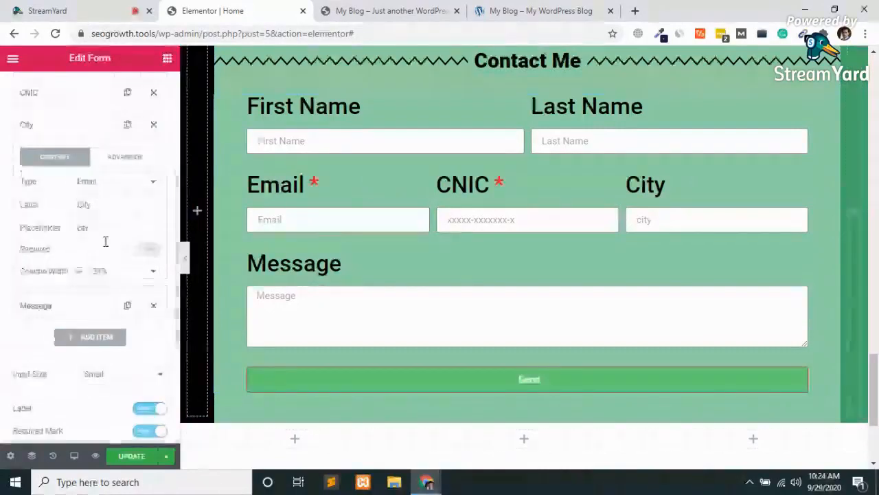
left_click(60, 181)
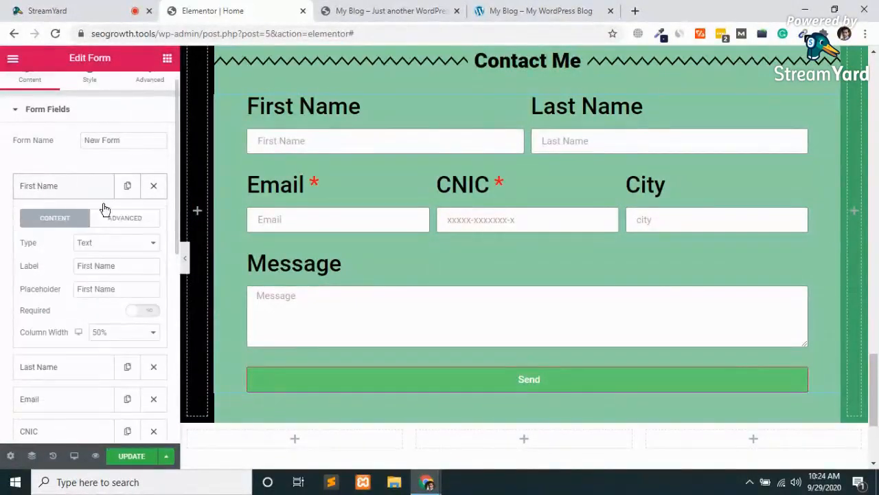
left_click(141, 312)
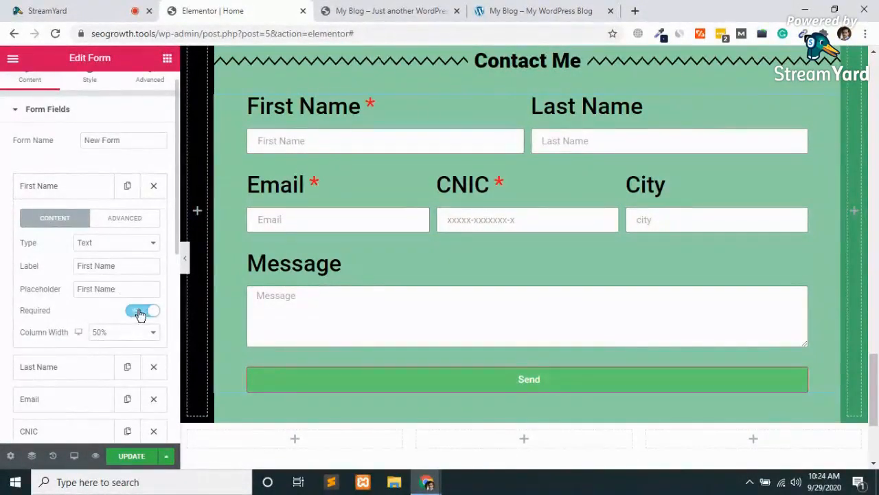
left_click(92, 188)
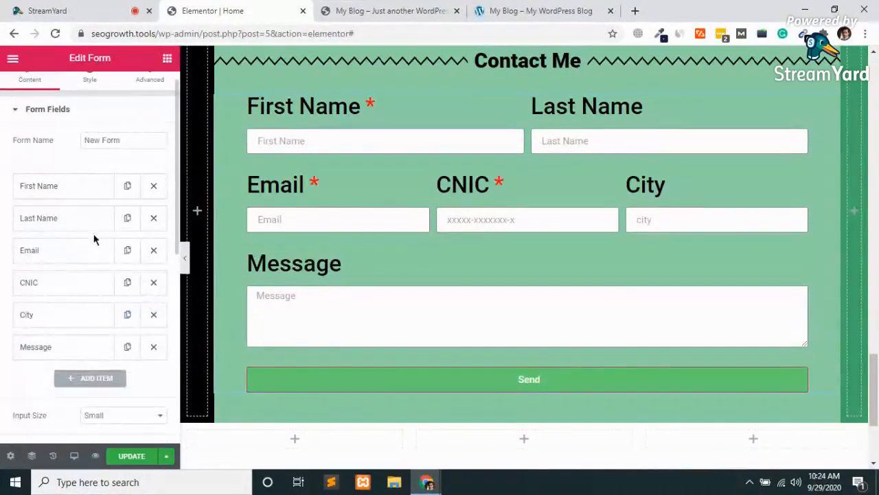
left_click(81, 218)
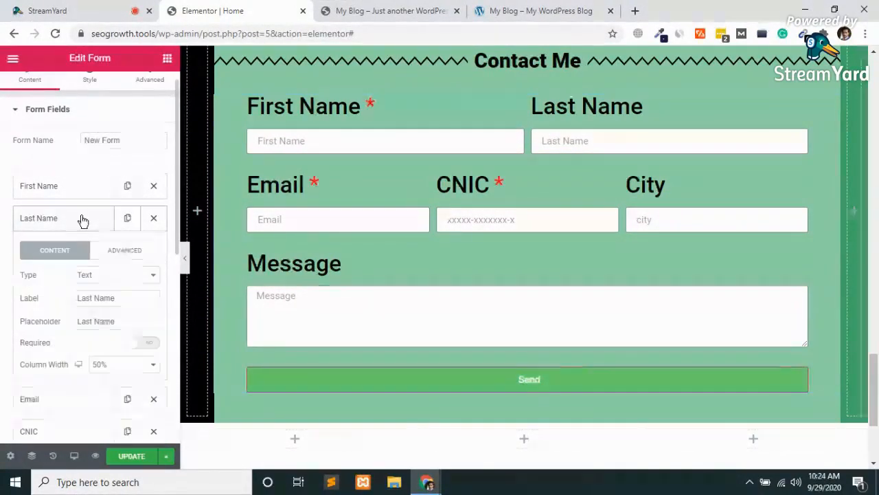
left_click(140, 342)
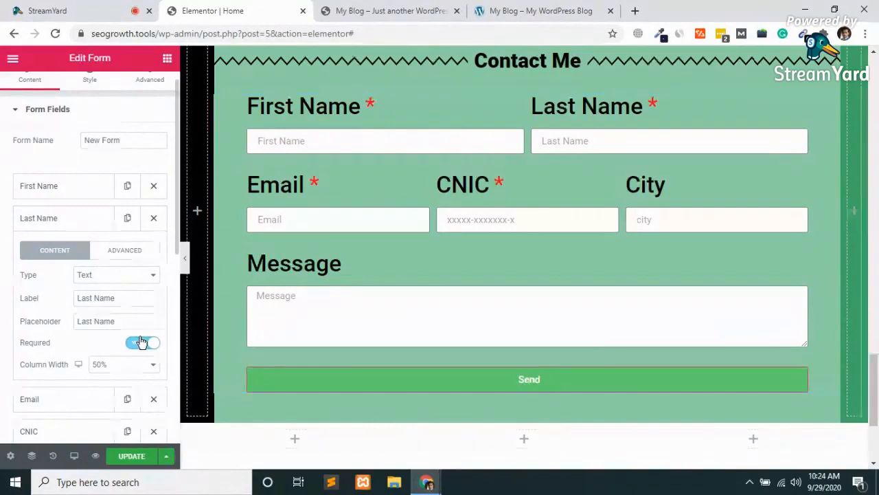
left_click(131, 456)
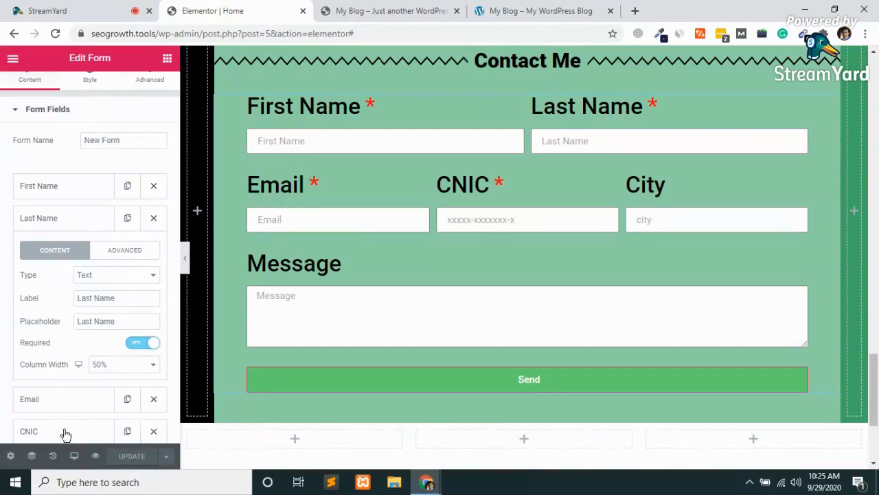
left_click(65, 221)
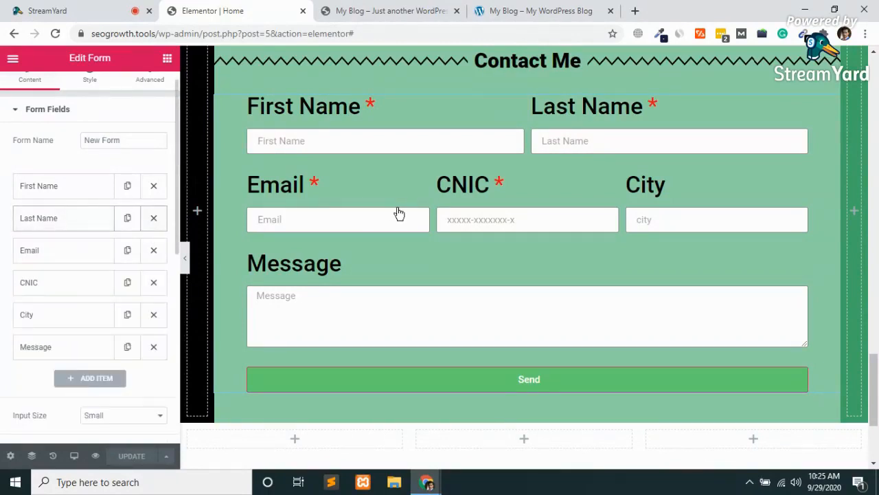
scroll(397, 207, "up", 8)
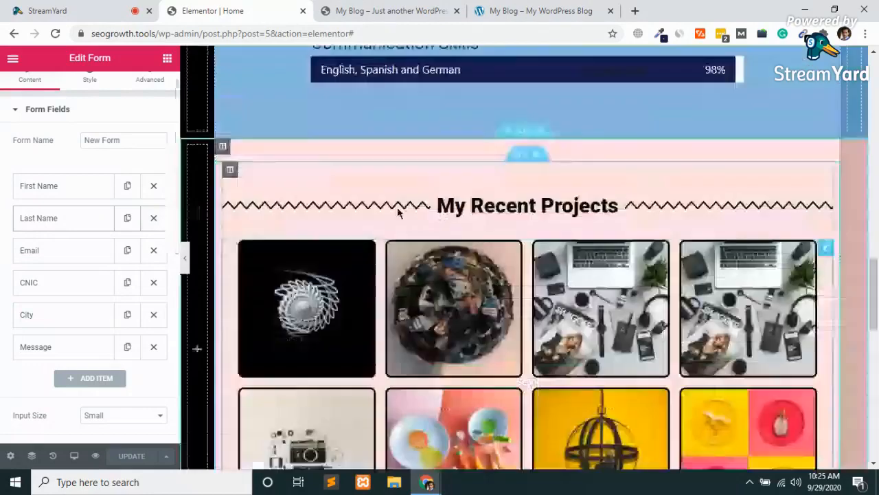
scroll(397, 210, "down", 6)
scroll(397, 212, "down", 3)
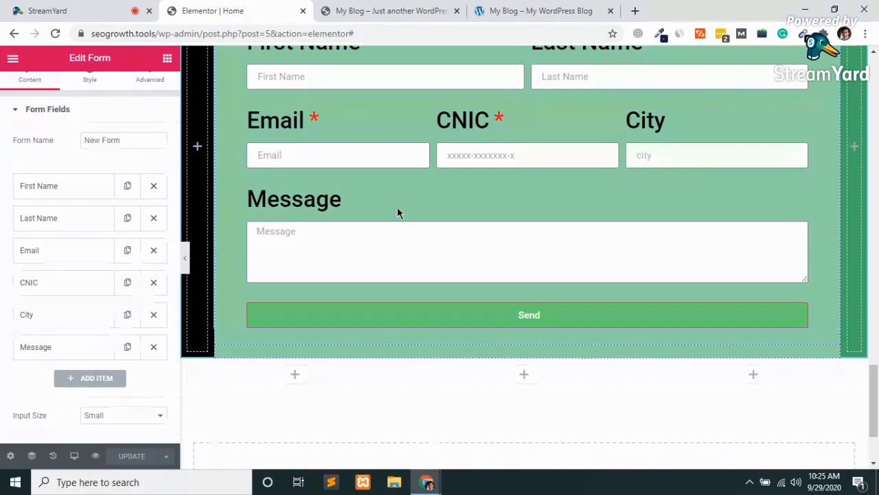
scroll(397, 209, "up", 2)
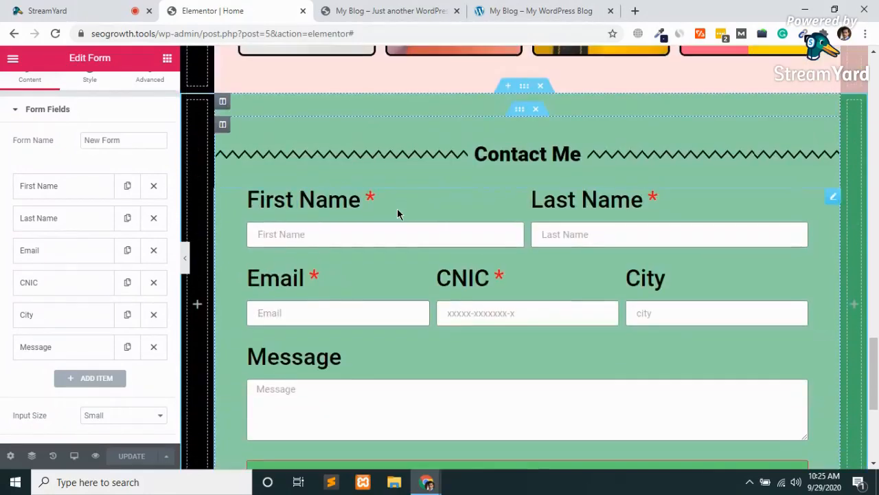
scroll(397, 209, "up", 3)
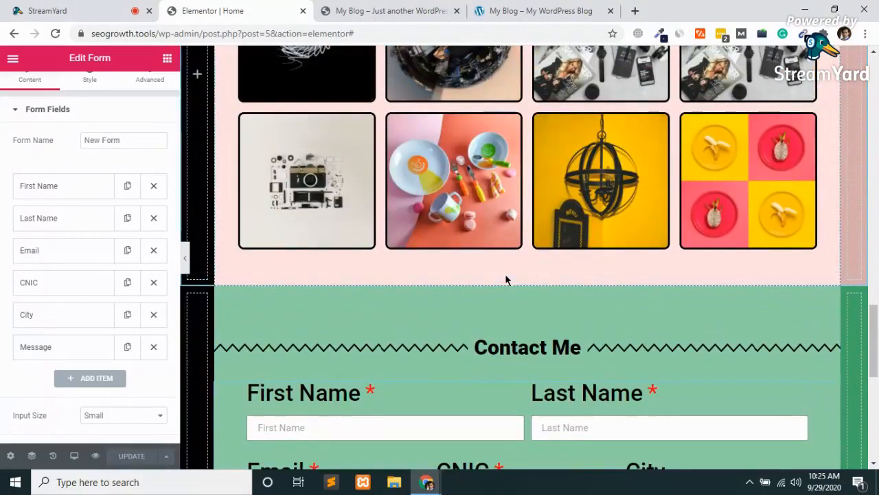
scroll(506, 278, "down", 4)
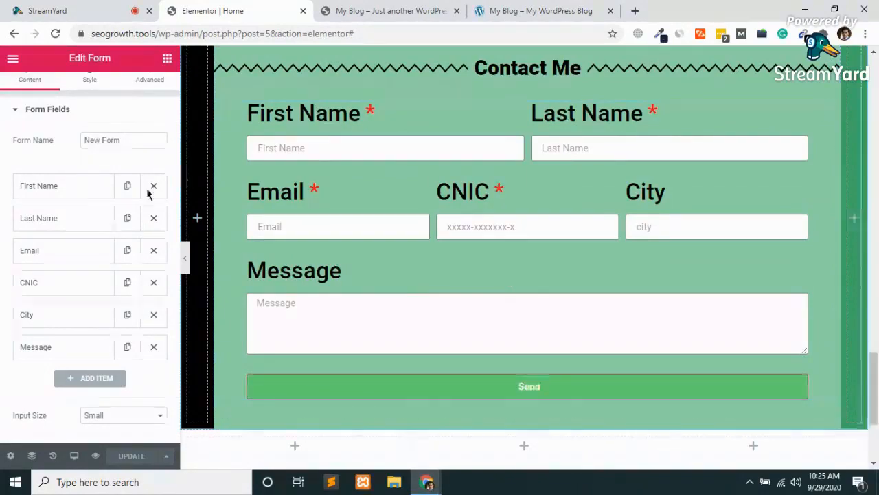
Add a new field to the contact form and set its type to File Upload.
left_click(85, 380)
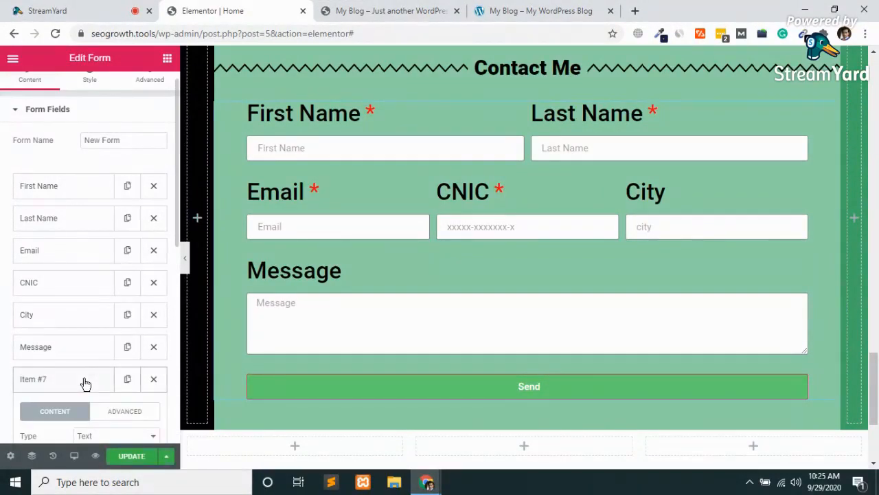
scroll(86, 383, "down", 2)
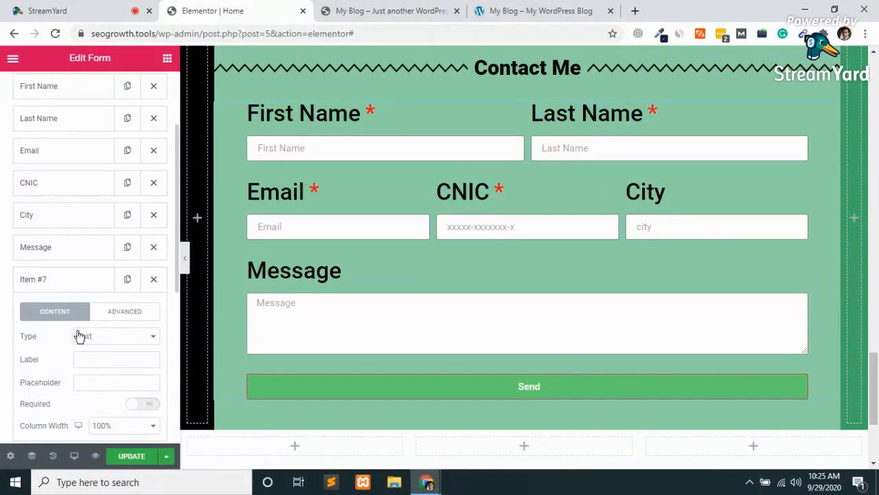
scroll(43, 341, "down", 2)
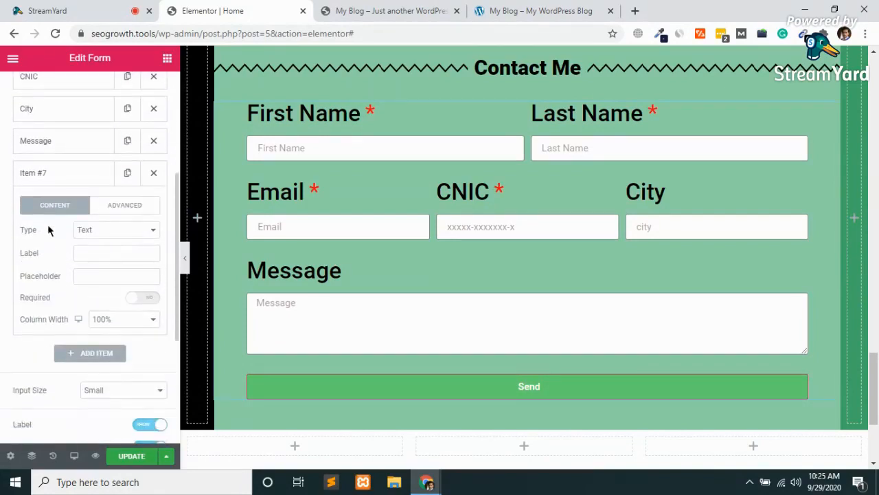
left_click(120, 237)
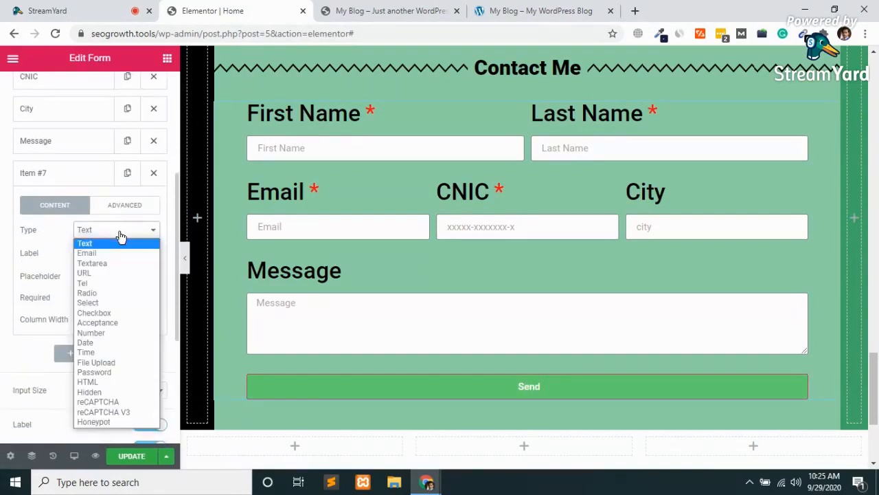
left_click(117, 235)
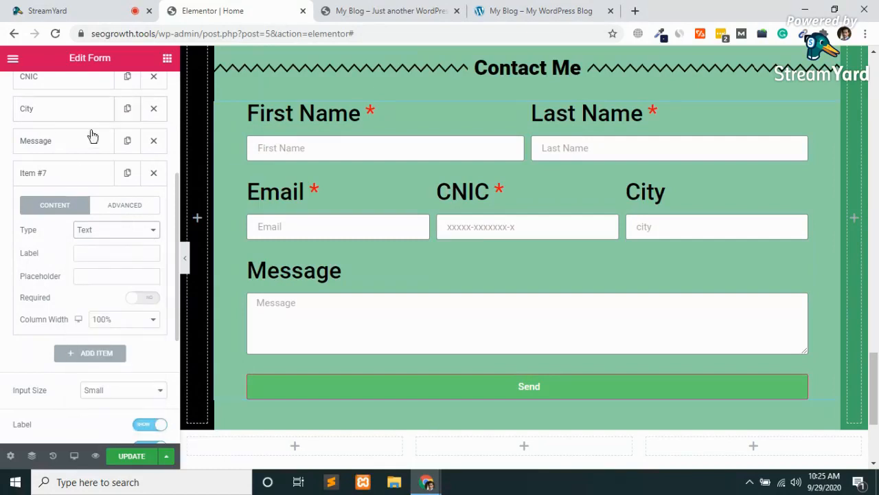
left_click(132, 233)
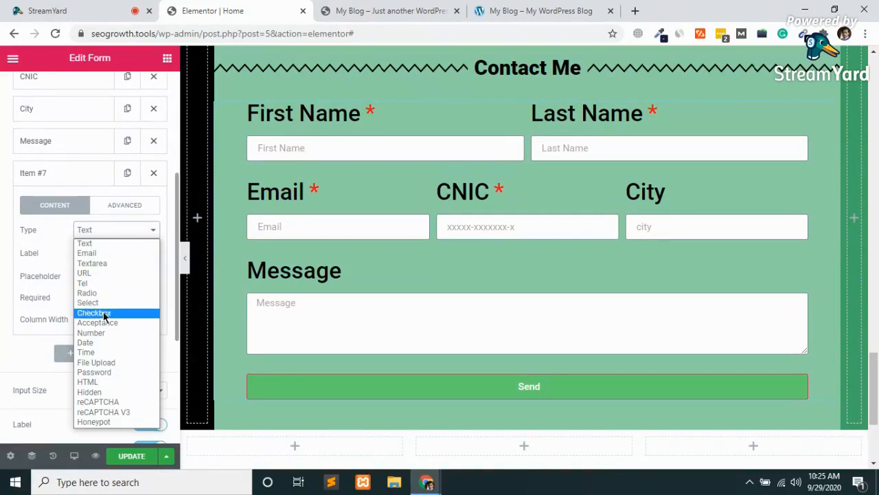
left_click(101, 363)
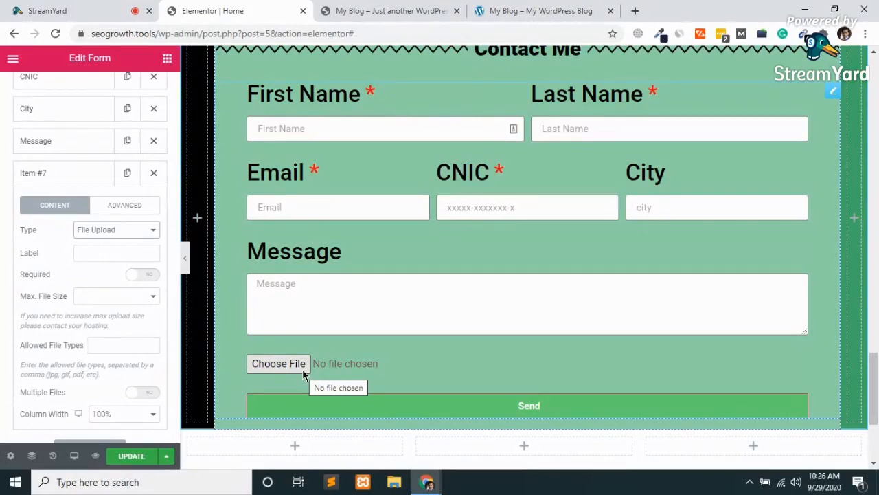
Label the file upload field "Submit Your Project".
left_click(118, 254)
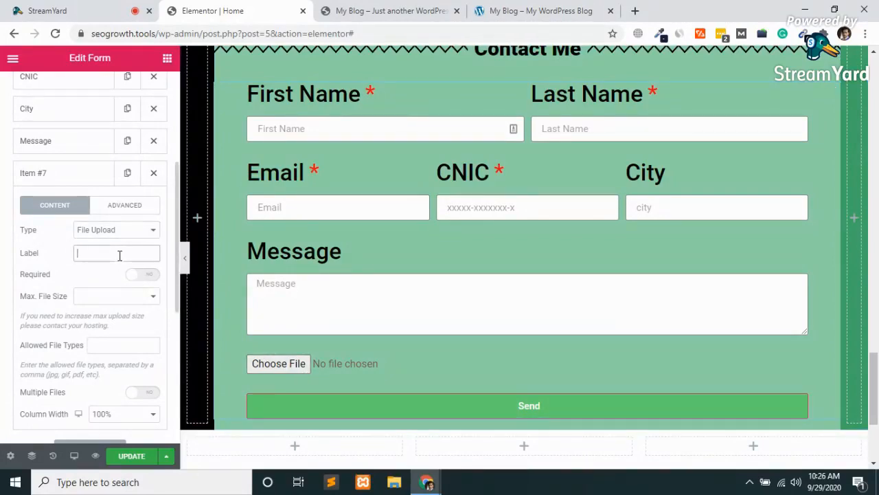
type("Submitt Y")
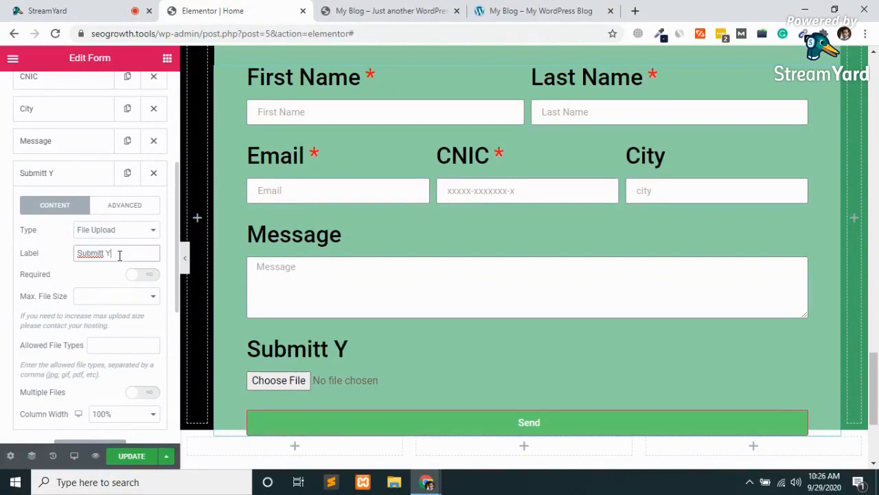
type("our Project")
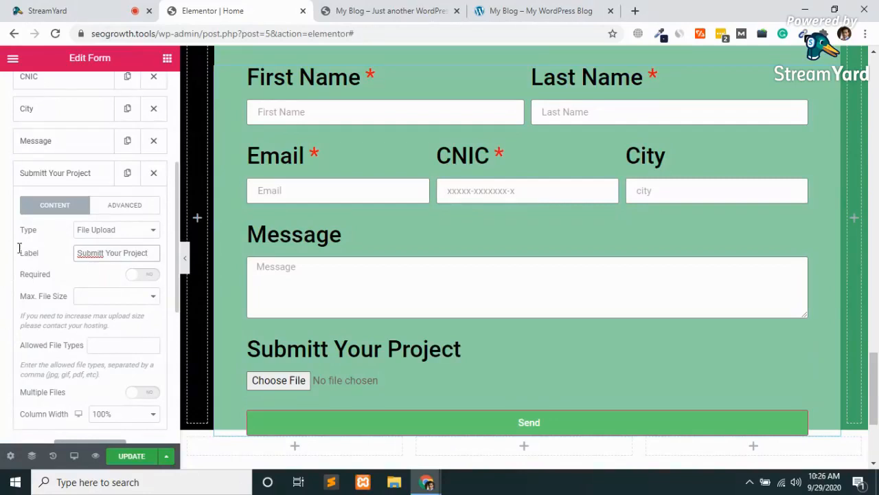
left_click(105, 253)
key("BackSpace")
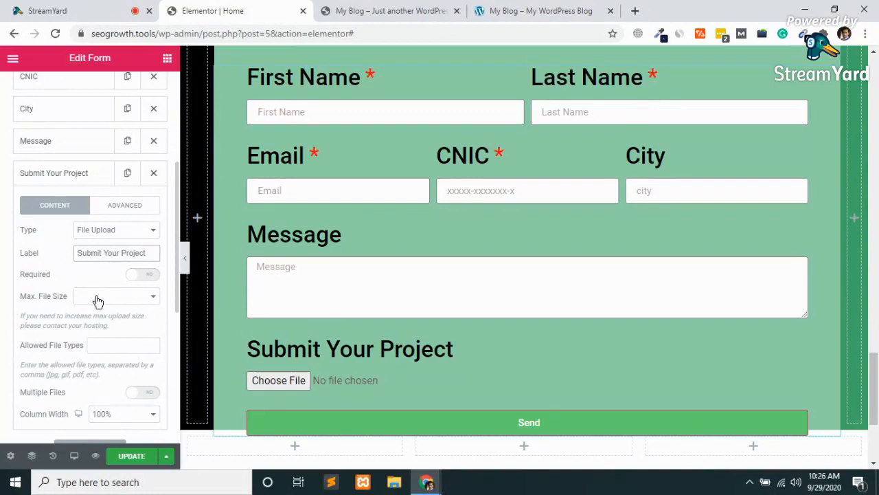
Set the Submit Your Project field's maximum file size to 10MB and its column width to 40%.
left_click(118, 303)
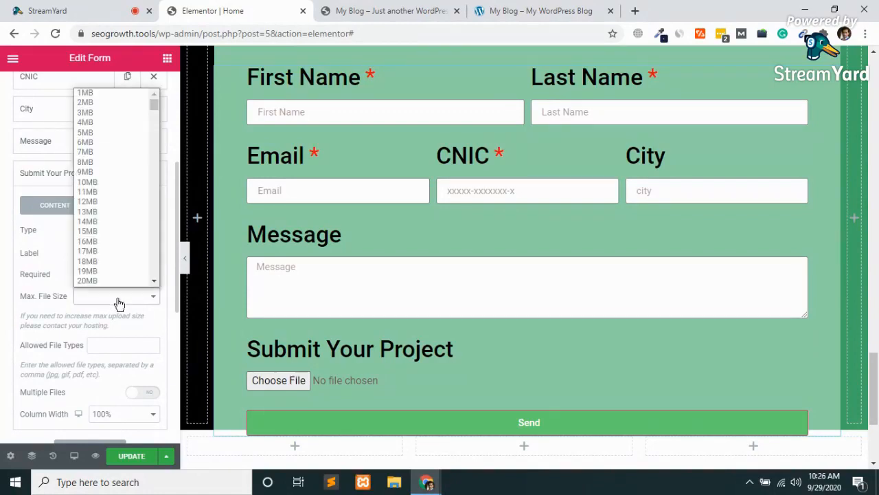
left_click(103, 182)
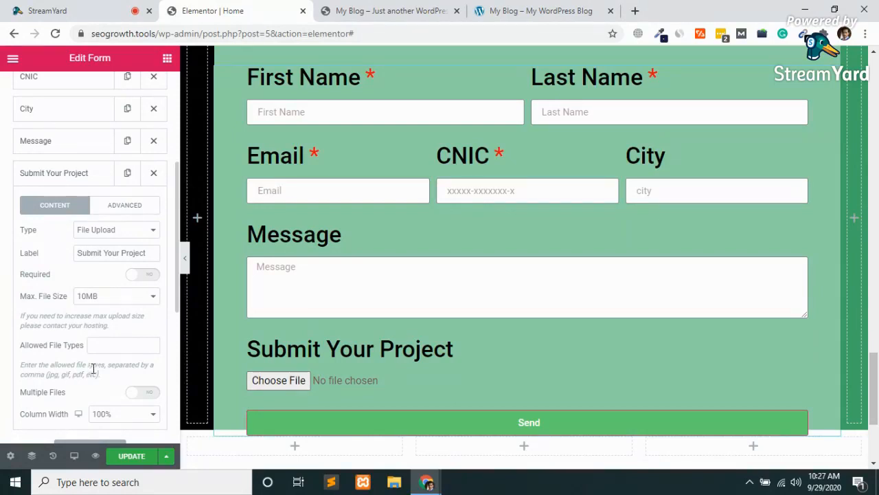
left_click(104, 347)
scroll(104, 347, "down", 2)
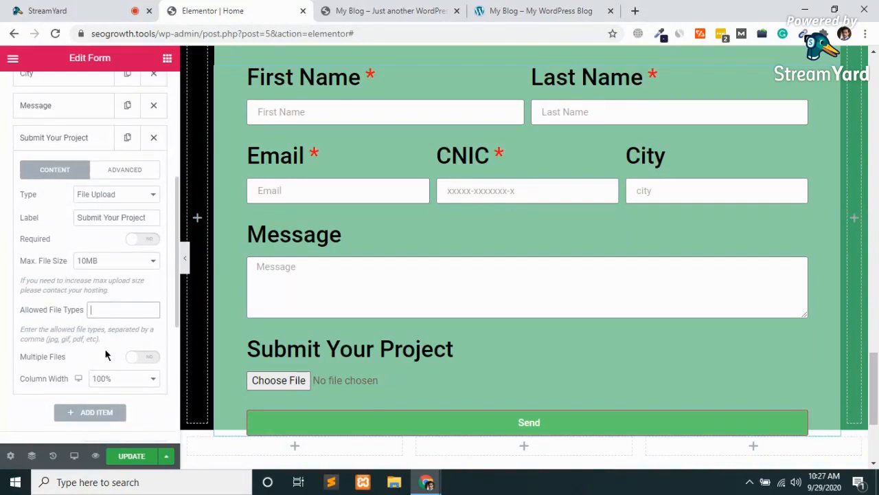
left_click(130, 381)
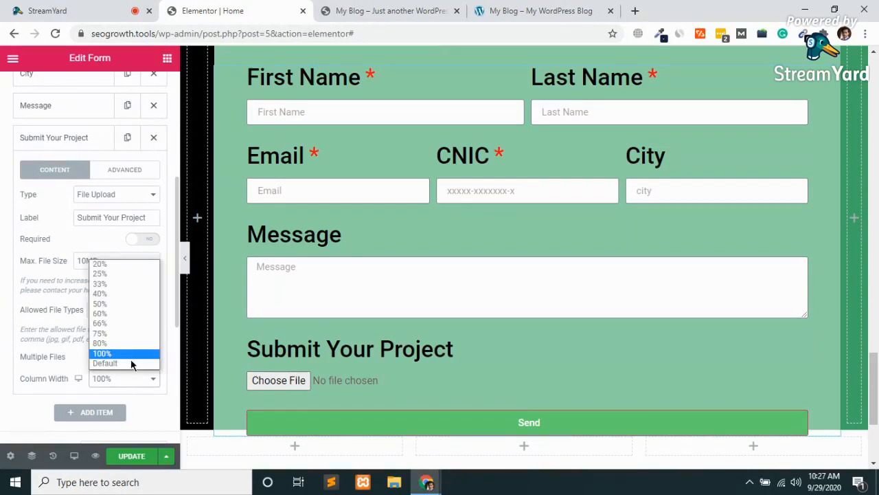
left_click(115, 285)
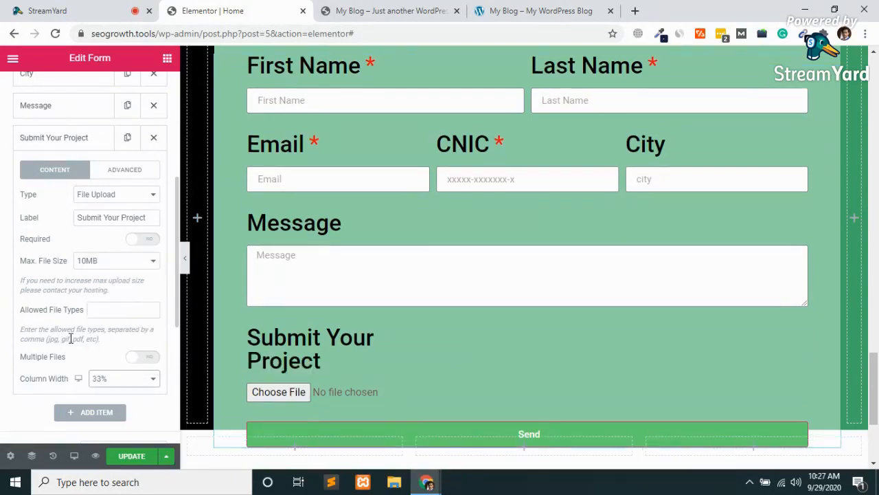
left_click(110, 391)
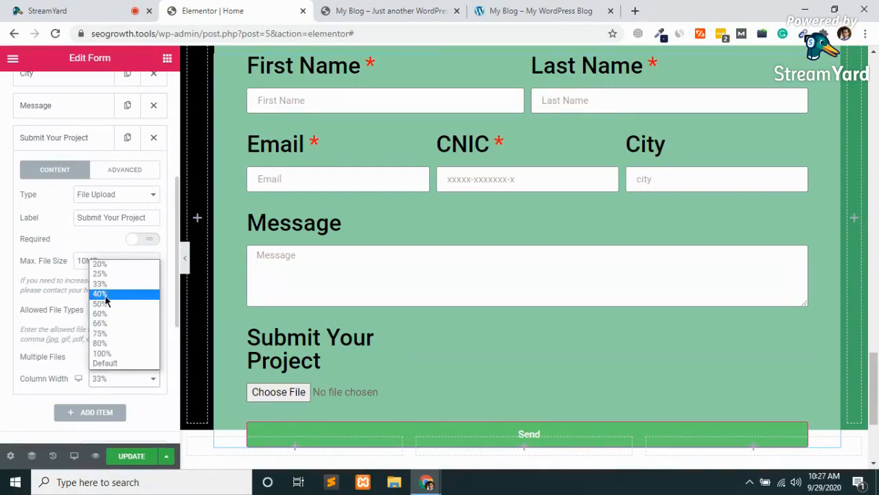
left_click(101, 293)
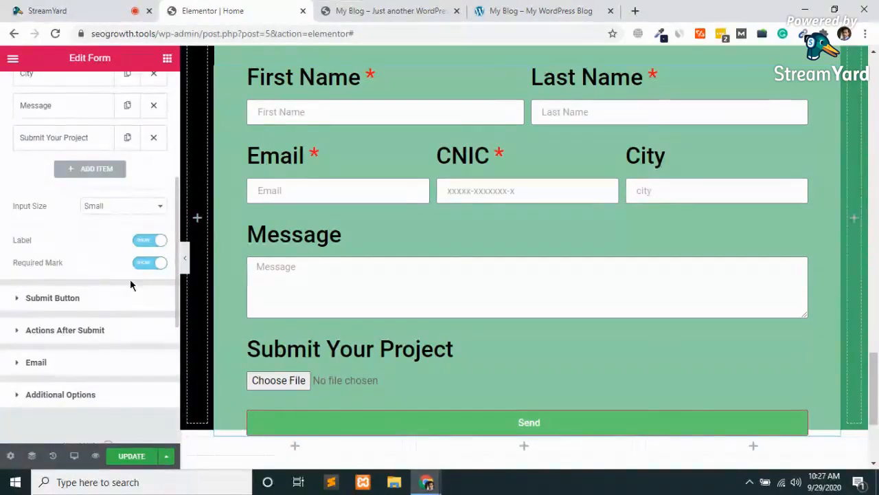
Move the Submit Your Project field above Message in the form's field order and update the page.
scroll(130, 282, "up", 3)
left_click_drag(68, 317, 82, 275)
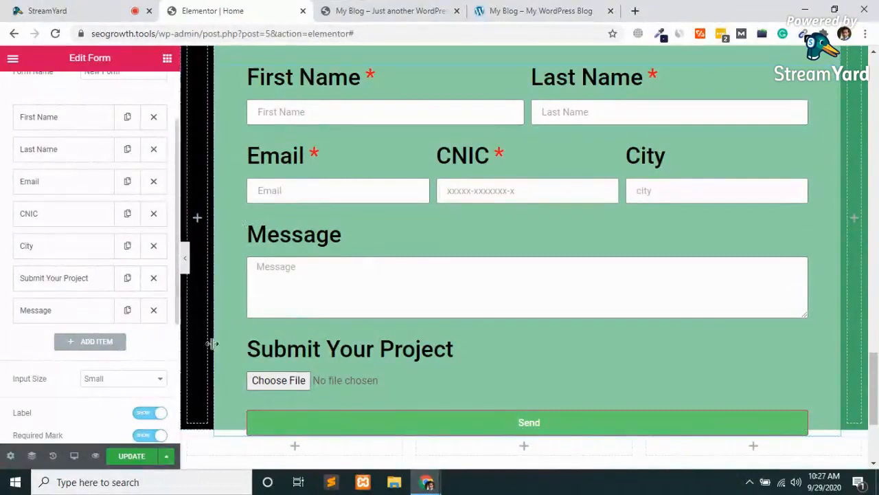
left_click(132, 456)
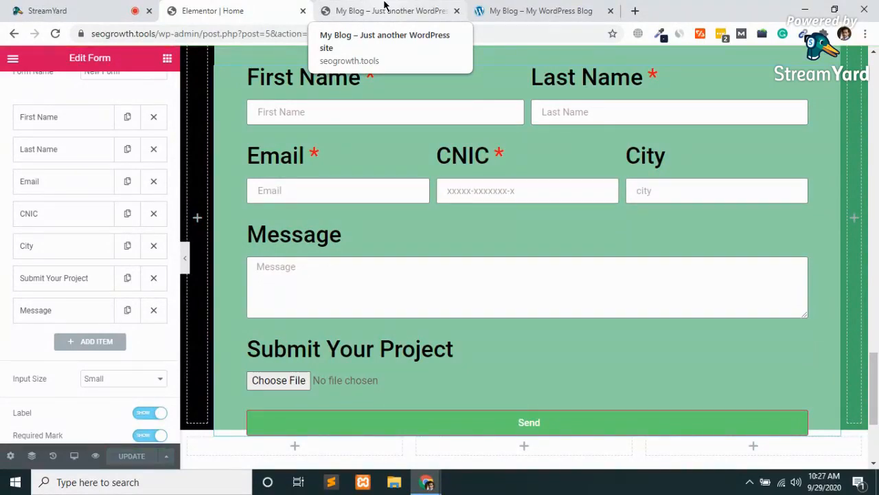
Switch to the live site and reload it to check the updated contact form.
left_click(384, 6)
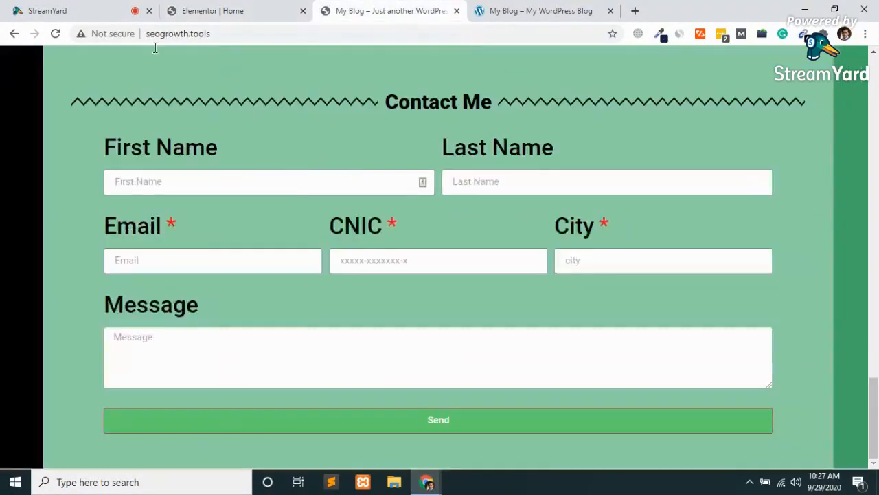
left_click(56, 34)
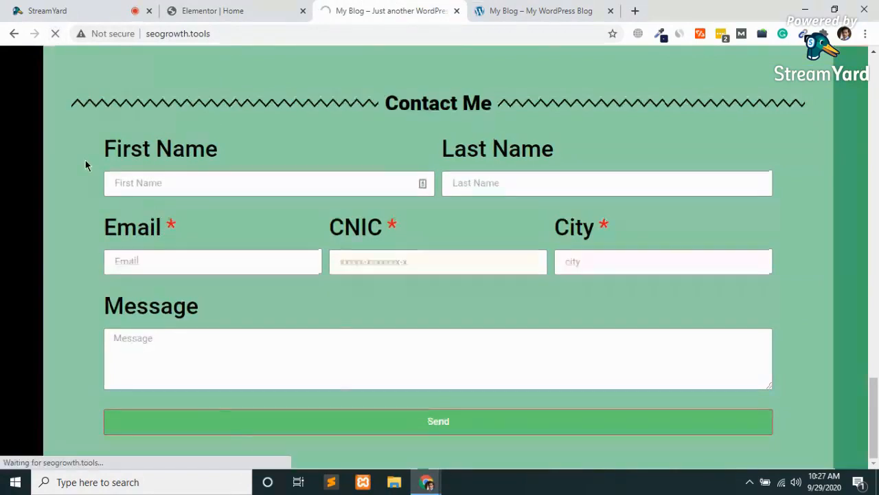
Look over the Contact Me form on the live page, including the spacing between its fields.
scroll(85, 160, "up", 1)
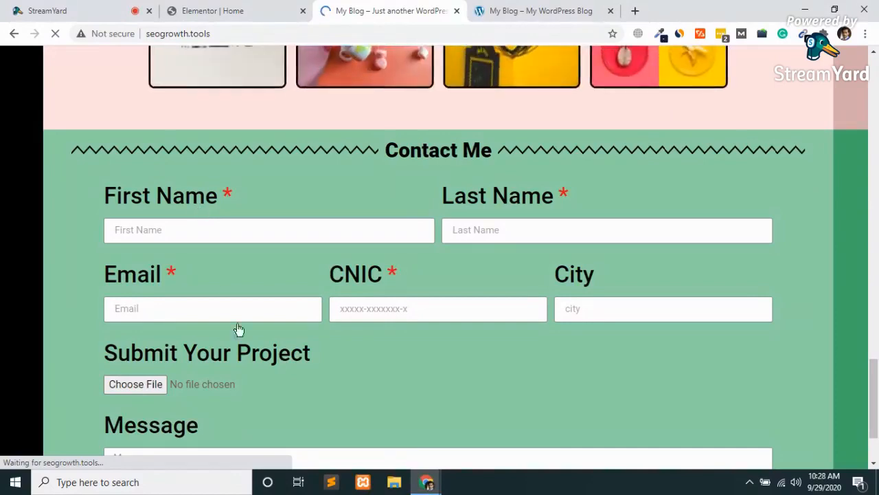
scroll(238, 330, "down", 1)
scroll(251, 368, "up", 2)
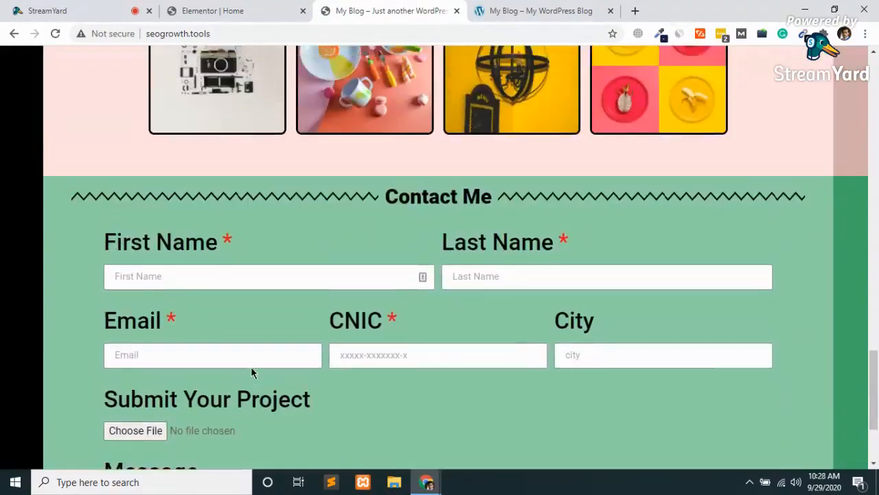
scroll(252, 372, "down", 3)
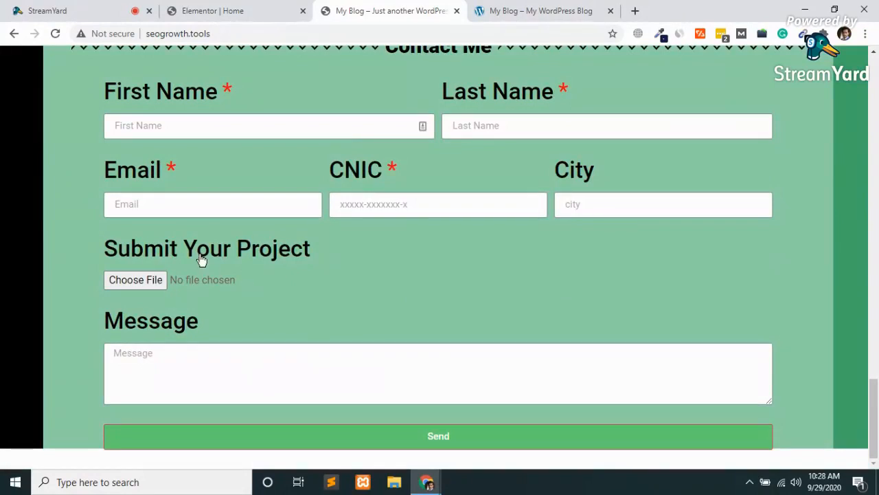
Return to the Elementor editor and set the form's rows gap to 9 and its label spacing to 5.
left_click(231, 8)
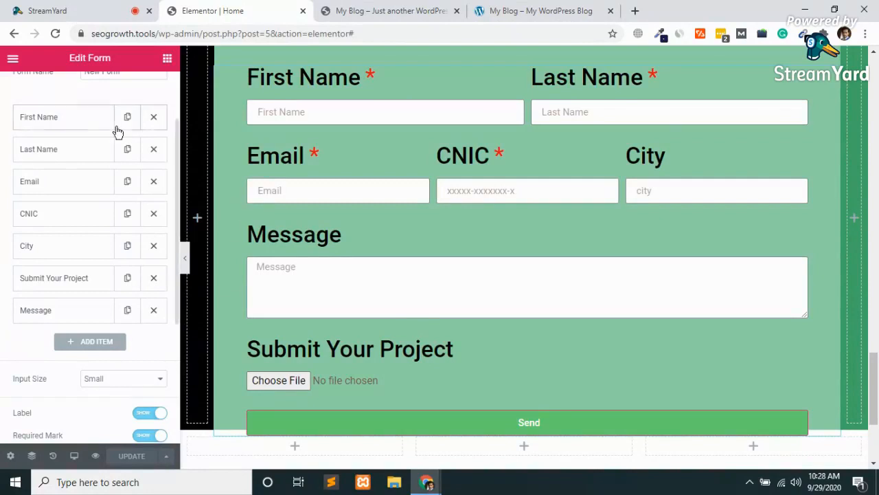
scroll(61, 165, "up", 2)
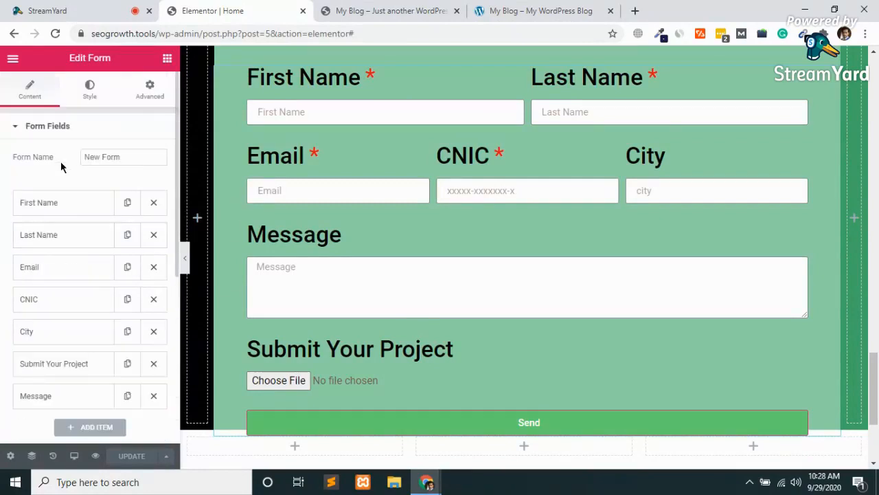
left_click(89, 89)
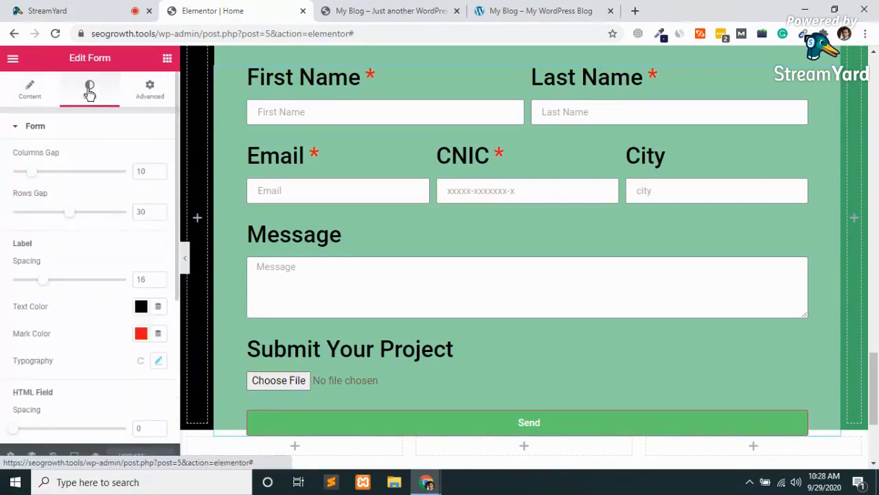
left_click_drag(78, 212, 29, 218)
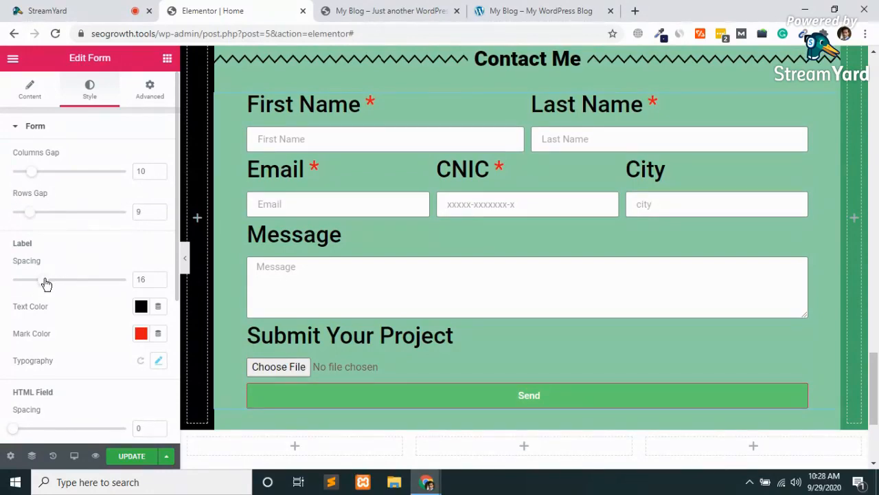
left_click_drag(44, 282, 25, 285)
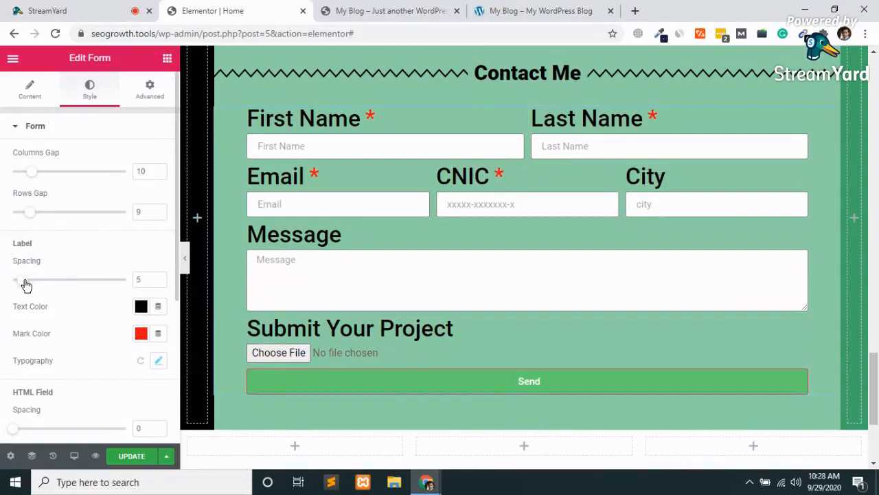
left_click(139, 457)
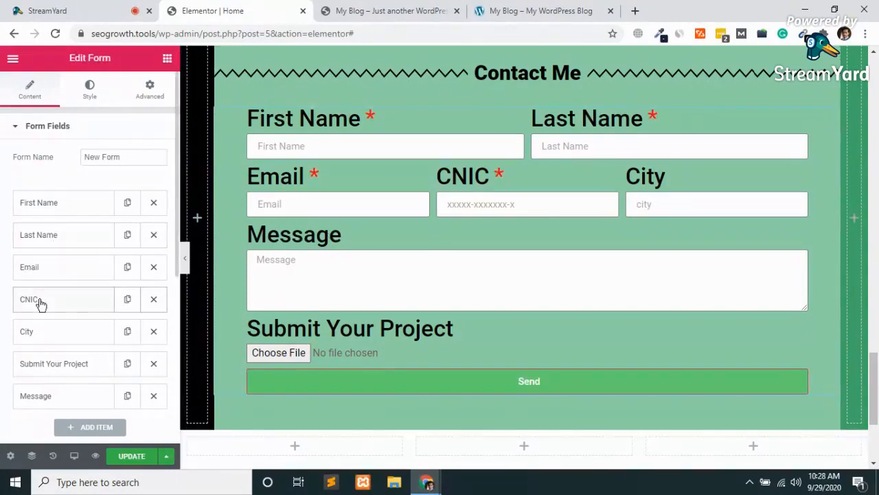
Set the Email field's column width to 50%.
left_click(35, 268)
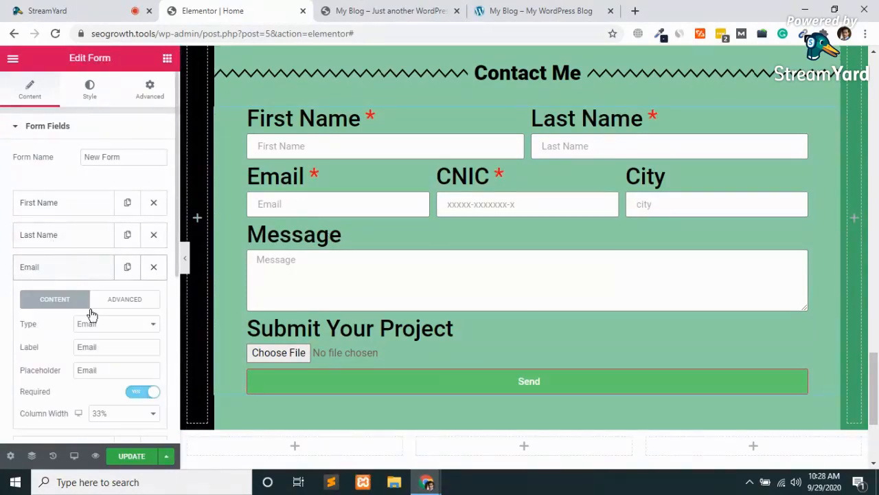
left_click(108, 413)
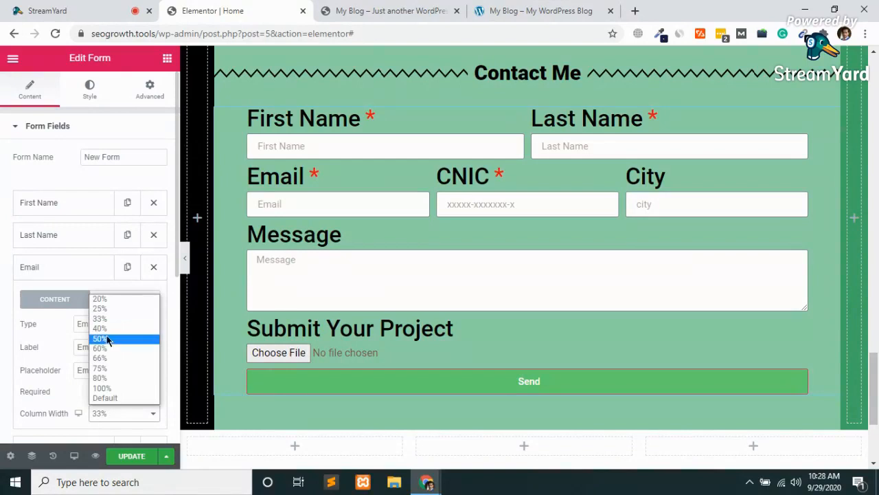
key("Return")
left_click(57, 267)
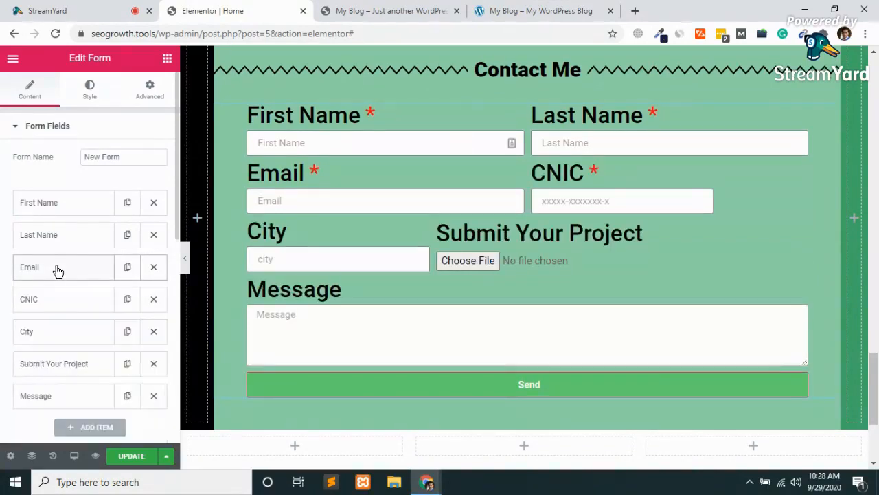
Set the CNIC field's column width to 50%.
left_click(65, 309)
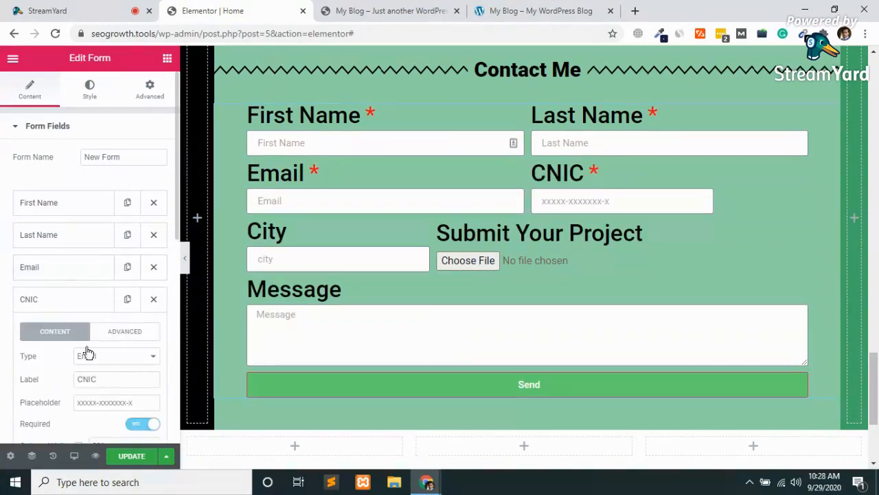
scroll(128, 416, "down", 1)
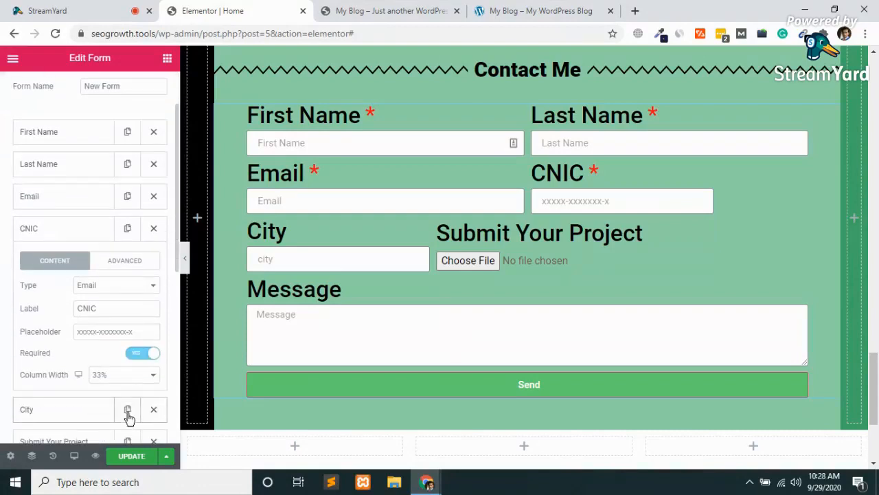
left_click(112, 379)
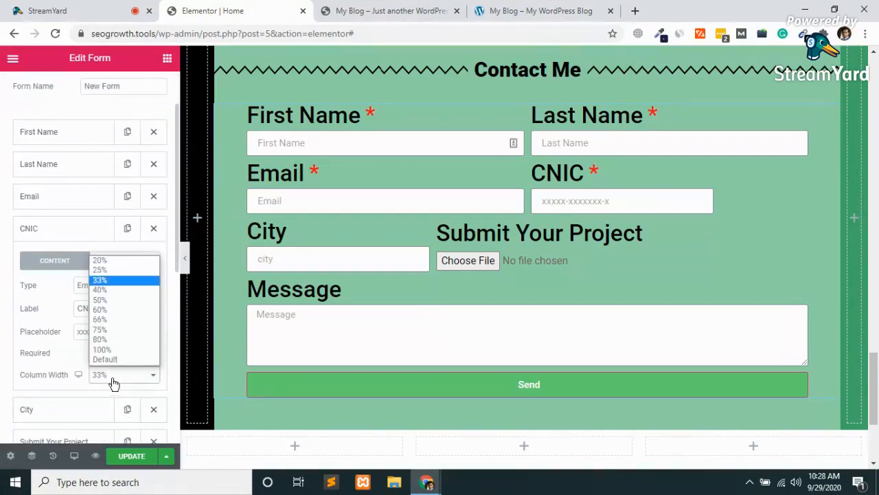
left_click(101, 300)
left_click(67, 237)
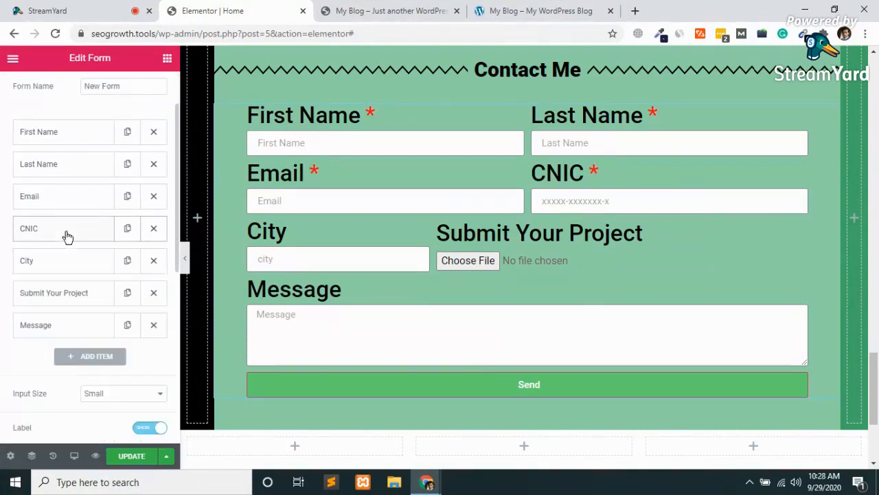
Set the City field's column width to 50%.
left_click(62, 276)
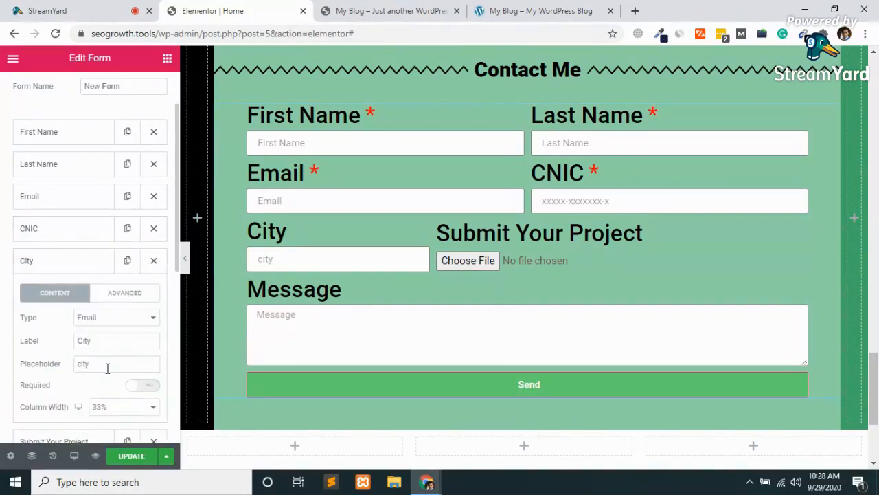
left_click(106, 410)
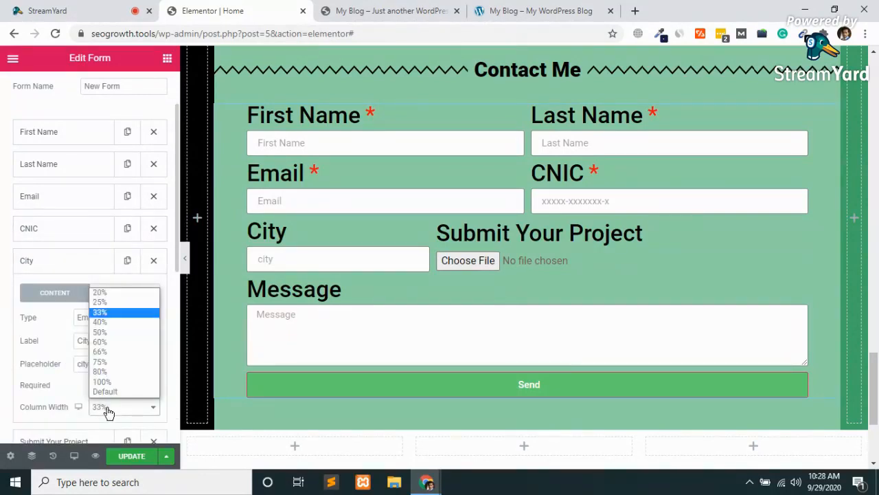
left_click(103, 333)
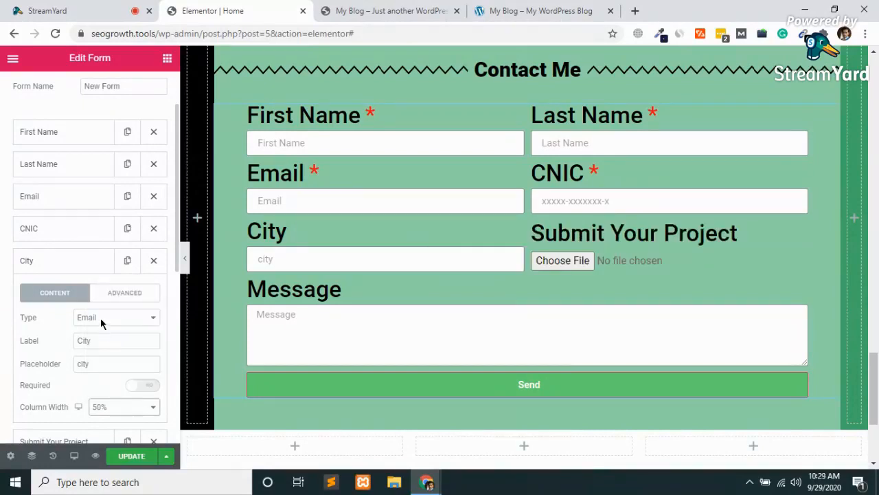
Set the Submit Your Project field's column width to 50% and update the page.
scroll(100, 317, "down", 2)
left_click(69, 294)
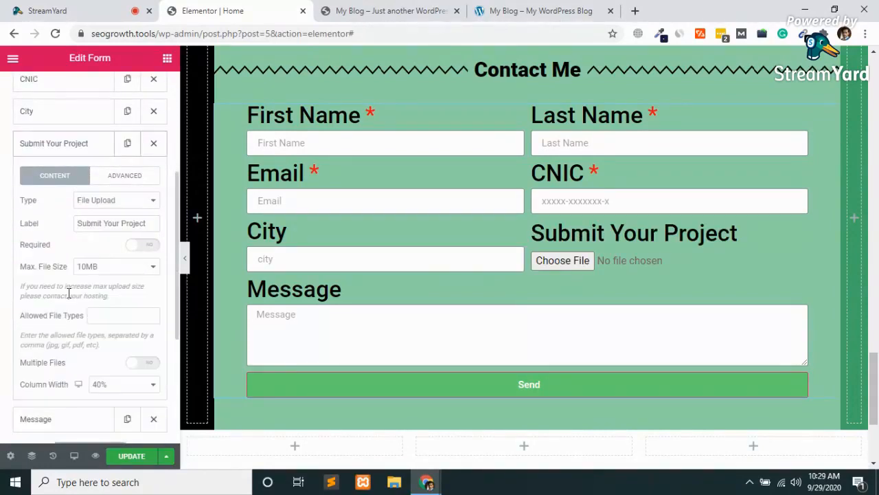
left_click(104, 387)
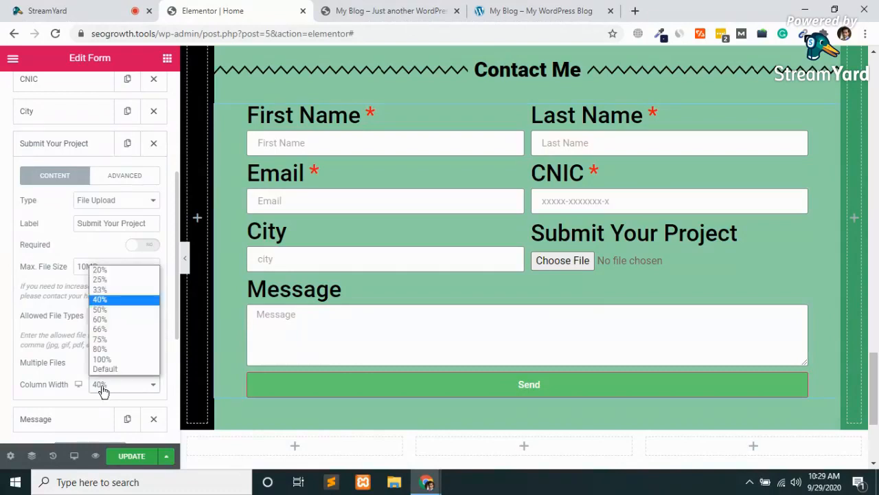
left_click(98, 310)
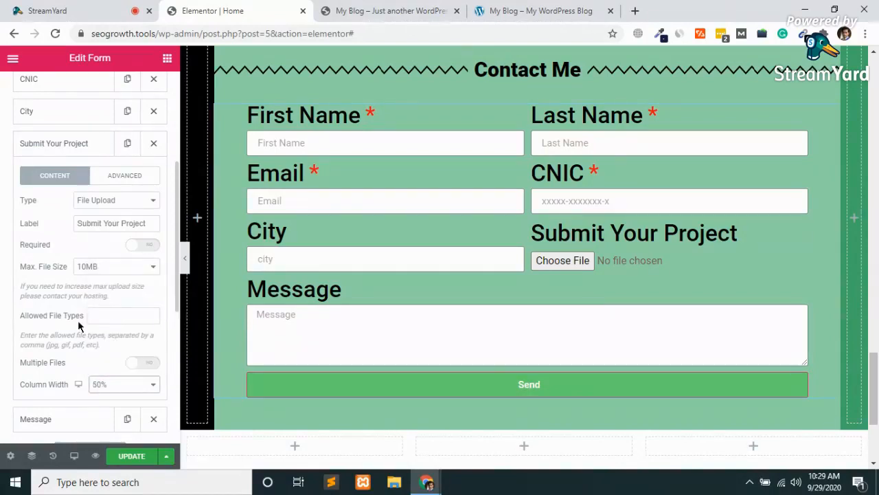
left_click(123, 455)
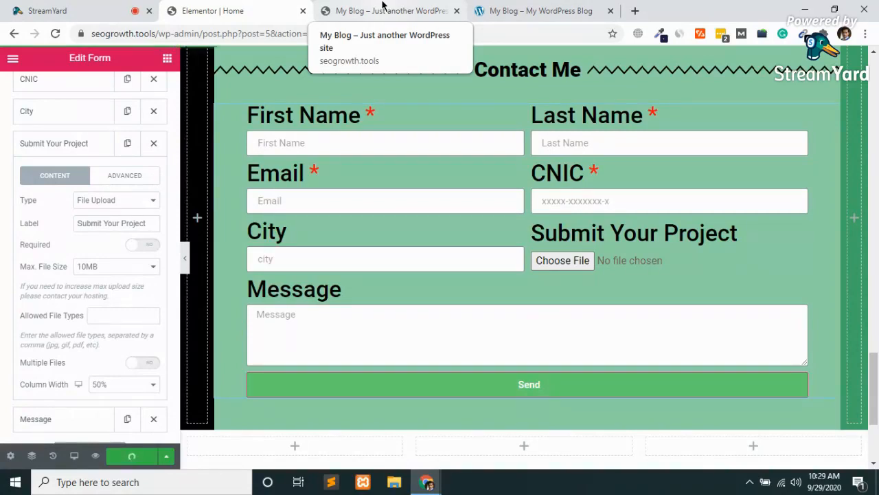
Switch to the live site once the update is saved and reload it to check the form's new layout.
scroll(139, 238, "up", 3)
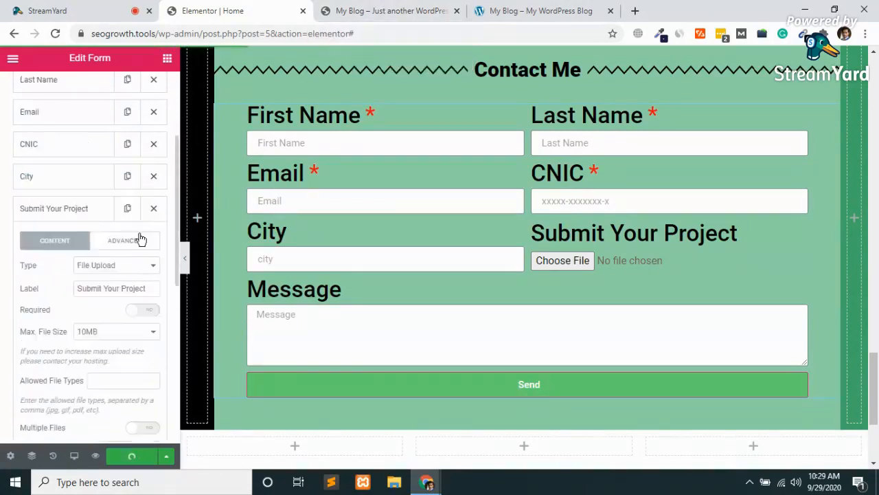
scroll(140, 238, "down", 5)
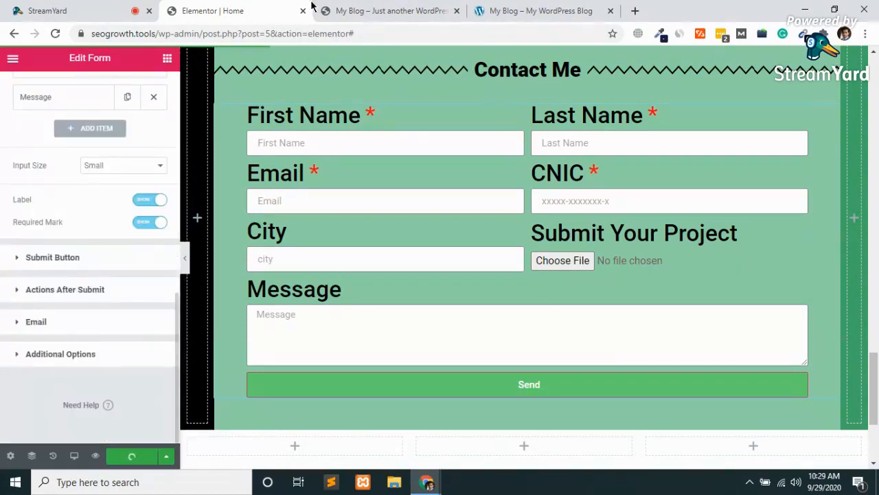
left_click(340, 8)
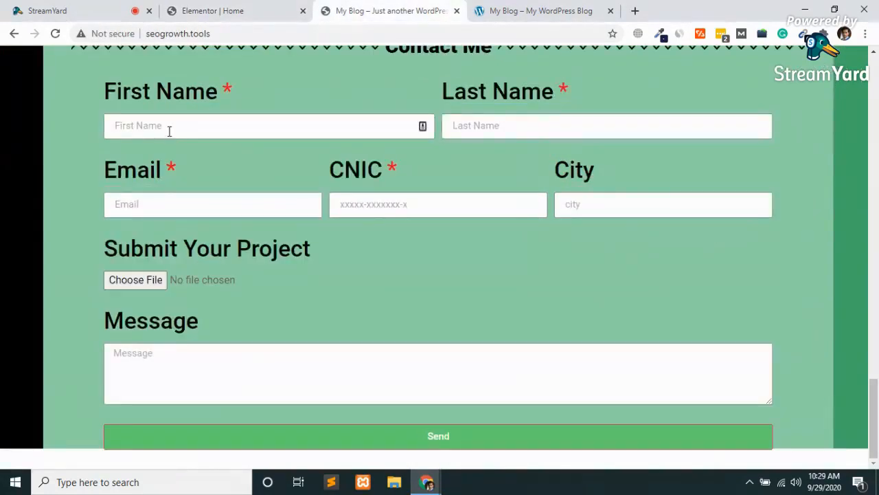
left_click(261, 7)
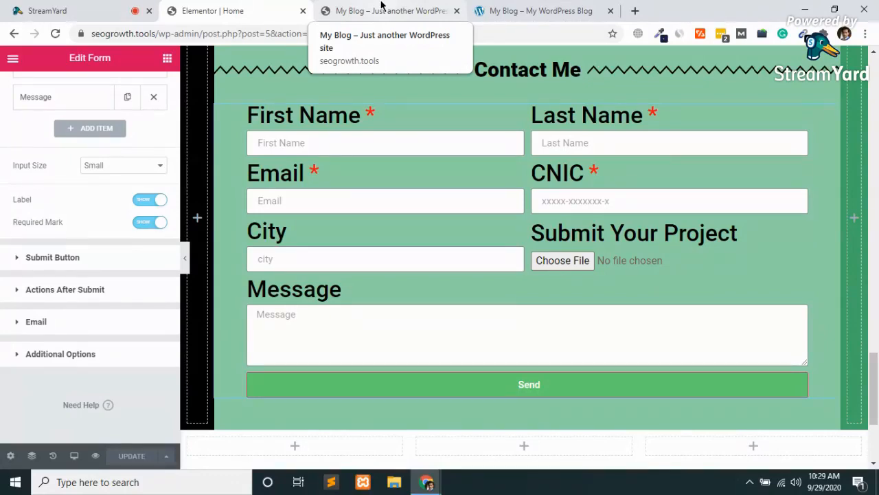
left_click(387, 4)
key("F5")
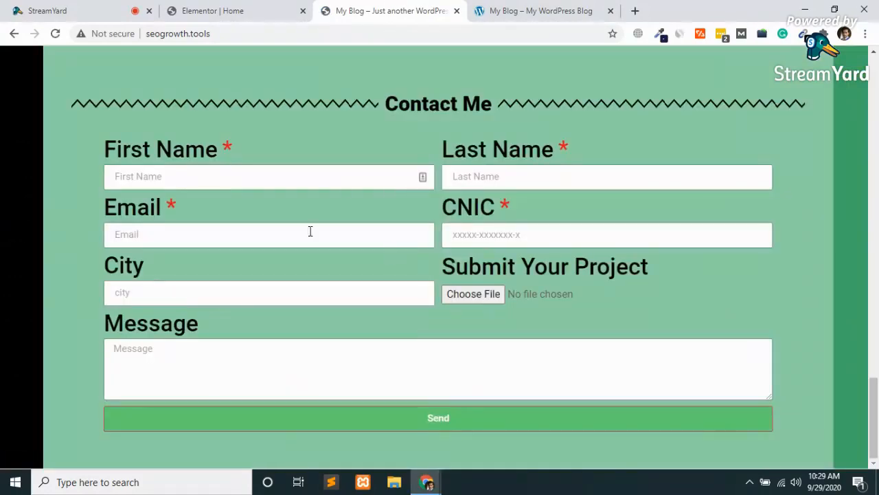
Review the reloaded page and open the Submit Your Project file chooser, closing it without choosing a file.
scroll(415, 228, "up", 5)
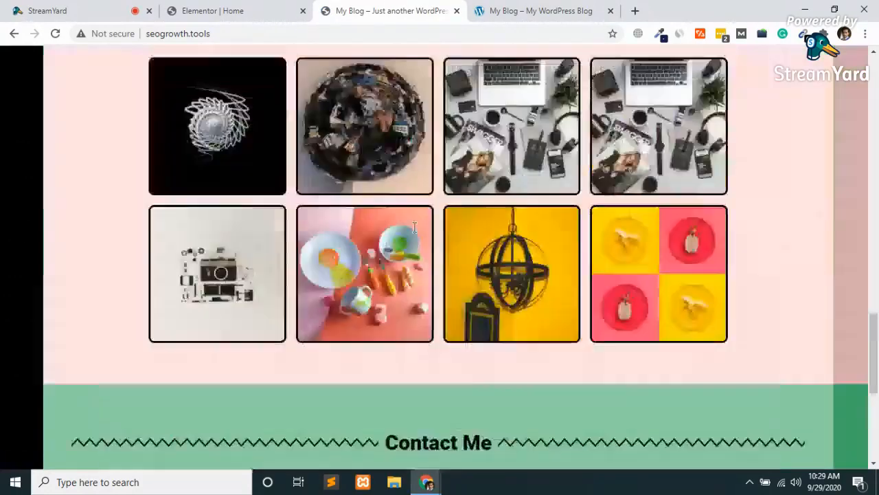
scroll(415, 227, "down", 5)
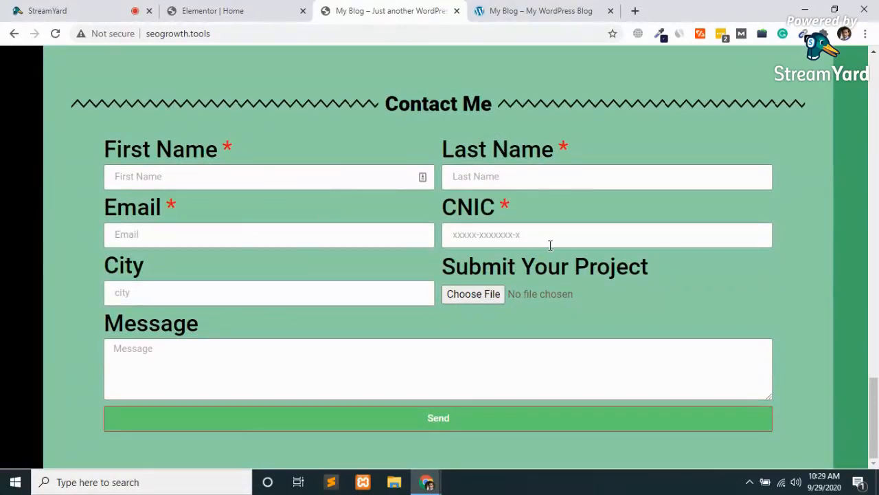
left_click(484, 295)
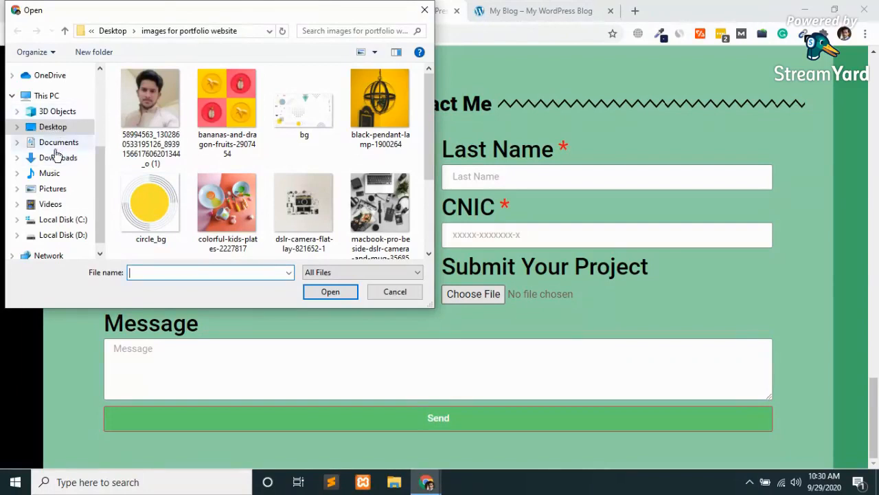
left_click(425, 11)
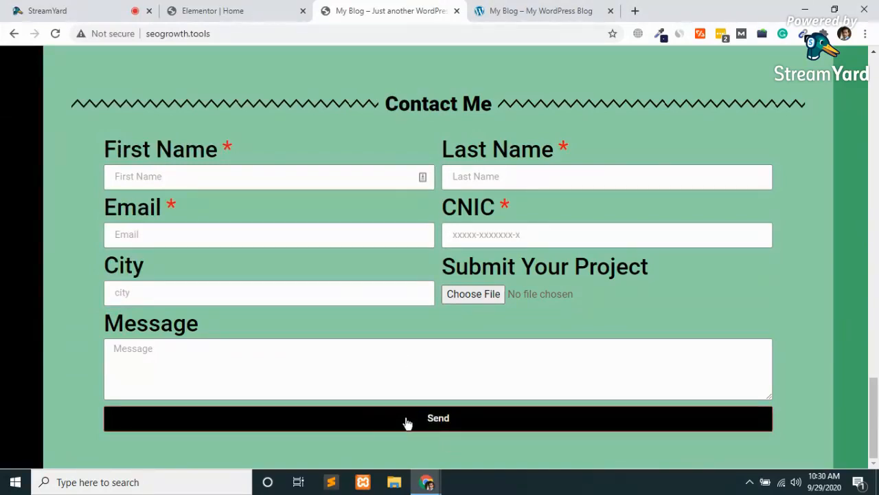
Switch back to the Elementor editor, change the form's submit button text to "Submit Your Response" and set its size to Medium.
left_click(268, 16)
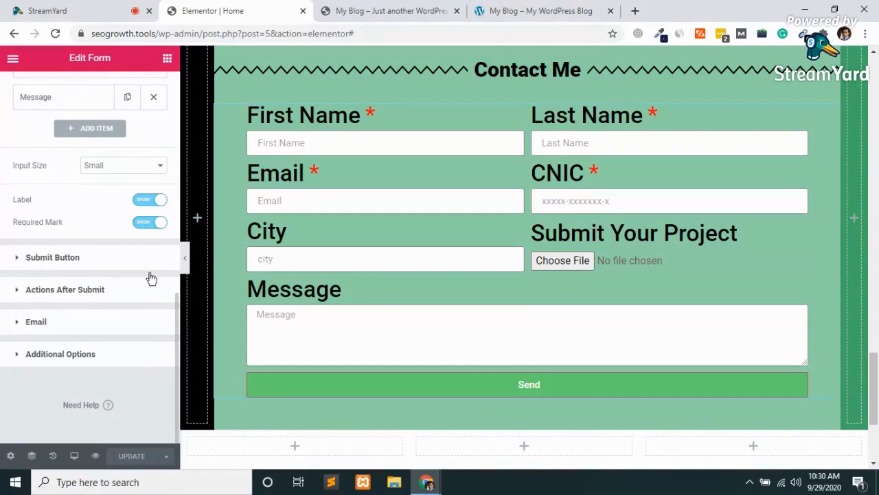
scroll(426, 331, "down", 1)
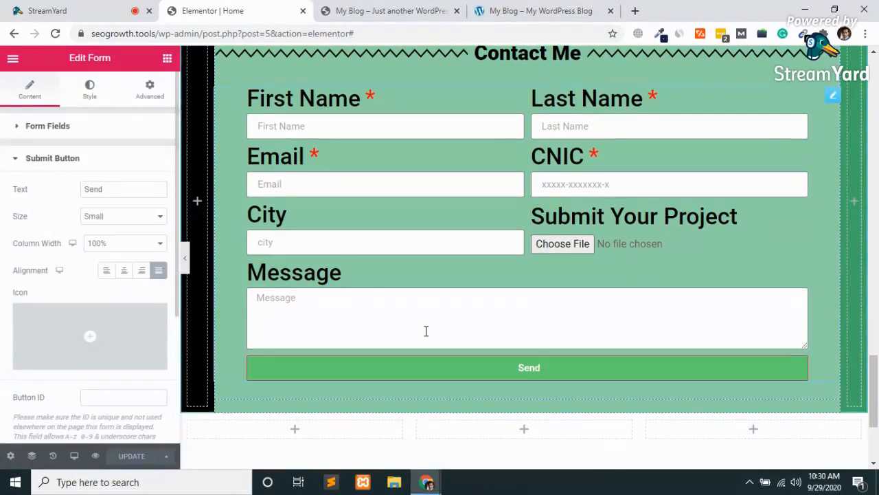
scroll(425, 331, "down", 3)
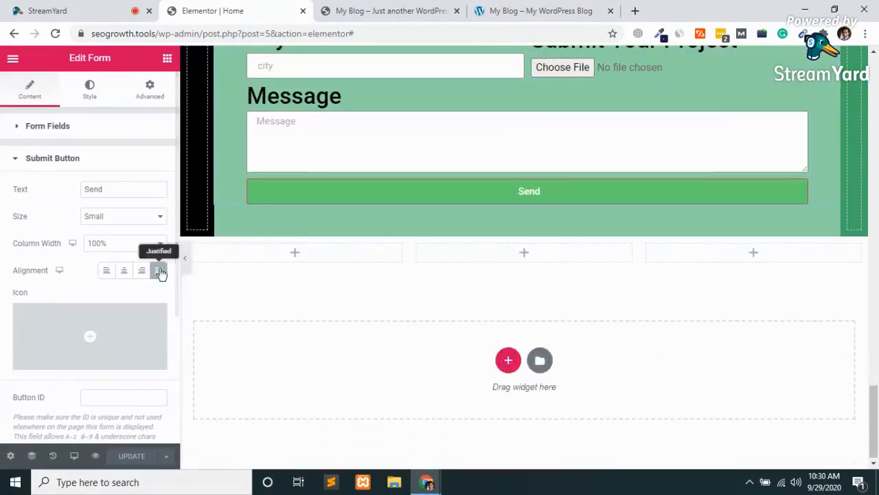
left_click(114, 185)
key("BackSpace")
key("BackSpace")
key("BackSpace")
key("BackSpace")
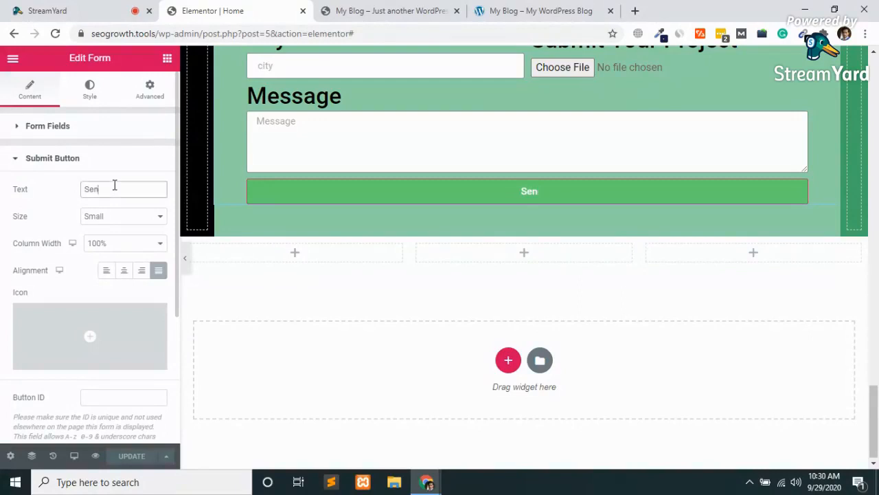
type("S")
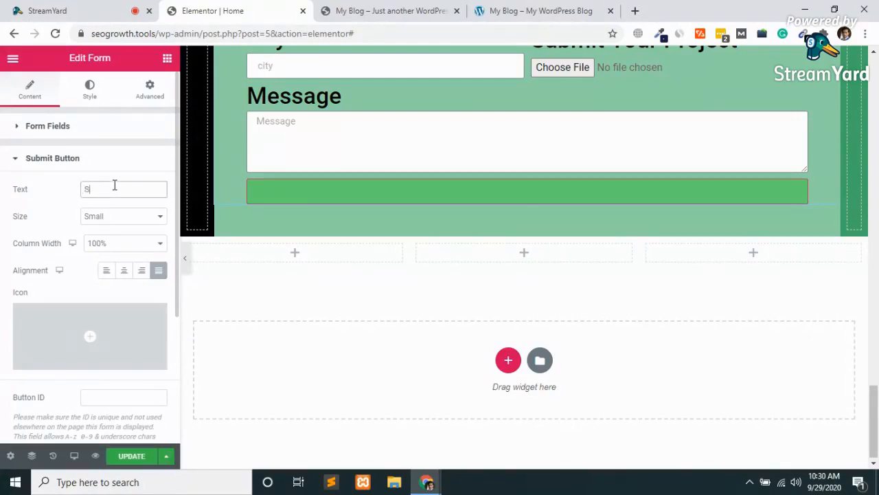
type("ubmitt")
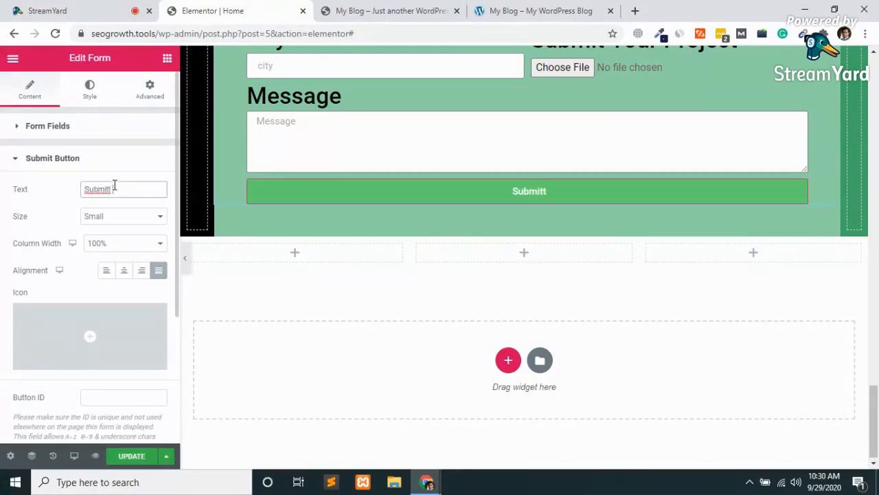
key("BackSpace")
type("Your Re")
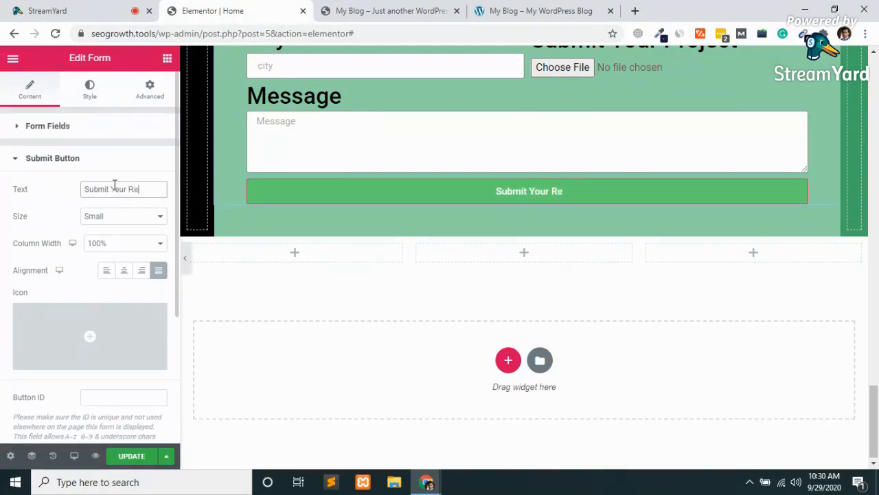
type("sponse")
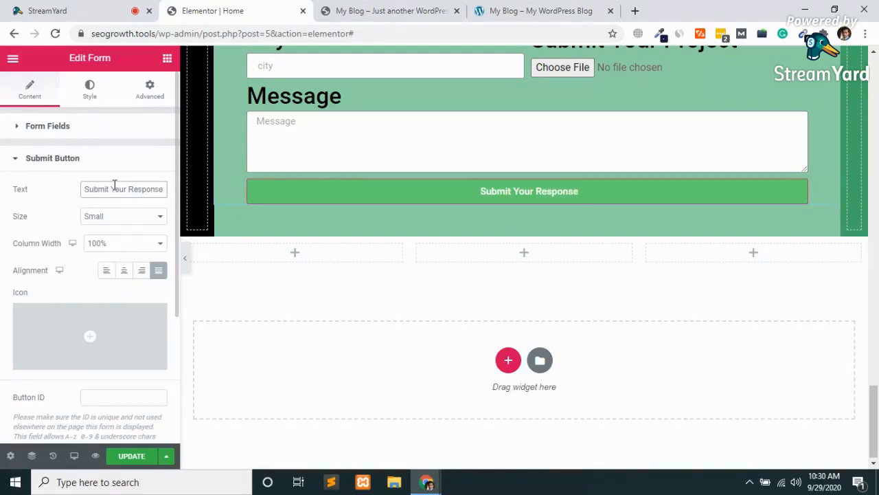
left_click(128, 217)
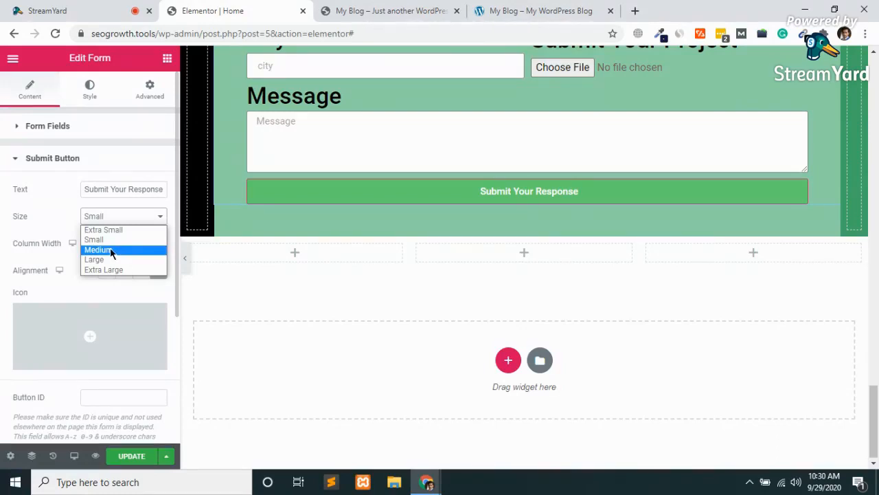
left_click(111, 250)
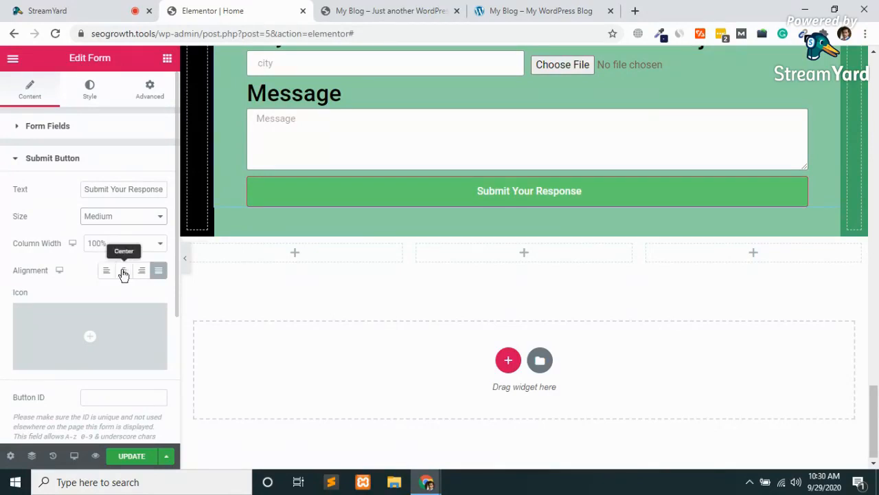
Open the icon library for the submit button and search it for "sub" and "send", clearing each search.
mouse_move(90, 336)
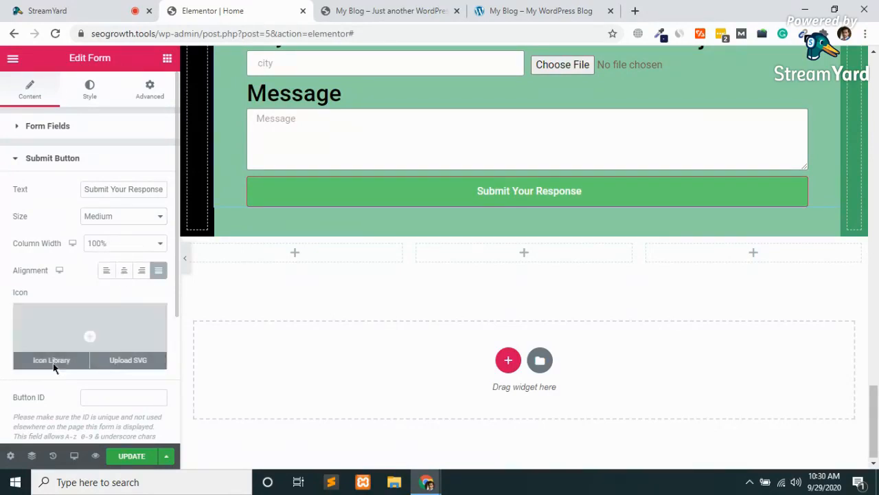
left_click(54, 366)
left_click(386, 108)
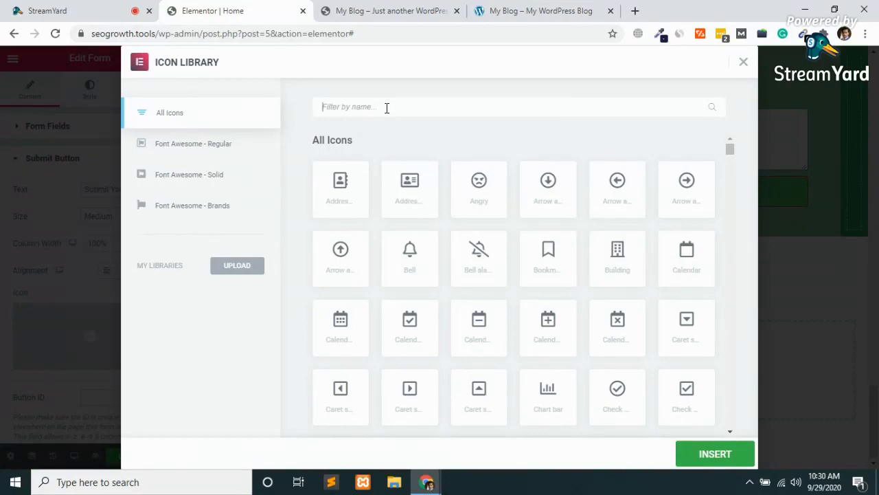
type("sub")
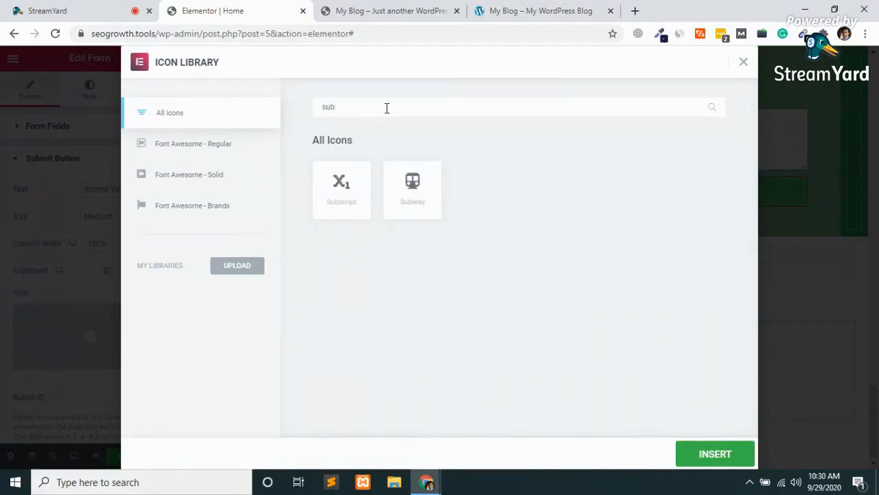
key("BackSpace")
key("BackSpace")
key("BackSpace")
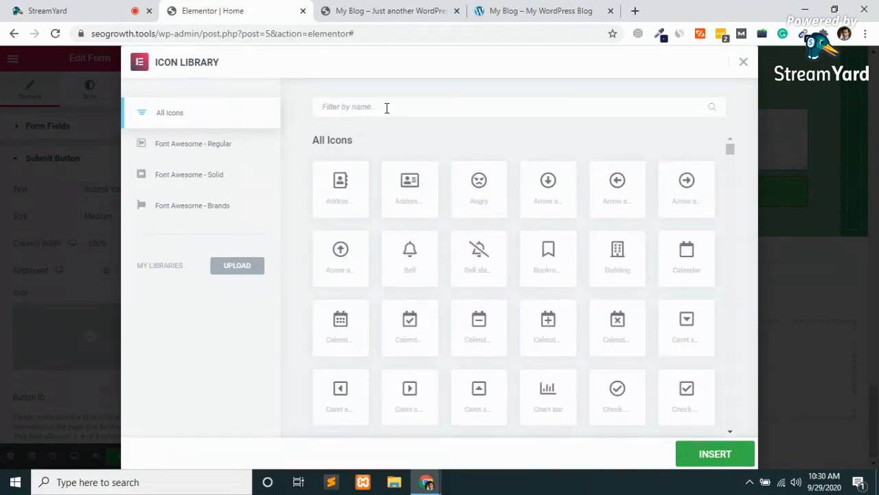
type("send")
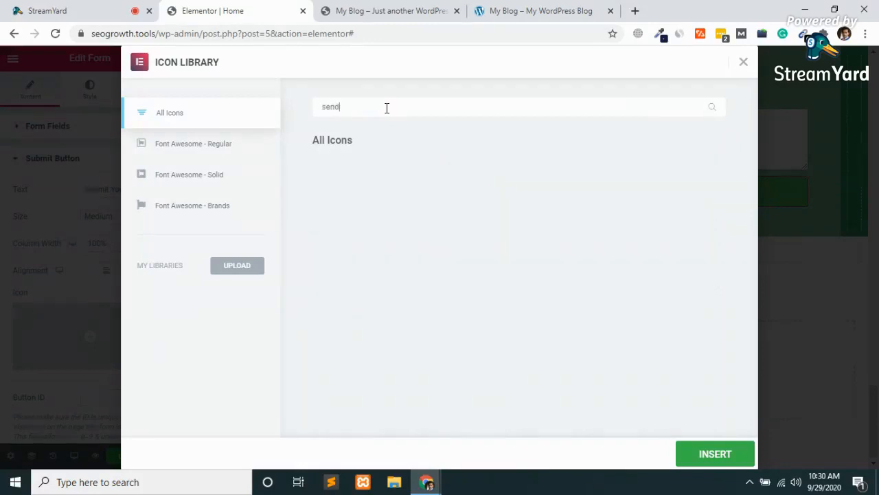
key("BackSpace")
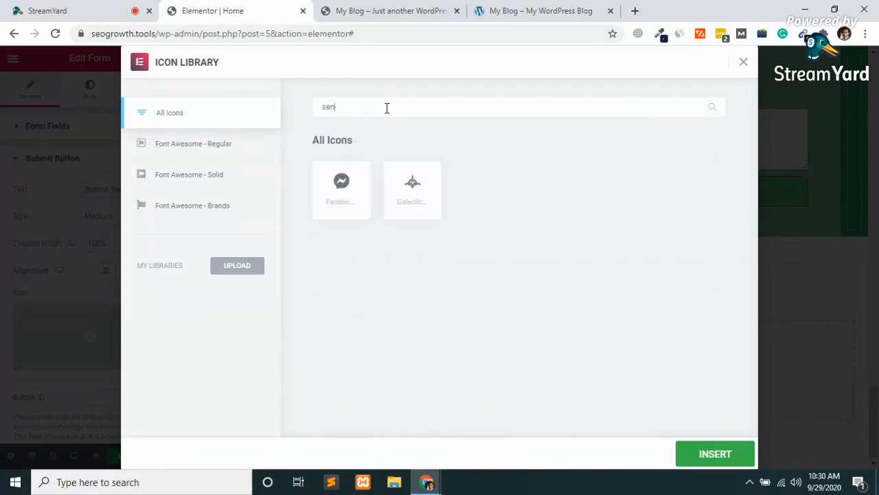
key("BackSpace")
key("BackSpace")
key("BackSpace")
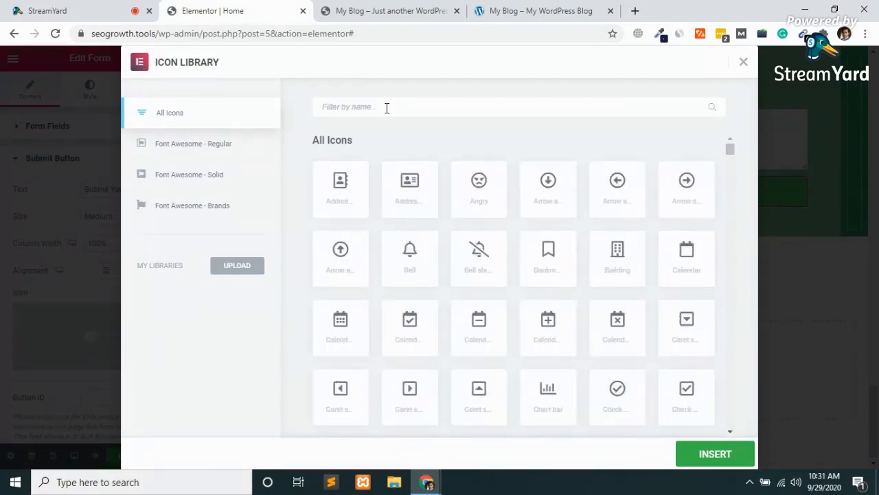
Filter the icons by "co" and insert the outlined comment bubble with three dots as the submit button's icon.
type("conta")
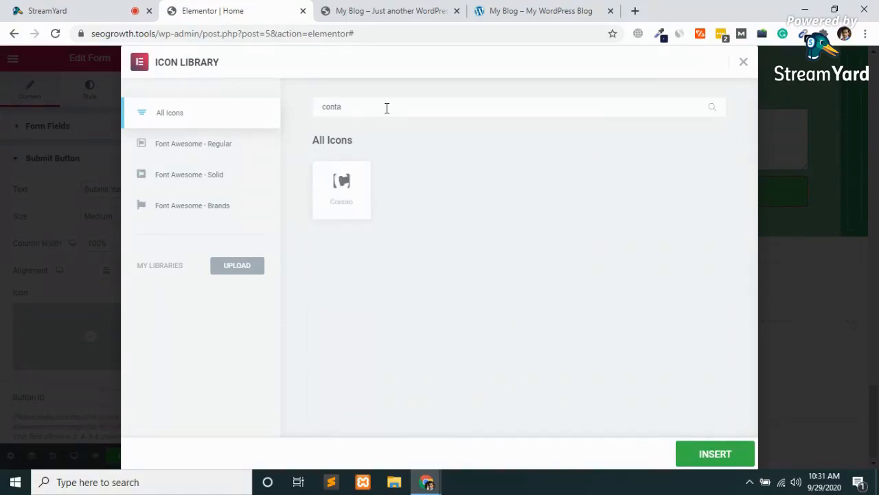
key("BackSpace")
key("BackSpace")
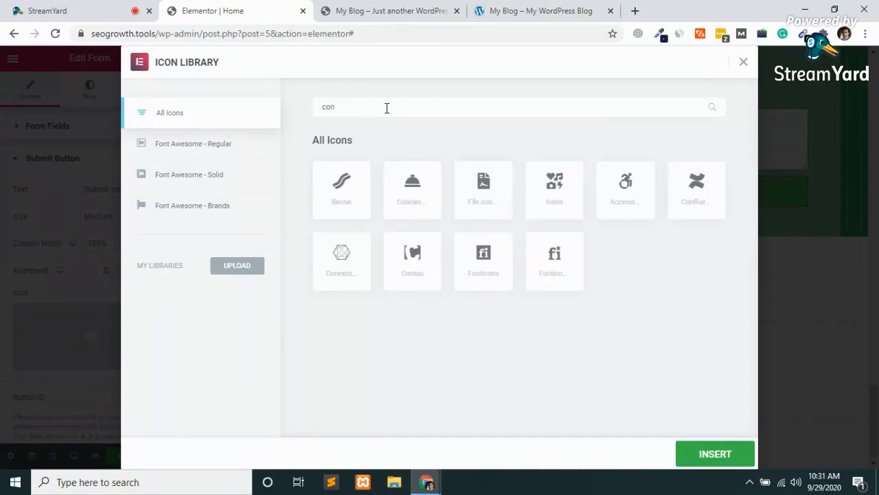
key("BackSpace")
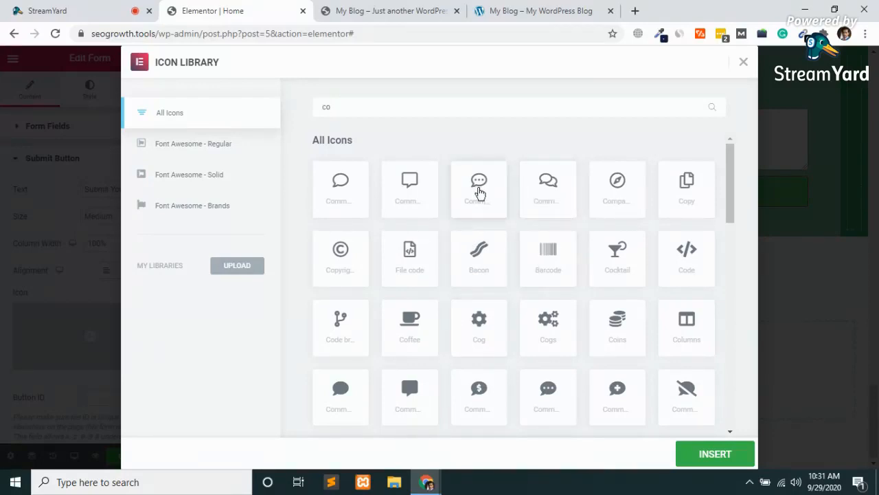
left_click(477, 190)
left_click(704, 450)
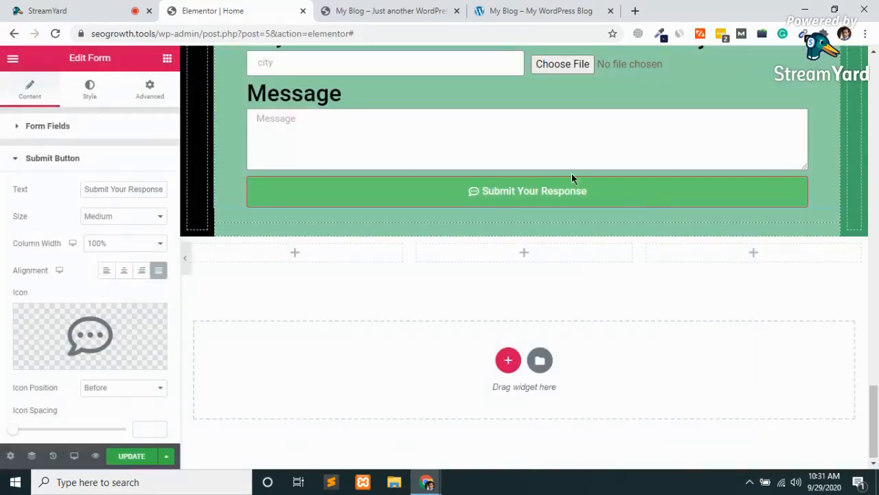
Set the submit button's icon position to After and its icon spacing to 7.
scroll(51, 299, "down", 3)
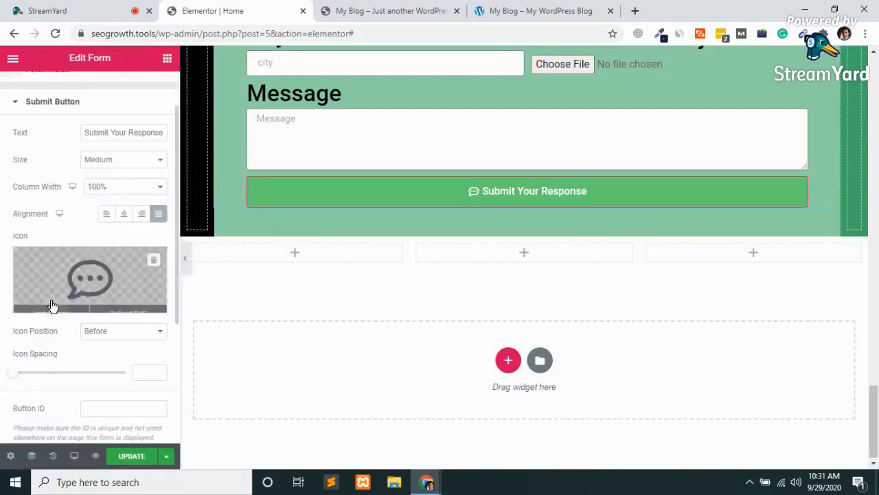
left_click(124, 291)
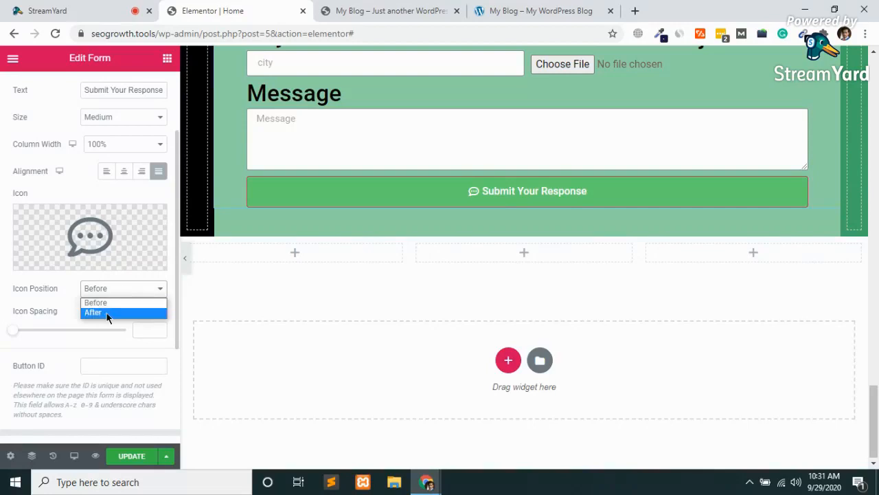
left_click(107, 315)
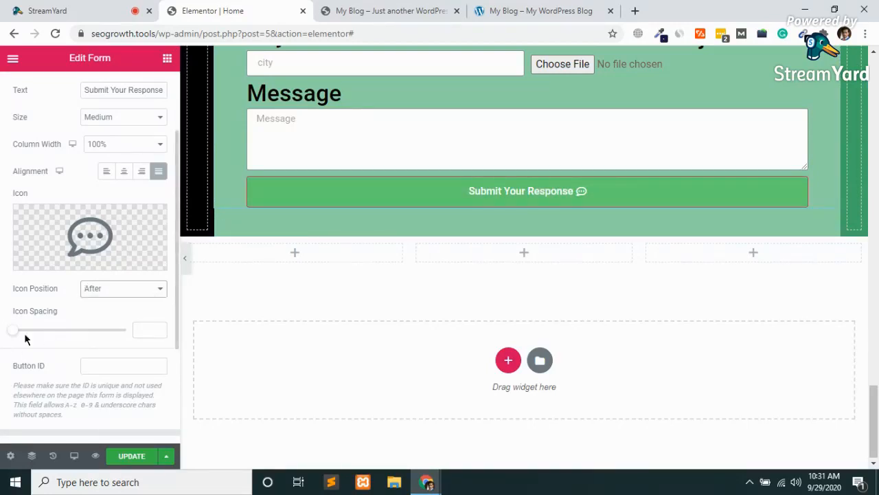
left_click_drag(16, 334, 37, 335)
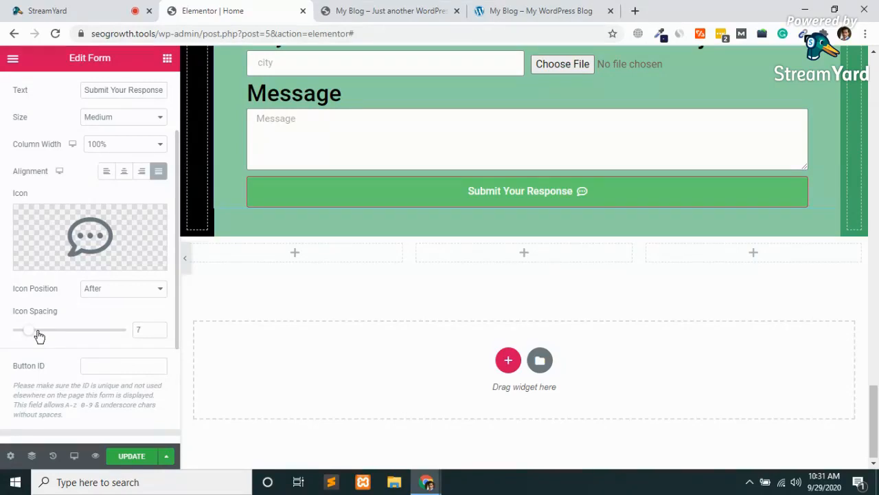
Open the form's Email settings and review the recipient address, sender, reply-to, copy and metadata options.
scroll(39, 336, "down", 3)
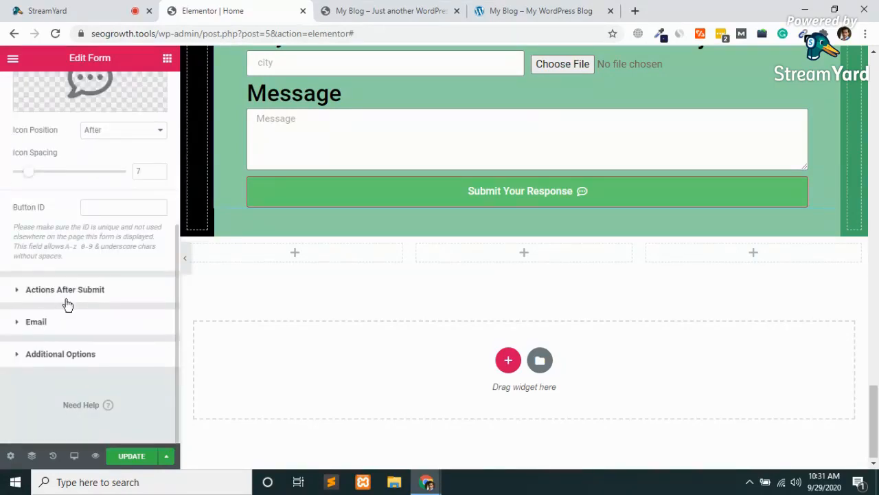
left_click(29, 323)
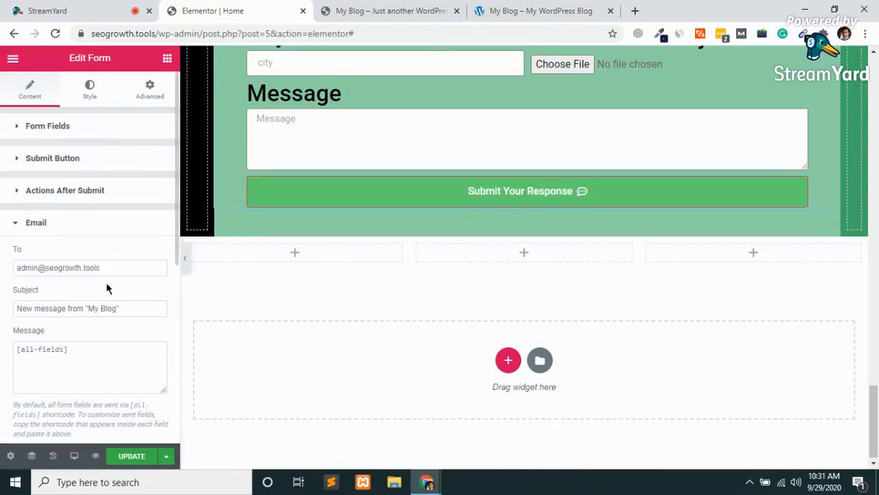
left_click_drag(113, 269, 2, 275)
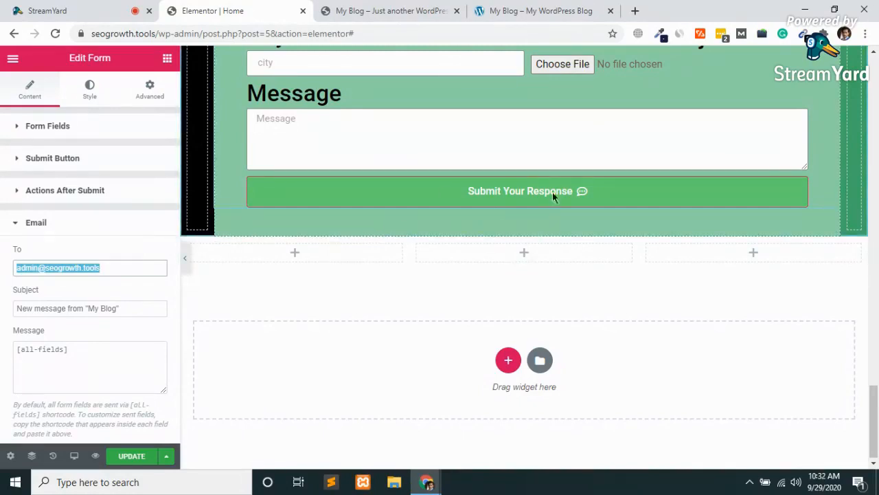
scroll(267, 246, "up", 1)
scroll(266, 246, "up", 2)
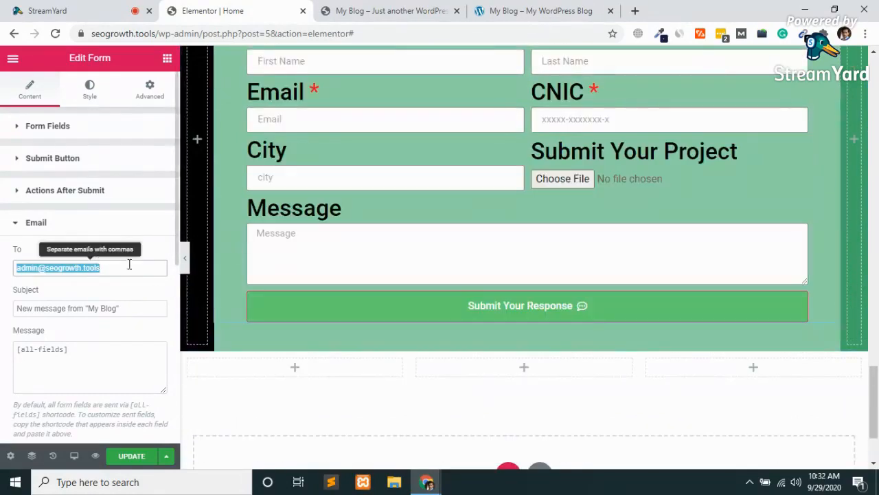
scroll(103, 268, "down", 4)
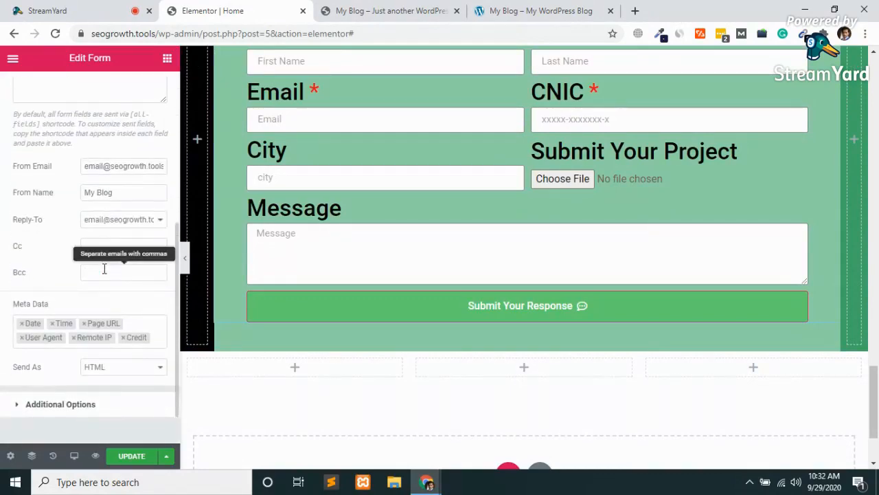
scroll(104, 268, "up", 4)
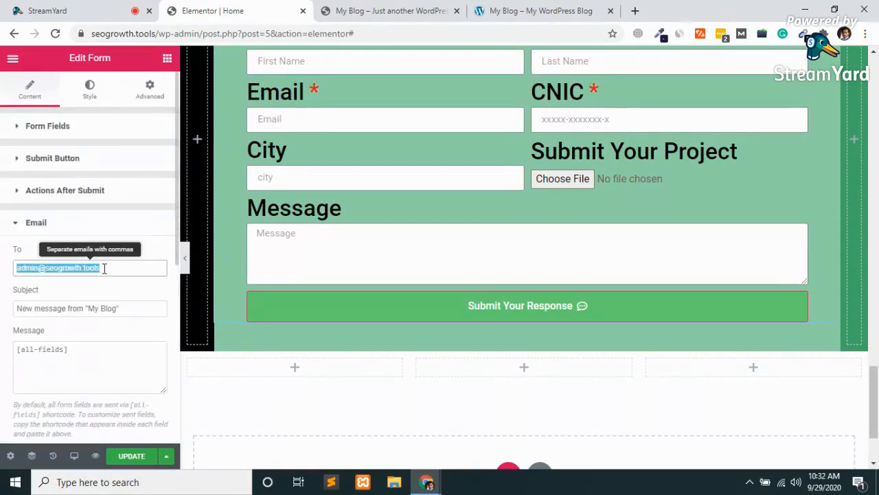
Update the page to save the submit button changes, and switch to the live site once it is saved.
left_click(133, 459)
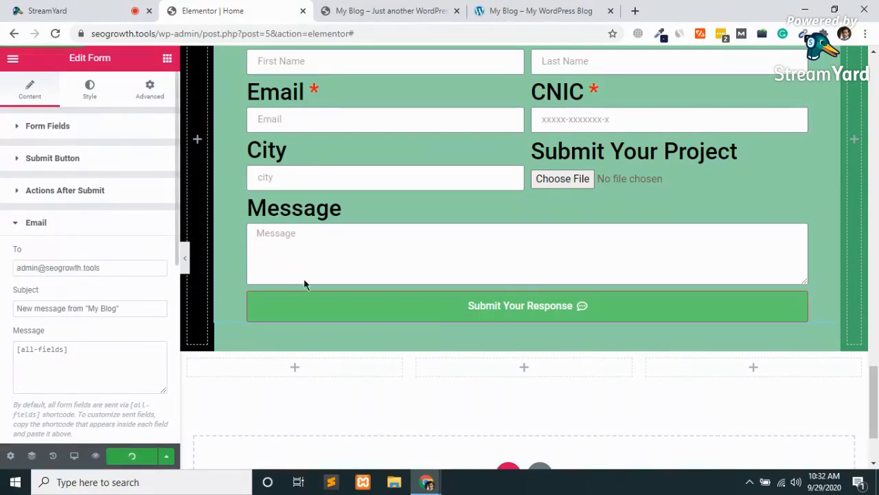
scroll(438, 255, "up", 4)
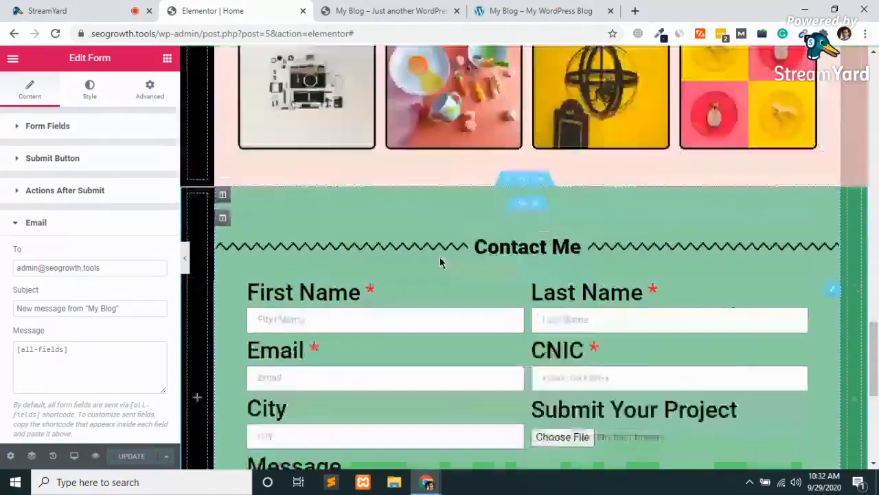
scroll(440, 257, "up", 2)
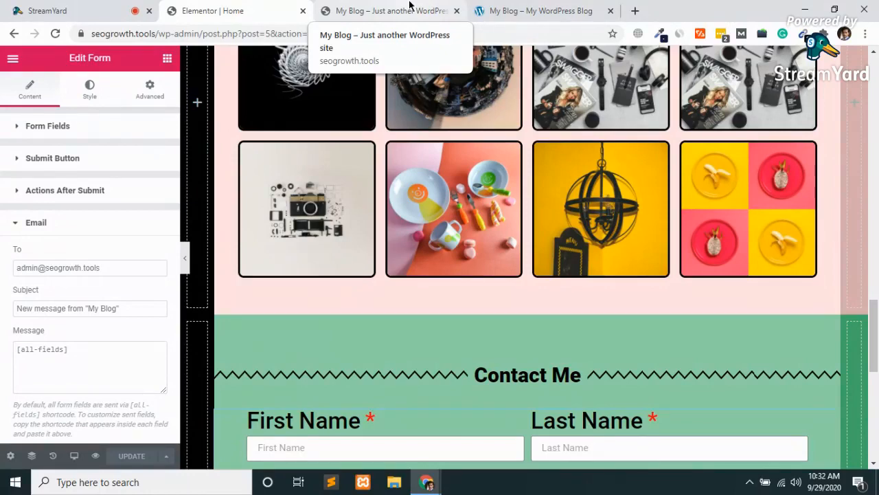
left_click(409, 8)
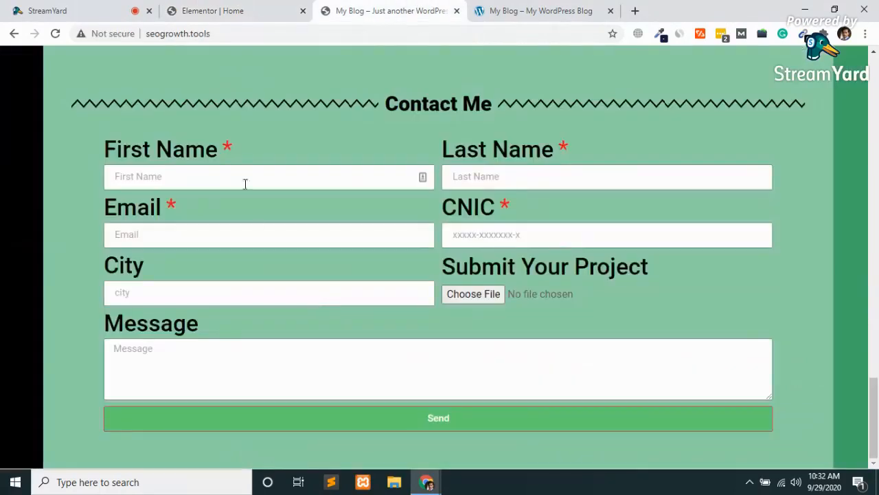
Reload the live page to check the submit button's text and icon, and return to the hero section in the Elementor editor.
left_click(53, 34)
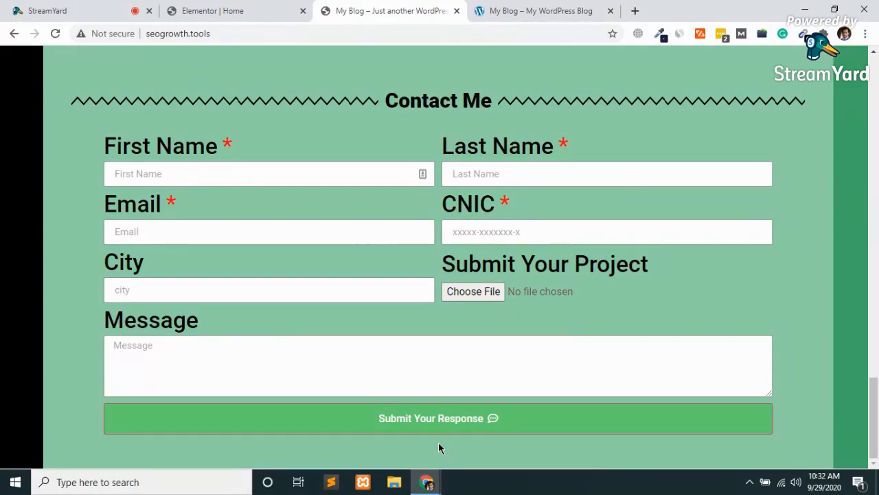
left_click(230, 7)
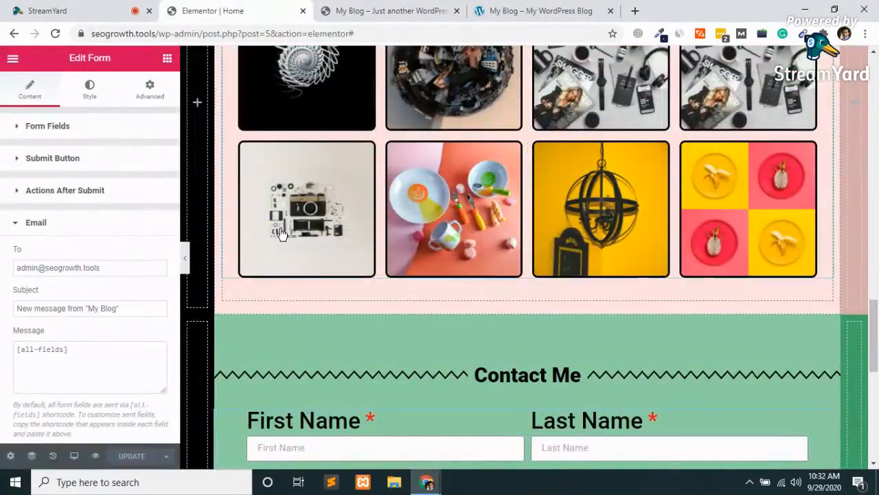
scroll(280, 234, "up", 5)
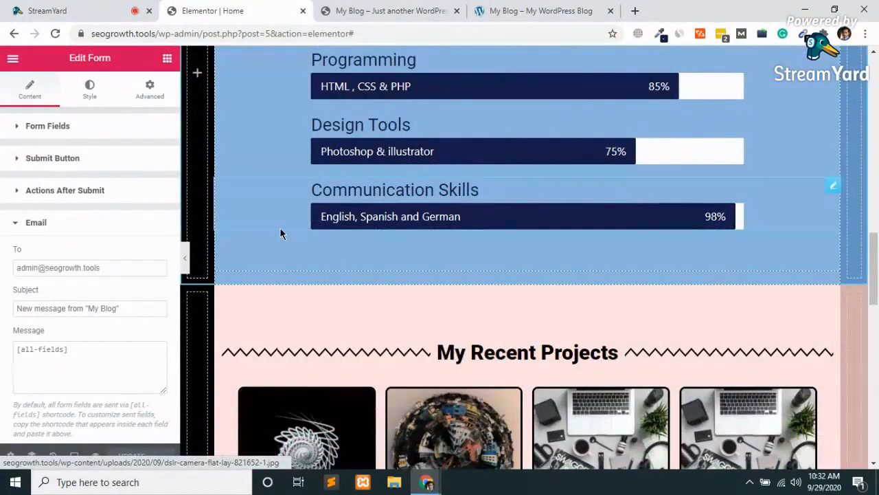
scroll(280, 234, "up", 4)
scroll(280, 233, "up", 8)
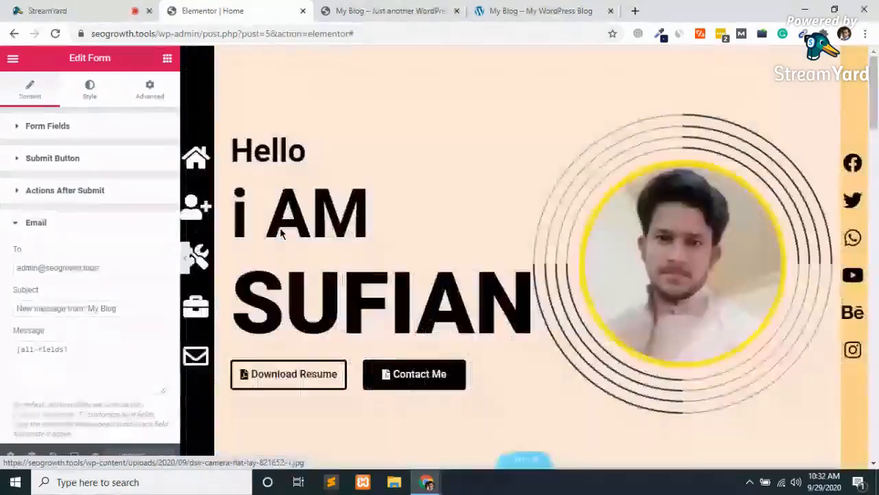
Switch to the live site, reload it, and review every section from the hero down to the Contact Me form.
left_click(353, 10)
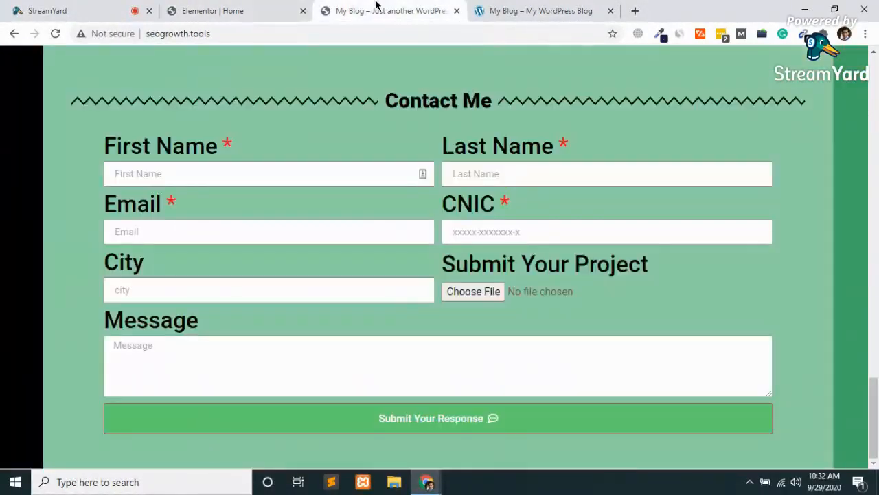
scroll(243, 167, "up", 10)
scroll(245, 166, "up", 10)
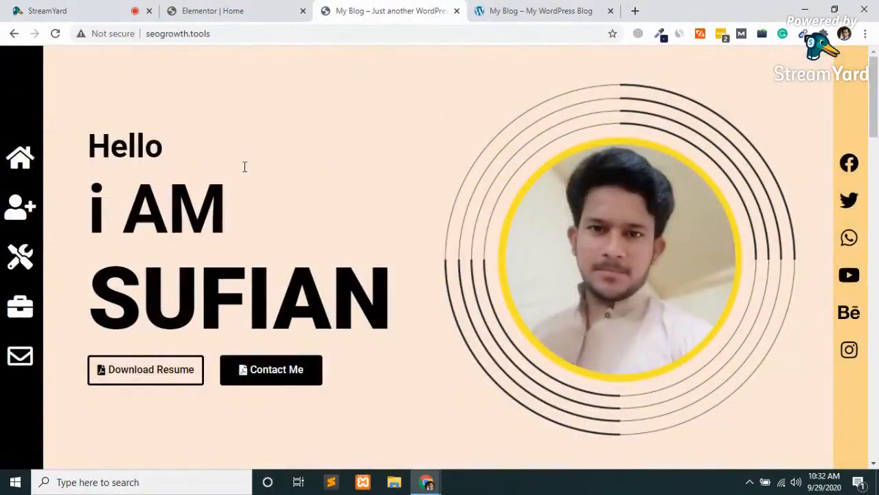
key("F5")
scroll(282, 277, "down", 5)
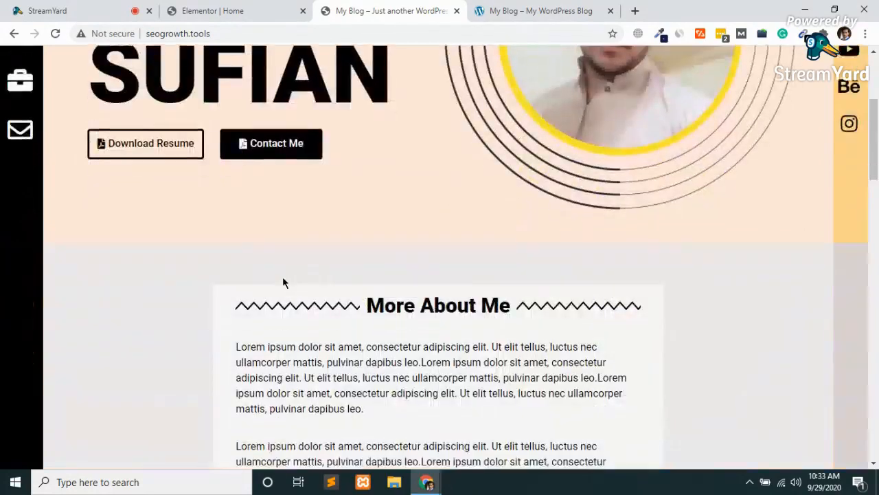
scroll(283, 281, "down", 2)
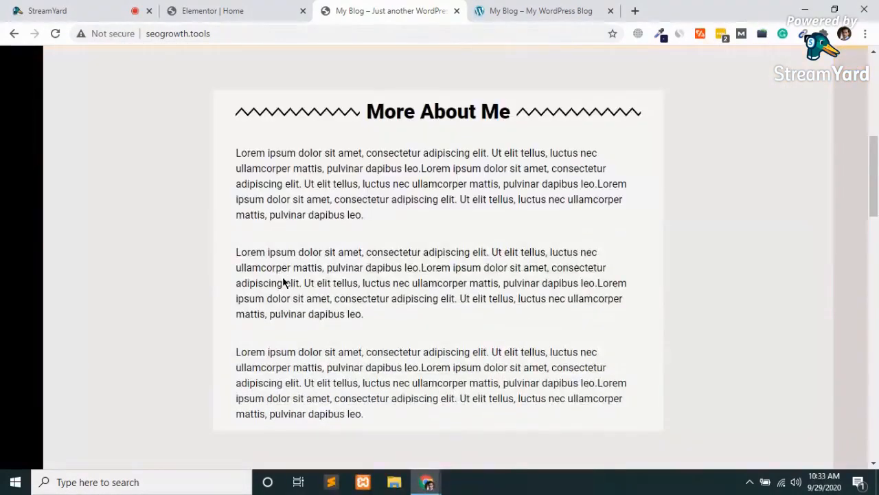
scroll(283, 282, "down", 10)
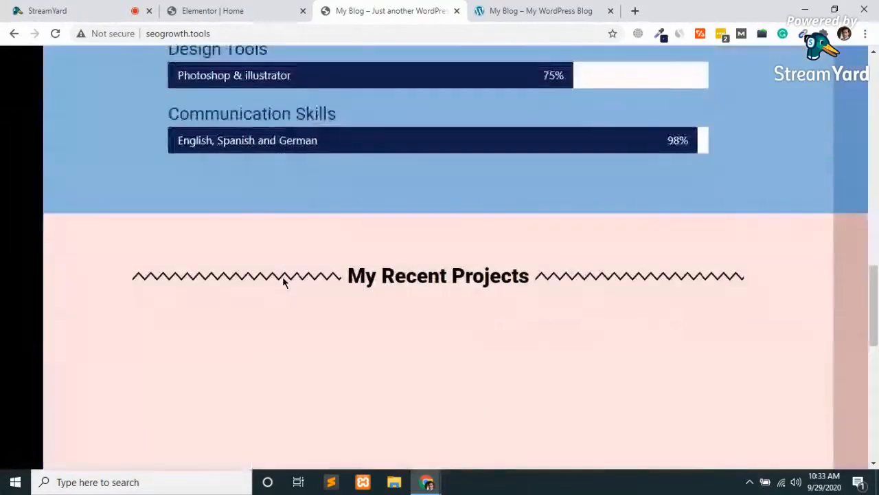
scroll(283, 280, "down", 8)
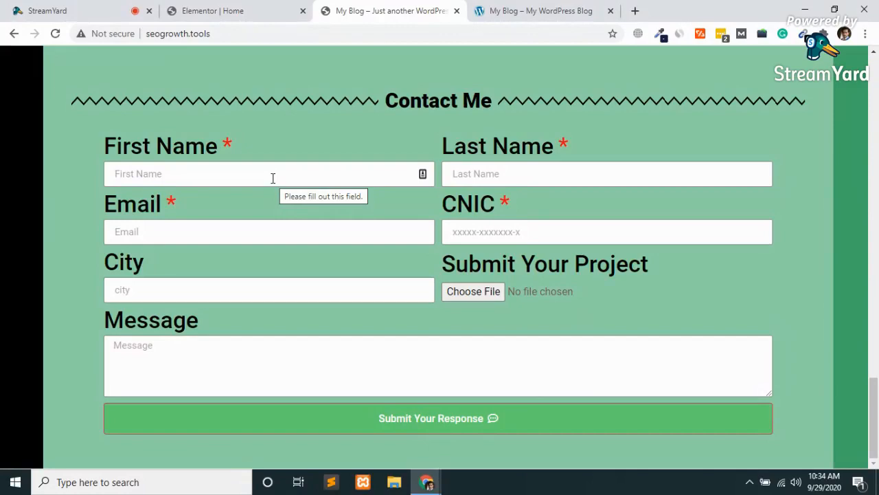
Examine how the live page's sidebar icons relate to its hero, skills and contact sections.
scroll(453, 201, "up", 10)
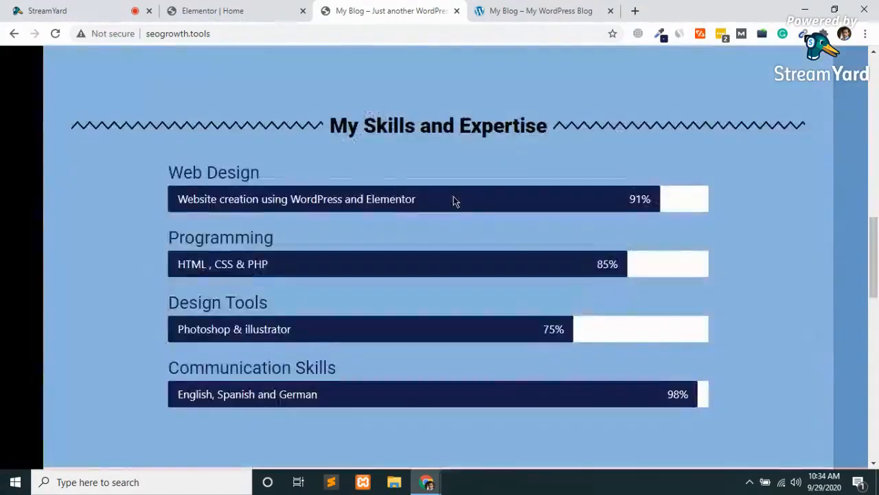
scroll(453, 201, "up", 10)
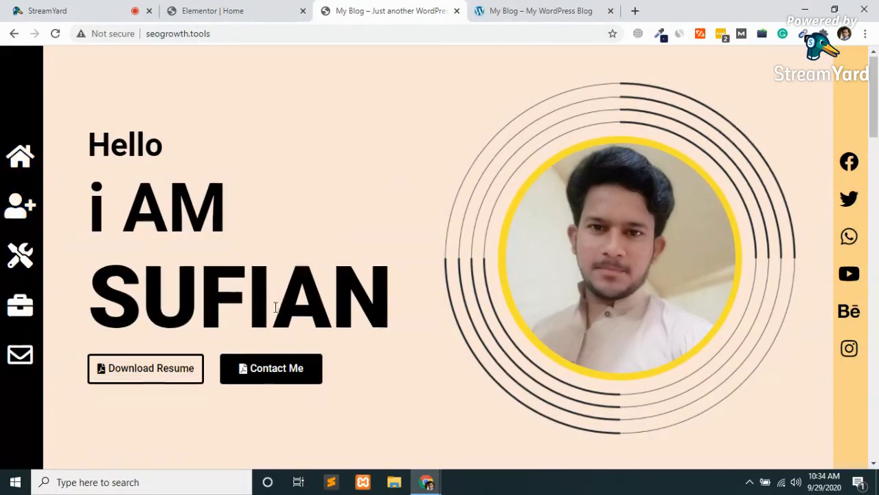
scroll(267, 295, "down", 3)
scroll(447, 364, "up", 3)
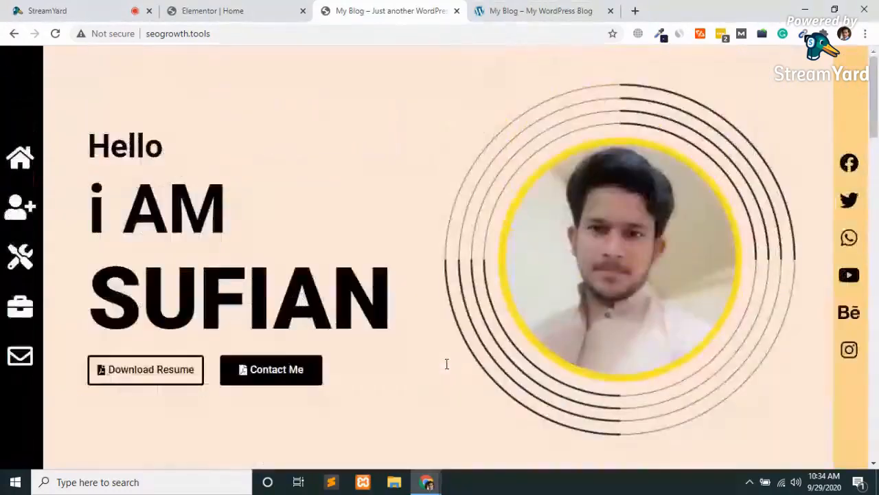
left_click(23, 264)
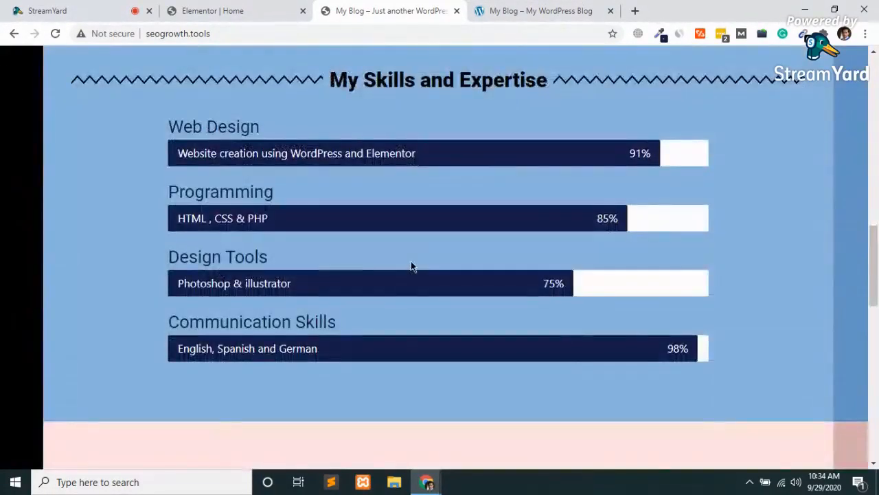
scroll(410, 267, "up", 3)
scroll(411, 266, "down", 15)
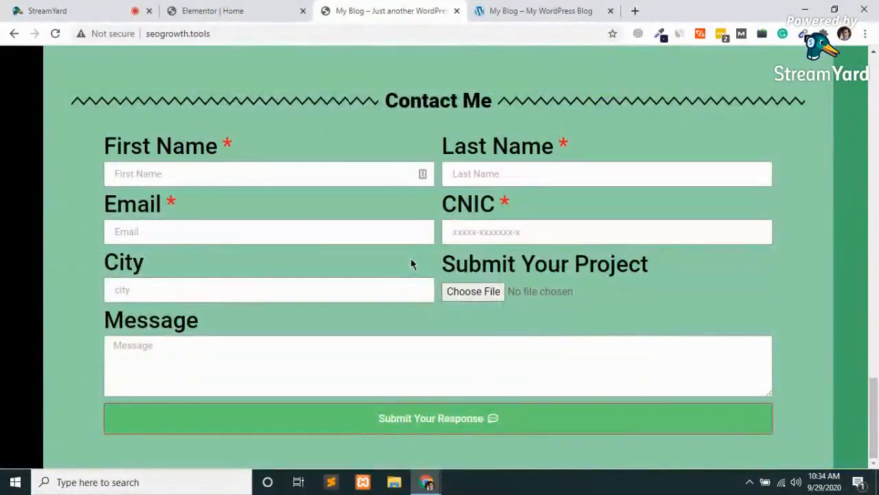
scroll(411, 266, "up", 15)
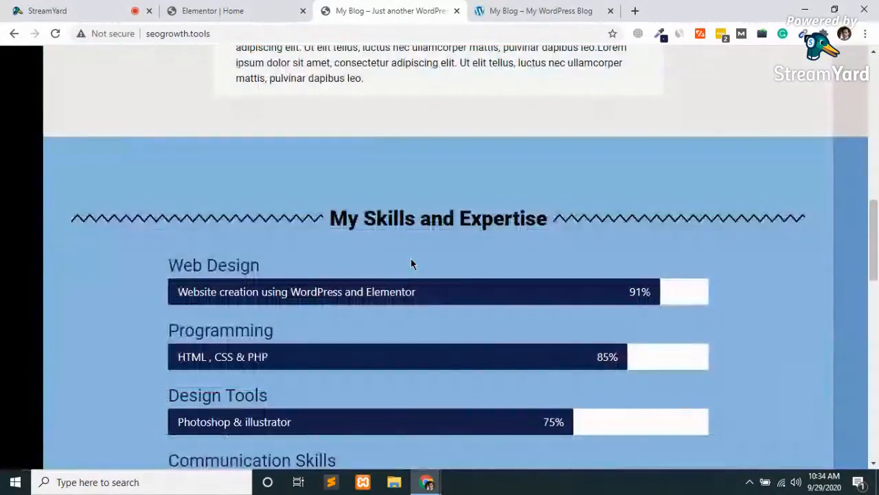
scroll(411, 258, "up", 10)
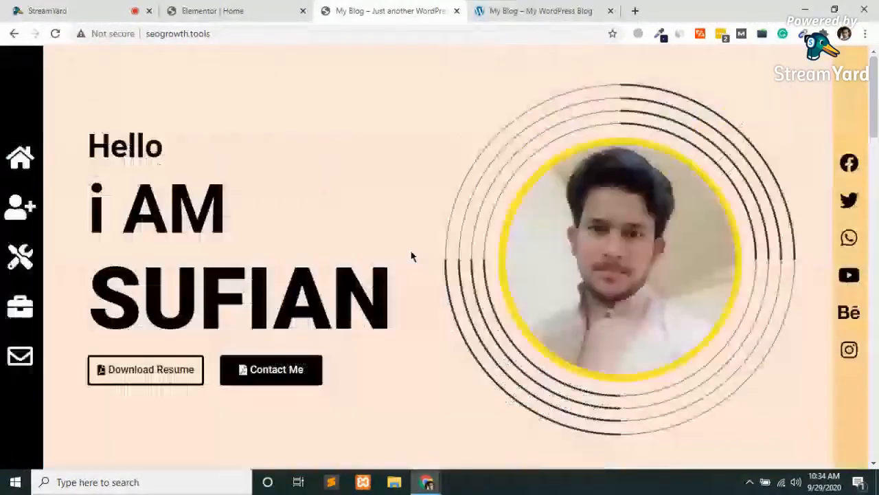
Return to the Elementor editor and open the hero section's settings.
key("ctrl+shift+Tab")
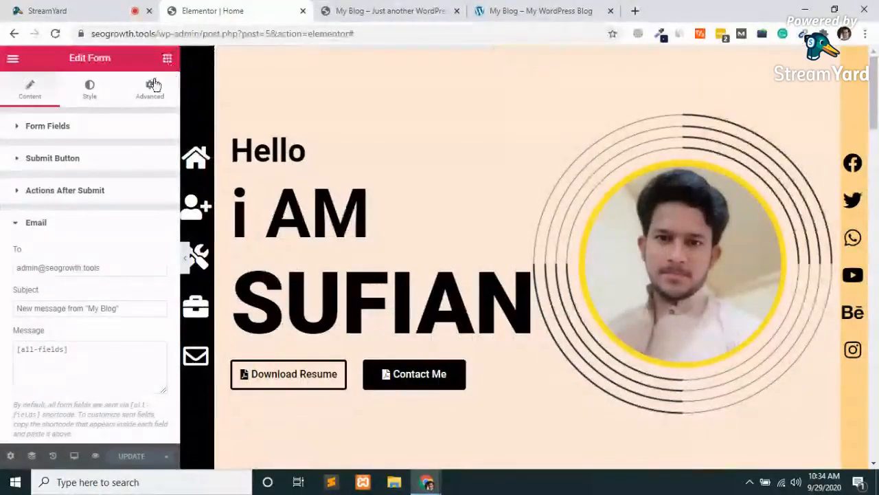
left_click(167, 59)
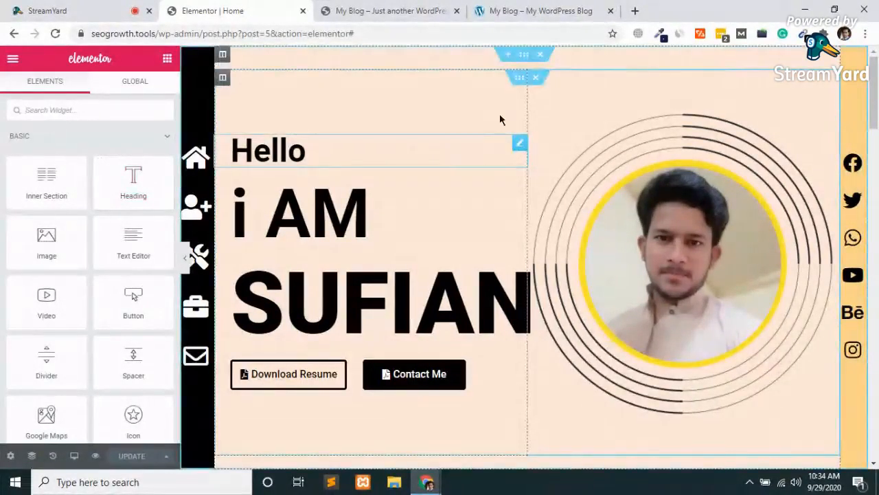
scroll(503, 97, "down", 1)
scroll(503, 96, "down", 3)
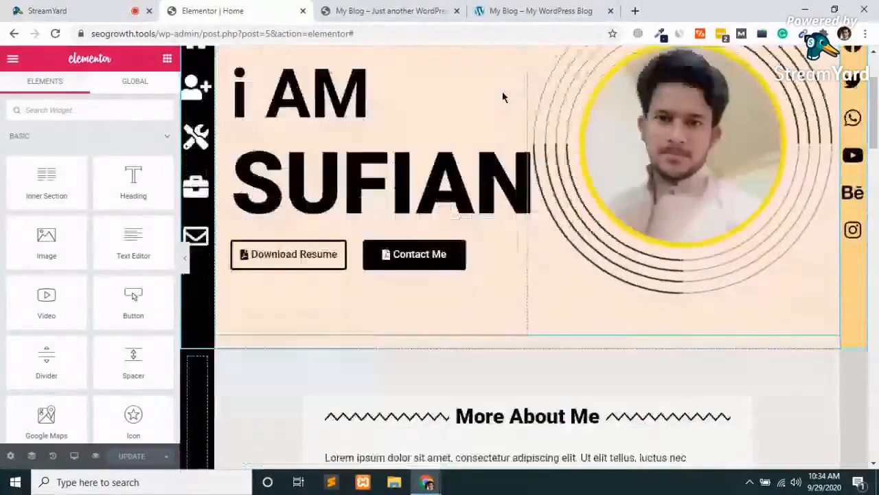
scroll(503, 96, "up", 4)
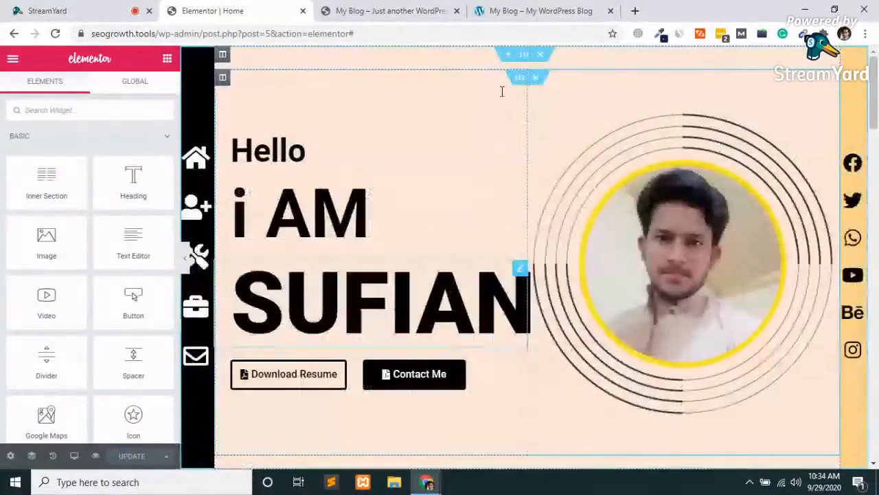
left_click(524, 55)
right_click(525, 60)
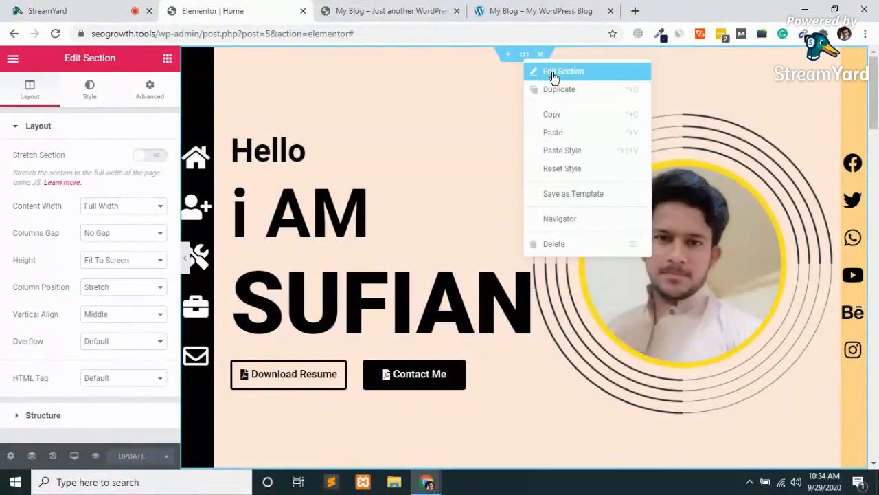
left_click(554, 73)
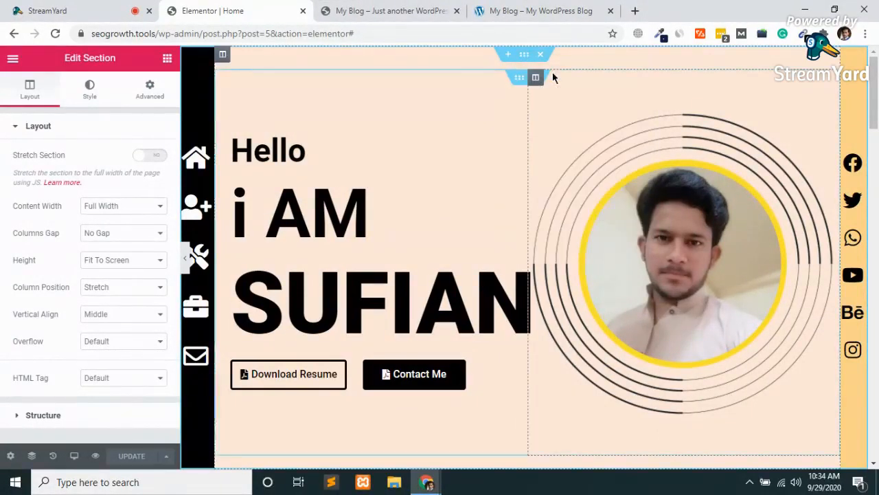
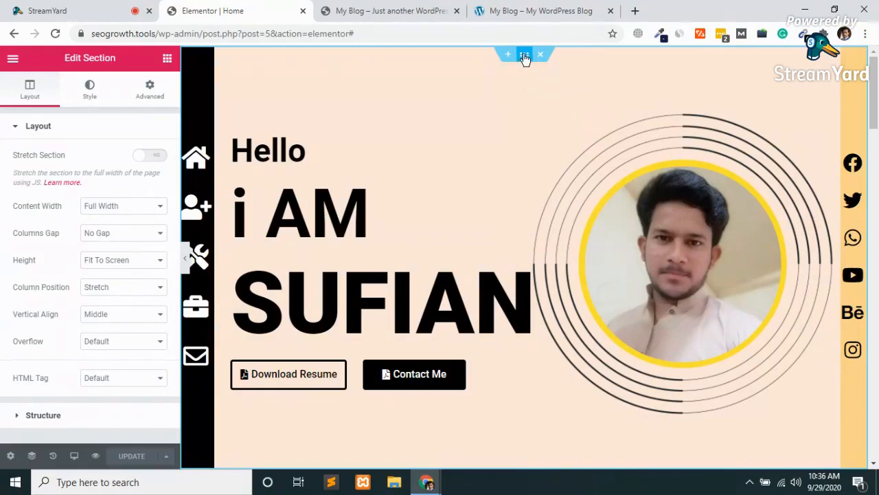
Set the hero section's CSS ID to "main" in its advanced settings.
right_click(524, 59)
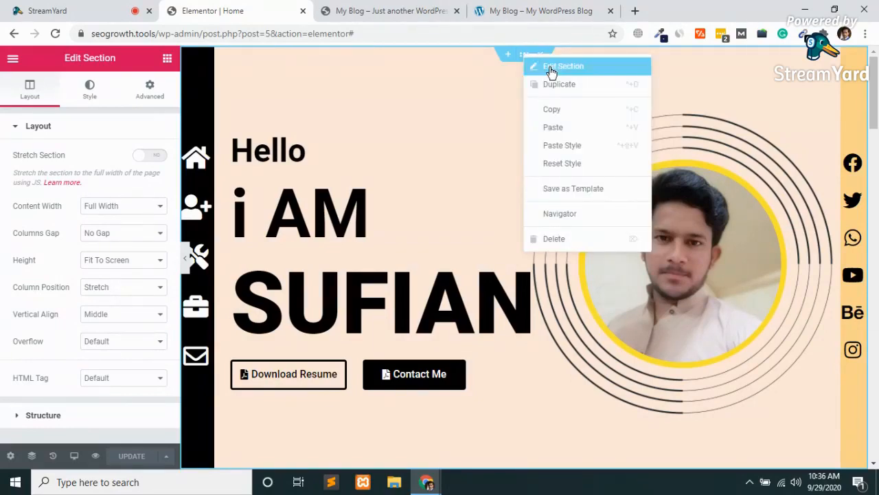
left_click(552, 67)
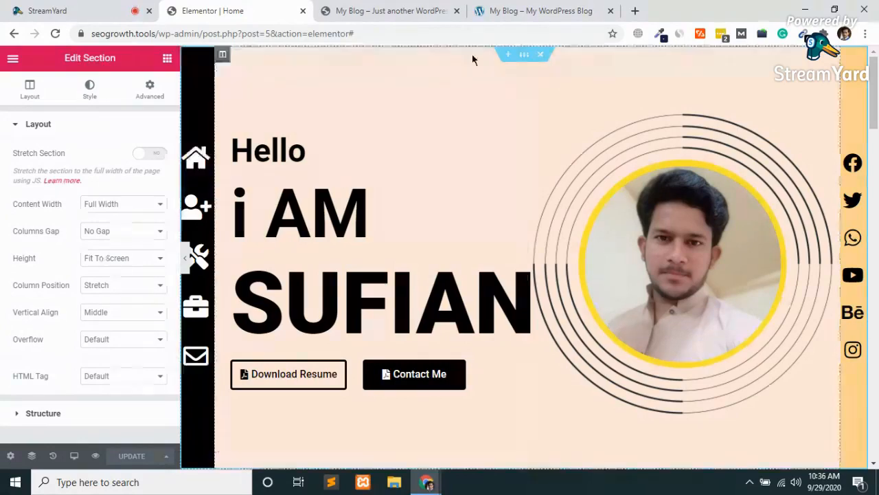
right_click(523, 60)
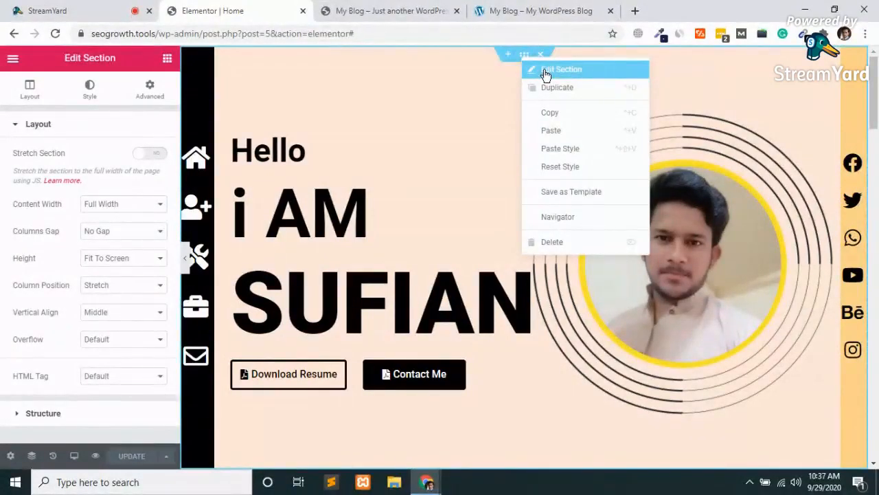
left_click(546, 71)
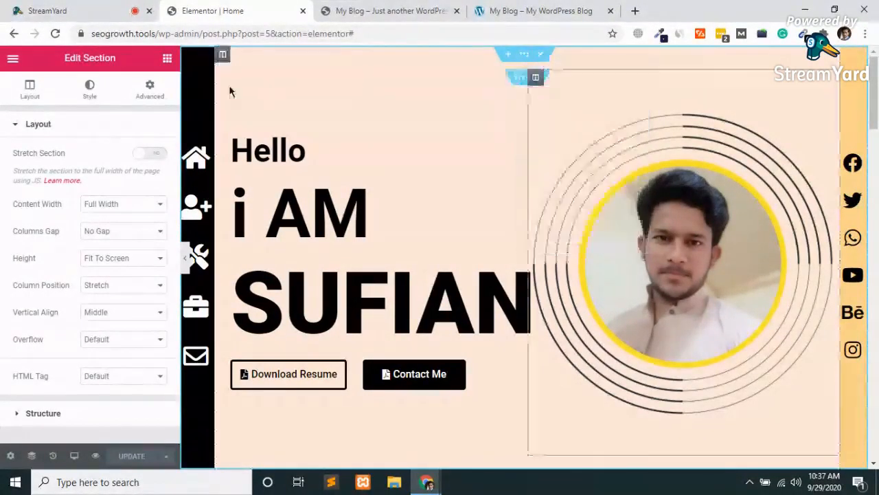
left_click(149, 87)
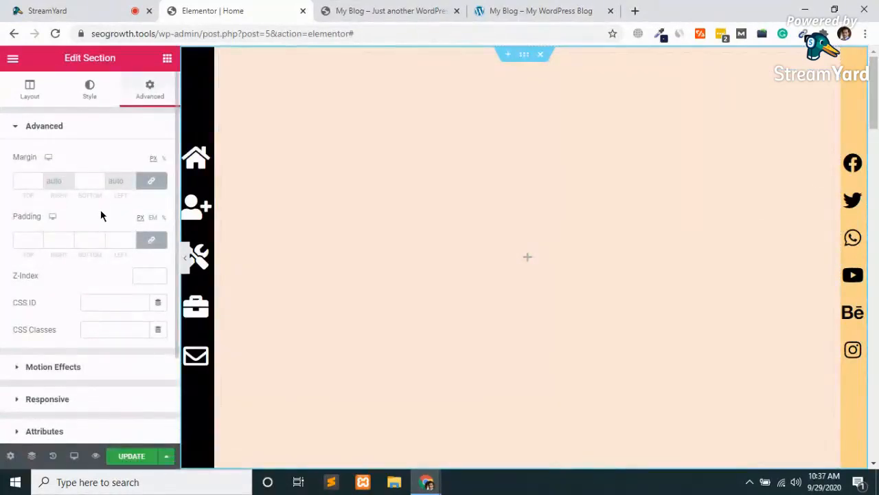
left_click(88, 302)
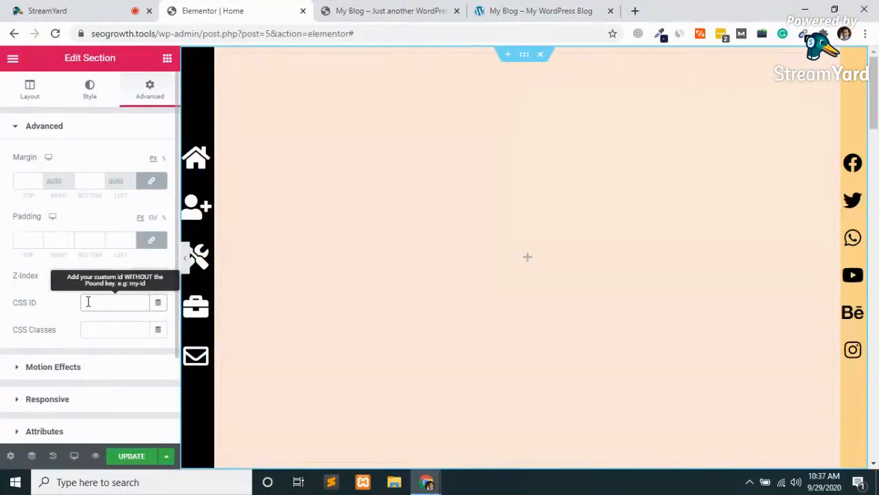
type("main")
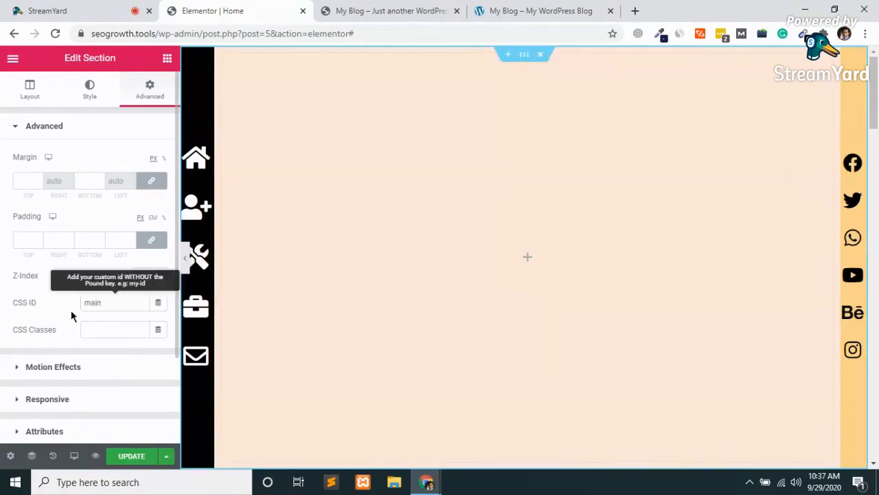
left_click(70, 310)
Set the More About Me section's CSS ID to "about" in its advanced settings.
scroll(576, 174, "down", 4)
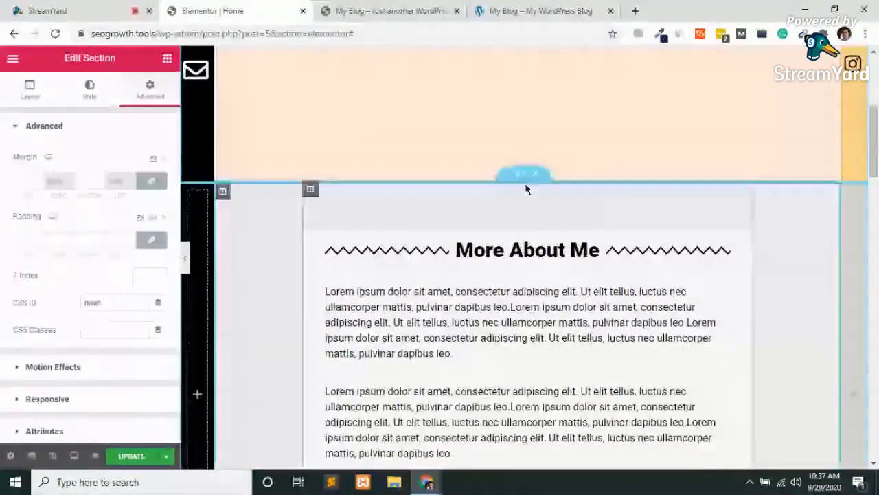
right_click(524, 179)
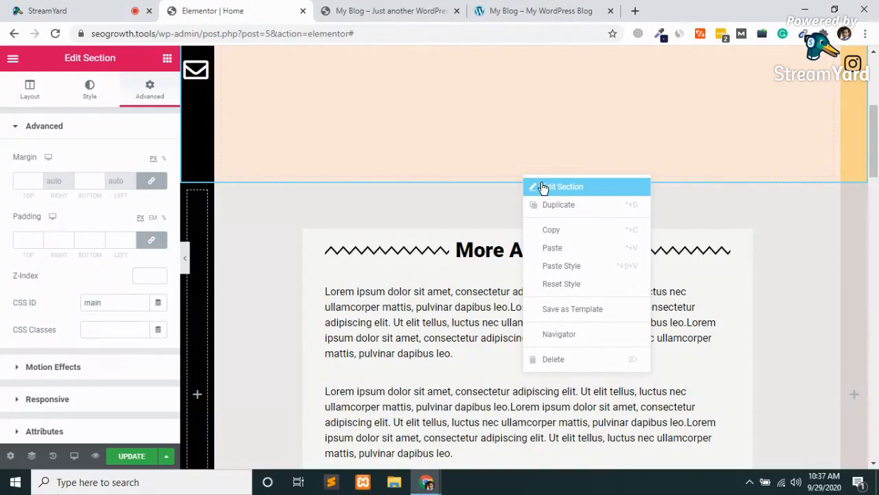
left_click(543, 187)
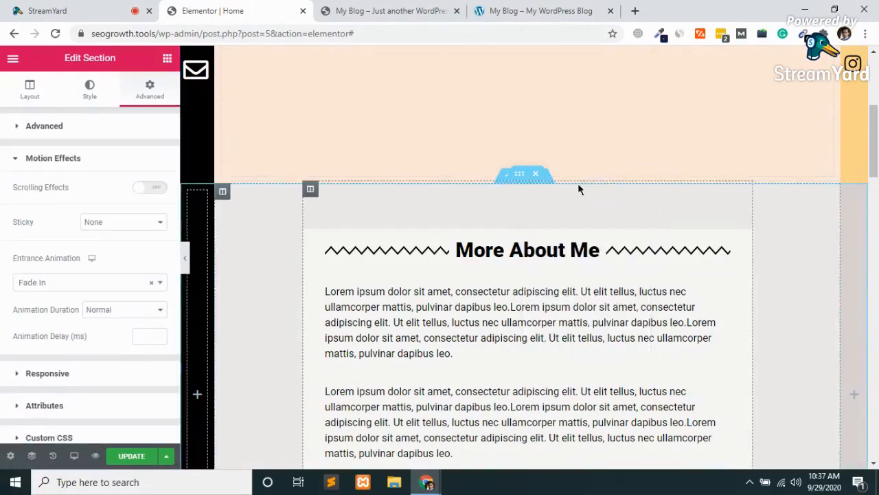
scroll(92, 276, "down", 3)
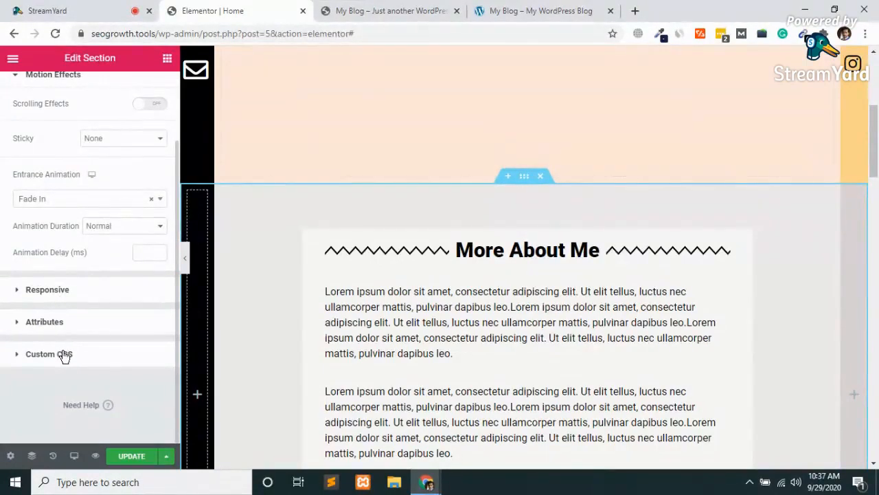
left_click(64, 354)
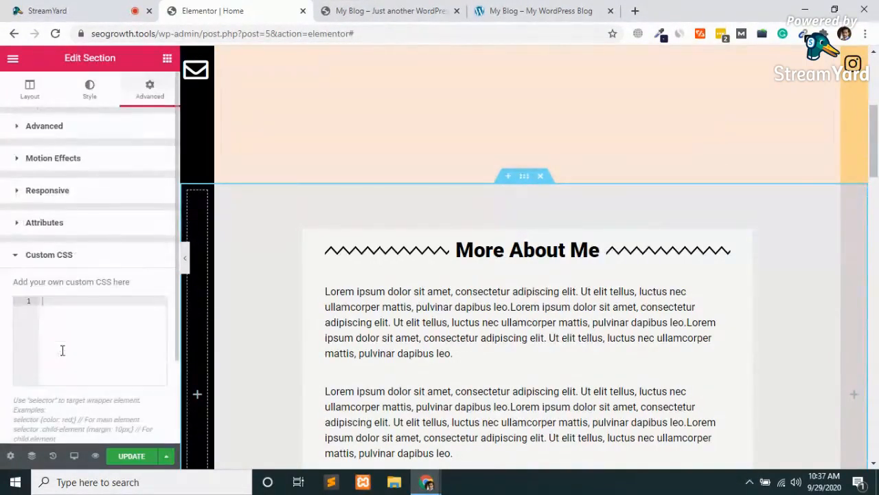
left_click(53, 130)
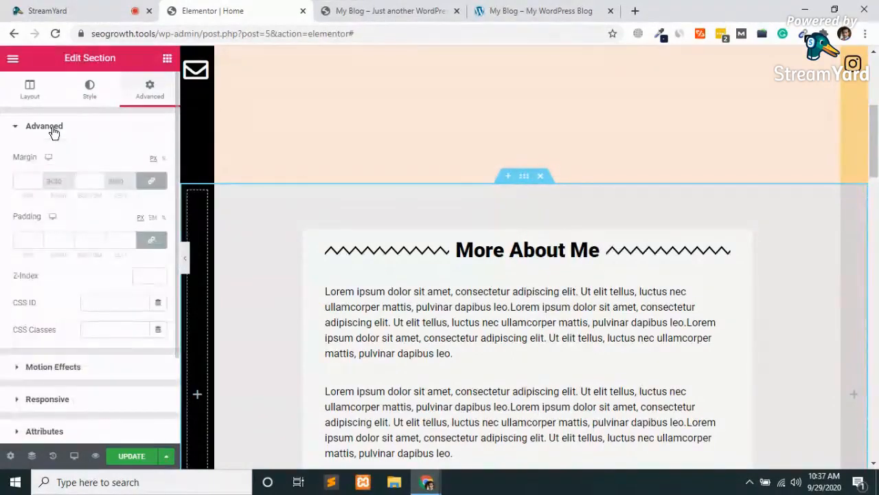
left_click(115, 300)
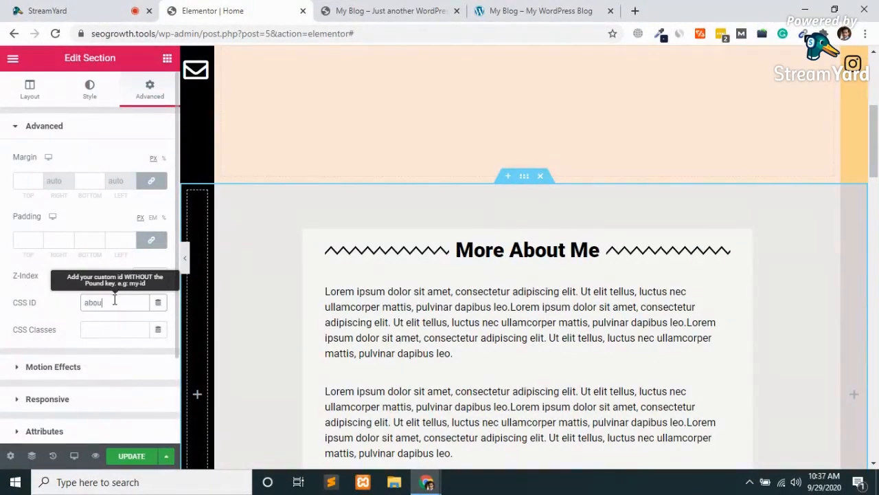
left_click(72, 322)
Set the My Skills and Expertise section's CSS ID to "skills" in its advanced settings.
scroll(401, 289, "down", 6)
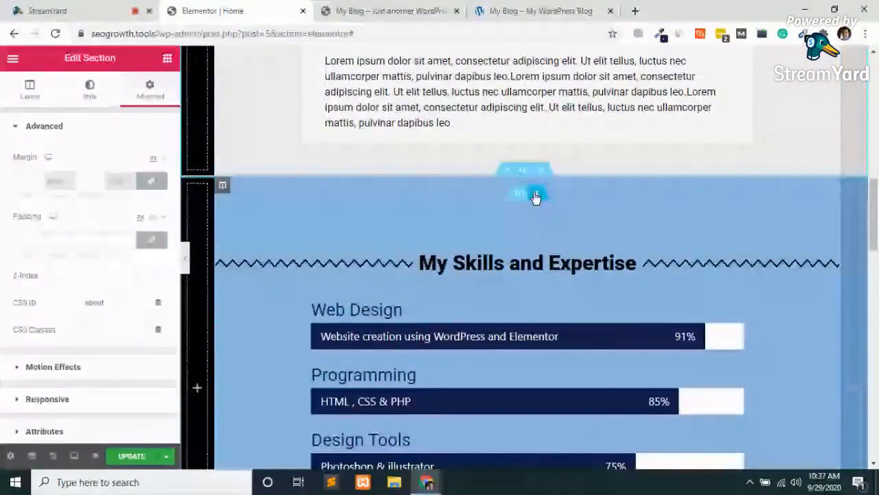
left_click(527, 176)
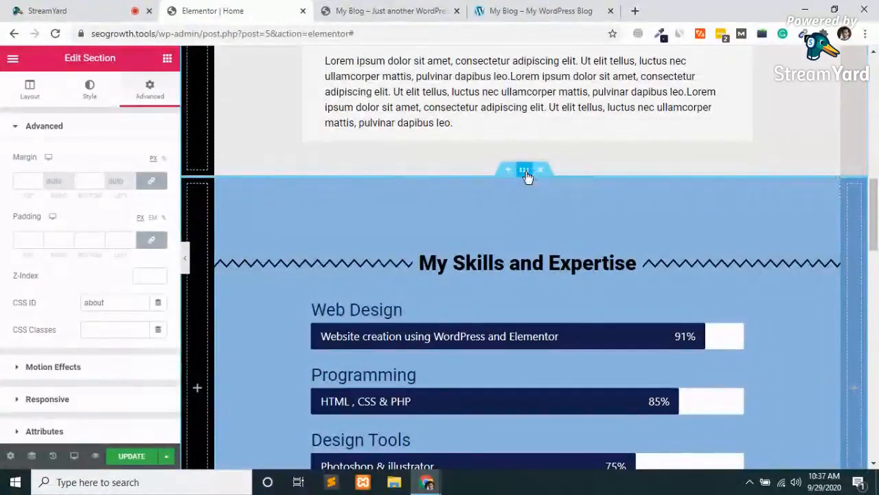
right_click(526, 171)
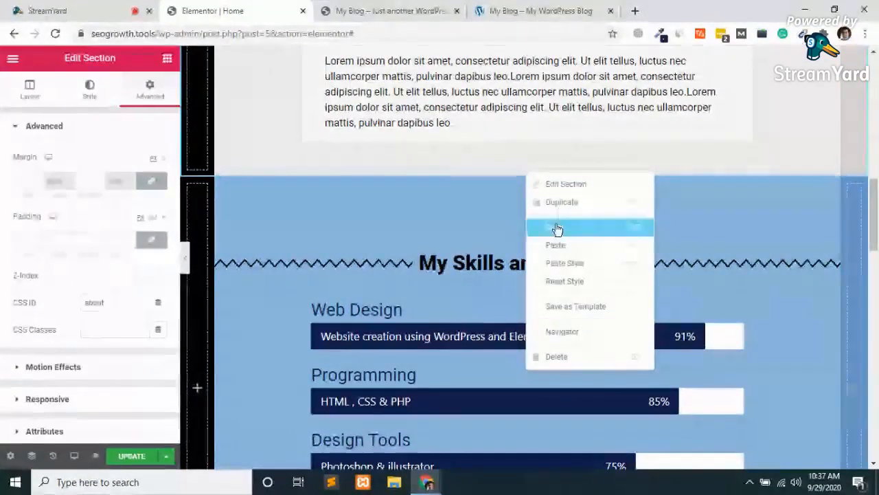
left_click(299, 221)
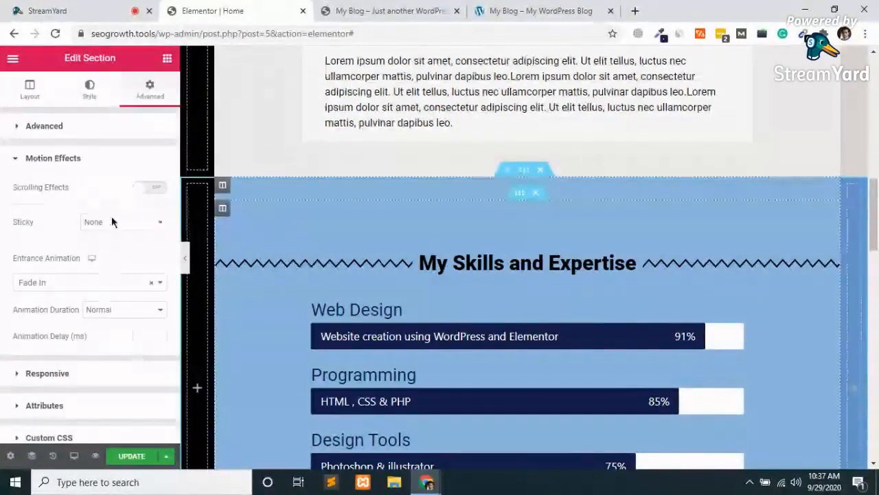
left_click(69, 128)
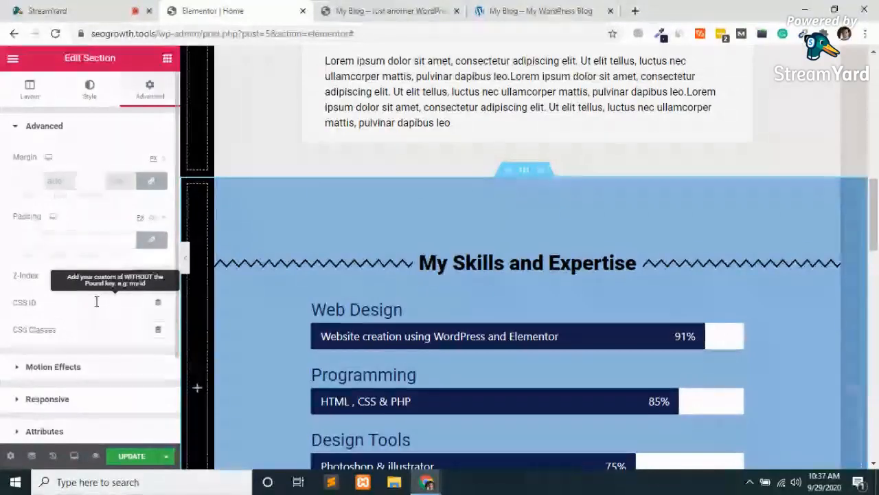
left_click(96, 302)
type("sk")
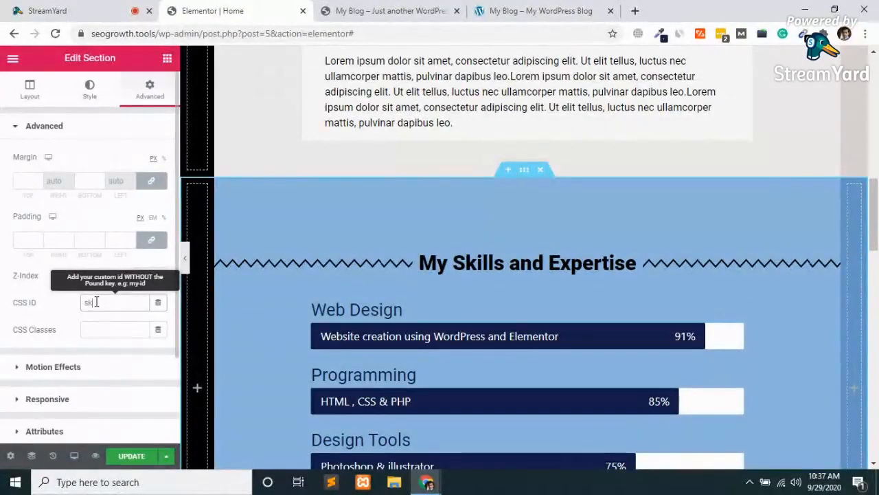
type("ills")
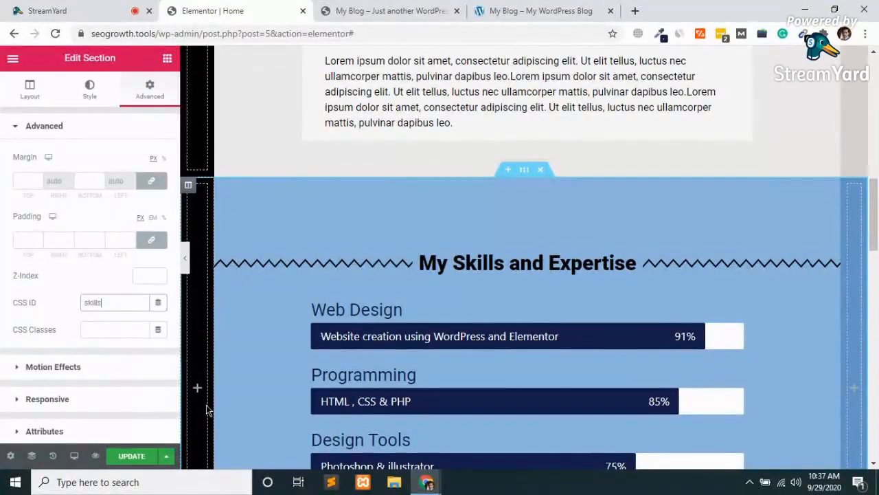
Set the My Recent Projects section's CSS ID to "projects" in its advanced settings.
scroll(424, 308, "down", 6)
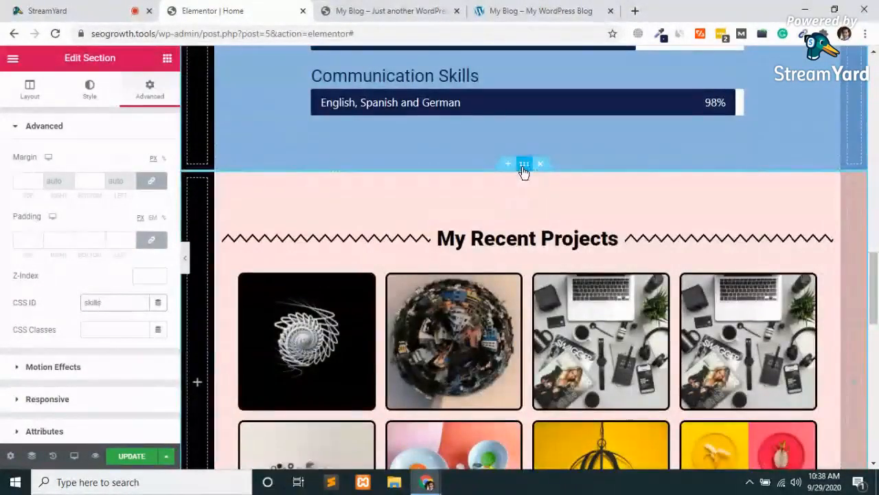
right_click(524, 166)
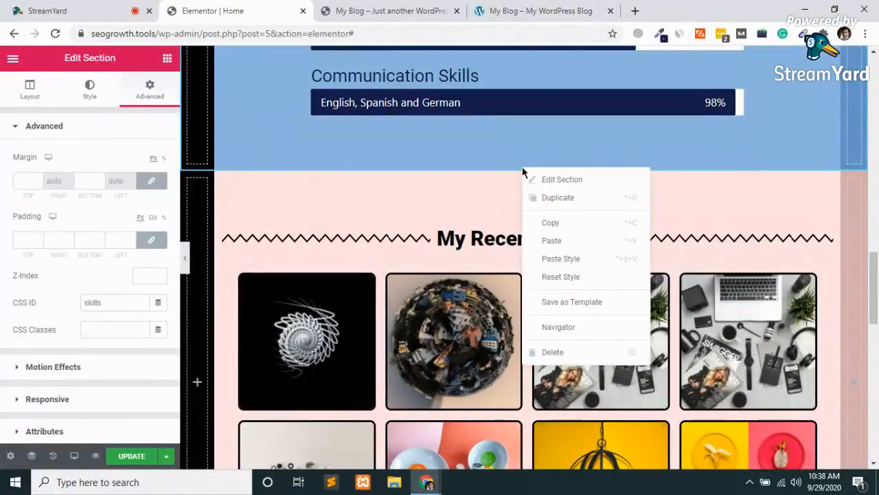
left_click(567, 181)
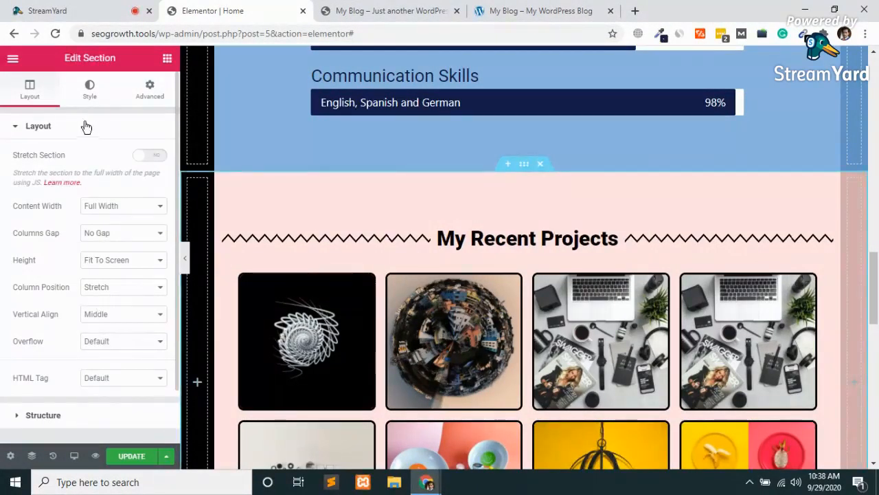
left_click(157, 98)
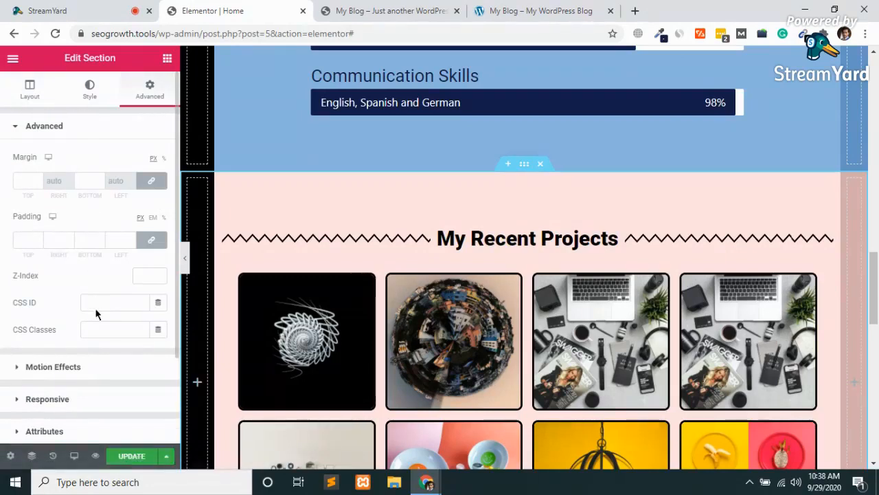
left_click(115, 305)
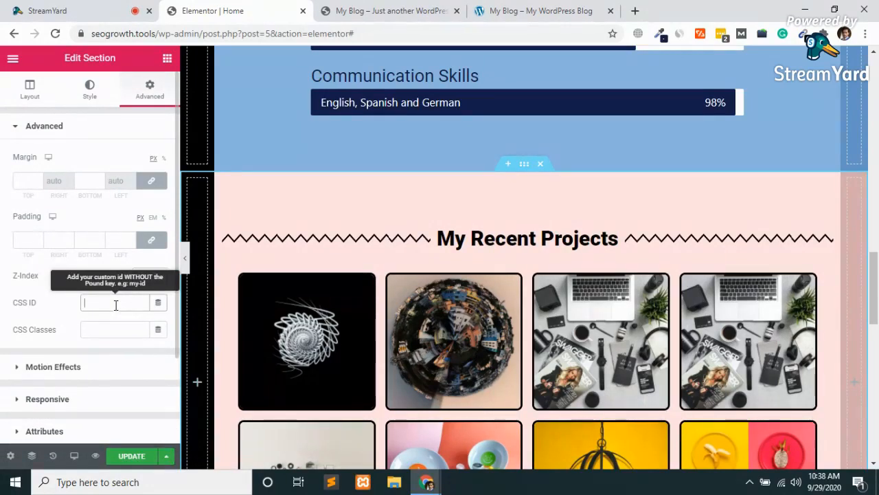
type("project")
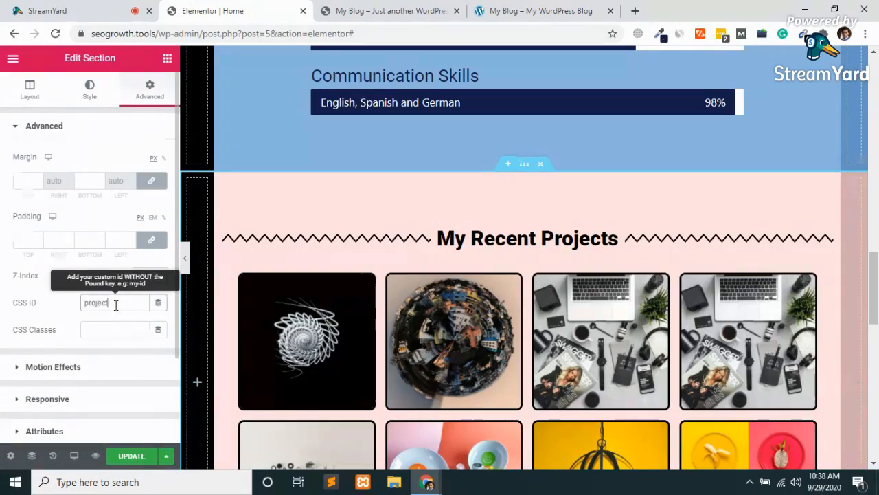
type("s")
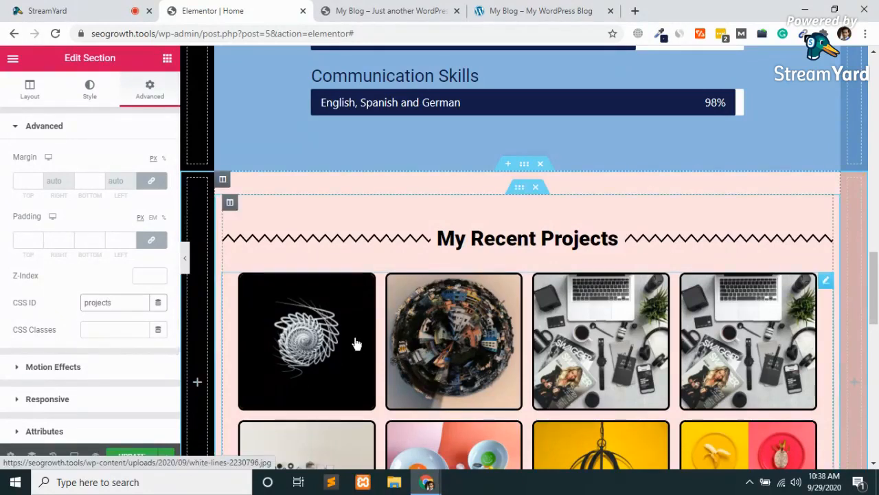
Set the Contact Me section's CSS ID to "contact" in its advanced settings and update the page.
scroll(356, 343, "down", 3)
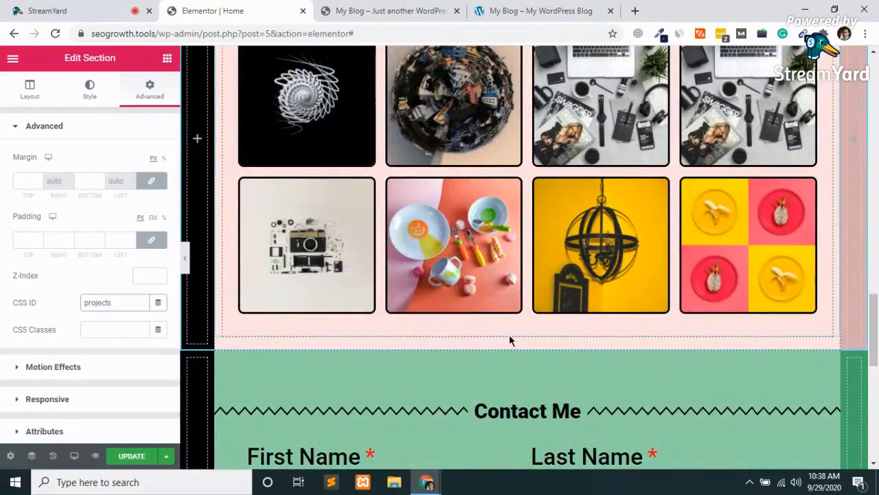
mouse_move(520, 346)
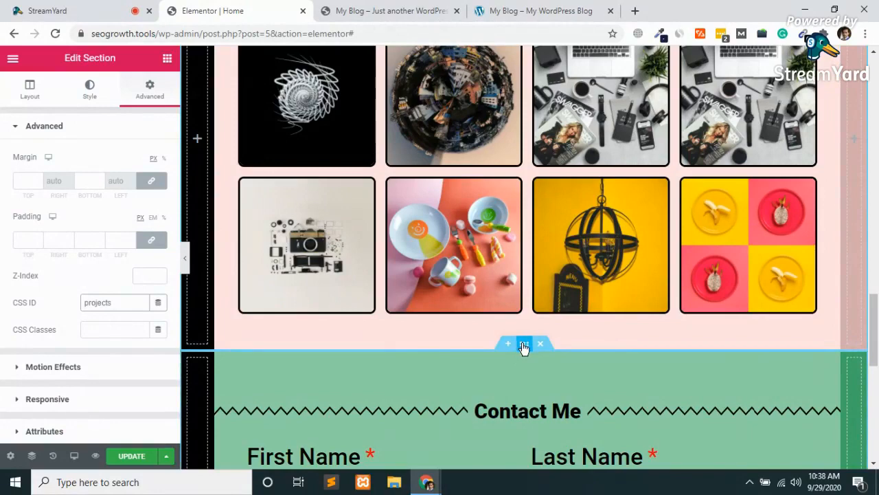
right_click(524, 347)
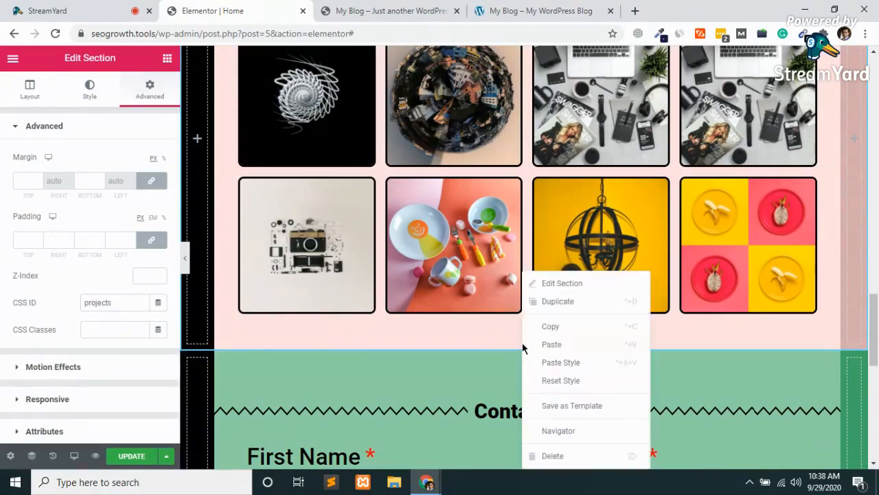
left_click(567, 287)
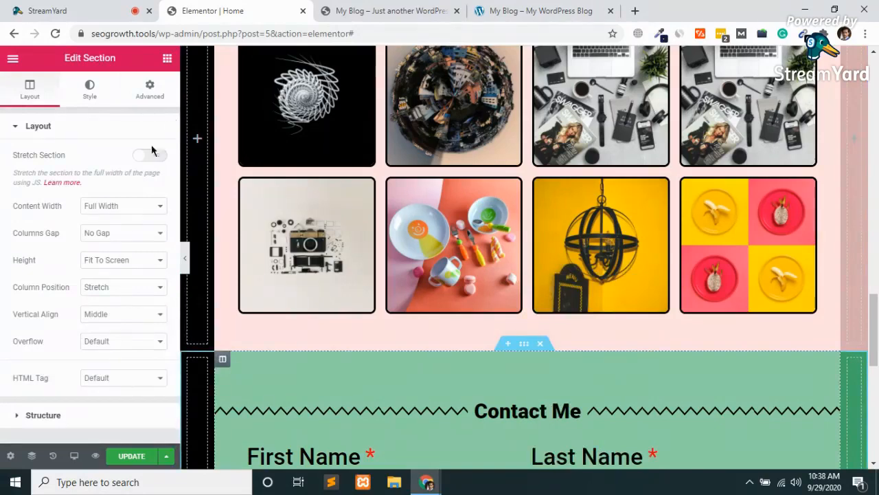
left_click(154, 100)
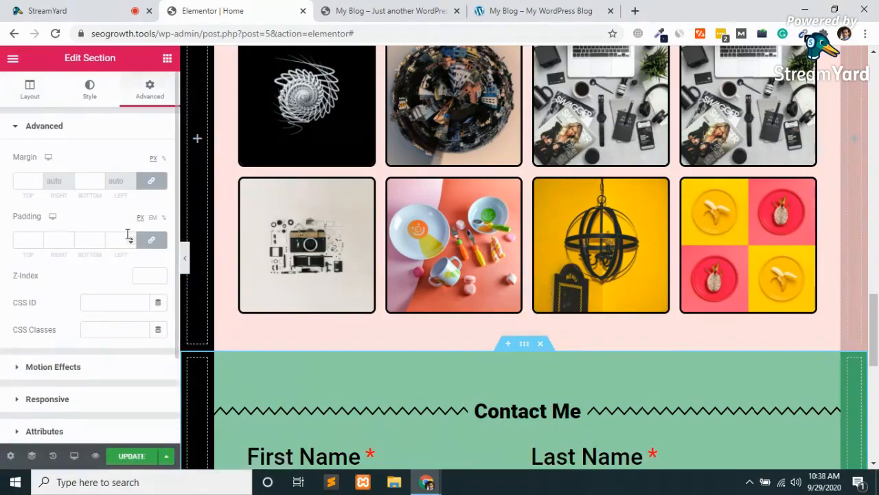
left_click(95, 306)
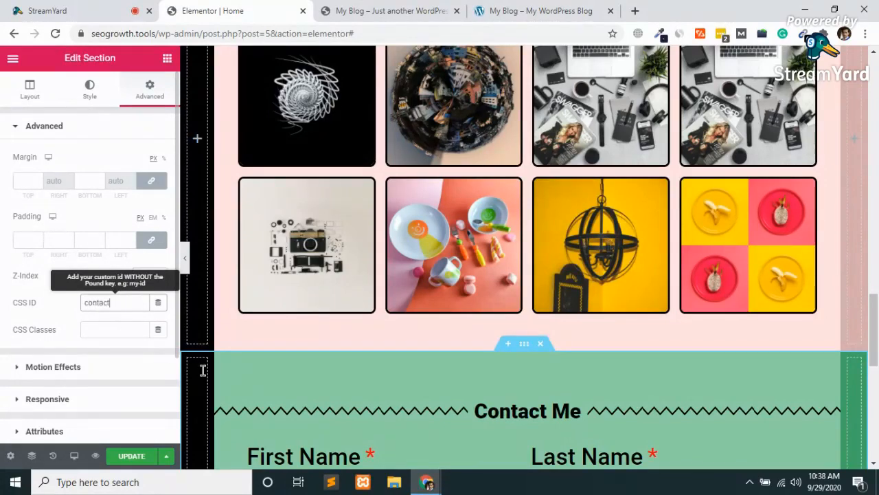
left_click(127, 458)
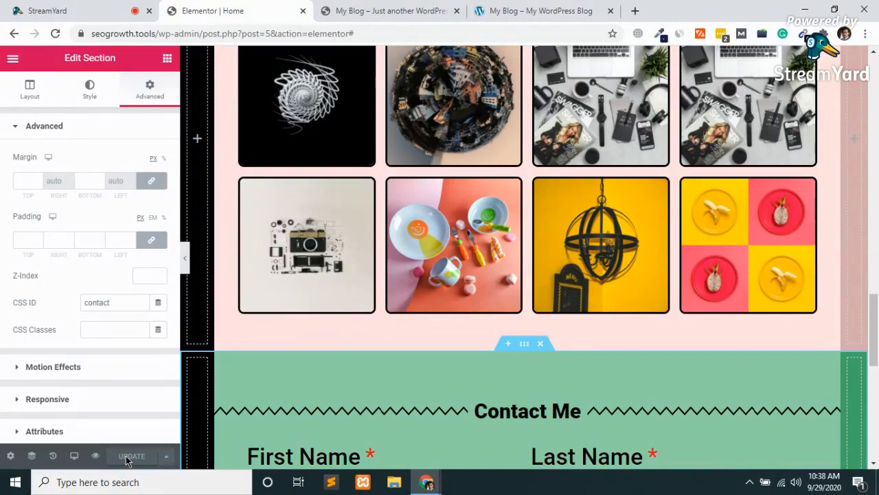
Open the settings of the hero section's navigation icon list, the one starting with the home icon.
scroll(308, 408, "up", 10)
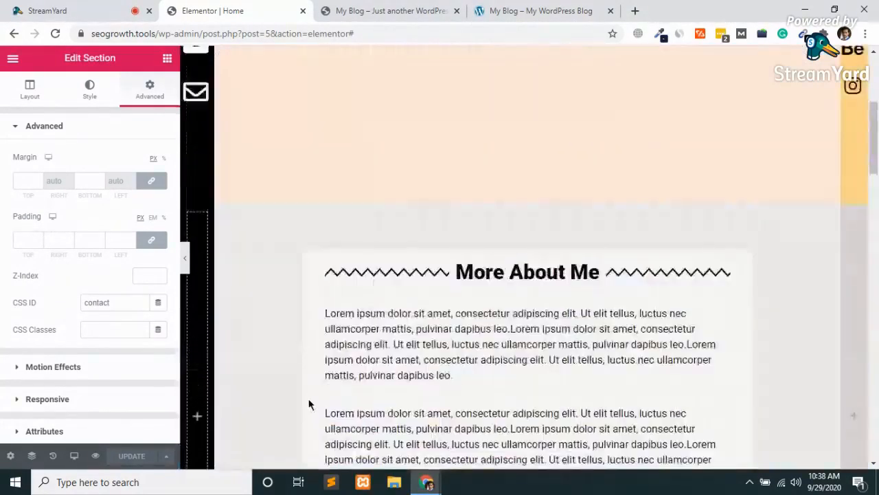
scroll(305, 402, "up", 5)
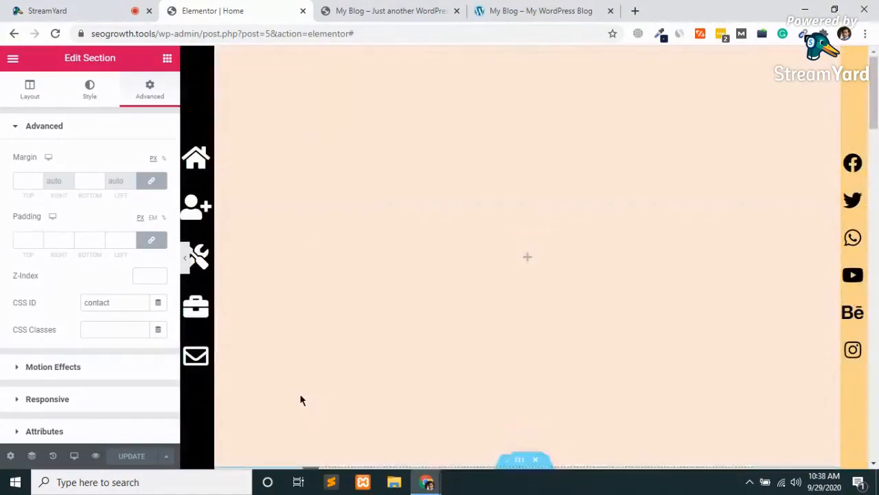
left_click(195, 160)
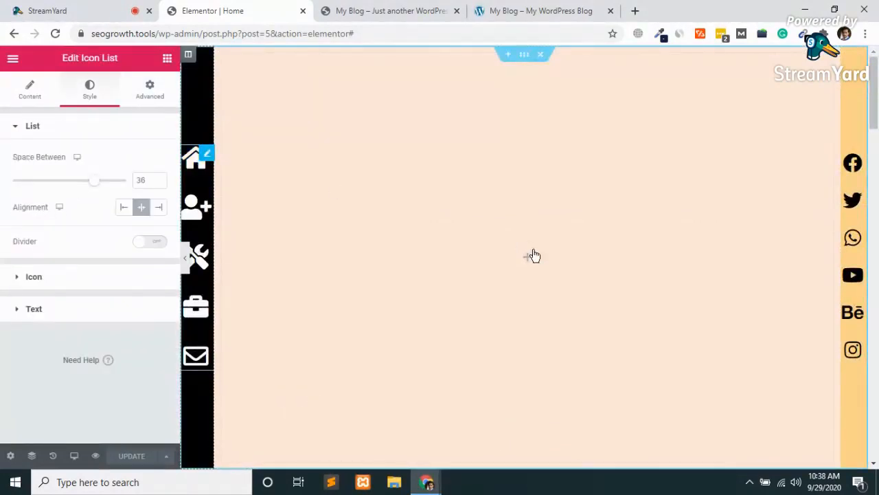
Look over the page's sections from the hero down to the end of the contact form.
scroll(534, 255, "down", 6)
scroll(534, 256, "up", 6)
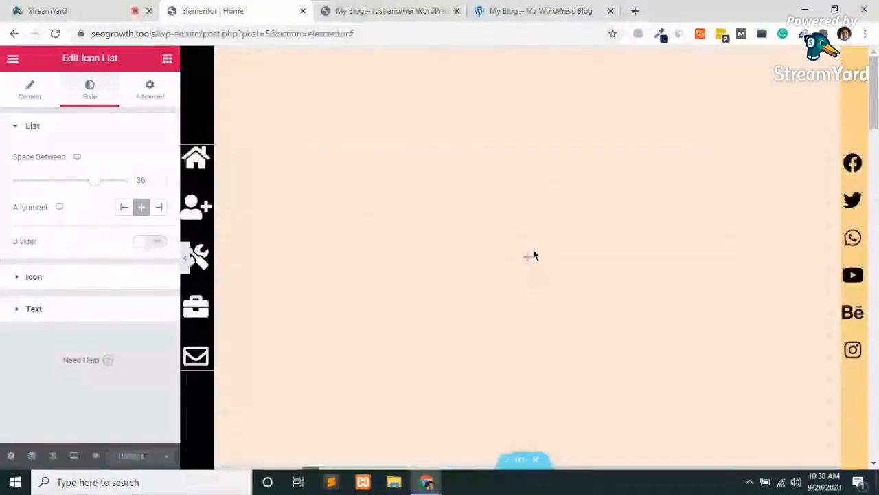
scroll(534, 254, "down", 10)
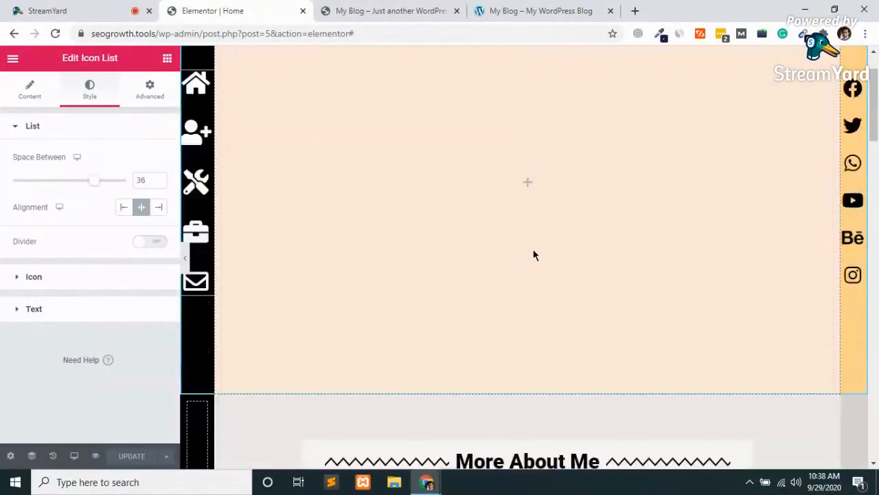
scroll(533, 254, "down", 2)
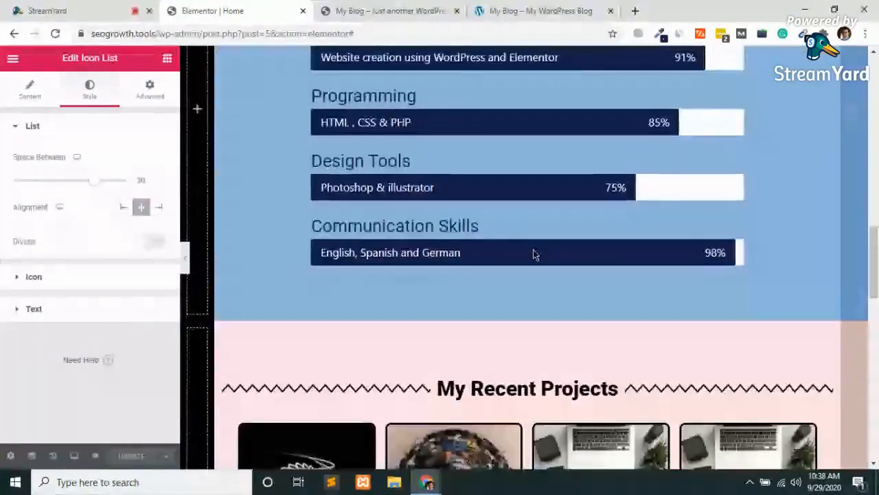
scroll(534, 254, "down", 3)
scroll(533, 254, "down", 10)
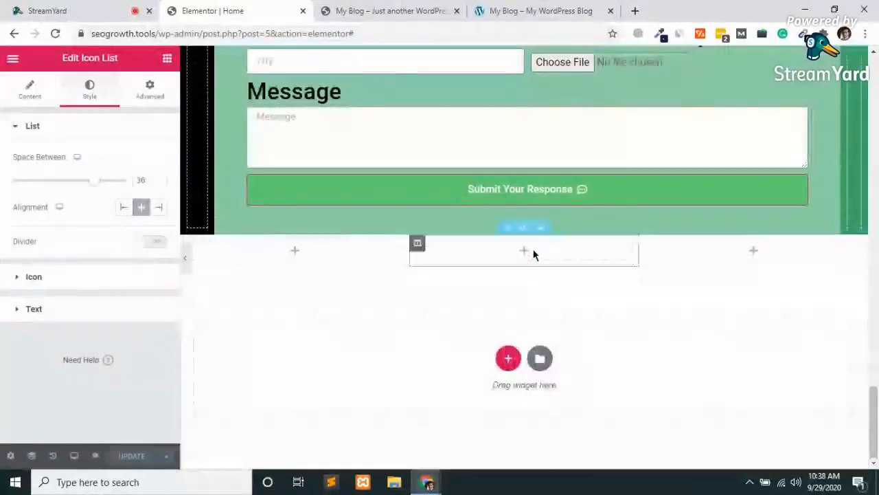
scroll(534, 255, "up", 20)
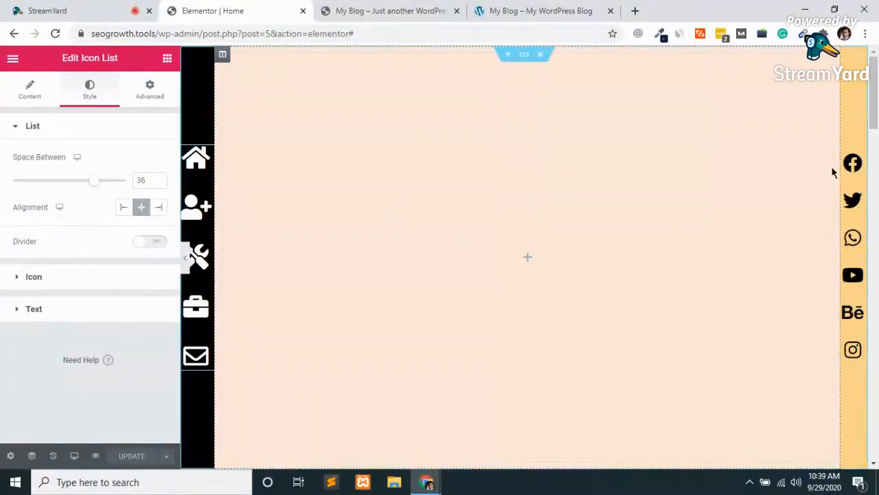
left_click(576, 217)
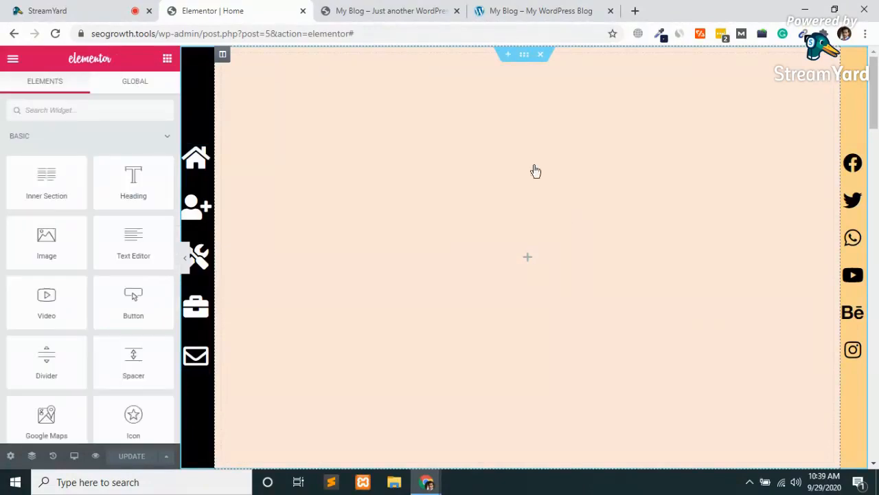
scroll(532, 141, "down", 5)
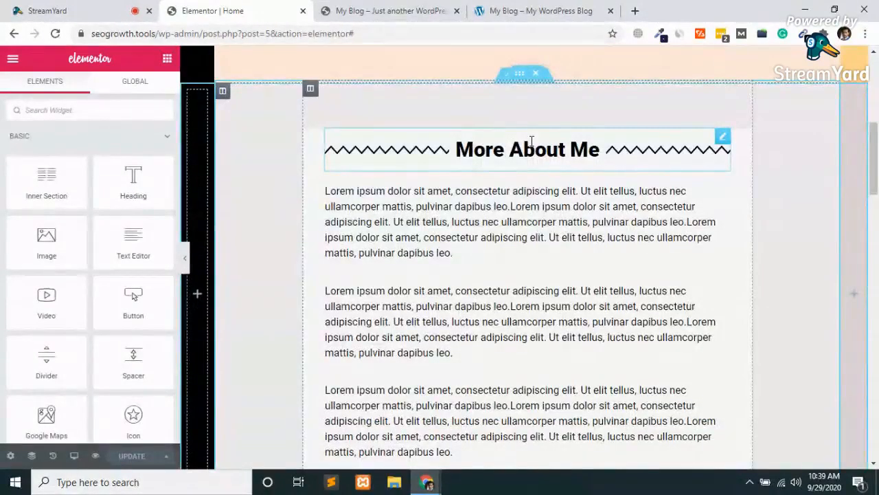
scroll(532, 141, "down", 10)
scroll(532, 141, "down", 7)
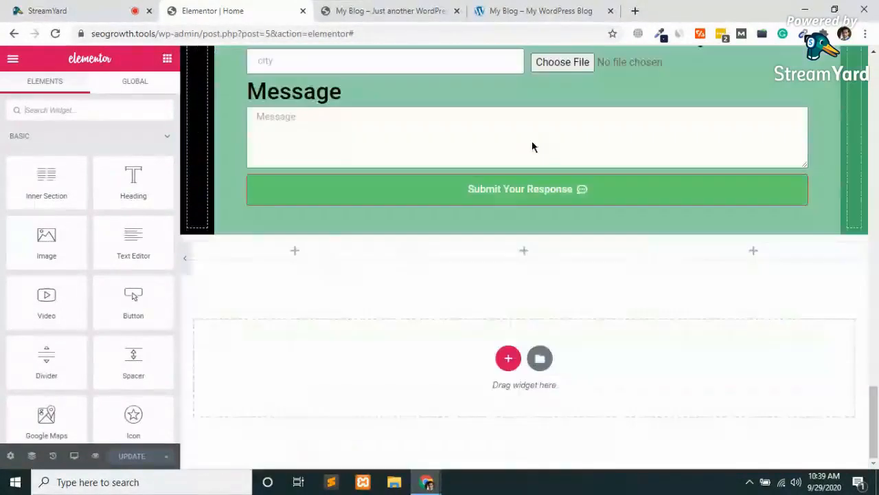
scroll(532, 141, "up", 20)
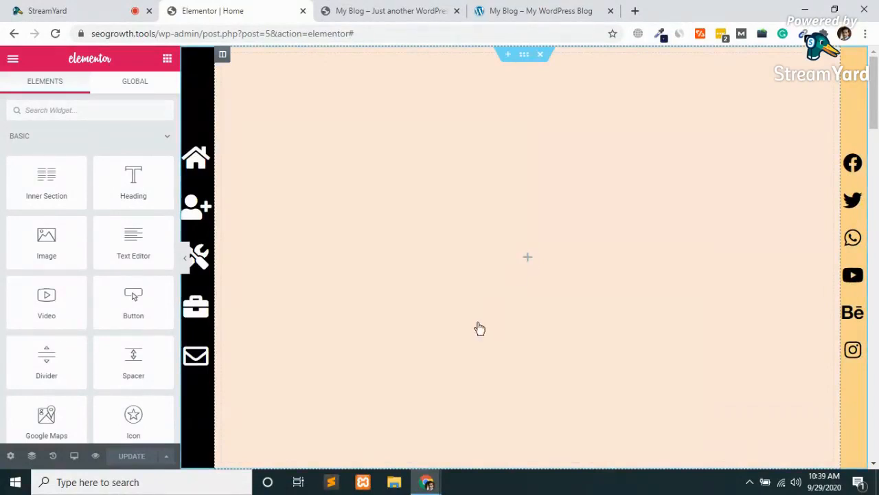
Link the home icon in the hero section's navigation icon list to "#main".
left_click(201, 172)
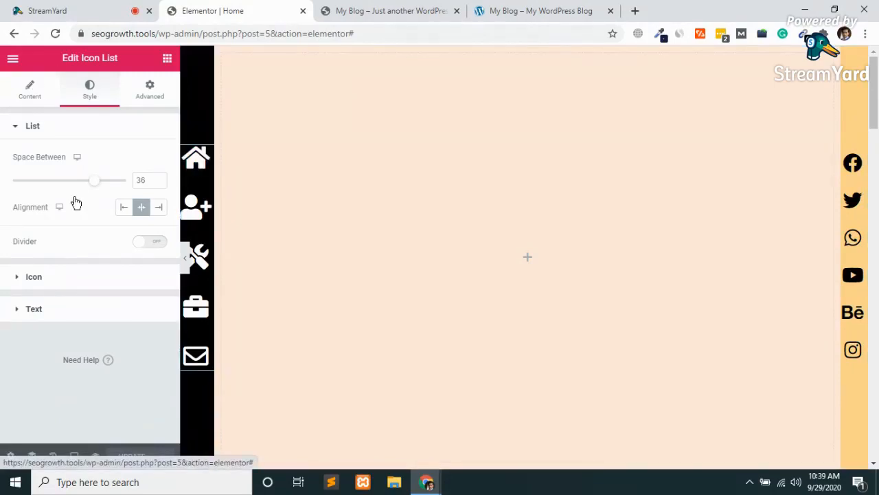
left_click(30, 89)
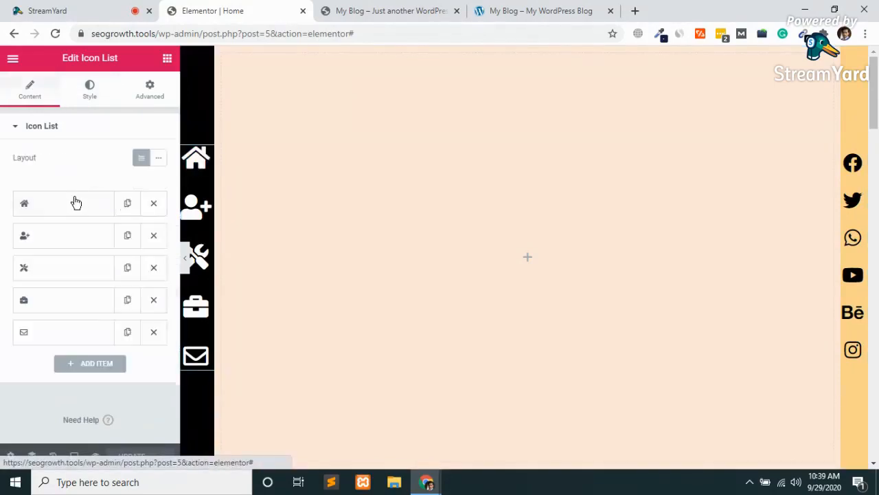
left_click(31, 215)
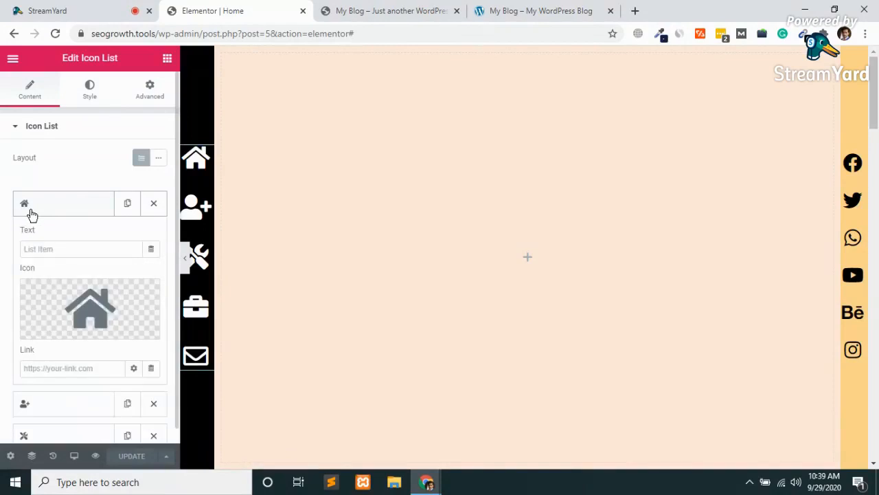
left_click(41, 370)
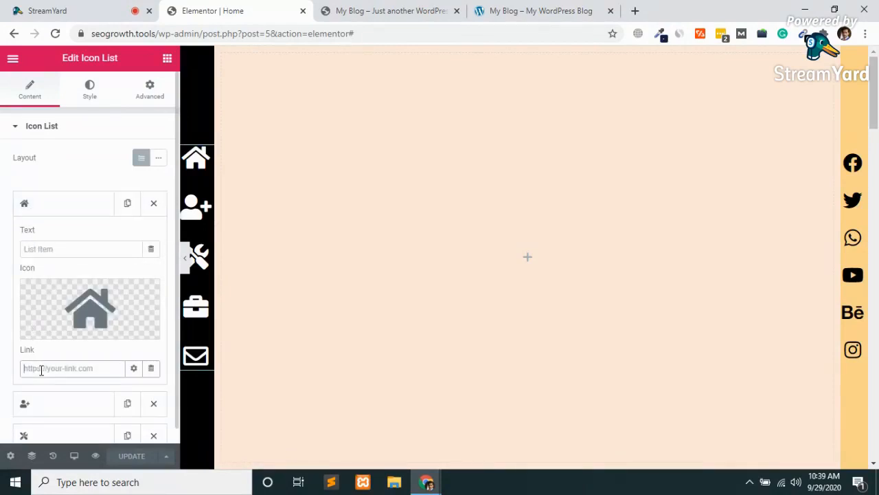
type("#")
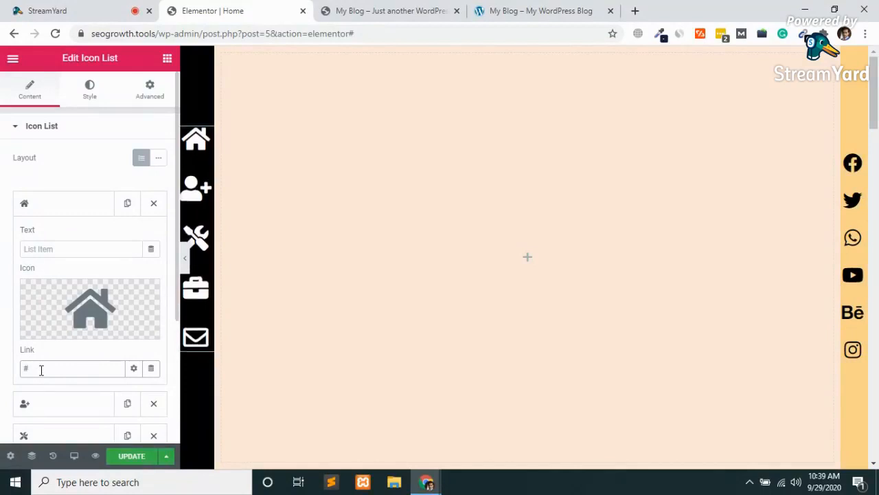
type("main")
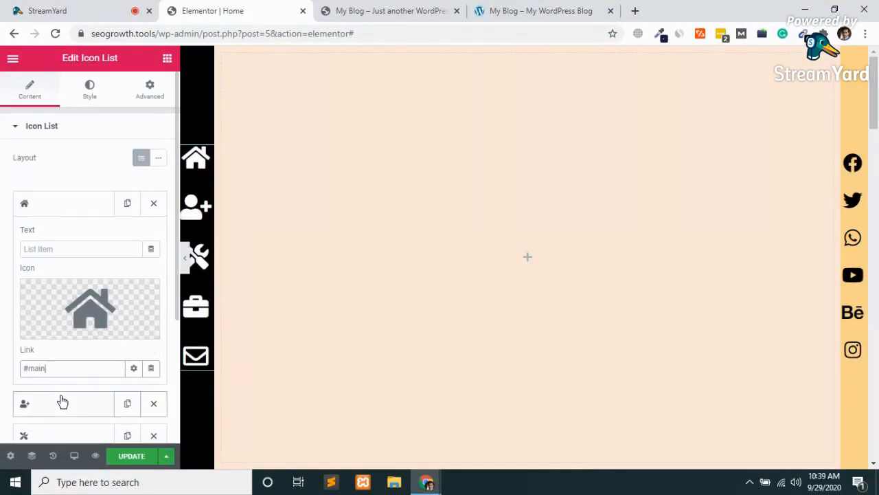
Link the navigation list's person-plus icon to "#about" and collapse its item settings.
scroll(61, 398, "down", 3)
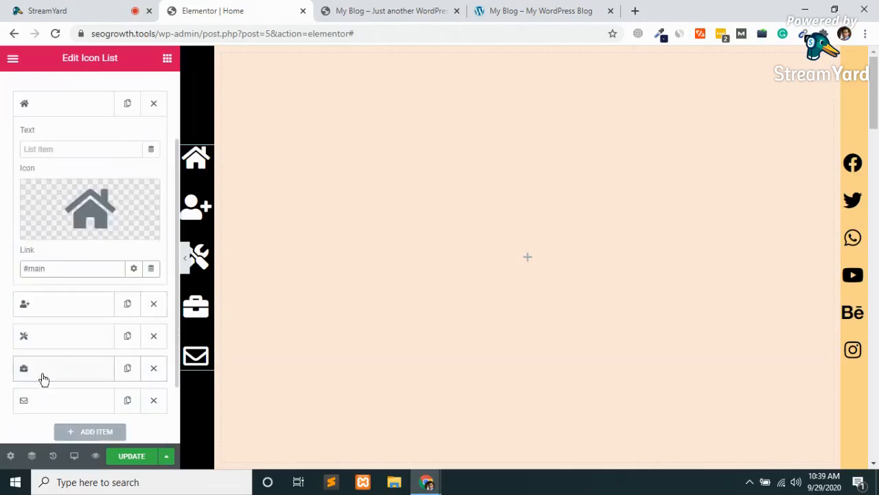
left_click(34, 306)
left_click(49, 302)
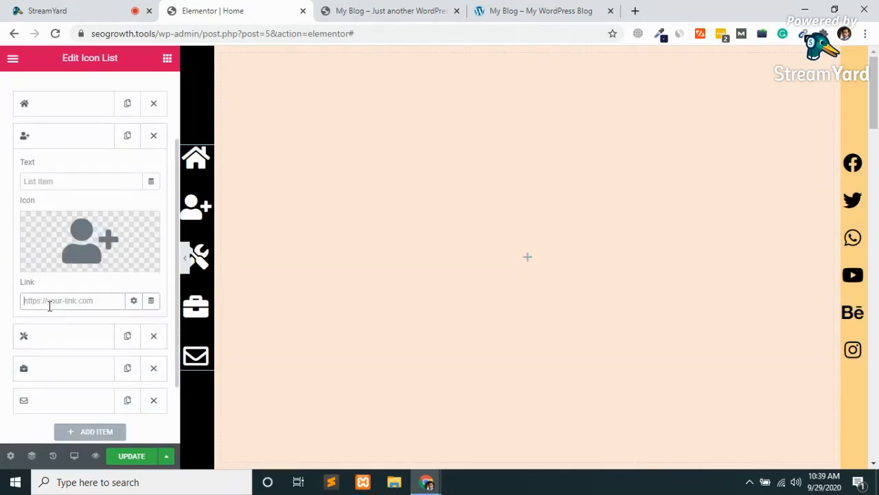
type("#")
type("ab")
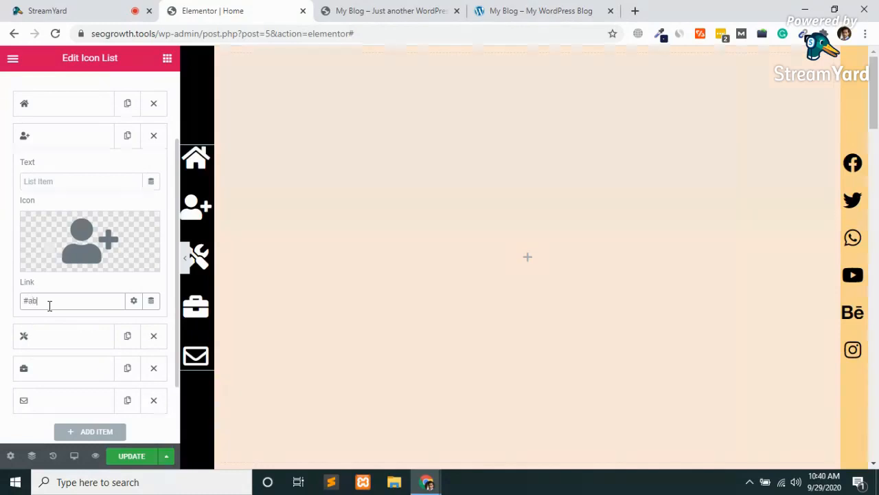
type("out")
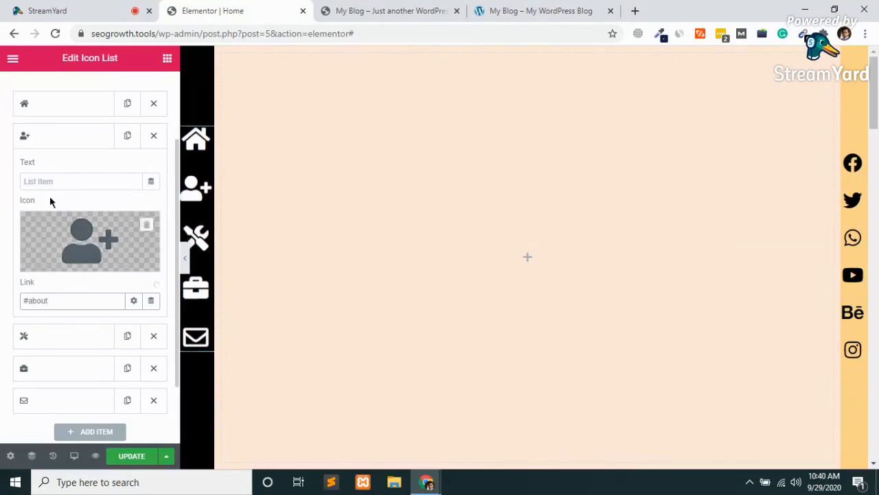
left_click(34, 140)
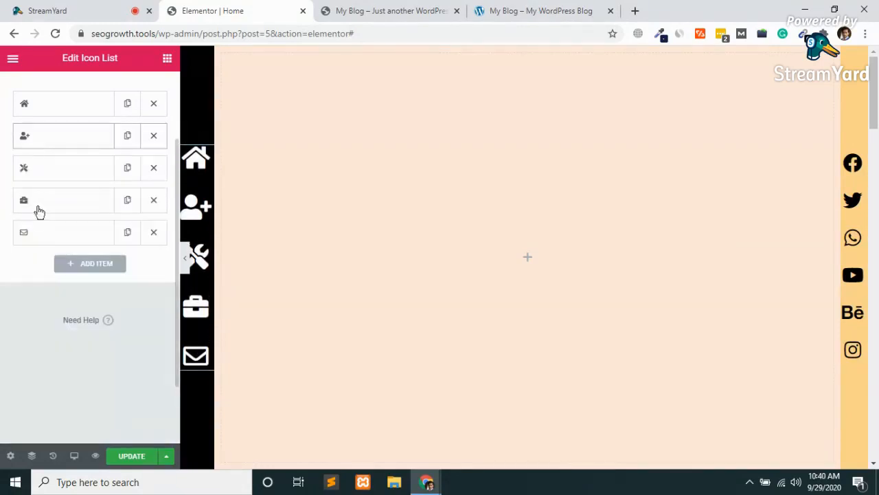
Link the navigation list's tools icon to "#skills" and collapse its item settings.
left_click(47, 170)
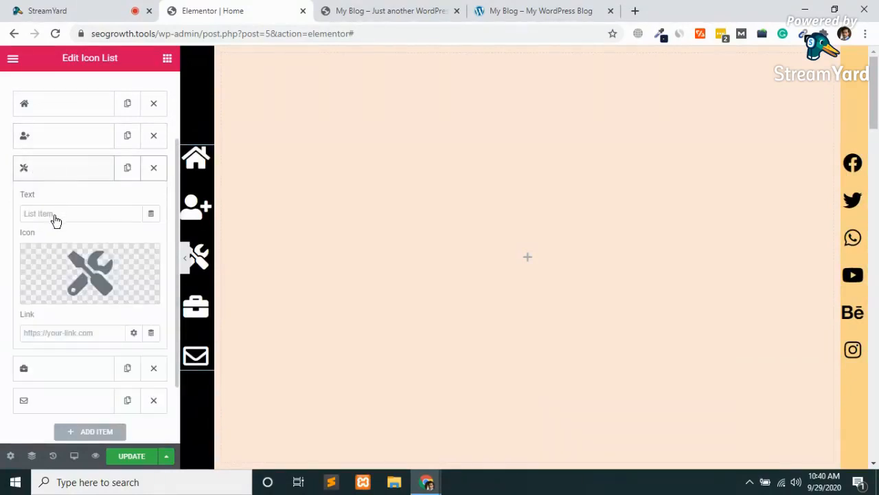
left_click(50, 330)
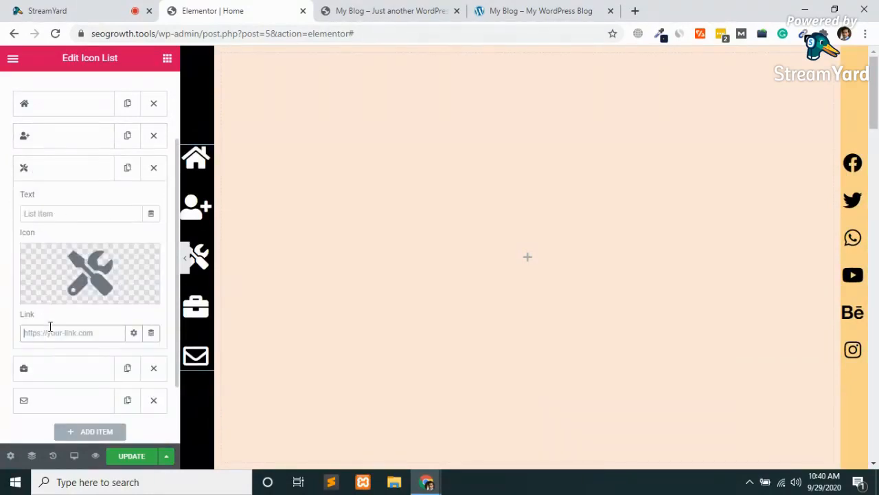
type("#skills")
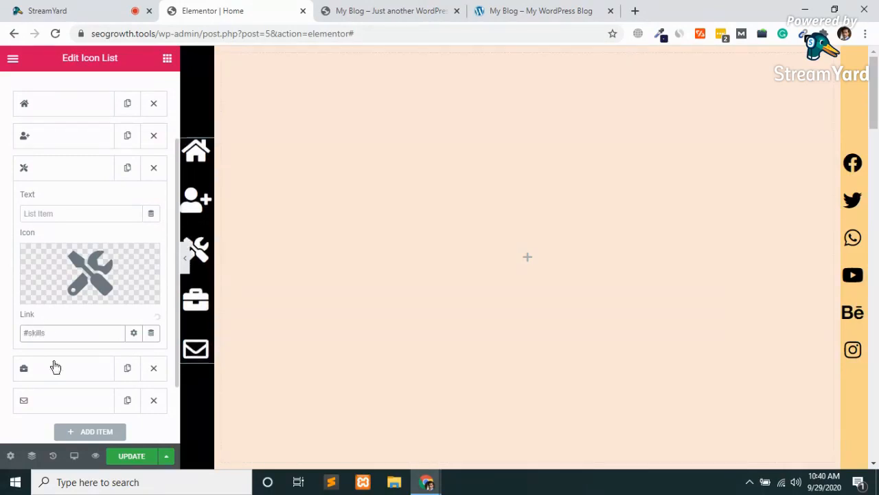
left_click(42, 172)
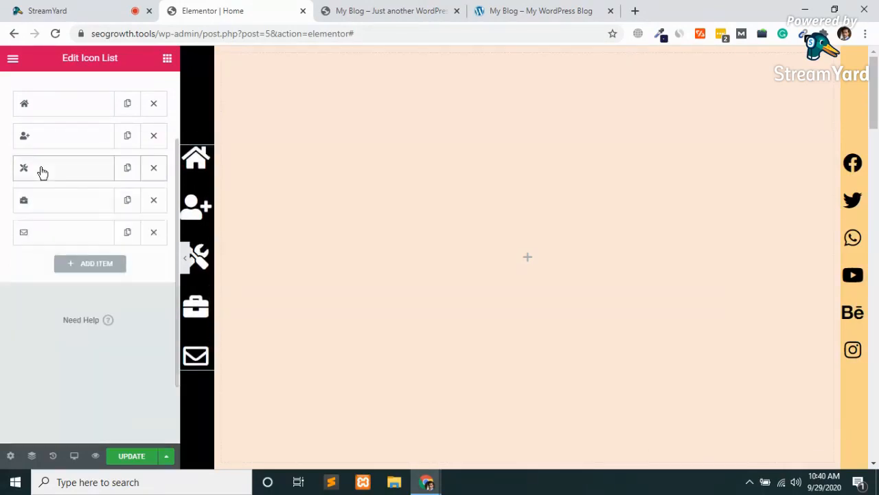
Link the navigation list's briefcase icon to "#projects", the ID of the My Recent Projects section.
left_click(35, 205)
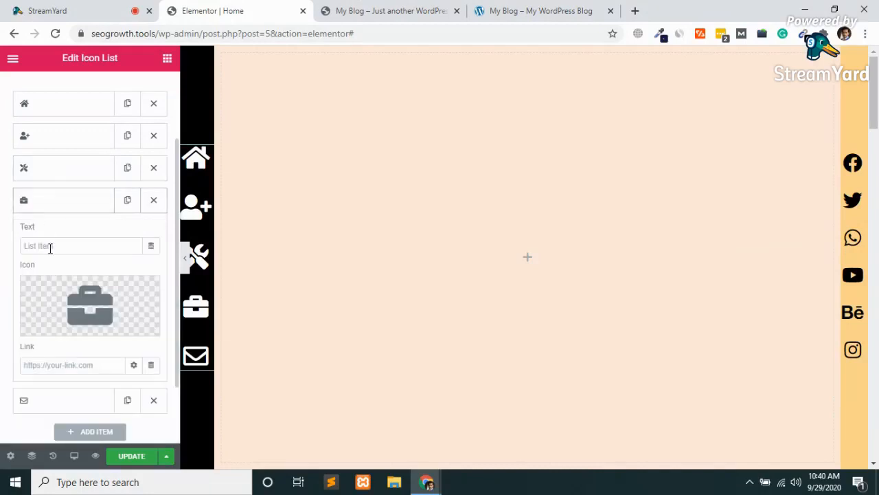
left_click(50, 368)
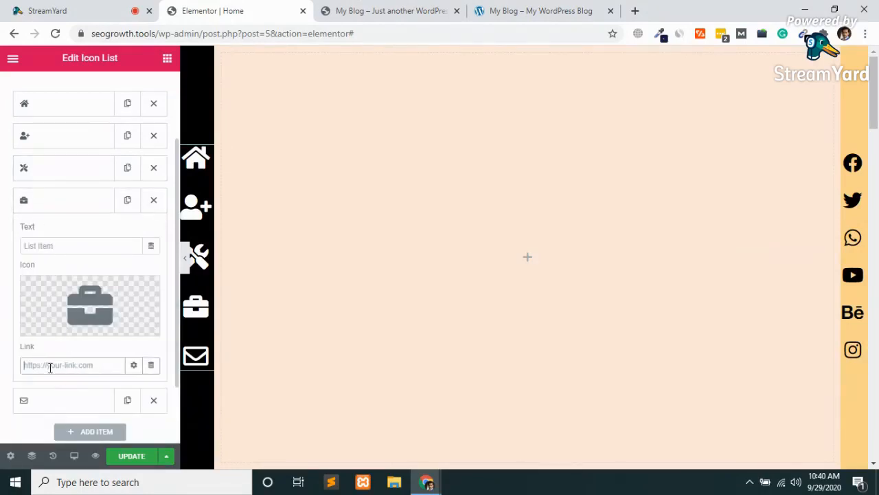
type("#")
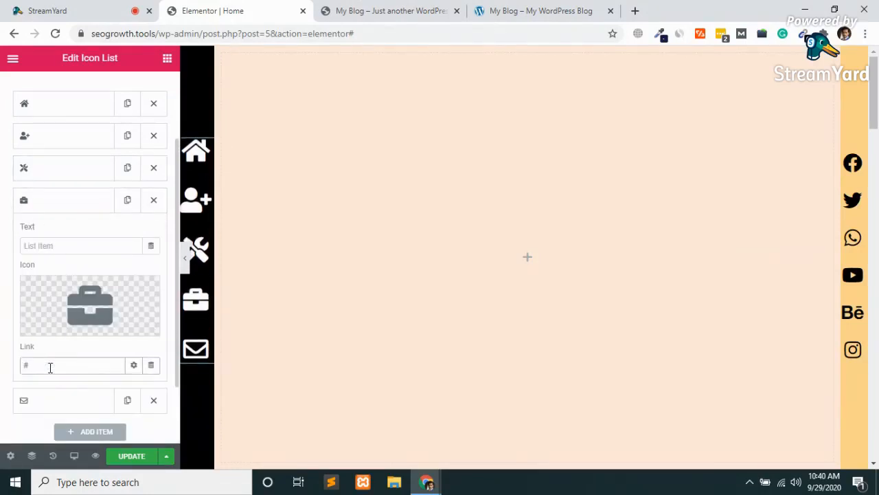
scroll(383, 362, "down", 15)
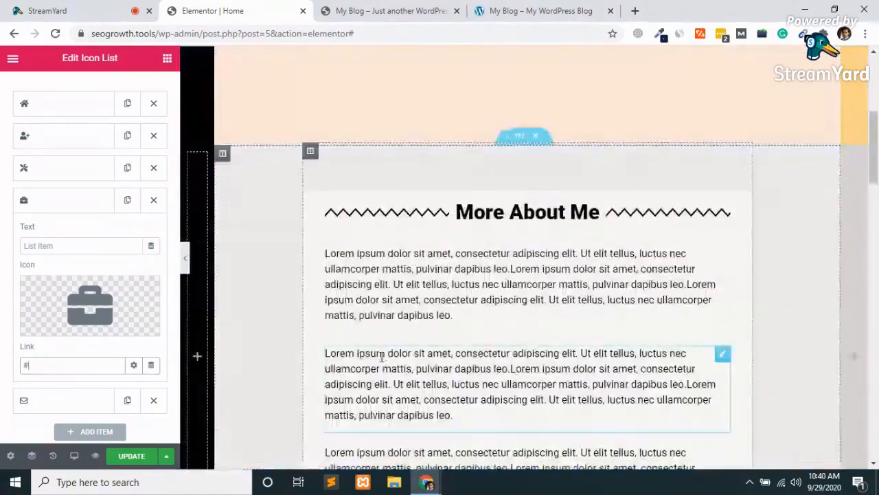
scroll(382, 362, "down", 1)
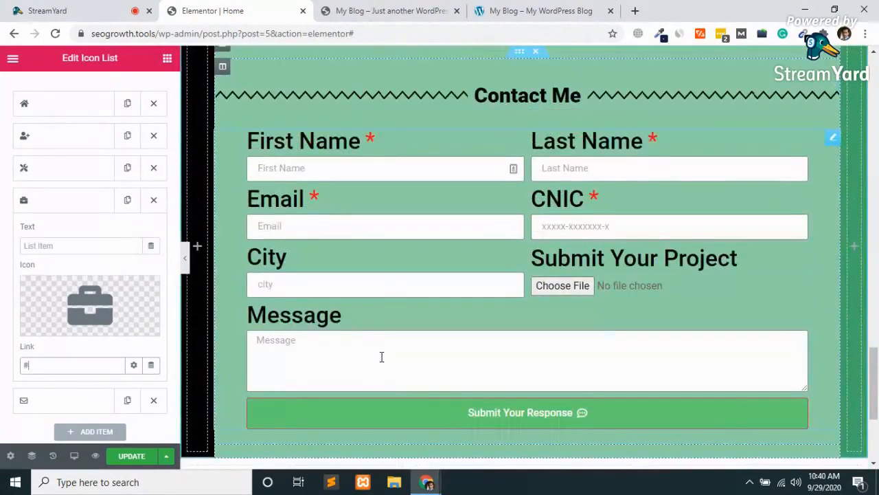
scroll(382, 356, "up", 5)
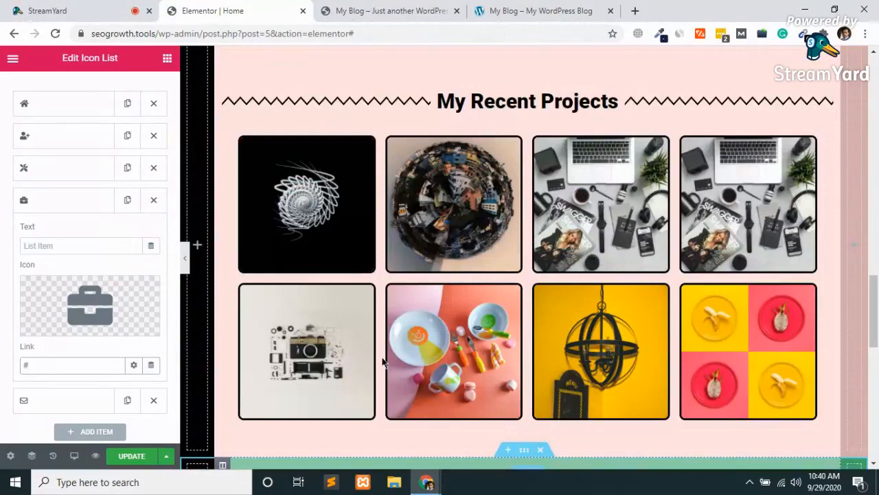
left_click(114, 364)
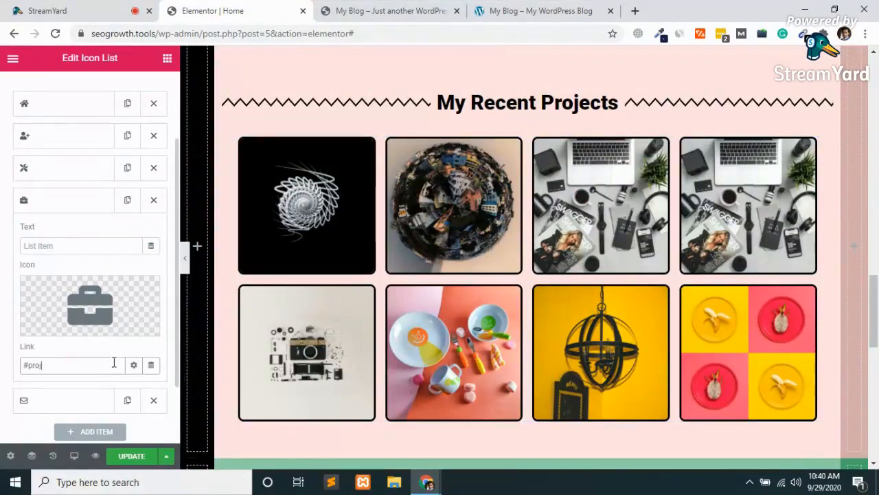
type("projects")
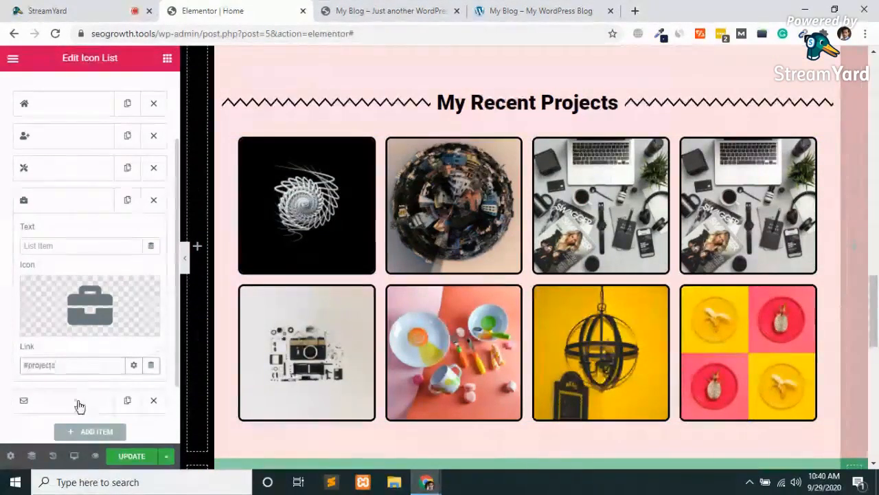
Link the navigation list's envelope icon to "#contact" and update the page.
left_click(60, 404)
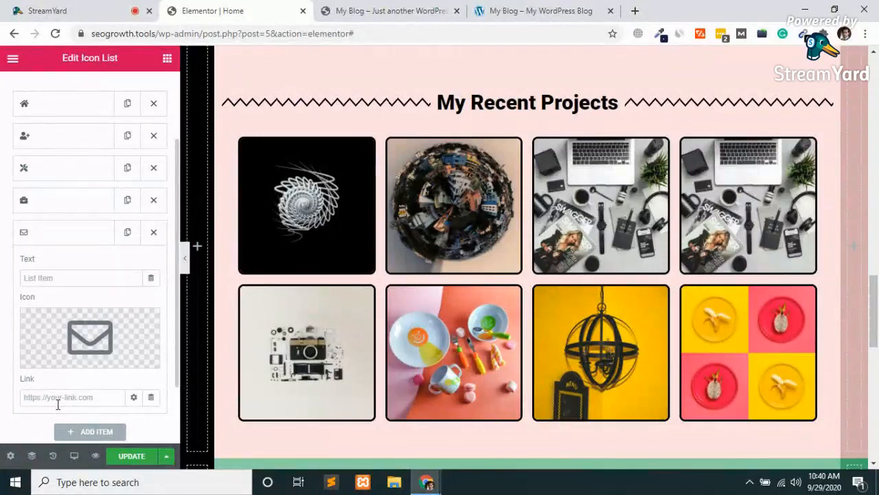
left_click(58, 405)
type("#")
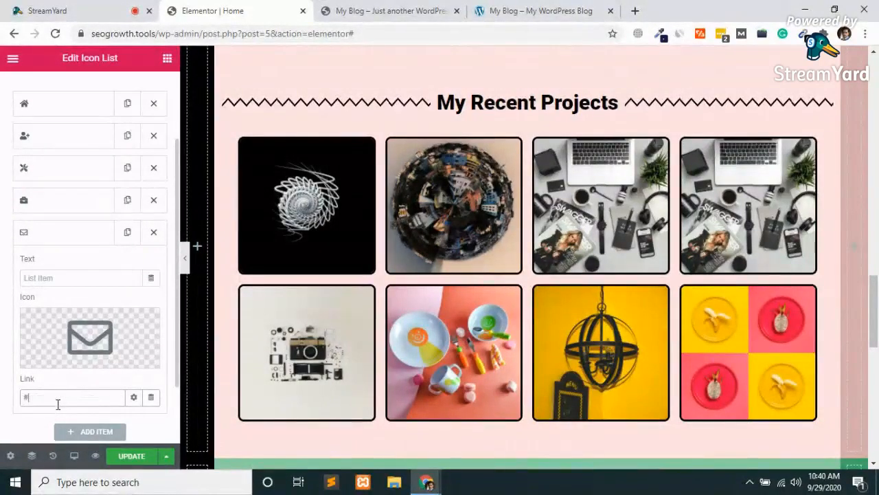
type("contact")
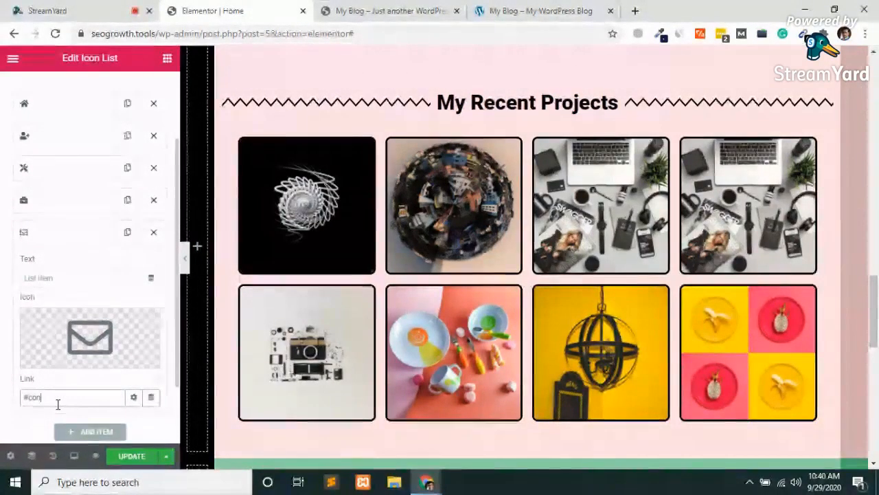
left_click(123, 457)
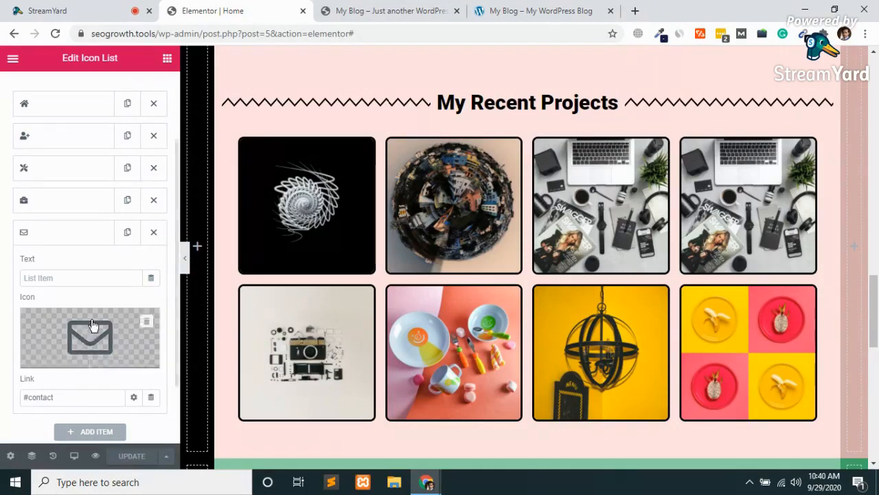
left_click(59, 231)
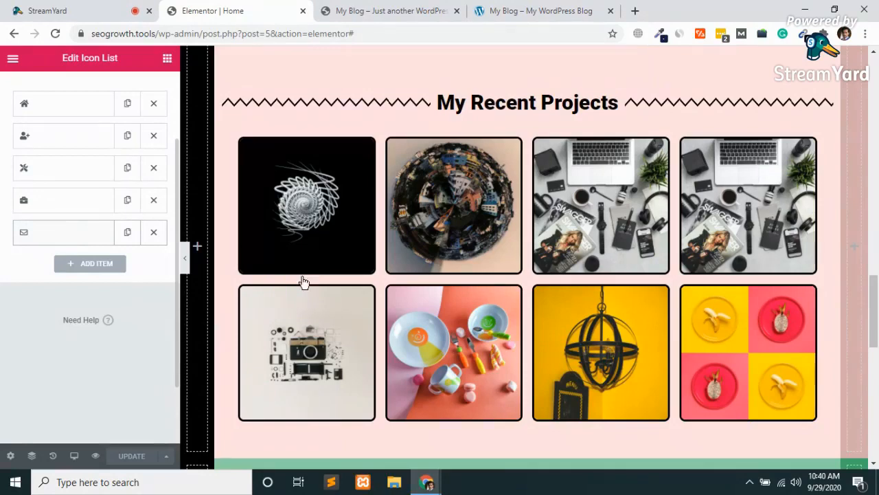
Switch to the live site at seogrowth.tools and reload it to view the updated page.
scroll(304, 281, "up", 19)
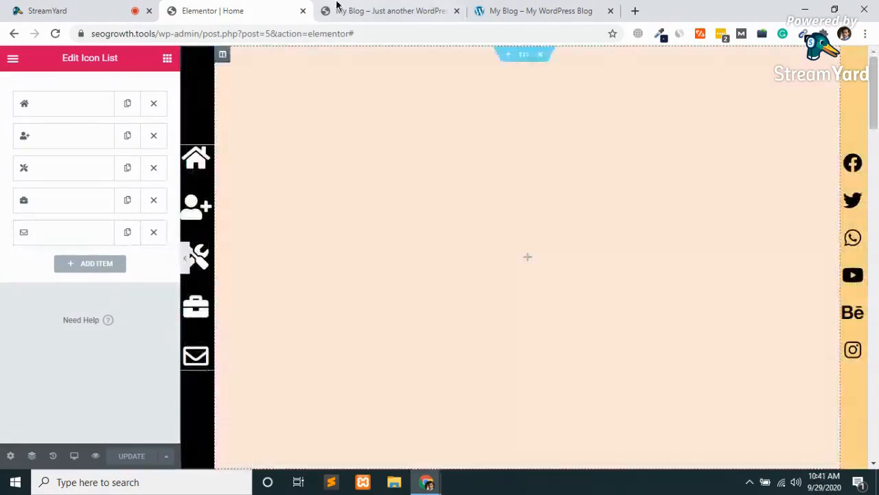
left_click(388, 6)
key("F5")
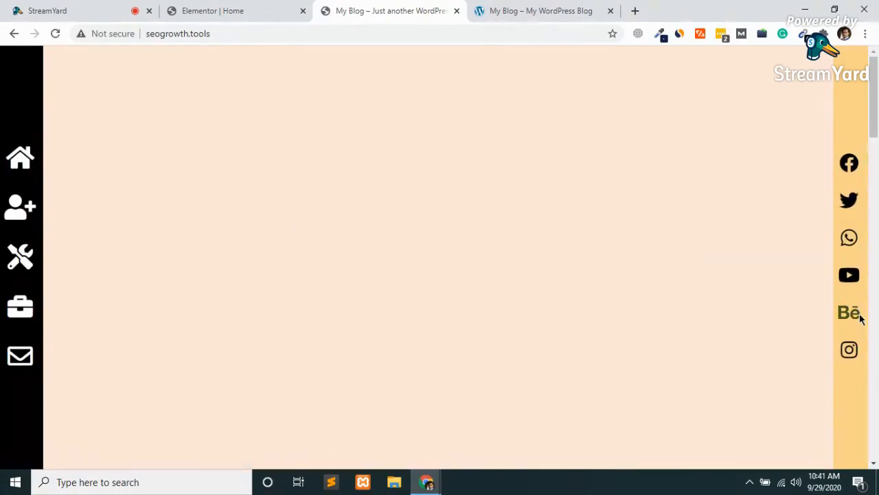
Test the sidebar's about, tools, briefcase and envelope links on the live page, returning towards the top after each section.
scroll(859, 317, "down", 5)
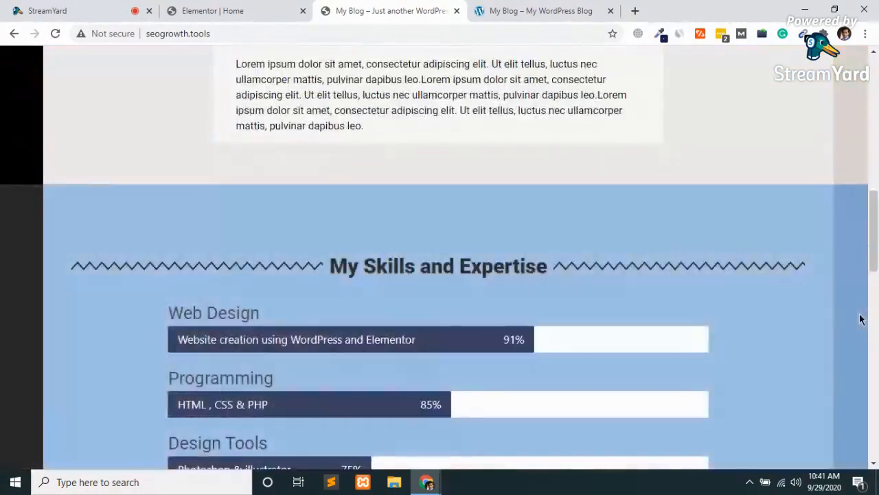
scroll(860, 318, "up", 10)
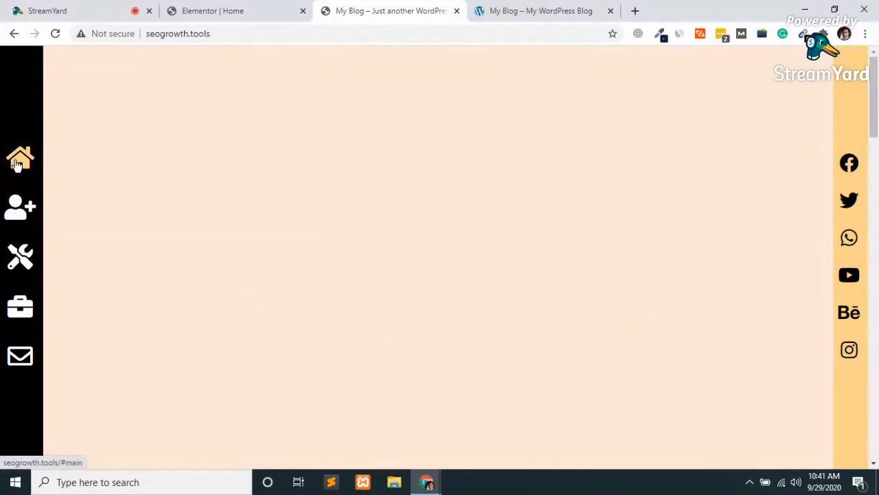
left_click(15, 211)
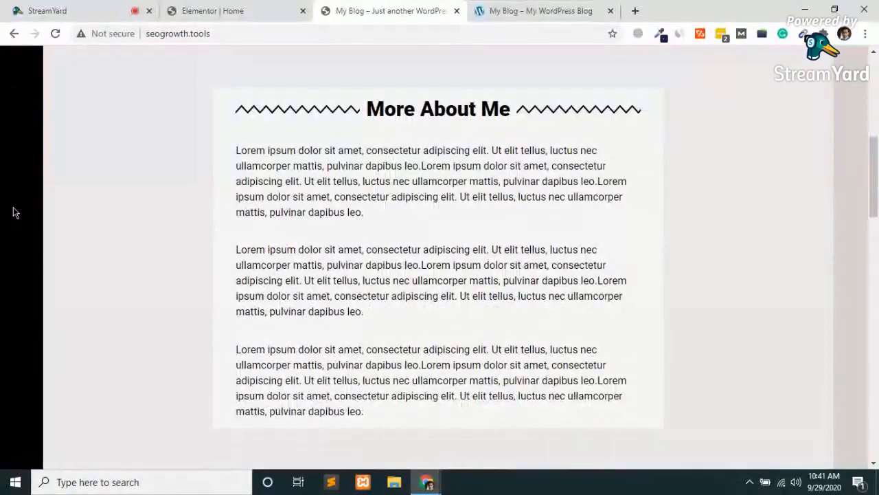
scroll(15, 211, "up", 6)
right_click(14, 208)
left_click(106, 181)
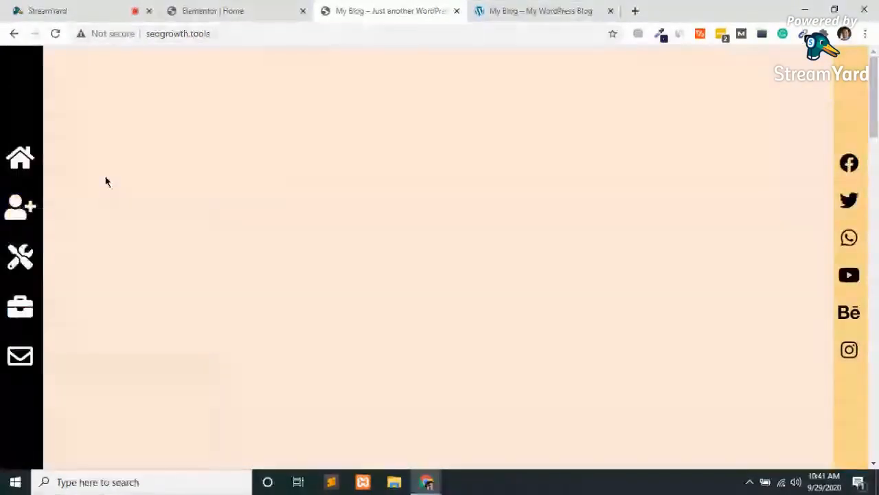
left_click(20, 257)
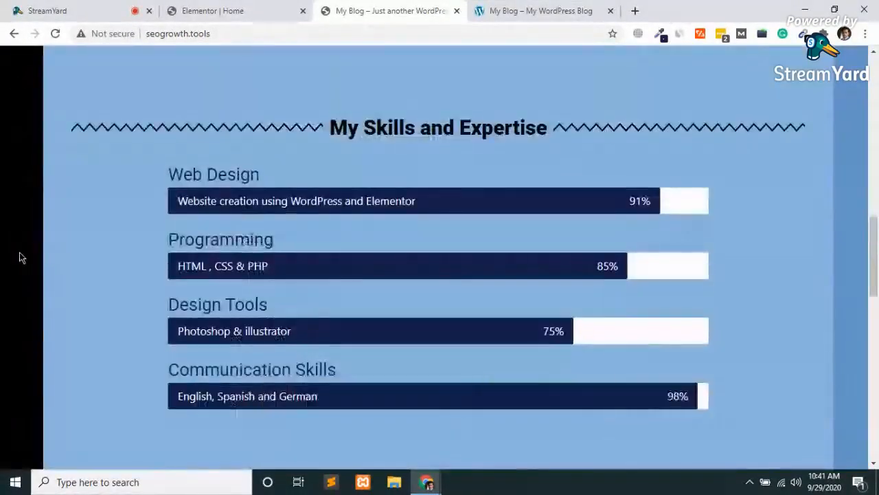
scroll(20, 257, "up", 10)
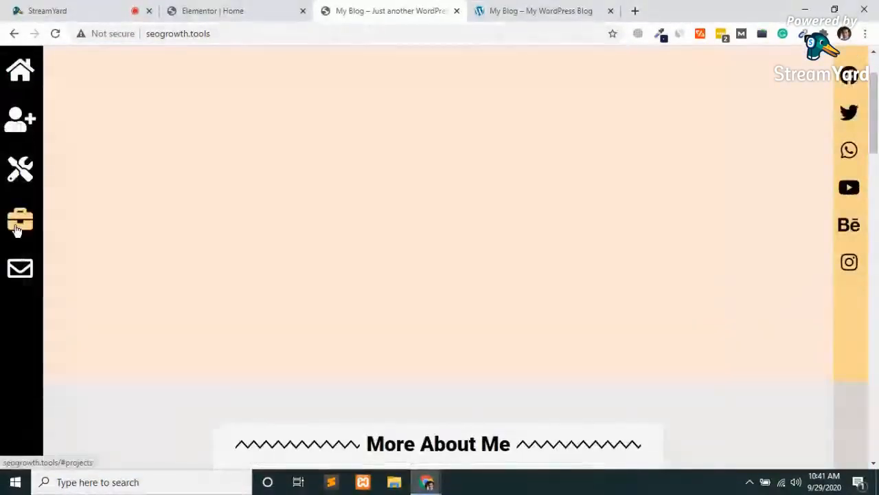
left_click(17, 230)
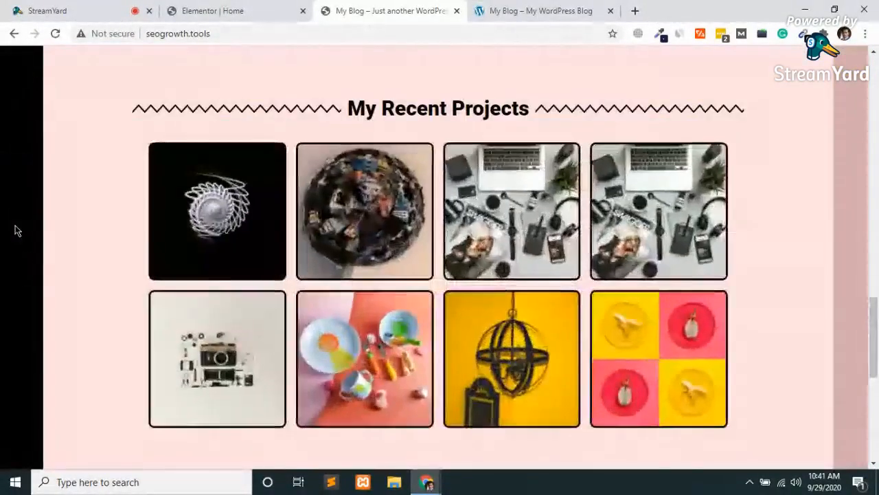
scroll(15, 229, "up", 10)
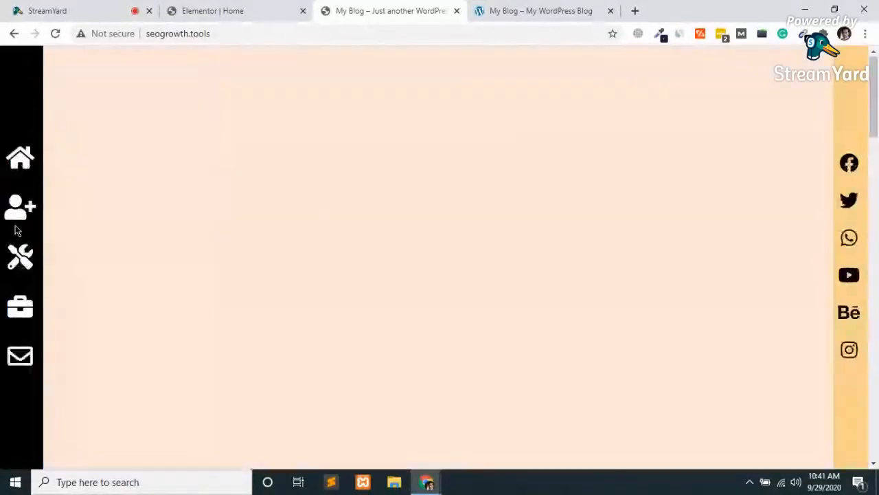
left_click(22, 356)
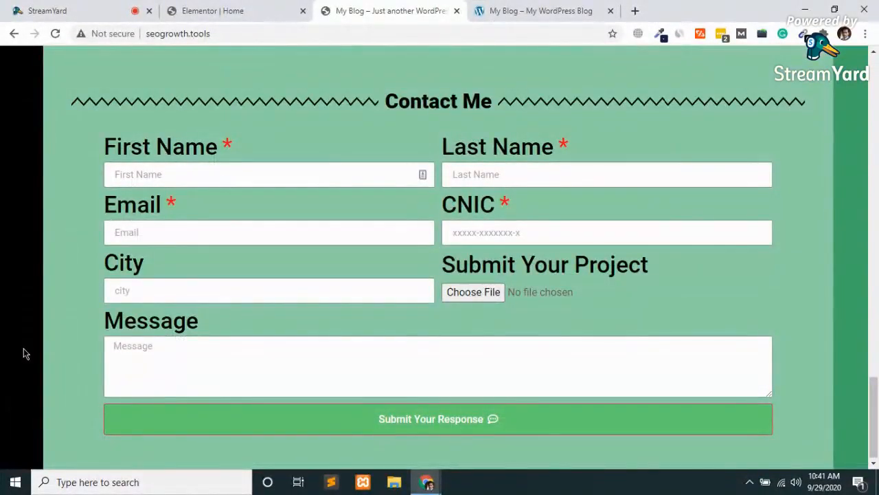
Switch back to the Elementor editor and open the sidebar navigation icon list for editing.
left_click(186, 8)
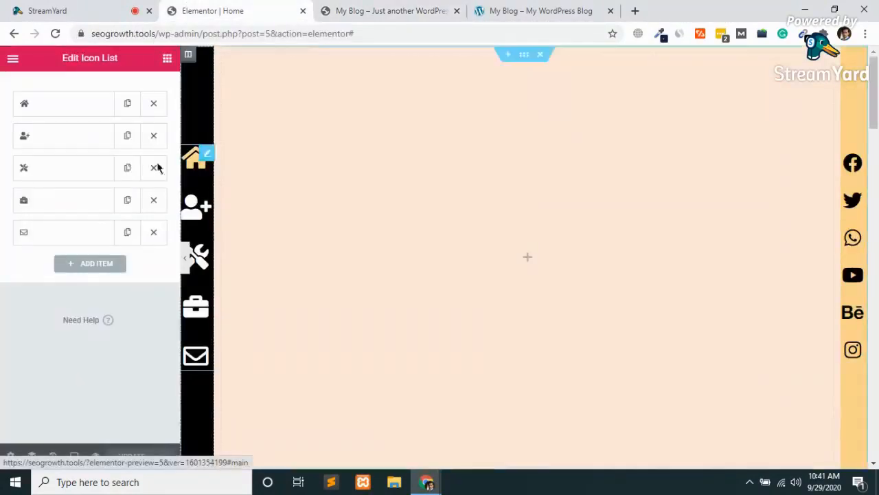
scroll(104, 173, "up", 2)
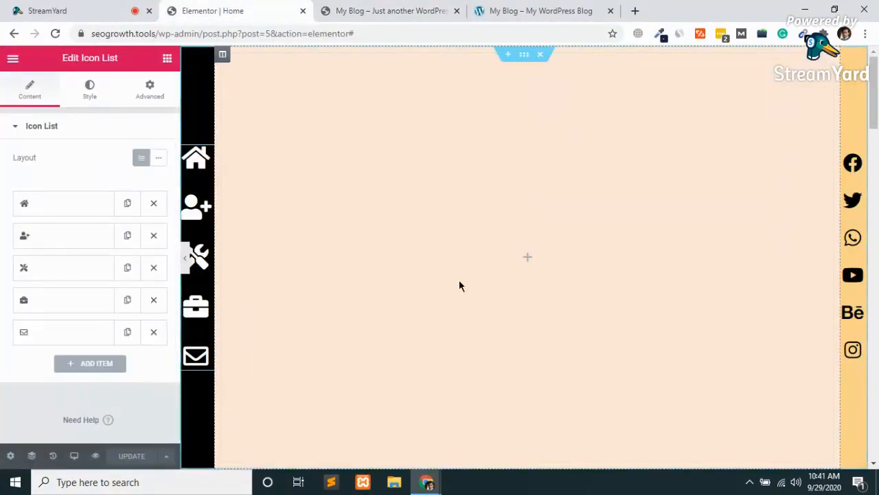
left_click(523, 125)
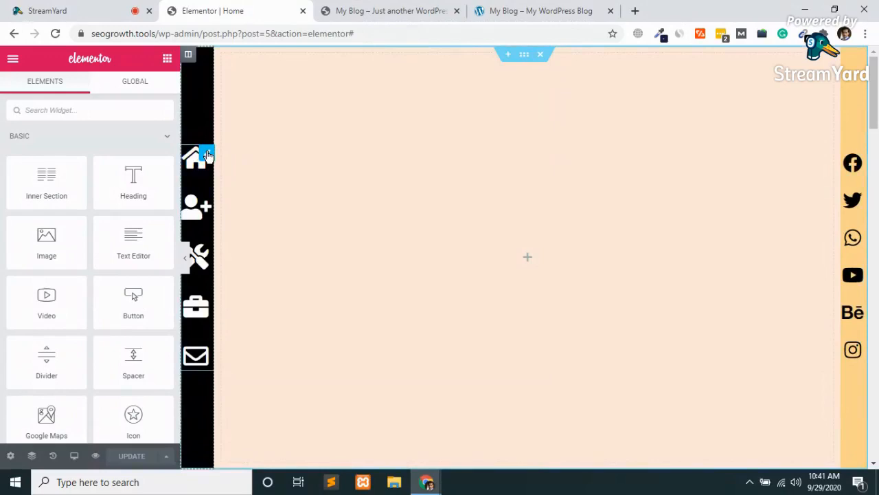
left_click(207, 156)
Switch to the reference site cracksking.com and examine its sidebar navigation from the contact section up to the hero section.
left_click(506, 8)
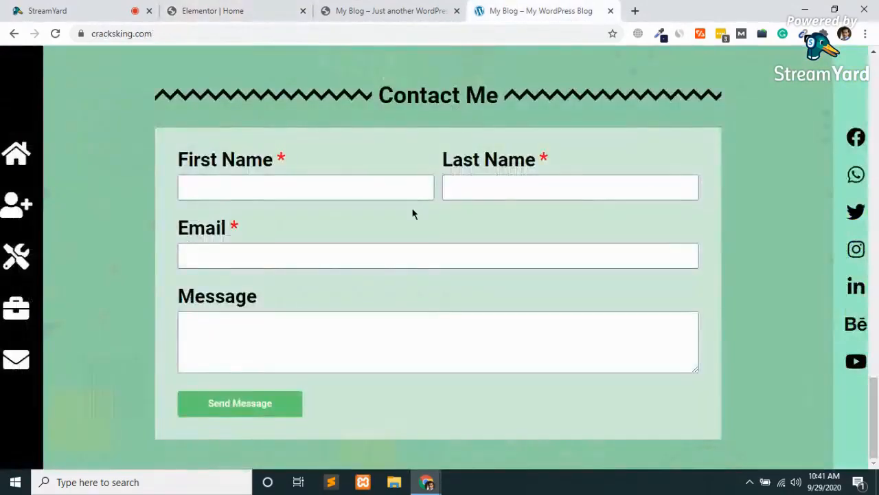
scroll(412, 213, "up", 20)
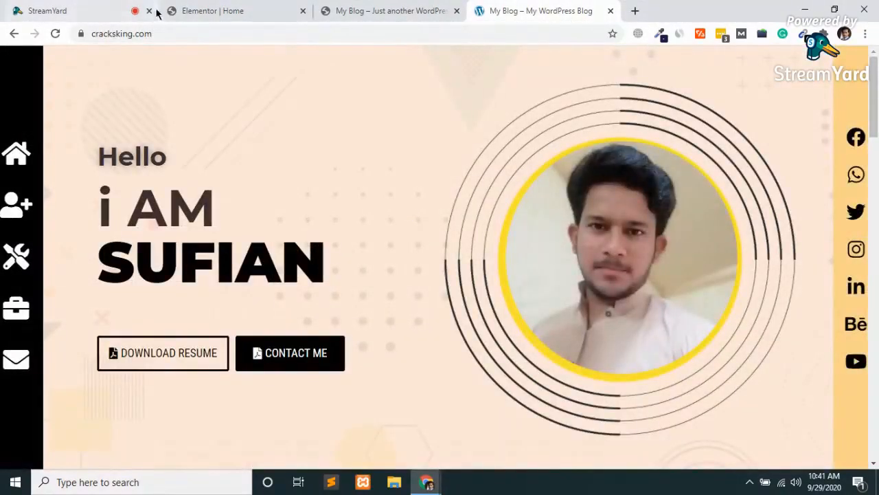
left_click(163, 34)
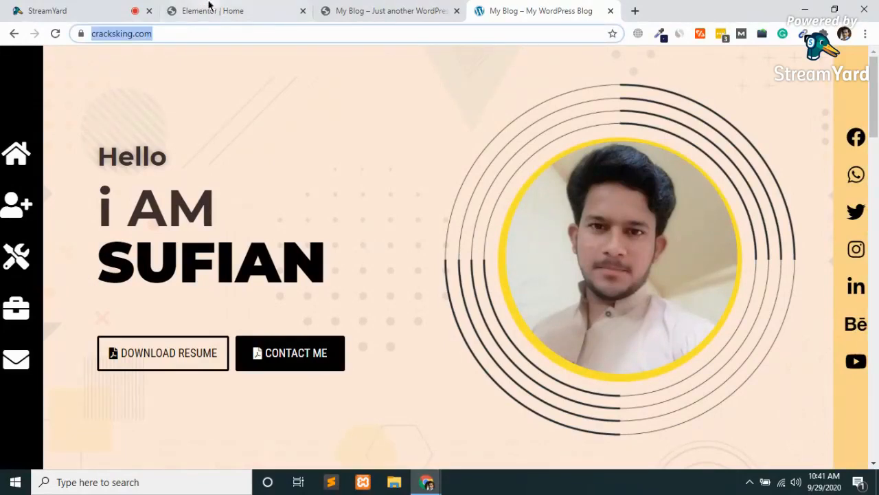
Return to the Elementor editor and give the navigation icon list a custom width of 5% in its positioning settings.
left_click(228, 11)
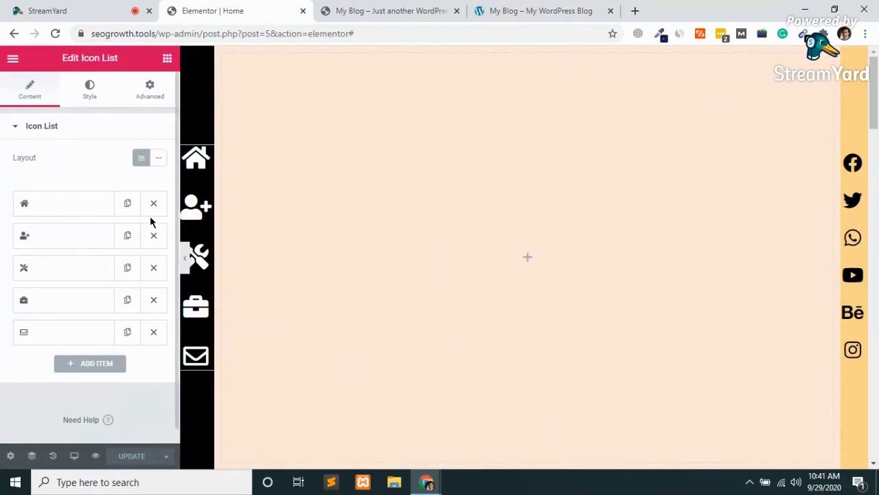
mouse_move(211, 157)
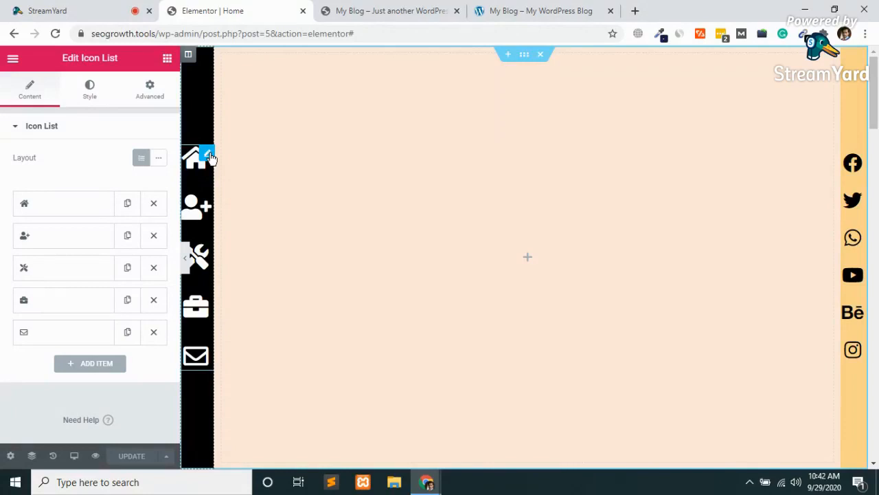
right_click(211, 159)
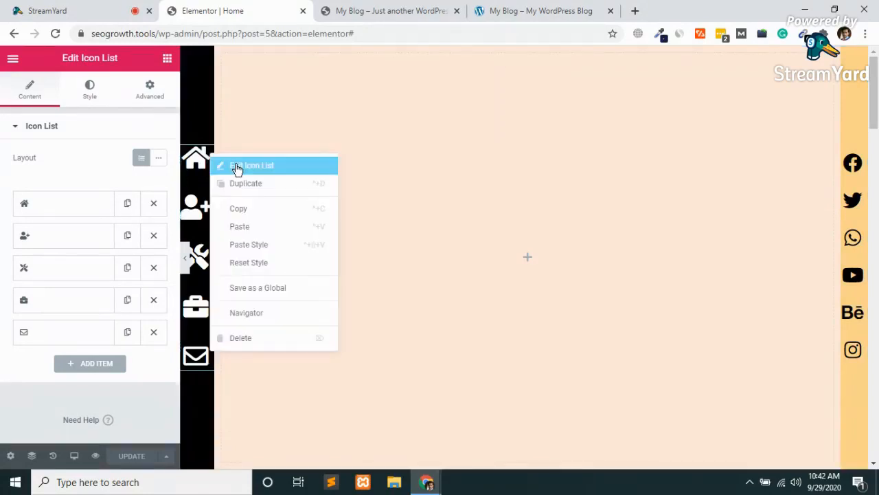
left_click(236, 167)
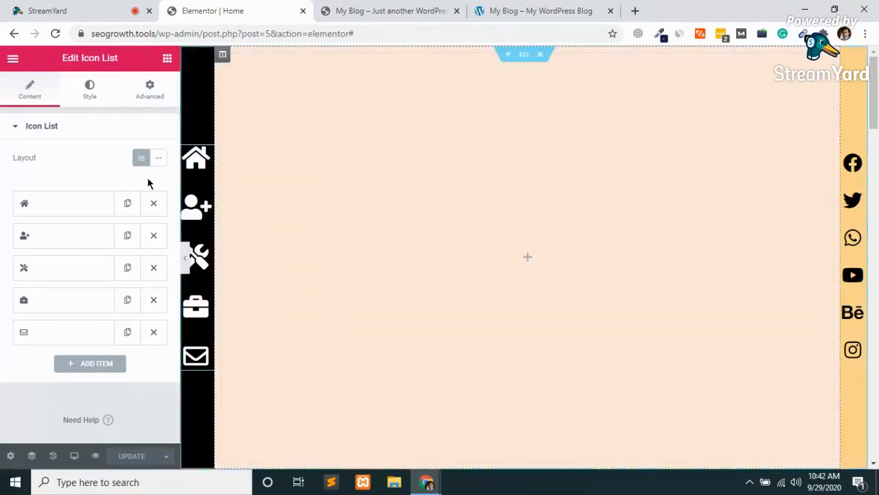
left_click(151, 92)
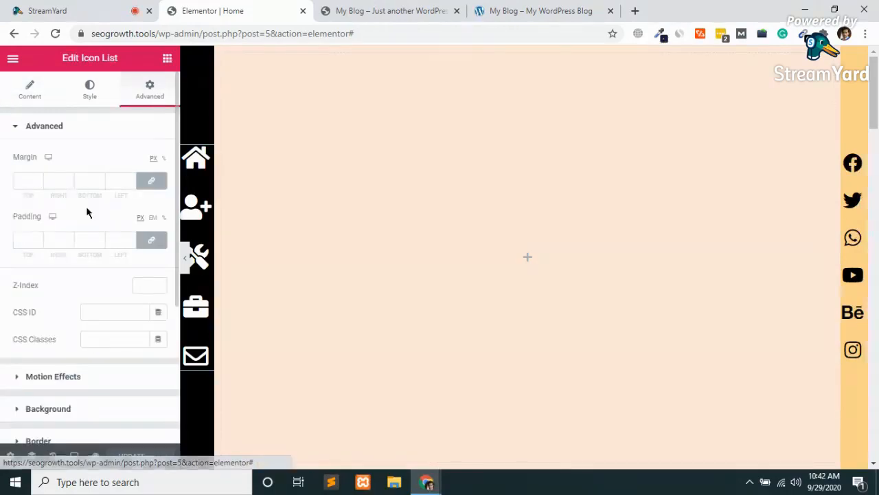
scroll(86, 213, "down", 3)
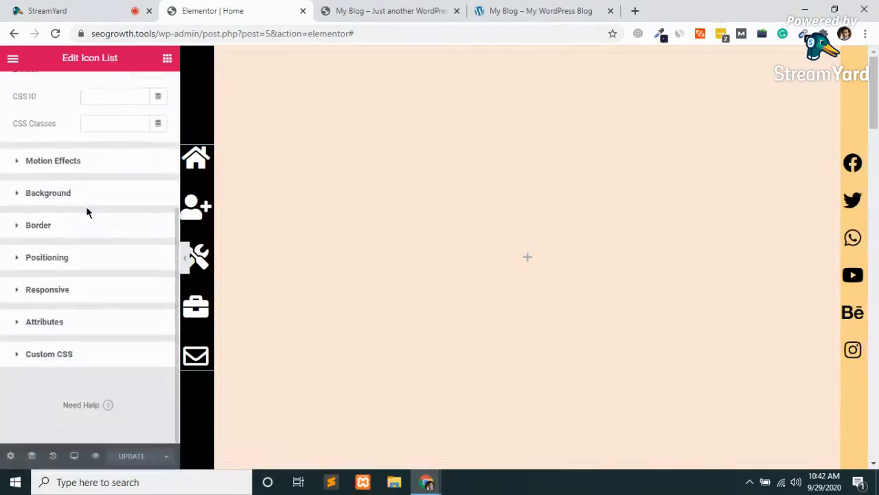
left_click(54, 260)
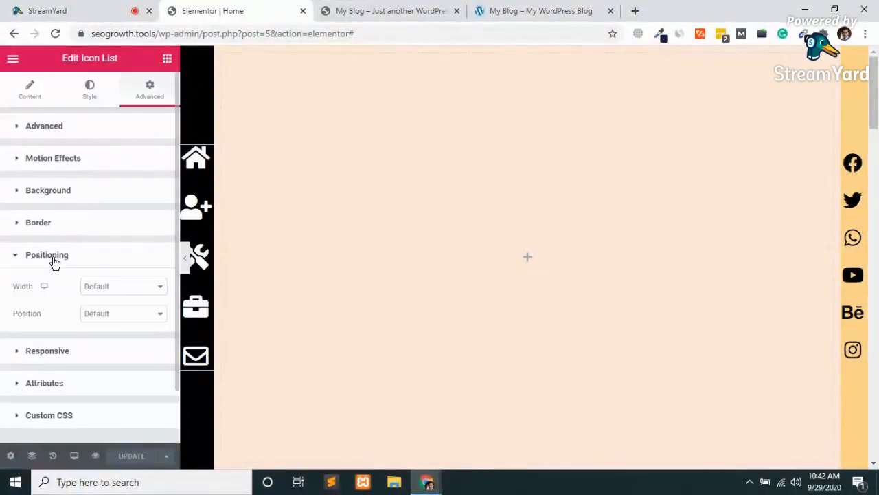
left_click(108, 288)
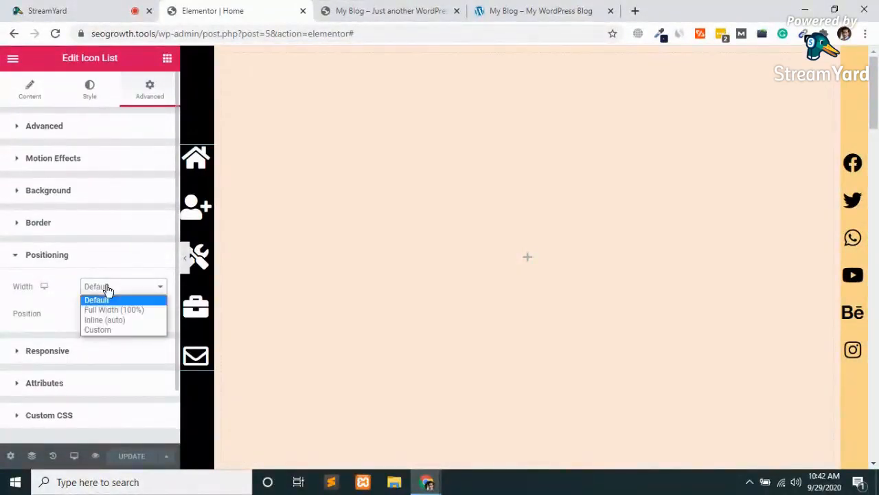
left_click(103, 330)
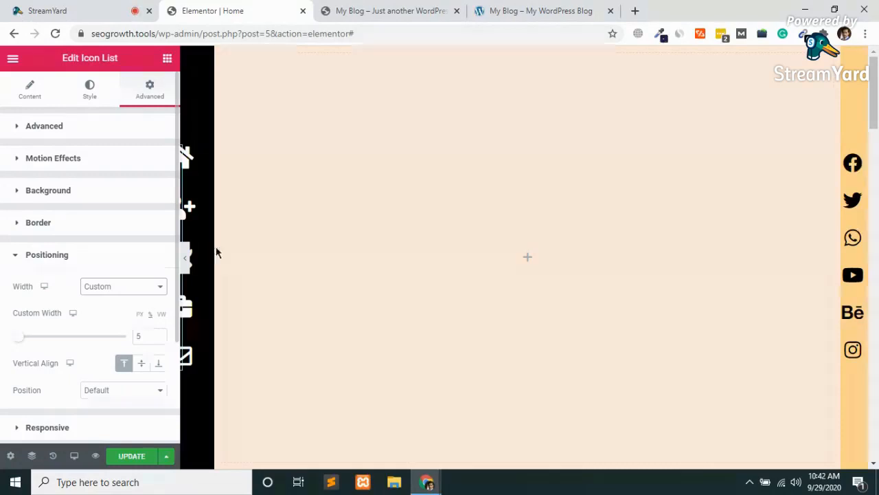
left_click(151, 315)
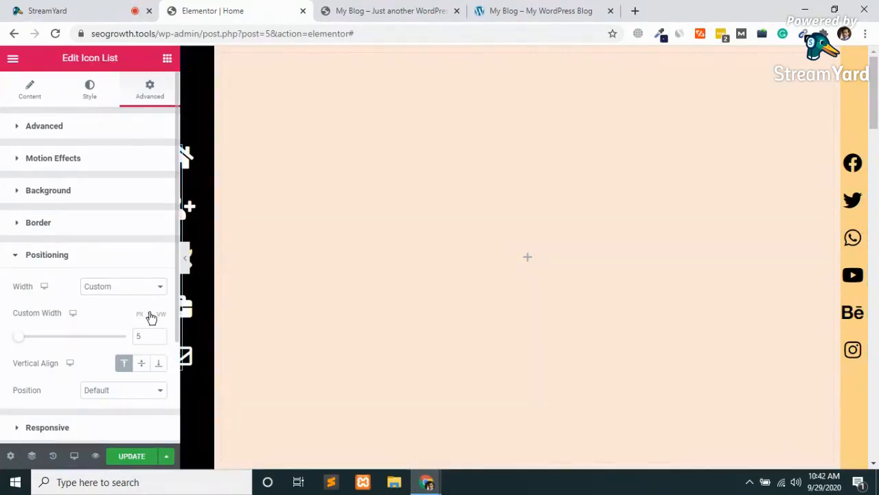
left_click(139, 316)
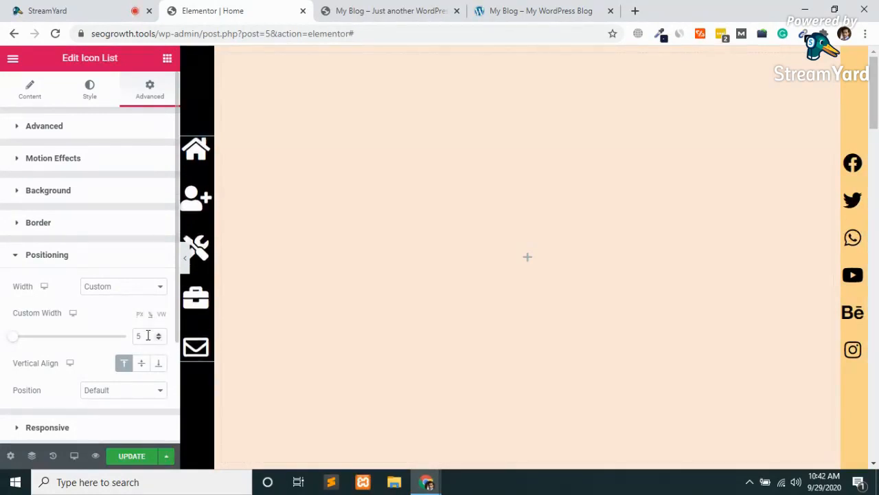
left_click(146, 337)
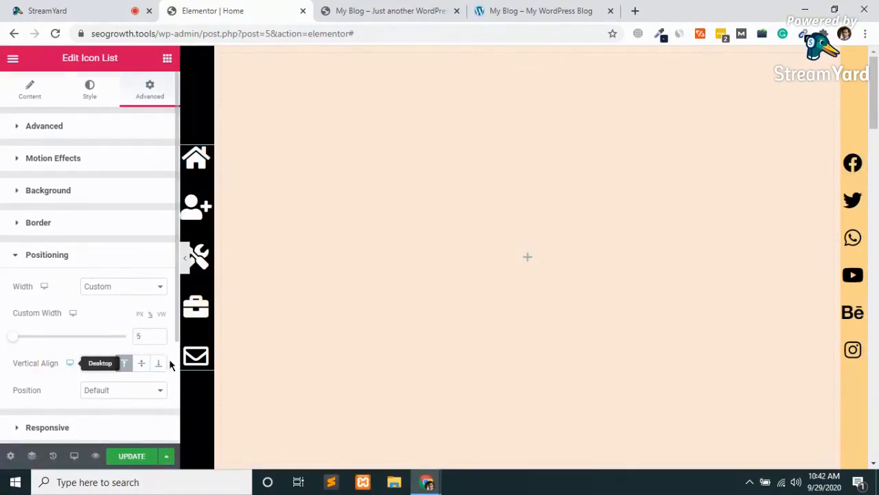
Set the navigation icon list's position to Fixed.
scroll(169, 364, "down", 2)
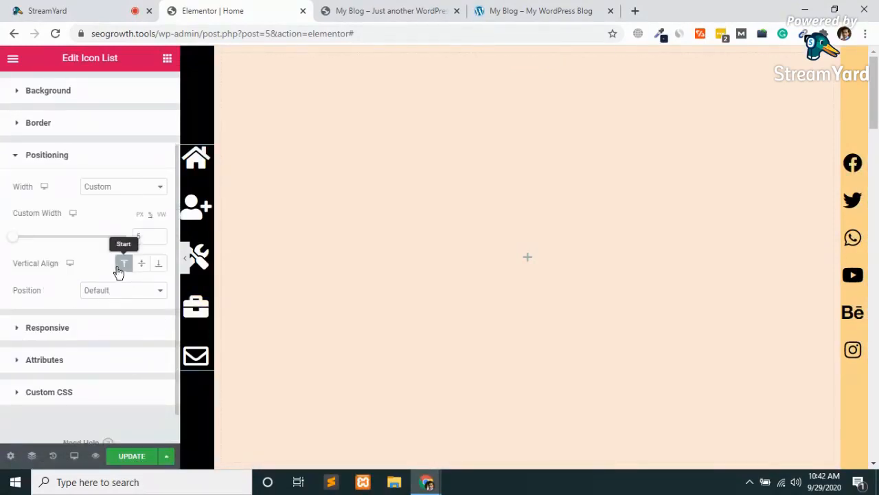
left_click(118, 292)
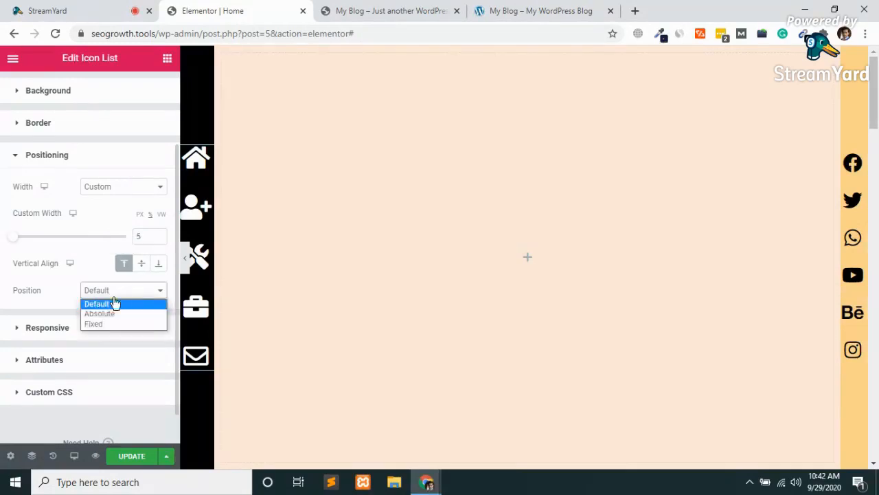
left_click(99, 324)
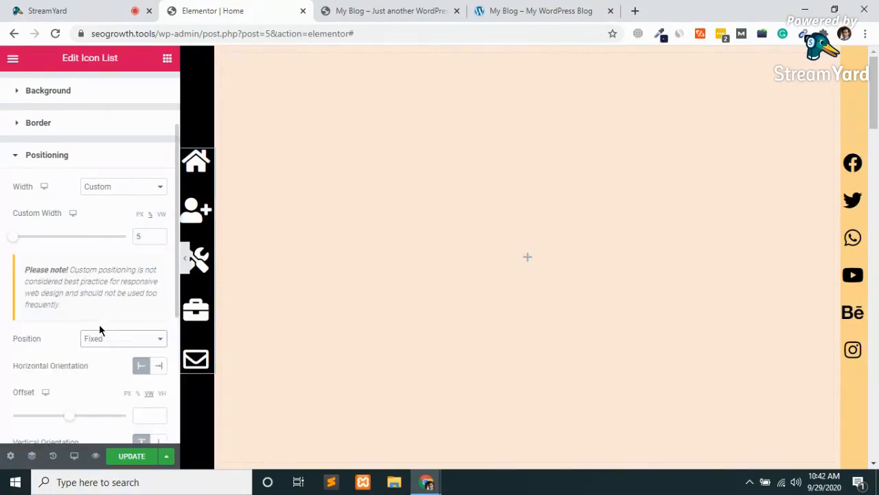
Set the fixed icon list's horizontal offset to 0 VW and vertical offset to 125 px, and update the page.
scroll(99, 325, "down", 2)
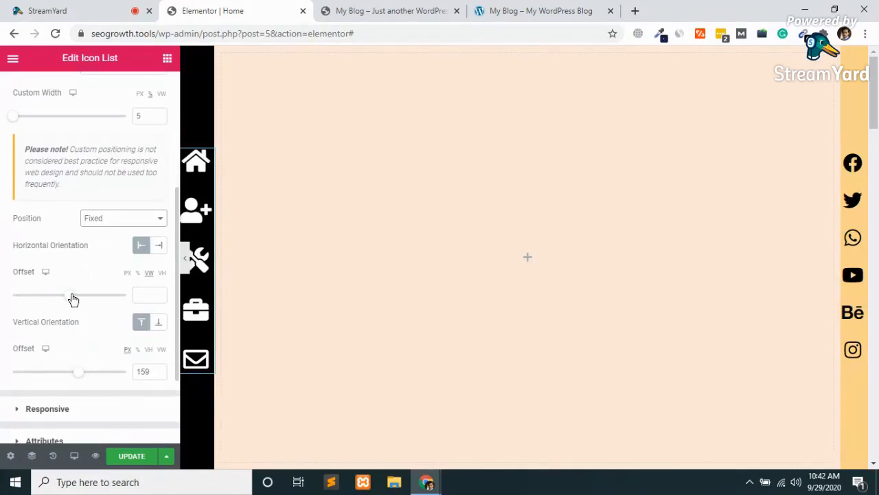
mouse_move(74, 299)
left_mouse_down()
mouse_move(49, 298)
mouse_move(84, 299)
mouse_move(71, 298)
left_mouse_up()
left_click_drag(80, 374, 56, 374)
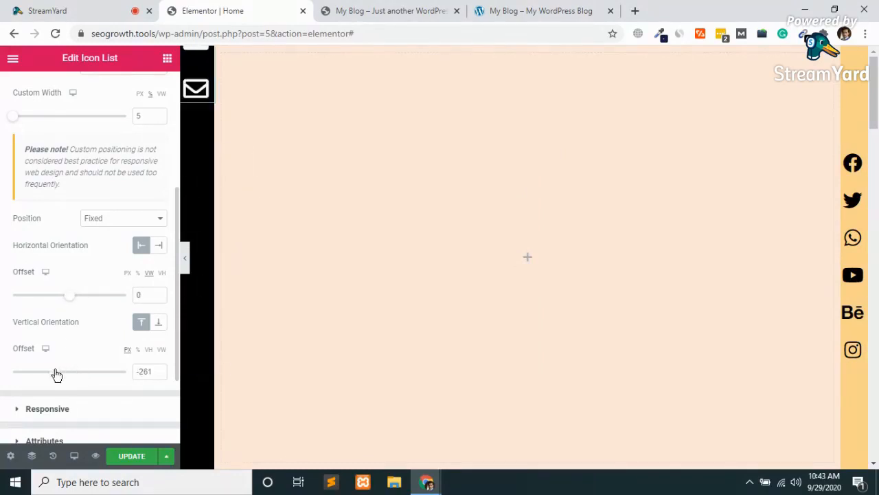
left_click(77, 373)
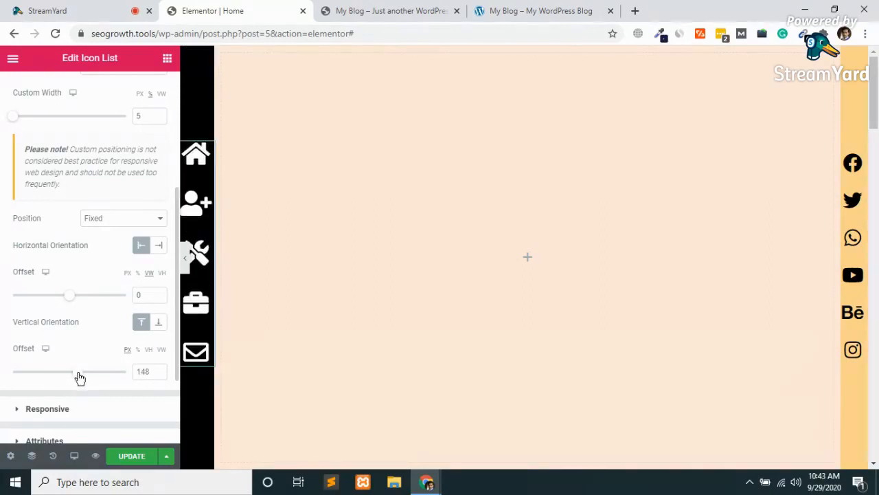
left_click_drag(78, 376, 76, 375)
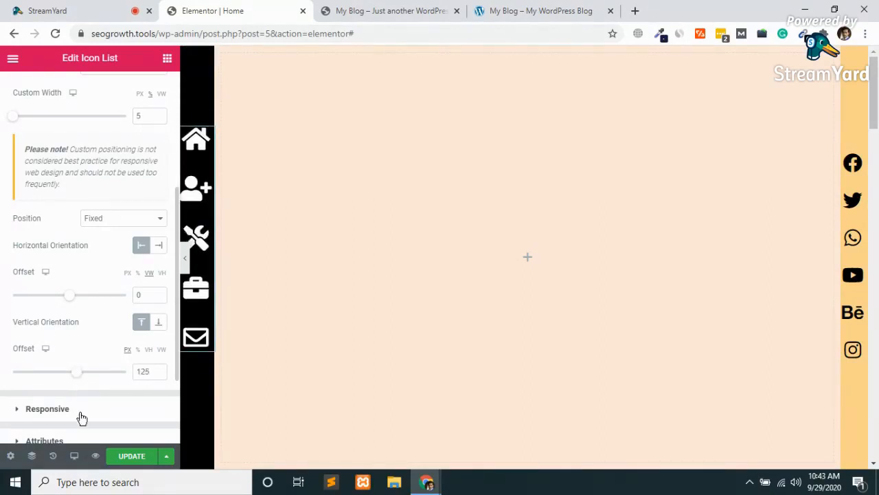
left_click(127, 457)
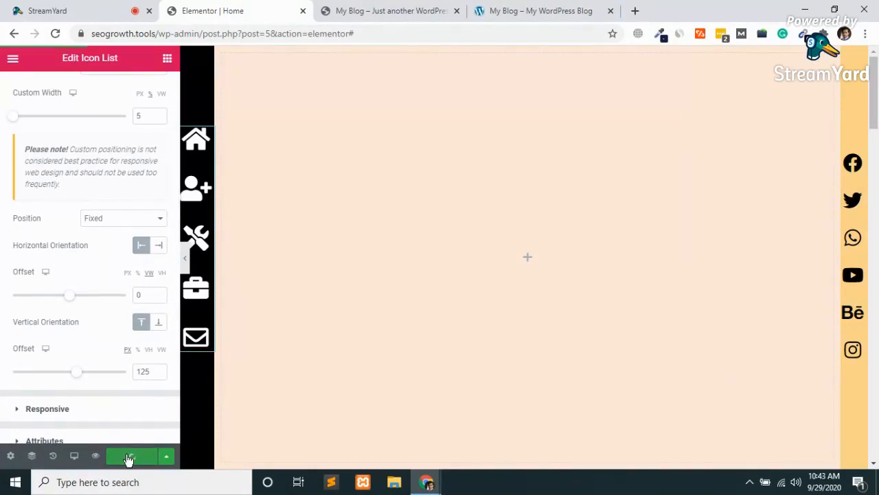
Reload the live seogrowth.tools page and examine the sidebar navigation icons while scrolling from the hero section to the contact section.
left_click(416, 6)
left_click(264, 29)
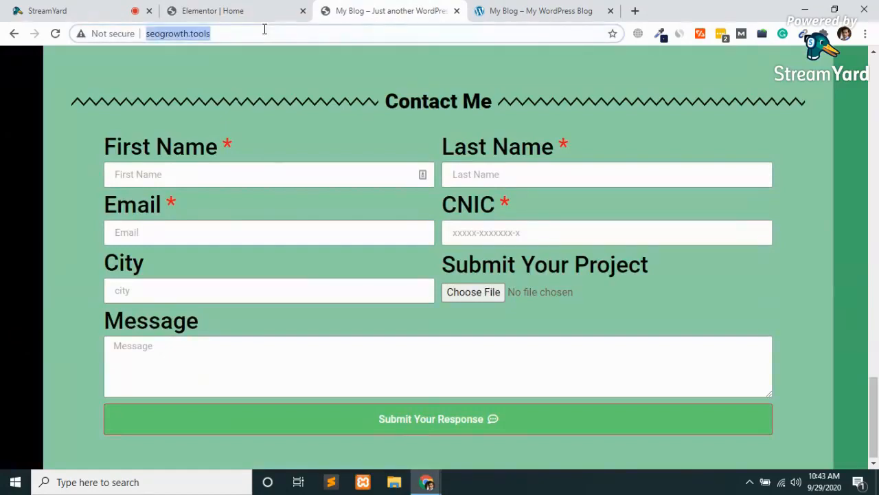
key("Return")
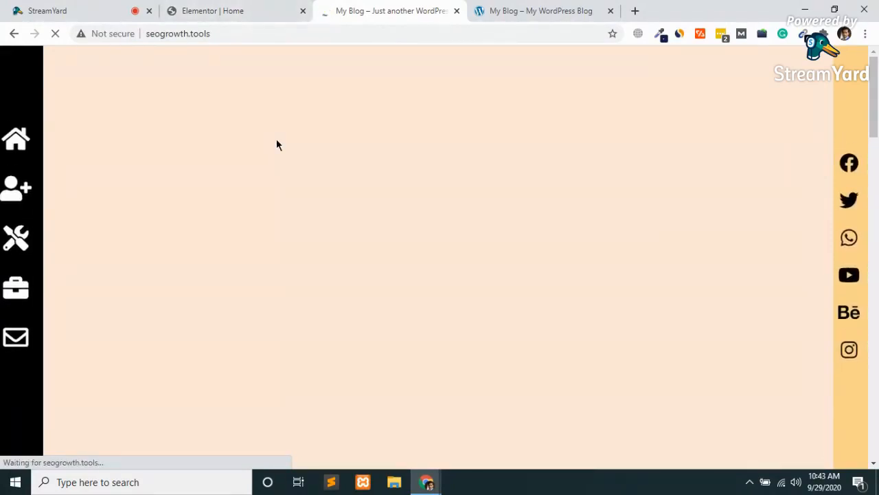
scroll(277, 145, "down", 8)
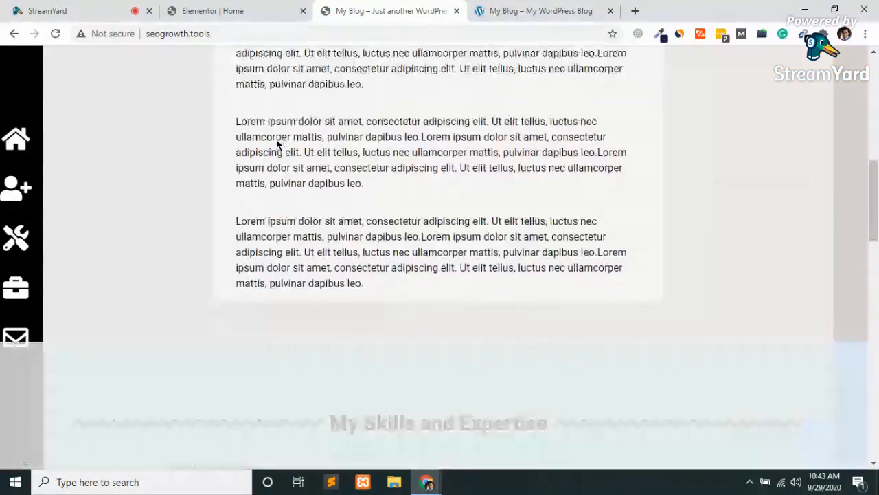
scroll(277, 143, "down", 4)
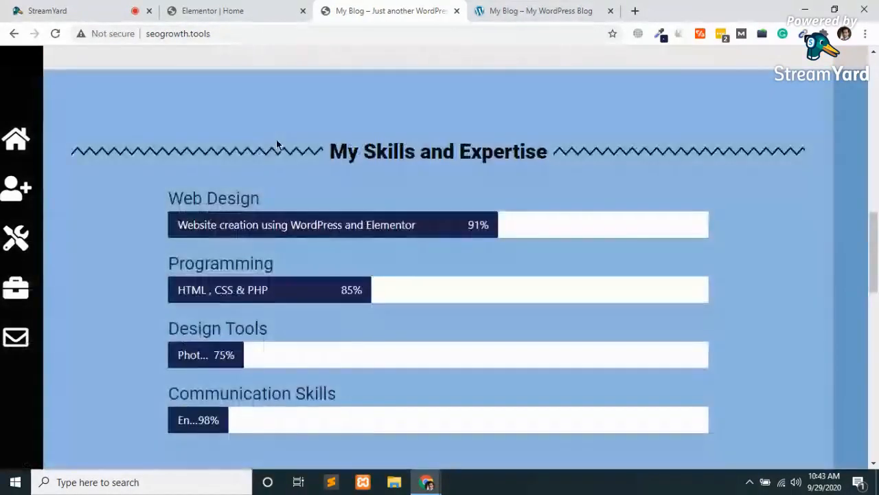
scroll(145, 184, "down", 2)
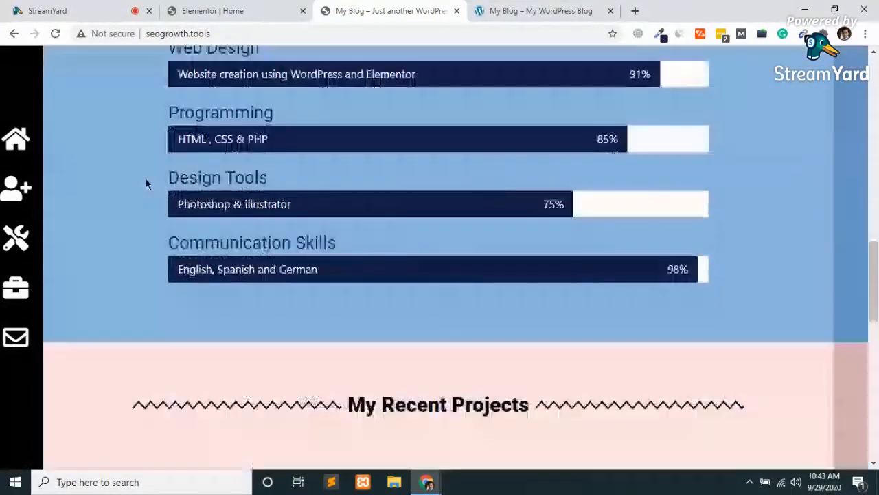
scroll(185, 368, "down", 2)
scroll(186, 369, "down", 9)
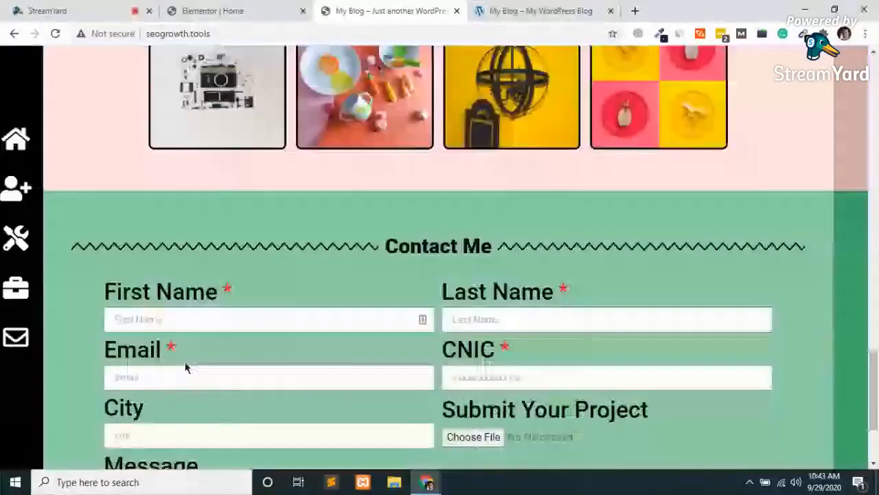
Test the sidebar navigation links on the live page for the skills, projects, contact, about and home sections.
left_click(20, 240)
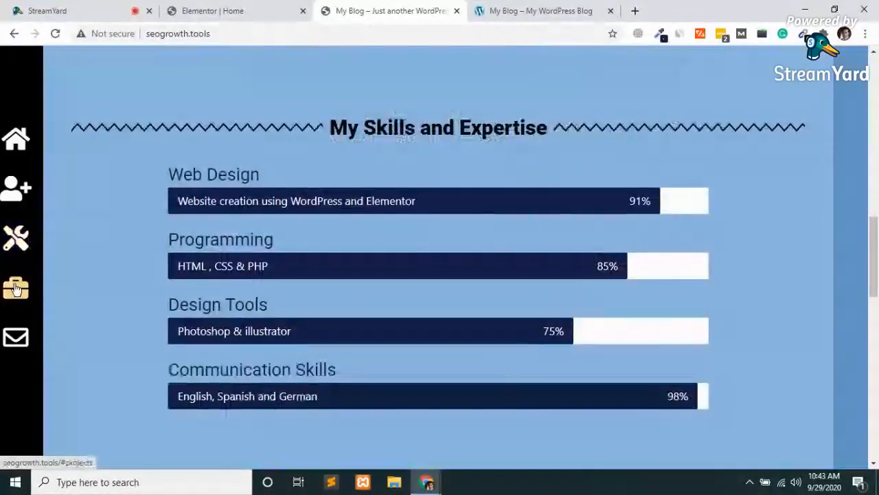
left_click(17, 288)
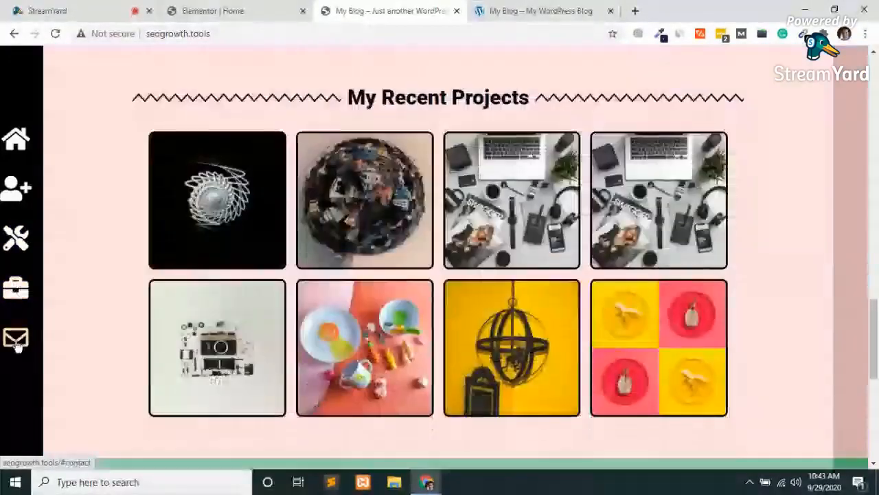
left_click(17, 343)
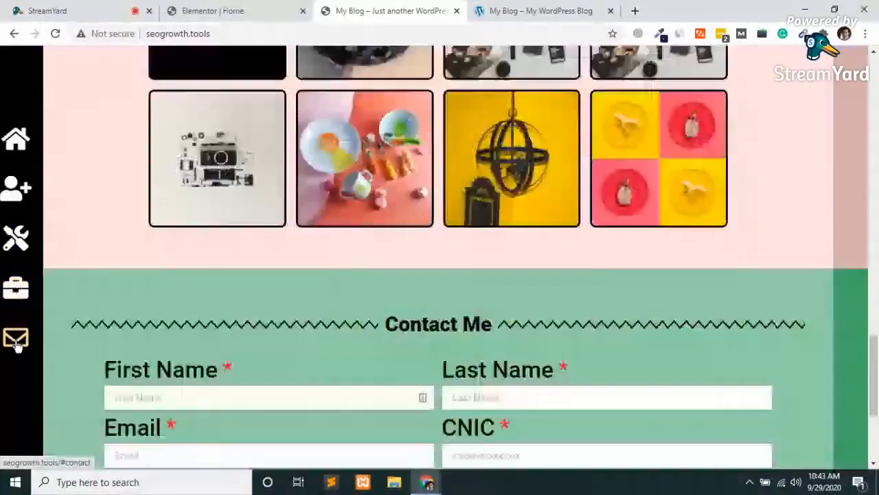
left_click(12, 197)
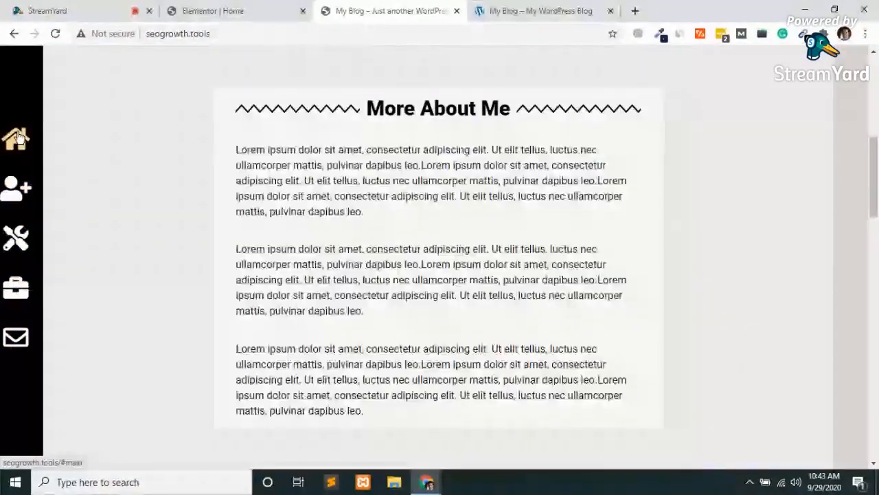
left_click(16, 141)
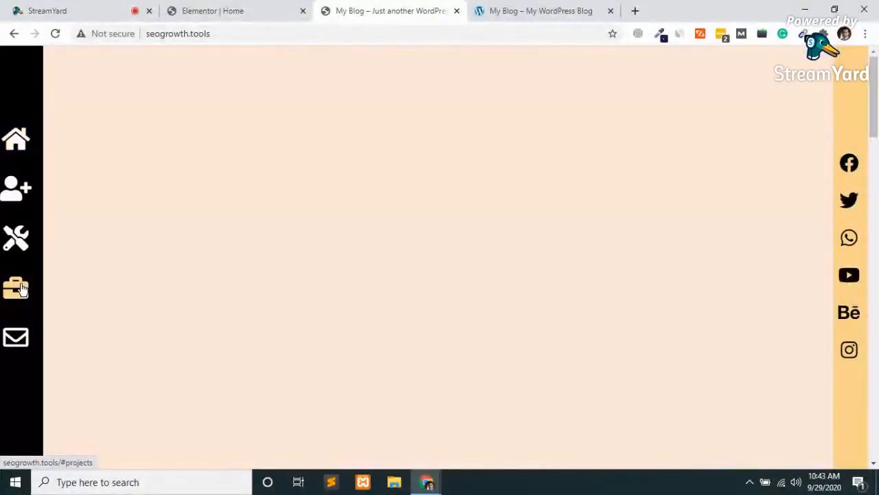
left_click(16, 337)
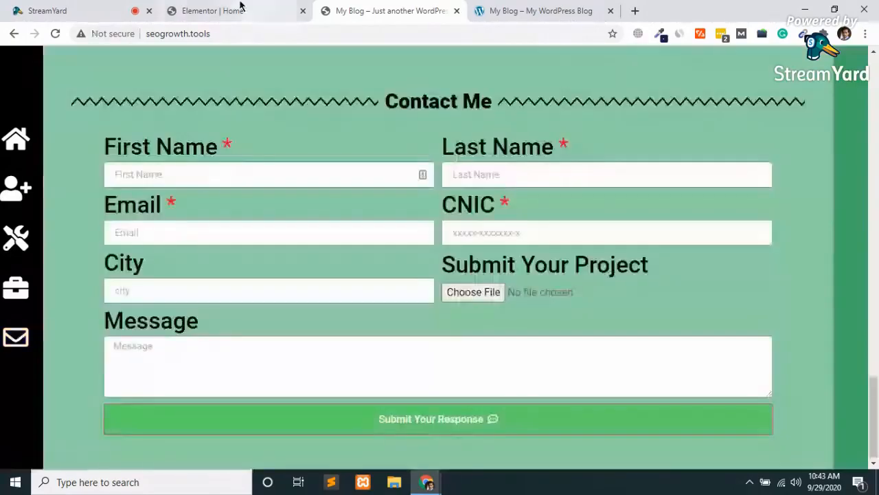
Return to the Elementor editor and give the social icon list a custom width of 4% in its positioning settings.
left_click(213, 11)
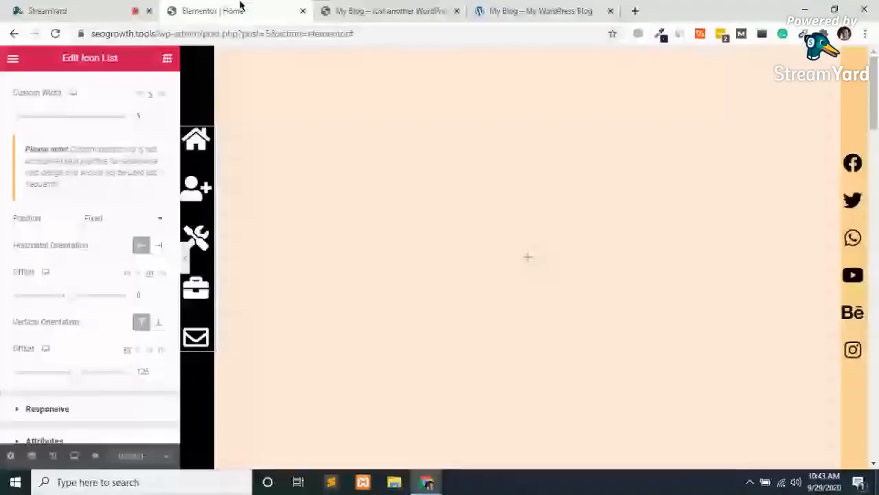
left_click(861, 163)
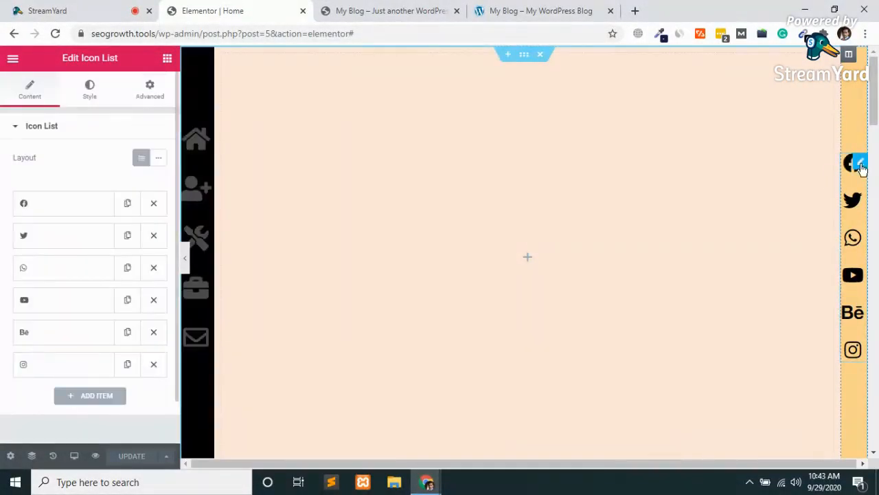
left_click(148, 99)
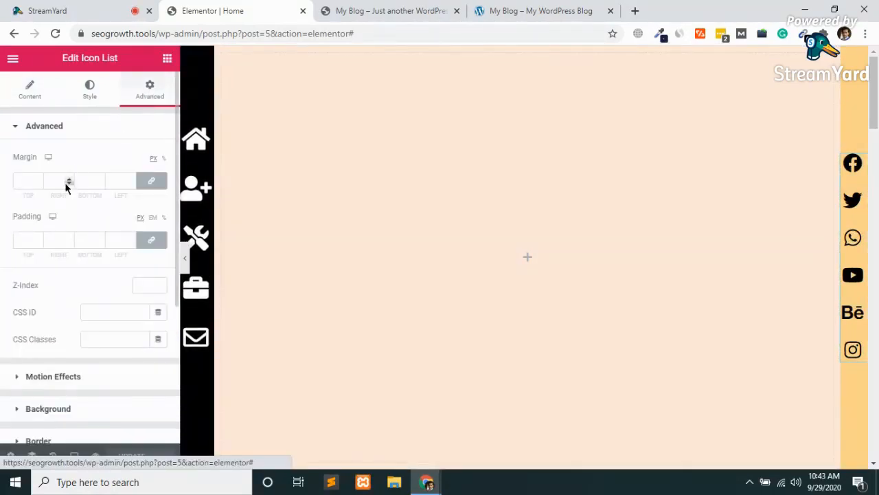
scroll(64, 182, "down", 4)
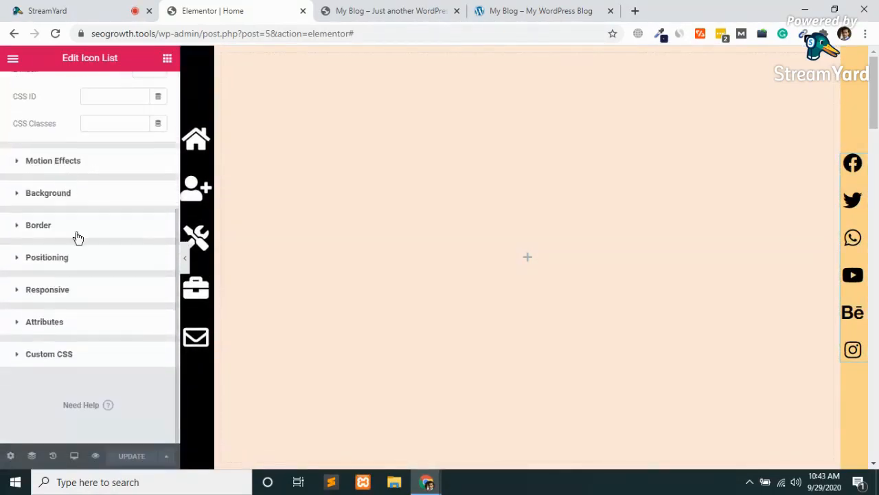
left_click(36, 265)
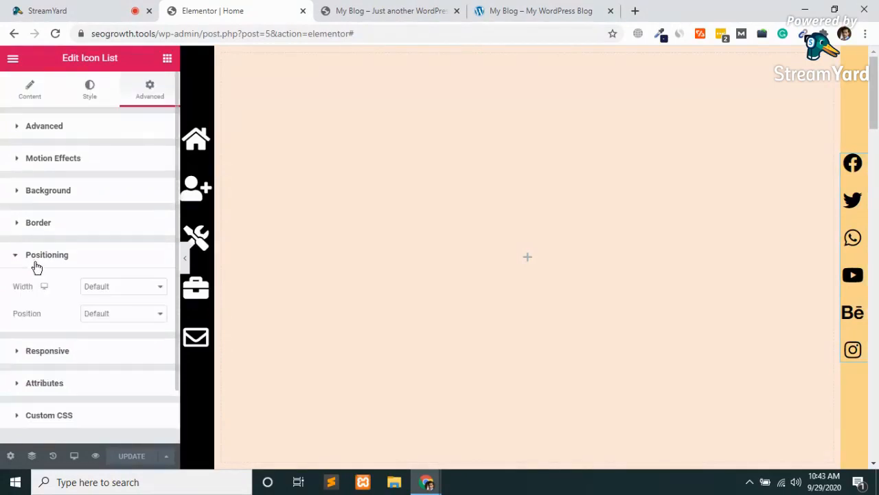
left_click(115, 287)
left_click(103, 331)
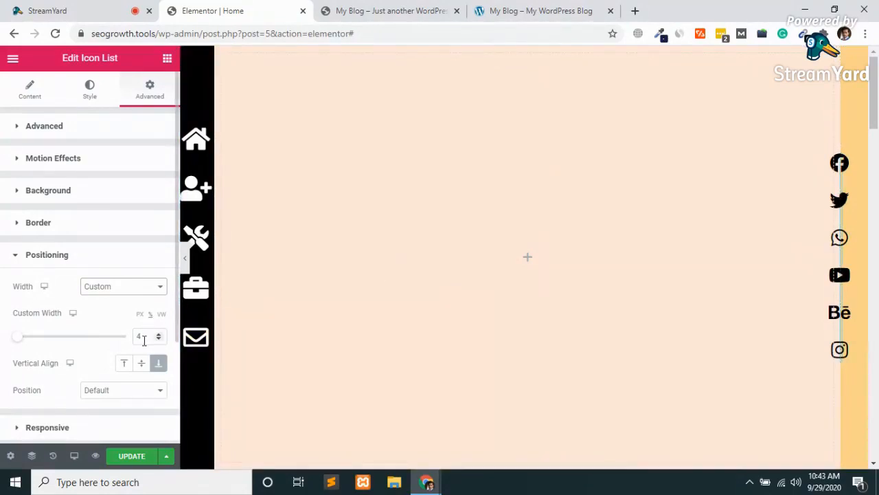
Set the social icon list's position to Fixed and update the page.
left_click(102, 398)
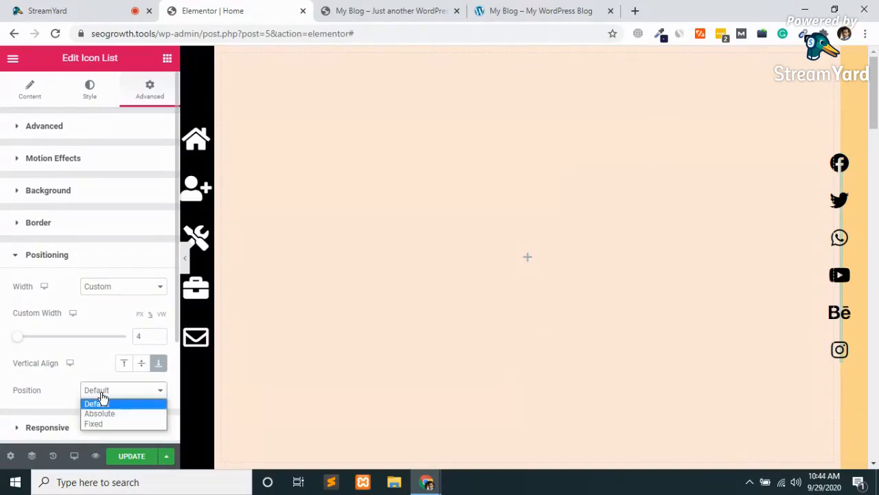
left_click(97, 422)
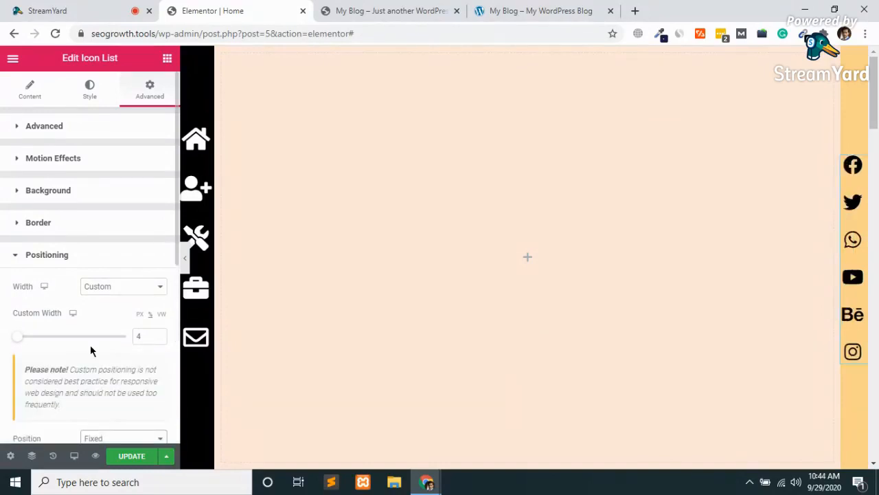
scroll(90, 344, "down", 2)
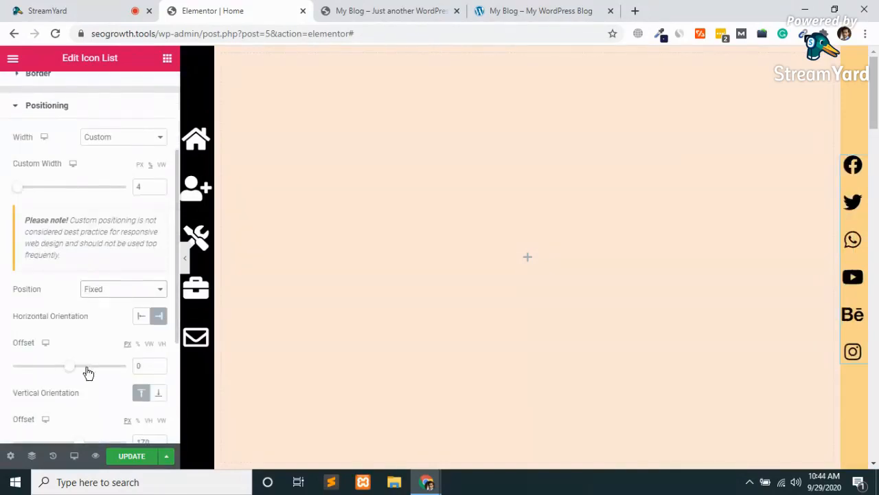
scroll(64, 373, "down", 1)
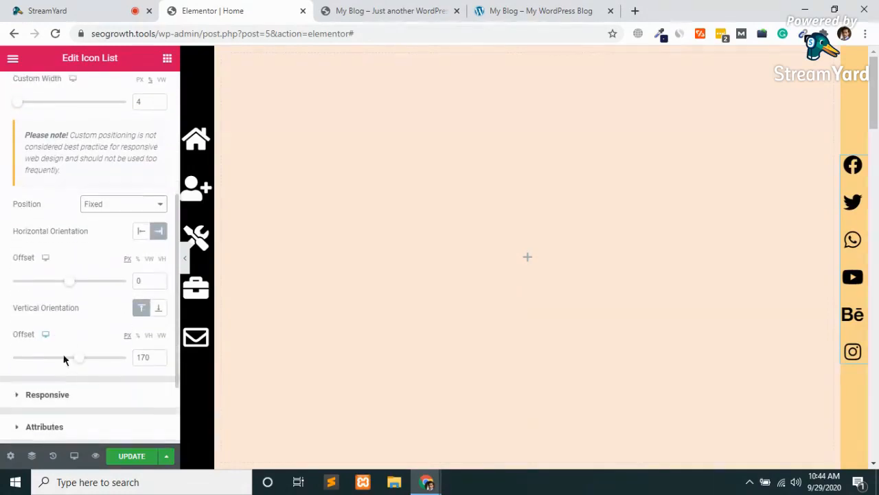
left_click(131, 458)
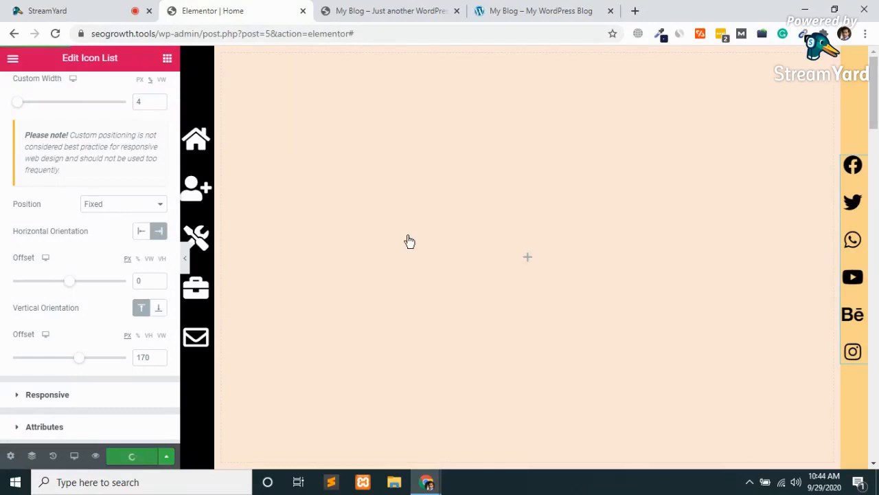
Reload the live seogrowth.tools page and check the social icons while scrolling between the contact and hero sections.
left_click(375, 6)
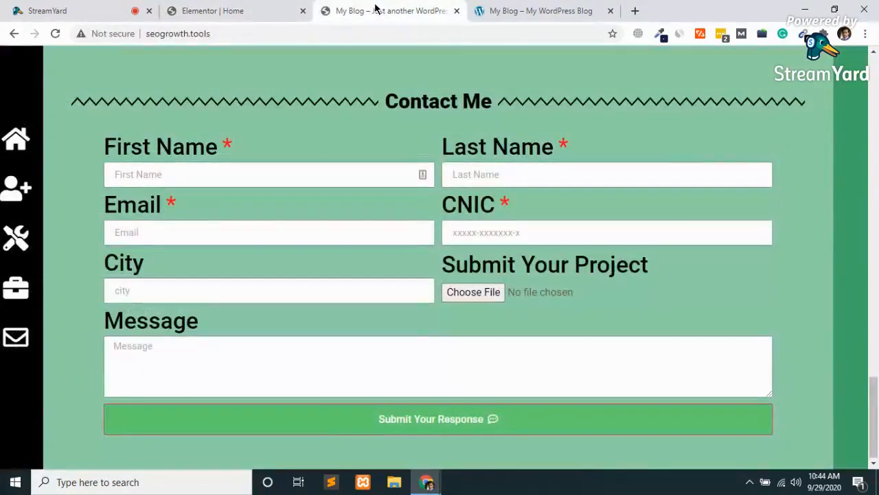
key("F5")
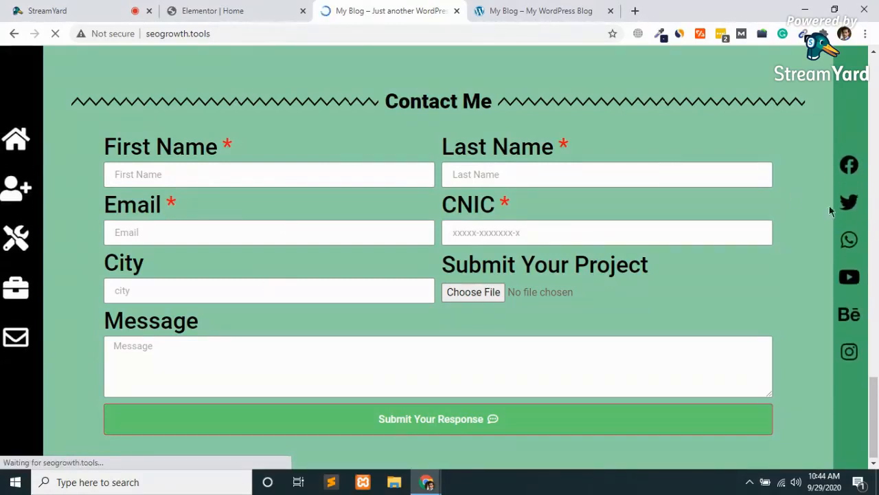
scroll(819, 192, "up", 10)
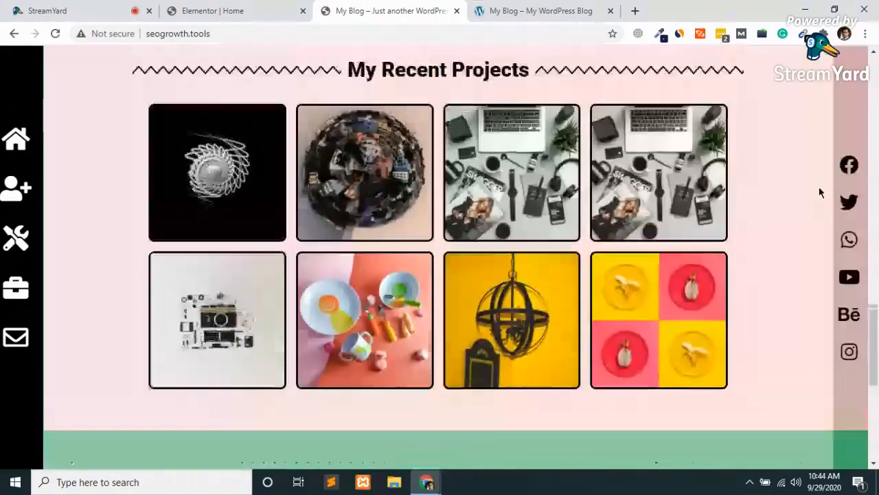
scroll(819, 176, "up", 10)
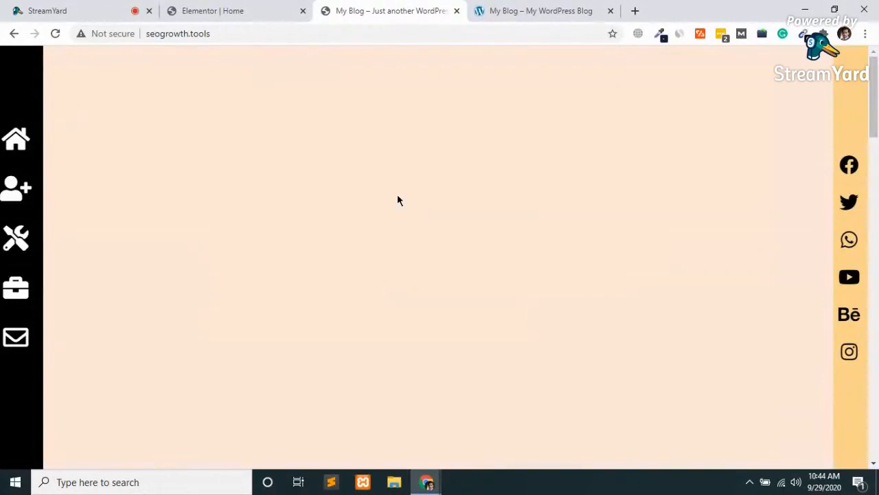
scroll(397, 200, "down", 20)
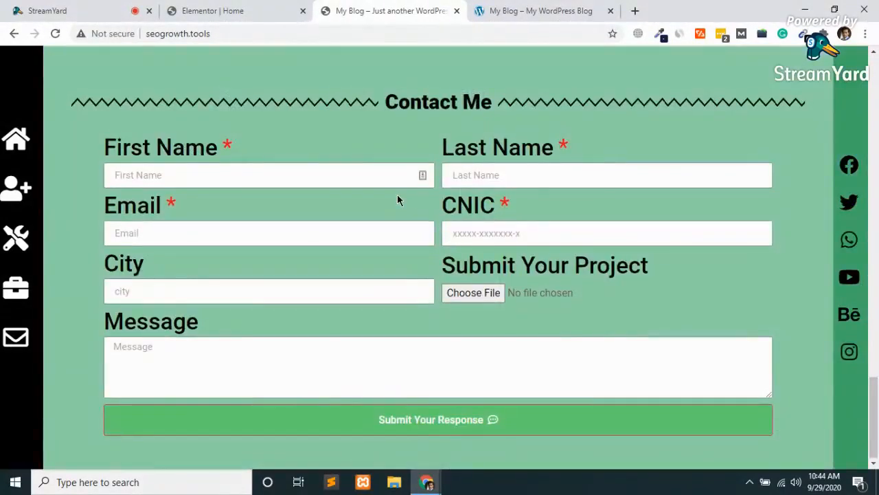
scroll(398, 200, "up", 20)
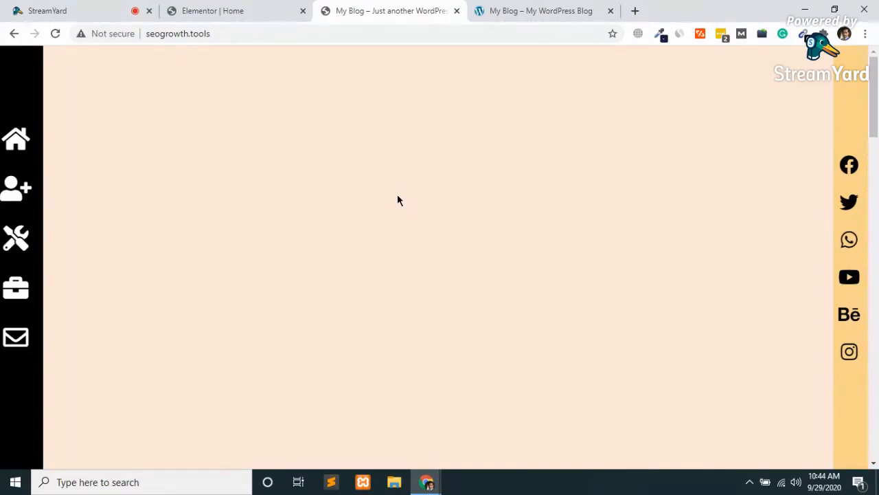
Log in to the reference site's dashboard at cracksking.com/wp-admin with the username and account password, and return to the live seogrowth.tools page.
left_click(538, 7)
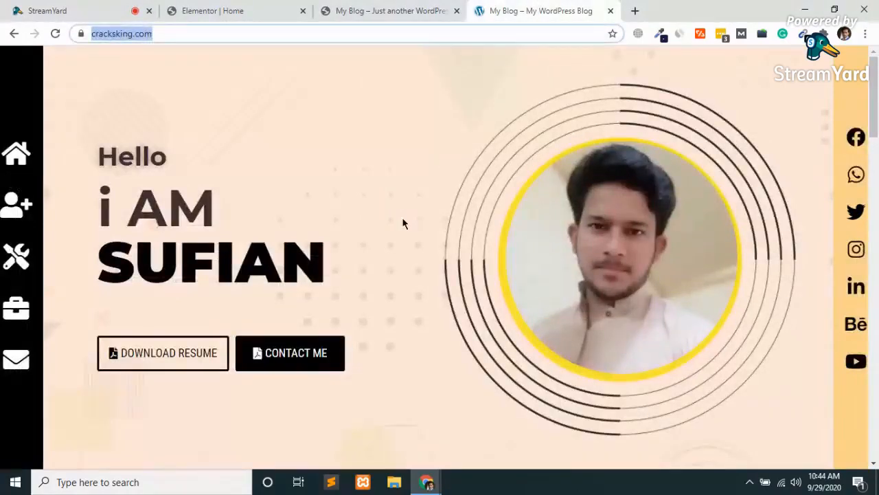
left_click(240, 34)
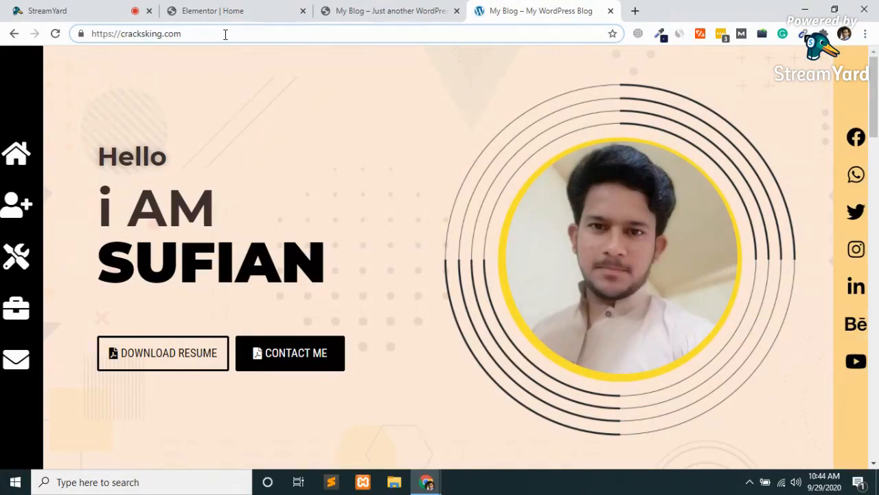
type("/wp-admin")
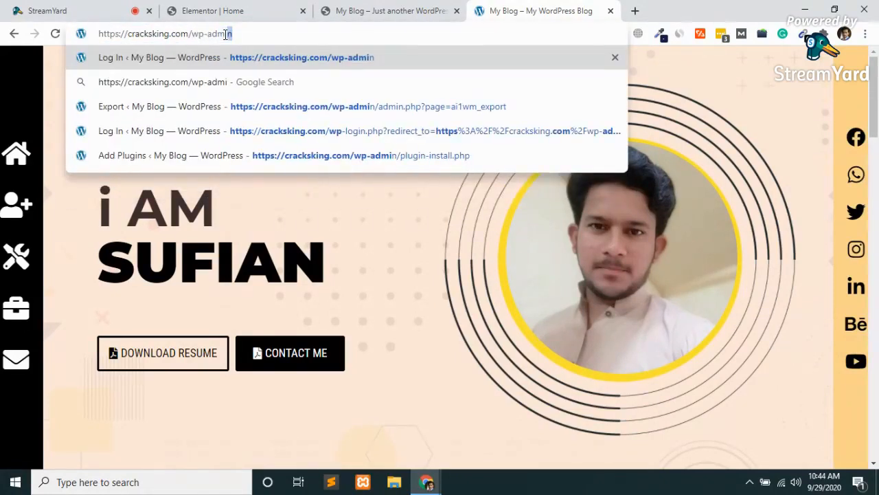
key("Return")
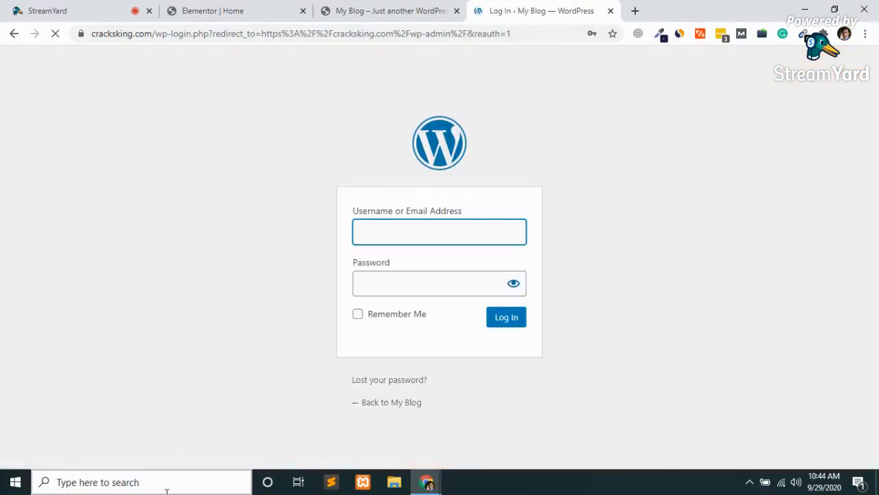
left_click(505, 315)
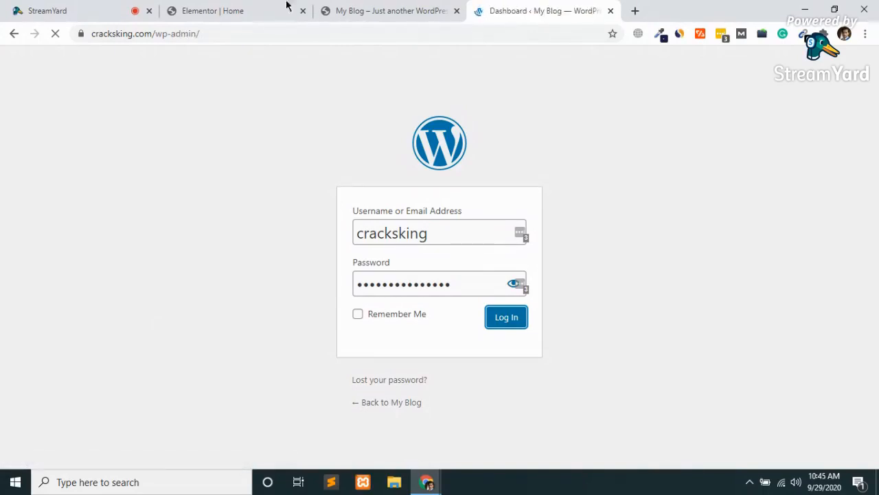
left_click(382, 9)
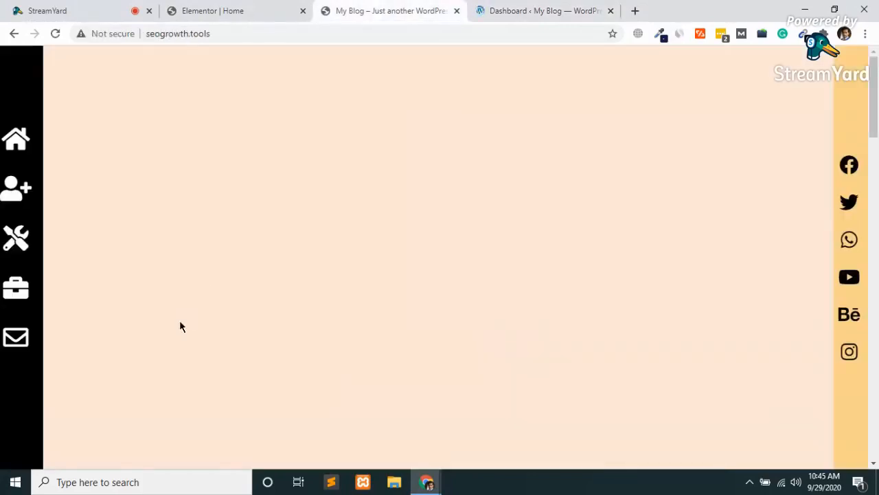
Open the cracksking.com site's Home page for editing with Elementor in a new tab from its list of pages.
left_click(540, 8)
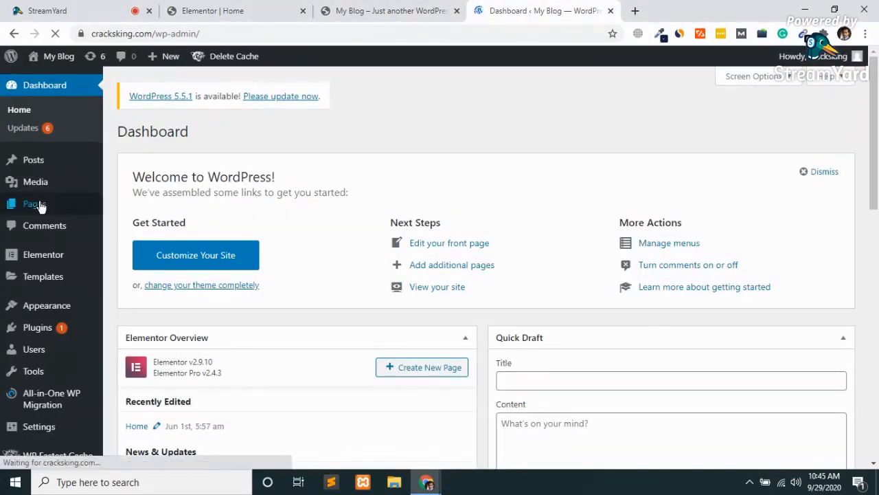
mouse_move(39, 204)
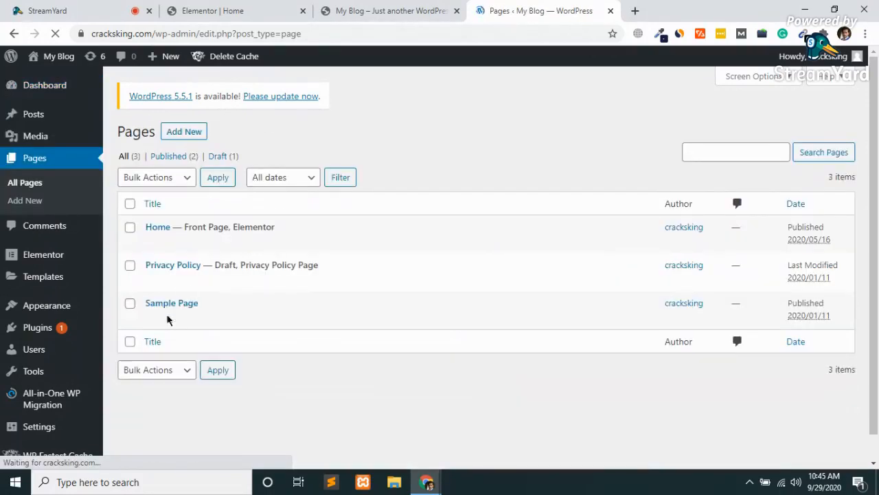
mouse_move(267, 243)
middle_click(318, 245)
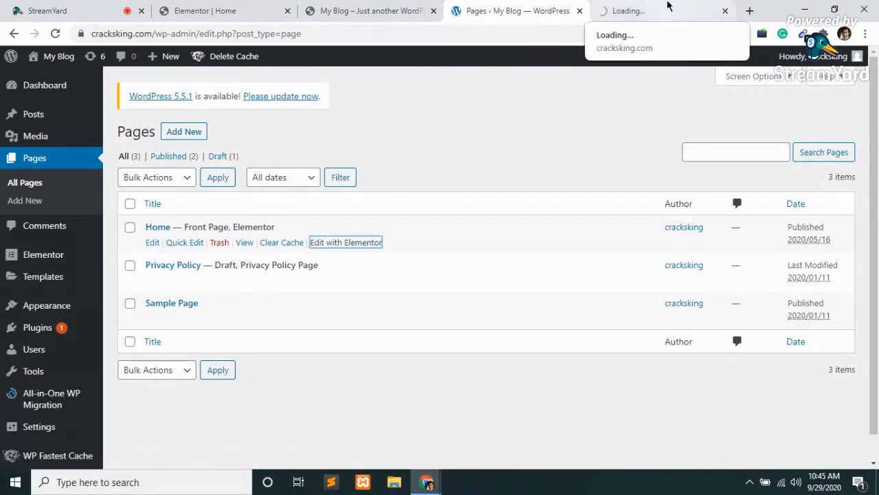
left_click(664, 7)
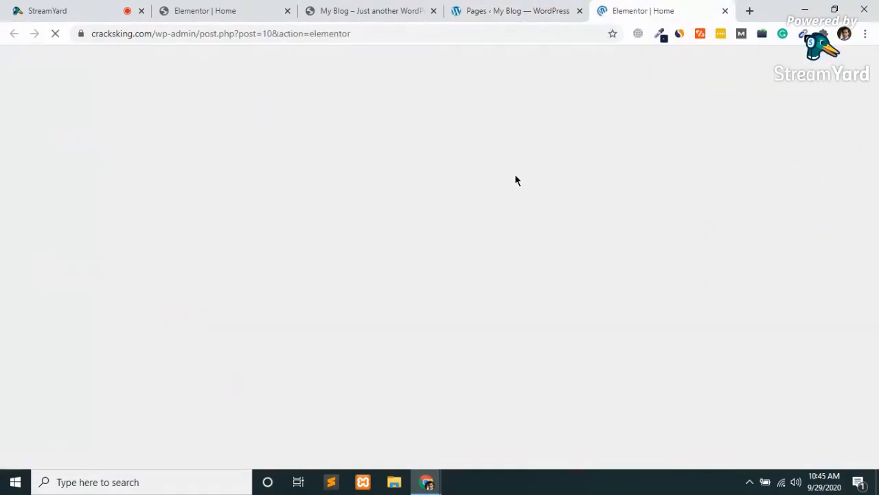
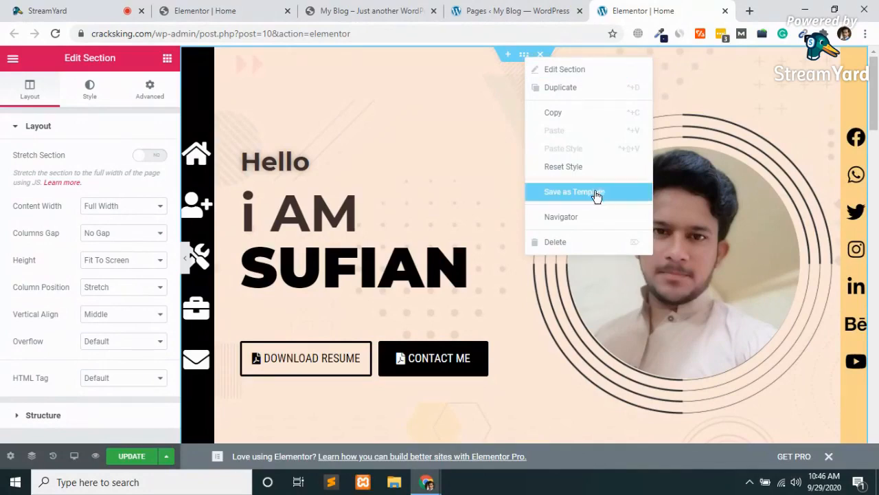
Save the reference page's hero section to the Elementor library as a template named "main".
left_click(589, 192)
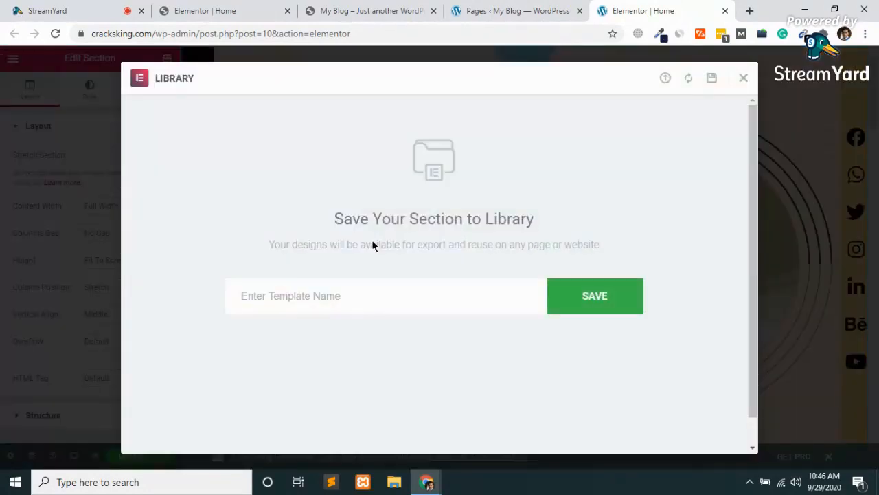
left_click(323, 297)
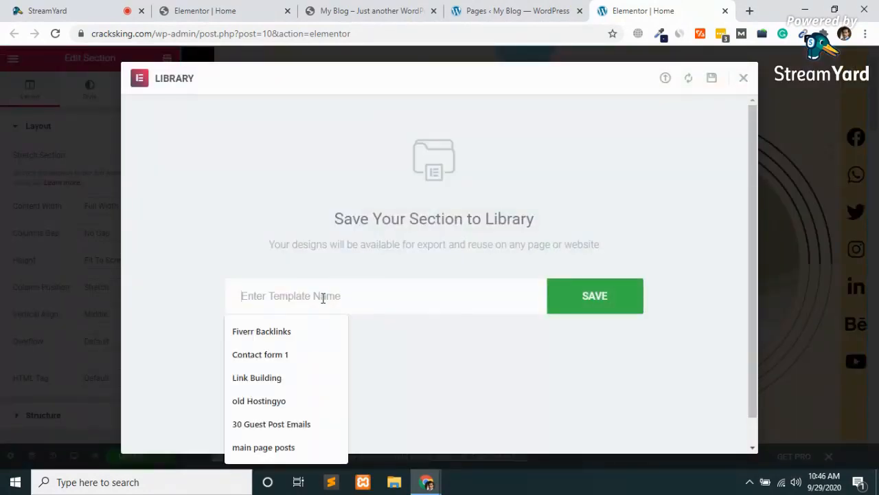
type("main")
left_click(609, 303)
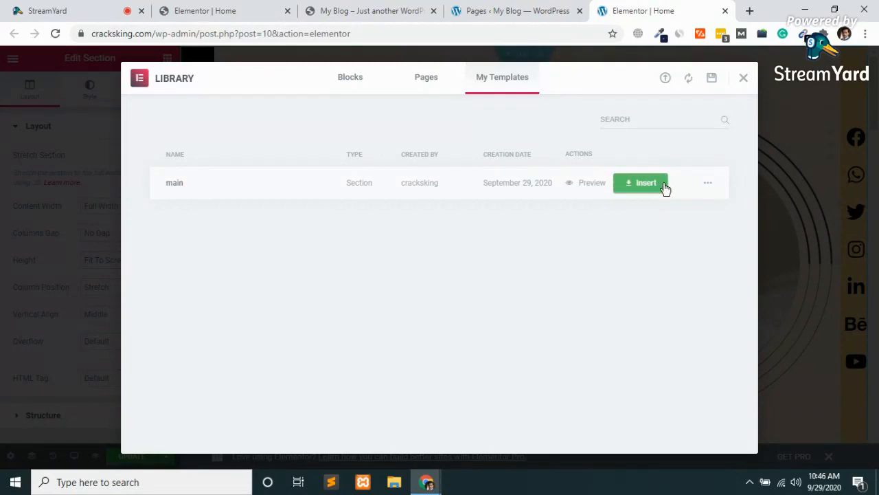
Export the "main" template from the library as a file and close the library.
left_click(708, 187)
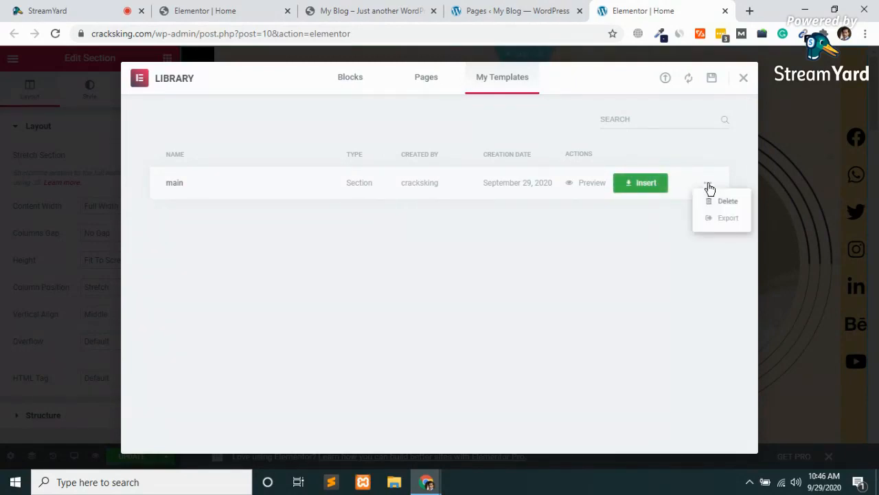
left_click(720, 221)
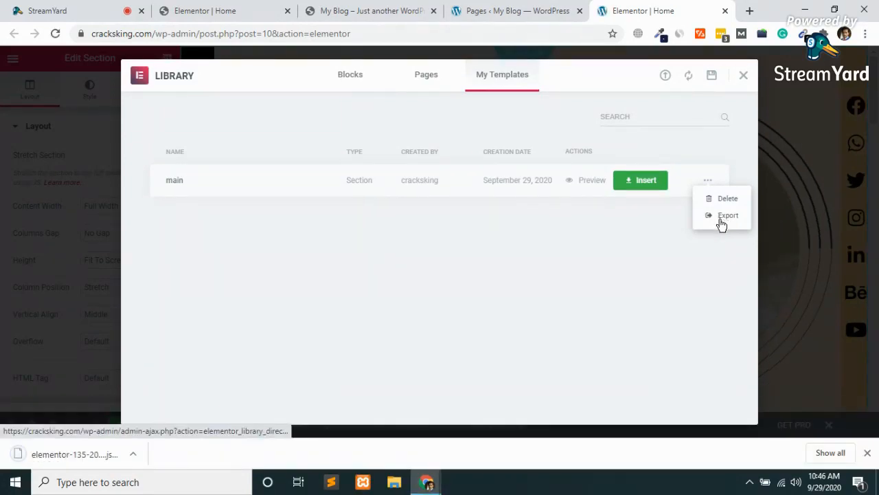
left_click(744, 77)
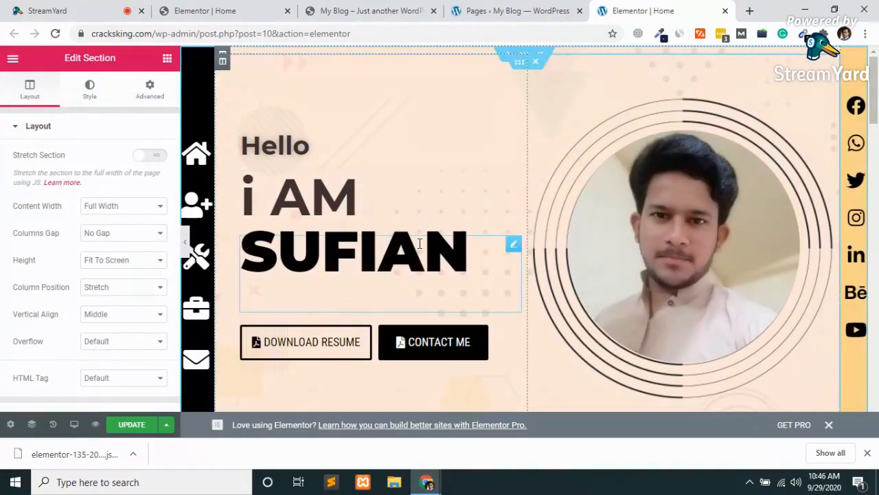
Return to the Elementor editor of seogrowth.tools and check the available actions for the empty hero column.
left_click(350, 9)
left_click(275, 7)
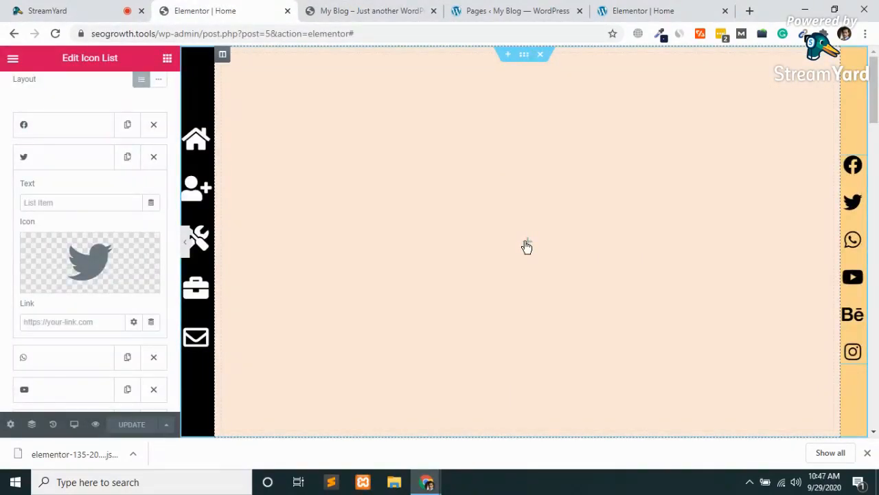
right_click(526, 241)
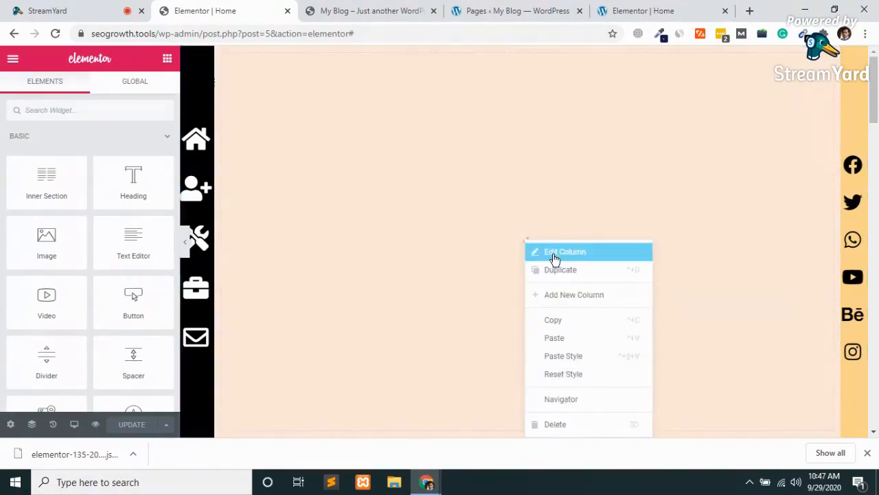
scroll(520, 303, "down", 1)
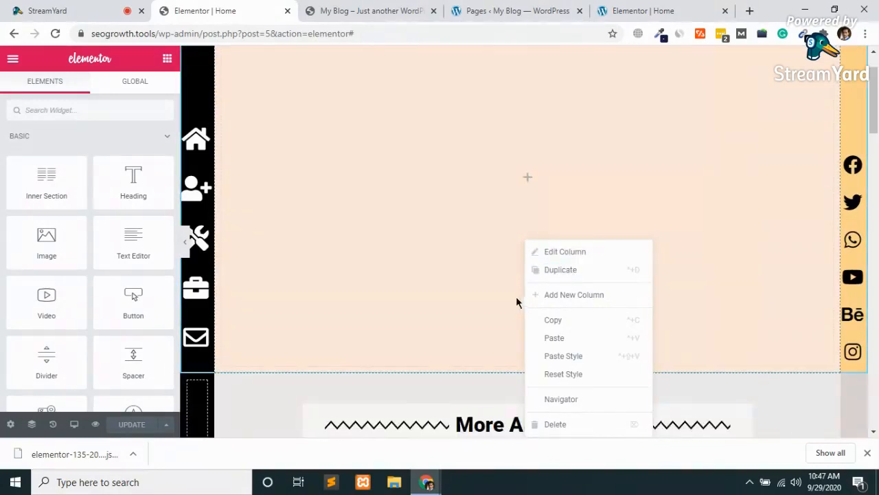
left_click(481, 295)
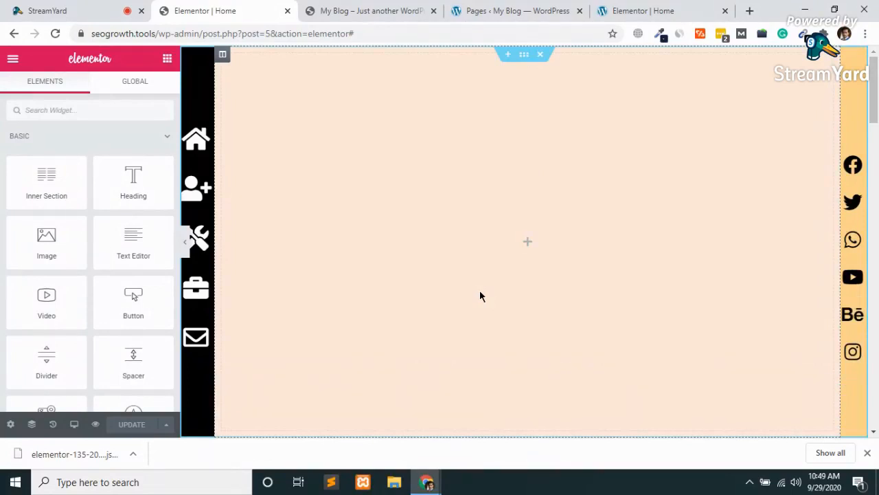
Try resetting the empty hero column's style and deleting the column, and undo both changes.
right_click(524, 243)
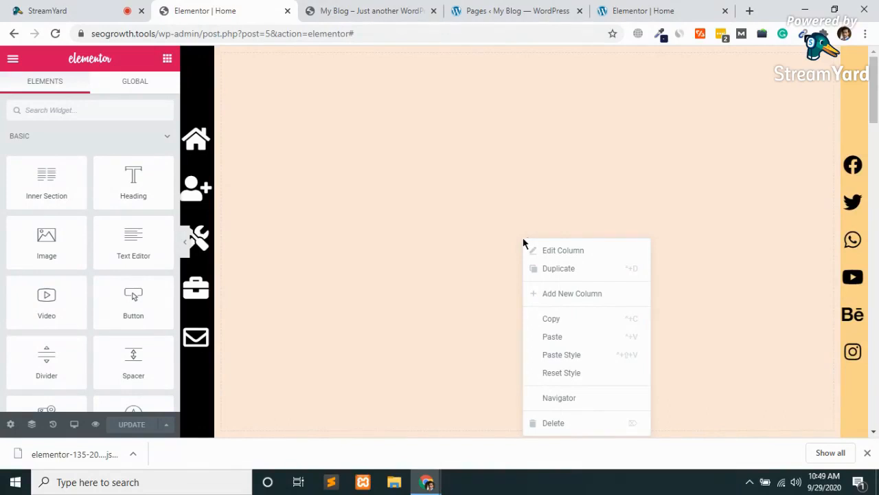
left_click(573, 373)
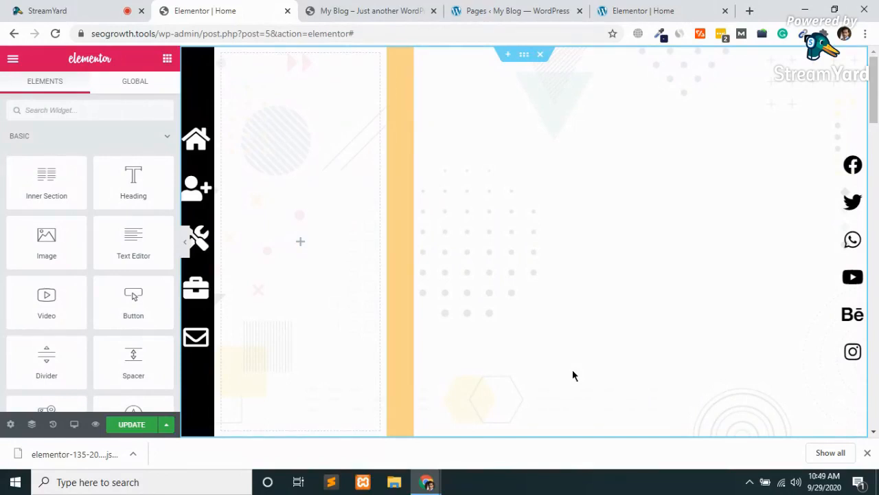
left_click(524, 57)
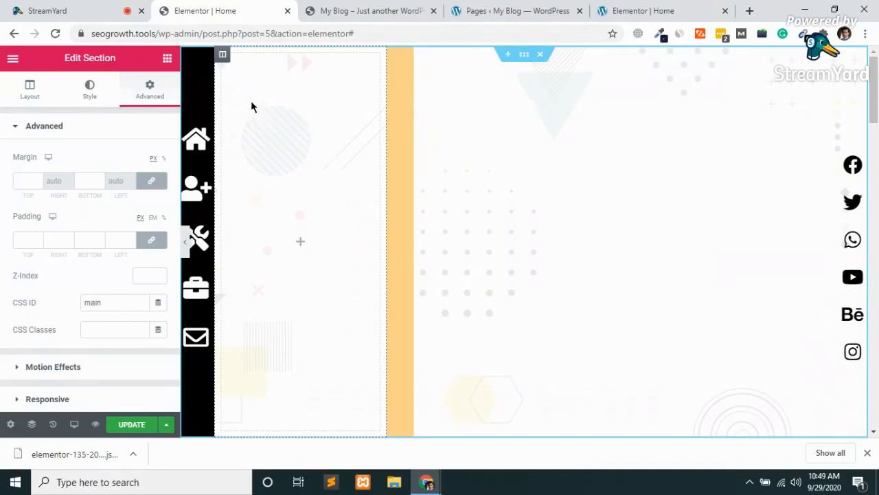
right_click(225, 59)
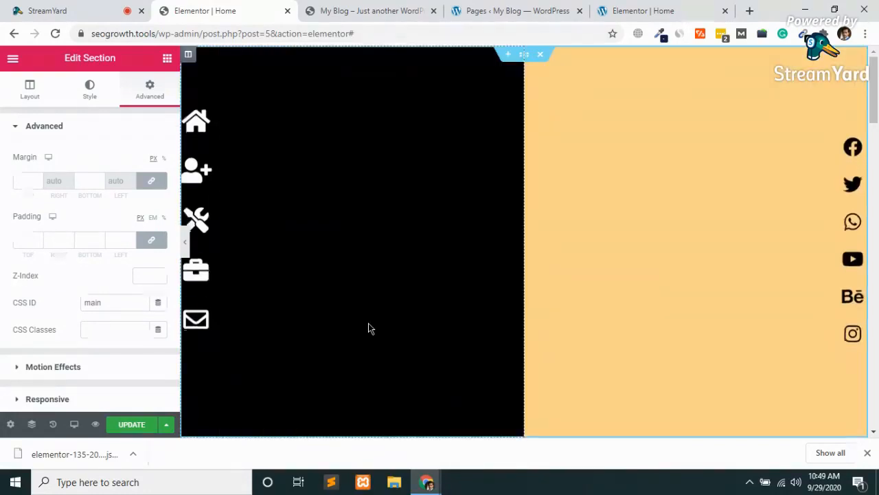
key("ctrl+z")
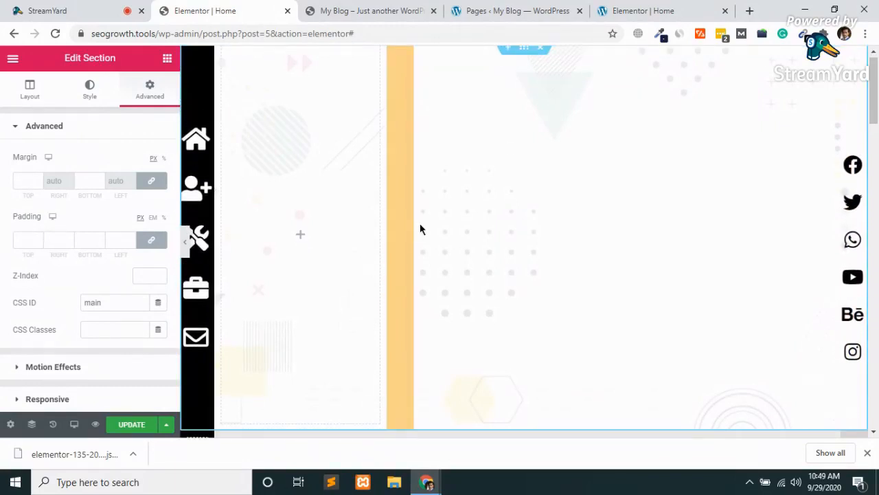
key("ctrl+z")
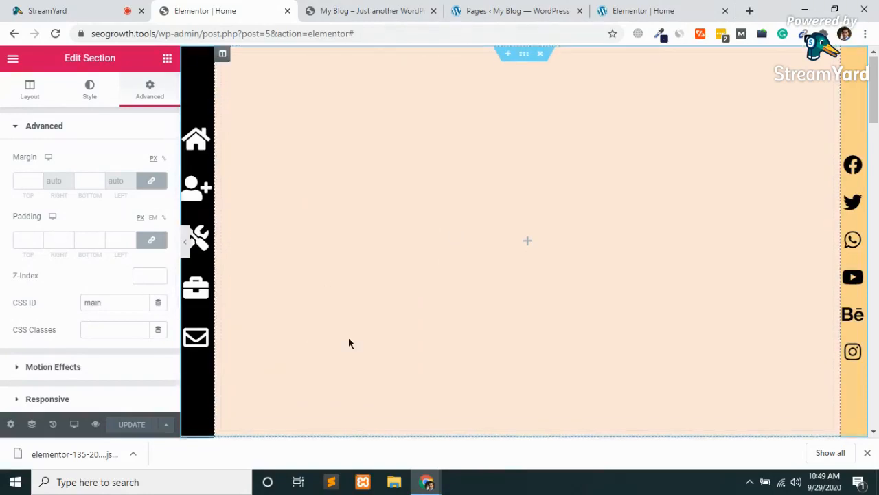
scroll(349, 341, "down", 2)
scroll(349, 342, "up", 3)
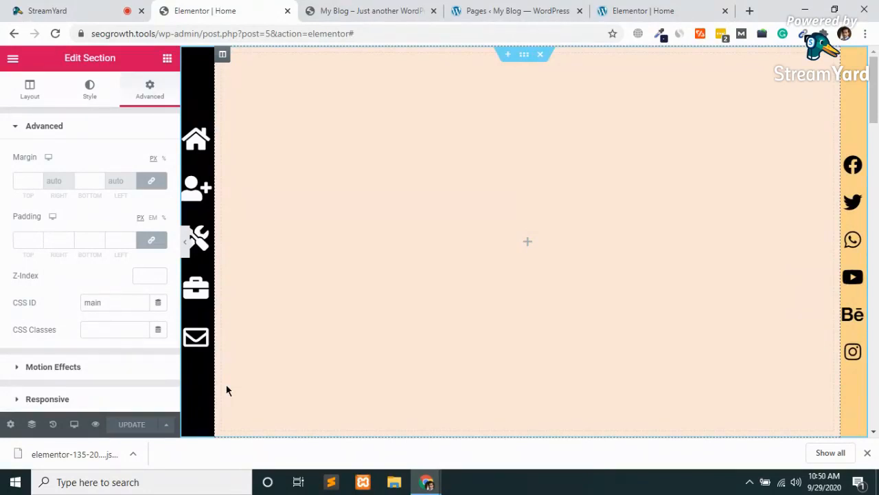
right_click(373, 197)
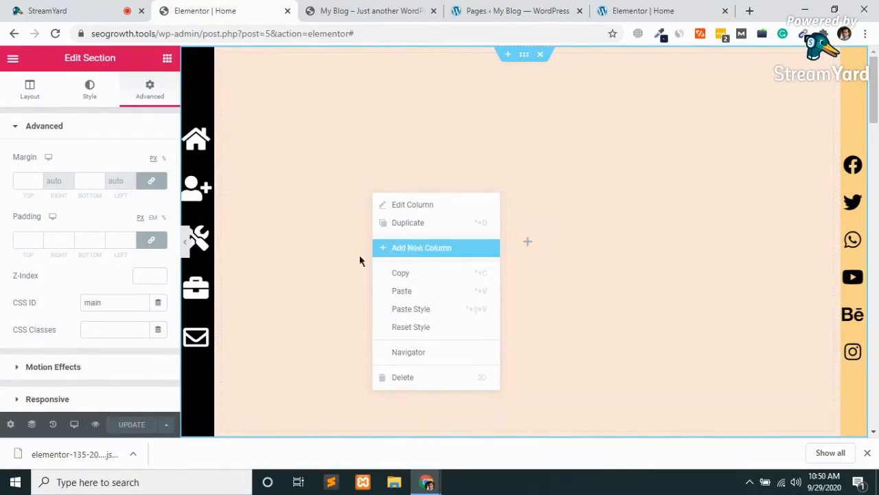
left_click(327, 269)
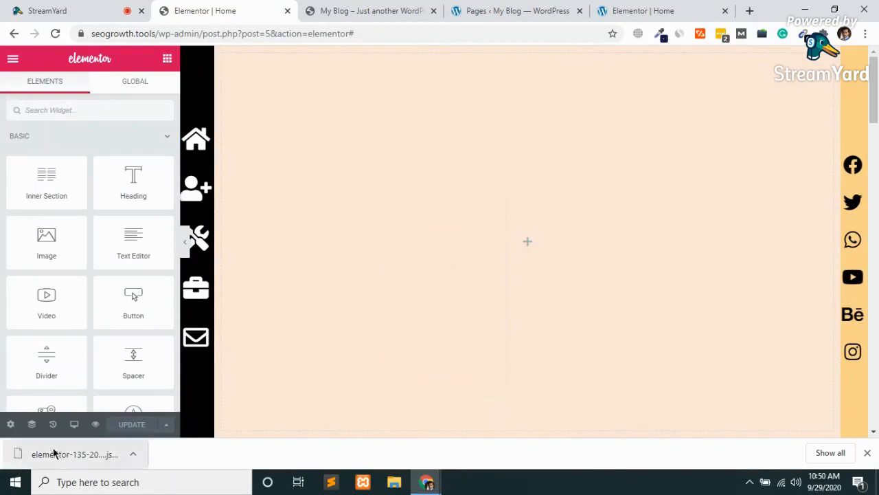
scroll(83, 336, "down", 10)
scroll(85, 341, "down", 5)
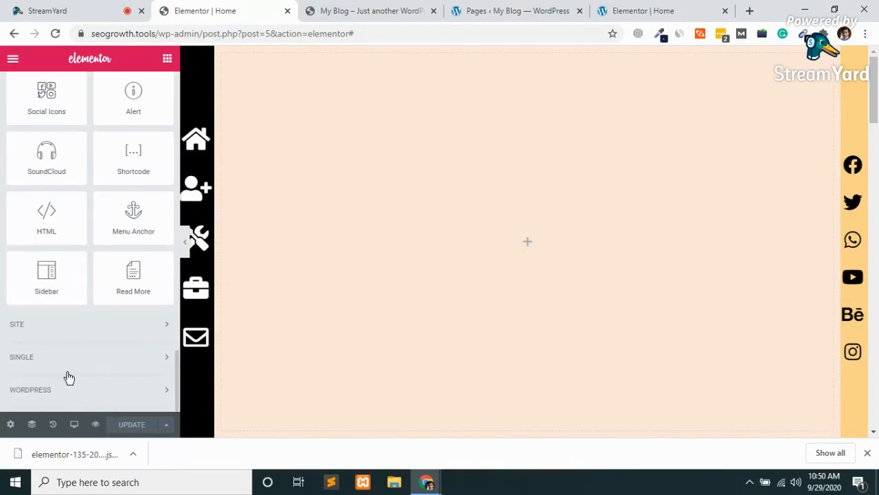
scroll(82, 296, "up", 15)
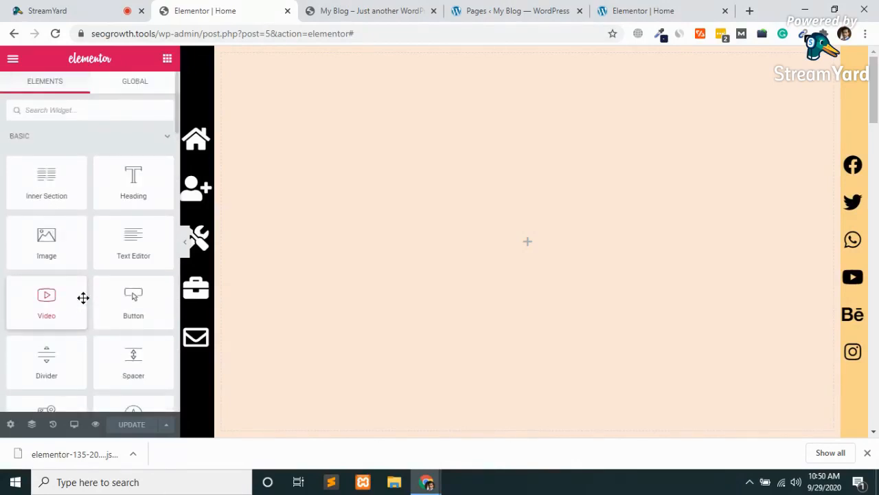
left_click(135, 82)
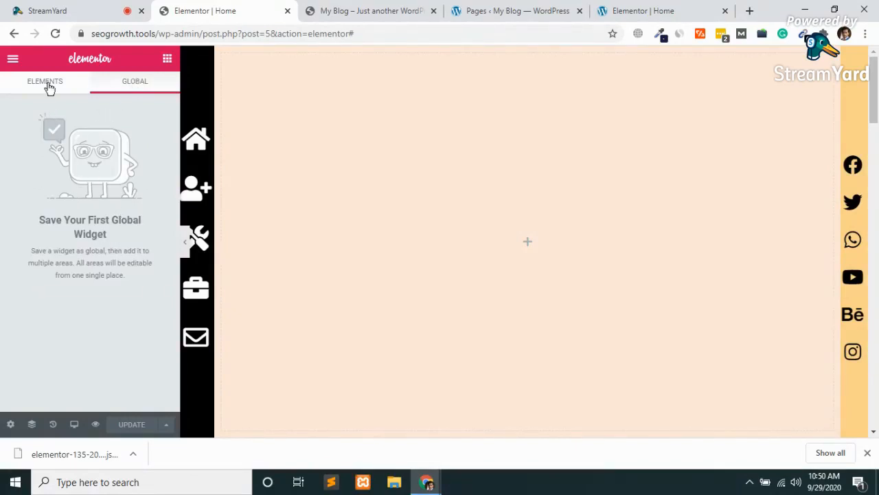
left_click(167, 63)
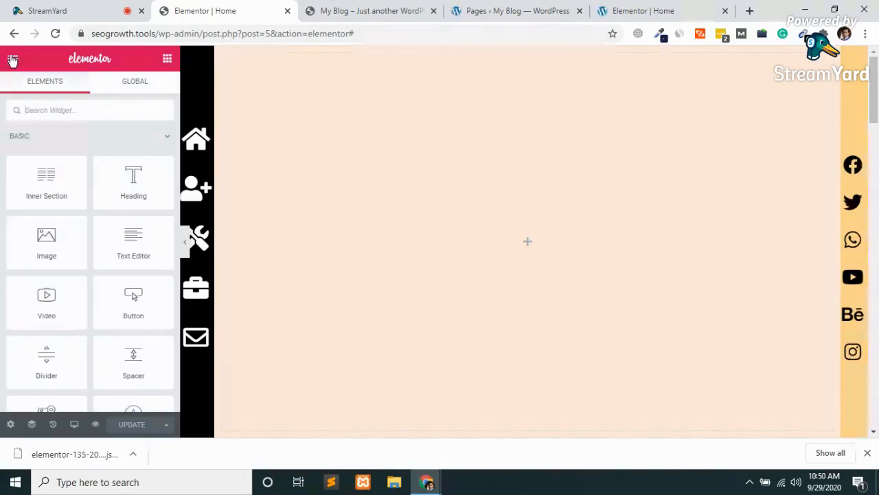
Leave the Elementor editor for the live seogrowth.tools page and dismiss the browser's downloads bar.
left_click(13, 61)
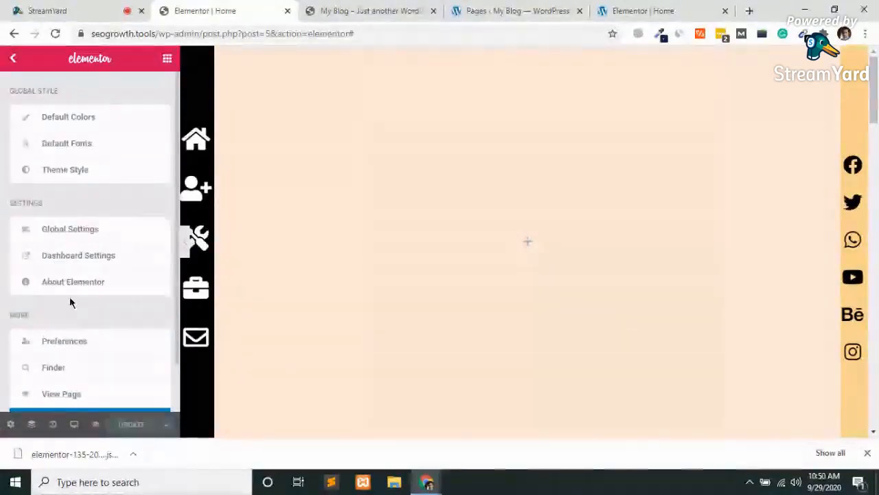
scroll(77, 268, "down", 2)
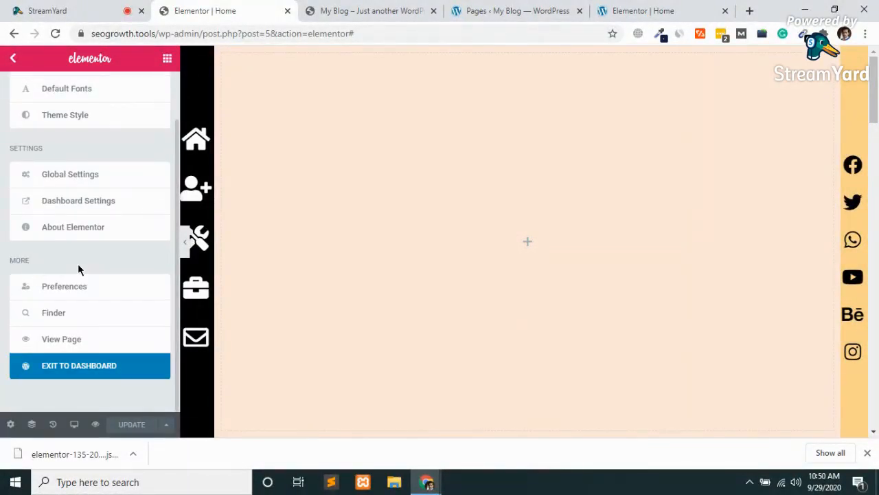
left_click(81, 343)
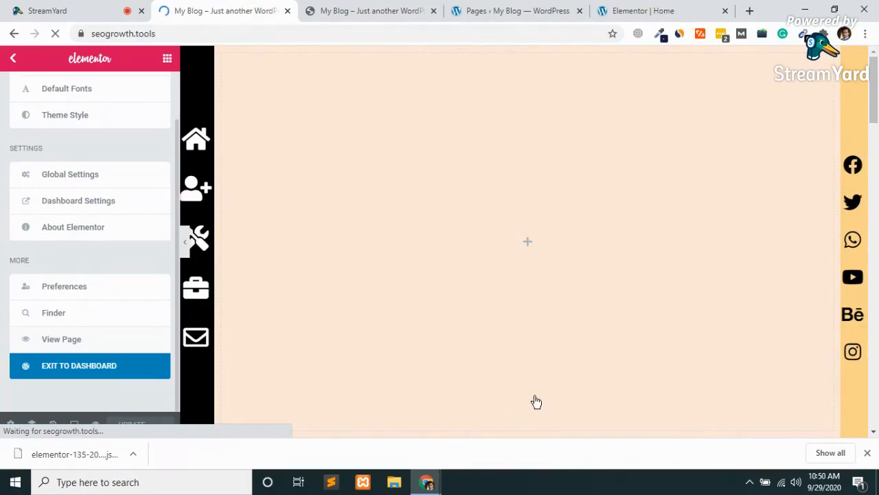
left_click(867, 453)
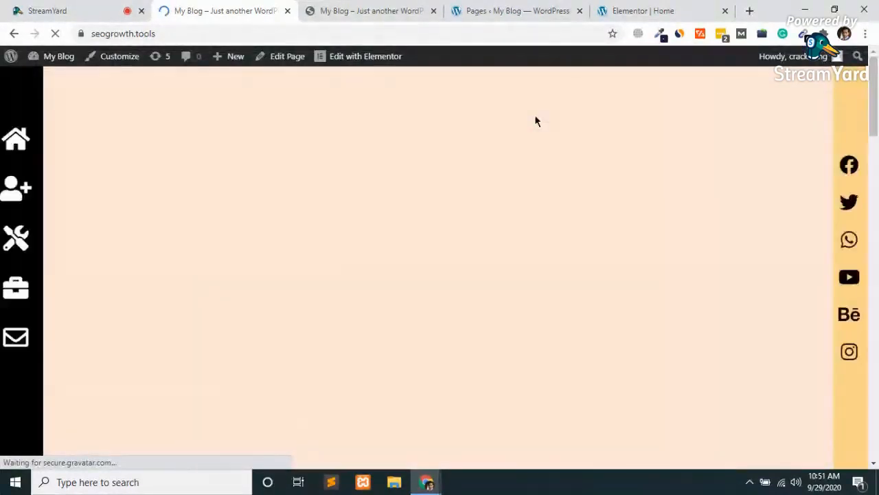